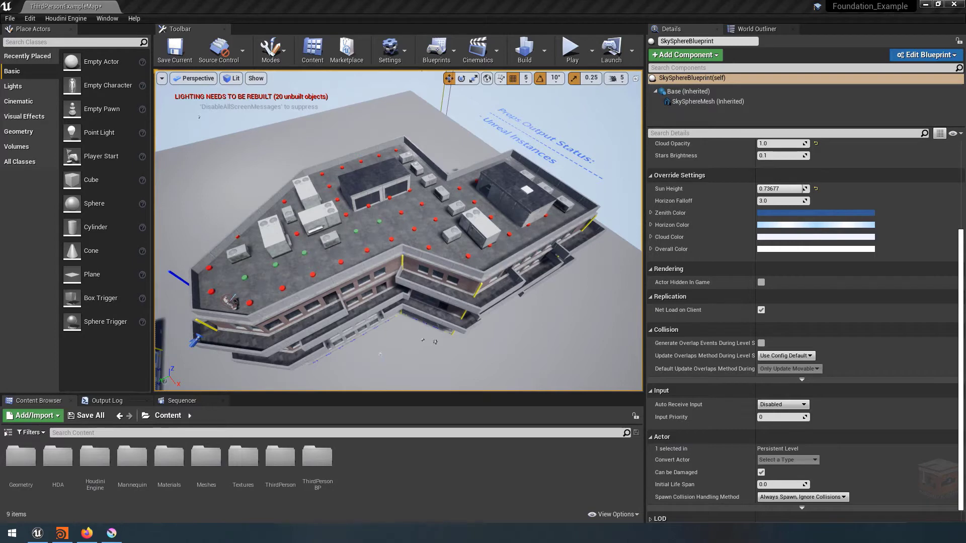
- Open the Meshes/Prefabs/Roof content folder to view the large and small HVAC meshes
double_click(206, 458)
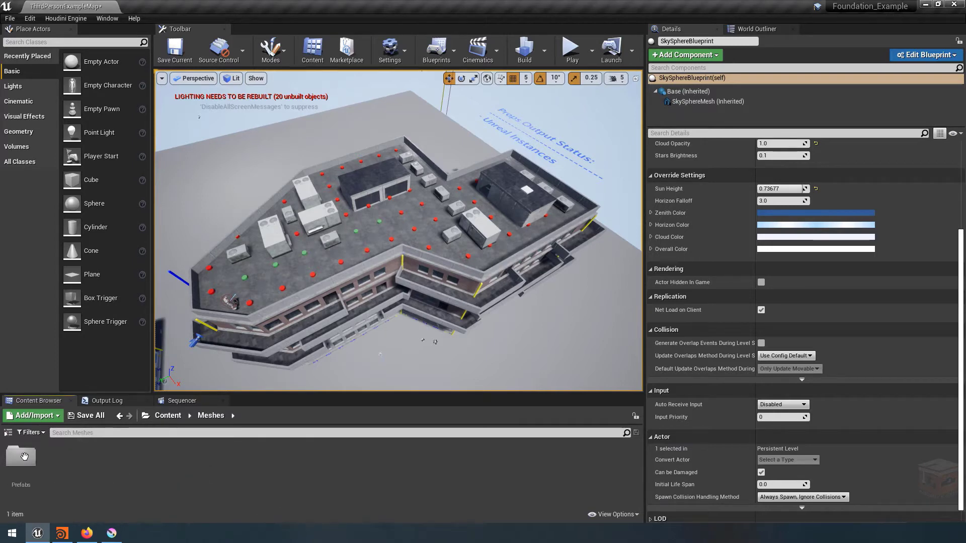
double_click(24, 456)
double_click(21, 456)
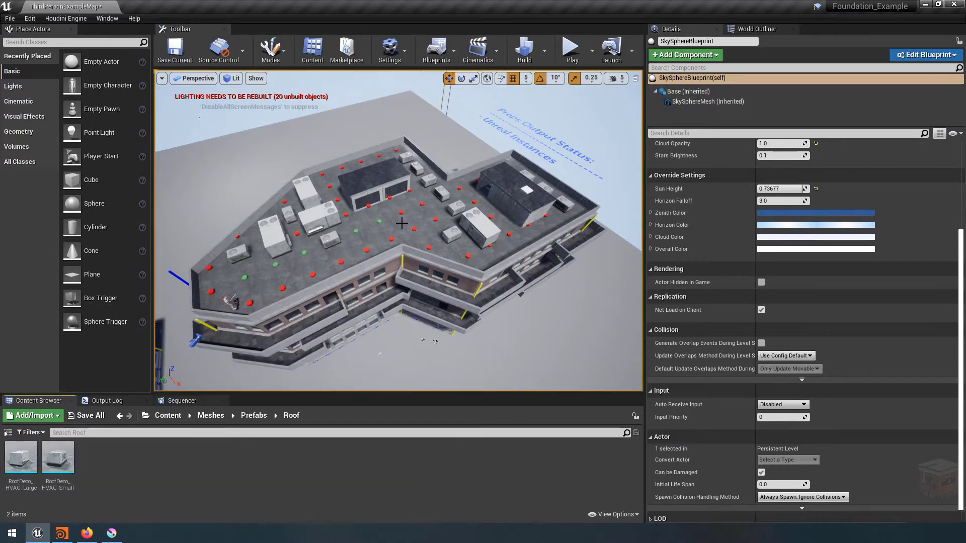
right_drag(401, 224, 409, 214)
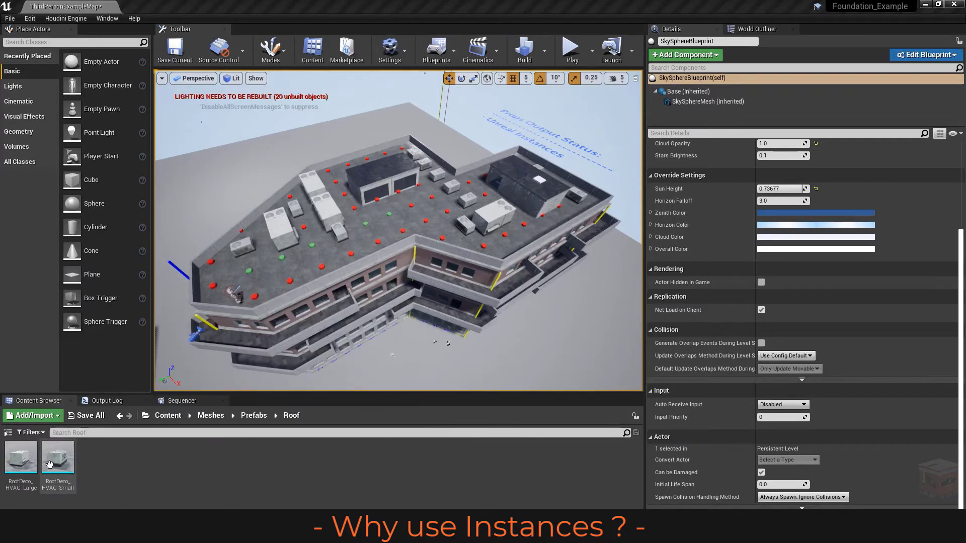
- Set the building asset's Prop Output Mode to Split Instances ( Unreal Only ) and enlarge its component list
click(387, 228)
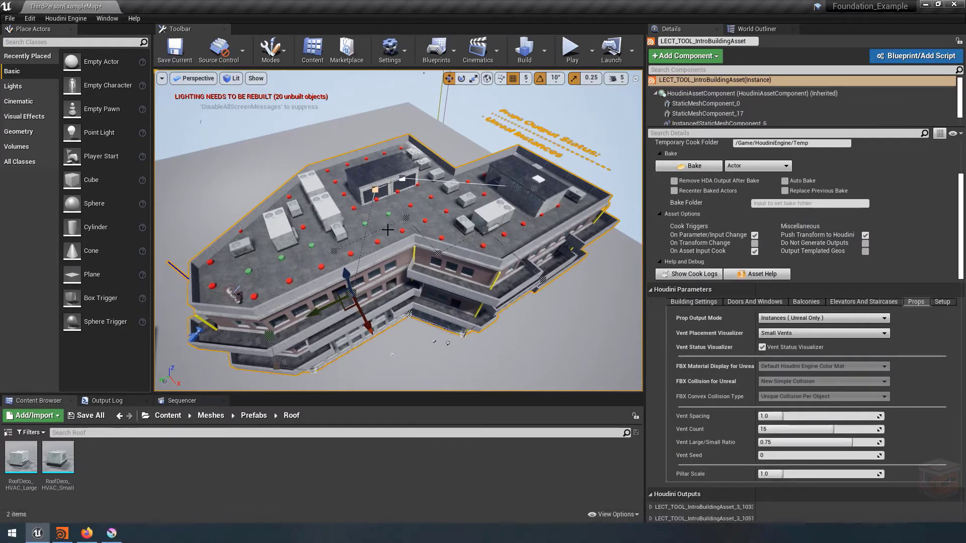
click(823, 318)
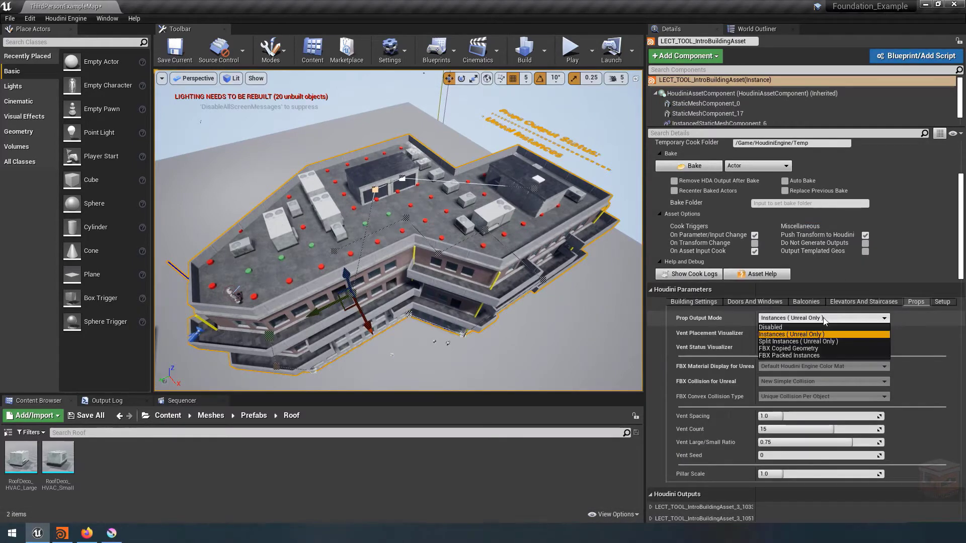
click(798, 341)
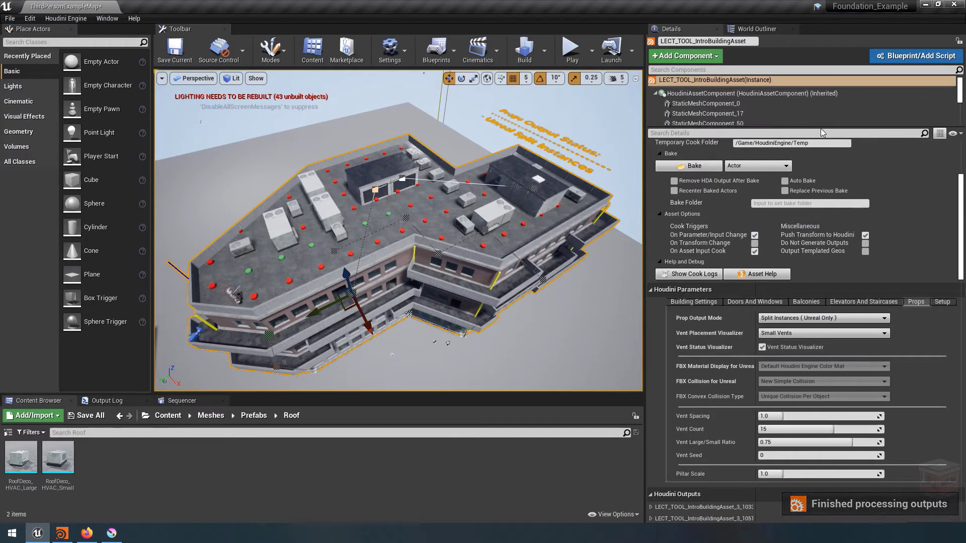
drag(821, 126, 821, 312)
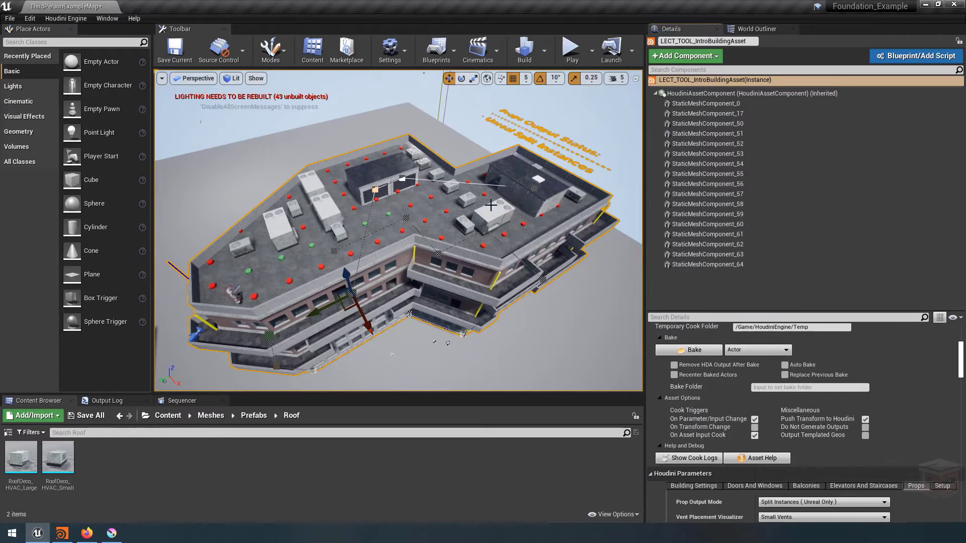
- Move the StaticMeshComponent_59 vent off the roof as a test and undo the move
click(714, 133)
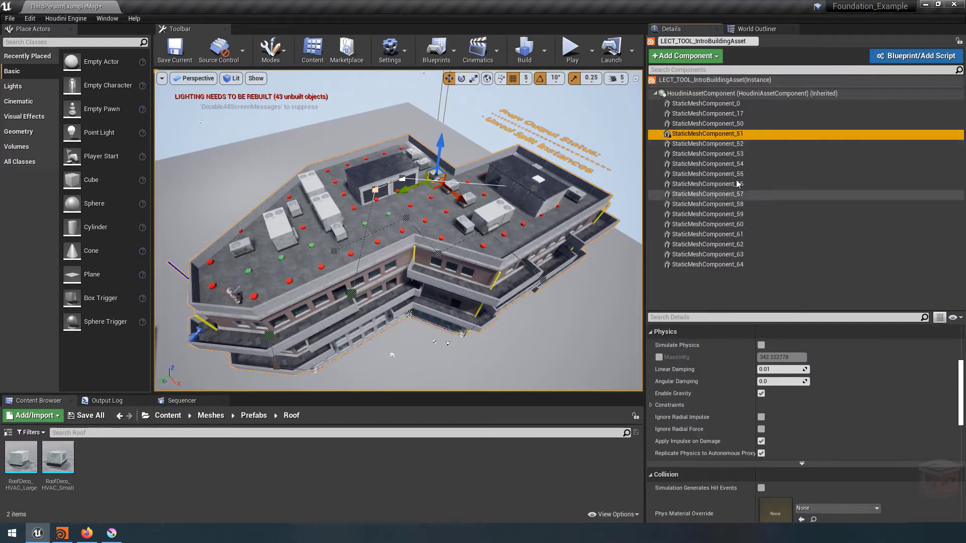
click(718, 176)
click(707, 215)
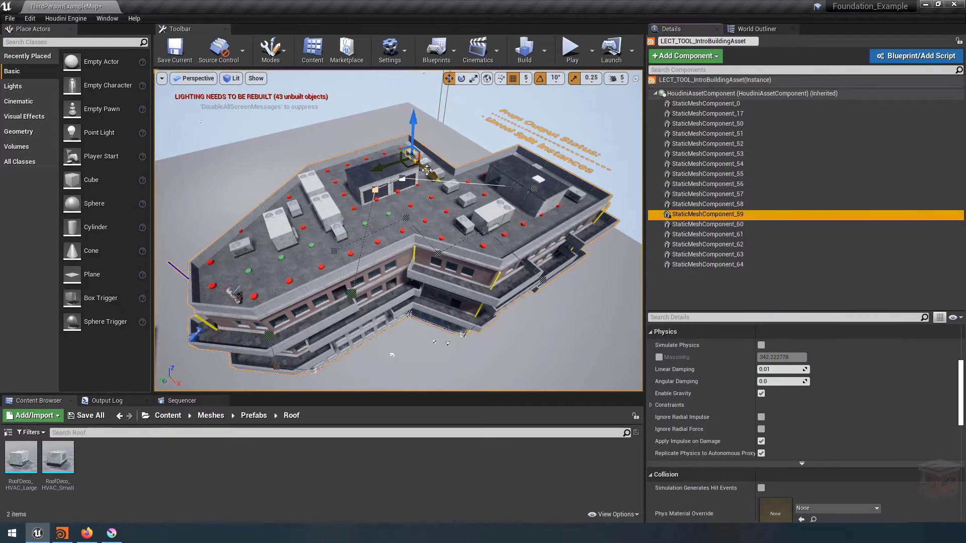
drag(421, 164, 394, 142)
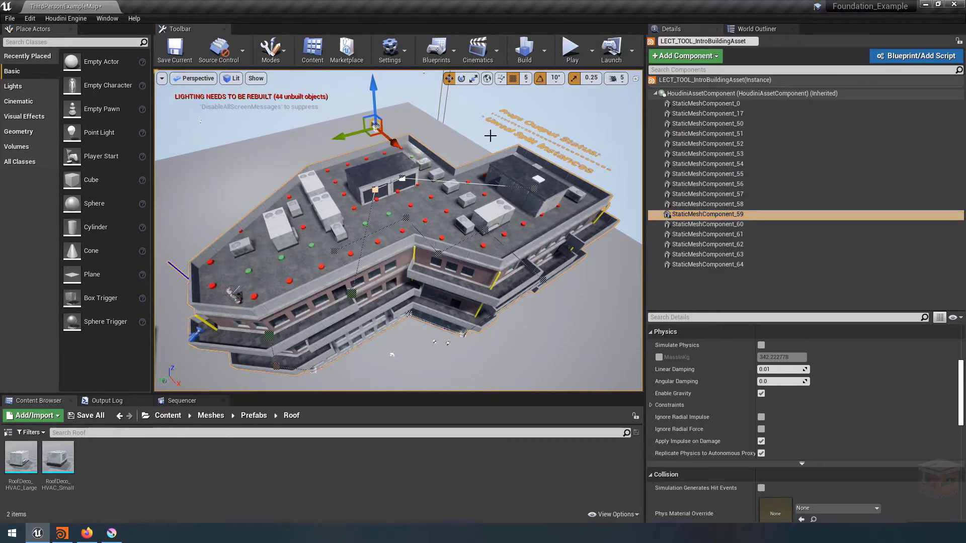
key(ctrl+z)
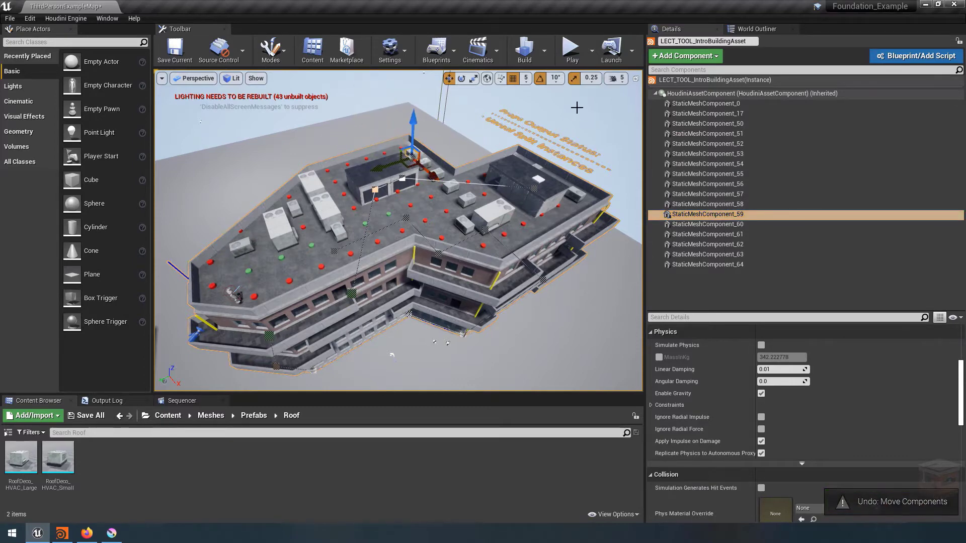
click(579, 110)
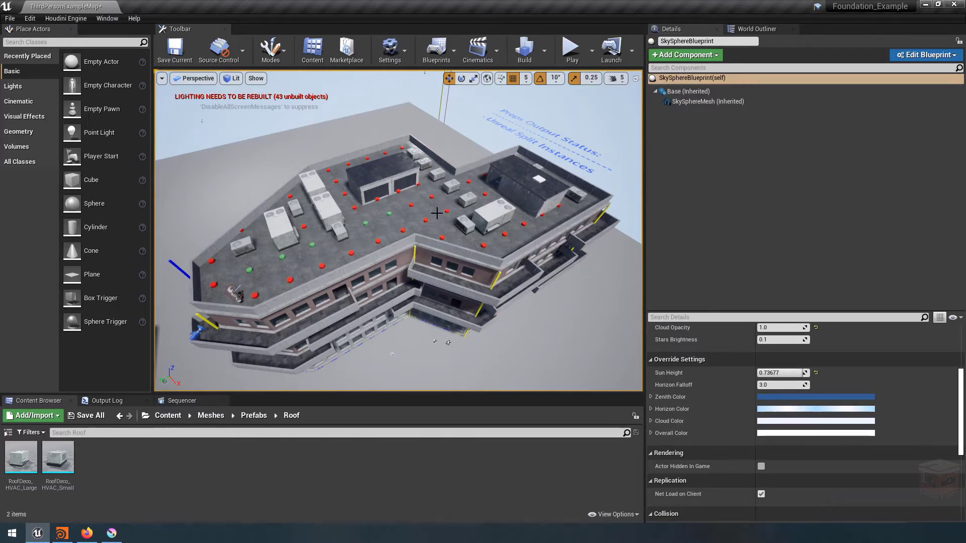
- Set the building asset's Prop Output Mode to Instances ( Unreal Only ) and inspect InstancedStaticMeshComponent_10 on the roof
click(424, 243)
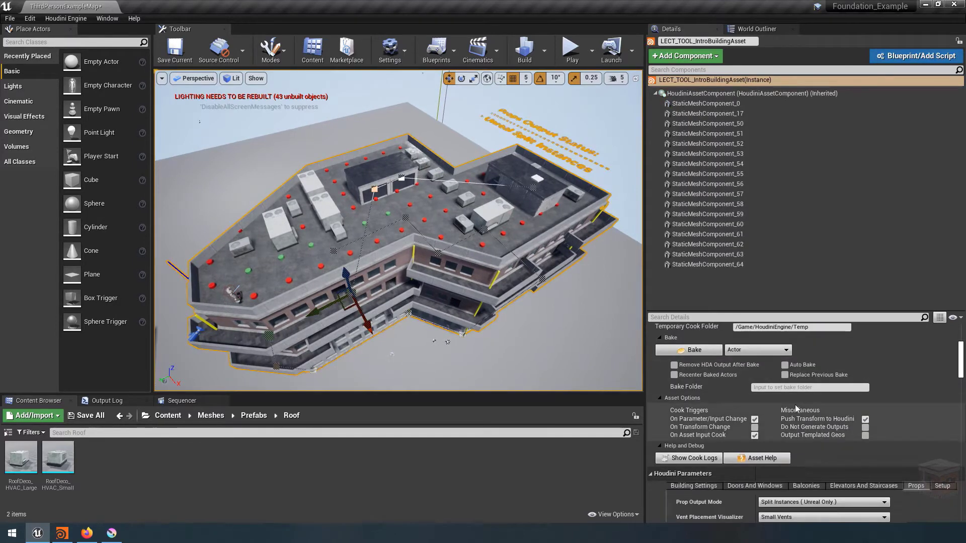
scroll(795, 409, down, 4)
click(819, 410)
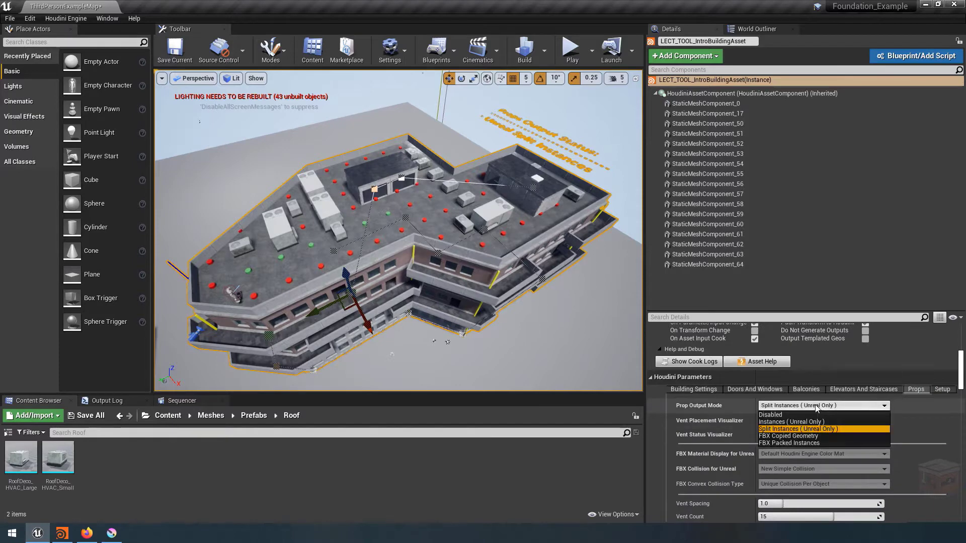
click(789, 427)
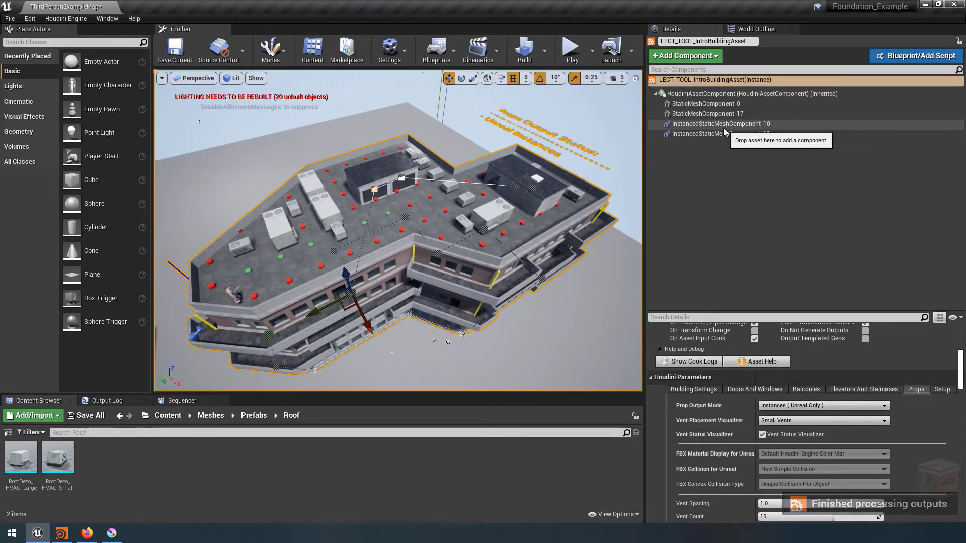
click(722, 127)
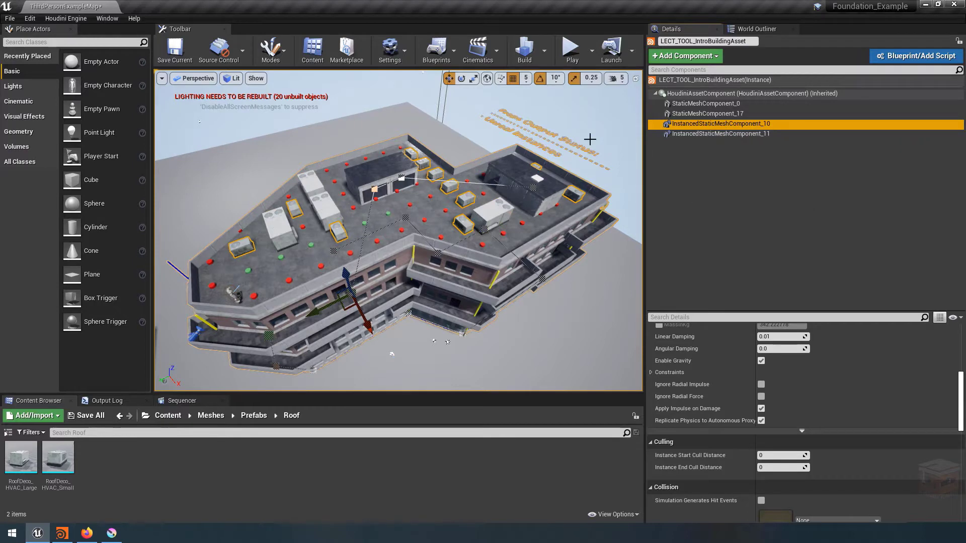
click(605, 127)
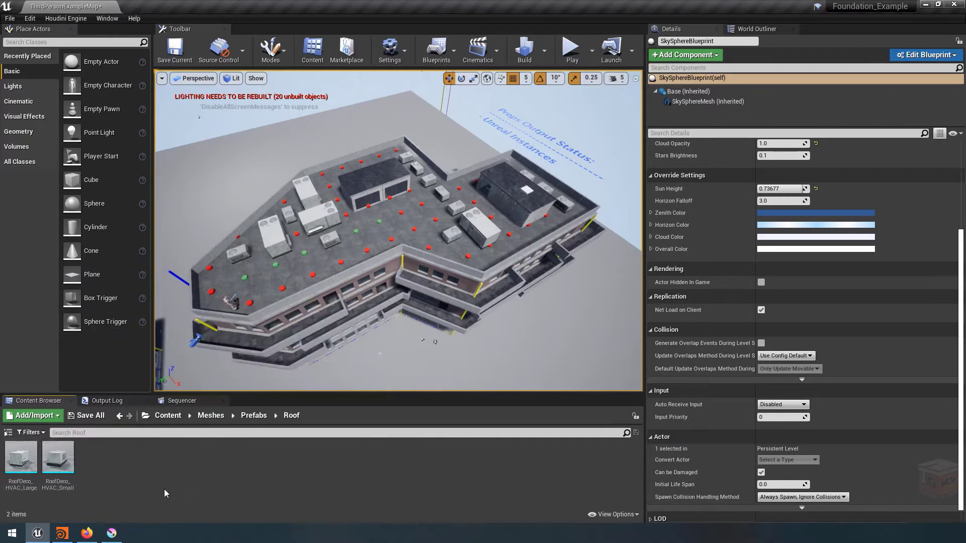
- Set the building asset's Prop Output Mode to FBX Copied Geometry and examine the props output status text
click(399, 228)
click(818, 318)
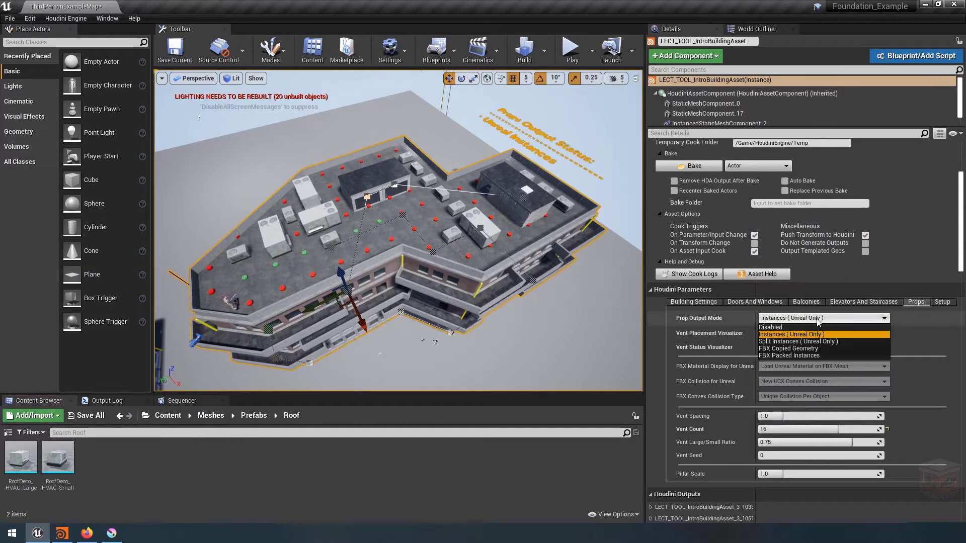
click(805, 349)
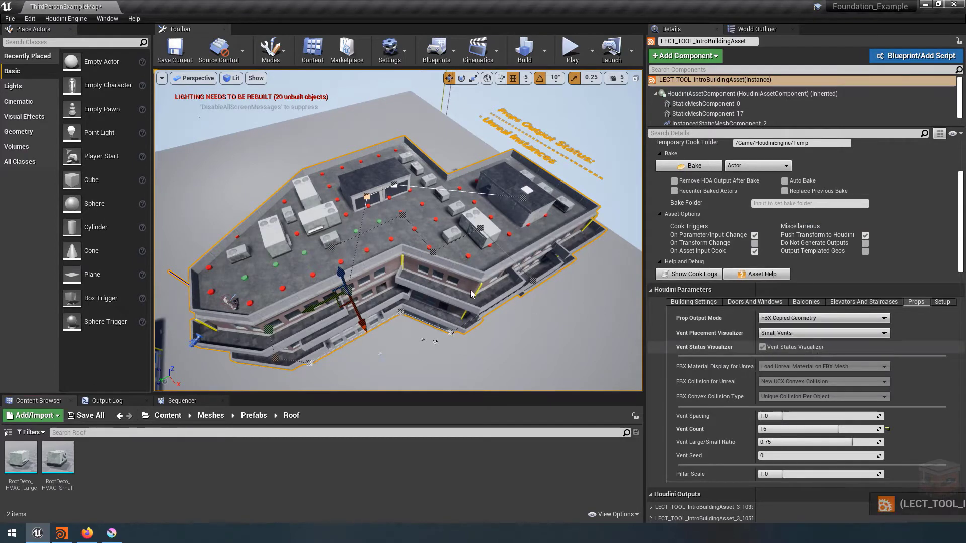
scroll(477, 286, up, 3)
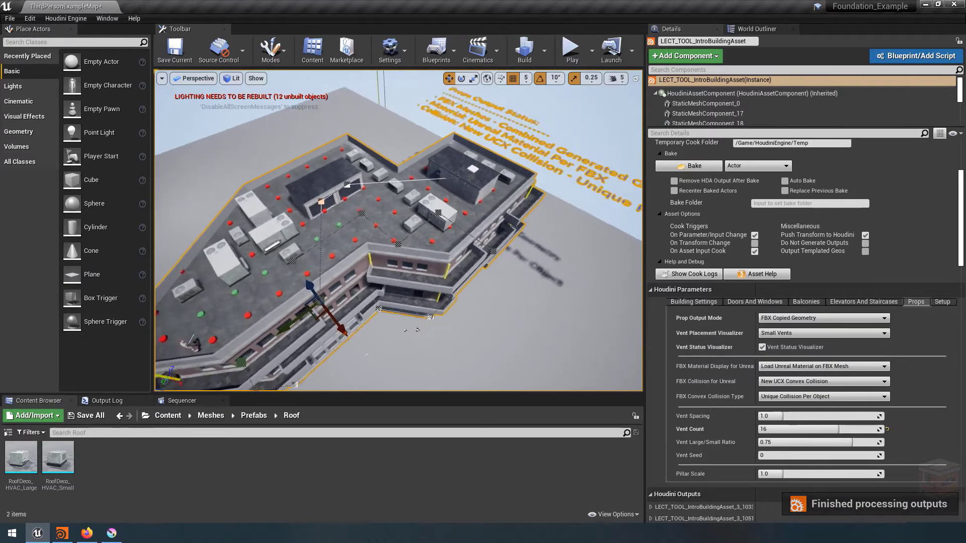
click(586, 132)
scroll(557, 263, down, 4)
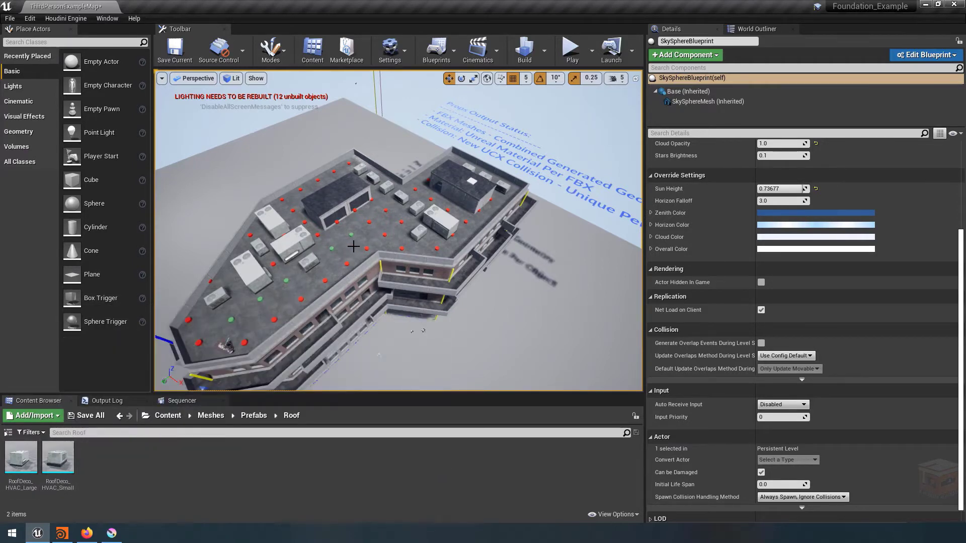
- Set the FBX material display to Default Houdini Engine Color Mat and inspect the rooftop vents up close
click(353, 247)
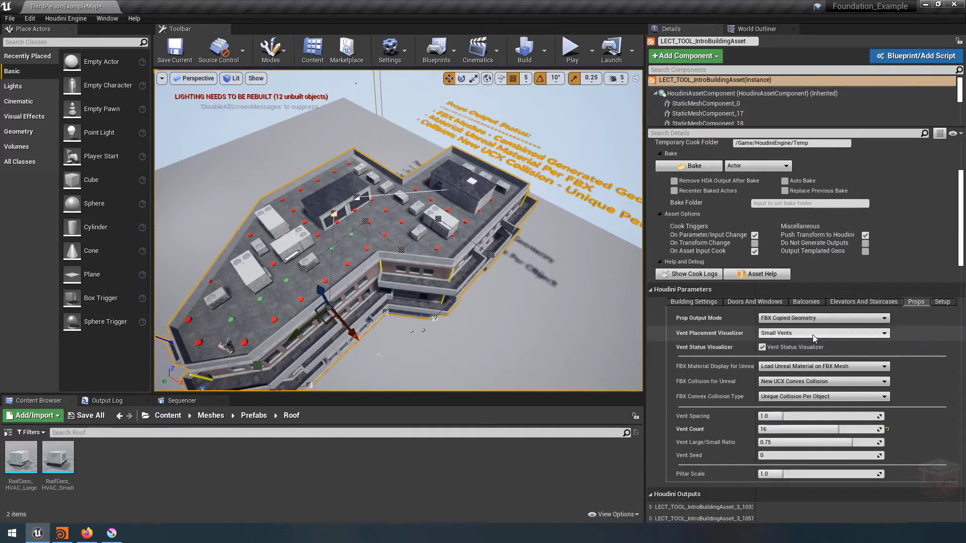
click(795, 367)
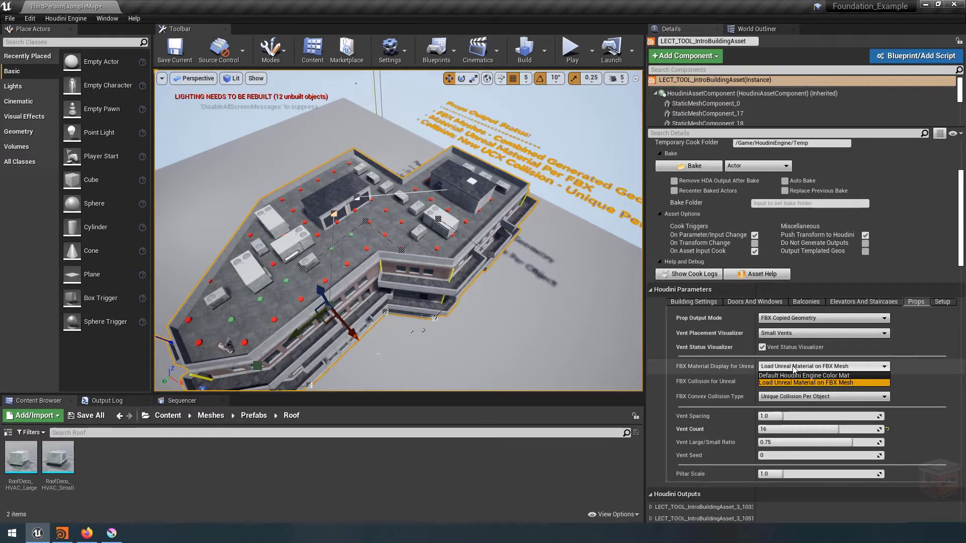
click(786, 370)
click(793, 368)
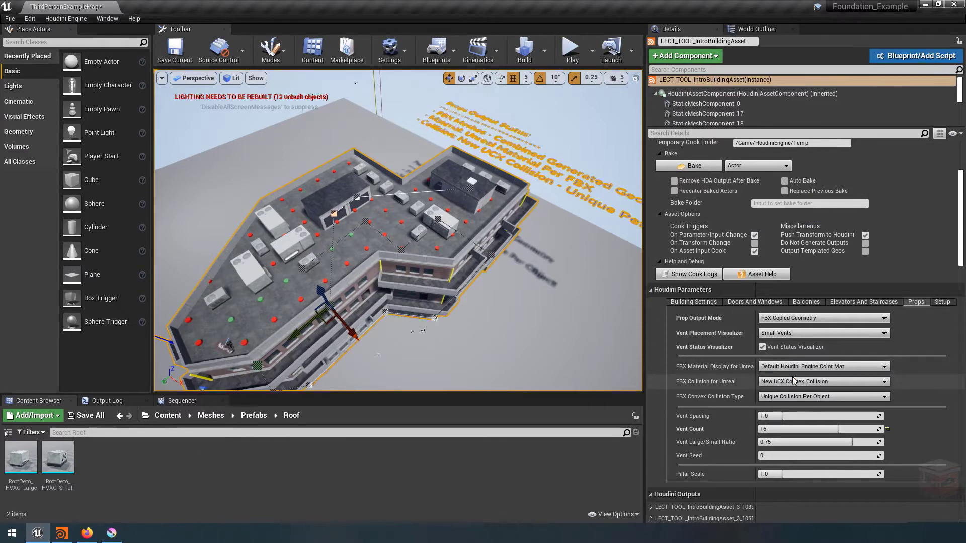
click(800, 377)
right_drag(388, 244, 372, 228)
key(w)
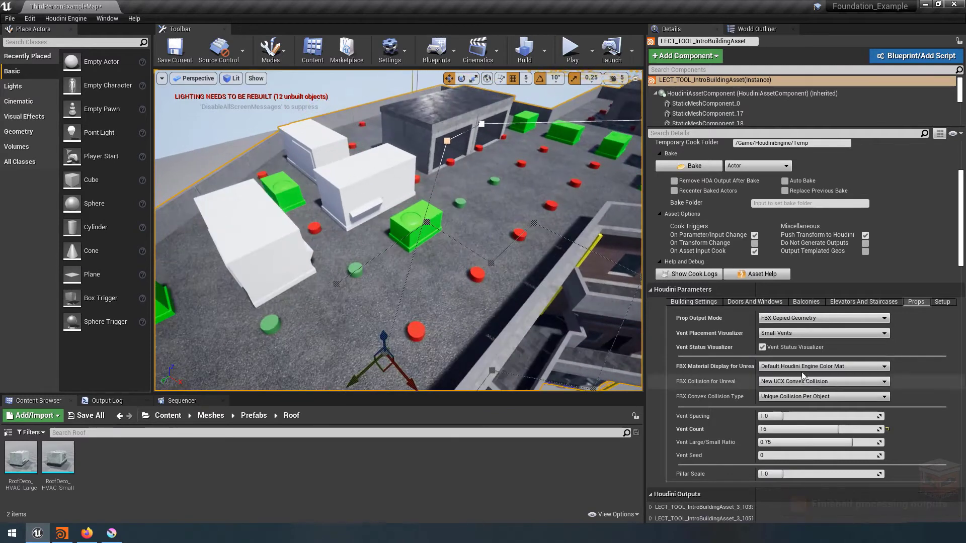
- Set FBX Collision for Unreal to New Simple Collision on the building asset
click(809, 383)
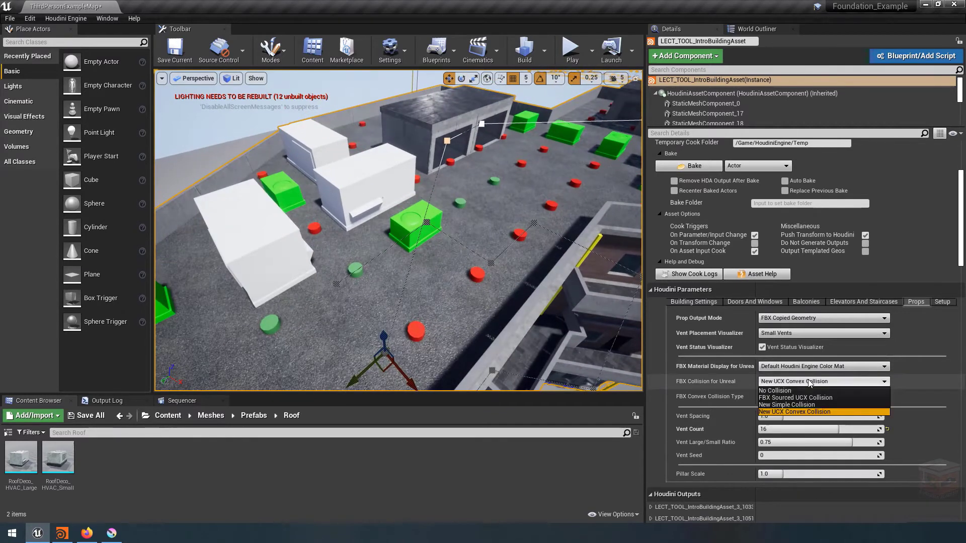
click(810, 412)
- Play-test the level, running the character into the rooftop vents and jumping onto them to check collision, and stop the session
click(570, 48)
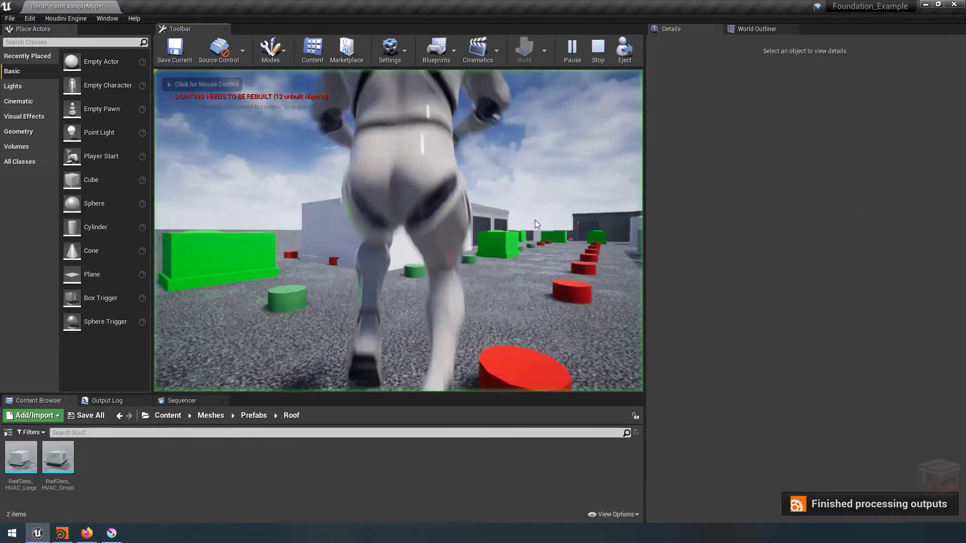
key(w)
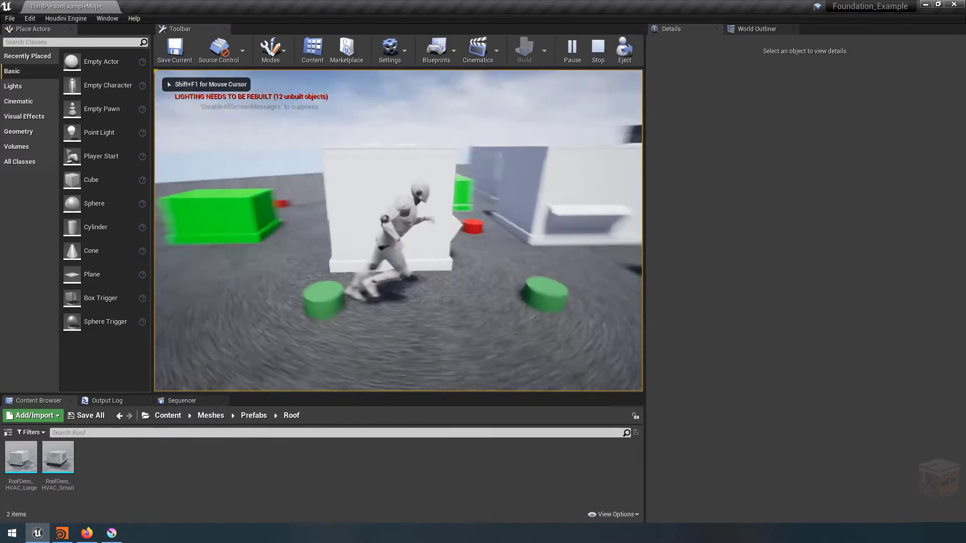
key(d)
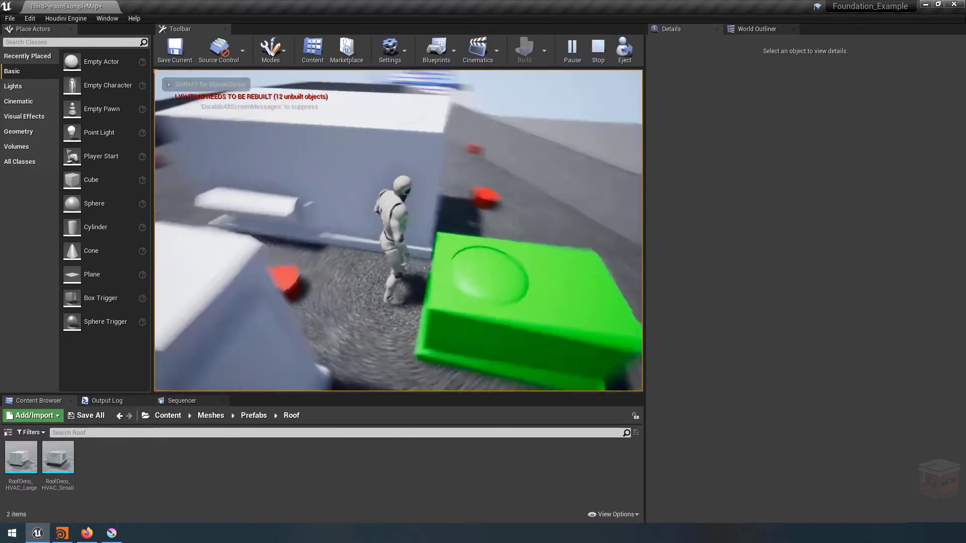
key(space)
key(d)
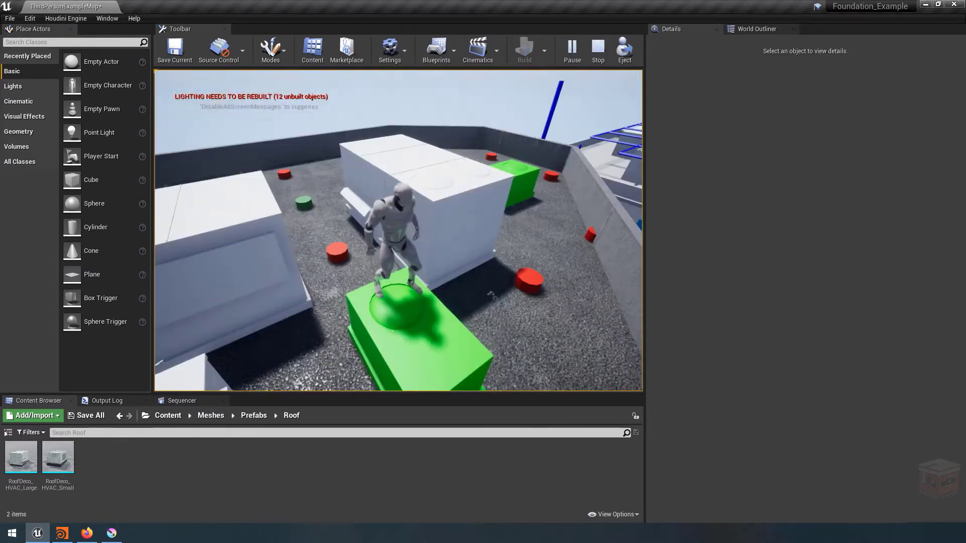
key(w)
key(space)
key(a)
key(s)
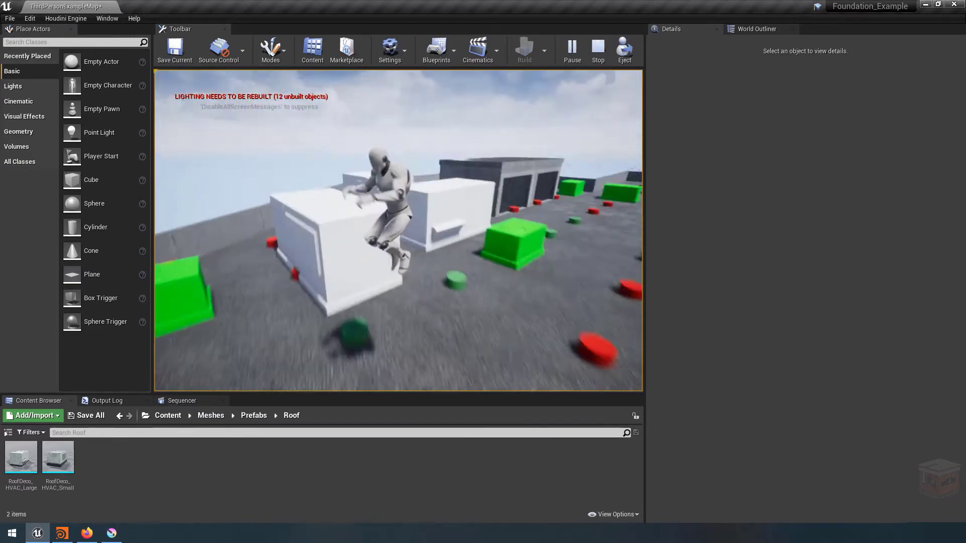
key(w)
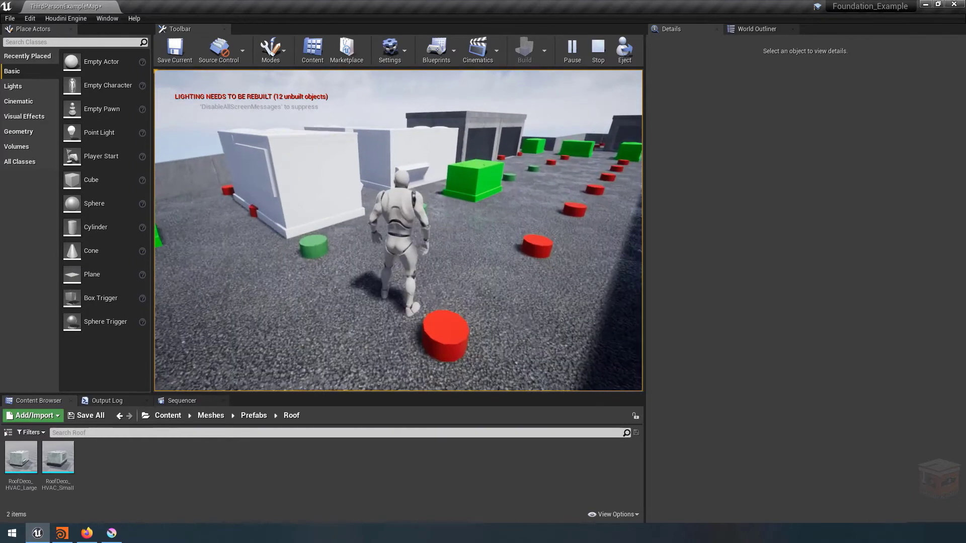
key(Escape)
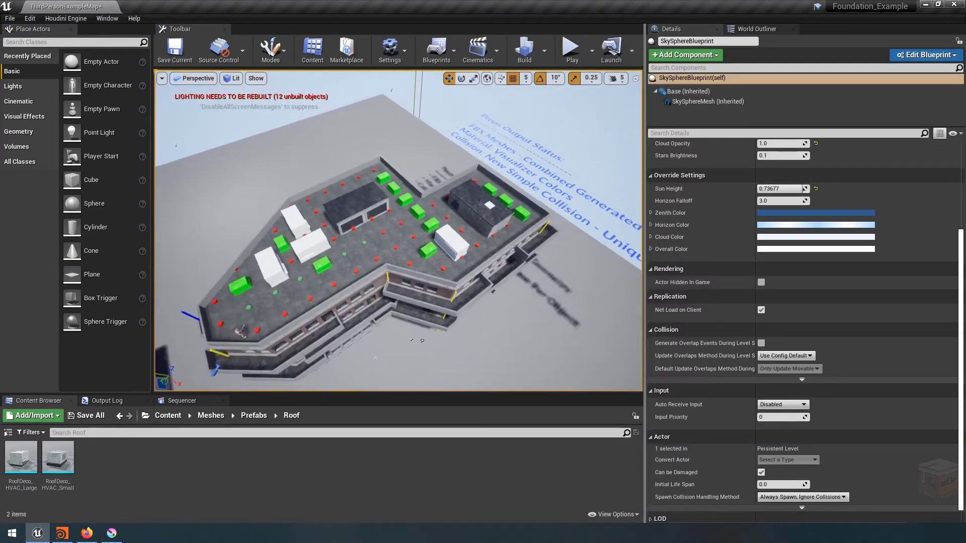
right_drag(416, 255, 406, 256)
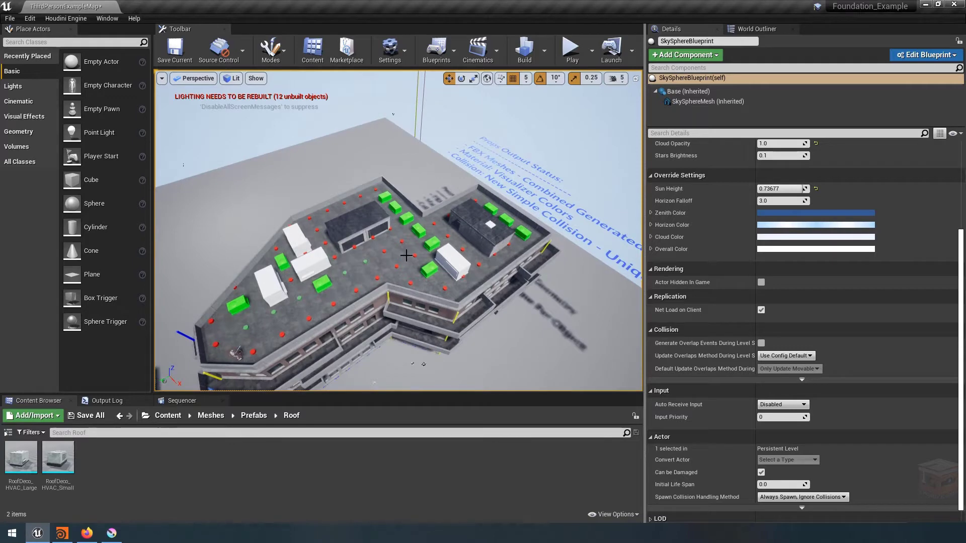
right_drag(406, 255, 387, 246)
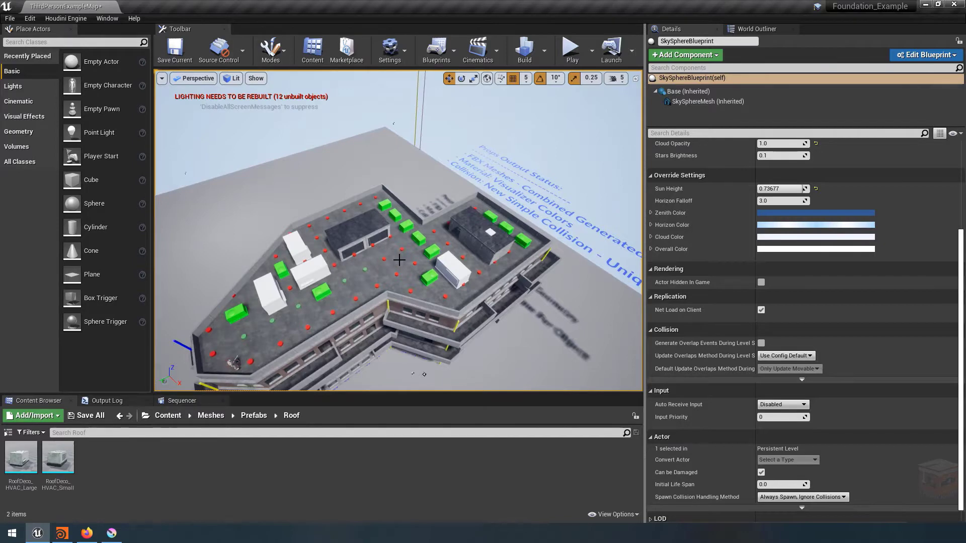
- Set the building asset's Prop Output Mode to Instances (Unreal Only)
click(399, 259)
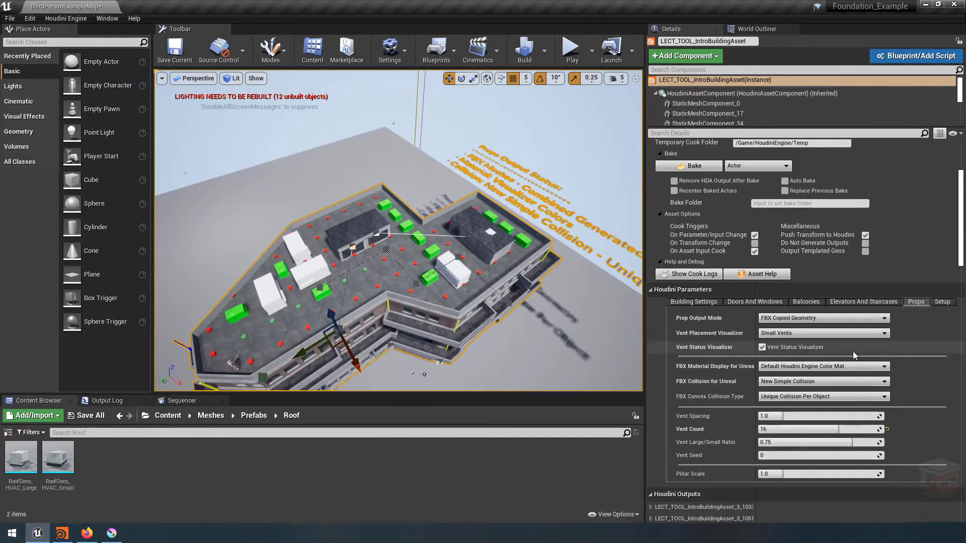
click(802, 323)
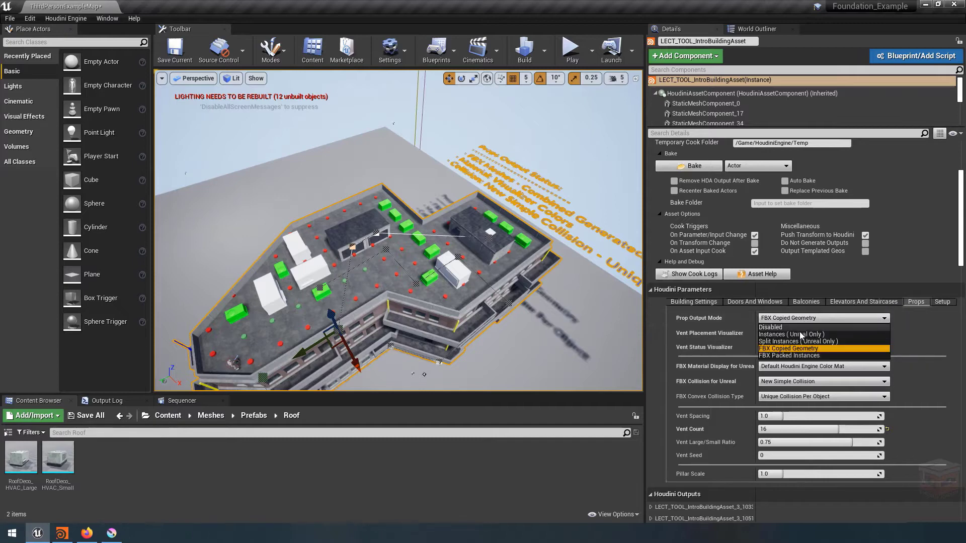
click(802, 338)
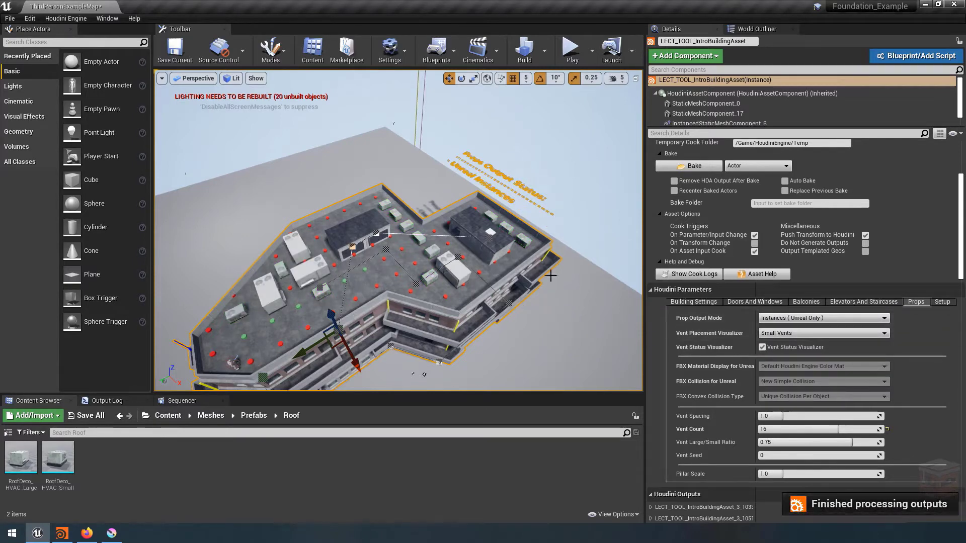
- Examine the instanced rooftop vents and their materials from several angles, along with the props output status text
click(589, 172)
key(w)
right_drag(574, 194, 573, 194)
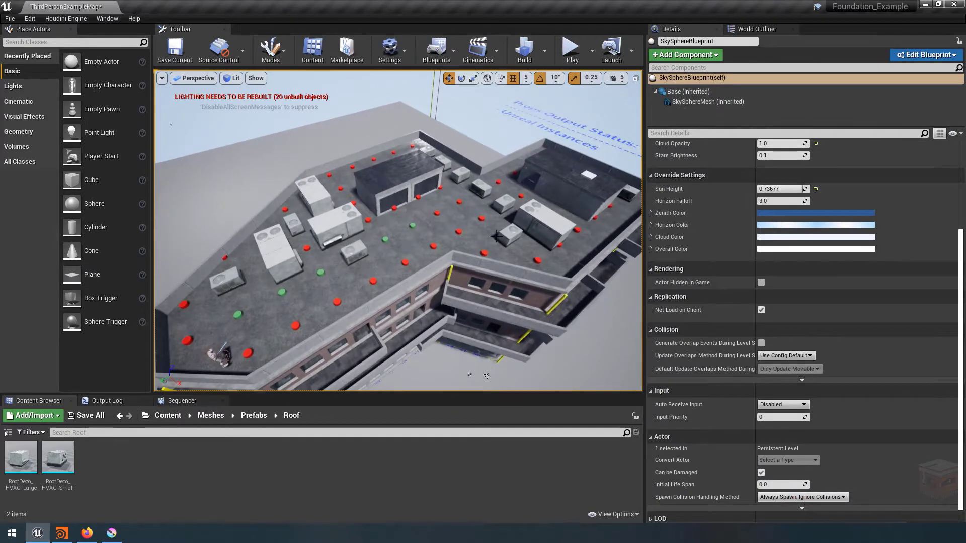
mouse_move(493, 217)
right_down()
mouse_move(493, 227)
mouse_move(478, 224)
right_up()
key(e)
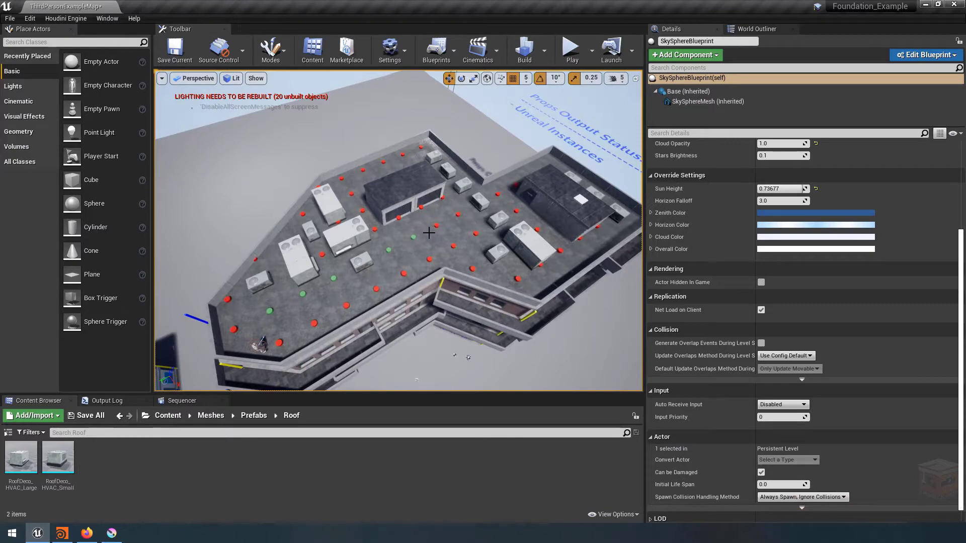
right_drag(452, 252, 452, 252)
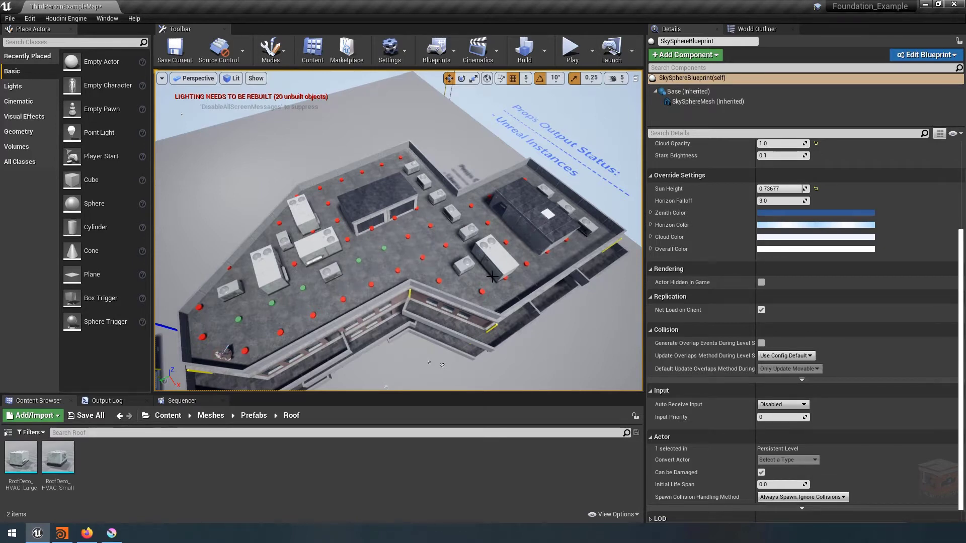
click(440, 255)
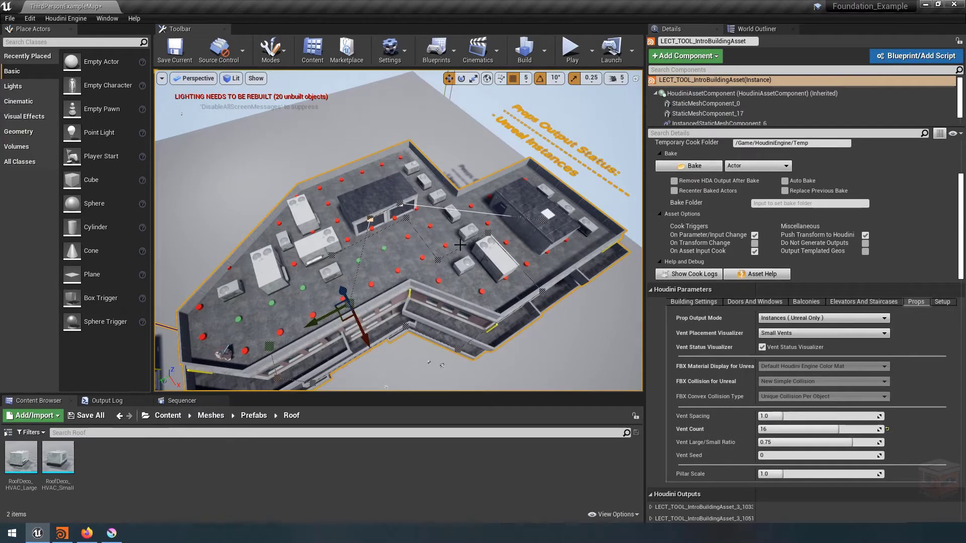
click(552, 137)
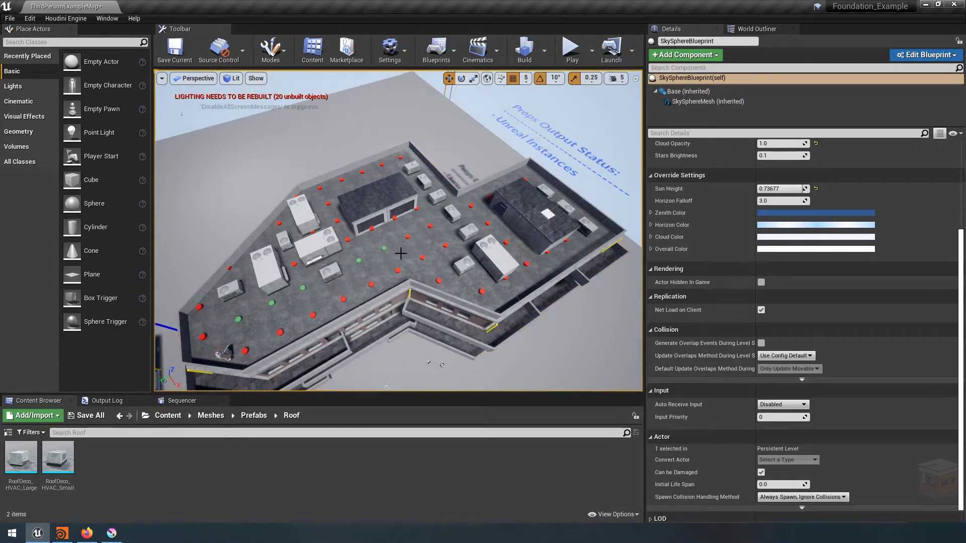
- Play-test the level, running the character around and between the instanced rooftop vents, and stop the session
click(572, 51)
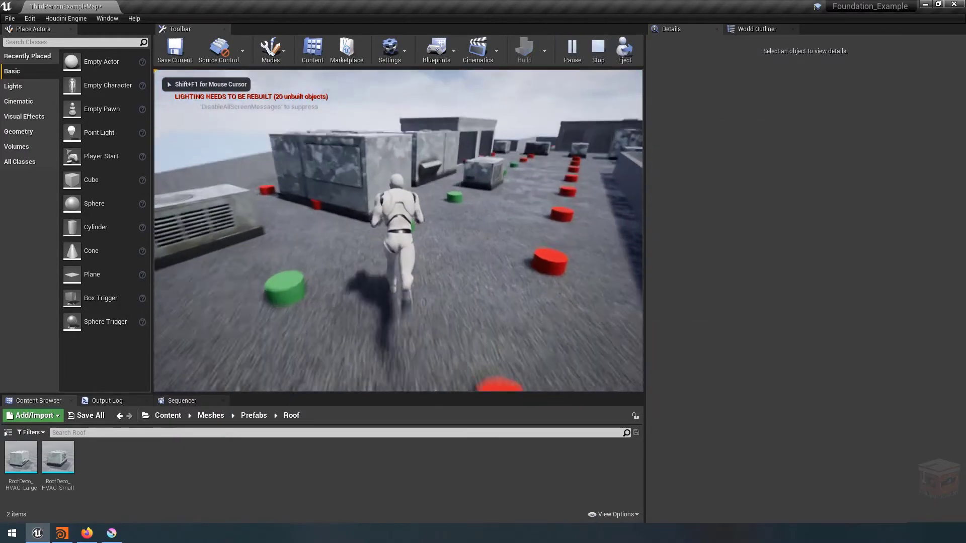
key(w)
key(d)
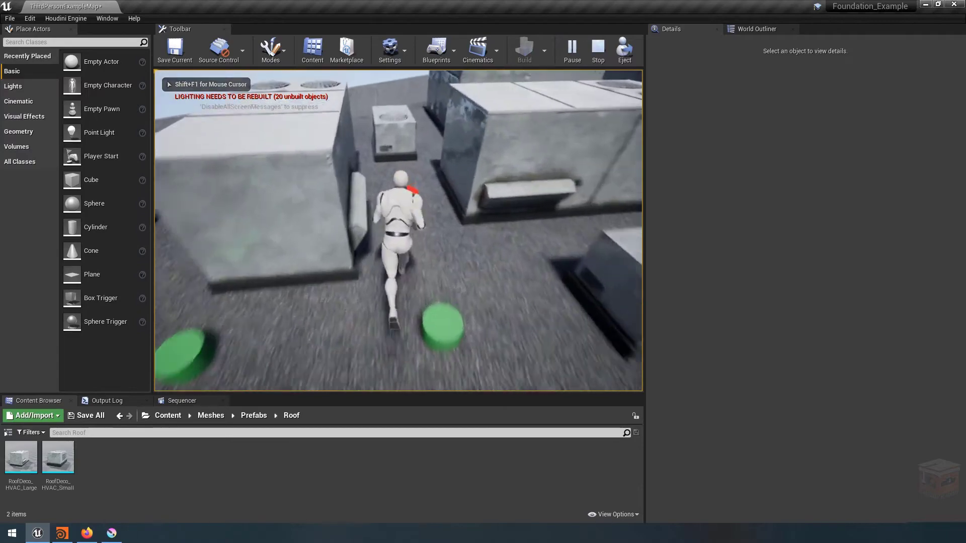
key(w)
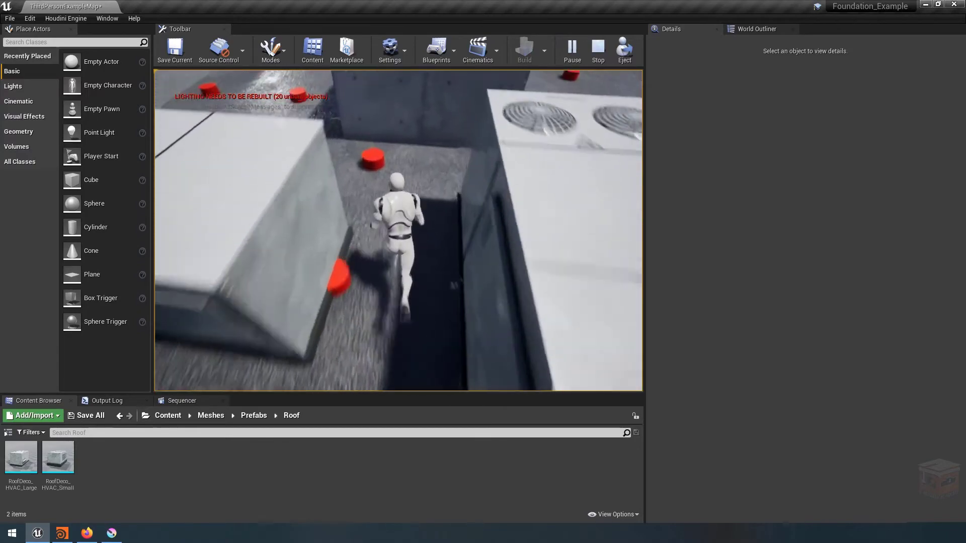
key(w)
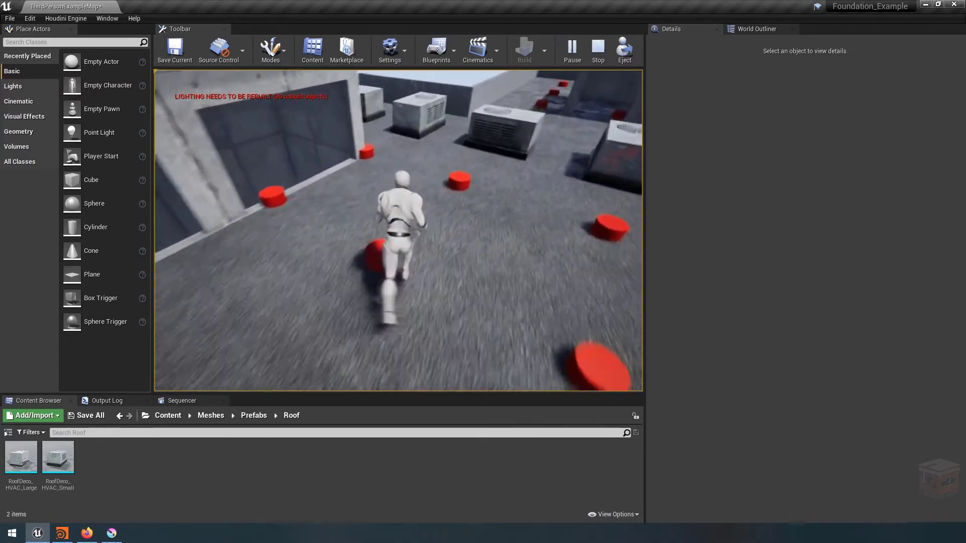
key(w)
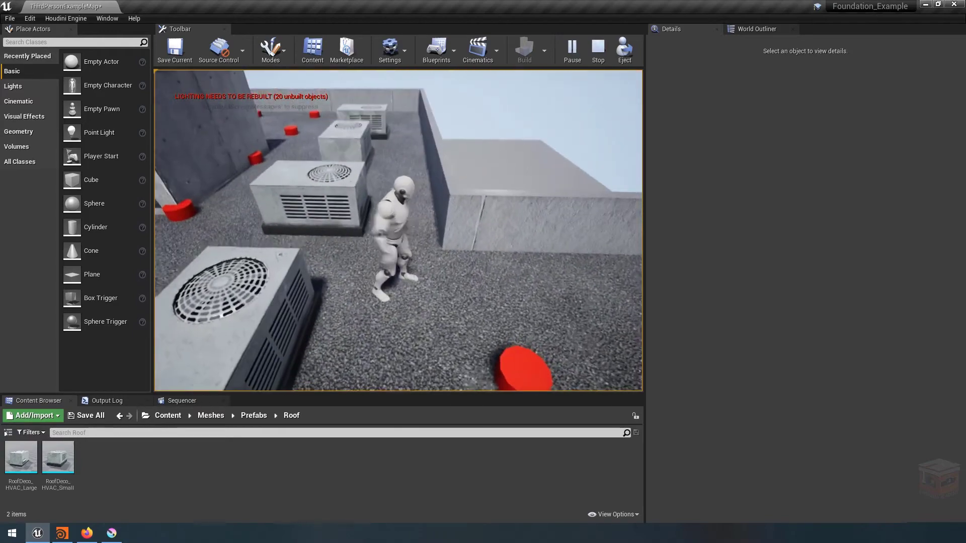
key(w)
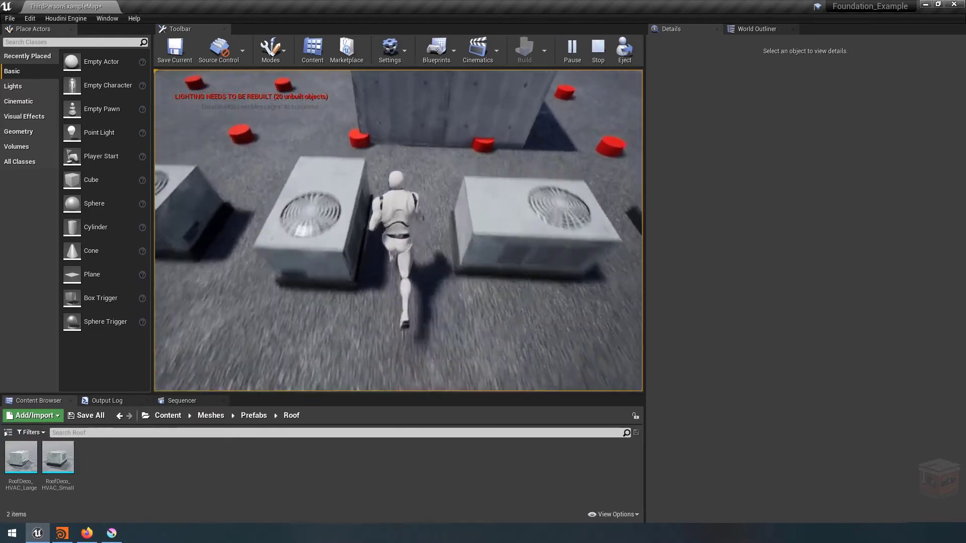
key(w)
key(a)
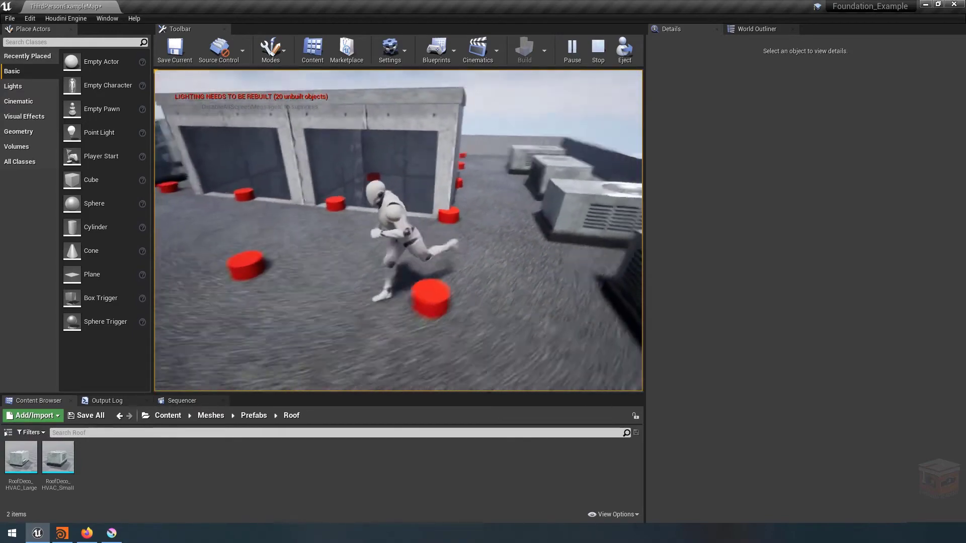
key(w)
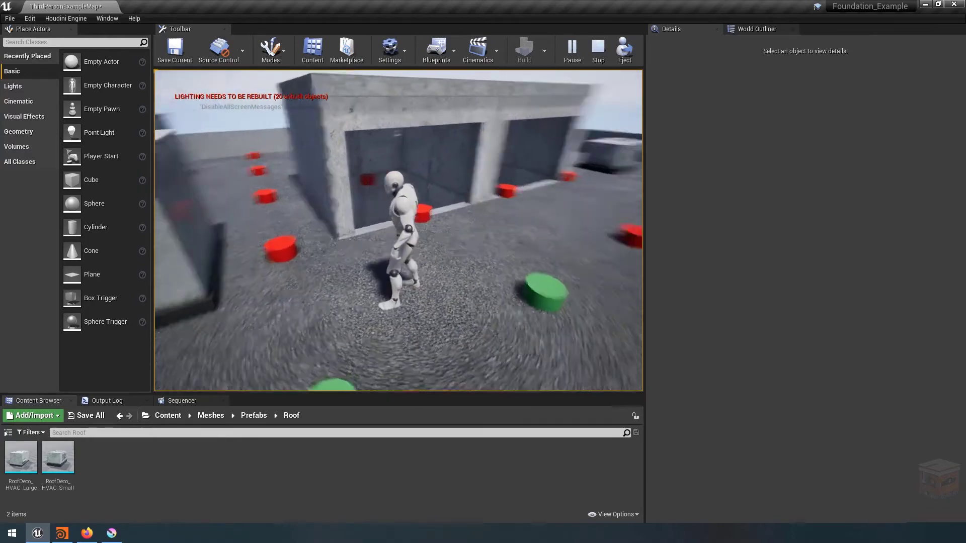
key(w)
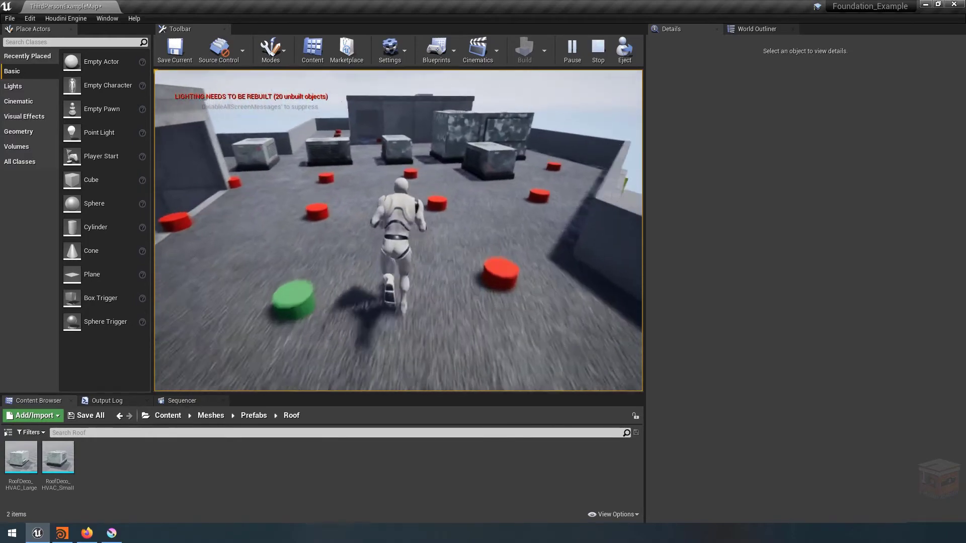
key(w)
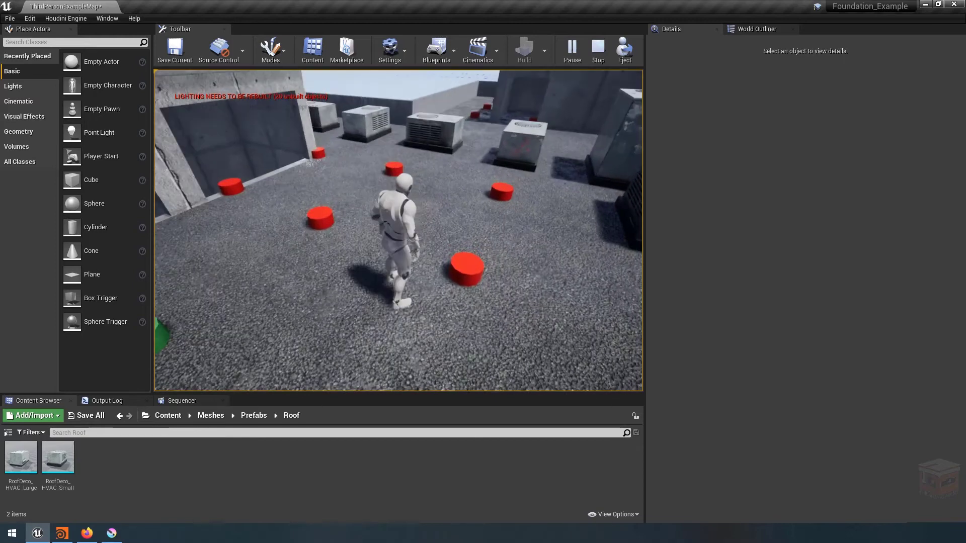
key(Escape)
- Set the building asset's Vent Count to 25
click(478, 262)
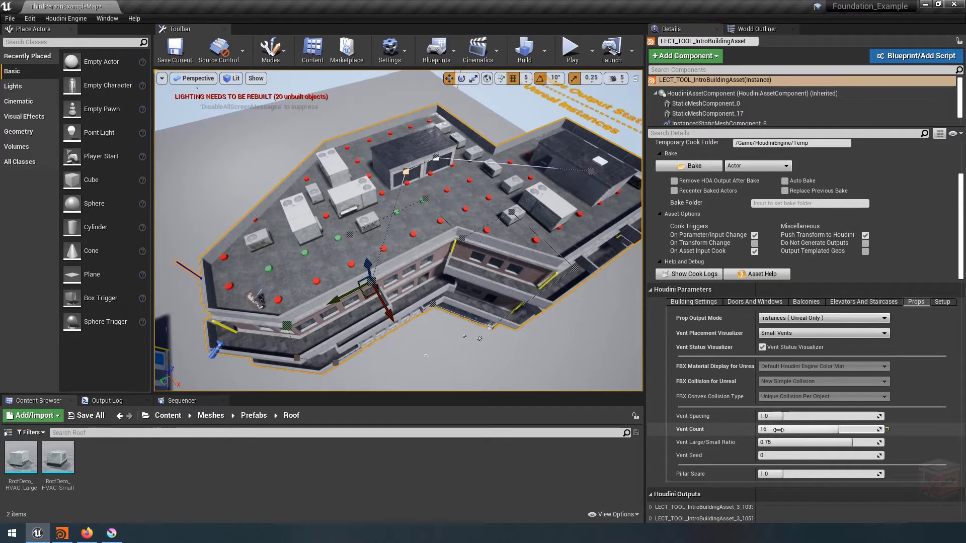
click(778, 430)
text(25)
key(Return)
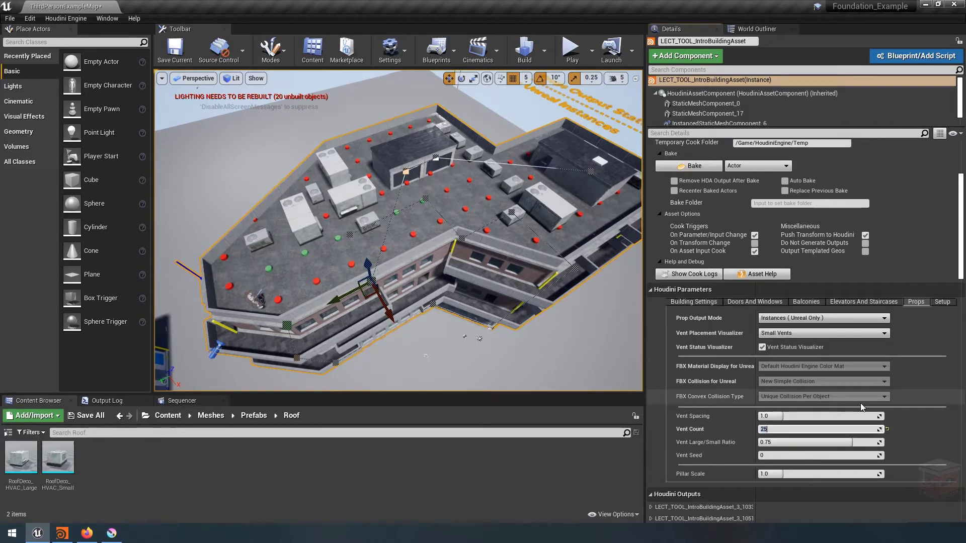
right_drag(460, 246, 408, 224)
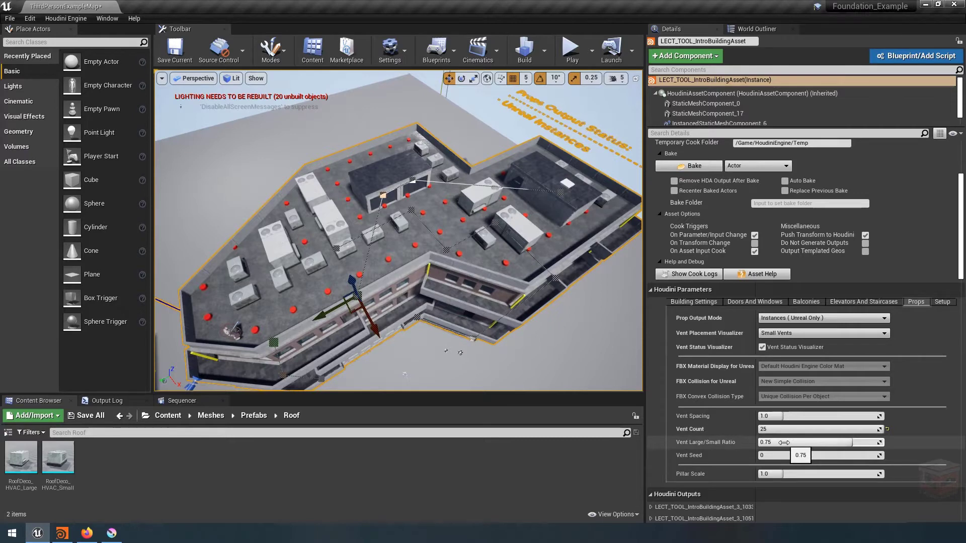
- Try the Vent Large/Small Ratio at 0, 1.0 and 0.25, and set it back to 0.75
click(770, 442)
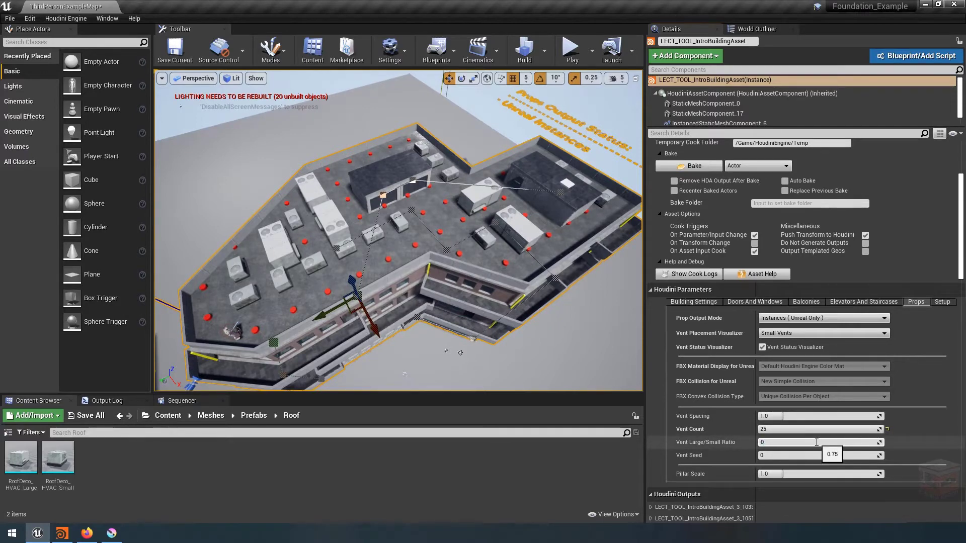
key(Return)
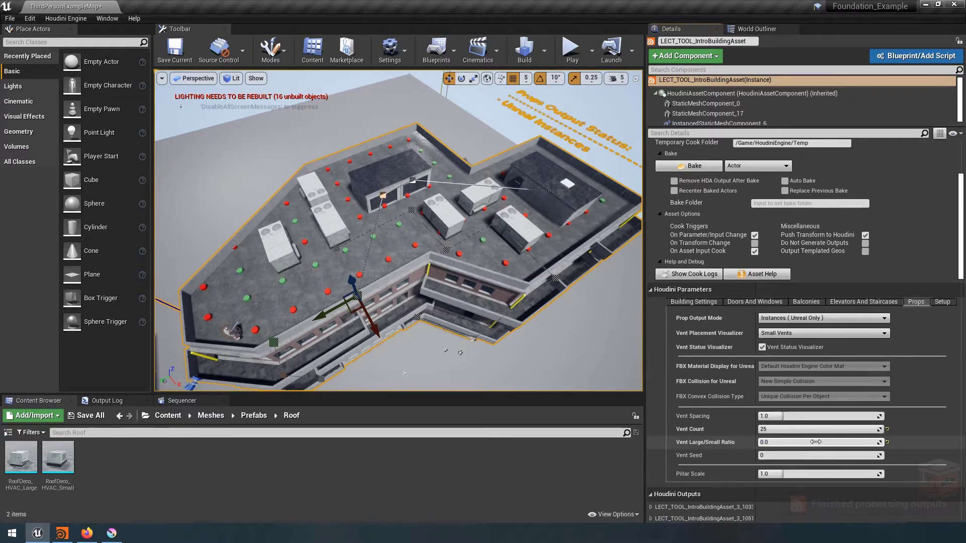
click(787, 442)
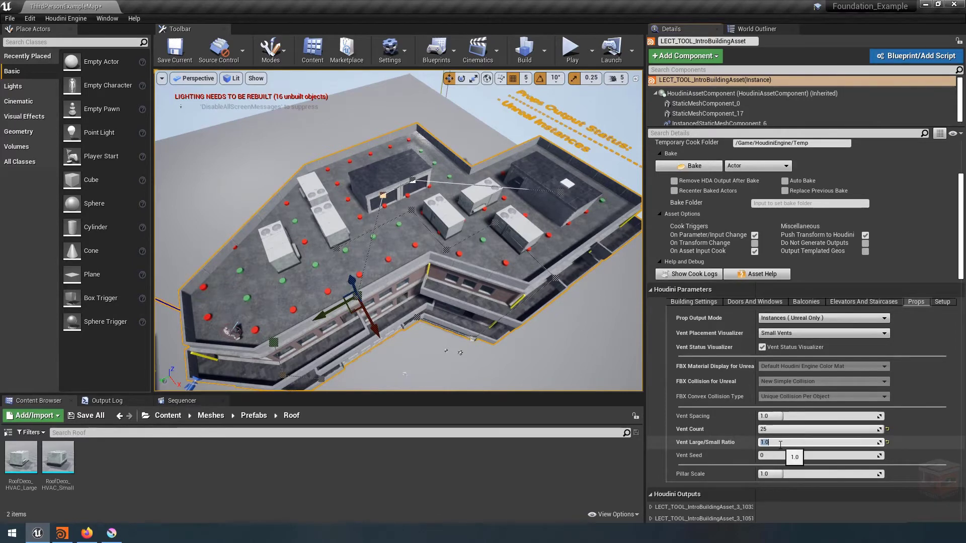
key(Return)
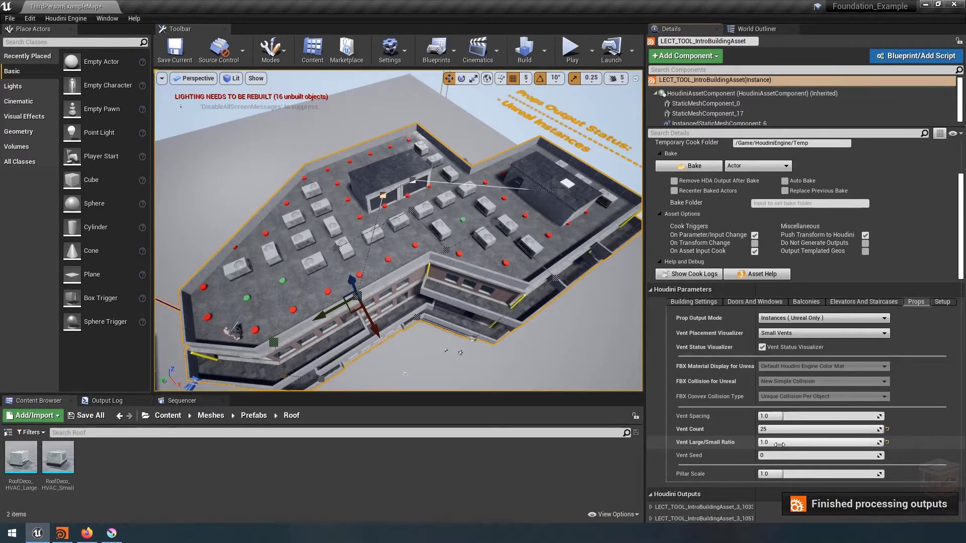
click(783, 443)
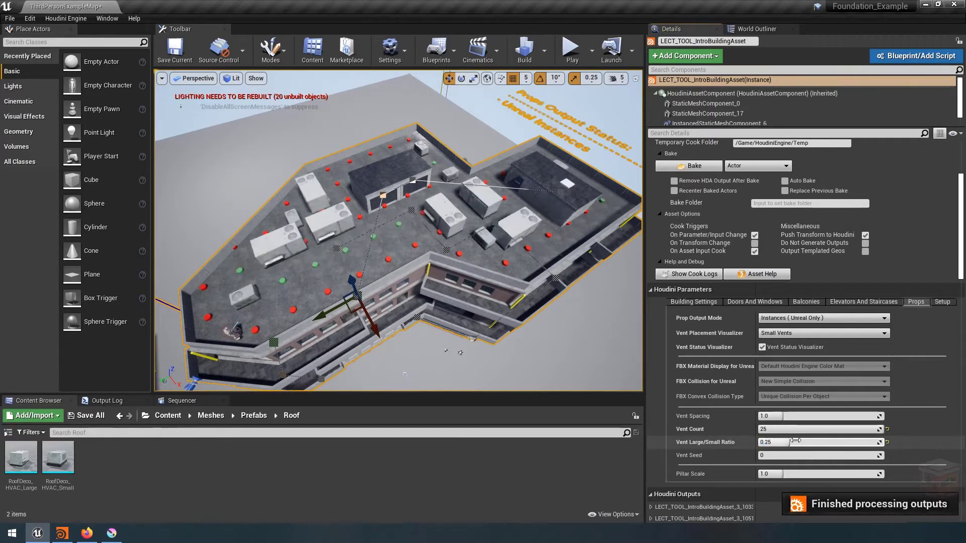
text(0.75)
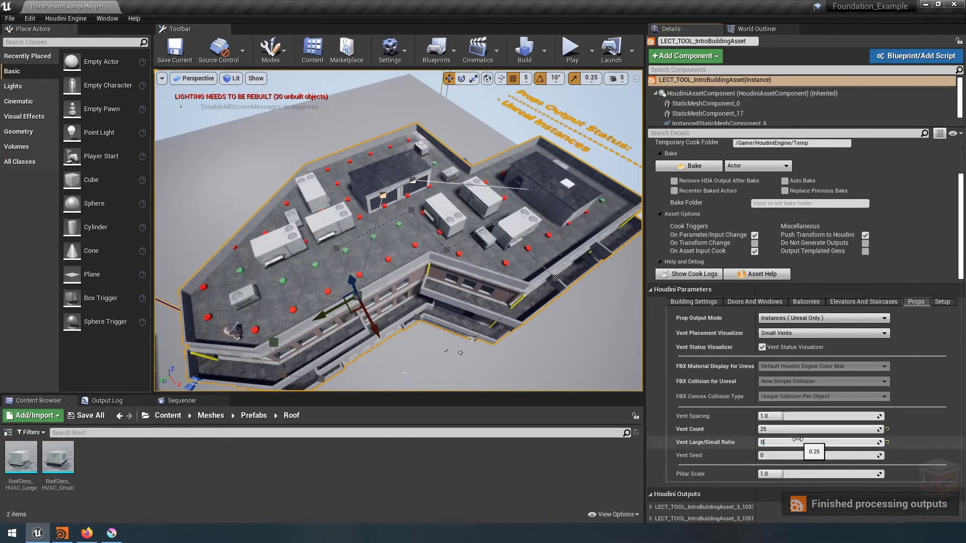
key(Return)
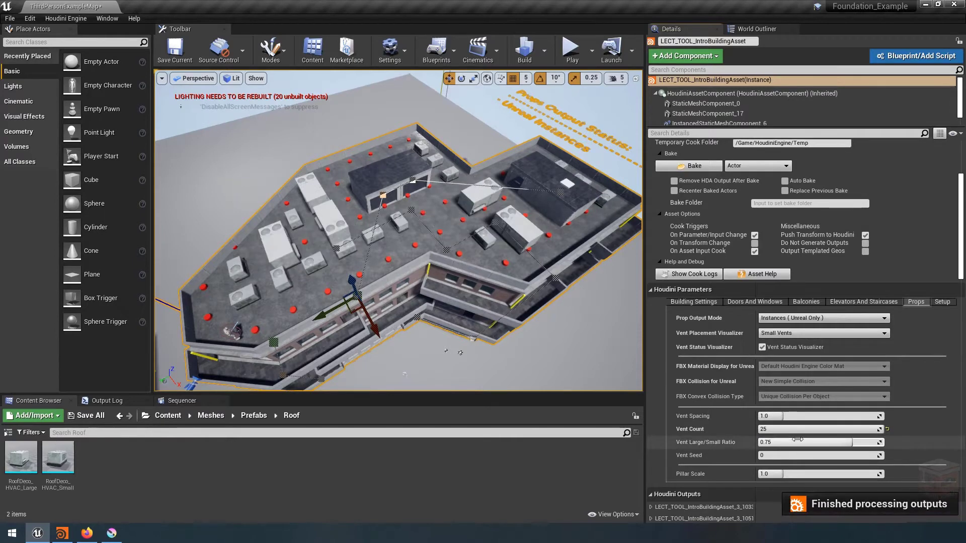
- Try a Vent Seed of 5 for the rooftop vent layout, and set the seed to 6
click(798, 456)
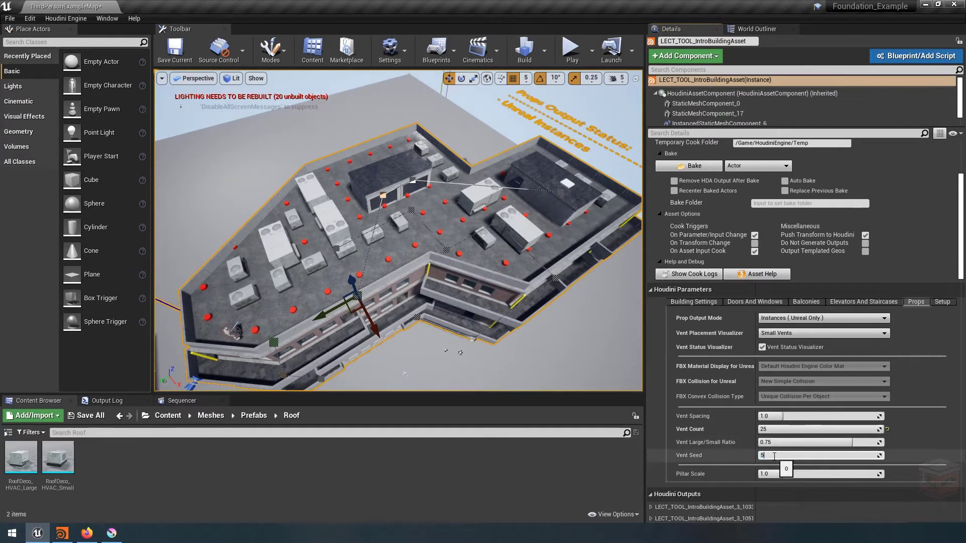
text(5)
key(Return)
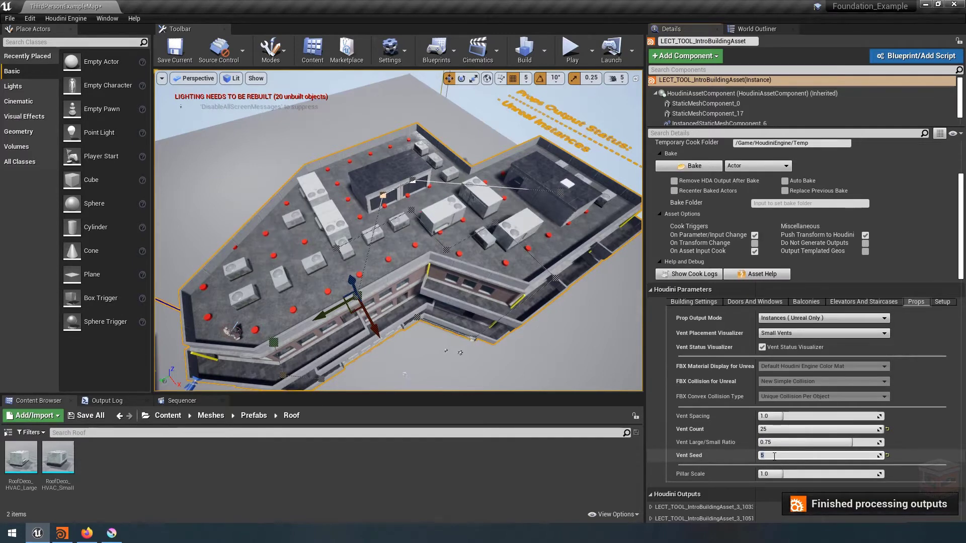
key(Return)
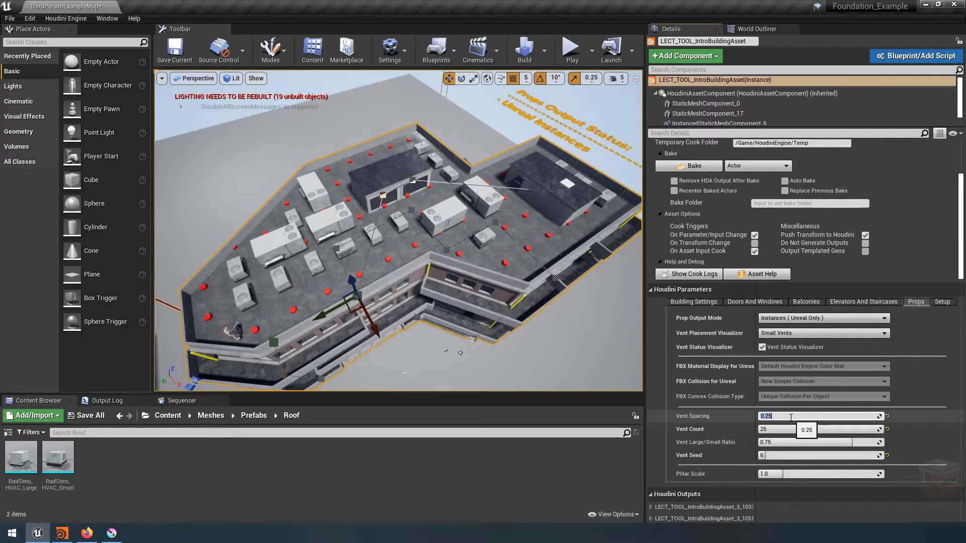
- Set Vent Spacing to 0.25 and Vent Count to 100 on the building asset, and inspect the rooftop layout
key(Return)
right_drag(462, 248, 462, 281)
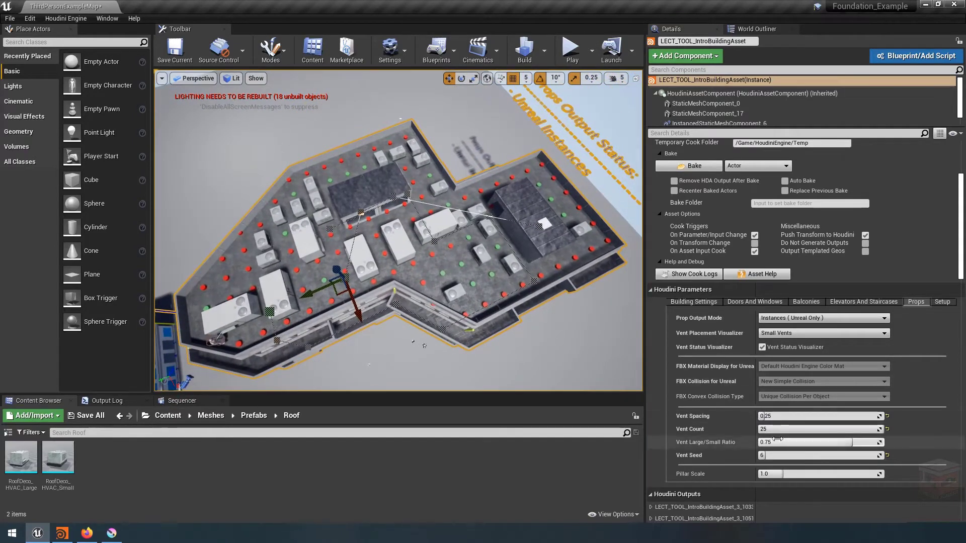
click(777, 430)
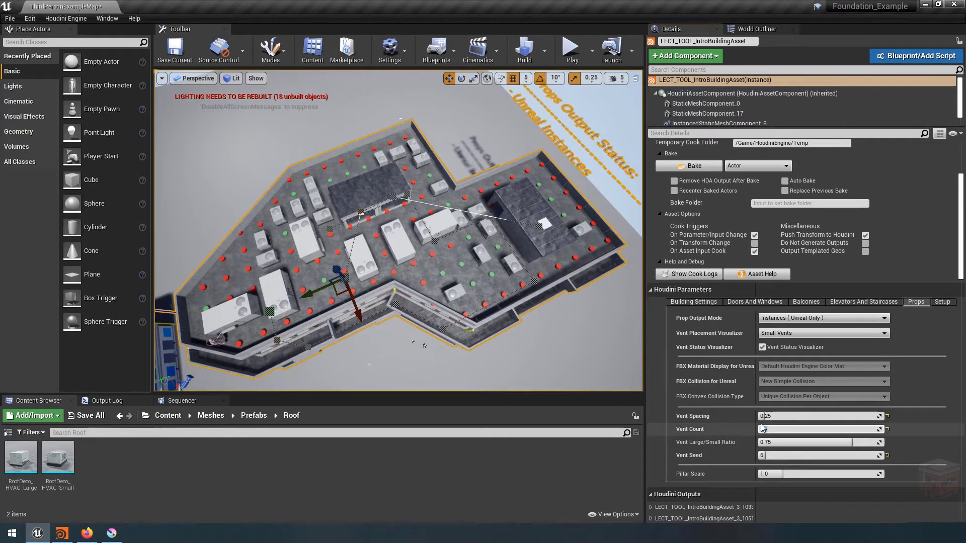
text(100)
key(Return)
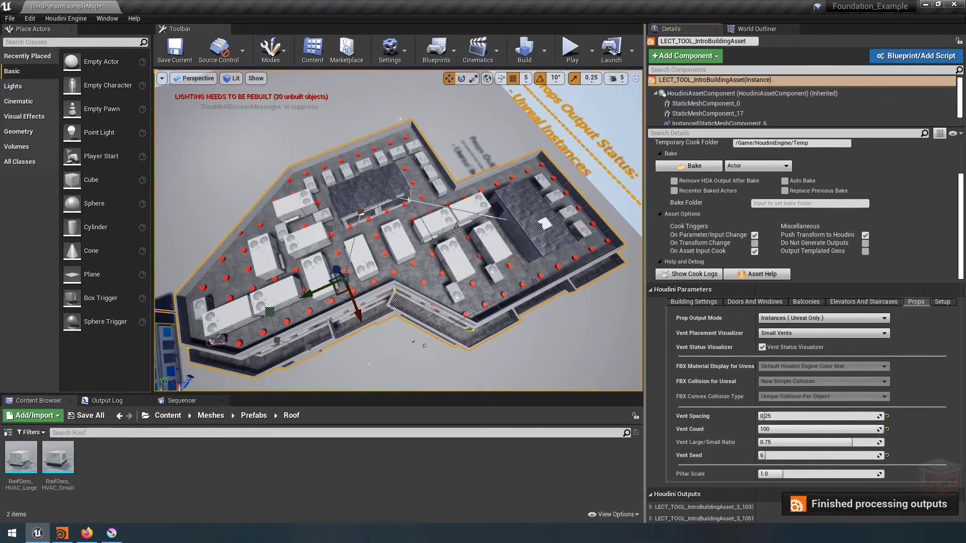
right_drag(424, 345, 380, 350)
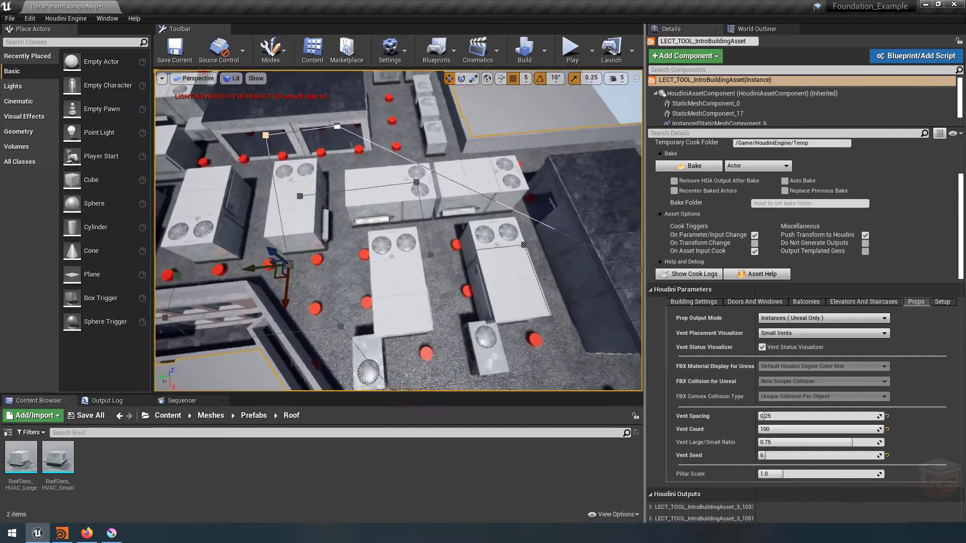
- Play-test the level by running the character between the densely placed rooftop vents, and end the play session
right_drag(445, 260, 535, 264)
click(567, 52)
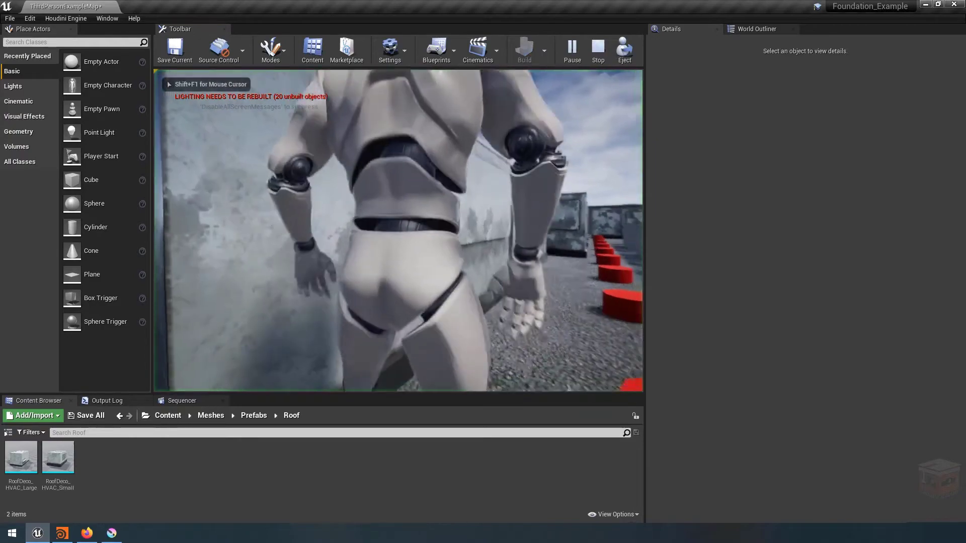
key(w)
key(w)
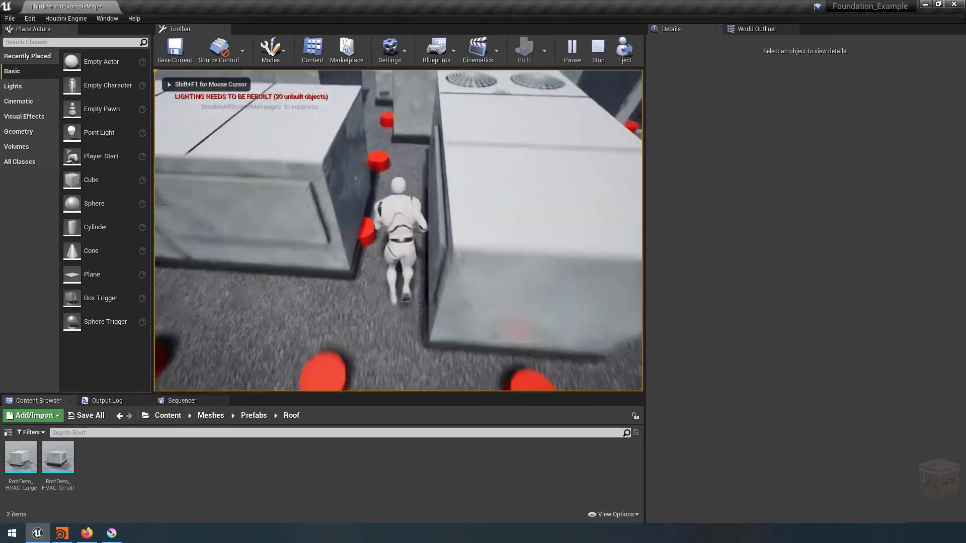
key(w)
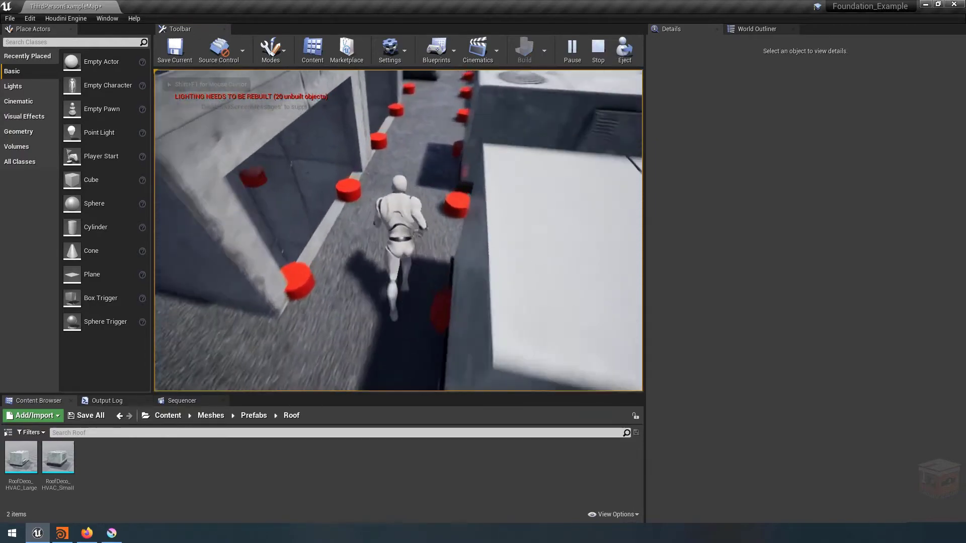
key(w)
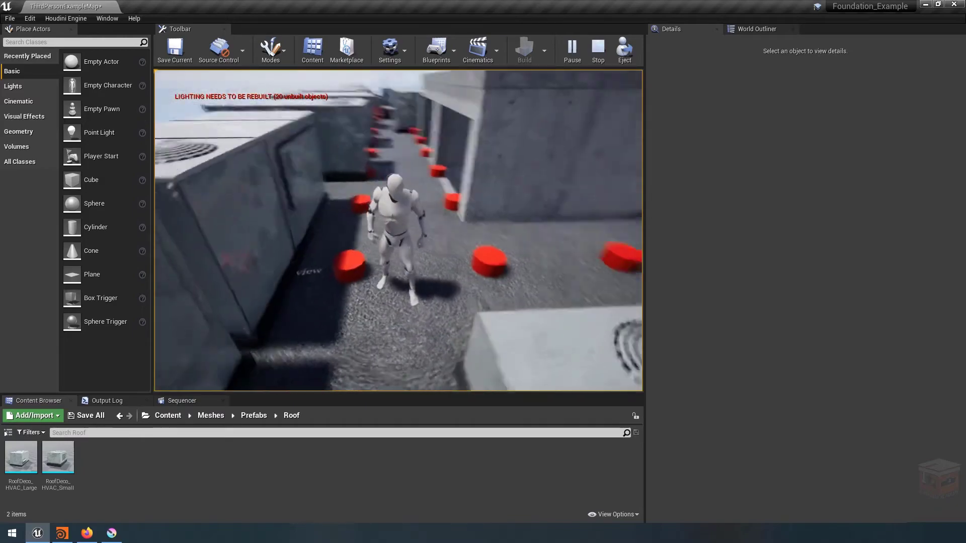
key(Escape)
- Reset the building asset's Vent Spacing, Vent Count and Vent Seed to their defaults of 1.0, 15 and 0, and deselect the building
right_drag(399, 231, 546, 246)
key(s)
key(s)
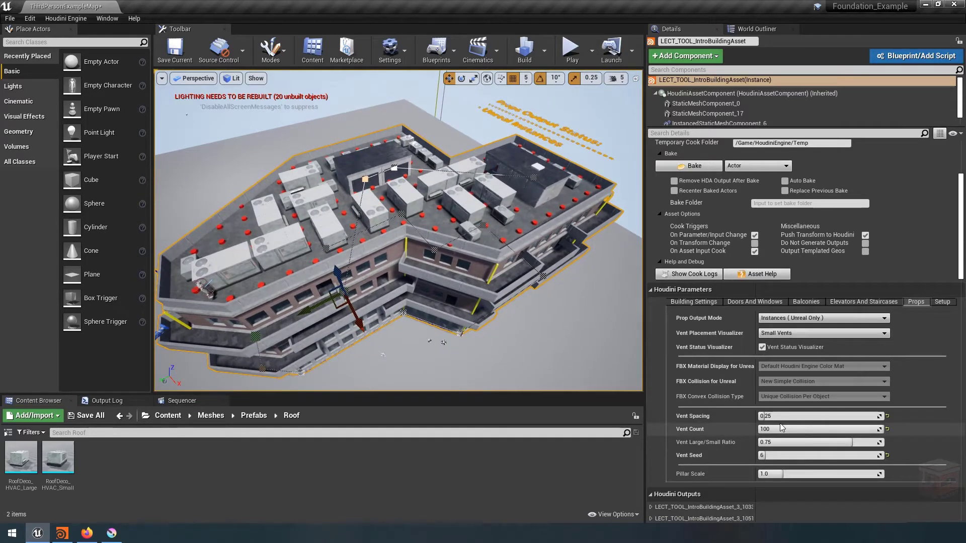
click(888, 429)
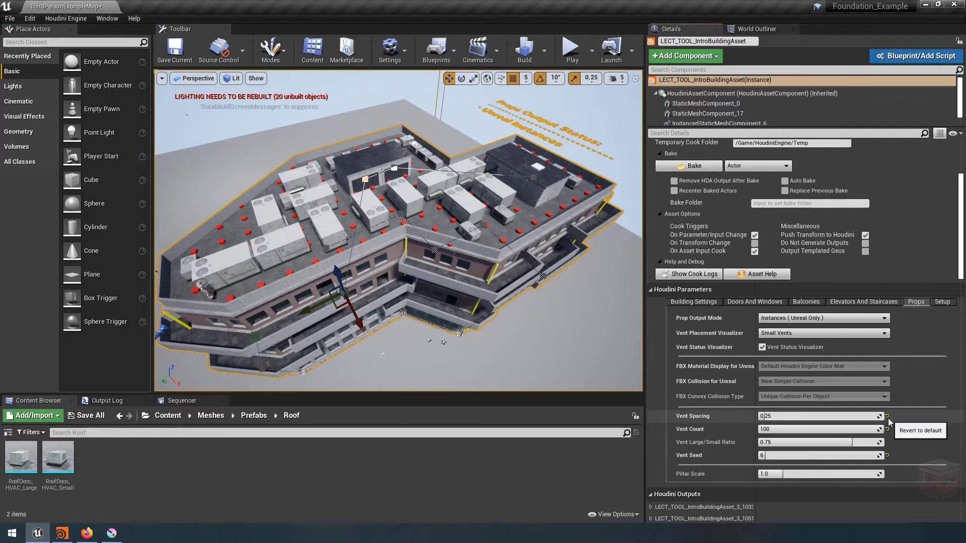
click(888, 456)
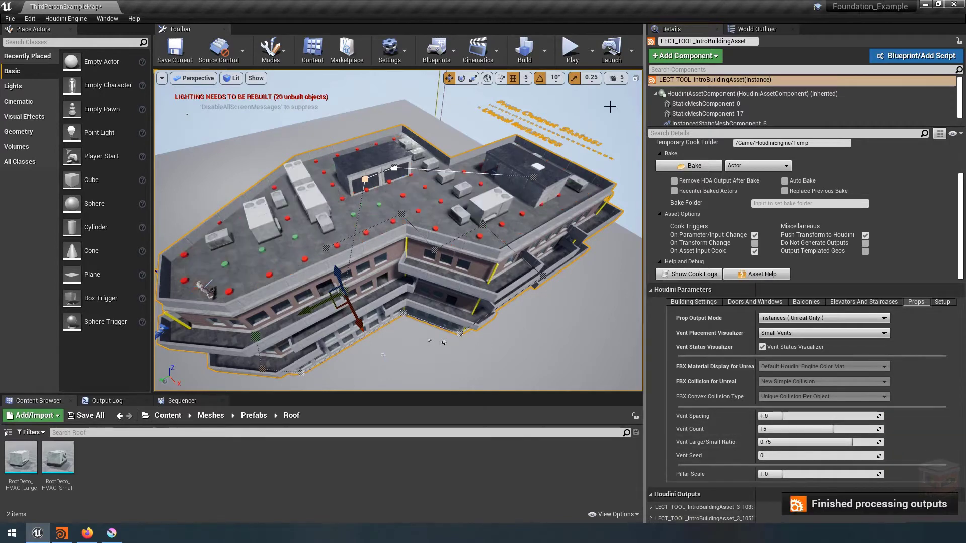
click(609, 110)
scroll(599, 119, up, 3)
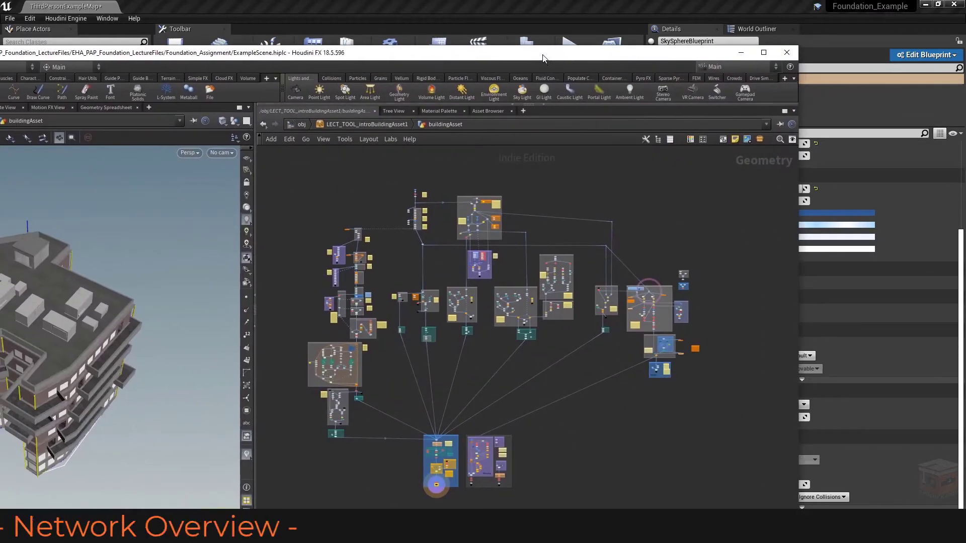
- Switch to Houdini, maximize its window and examine the FBX Loading section of the buildingAsset network
double_click(542, 58)
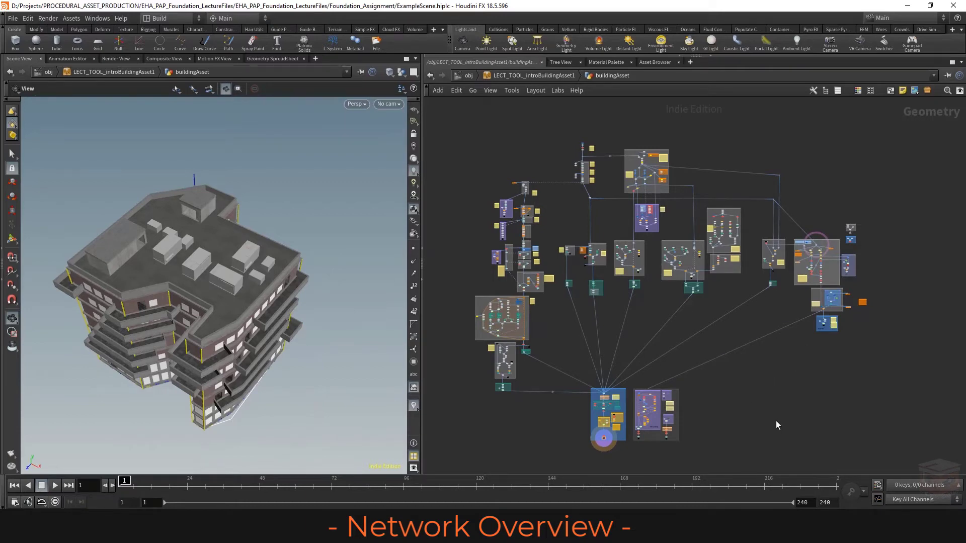
scroll(667, 449, up, 8)
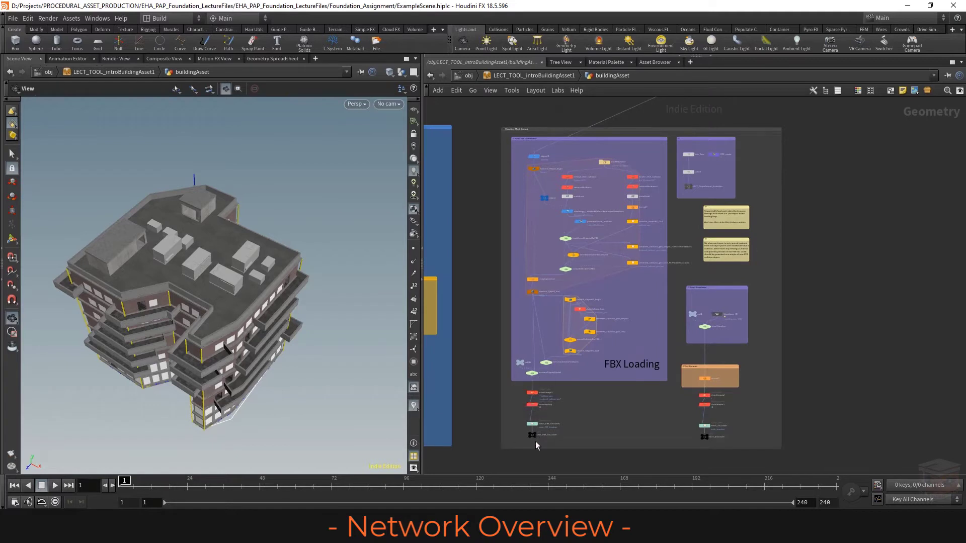
mouse_move(537, 444)
scroll(584, 410, down, 10)
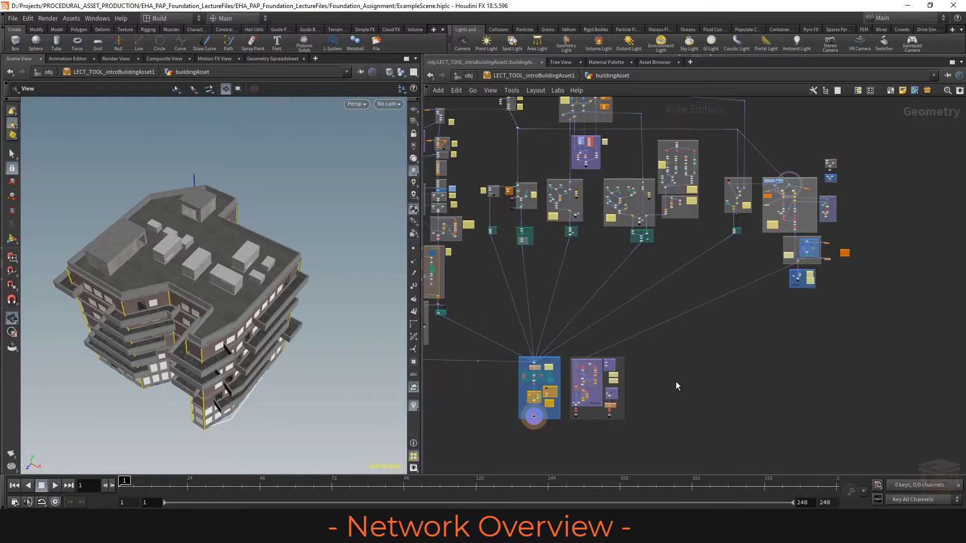
- Examine the pillar, rooftop vent and Instances sections of the buildingAsset network, marking them with a temporary selection
middle_drag(802, 317, 686, 404)
scroll(685, 324, up, 10)
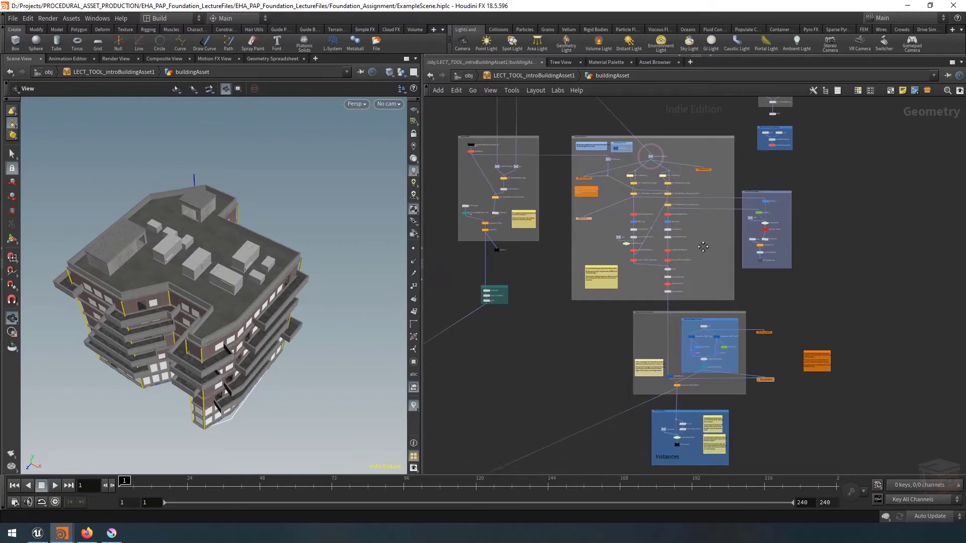
scroll(708, 259, down, 1)
drag(477, 104, 766, 425)
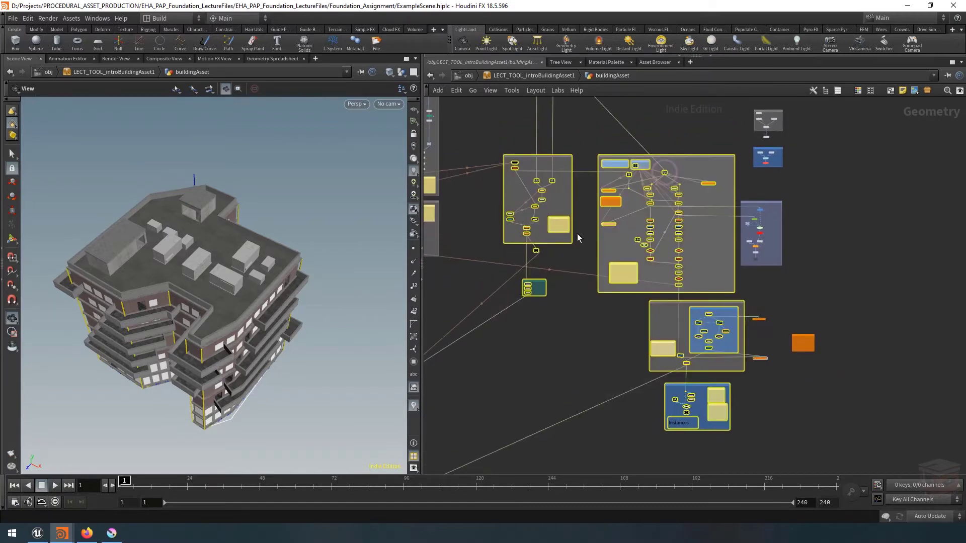
click(847, 266)
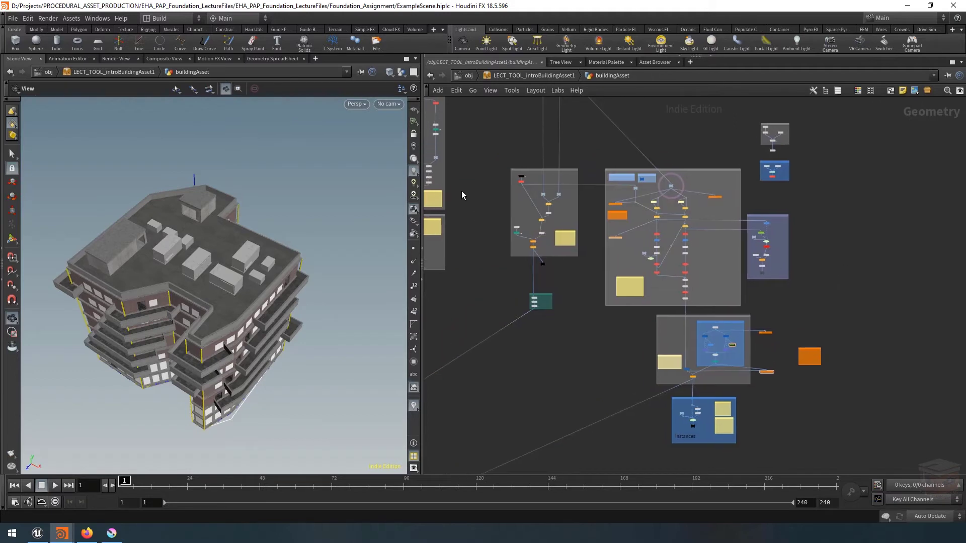
- Display the copyFloors1 node of the Support Pillars network, hide the other objects in the viewport, and inspect the pillars
scroll(464, 195, up, 4)
scroll(652, 322, up, 3)
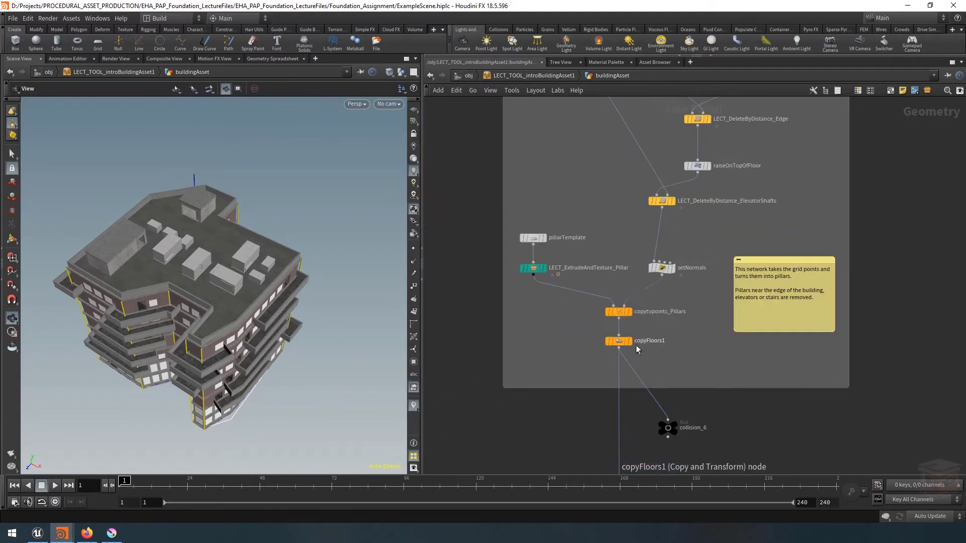
click(631, 342)
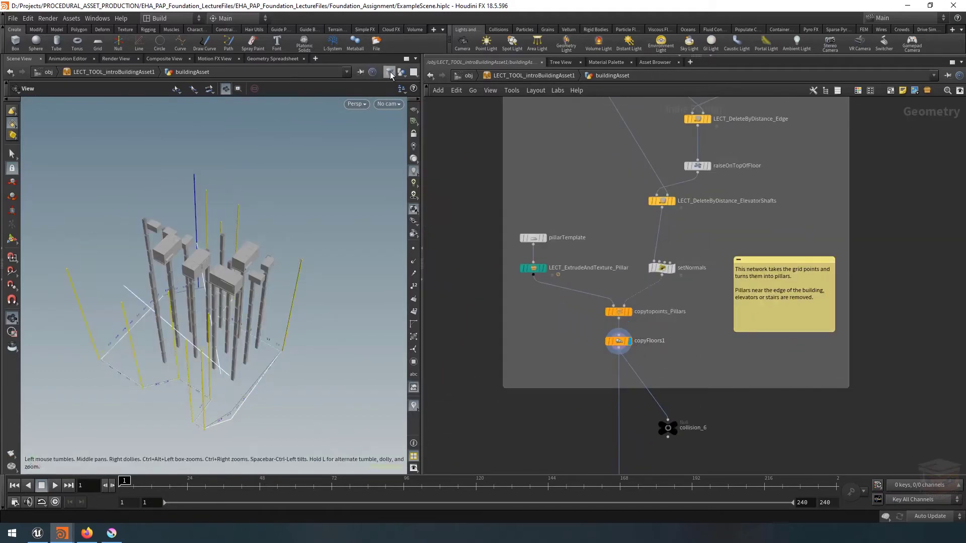
click(402, 74)
click(430, 104)
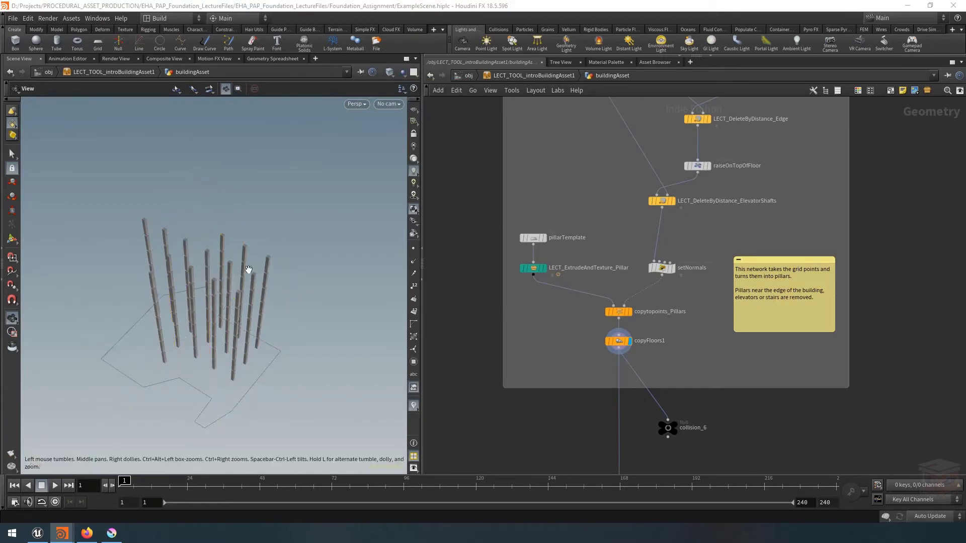
drag(249, 270, 193, 301)
- Template the keepBottom and mergeElevatorAndStaircaseShafts_IN1 nodes over the displayed pillars, and examine the LECT_DeleteByDistance_Edge node
scroll(602, 228, down, 2)
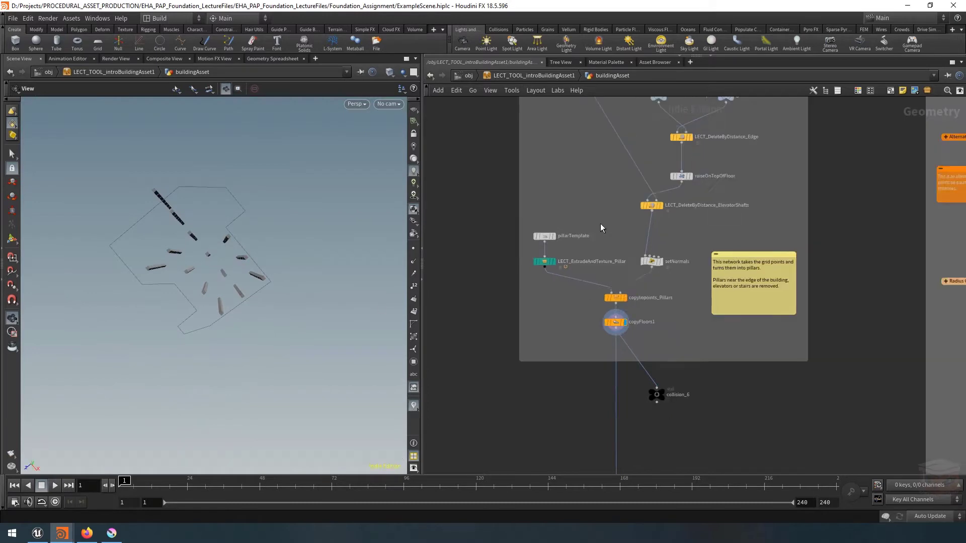
scroll(602, 228, down, 1)
middle_drag(588, 184, 576, 311)
scroll(566, 197, up, 3)
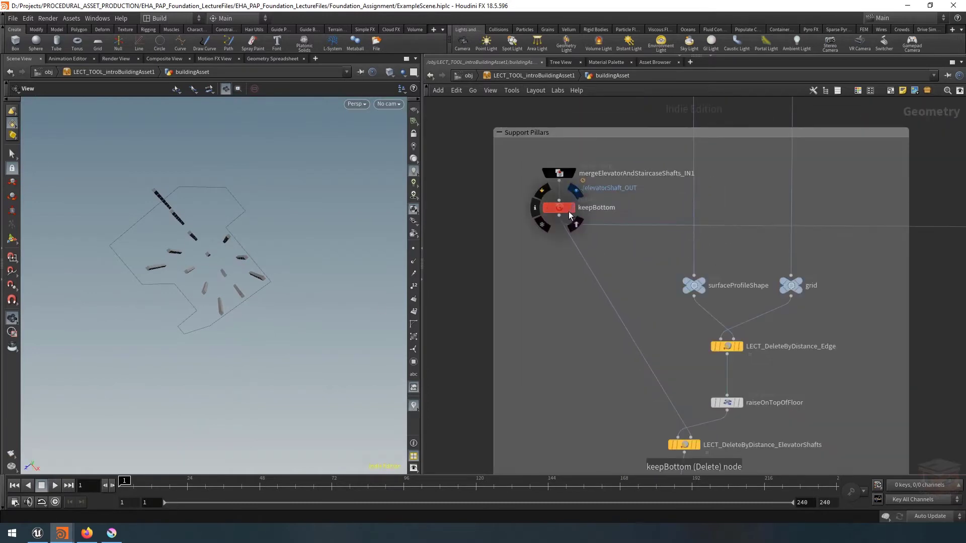
click(571, 210)
drag(270, 247, 236, 232)
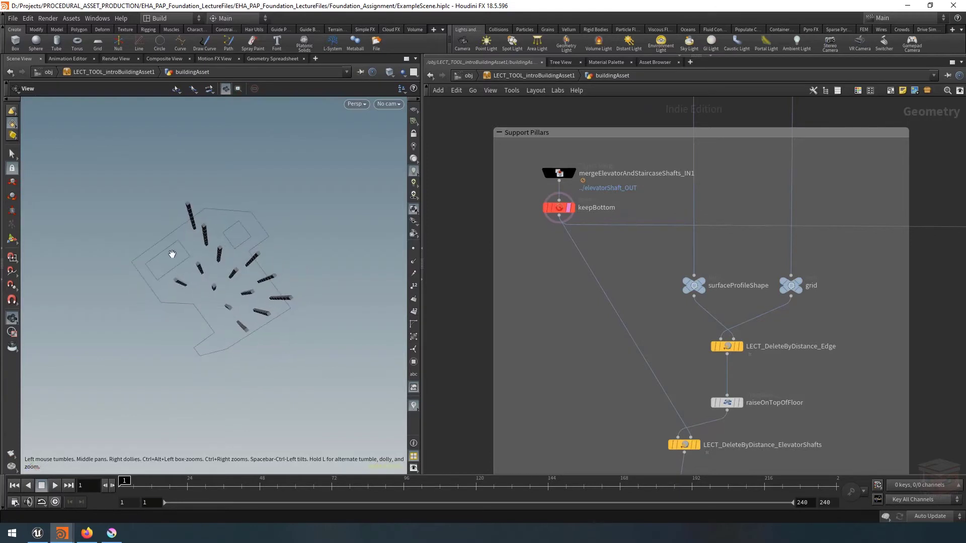
click(569, 173)
drag(246, 281, 262, 240)
scroll(738, 320, down, 3)
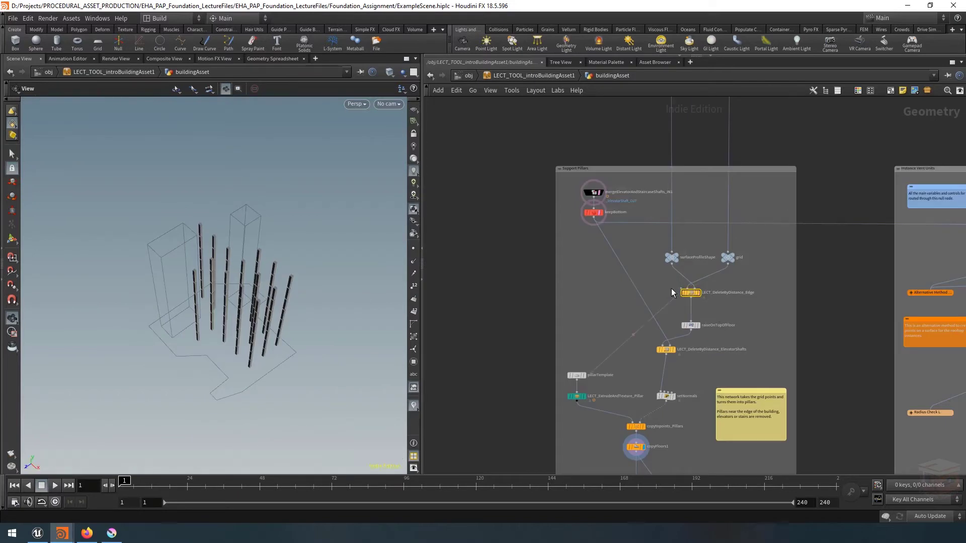
scroll(711, 295, up, 4)
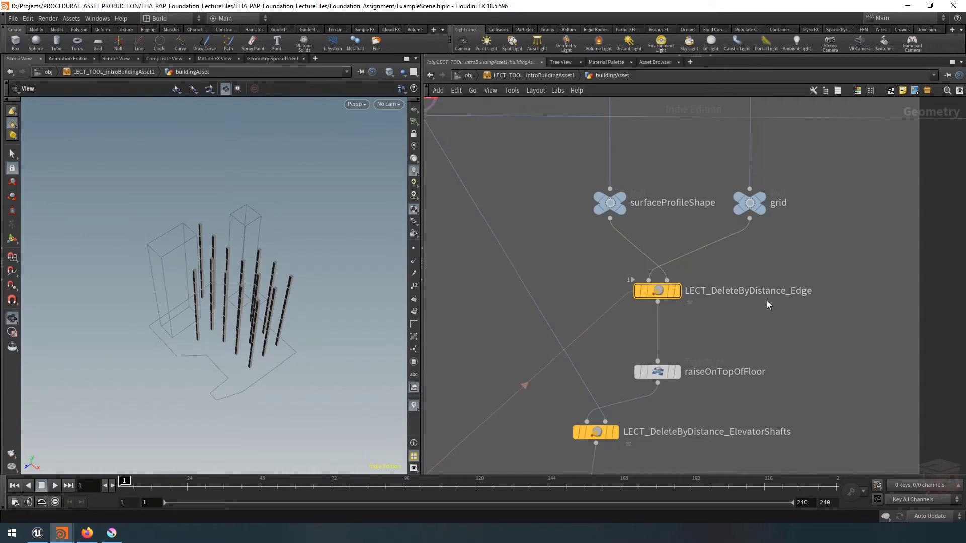
scroll(767, 318, down, 10)
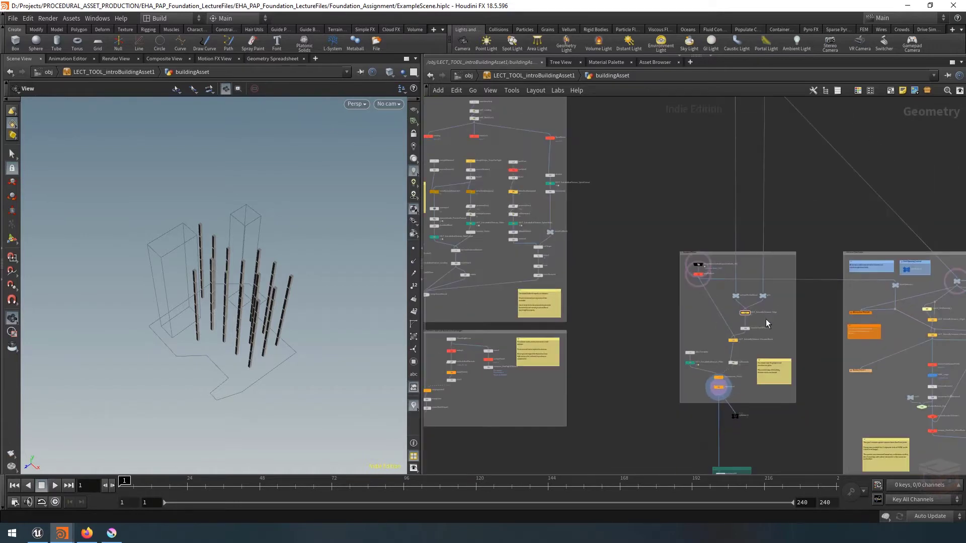
- Display the subnet_GridSpacing_L node in the vent network and turn on point display to inspect the large-vent grid
middle_drag(766, 319, 592, 300)
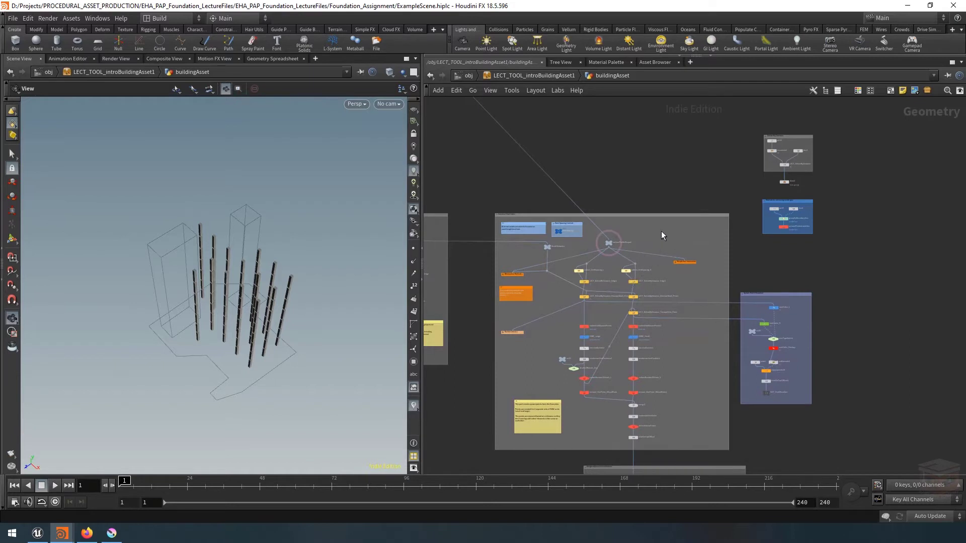
scroll(594, 280, up, 4)
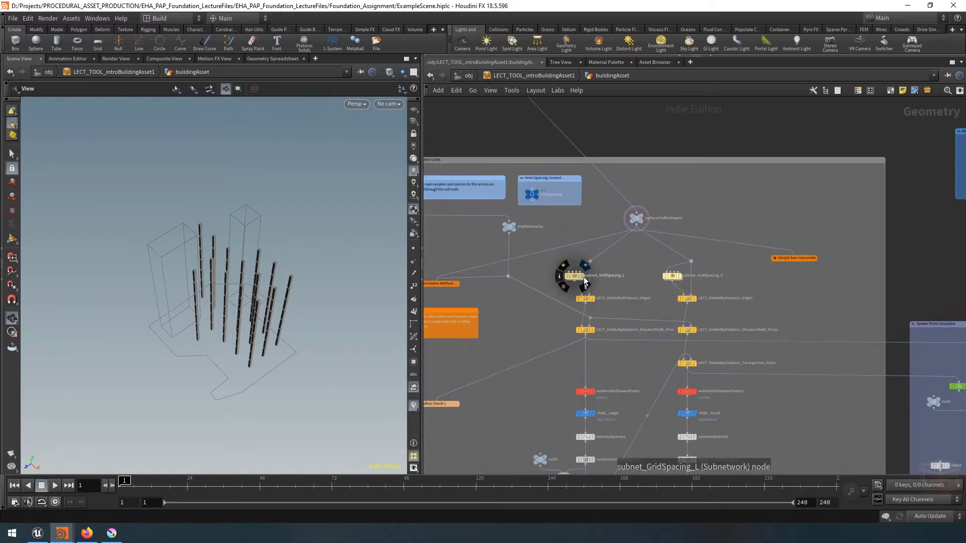
click(582, 277)
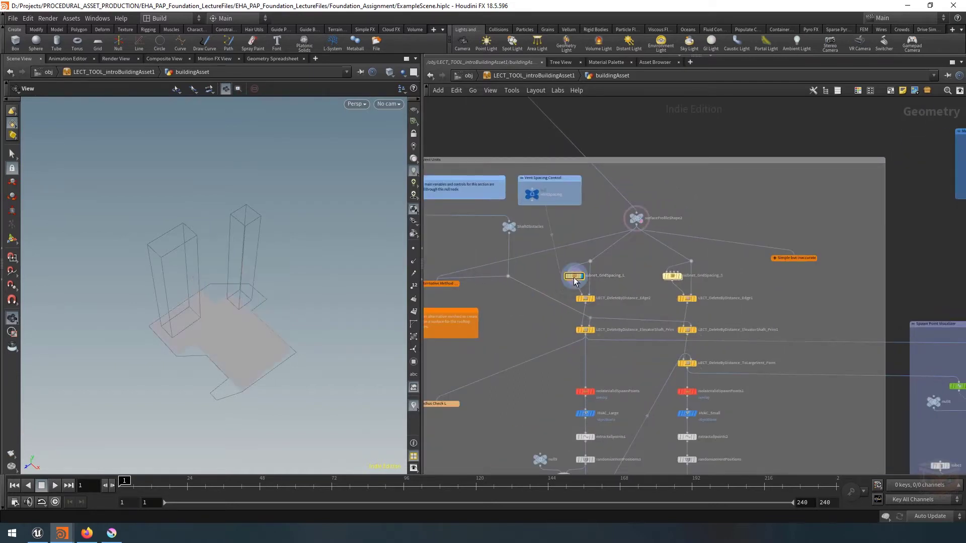
click(414, 249)
drag(222, 307, 227, 311)
middle_drag(278, 326, 280, 303)
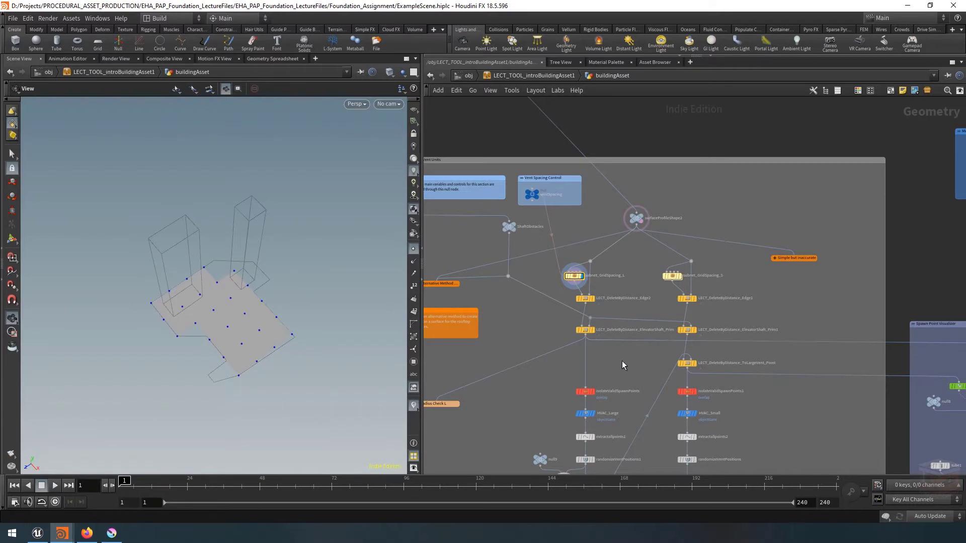
- Inspect the large-vent branch's spawn points by displaying its vent-number isolation node and its one-point removal node
scroll(626, 352, down, 2)
middle_drag(626, 350, 630, 233)
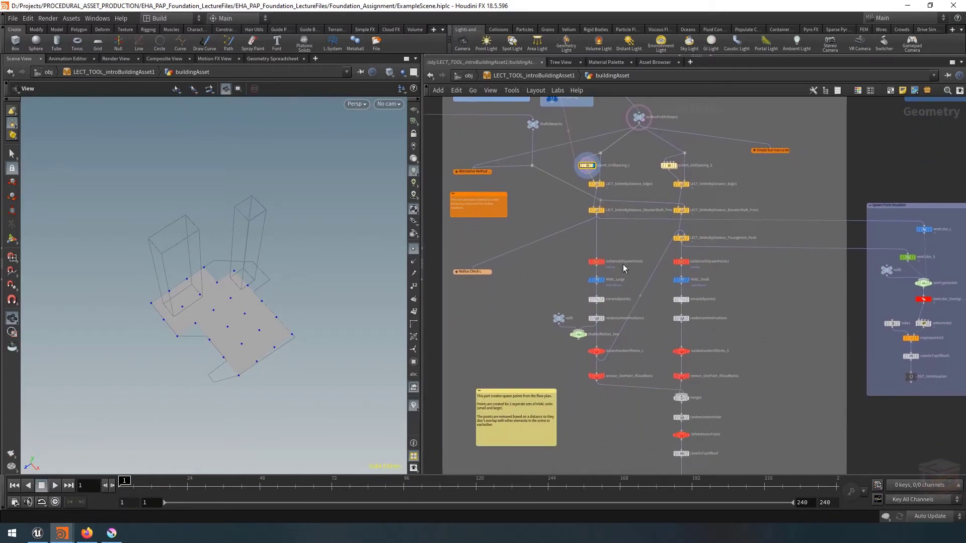
scroll(605, 368, up, 2)
click(605, 352)
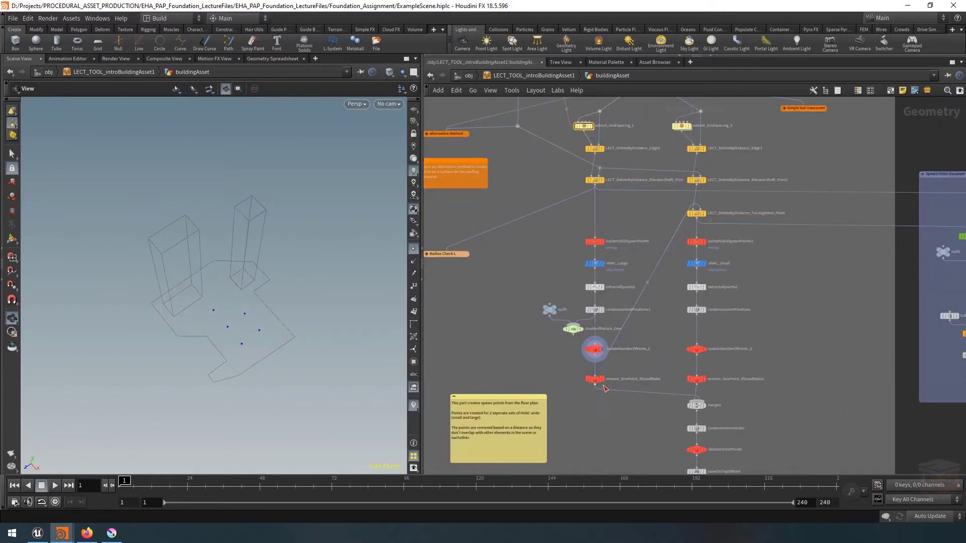
click(603, 380)
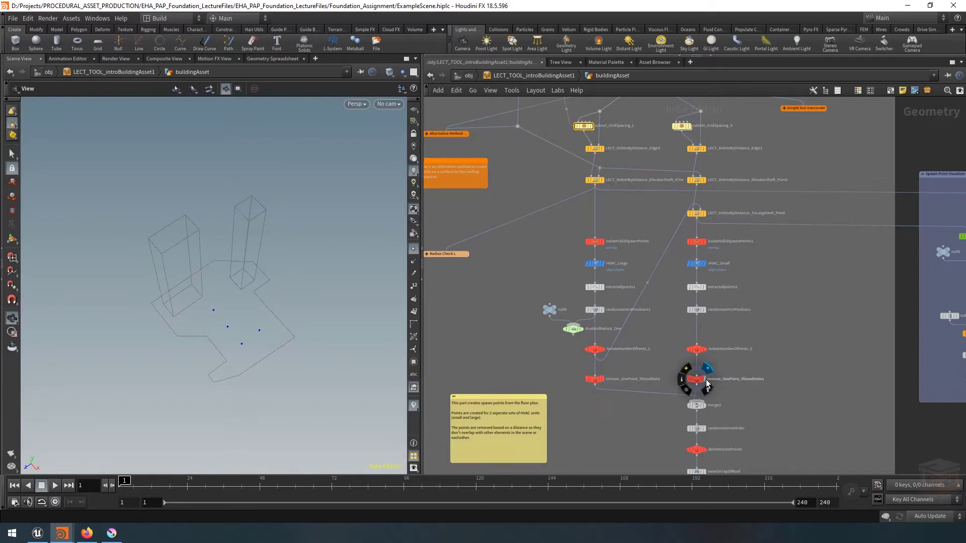
- Display the small-vent branch's one-point removal node and the deleteExcessPoints node to inspect the spawn points
click(707, 372)
middle_drag(771, 401, 765, 366)
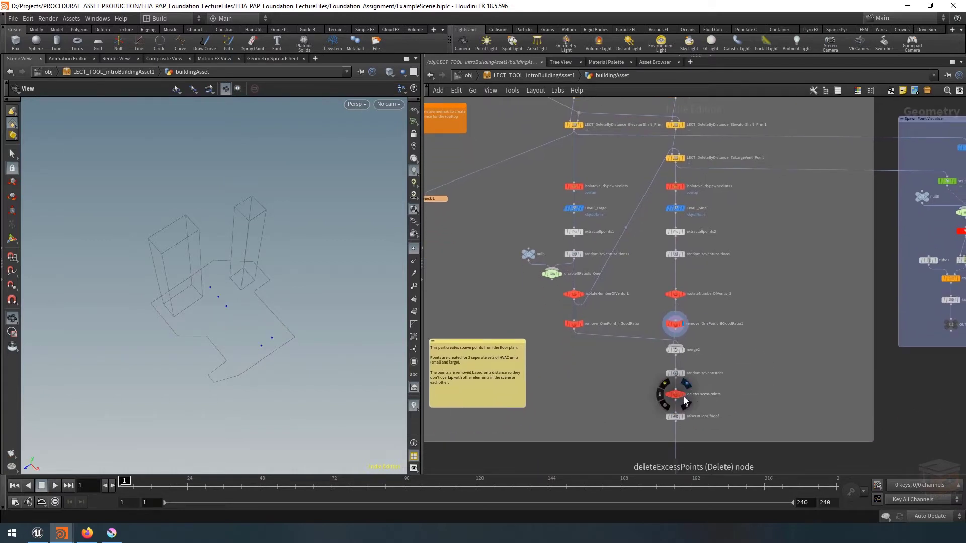
click(686, 400)
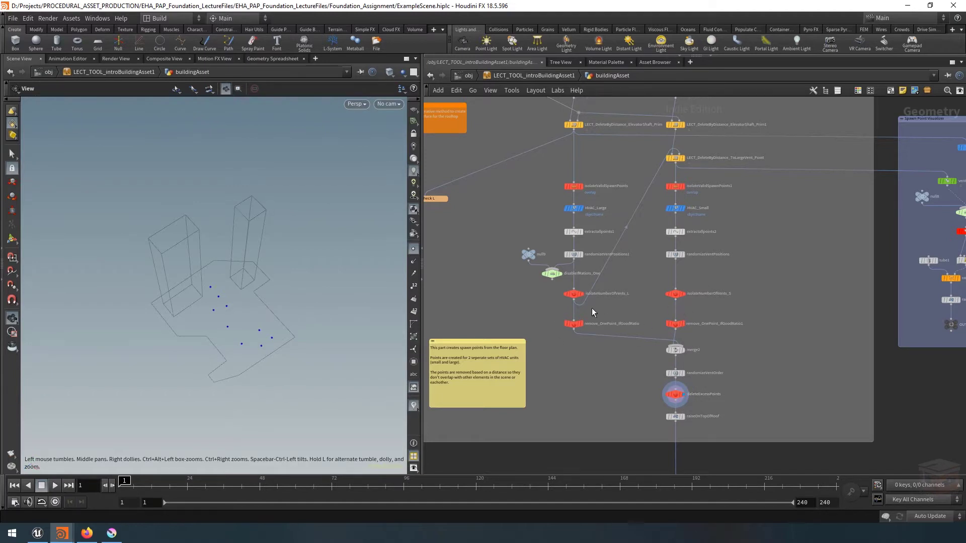
middle_drag(751, 282, 746, 294)
drag(500, 189, 763, 347)
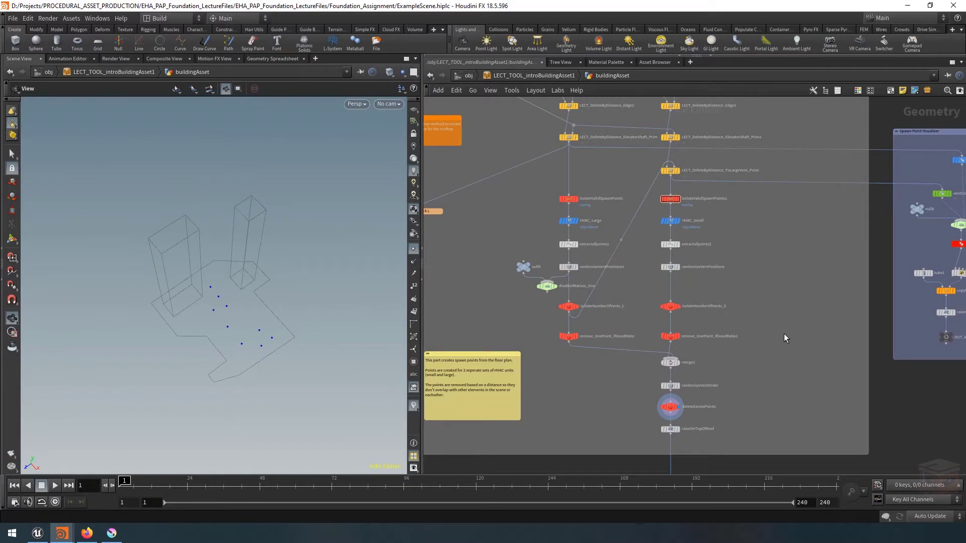
- Examine the Hardcoded Objects To Spawn nodes that assign the large and small HVAC instances
scroll(617, 300, down, 5)
middle_drag(749, 337, 691, 189)
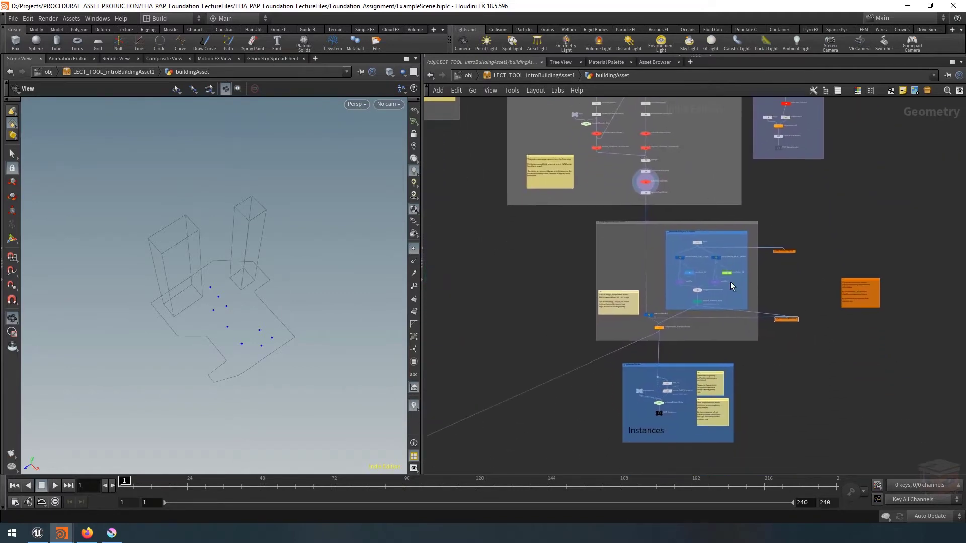
scroll(727, 302, up, 5)
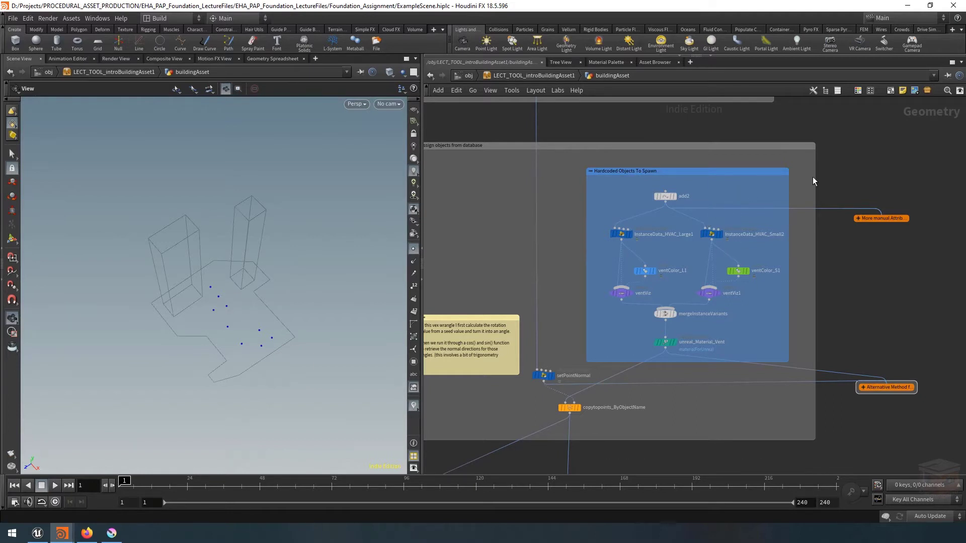
- Examine the VEX code and the Unreal path, FBX path and object name parameters of the InstanceData_HVAC_Large1 wrangle
drag(802, 159, 575, 372)
drag(601, 205, 647, 254)
key(p)
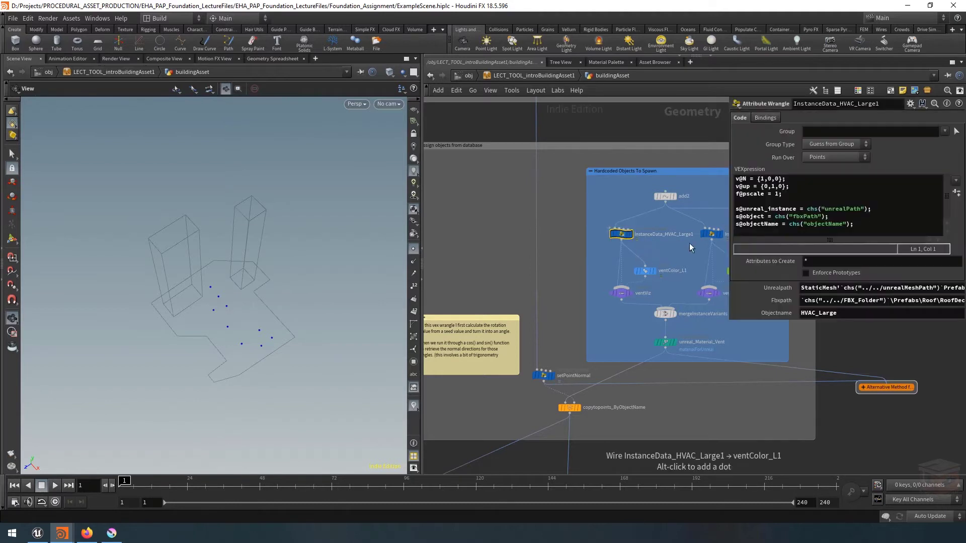
drag(728, 313, 564, 334)
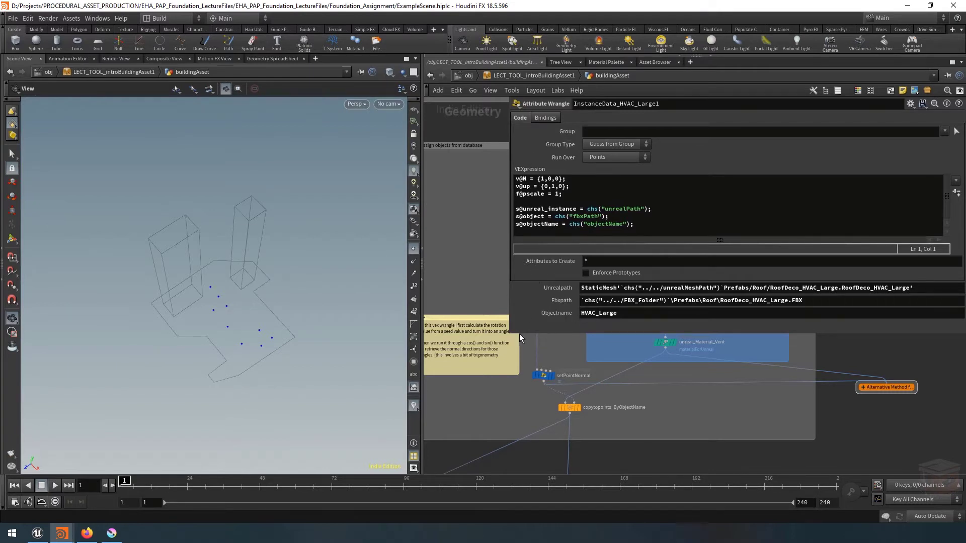
key(p)
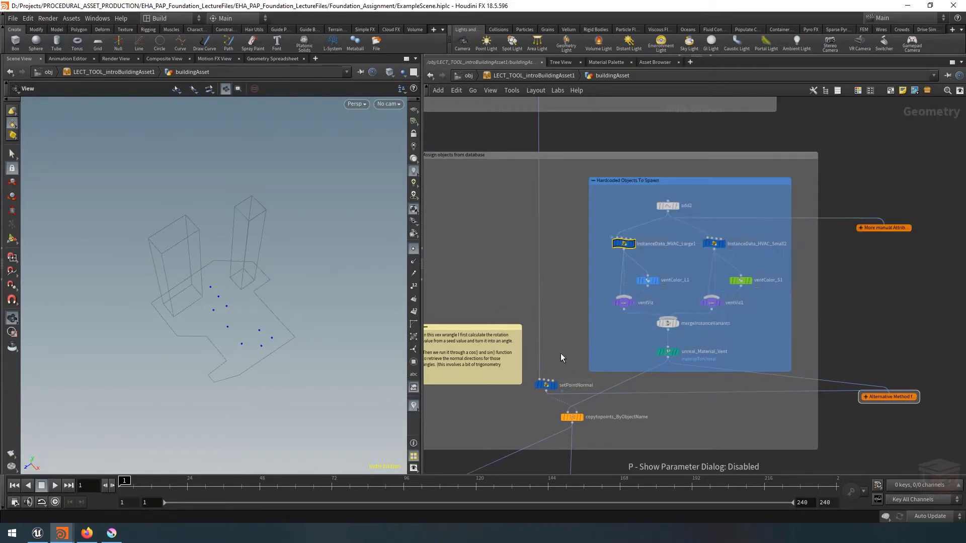
- Display the copytopoints_ByObjectName node and examine the Instances Output section that ends in OUT_Instances
scroll(583, 372, up, 3)
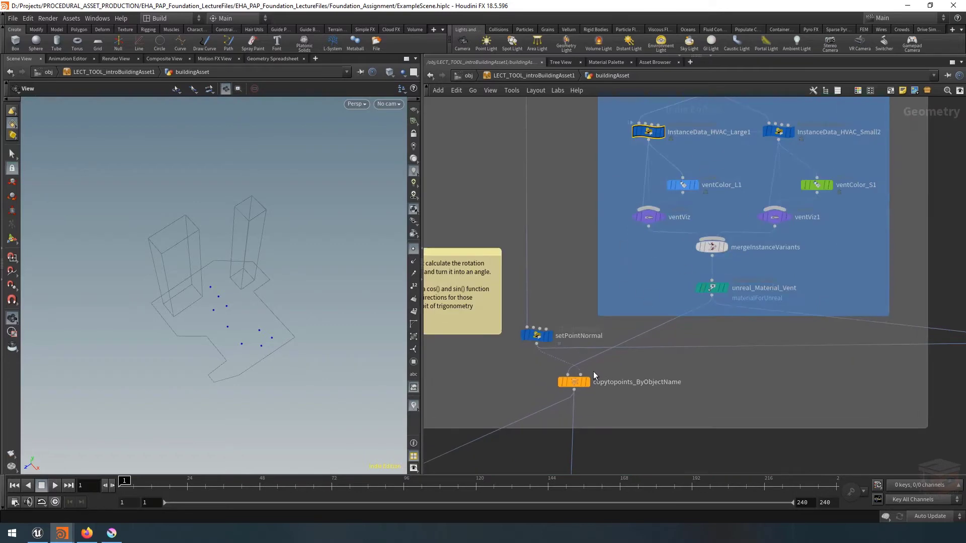
mouse_move(591, 392)
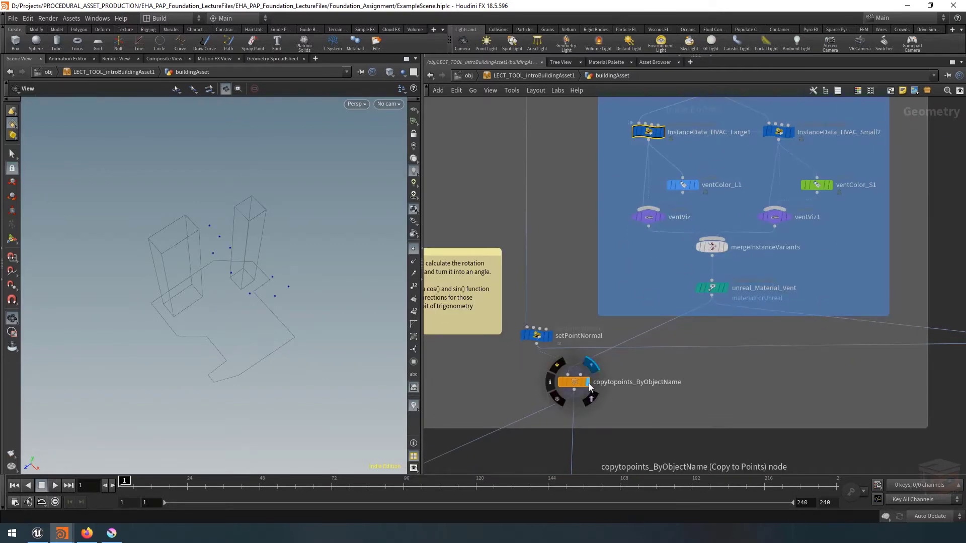
scroll(729, 389, down, 8)
scroll(728, 389, down, 5)
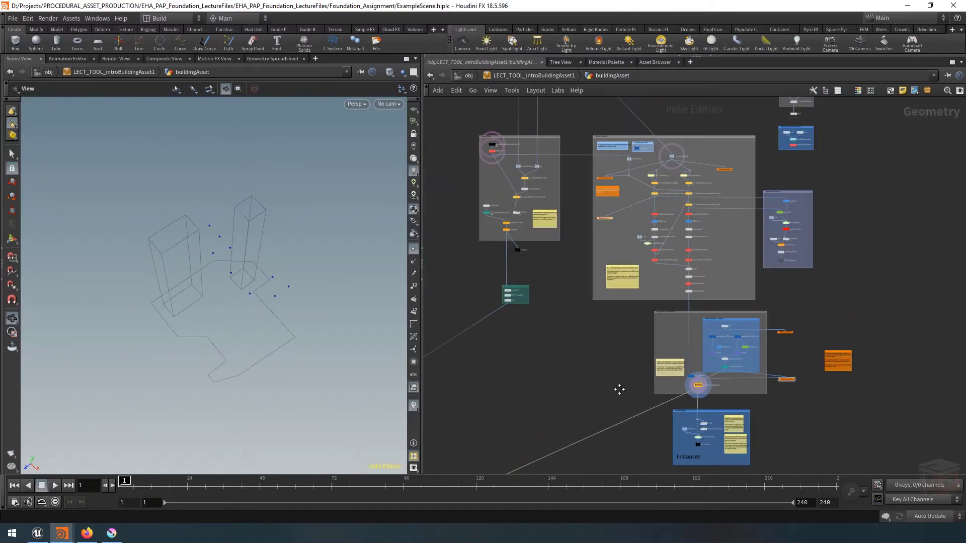
scroll(625, 371, up, 6)
scroll(626, 372, up, 2)
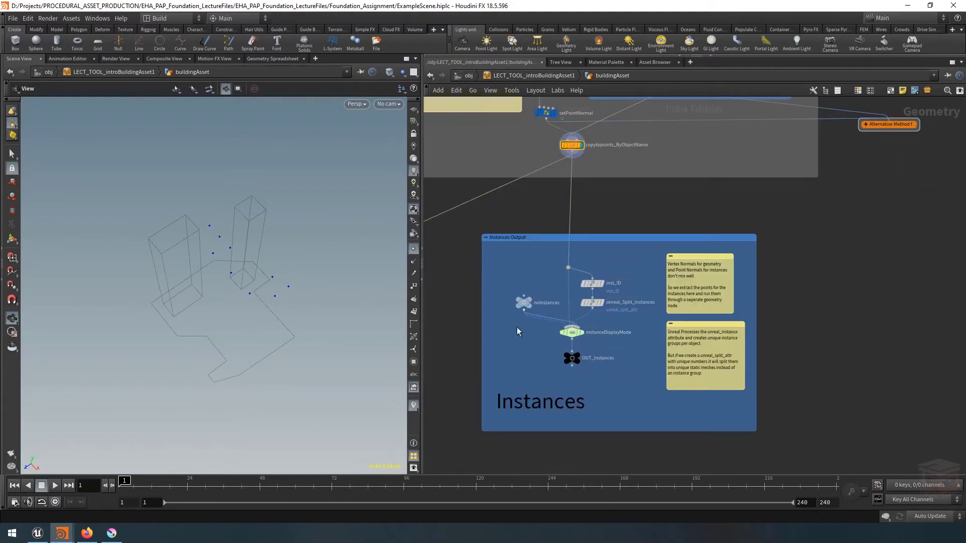
mouse_move(582, 361)
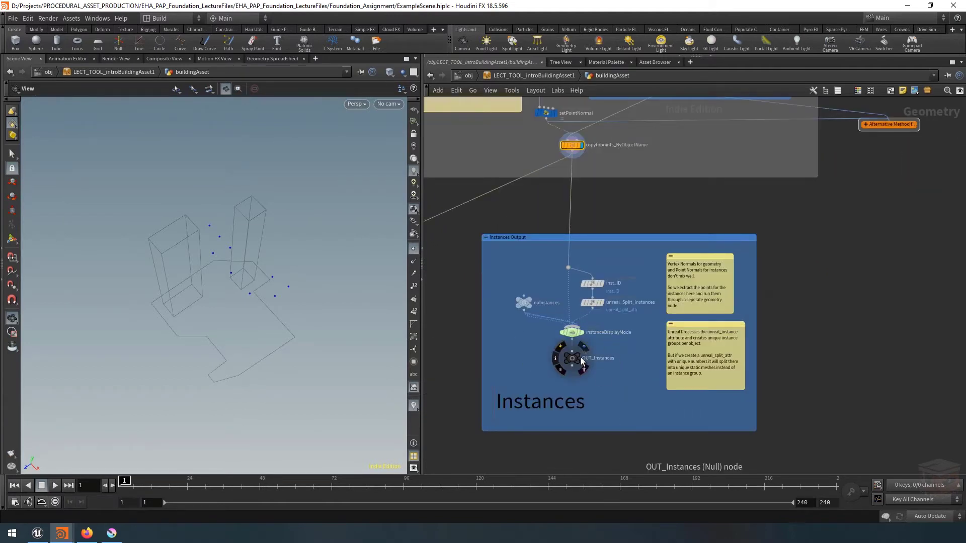
- Go up to the LECT_TOOL_introBuildingAsset1 level and examine the buildingAsset, instances and visualizer geometry containers
click(498, 75)
click(769, 165)
middle_drag(769, 164, 730, 180)
drag(667, 204, 567, 264)
click(679, 184)
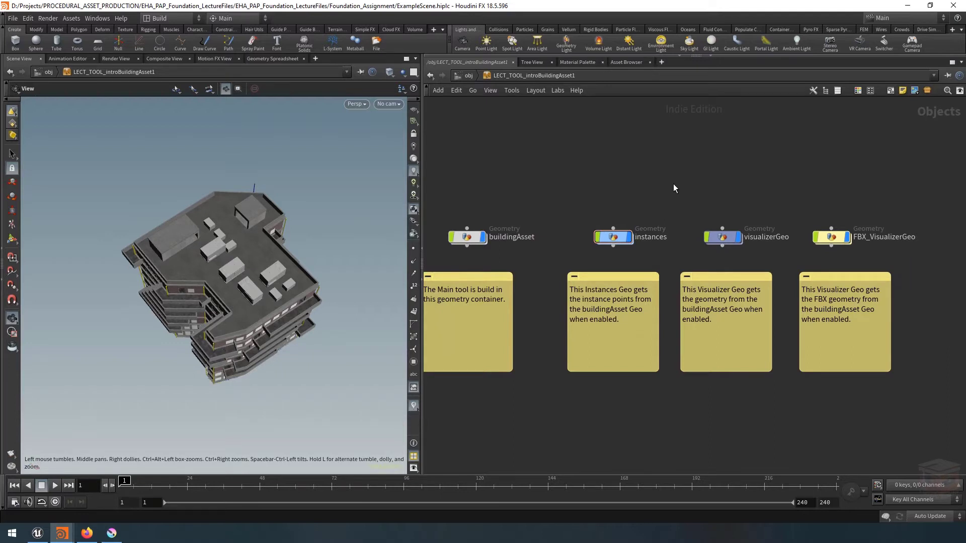
middle_drag(673, 183, 696, 151)
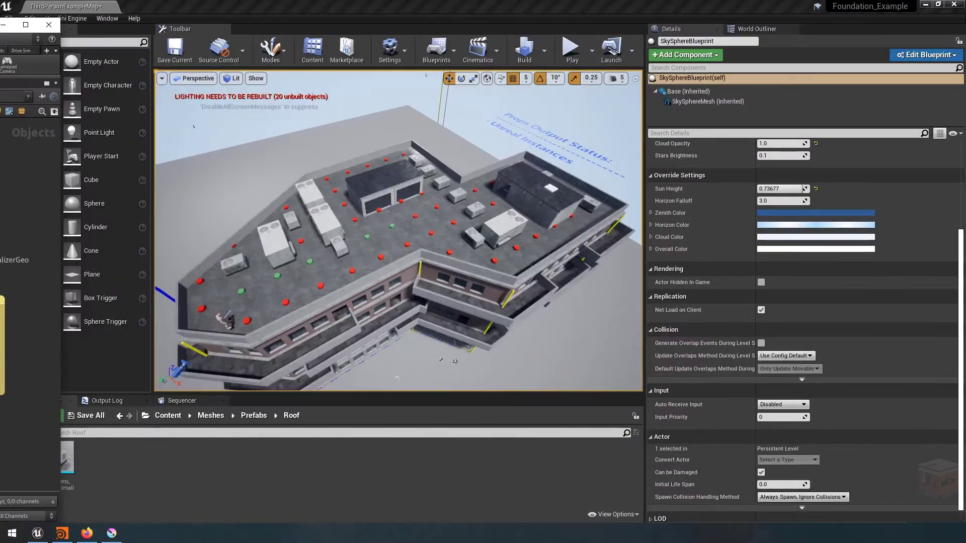
- Switch to Houdini and examine the STUD_TOOL_FoundationBuilding model from inside its empty floors
click(61, 533)
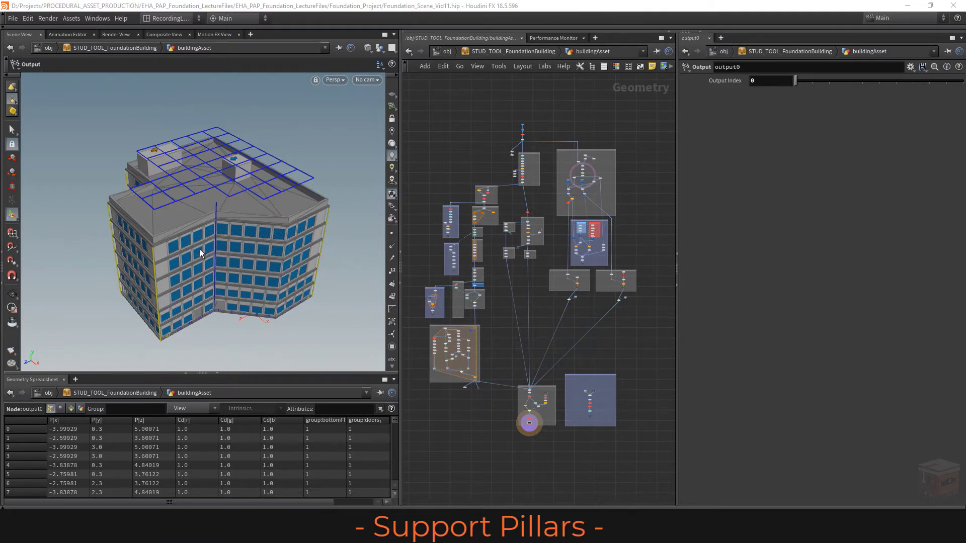
alt+right_drag(200, 244, 478, 277)
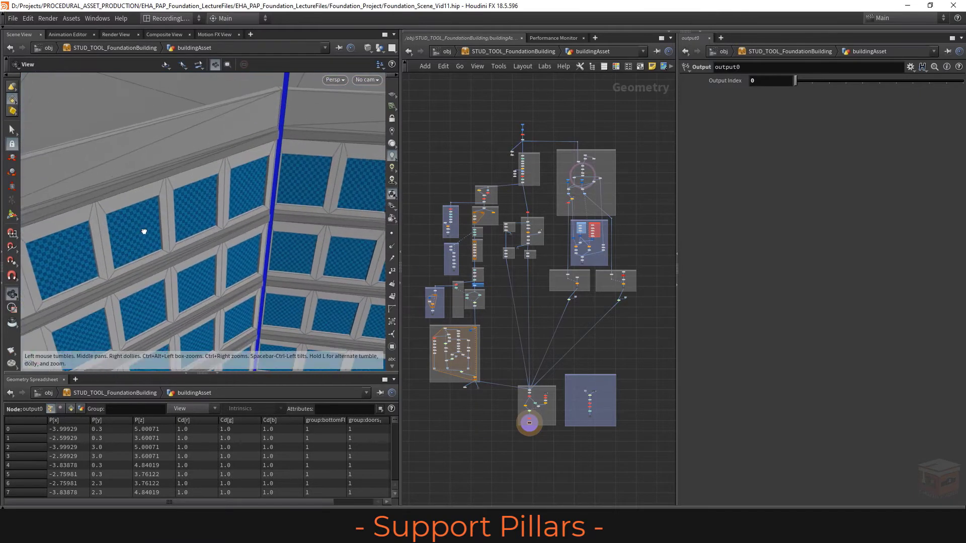
alt+drag(145, 231, 150, 205)
alt+right_drag(151, 204, 778, 287)
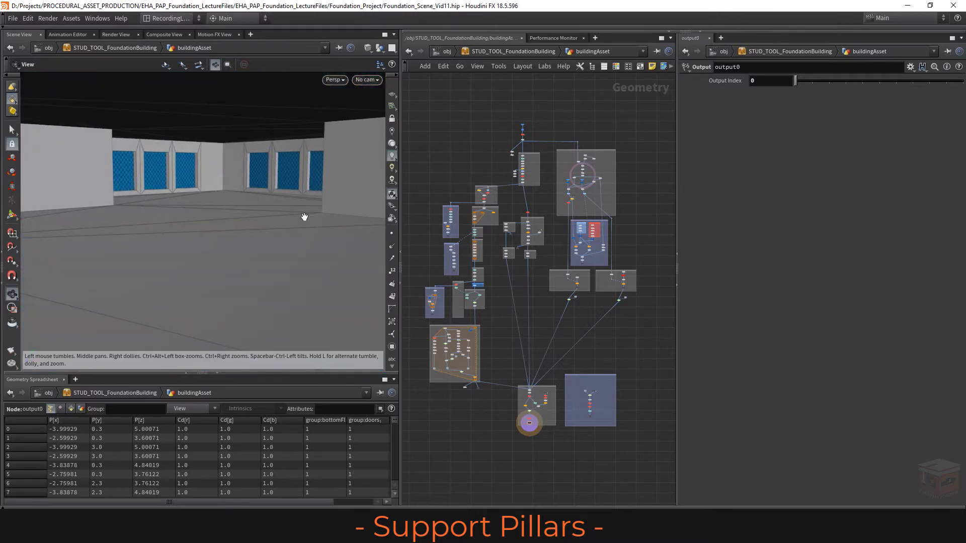
alt+drag(248, 217, 281, 211)
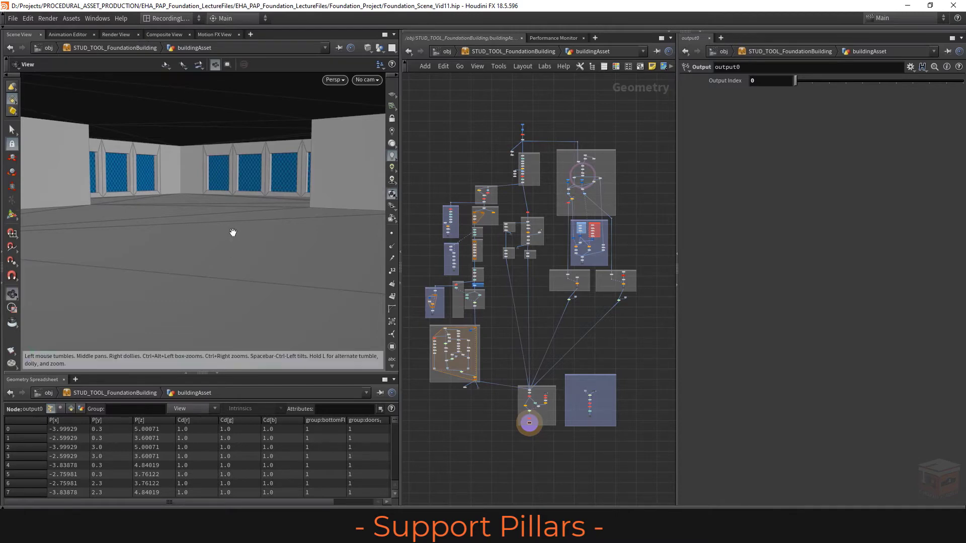
alt+drag(242, 228, 270, 215)
alt+right_drag(270, 215, 78, 213)
alt+right_drag(236, 211, 98, 207)
alt+middle_drag(276, 197, 208, 205)
alt+drag(207, 204, 128, 225)
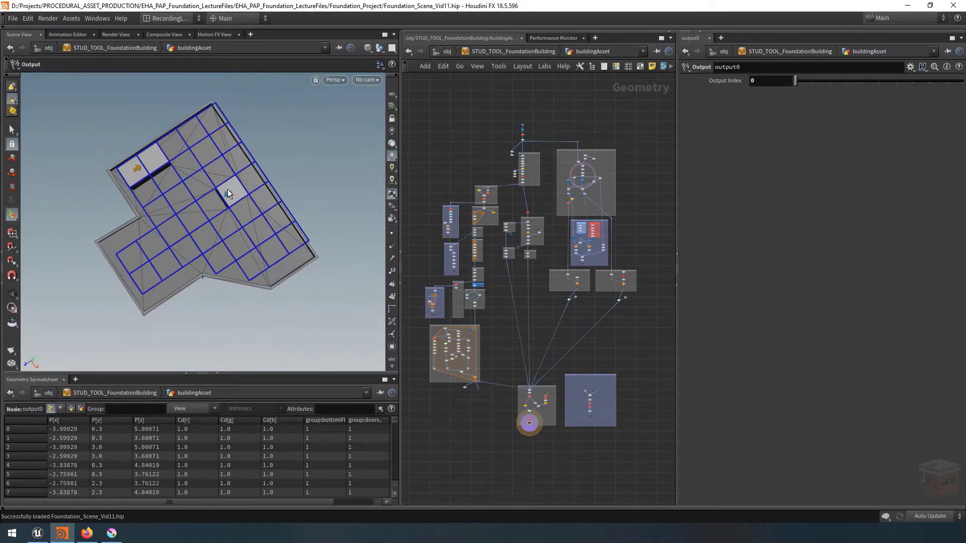
- Select the removeInlinePoints node in the Interior Grid network and make it the displayed node
middle_drag(634, 177, 605, 263)
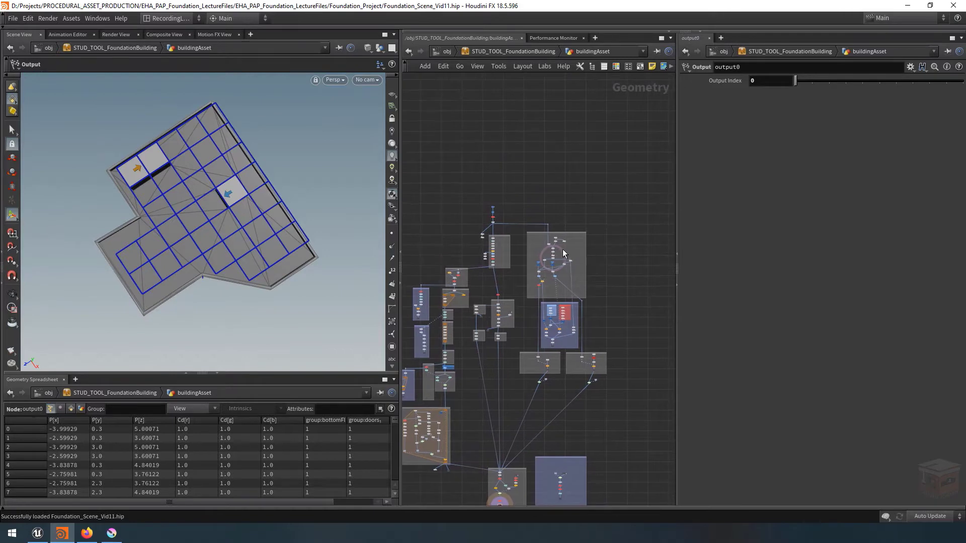
scroll(560, 247, up, 8)
drag(595, 195, 469, 312)
mouse_move(526, 312)
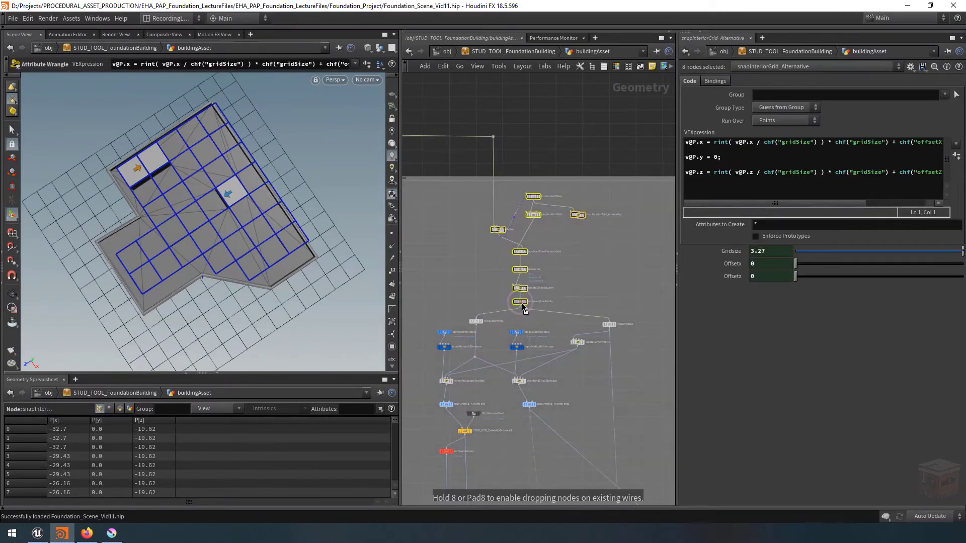
scroll(520, 322, up, 8)
click(603, 286)
mouse_move(548, 296)
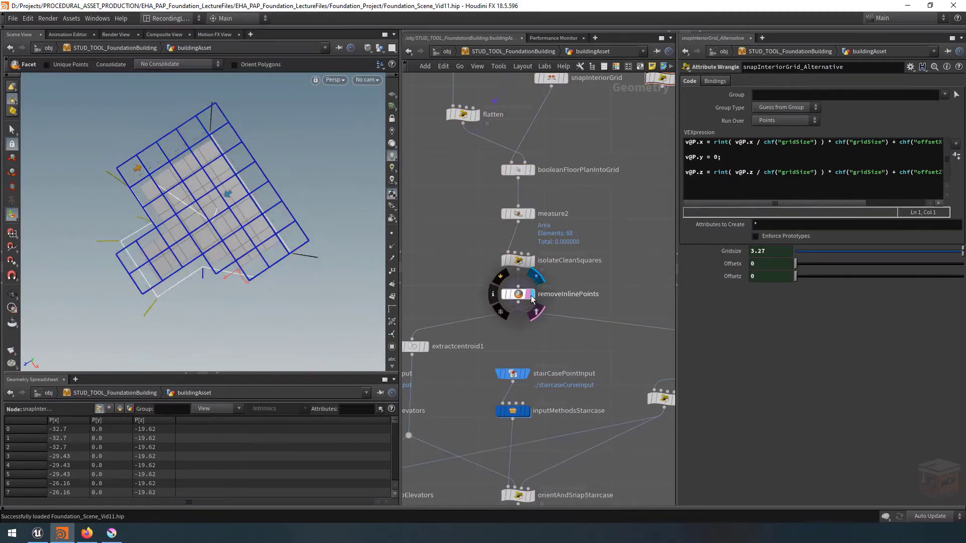
click(528, 295)
click(523, 295)
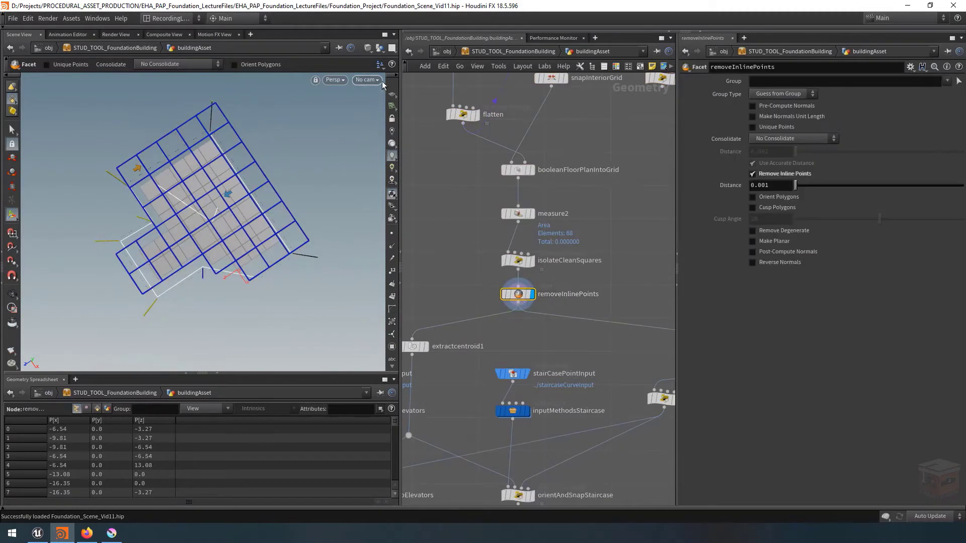
- Hide the other objects in the viewport and turn on point display for the interior grid
click(379, 48)
click(396, 80)
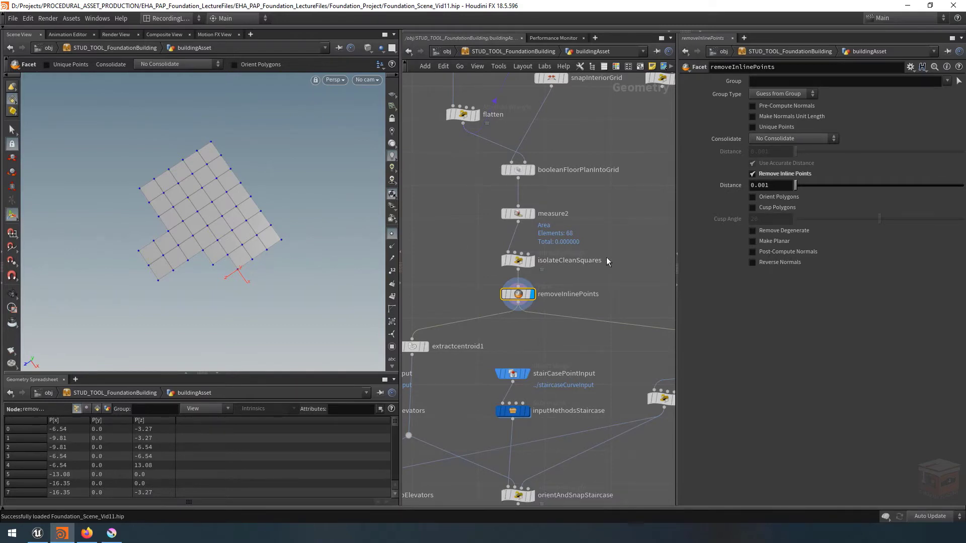
key(h)
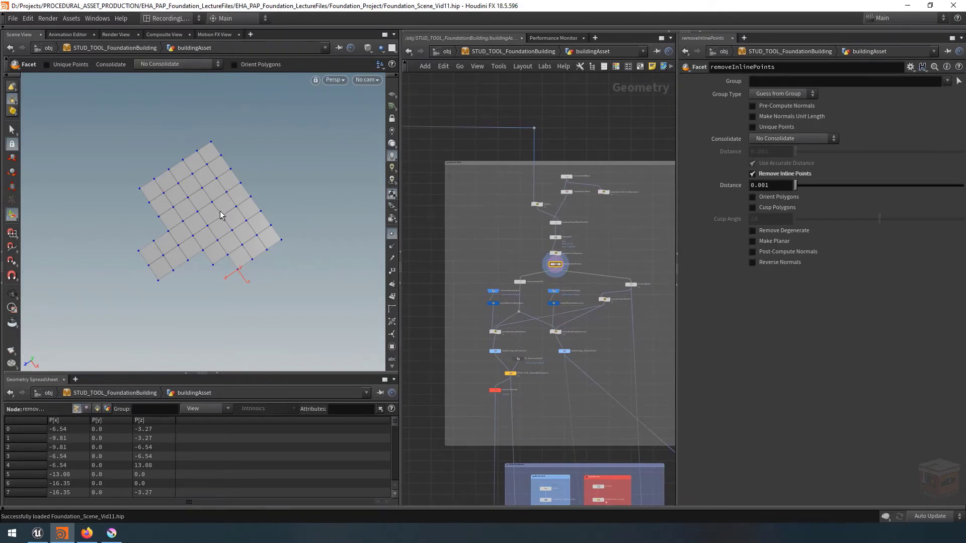
- Collapse the parameter pane to widen the network view, and branch a Null node off the removeInlinePoints output
middle_drag(598, 232, 603, 235)
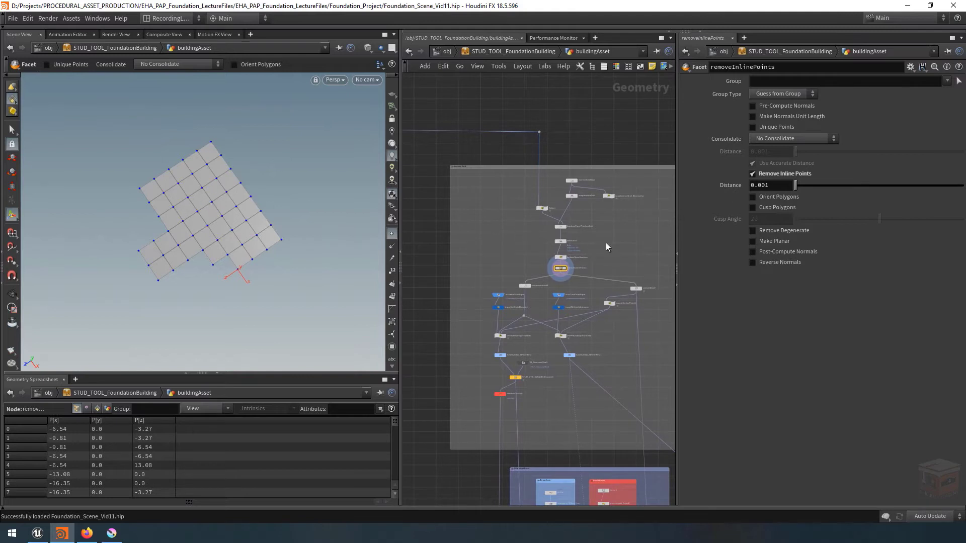
scroll(582, 259, up, 5)
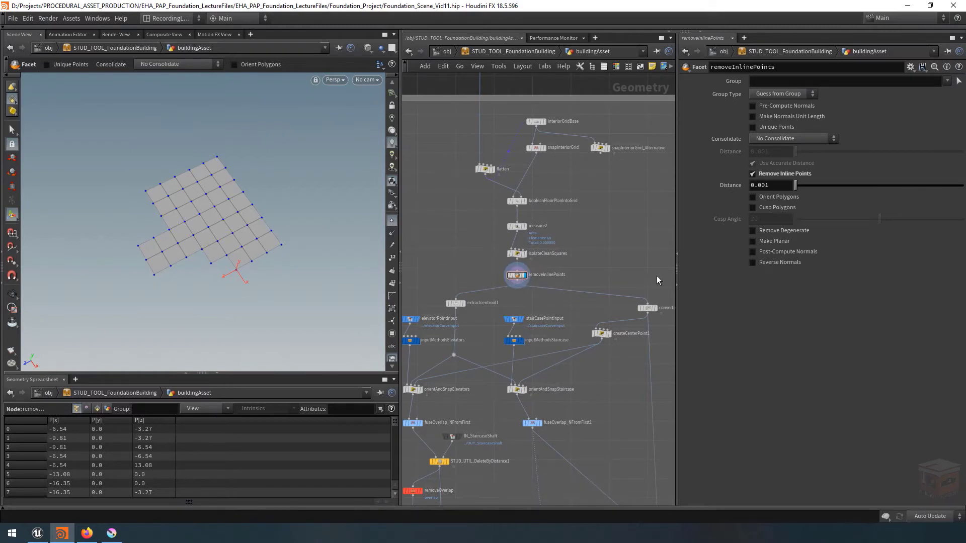
click(678, 285)
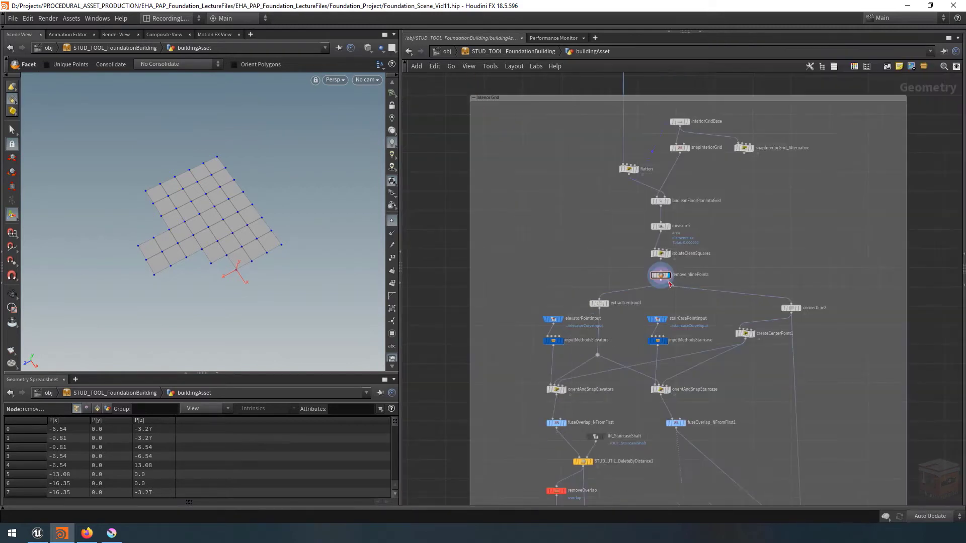
middle_drag(794, 261, 716, 262)
click(586, 284)
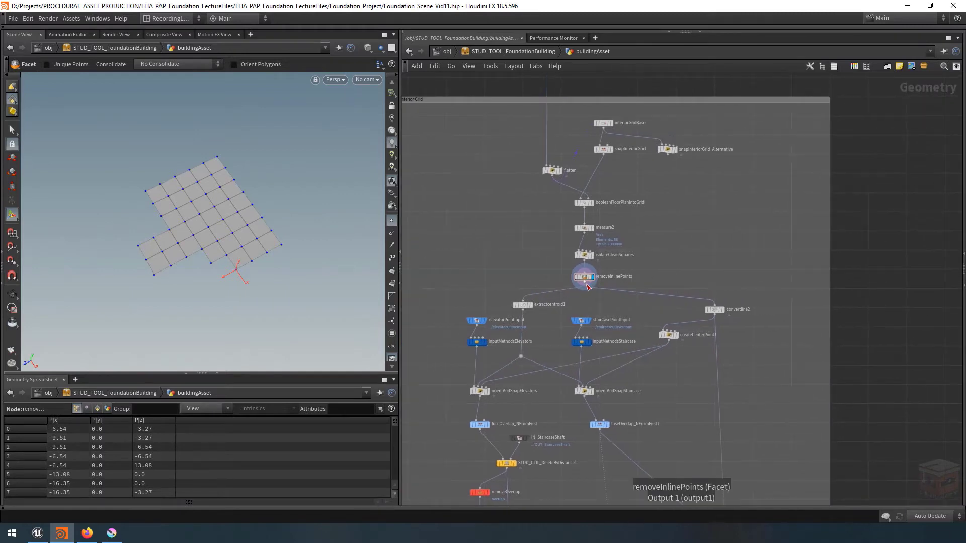
scroll(586, 287, down, 4)
scroll(629, 280, down, 3)
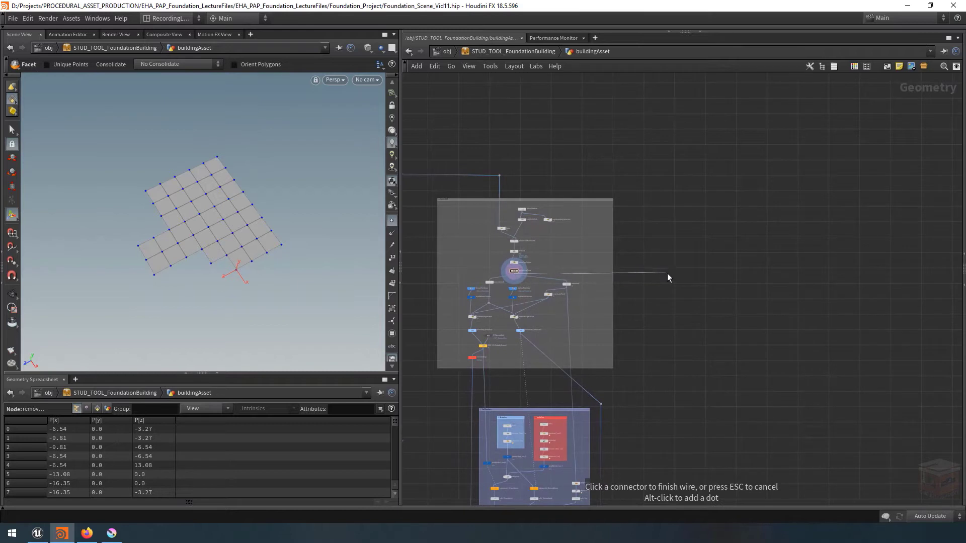
key(Tab)
text(null)
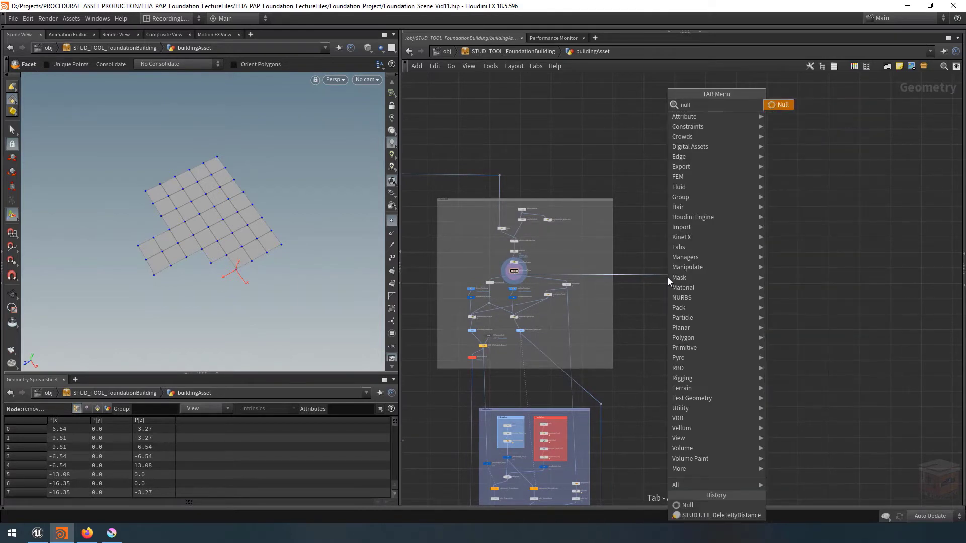
key(Return)
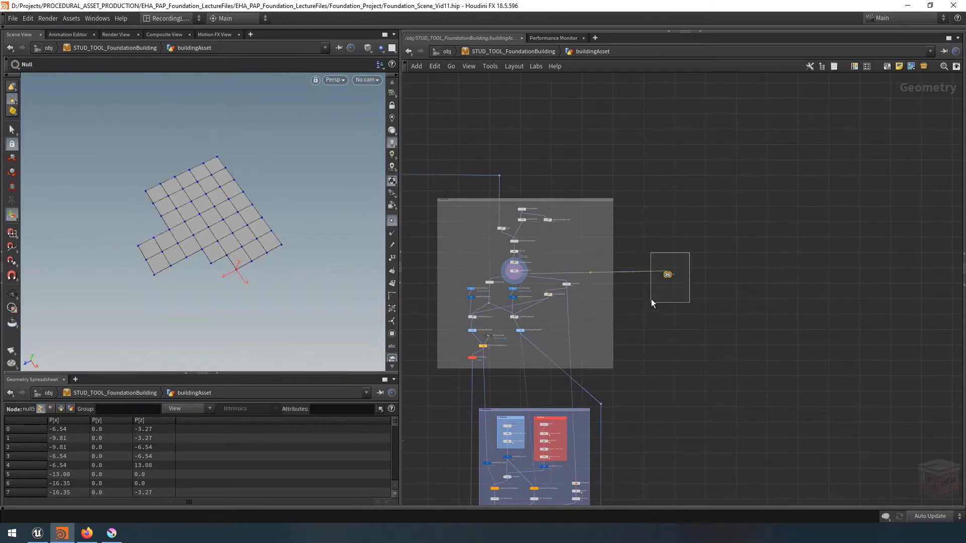
- Place the new null in the empty area beside the Interior Grid box and set it as the displayed node
drag(651, 302, 682, 282)
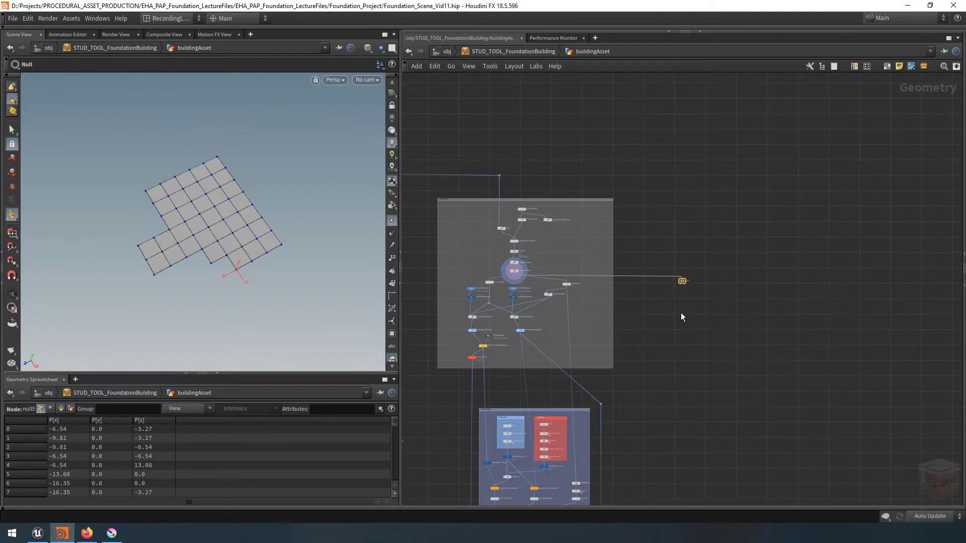
middle_drag(635, 325, 728, 312)
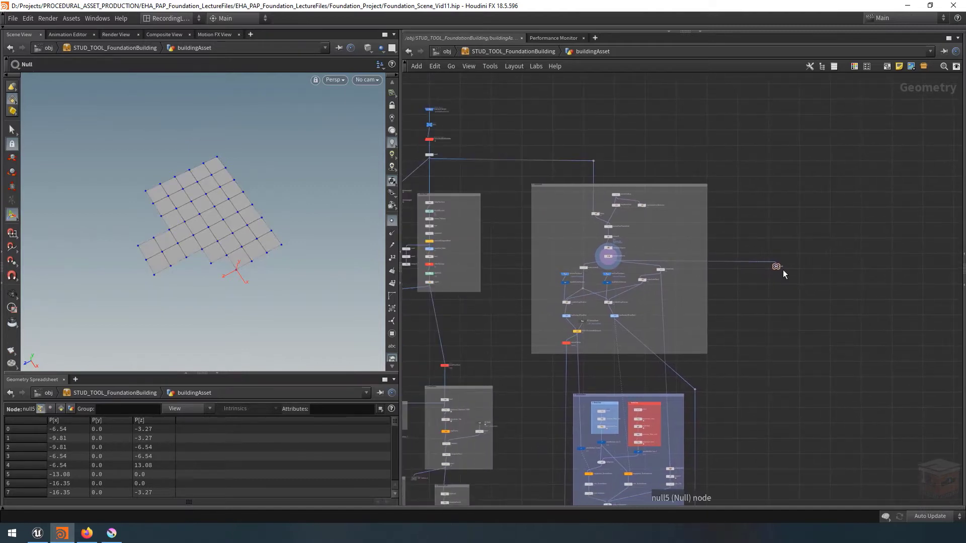
scroll(783, 267, up, 5)
mouse_move(764, 263)
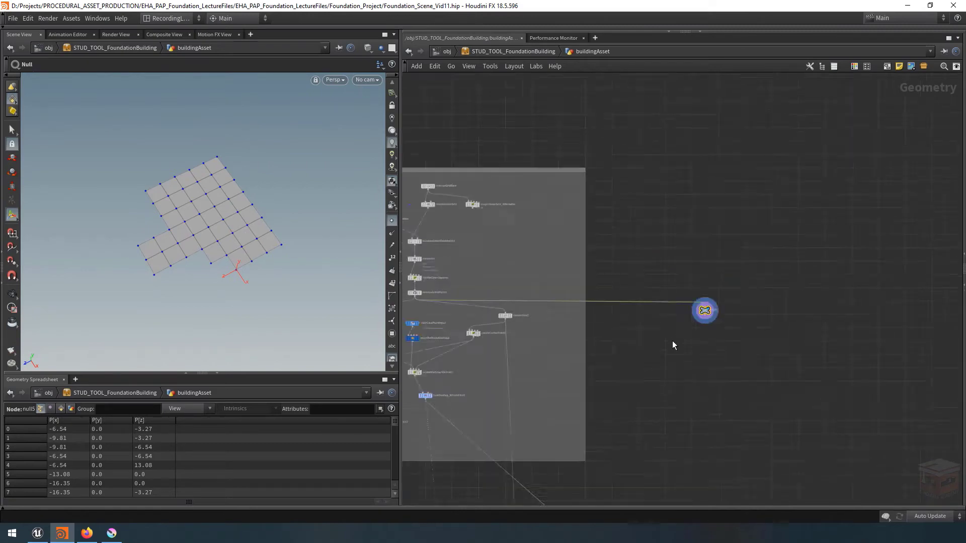
- Select and display the isolateFloorPlane blast node above the Create Floors section to inspect the floor outline
scroll(673, 345, down, 5)
middle_drag(672, 361, 815, 326)
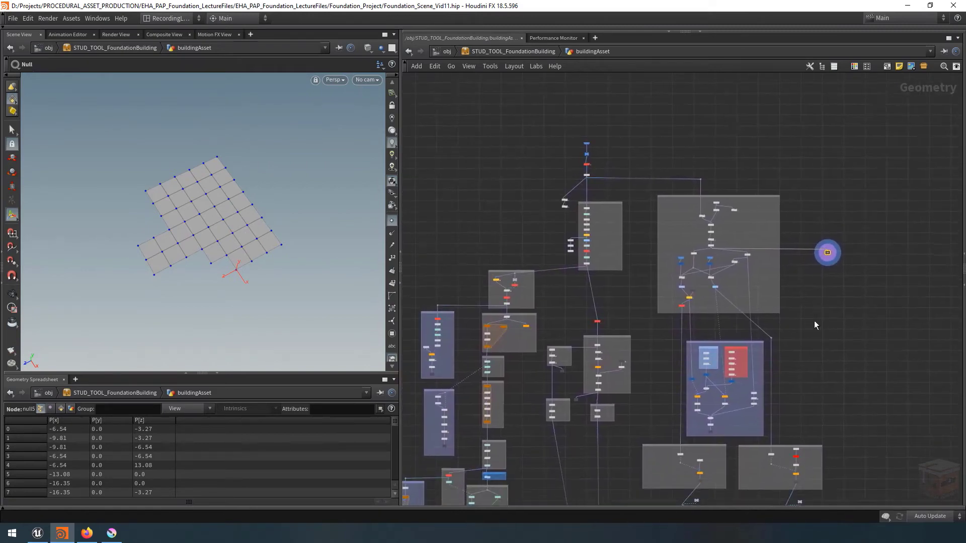
mouse_move(594, 324)
scroll(591, 326, up, 8)
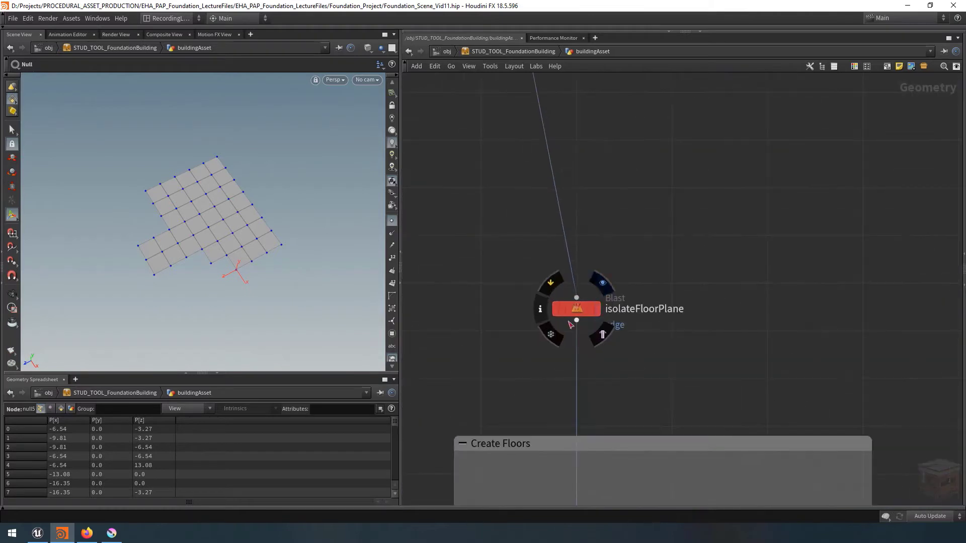
click(597, 310)
click(578, 309)
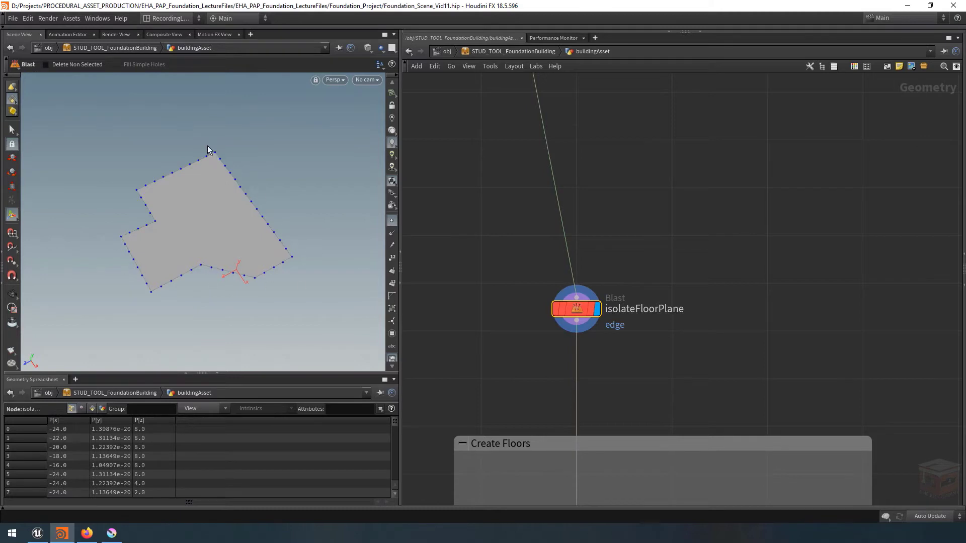
scroll(774, 194, down, 6)
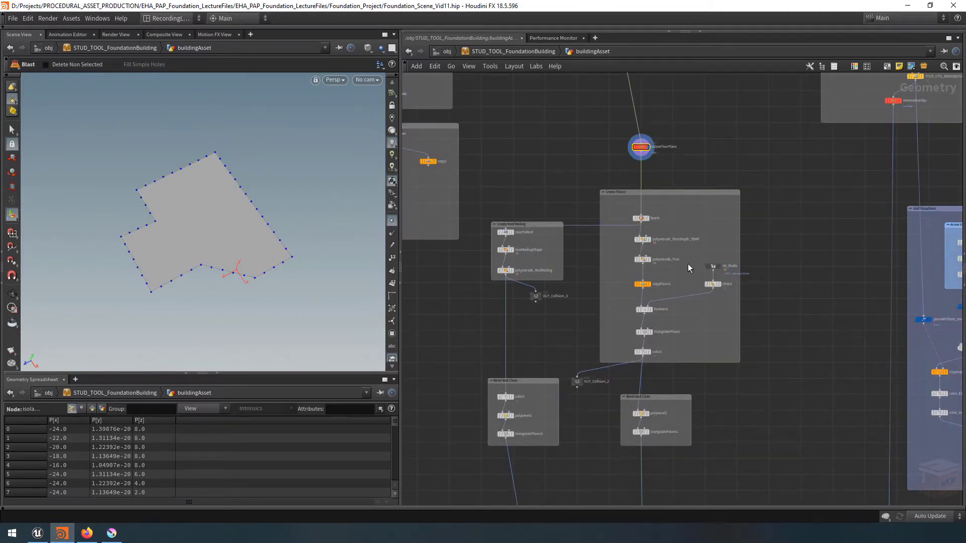
- Branch a Null node off the isolateFloorPlane output and place it in the empty area beside the Grid Visualizers box
middle_drag(730, 144, 592, 273)
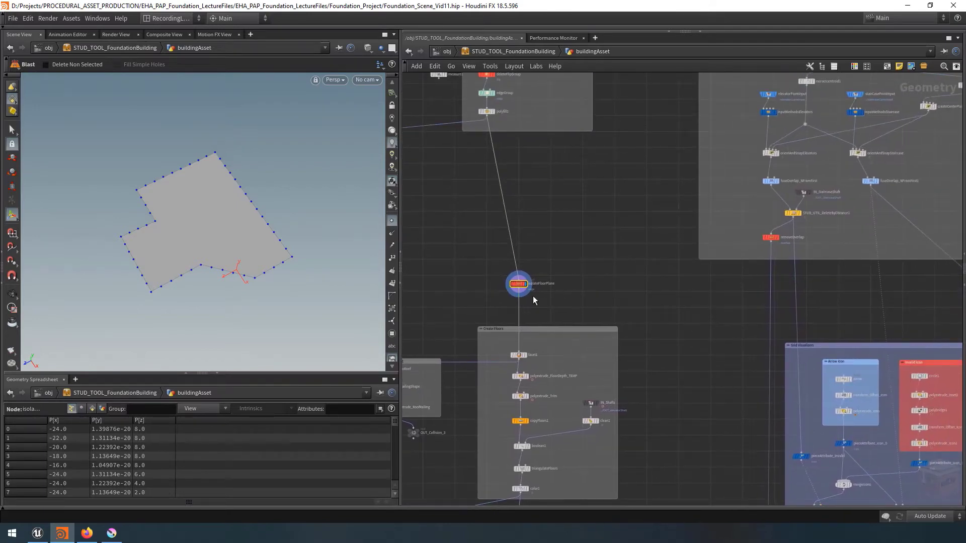
click(519, 291)
scroll(558, 290, down, 5)
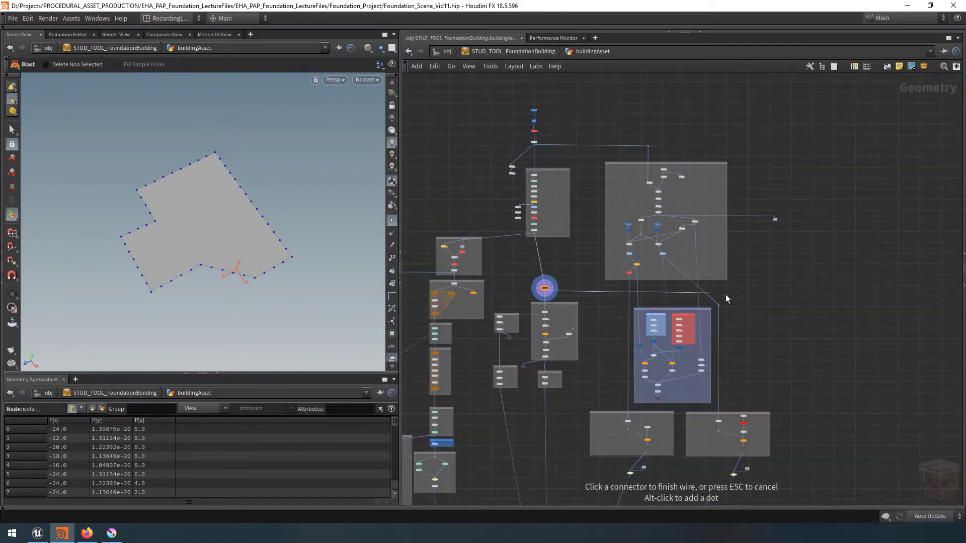
middle_drag(768, 292, 721, 291)
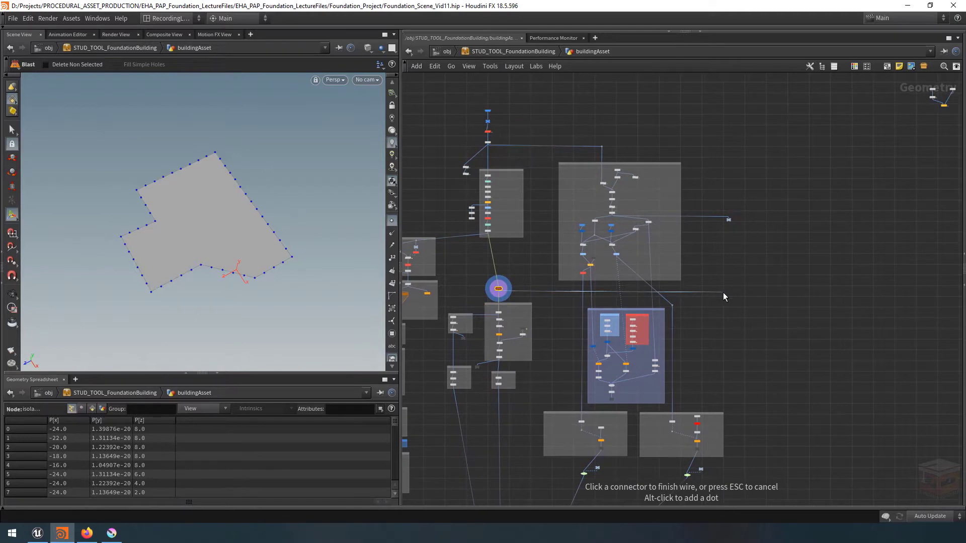
click(723, 292)
text(null)
key(Return)
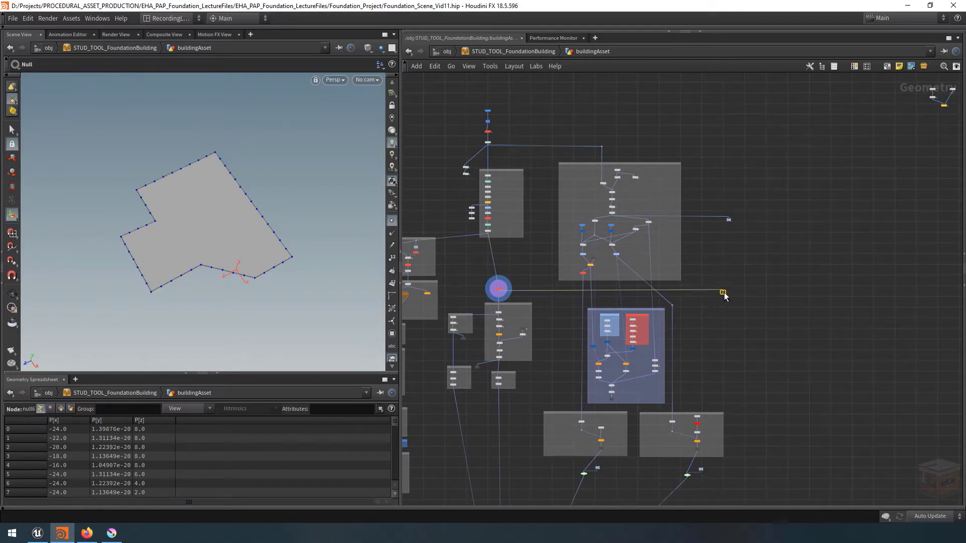
drag(724, 296, 728, 297)
middle_drag(729, 262, 725, 268)
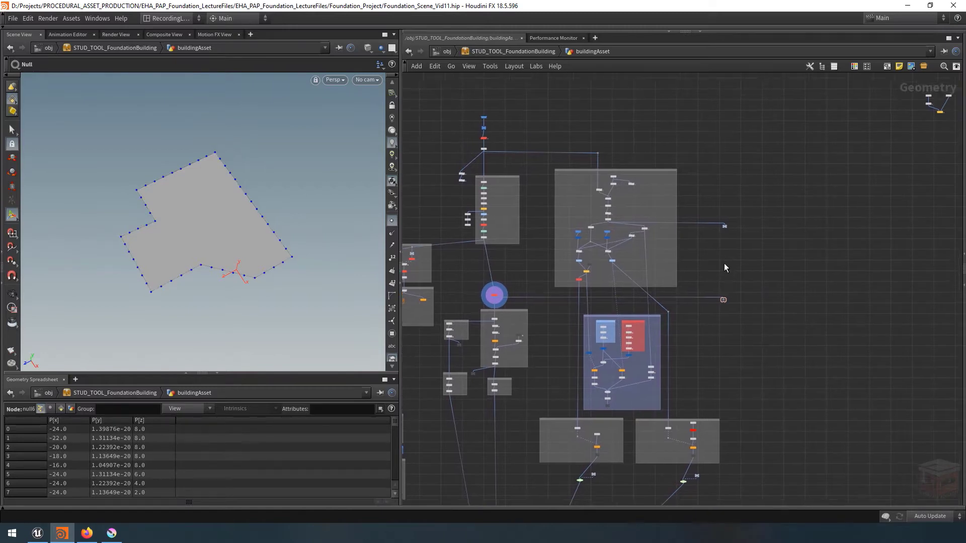
- Inspect the IN_StaircaseShaft object merge in the interior grid section, then reselect the new floor plane null
scroll(609, 266, up, 5)
click(559, 258)
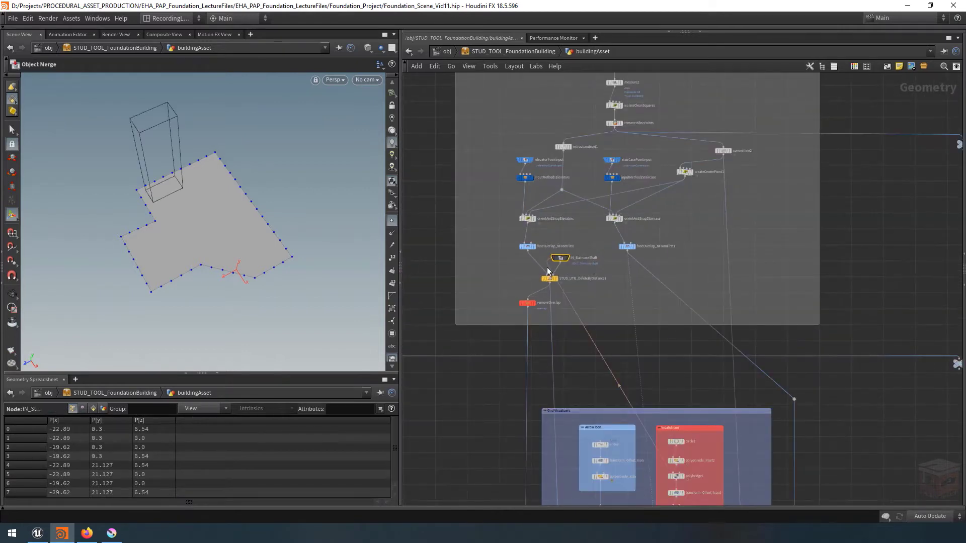
scroll(560, 259, down, 5)
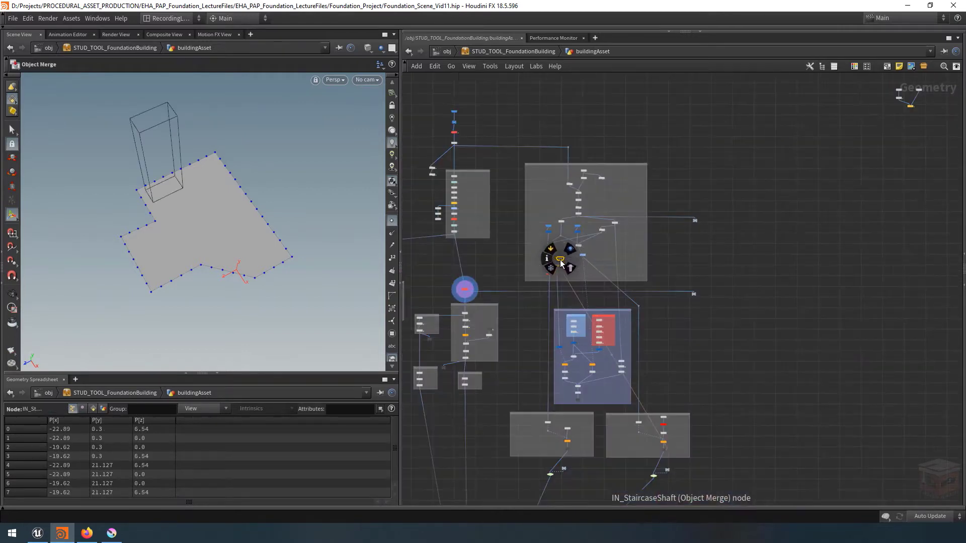
click(761, 363)
middle_drag(709, 339, 730, 337)
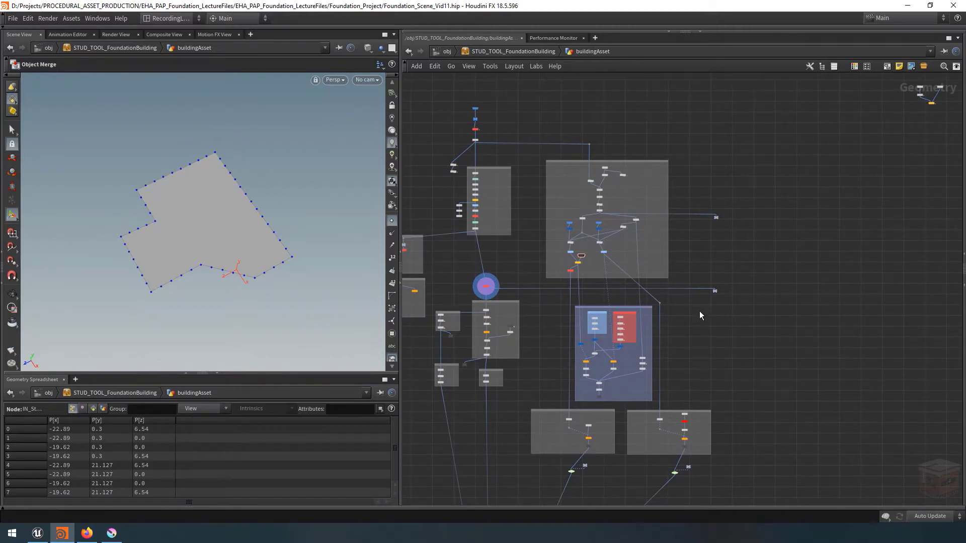
middle_drag(699, 311, 700, 315)
click(715, 295)
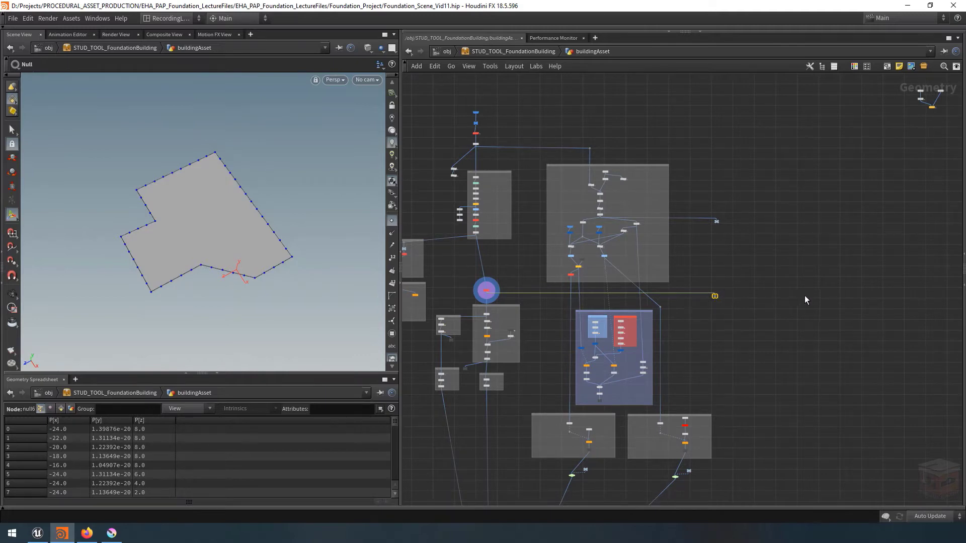
- Select and display the IN_Shafts object merge in the Create Floors section to inspect both shafts
scroll(803, 295, down, 2)
scroll(805, 322, down, 3)
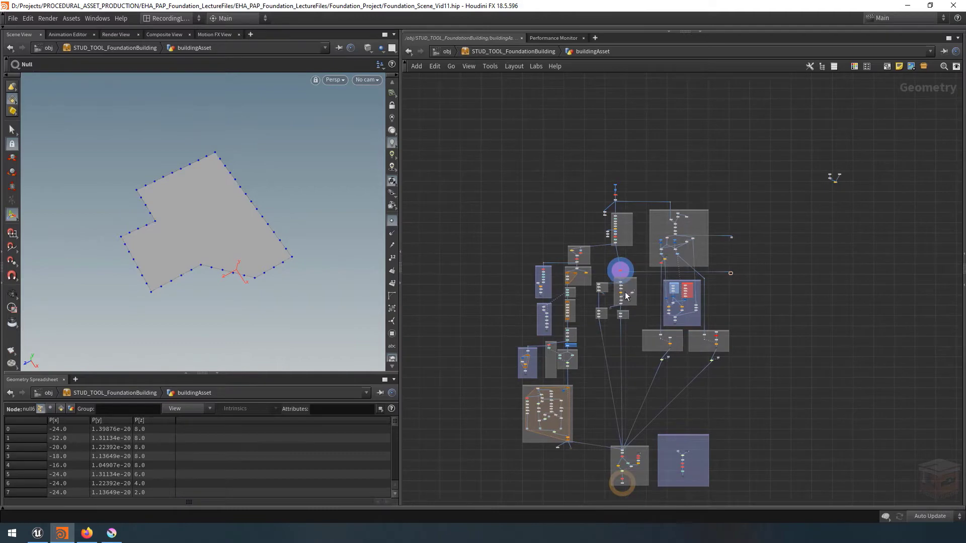
scroll(633, 291, up, 6)
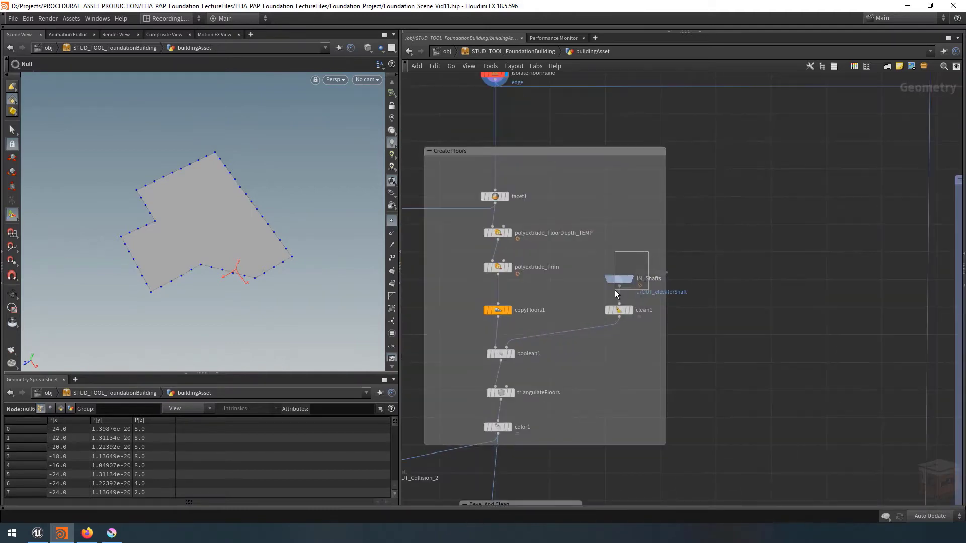
click(615, 290)
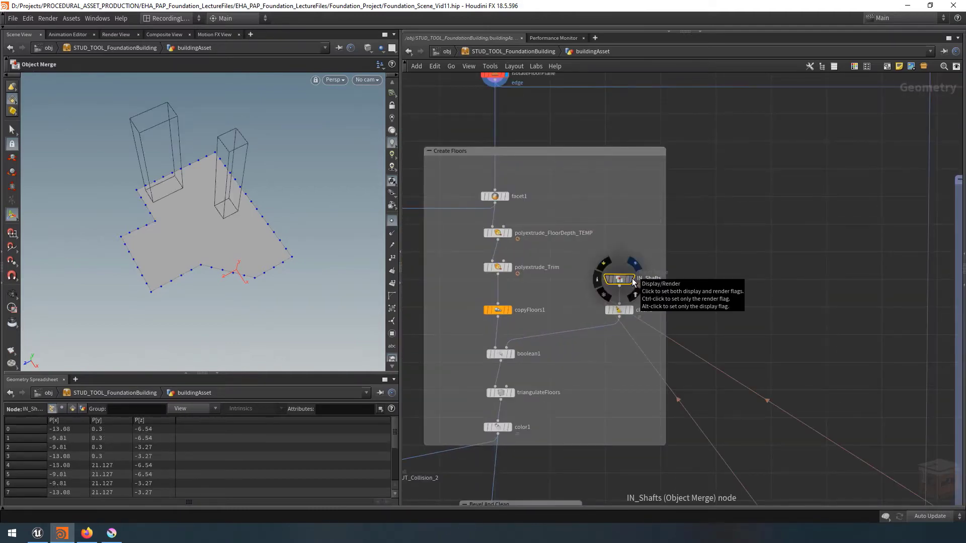
click(632, 279)
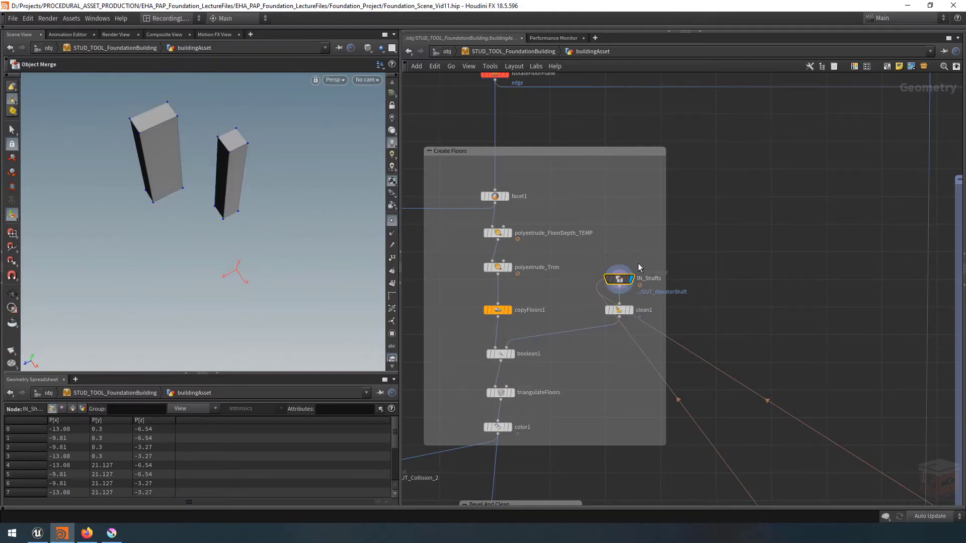
- Duplicate the IN_Shafts object merge and place the copy just below the floor plane null
key(ctrl+c)
key(ctrl+v)
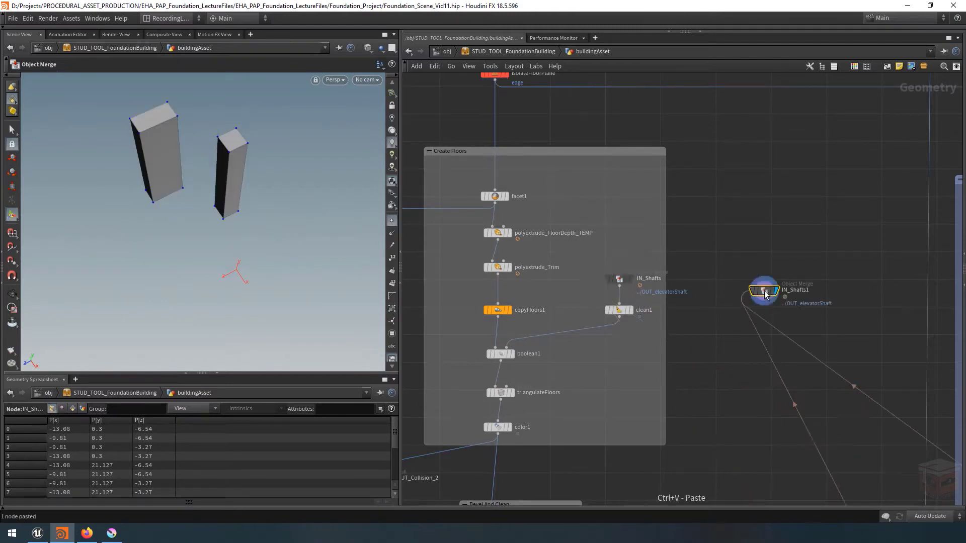
click(785, 217)
middle_drag(793, 232, 654, 236)
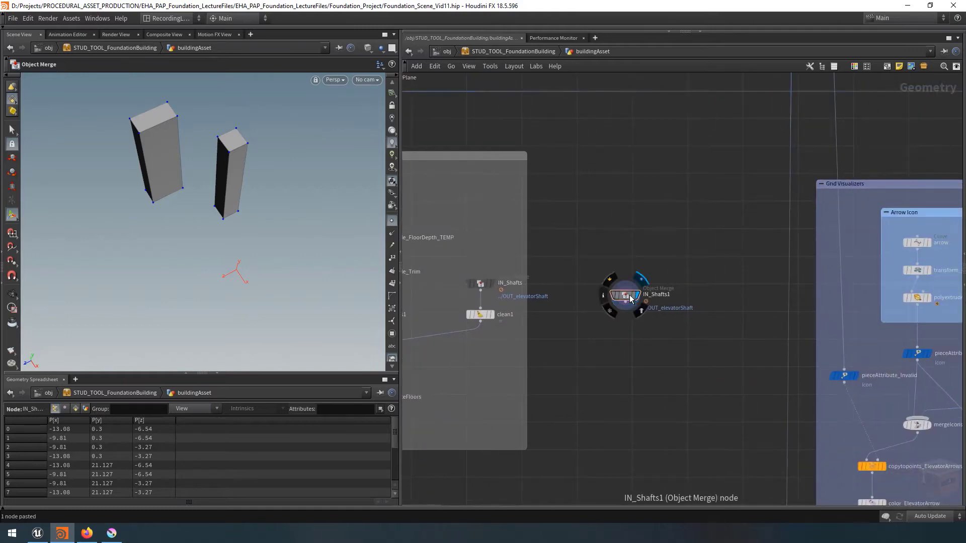
drag(631, 299, 826, 278)
scroll(659, 297, down, 5)
middle_drag(876, 302, 755, 328)
scroll(735, 282, up, 2)
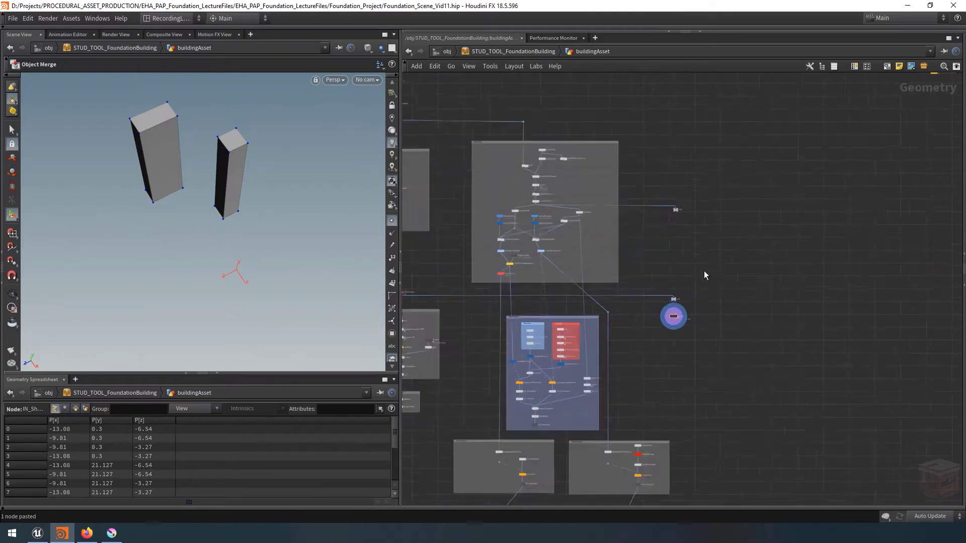
- Move the interior grid null down beside the floor plane null
scroll(706, 269, up, 4)
click(636, 153)
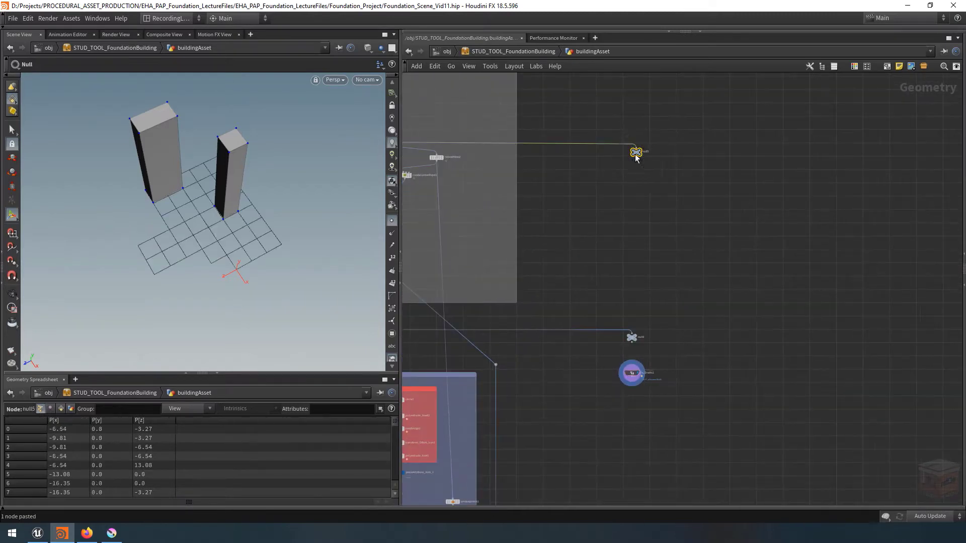
drag(635, 154, 666, 333)
click(692, 274)
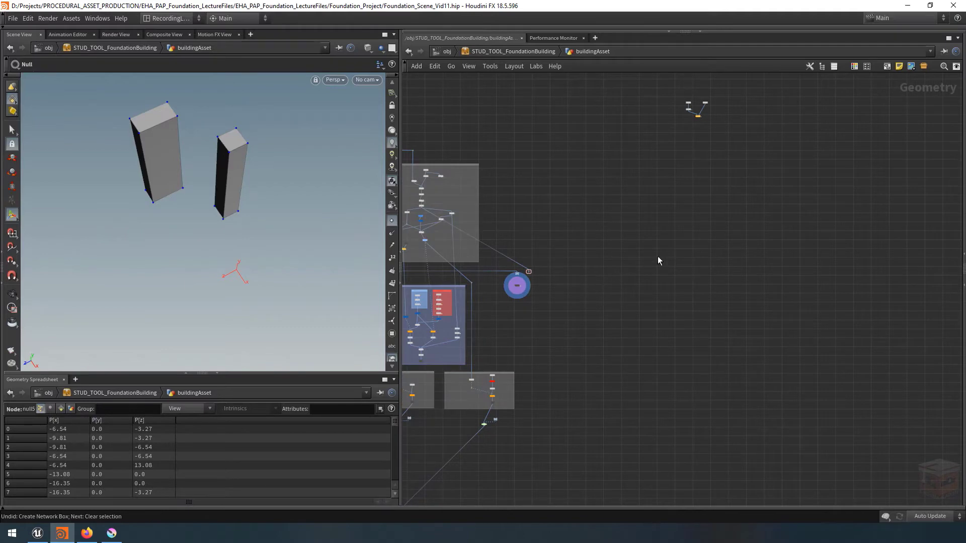
- Create an empty, tall network box in the free area well away from the existing building sections
click(886, 67)
drag(695, 289, 718, 337)
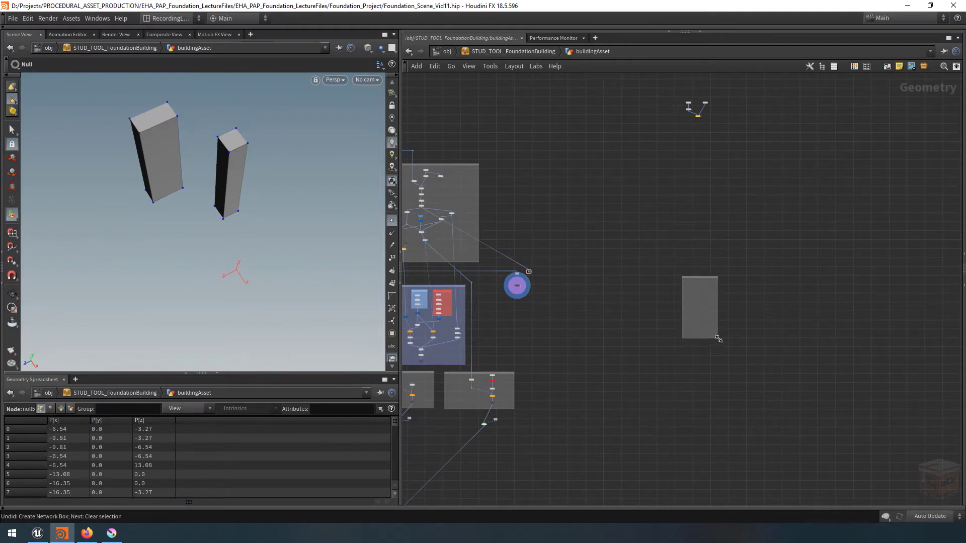
drag(708, 280, 685, 371)
scroll(669, 302, down, 6)
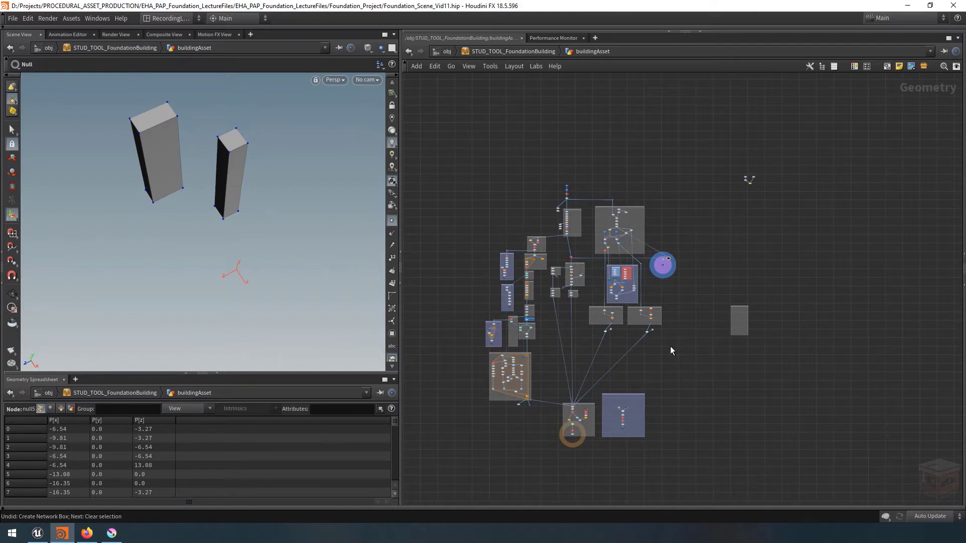
scroll(636, 326, up, 5)
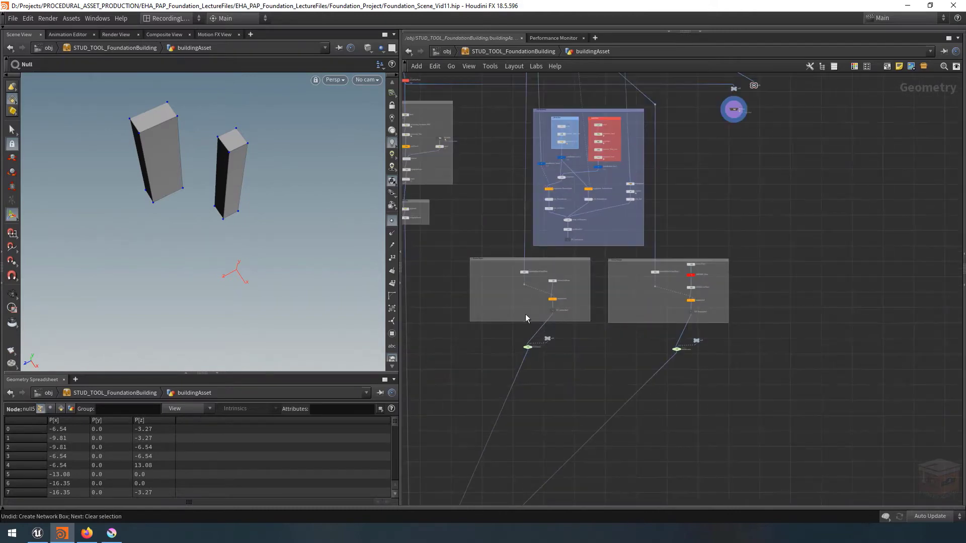
scroll(629, 313, down, 5)
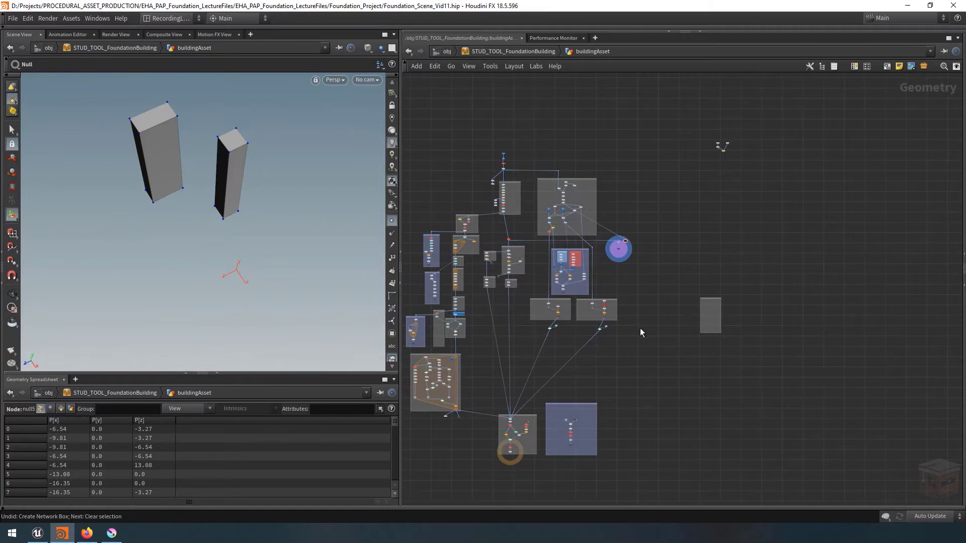
middle_drag(648, 317, 624, 328)
scroll(654, 313, up, 4)
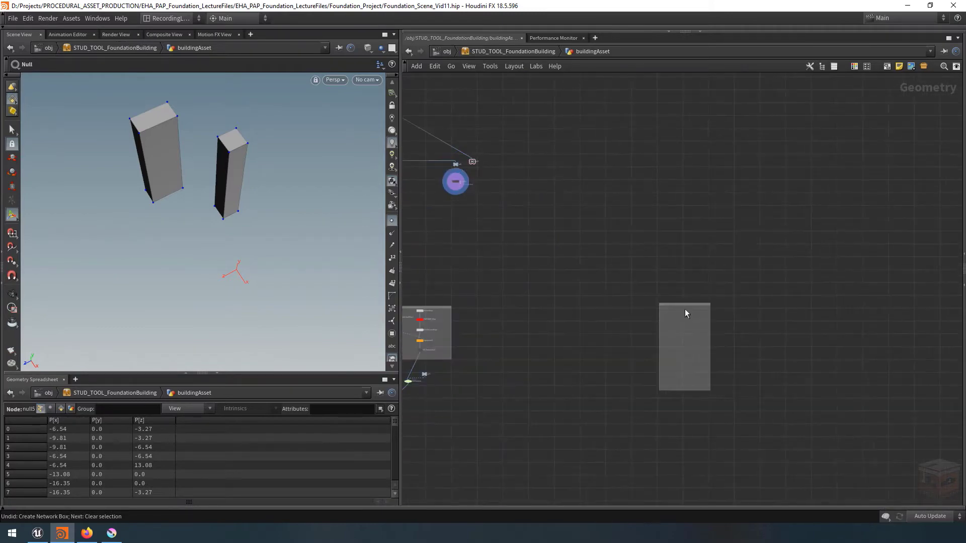
drag(686, 304, 686, 310)
middle_drag(678, 256, 701, 289)
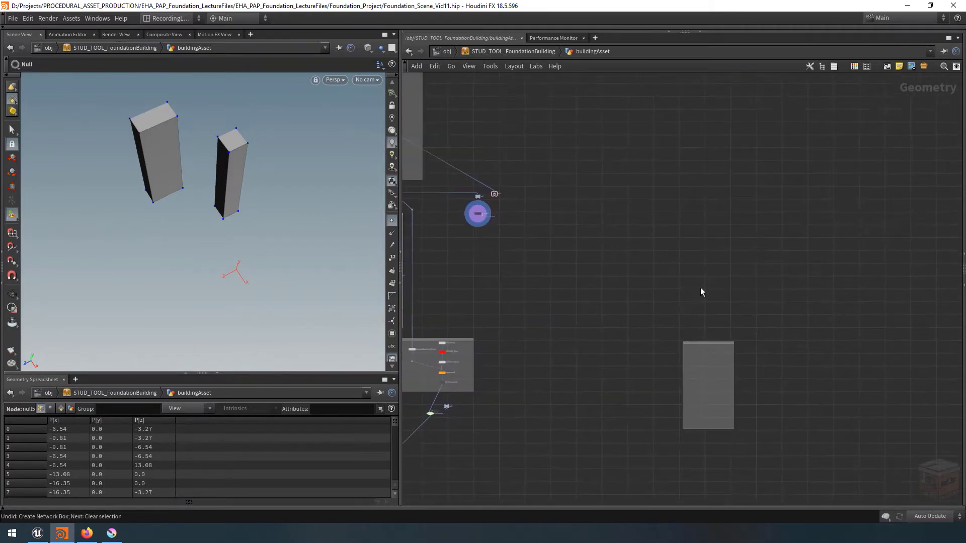
- Move the interior grid null into the new network box and route its wire around the other nodes with a pinned dot
scroll(707, 291, down, 1)
middle_drag(615, 216, 592, 247)
drag(510, 241, 696, 382)
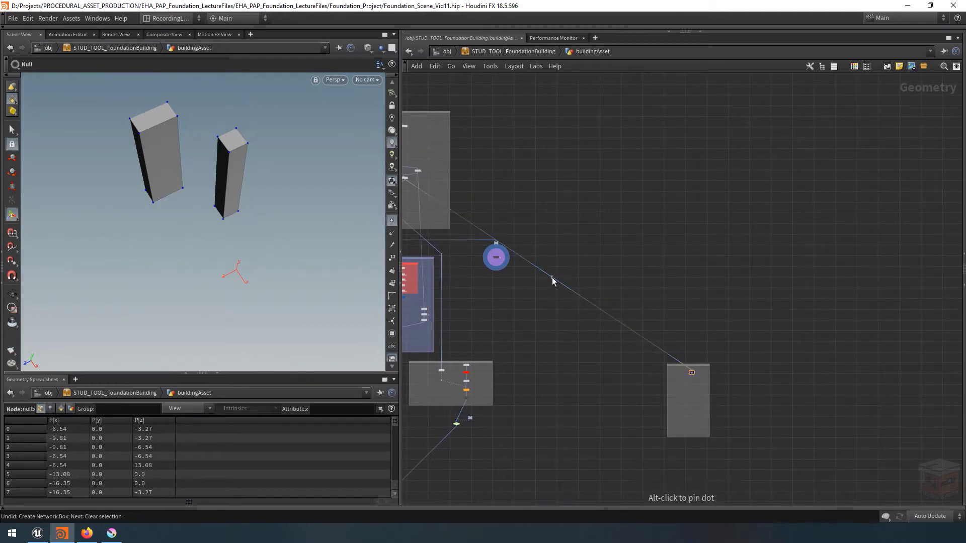
scroll(553, 280, up, 4)
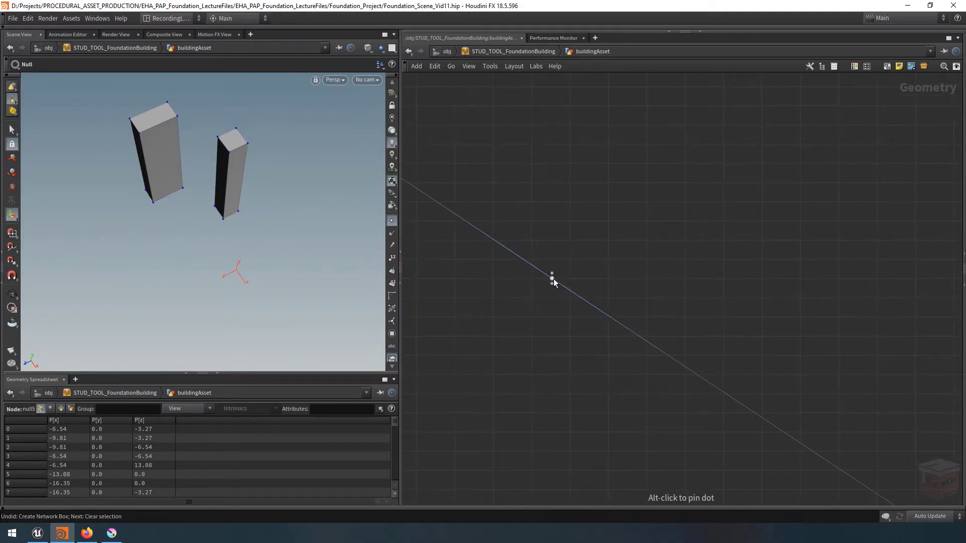
scroll(599, 292, down, 4)
scroll(631, 270, down, 3)
drag(631, 270, 696, 207)
- Move the floor plane null and the copied shafts merge into the new network box, and route the null's wire through a pinned dot
click(569, 271)
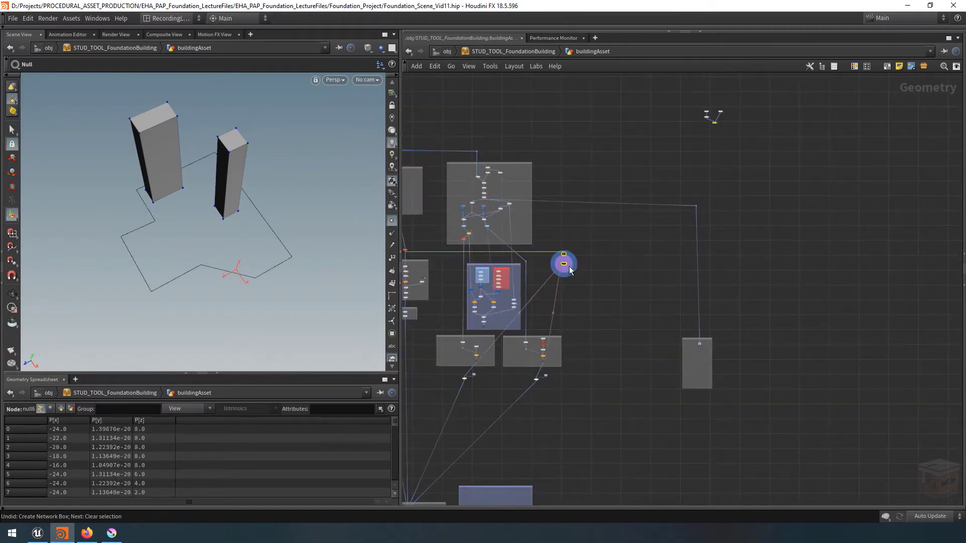
drag(565, 268, 650, 287)
scroll(701, 256, up, 5)
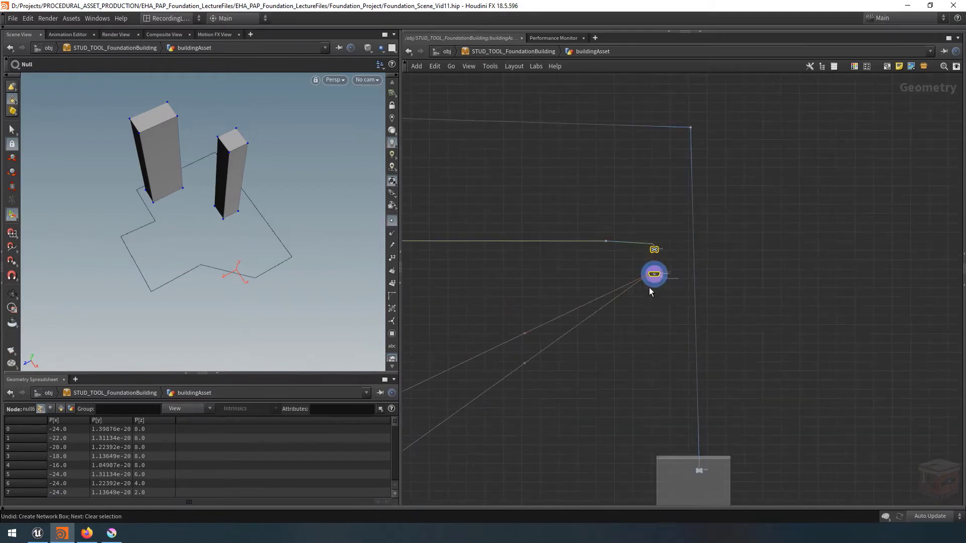
drag(656, 250, 673, 493)
middle_drag(599, 396, 545, 324)
click(544, 324)
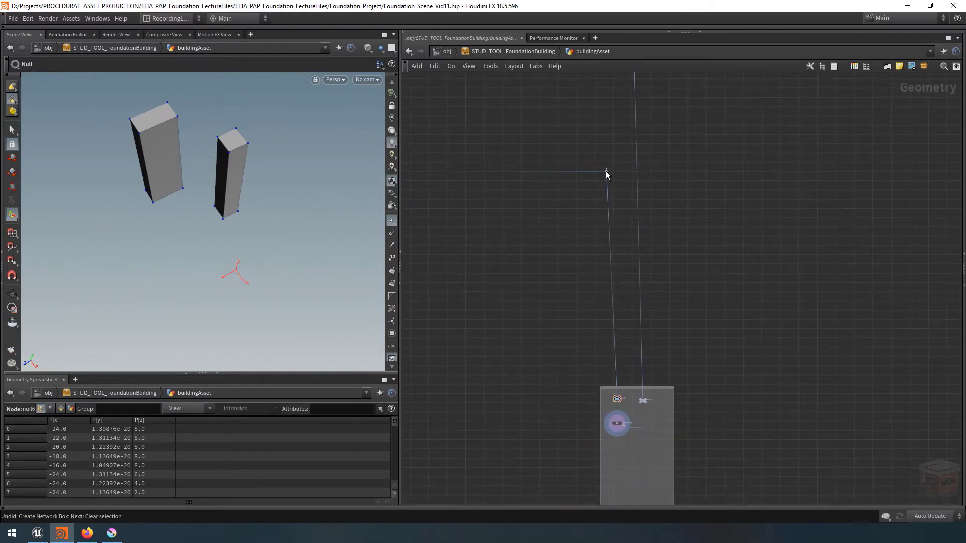
scroll(697, 211, down, 3)
middle_drag(703, 224, 730, 251)
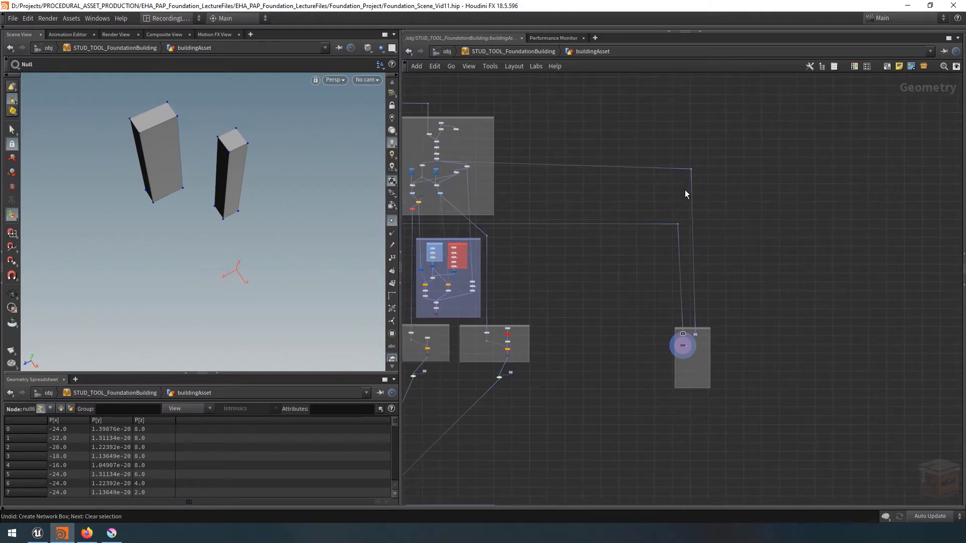
- Widen the new network box and move the IN_Shafts1 node away from the two nulls into the added space
middle_drag(739, 233, 662, 194)
scroll(619, 308, up, 8)
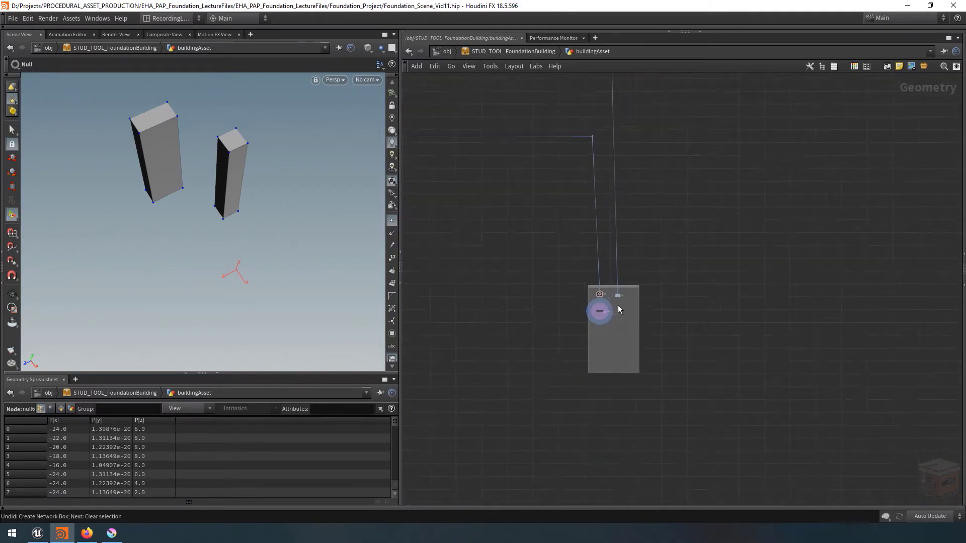
middle_drag(613, 294, 628, 275)
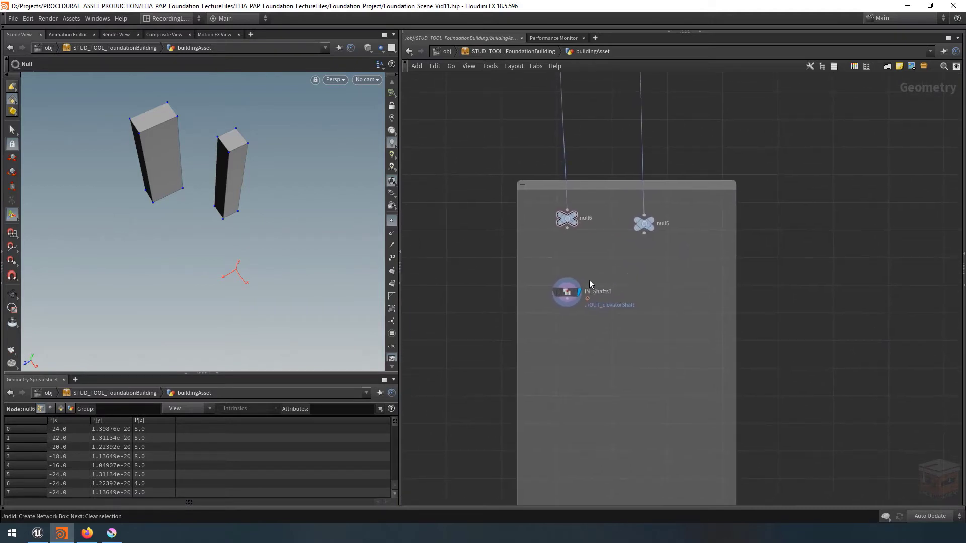
drag(518, 327, 451, 326)
drag(569, 294, 506, 287)
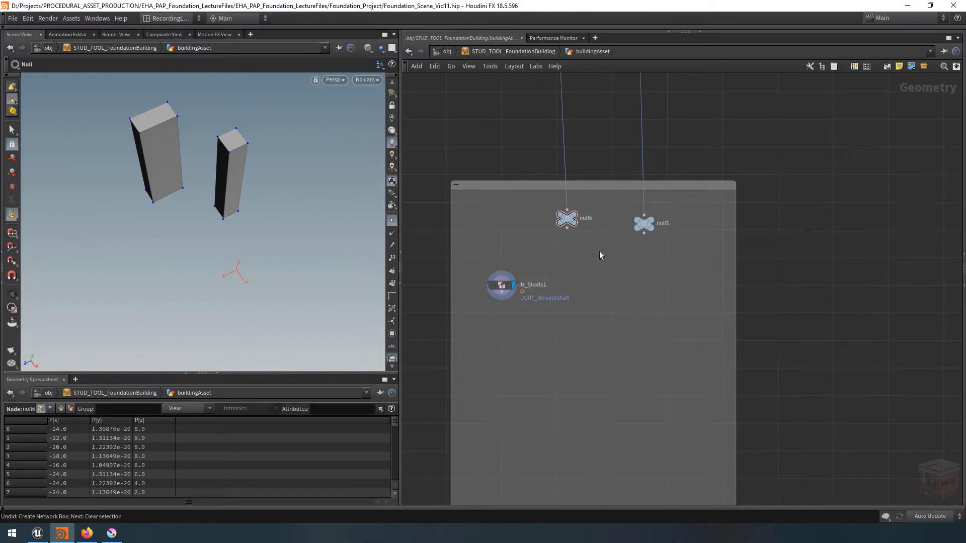
- Display the interior grid null and rename it interiorGrid
click(650, 220)
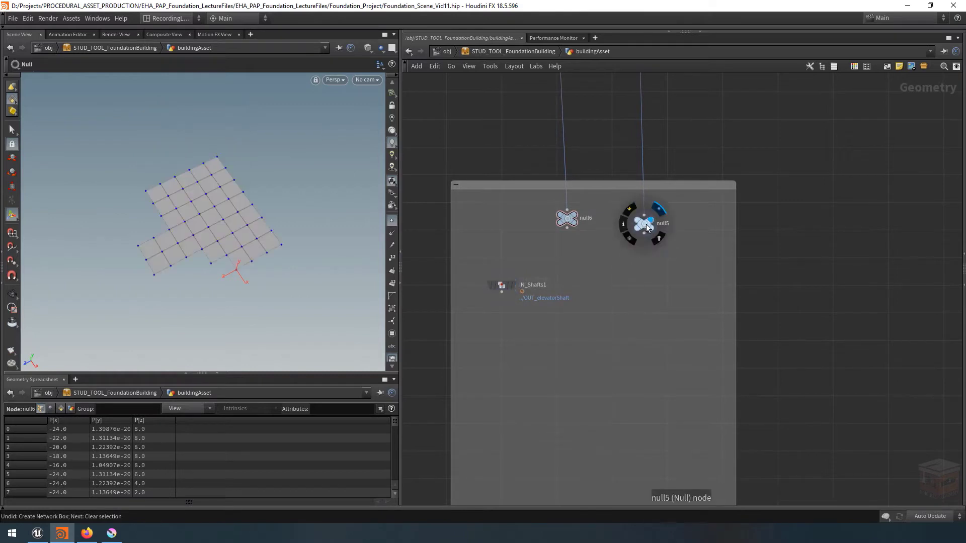
click(646, 225)
double_click(668, 228)
text(inte)
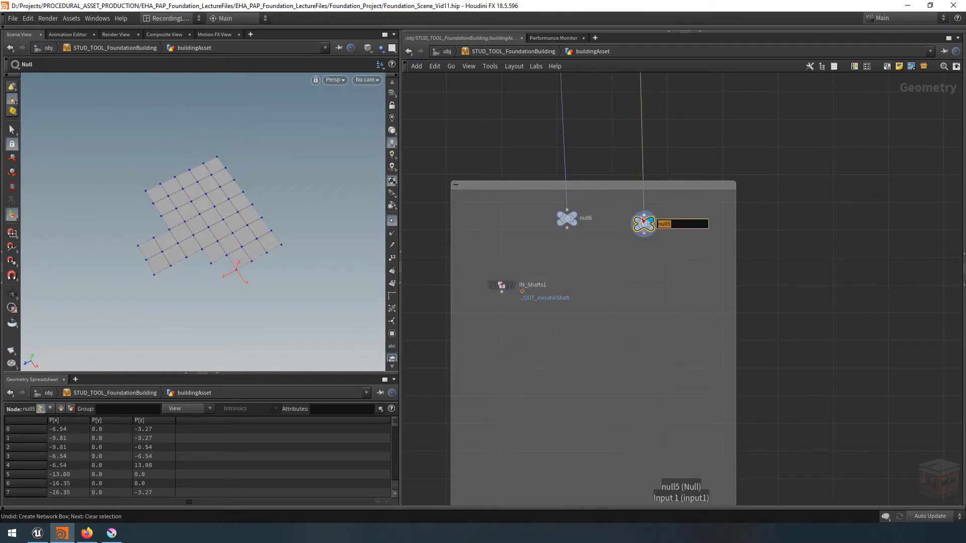
text(riorGrid)
key(Return)
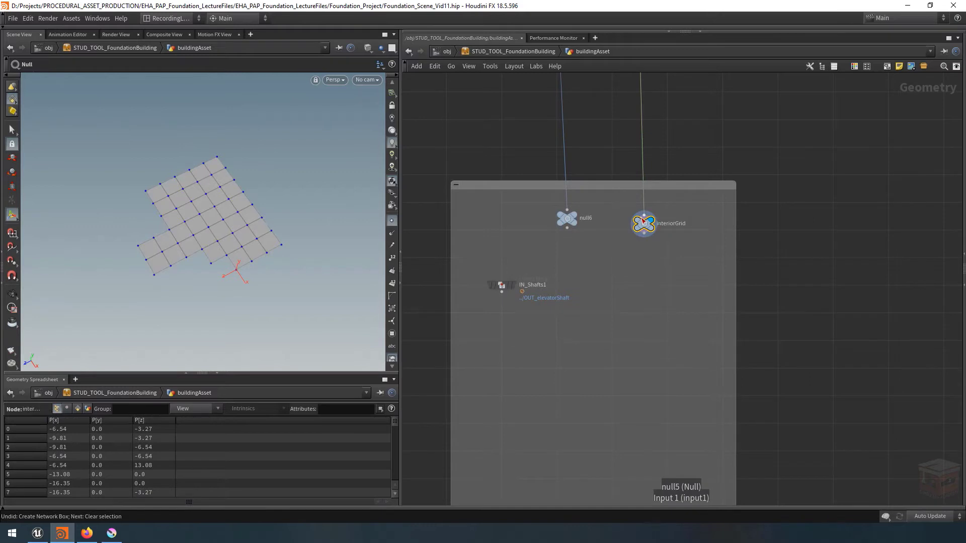
- Display the floor plane null, rename it buildingProfile and align it level with the interiorGrid null
click(575, 214)
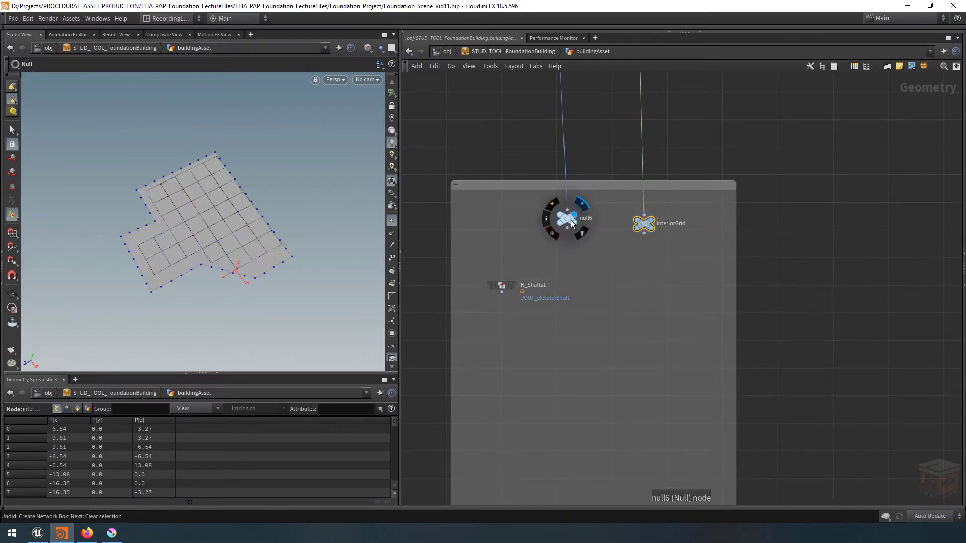
drag(570, 221, 551, 218)
click(559, 223)
double_click(576, 220)
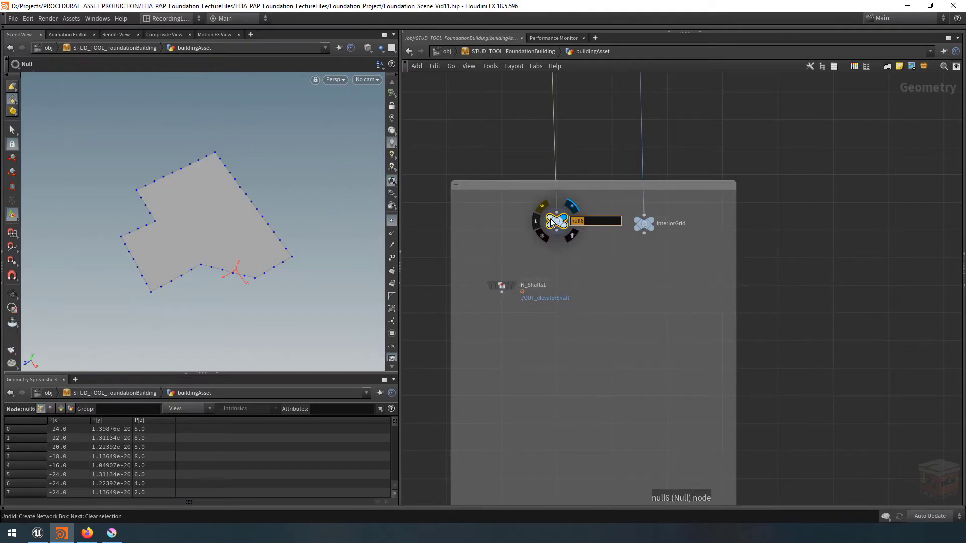
text(buildingProfile)
key(Return)
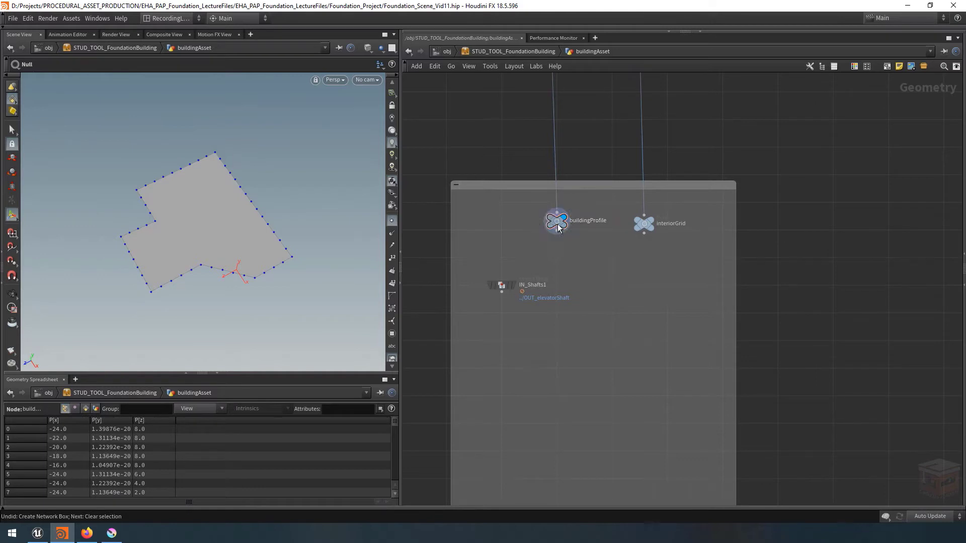
drag(557, 223, 553, 226)
- Display the interiorGrid null with buildingProfile shown as a template outline around it
click(653, 225)
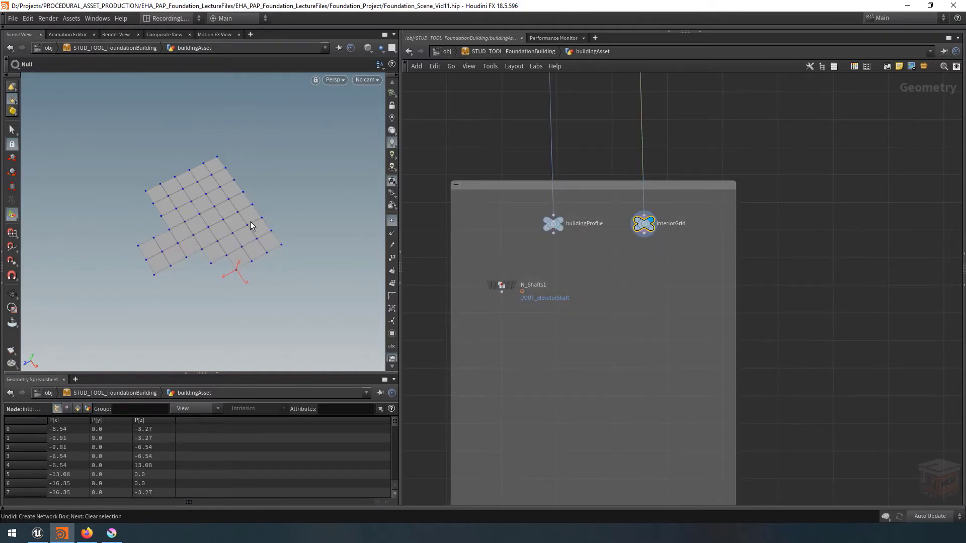
click(560, 229)
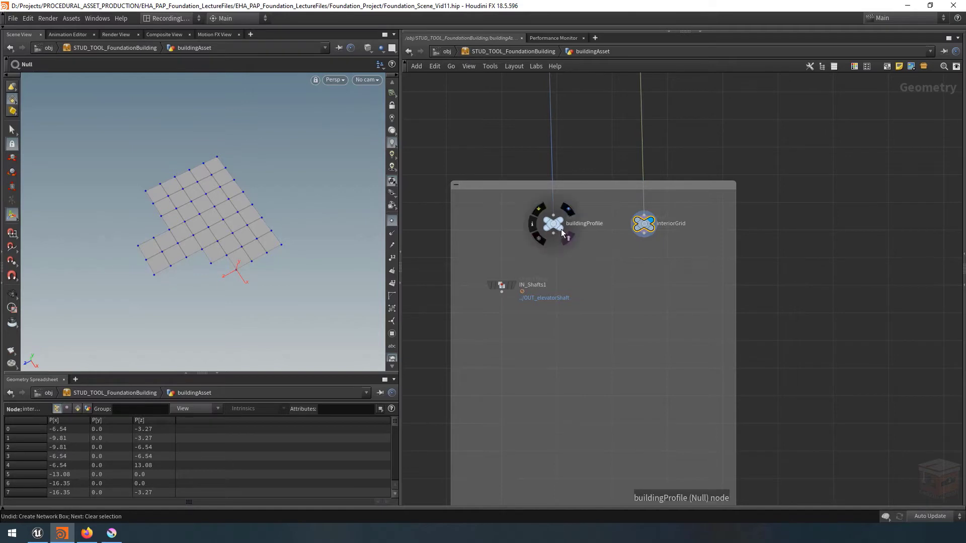
click(602, 278)
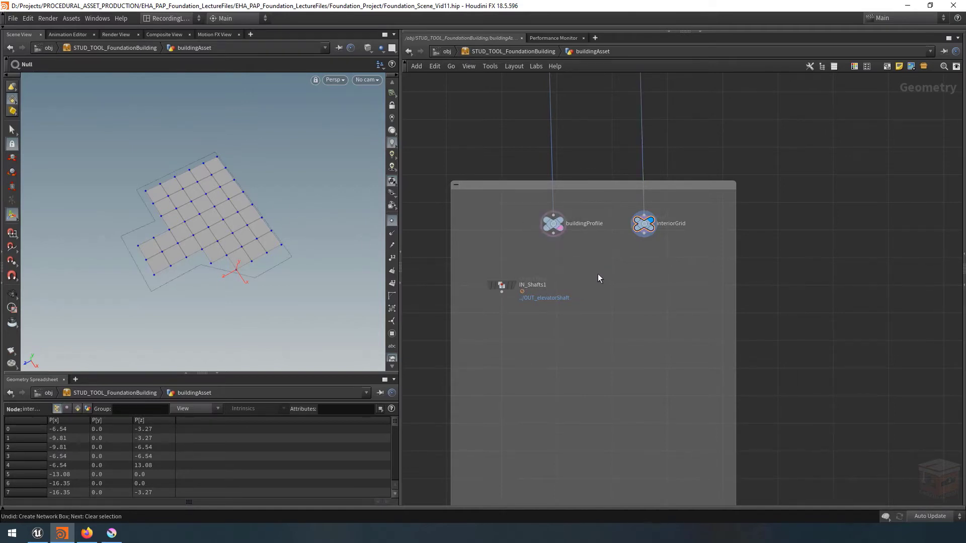
- Add a STUD UTIL DeleteByDistance node below the two nulls and show its parameters
key(Tab)
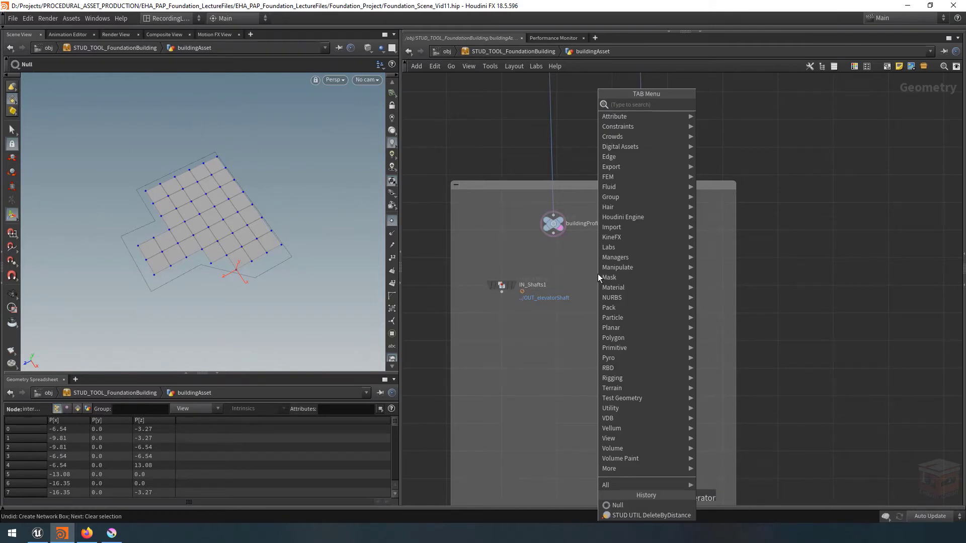
text(deletebydist)
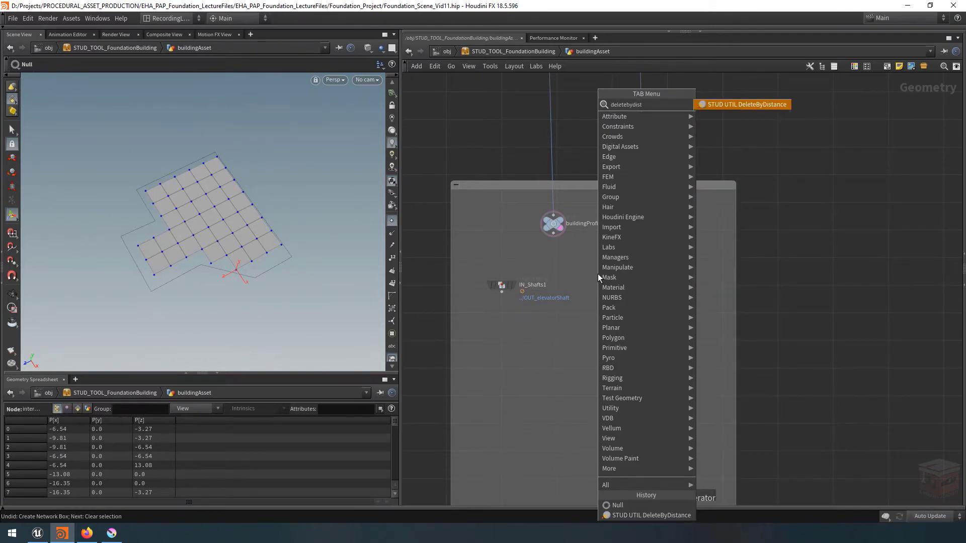
key(Return)
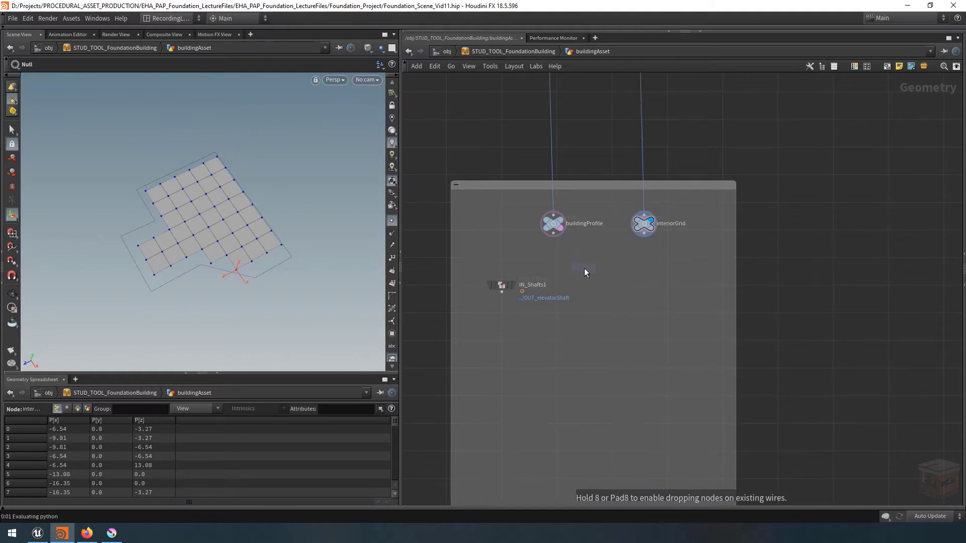
click(594, 273)
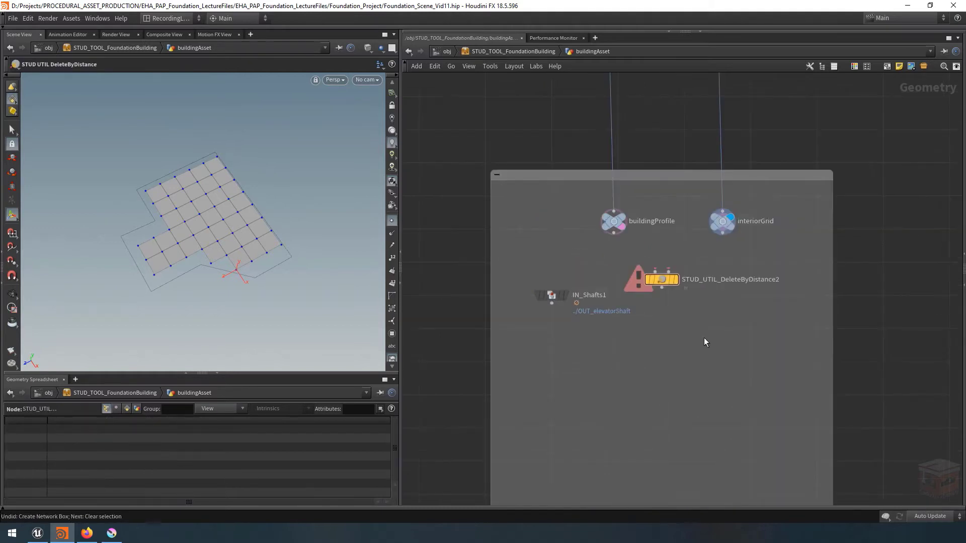
key(p)
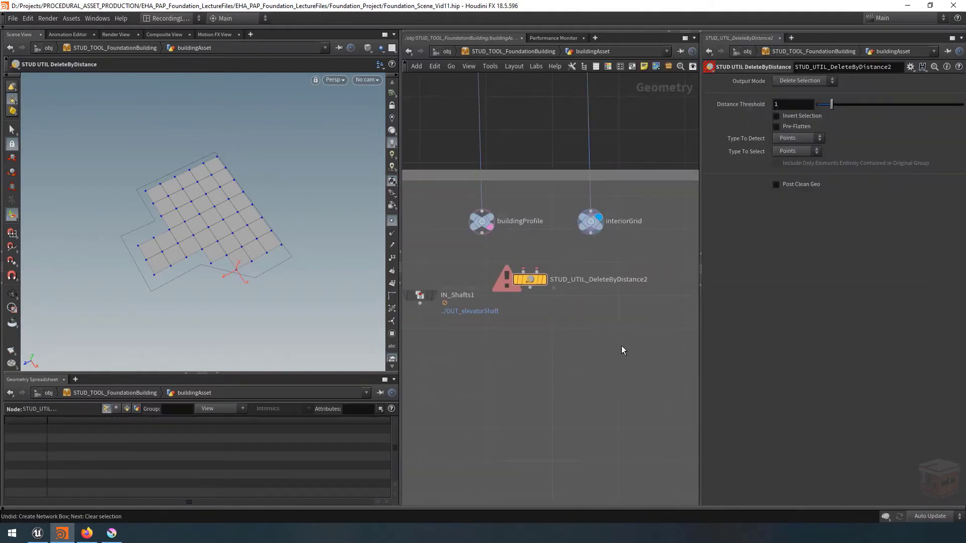
- Wire interiorGrid into the first input and buildingProfile into the second input of the DeleteByDistance node, and display its result
click(608, 235)
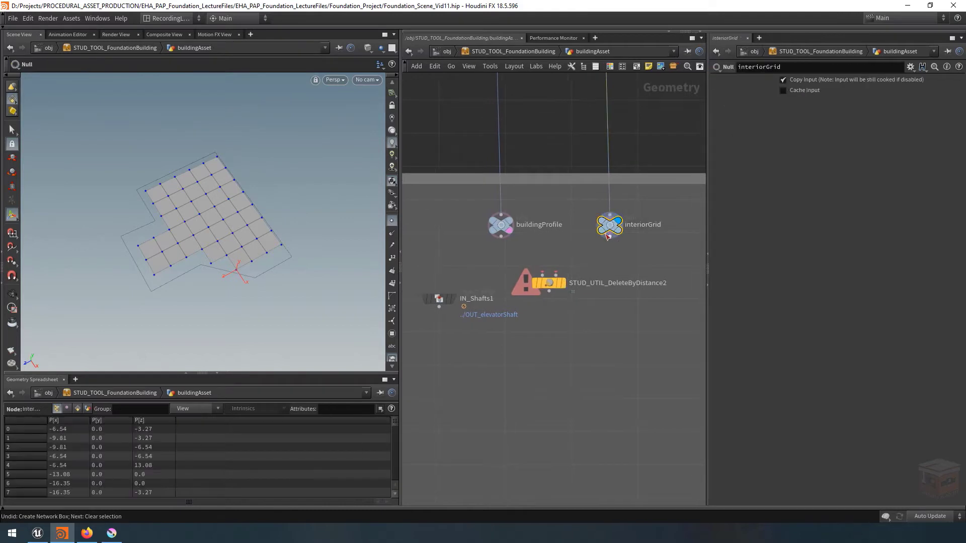
click(609, 238)
click(550, 283)
click(606, 325)
drag(501, 230, 493, 231)
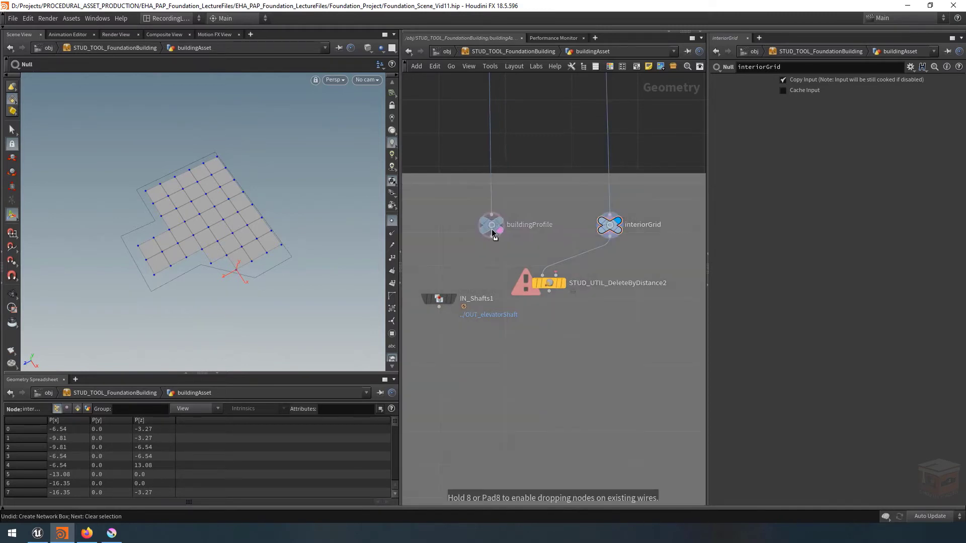
click(513, 225)
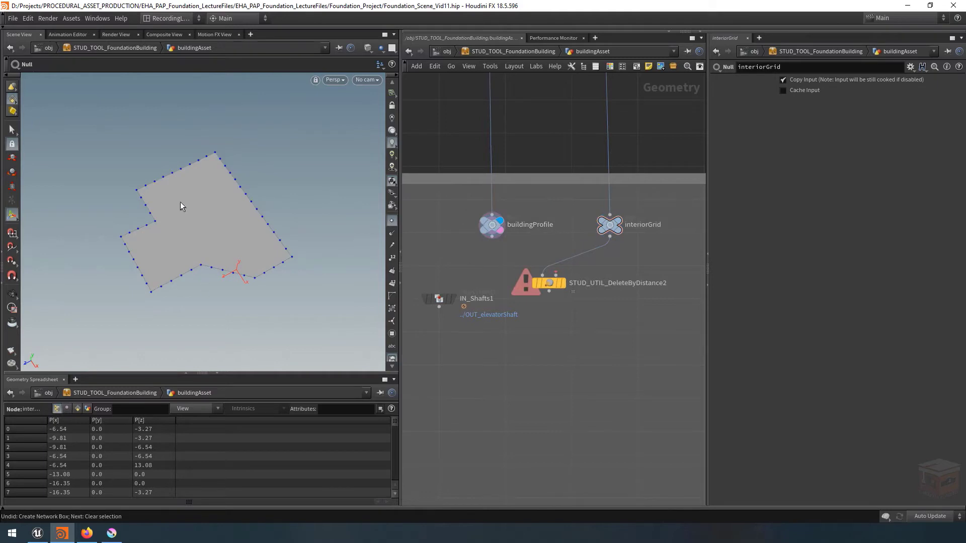
drag(562, 275, 499, 245)
click(562, 283)
mouse_move(550, 284)
mouse_down()
mouse_move(549, 297)
mouse_move(547, 288)
mouse_up()
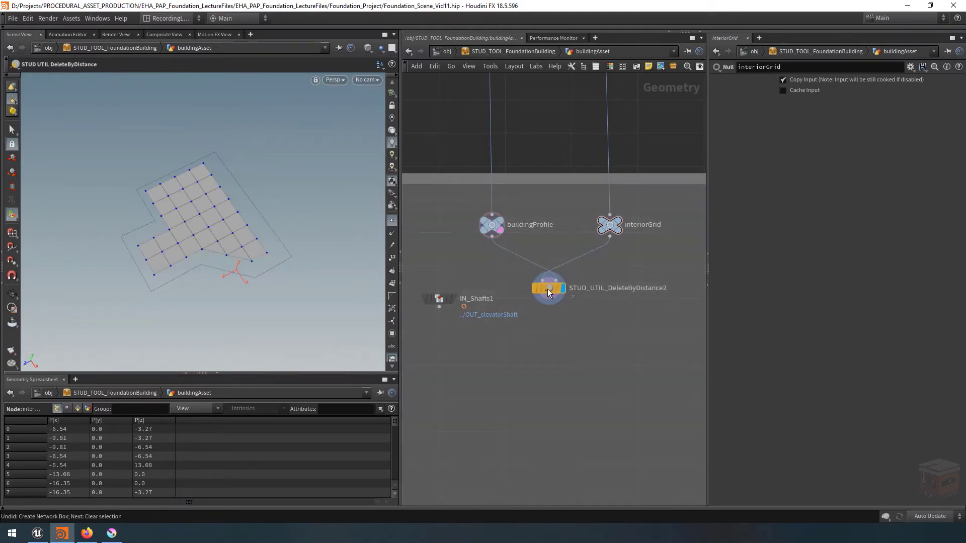
middle_drag(635, 306, 610, 303)
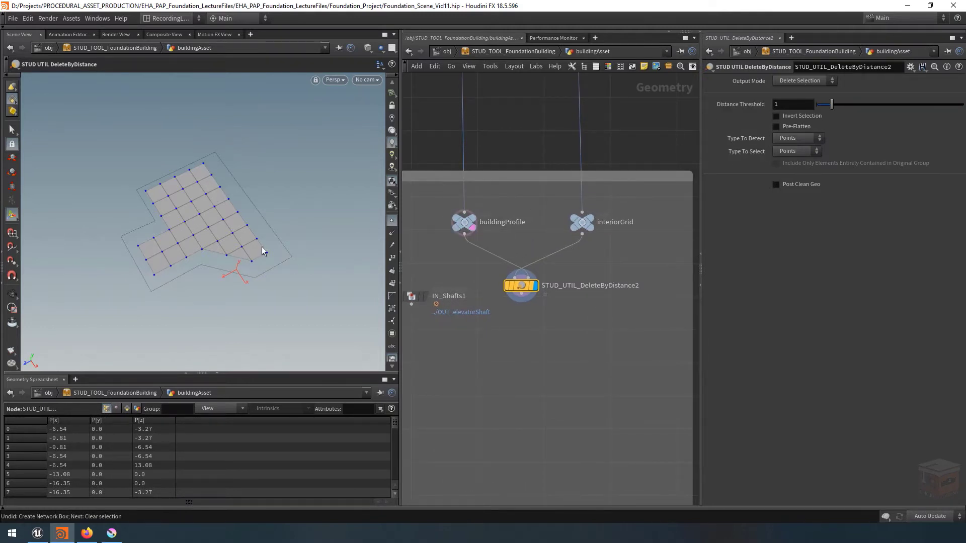
- Insert a Facet node on the wire between buildingProfile and the DeleteByDistance node, and display the DeleteByDistance result
click(477, 221)
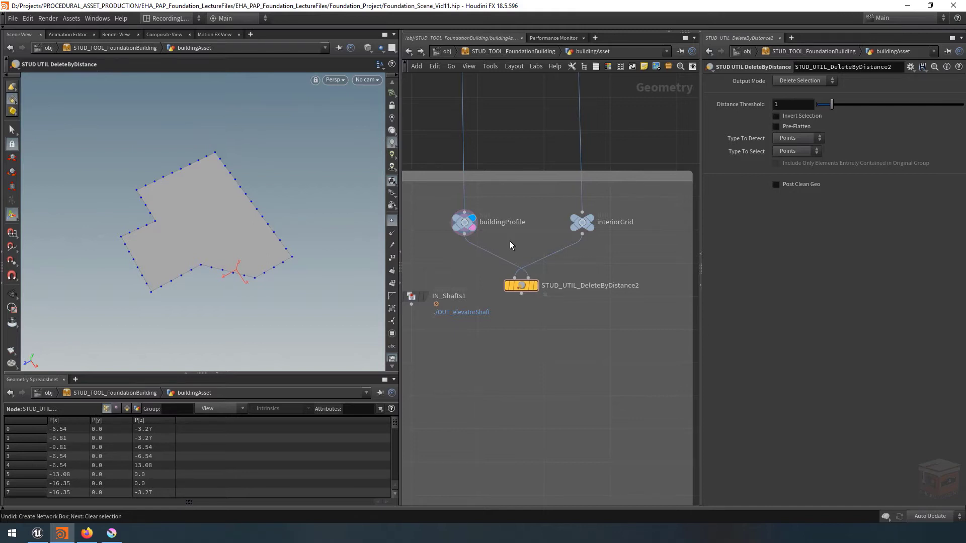
key(Tab)
text(null)
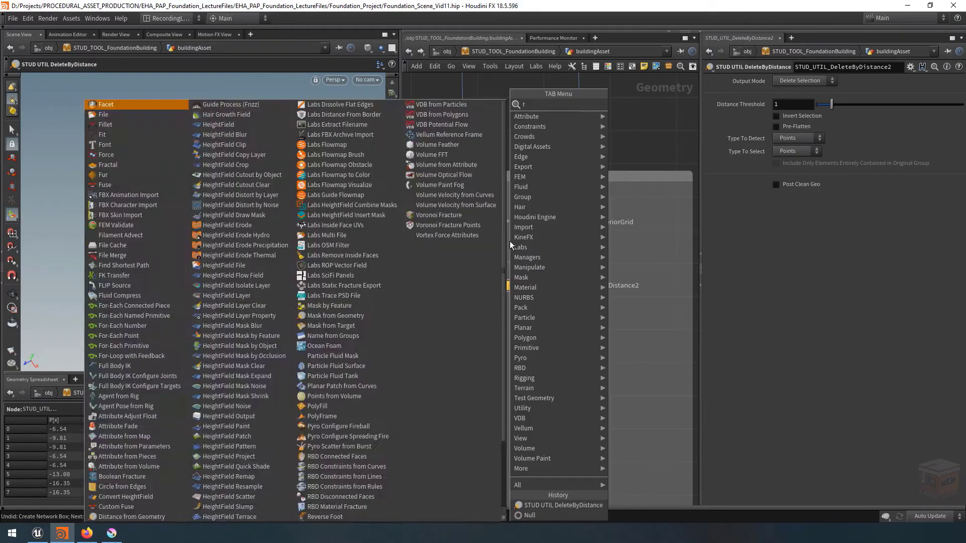
key(Return)
click(509, 241)
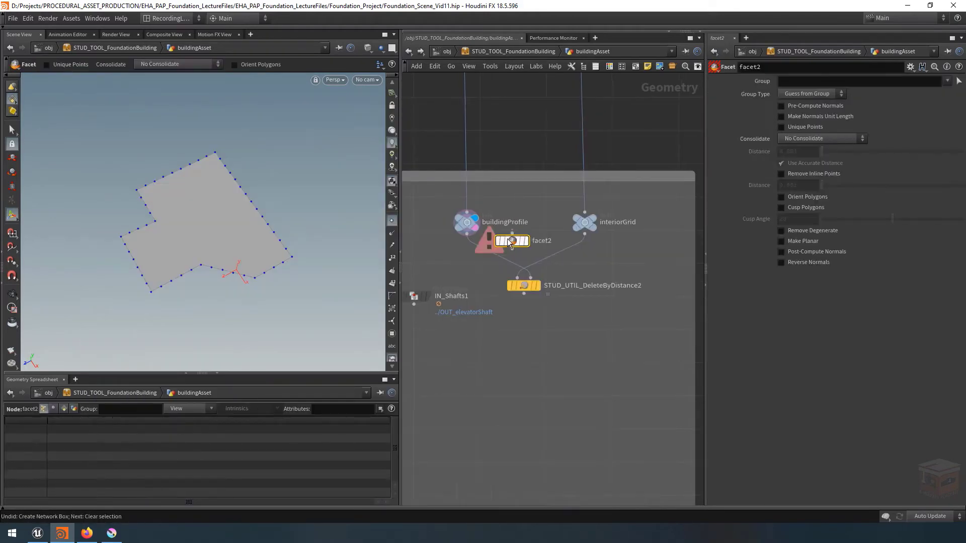
click(512, 246)
drag(512, 246, 467, 269)
click(526, 288)
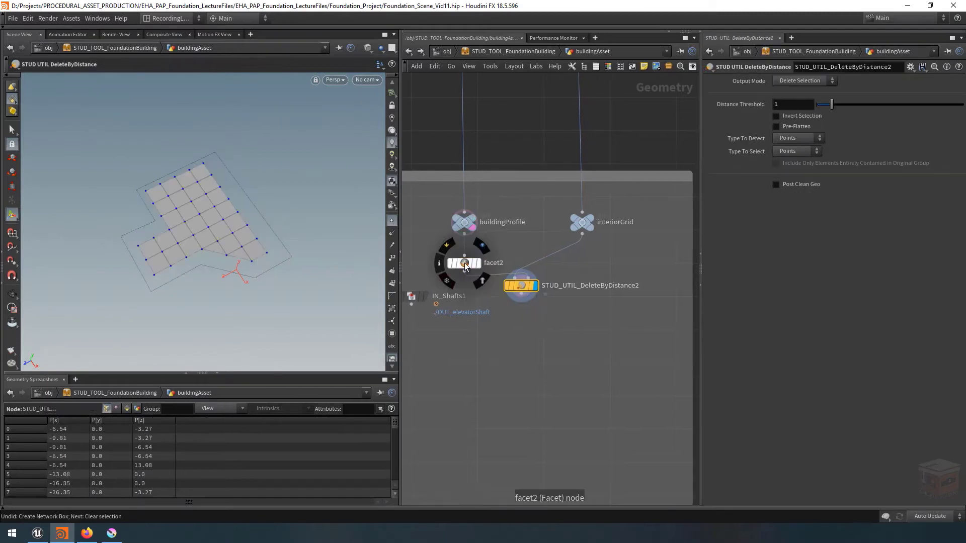
- Enable Remove Inline Points on the Facet node and compare its simplified profile with the DeleteByDistance result
click(466, 265)
click(803, 177)
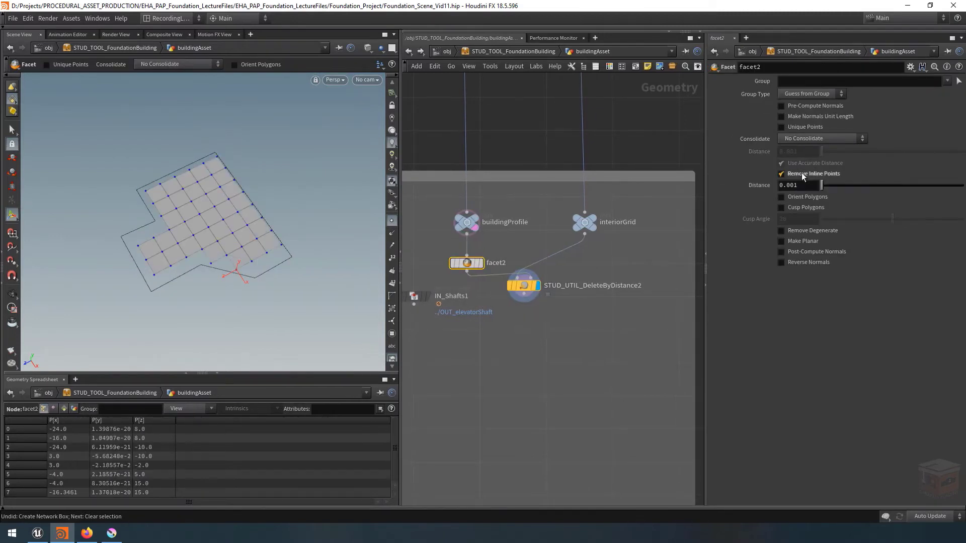
click(483, 266)
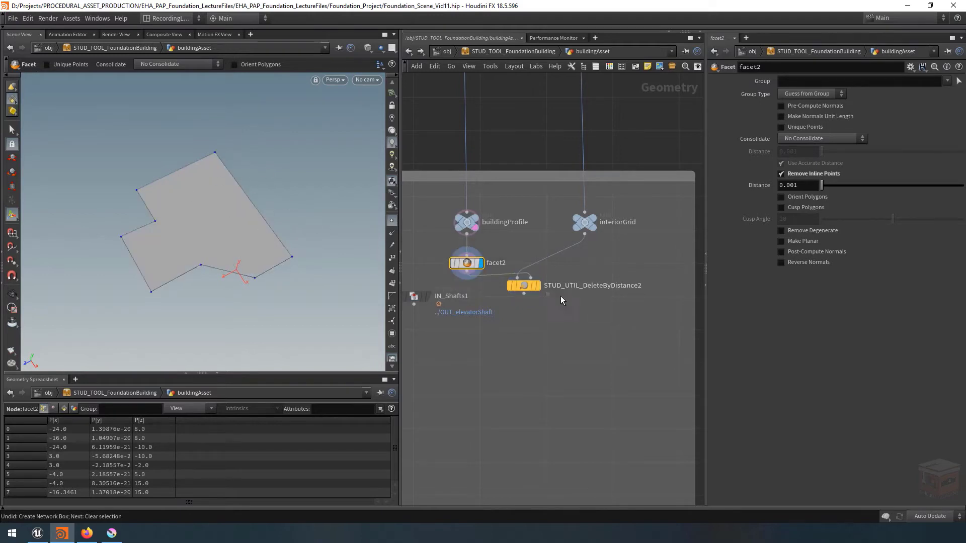
mouse_move(520, 292)
drag(521, 292, 525, 302)
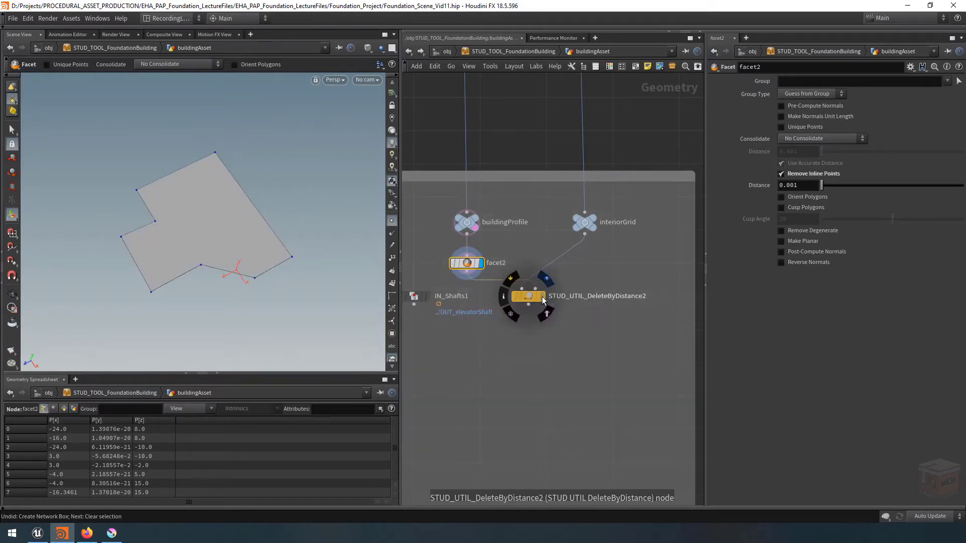
click(543, 297)
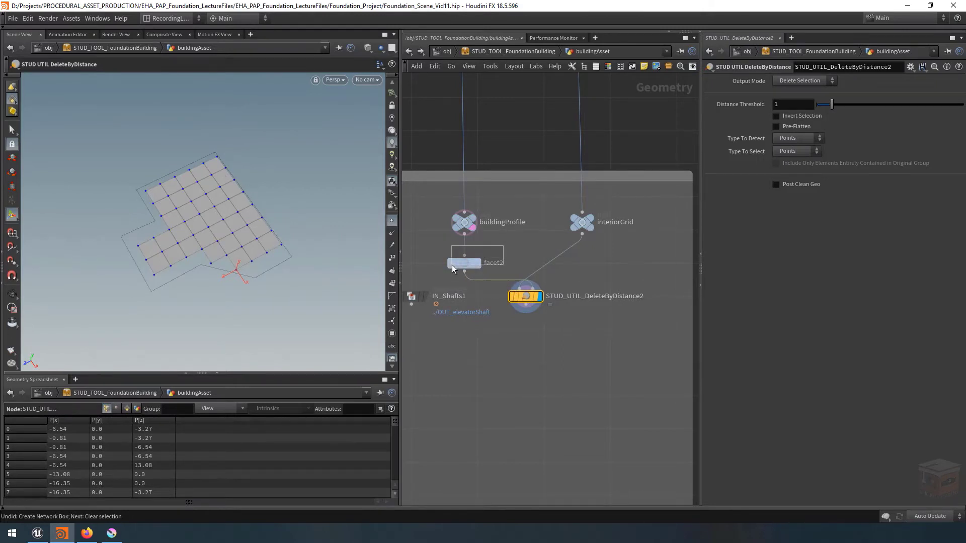
- Delete the Facet node between buildingProfile and the DeleteByDistance node
click(477, 265)
key(Delete)
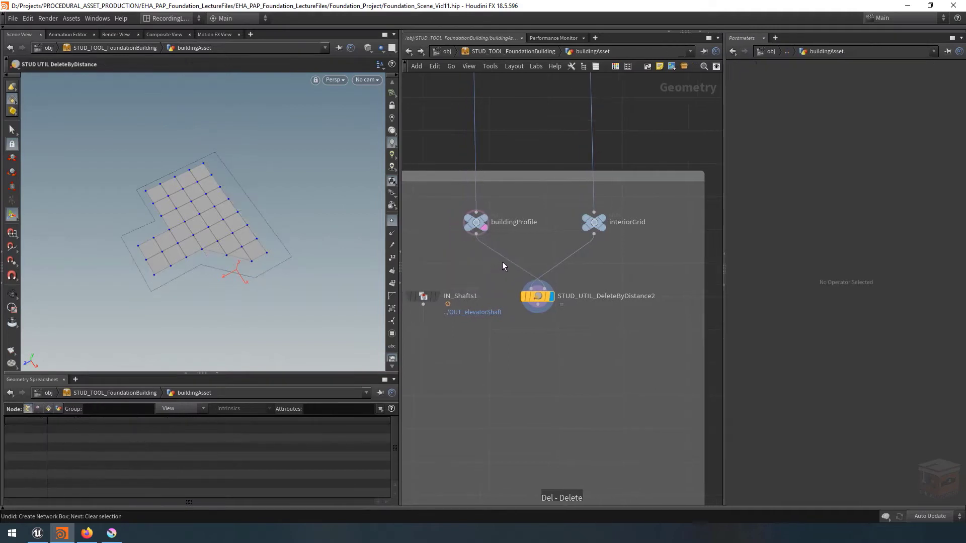
- Set the DeleteByDistance node's Type To Detect to Prim Edges and compare the building profile with the filtered grid
drag(587, 268, 514, 322)
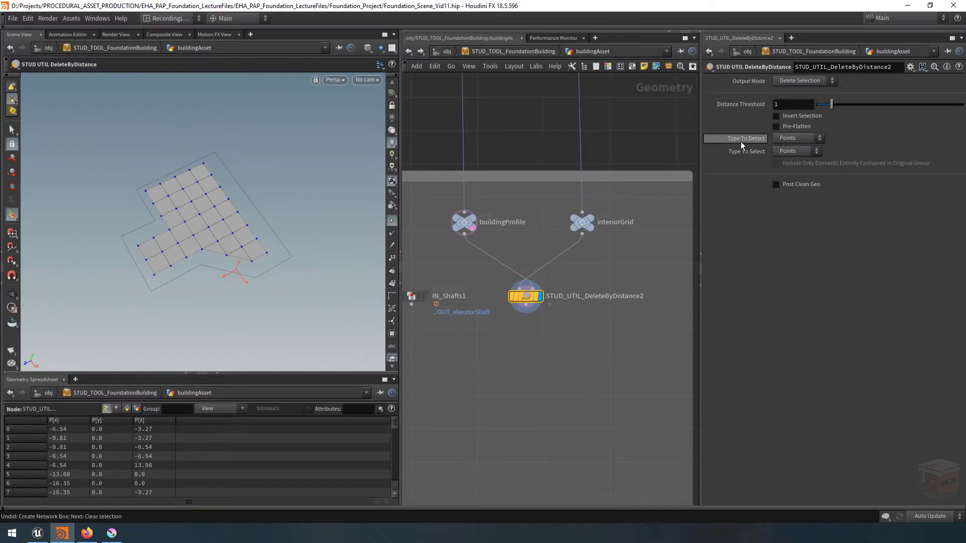
click(797, 142)
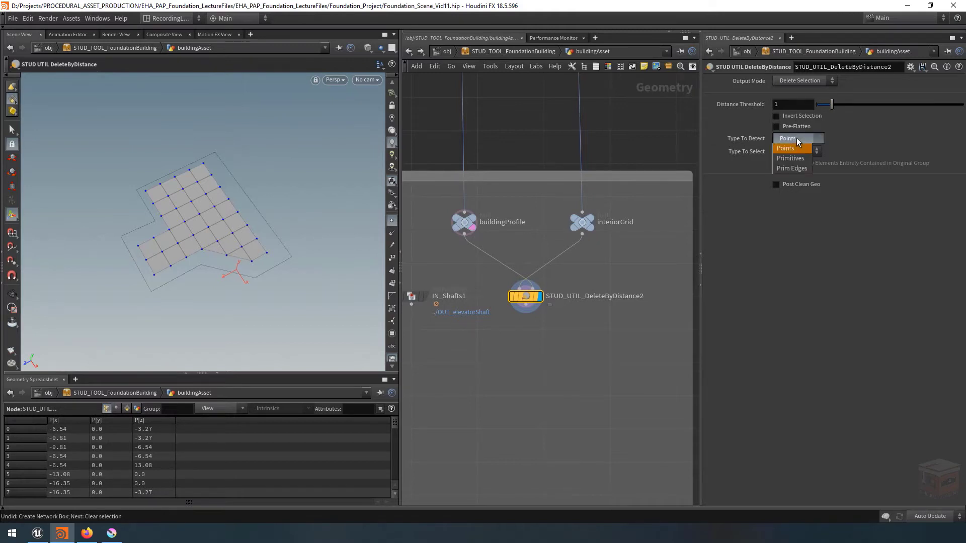
click(797, 169)
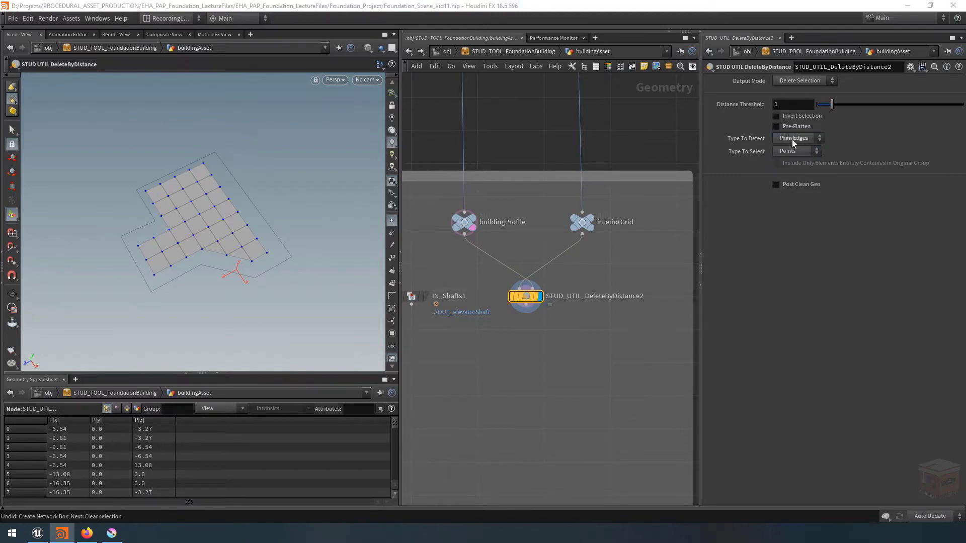
click(472, 219)
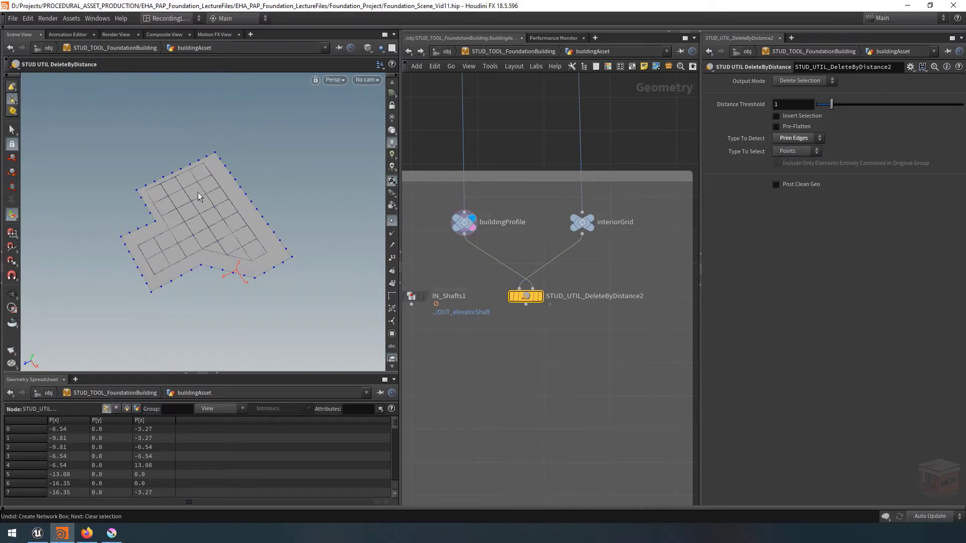
click(541, 298)
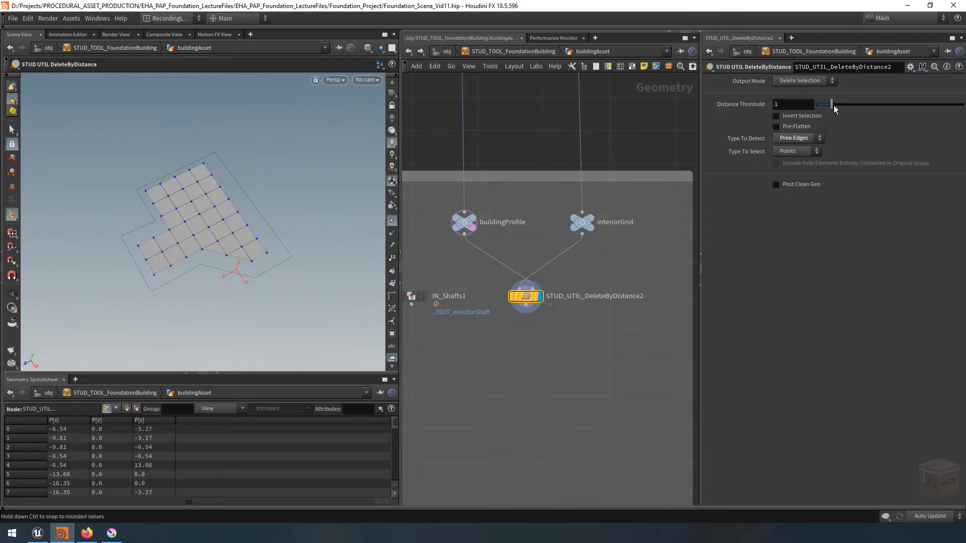
- Try a larger Distance Threshold of 1.59 on the DeleteByDistance node, and return it to 1
mouse_move(832, 106)
mouse_down()
mouse_move(883, 105)
mouse_move(832, 106)
mouse_move(842, 110)
mouse_up()
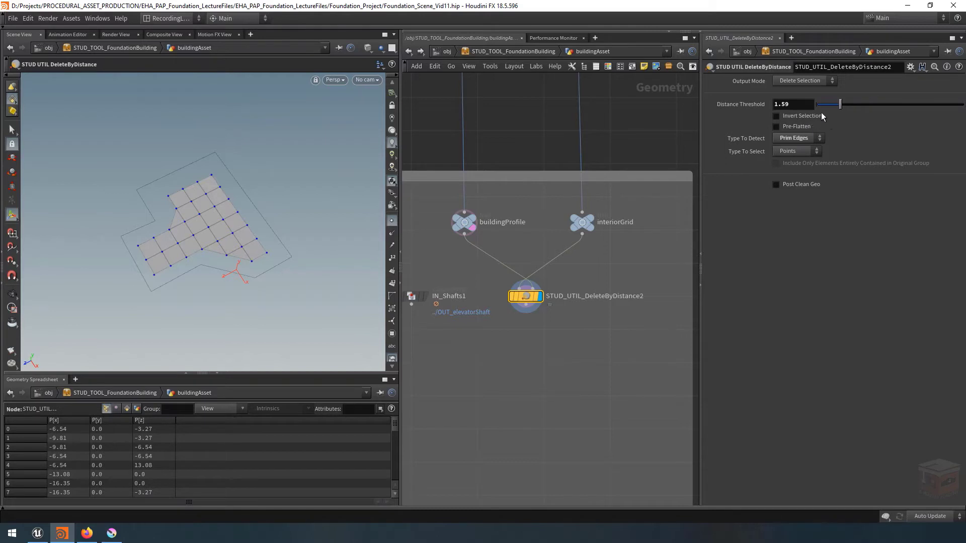
drag(801, 106, 755, 107)
text(1)
key(Return)
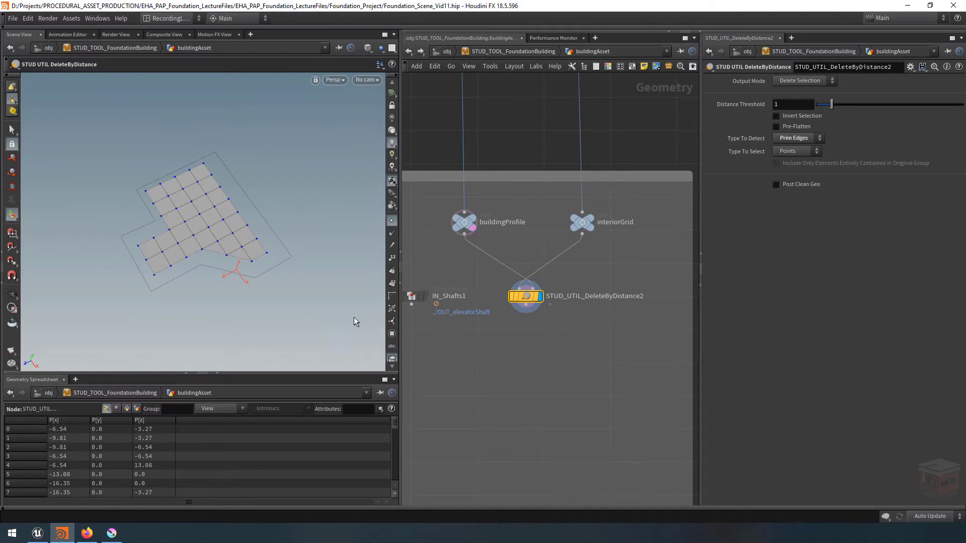
- Show the IN_Shafts1 geometry as a template and examine where the elevator shafts meet the filtered grid points
middle_drag(495, 382, 540, 356)
scroll(538, 355, down, 2)
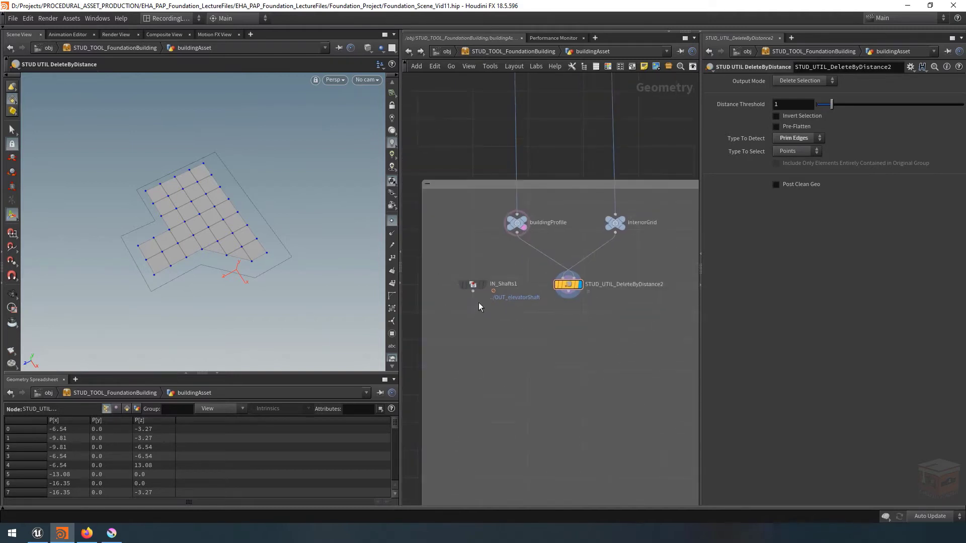
click(480, 289)
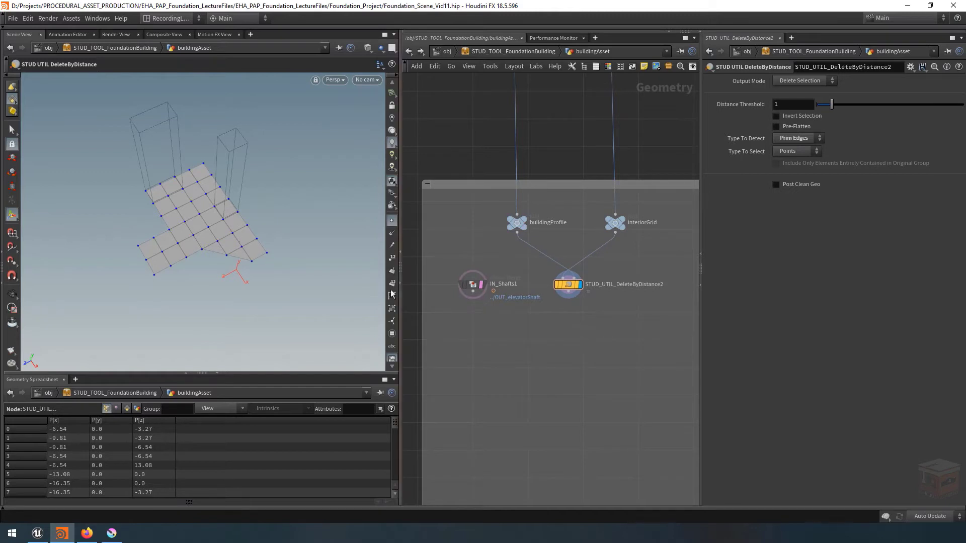
alt+drag(222, 211, 226, 188)
alt+right_drag(222, 206, 417, 227)
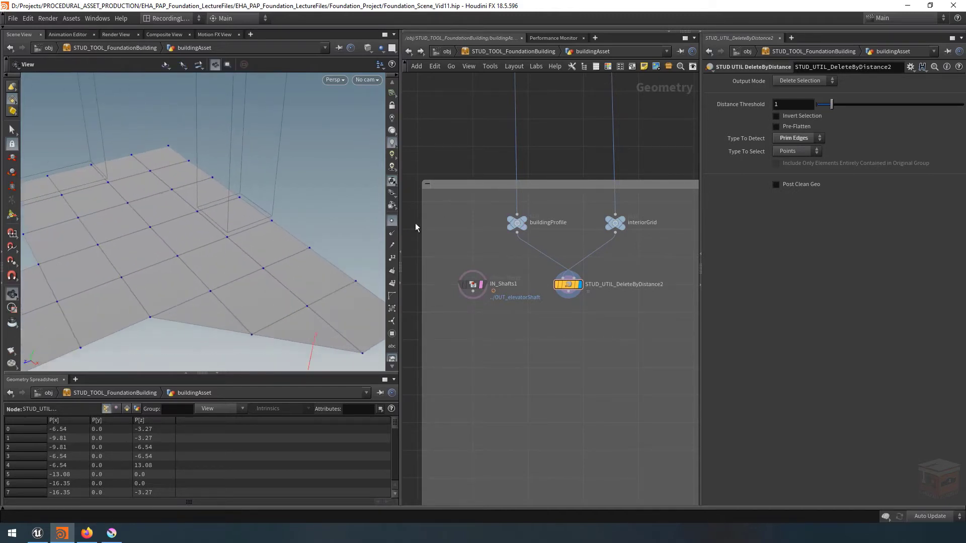
alt+drag(283, 244, 289, 222)
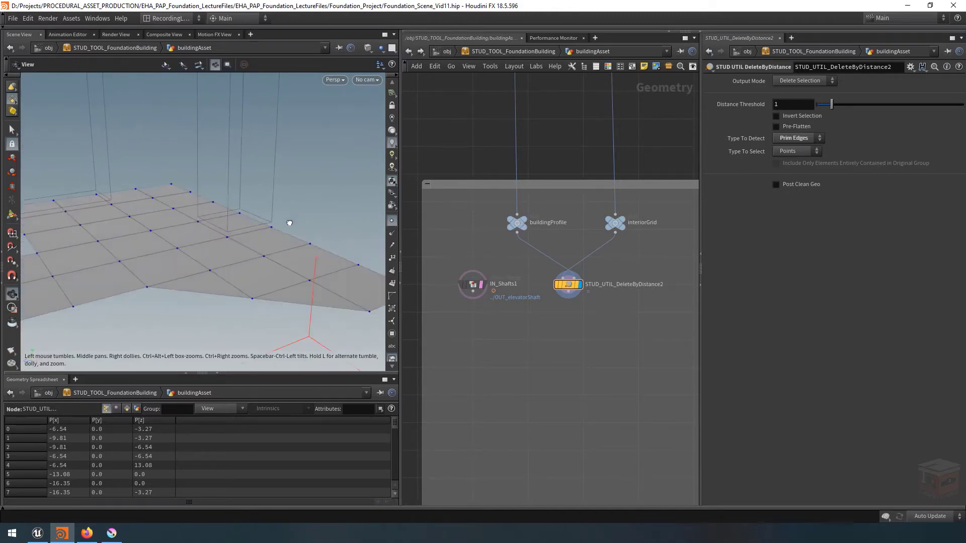
alt+right_drag(257, 223, 381, 227)
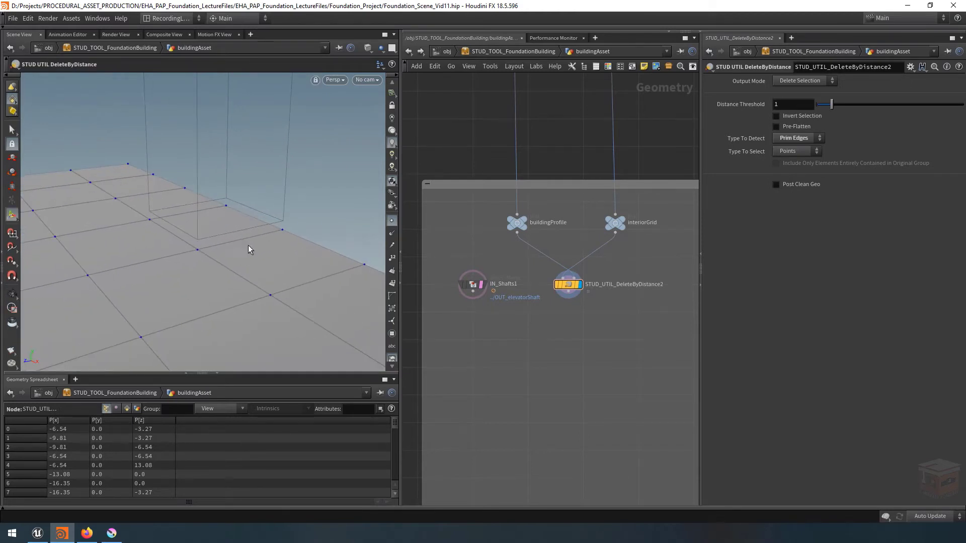
alt+drag(250, 250, 284, 252)
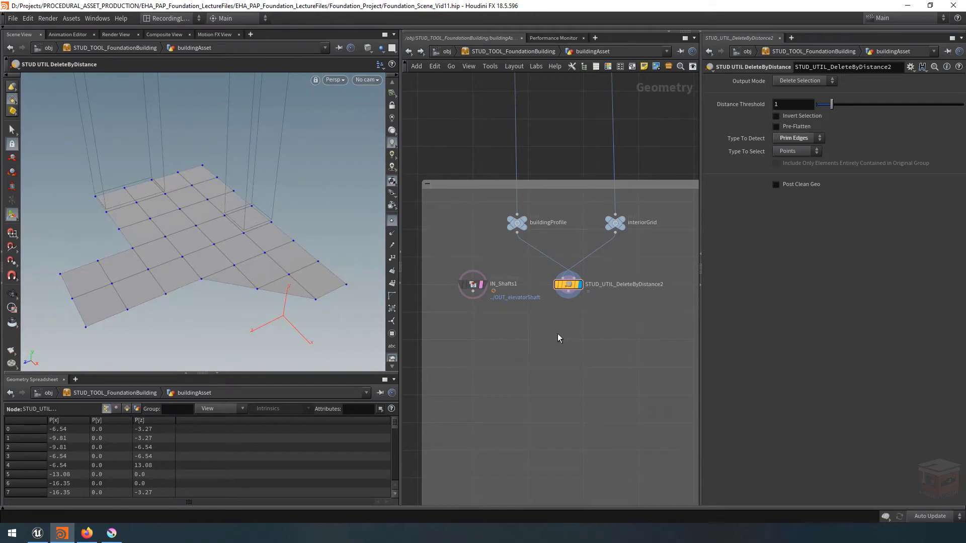
- Duplicate the DeleteByDistance node, wire the filtered grid into its first input and IN_Shafts1 into its second, and display it
mouse_move(570, 282)
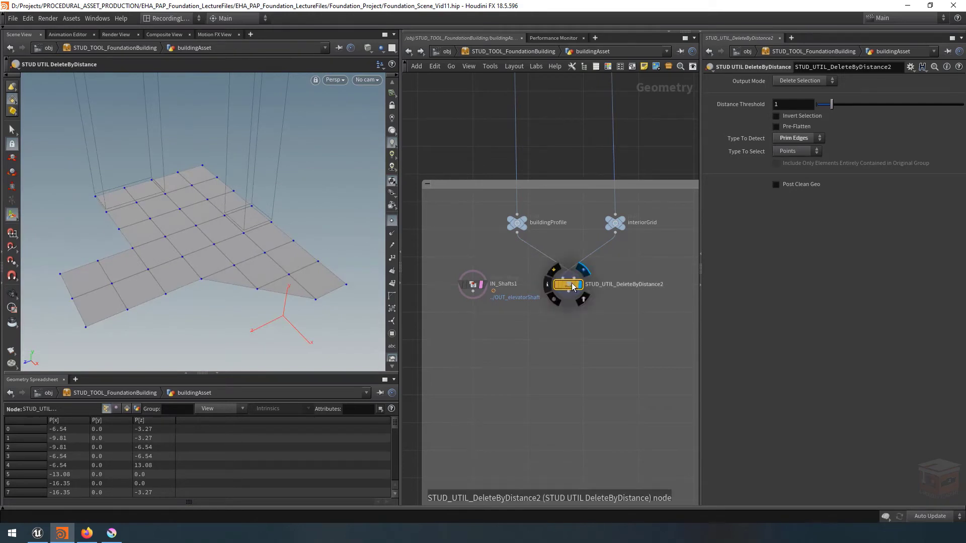
key(ctrl+c)
key(ctrl+v)
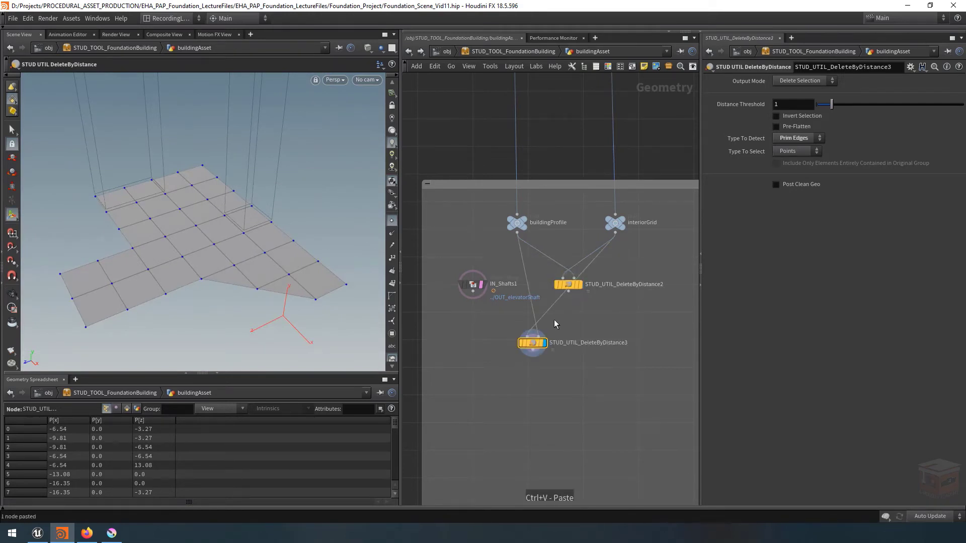
click(544, 343)
click(569, 292)
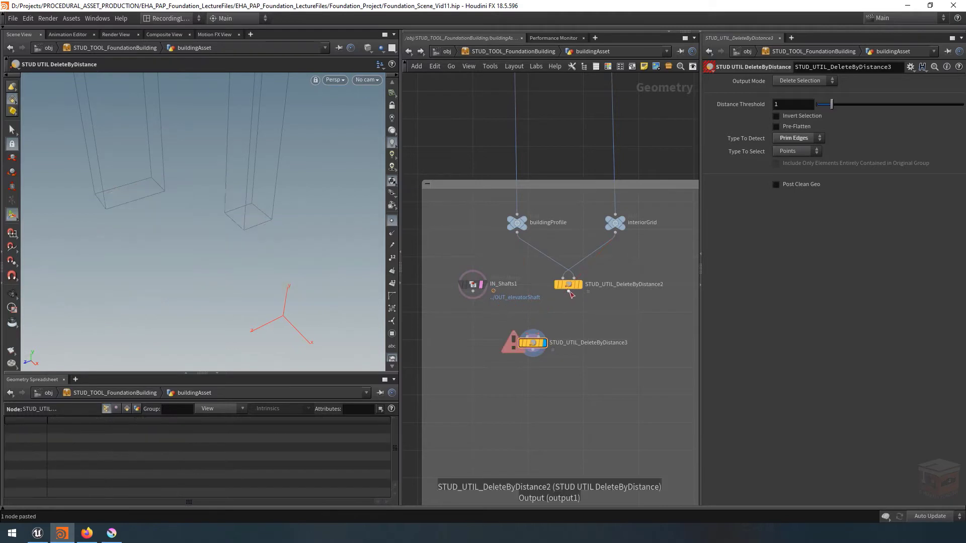
click(533, 336)
click(581, 285)
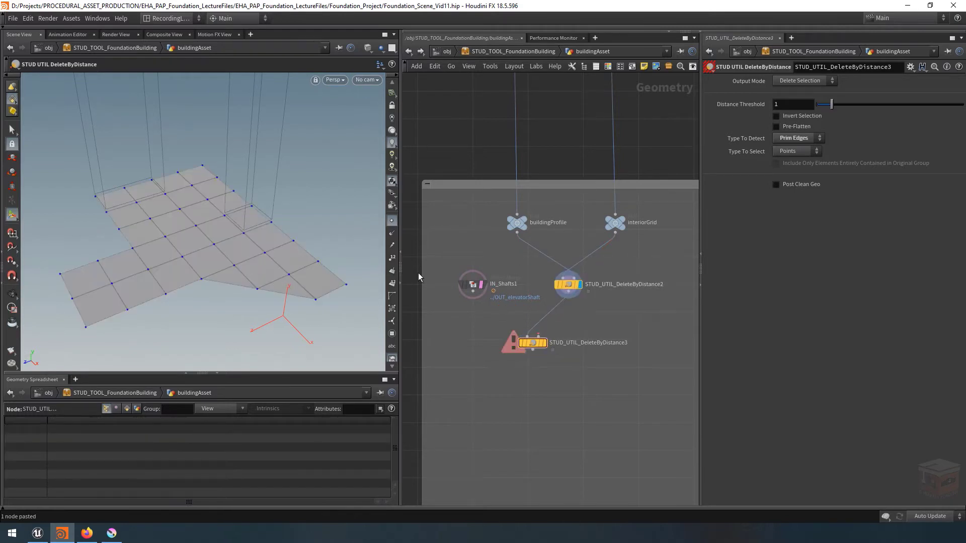
click(473, 291)
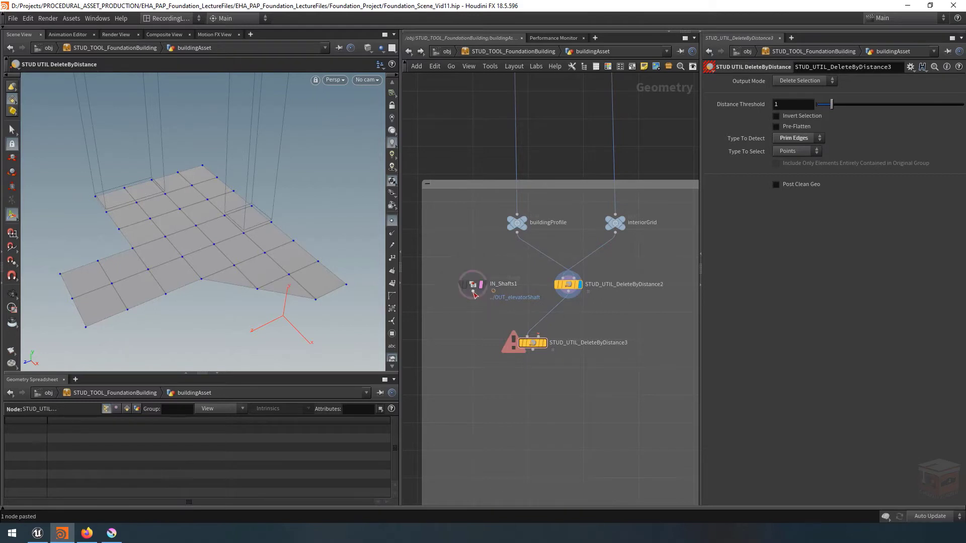
click(539, 335)
click(545, 343)
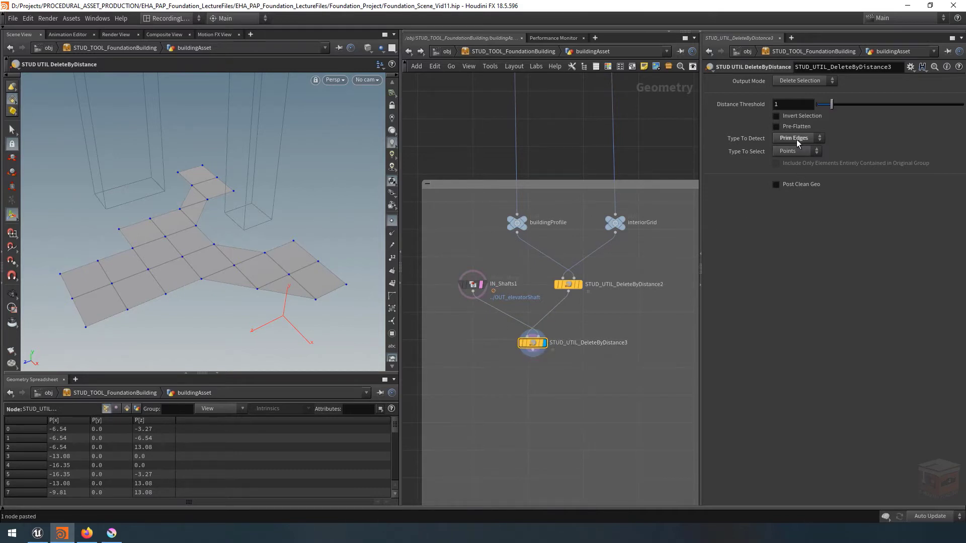
- Display the IN_Shafts1 node and examine the closed elevator shaft boxes above the grid
key(Escape)
drag(231, 229, 228, 231)
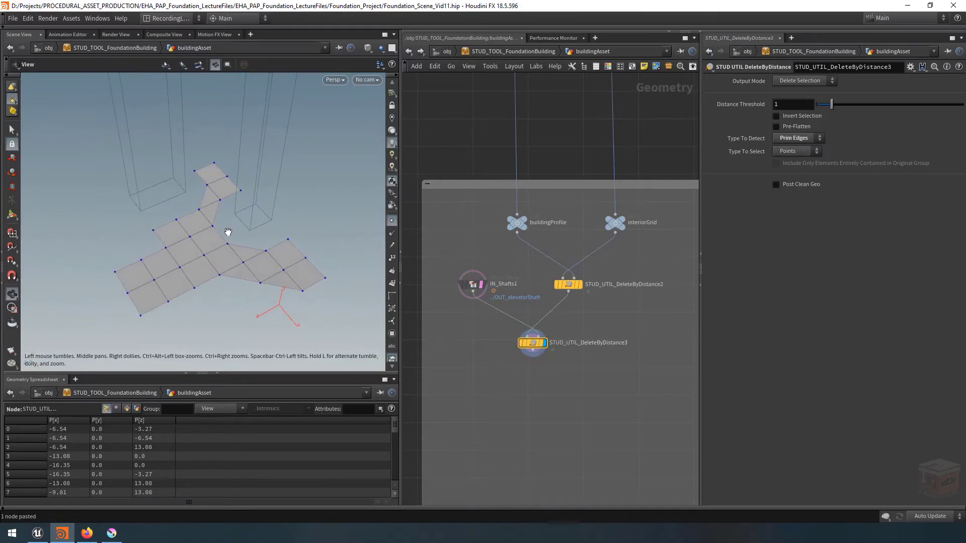
click(485, 285)
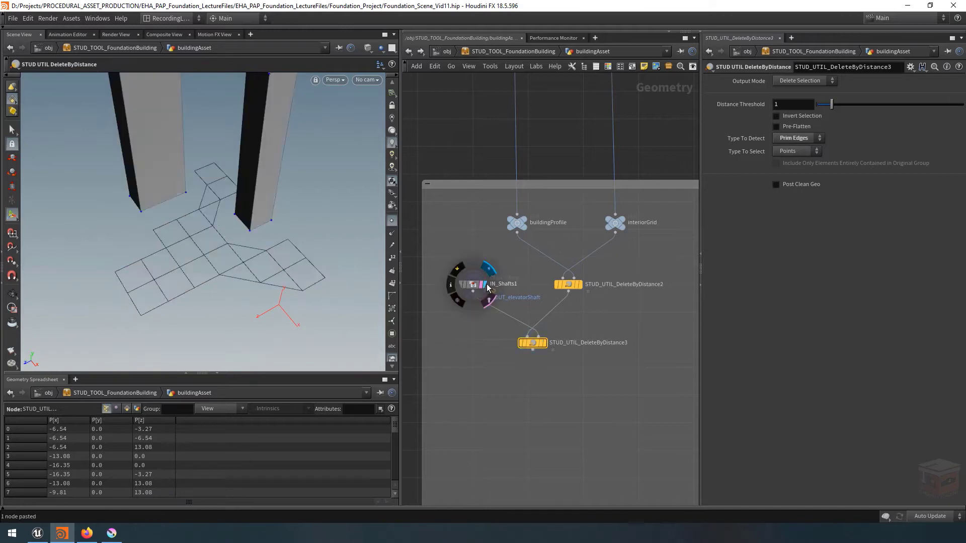
alt+right_drag(215, 205, 168, 198)
alt+middle_drag(241, 173, 218, 211)
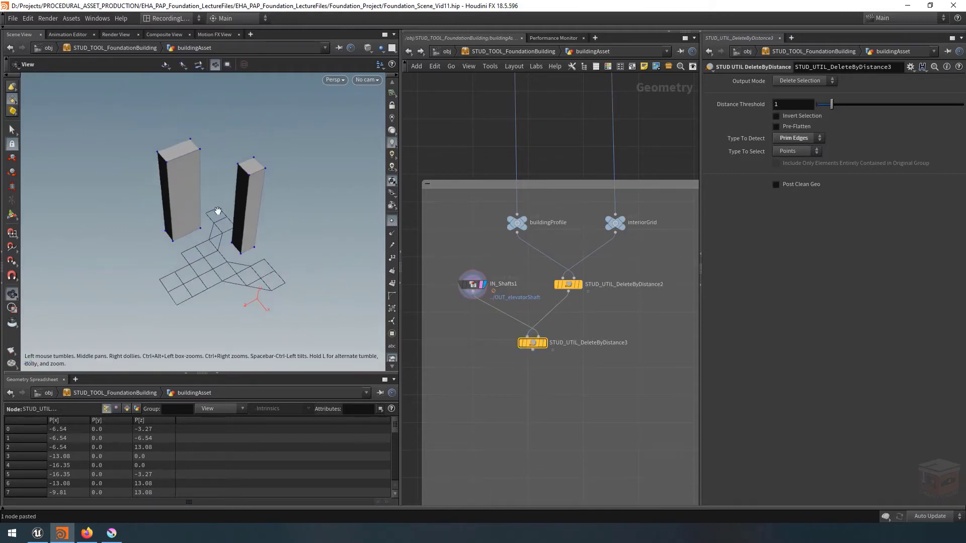
mouse_move(206, 222)
alt+mouse_down()
mouse_move(208, 210)
mouse_move(208, 223)
alt+mouse_up()
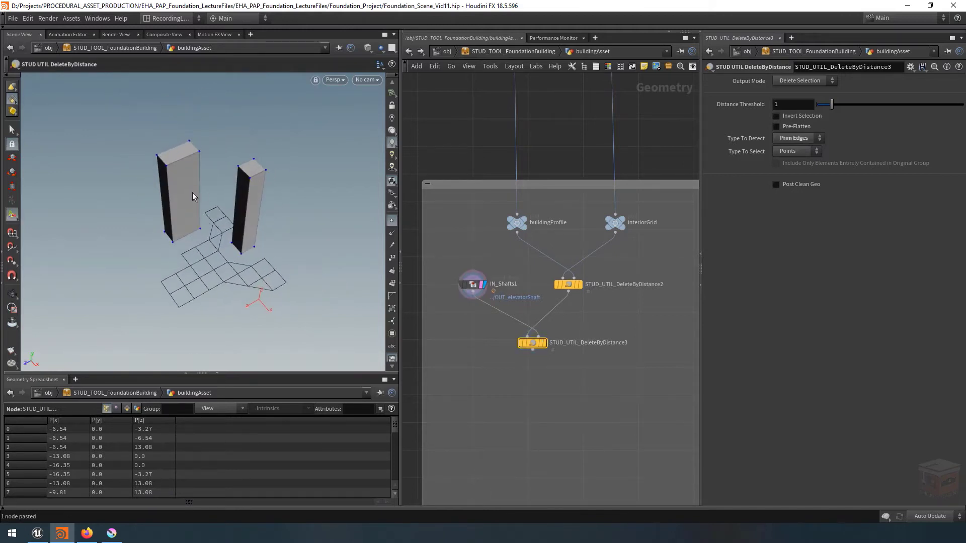
alt+right_drag(244, 242, 282, 251)
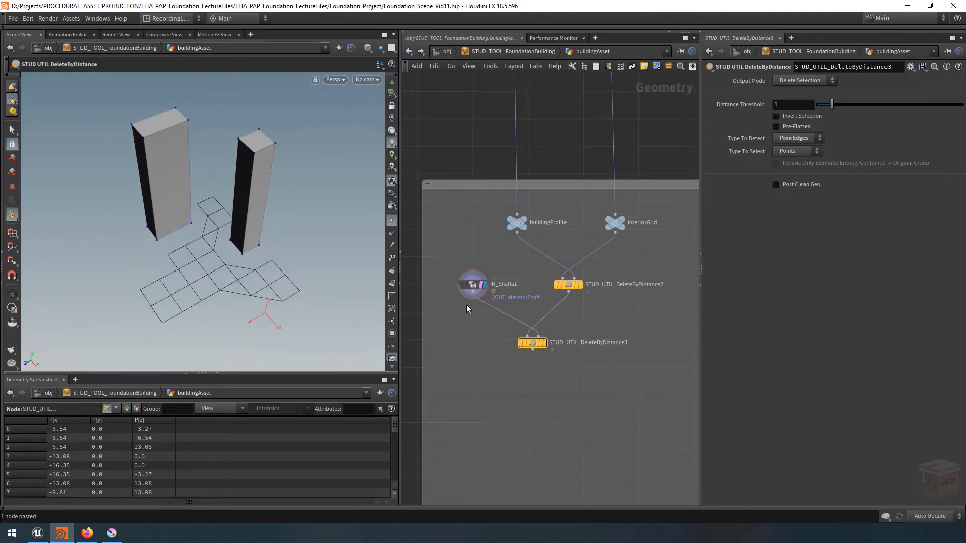
- Set Type To Detect to Primitives on the new DeleteByDistance node and display its result
click(802, 138)
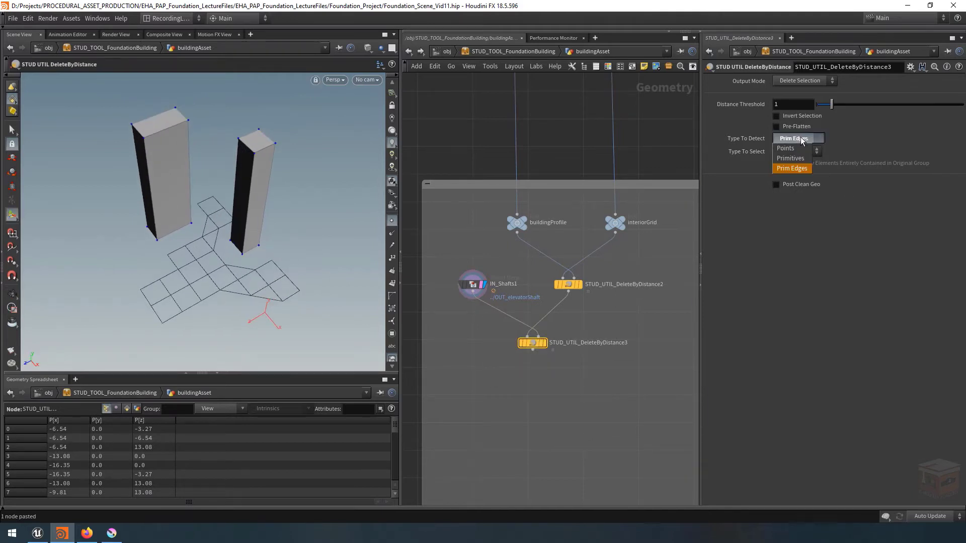
click(801, 159)
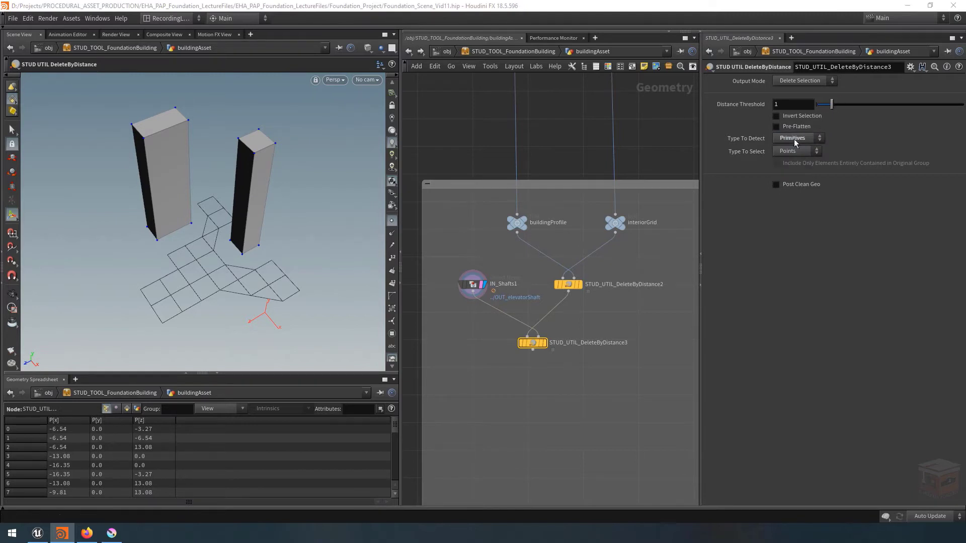
click(543, 342)
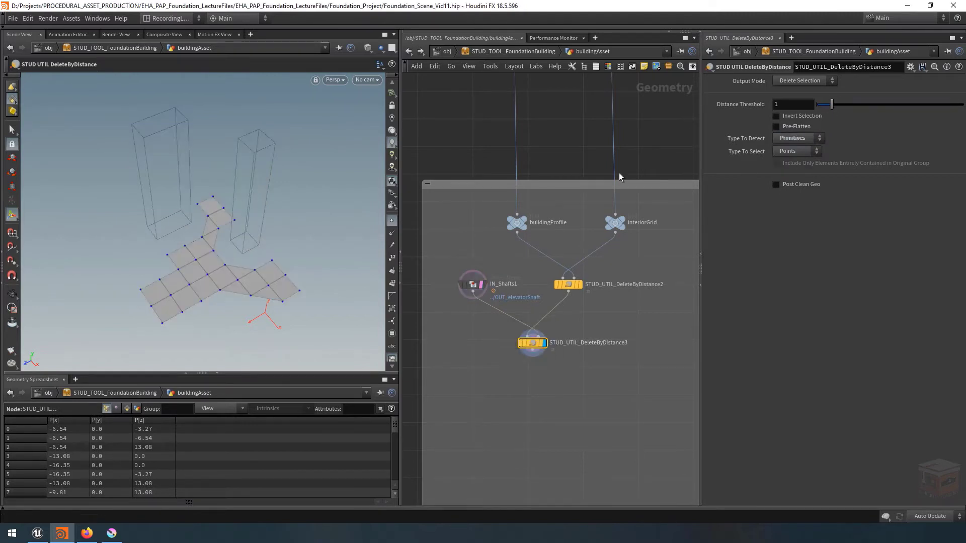
- Try Distance Thresholds of 0 and 0.14 on the shaft DeleteByDistance node and inspect the grid points around the shafts
drag(832, 105, 813, 108)
alt+right_drag(237, 246, 490, 252)
alt+drag(292, 257, 288, 224)
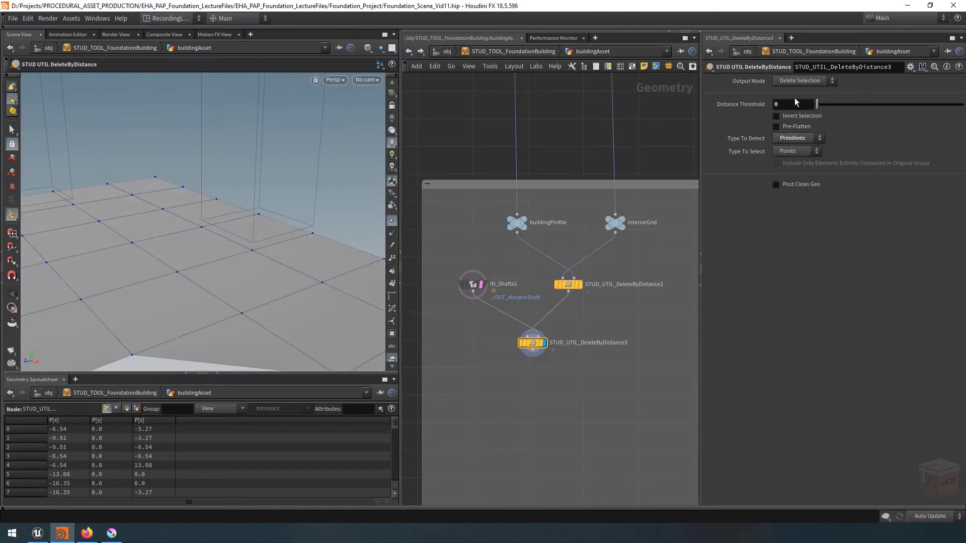
drag(816, 105, 820, 106)
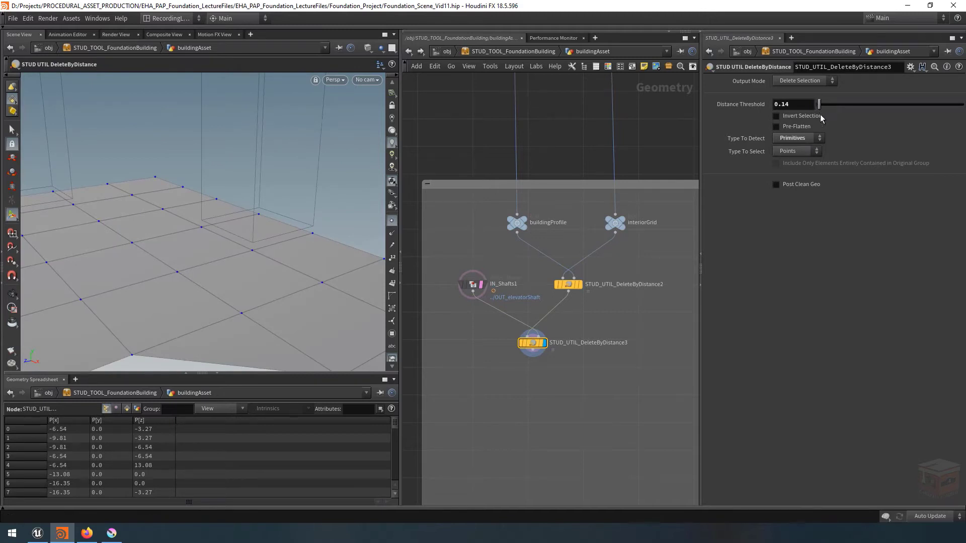
- Enable Pre-Flatten on the shaft DeleteByDistance node, inspect the grid around the shafts, and set the Distance Threshold to 1
click(786, 127)
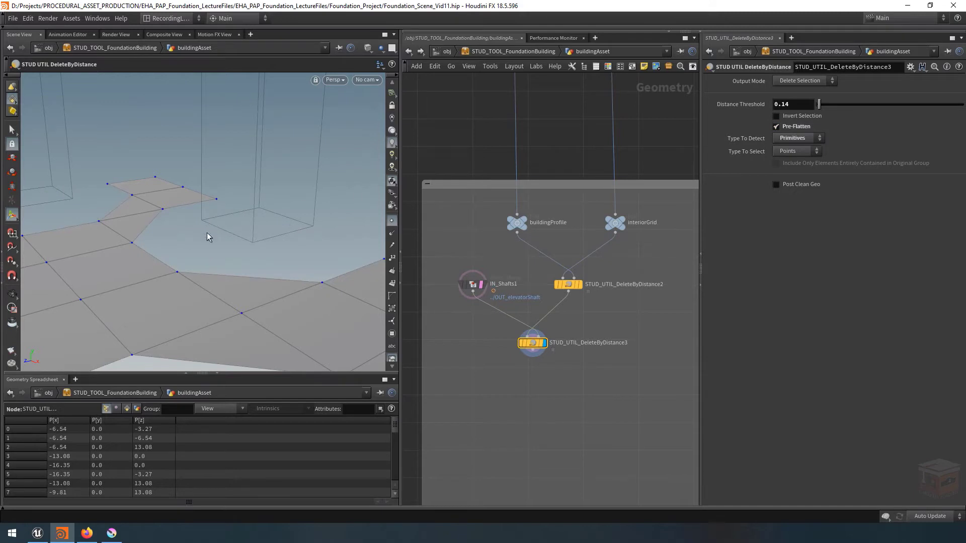
alt+right_drag(272, 229, 62, 205)
alt+right_drag(292, 204, 201, 187)
alt+middle_drag(300, 173, 296, 192)
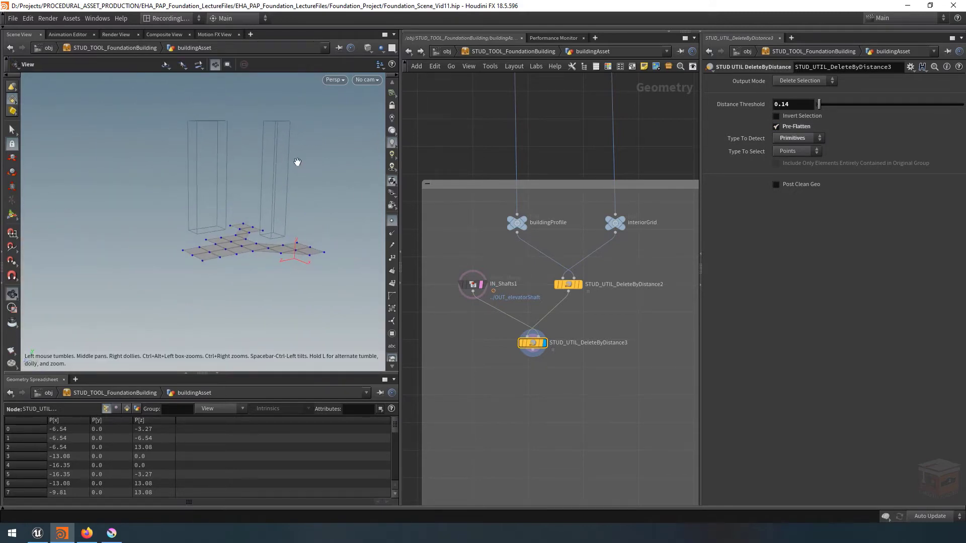
alt+drag(292, 162, 294, 207)
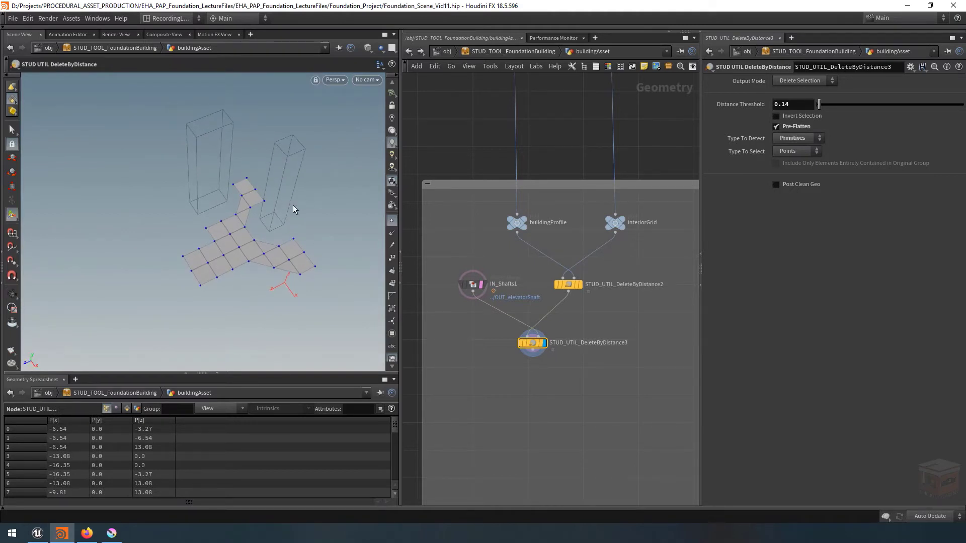
click(806, 104)
text(1)
- Rename the shaft DeleteByDistance node to STUD_UTIL_DeleteByDistance_Prims and the building profile one to STUD_UTIL_DeleteByDistance_Edges
scroll(578, 414, down, 2)
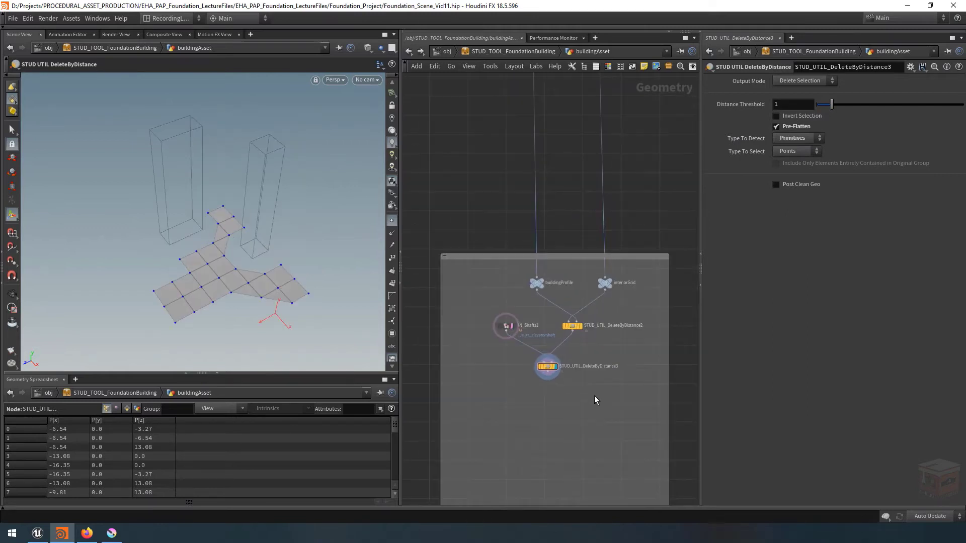
scroll(588, 383, up, 1)
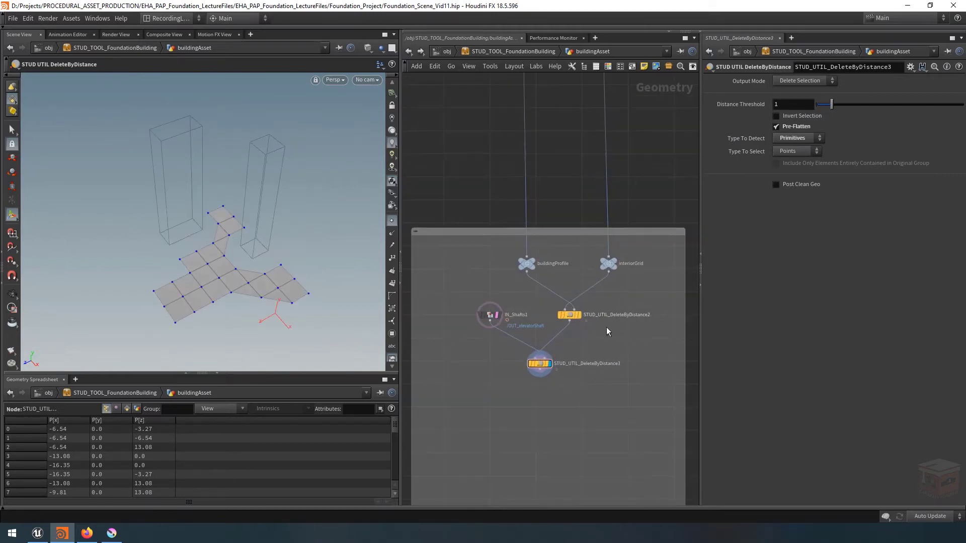
scroll(606, 327, up, 1)
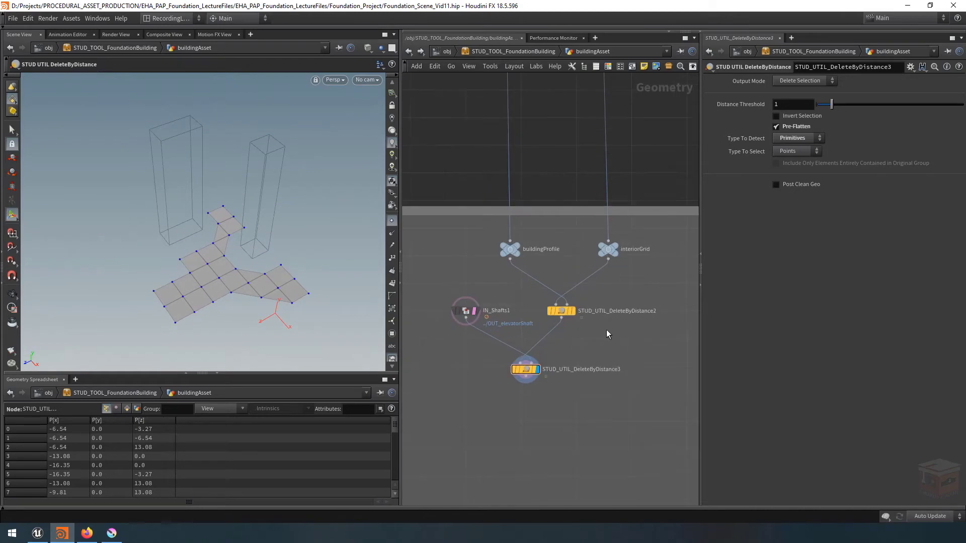
double_click(619, 371)
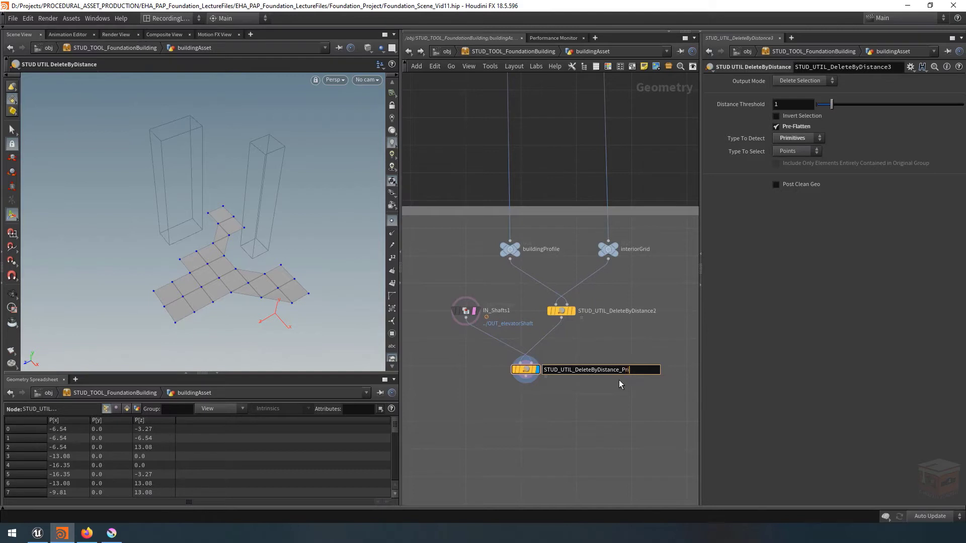
text(_Prims)
key(Return)
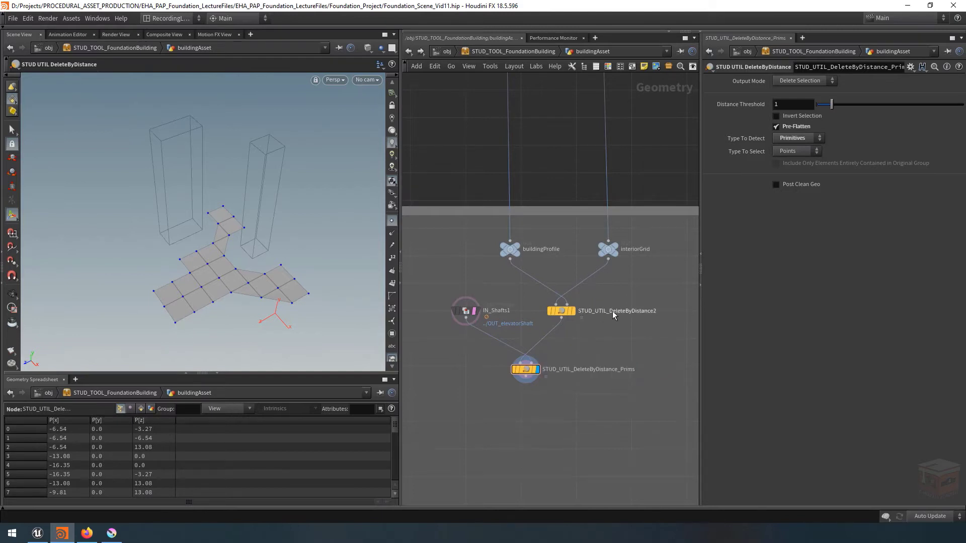
double_click(653, 313)
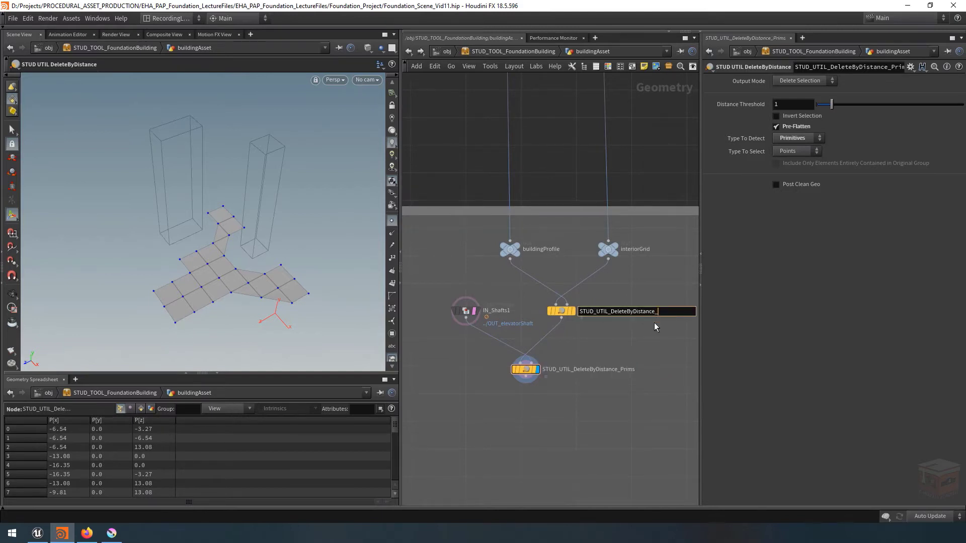
text(_Edges)
key(Return)
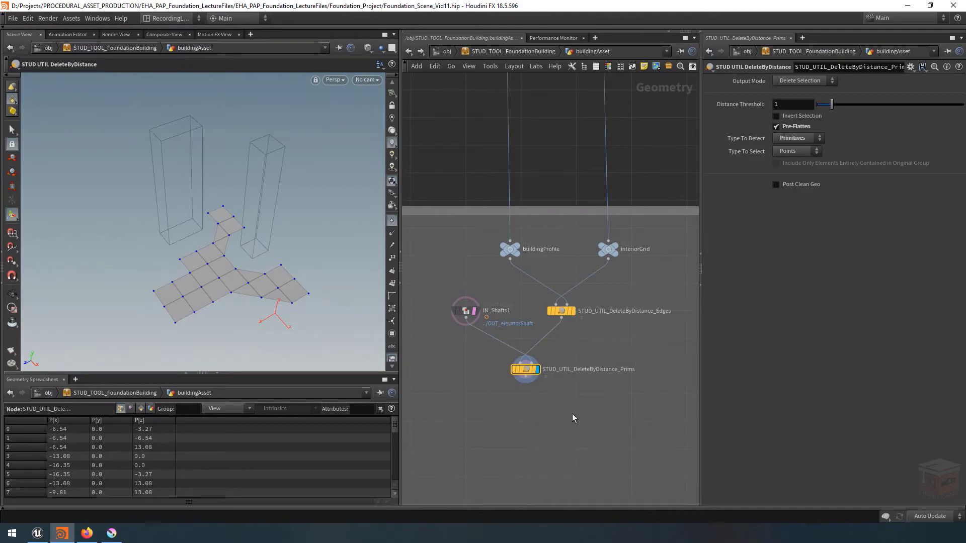
- Show the copyFloors1 node of the Create Floors network as a template to compare the floors with the filtered grid
scroll(572, 423, down, 6)
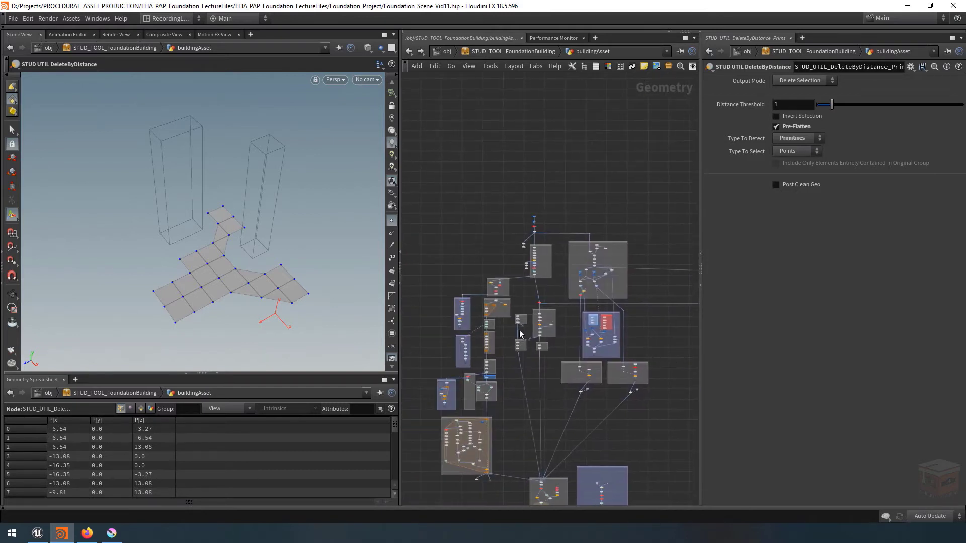
scroll(531, 302, up, 6)
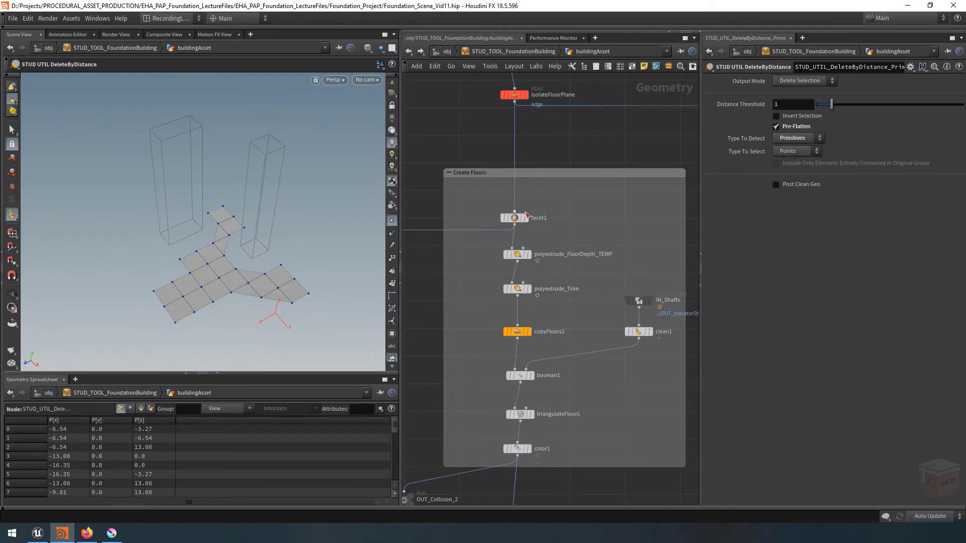
click(526, 333)
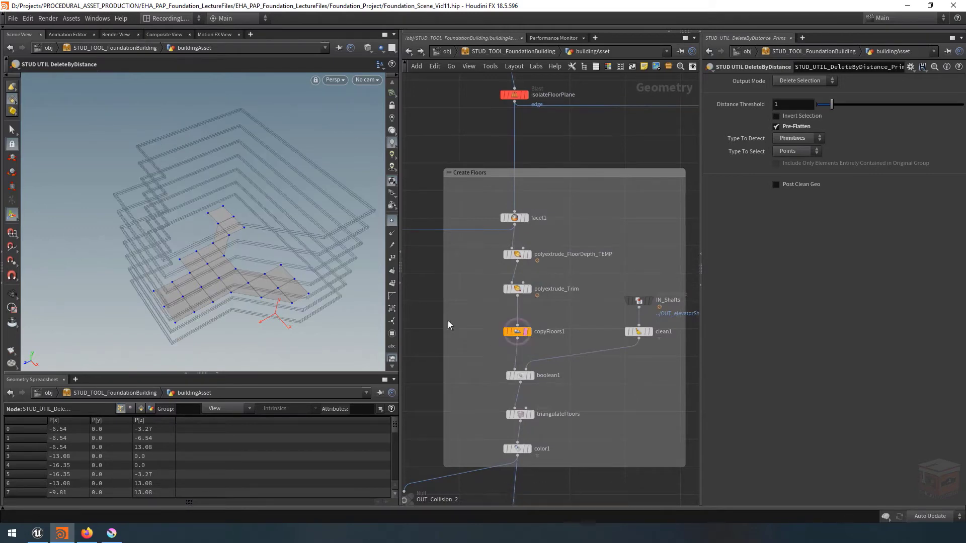
- Examine how high the filtered grid sits relative to the templated lowest floor
key(Escape)
drag(248, 295, 239, 262)
scroll(239, 262, up, 8)
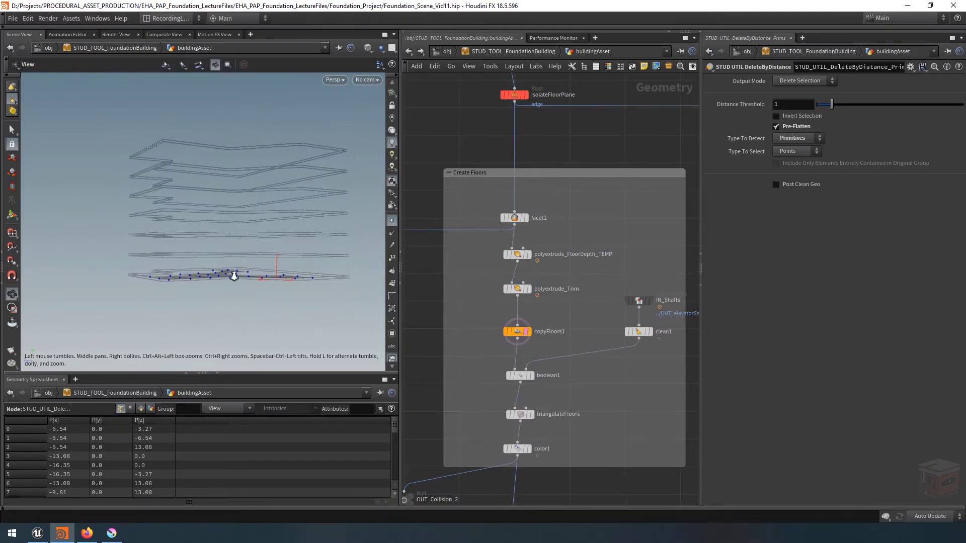
key(Return)
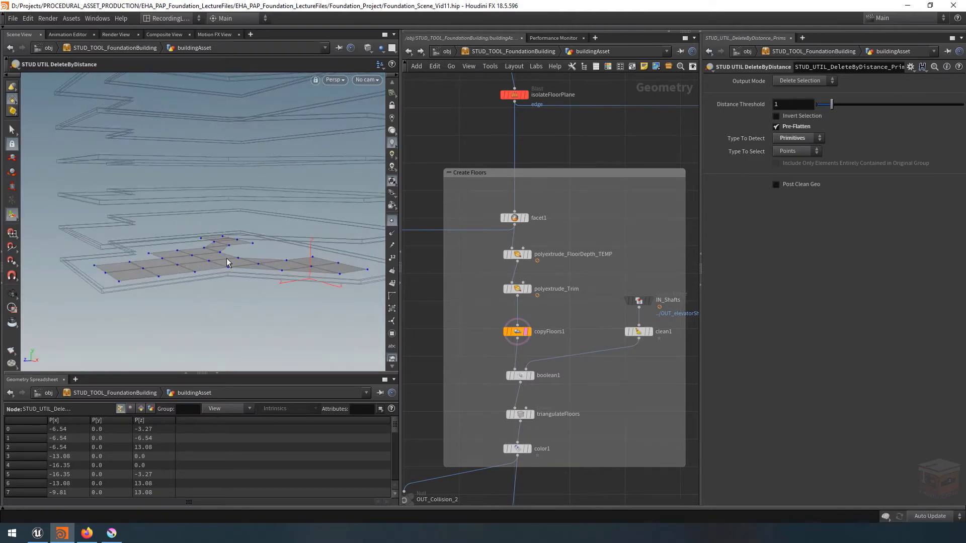
key(Escape)
drag(227, 258, 242, 282)
scroll(626, 394, down, 5)
- Add a Transform node after STUD_UTIL_DeleteByDistance_Prims, wired to its output
scroll(625, 394, down, 3)
middle_drag(624, 395, 397, 385)
scroll(606, 367, down, 3)
middle_drag(606, 366, 397, 351)
middle_drag(606, 346, 528, 265)
scroll(519, 352, up, 5)
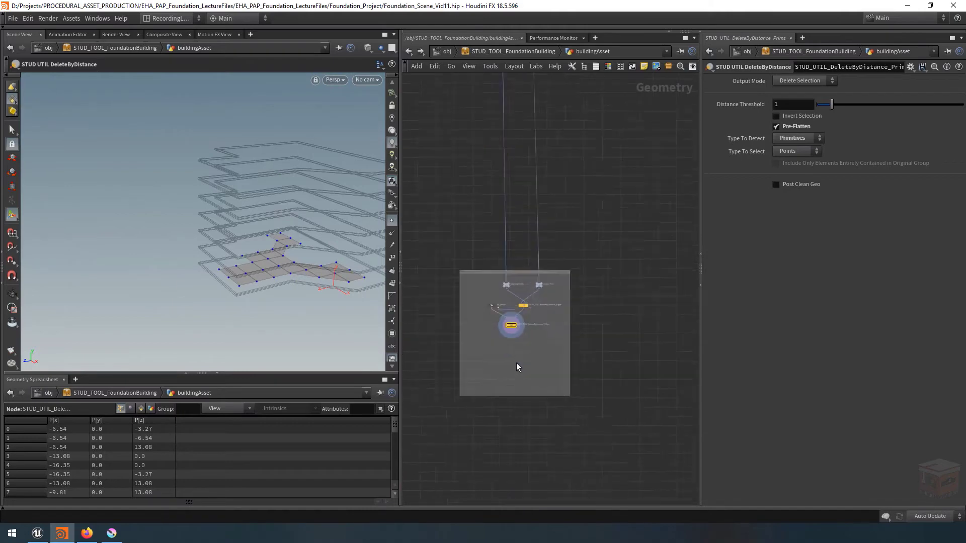
key(Tab)
text(null)
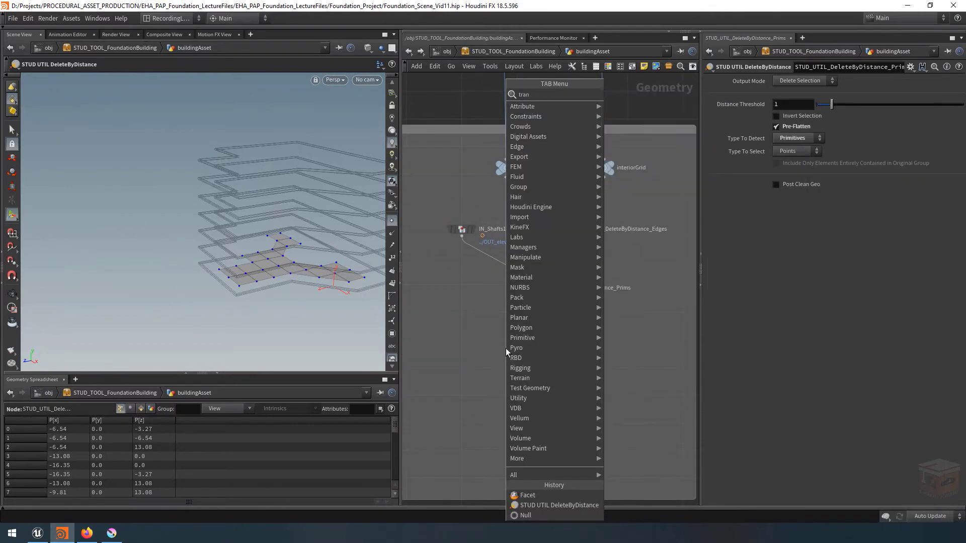
key(Return)
scroll(503, 331, up, 1)
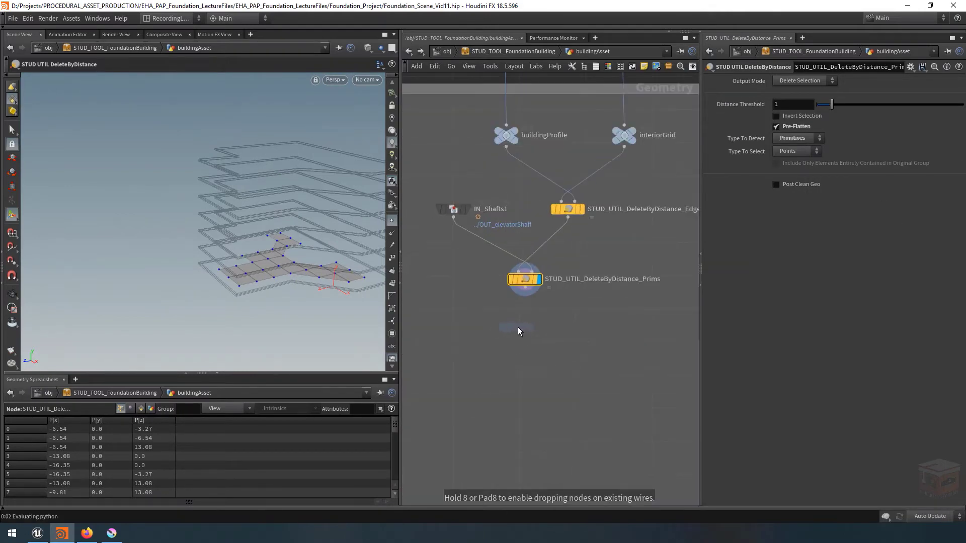
click(518, 327)
click(526, 318)
click(529, 321)
- Rename the new Transform node to raiseOnTopOfFloor
click(554, 326)
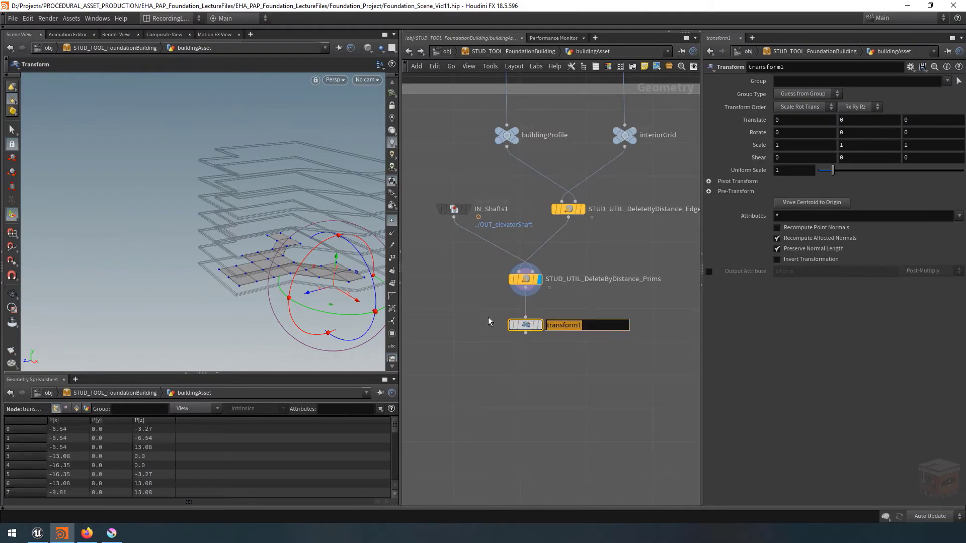
text(raiseOnTopOfFloor)
key(Return)
click(554, 377)
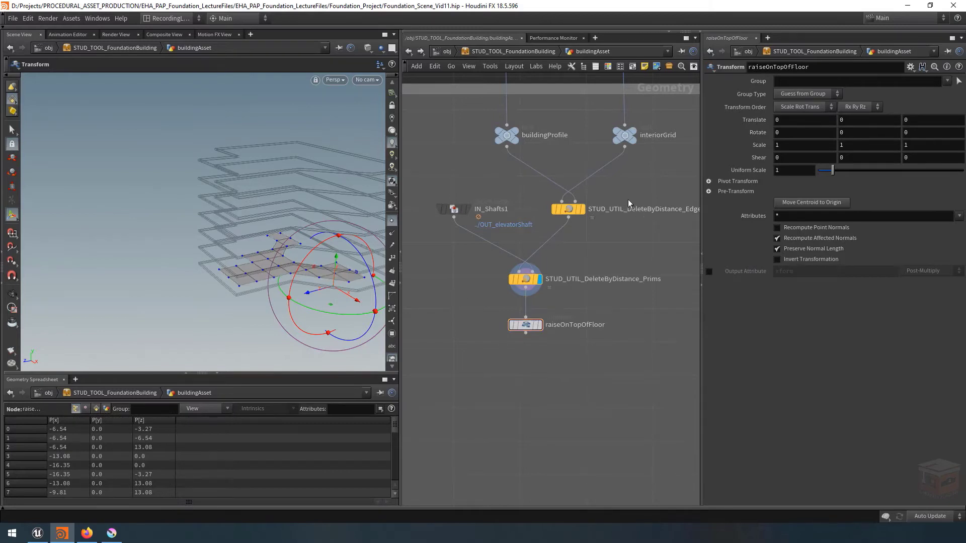
- Open the parameters of the parent STUD_TOOL_FoundationBuilding asset in a separate window and copy its Floor Depth parameter
right_click(488, 55)
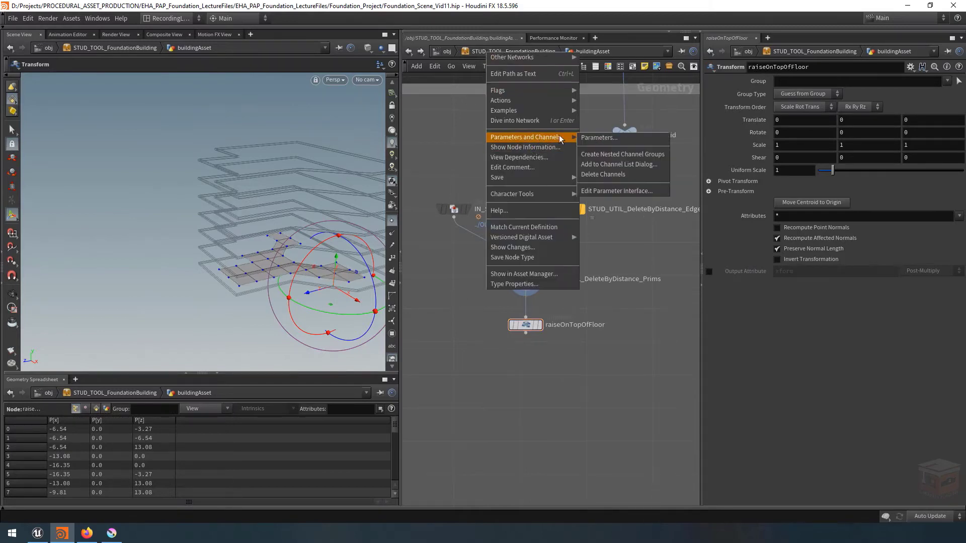
click(589, 136)
drag(643, 3, 271, 146)
click(108, 166)
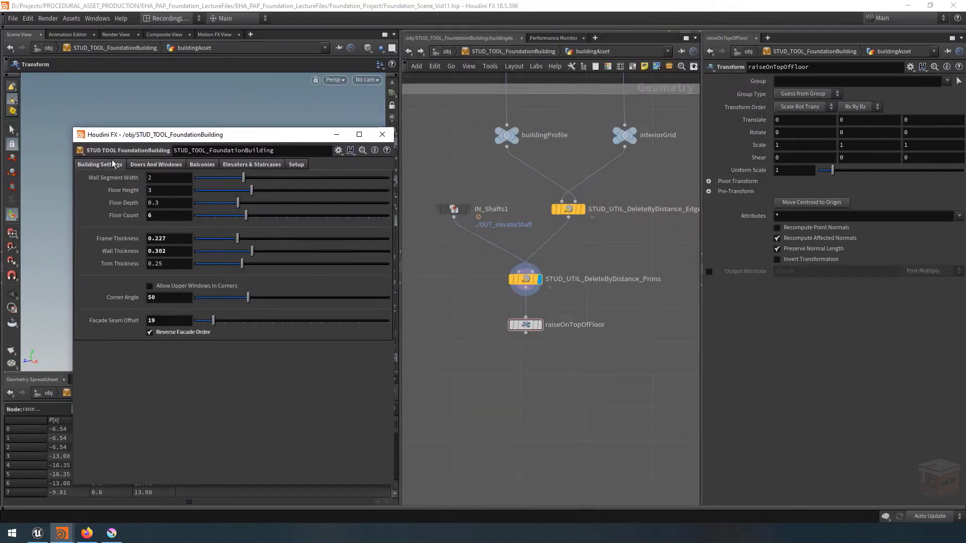
right_click(123, 204)
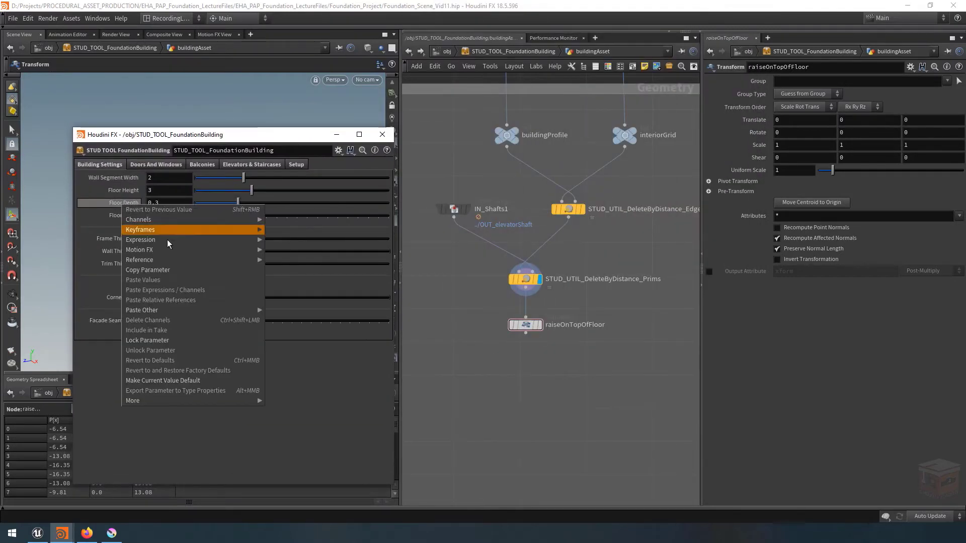
click(187, 270)
- Link the Y Translate of raiseOnTopOfFloor to Floor Depth as a relative reference, then display the node and check the raised grid
drag(292, 137, 838, 309)
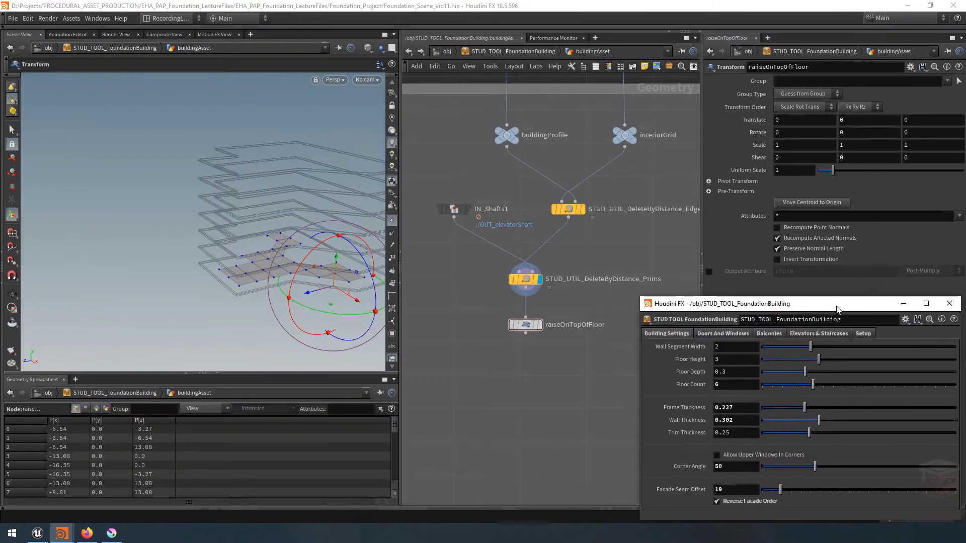
right_click(852, 121)
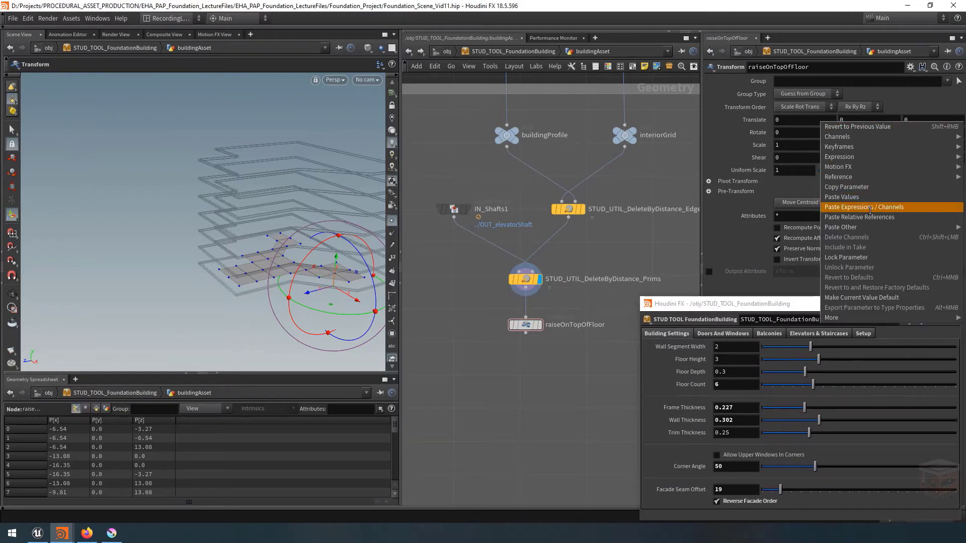
click(869, 215)
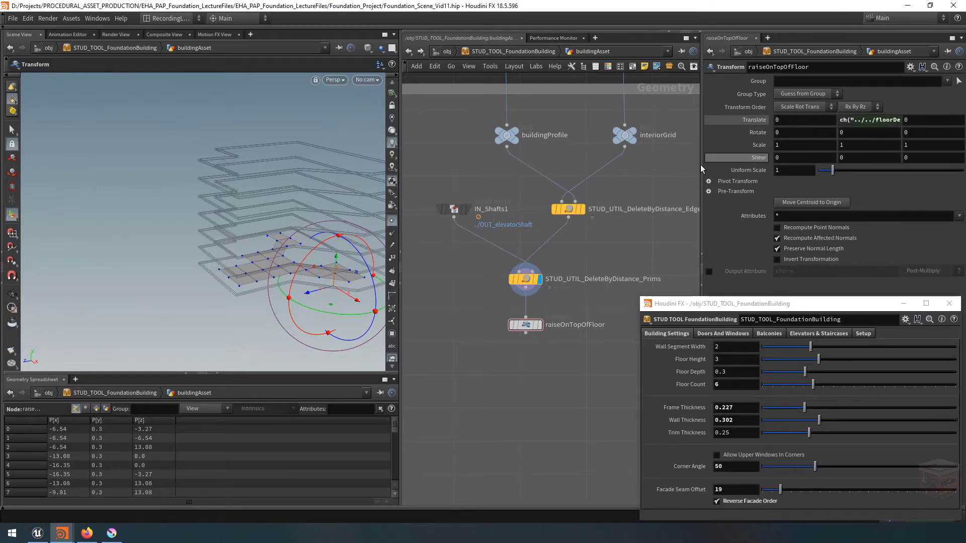
click(540, 326)
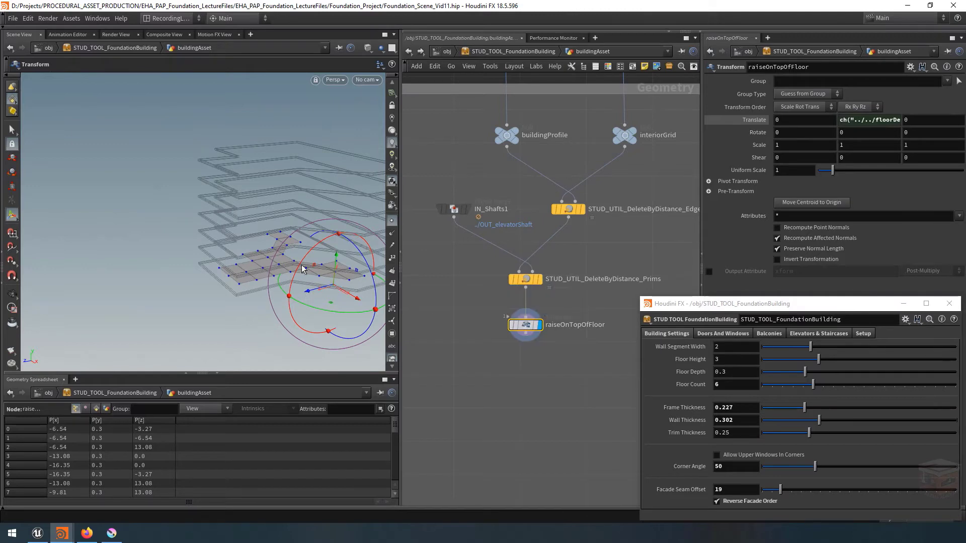
click(14, 295)
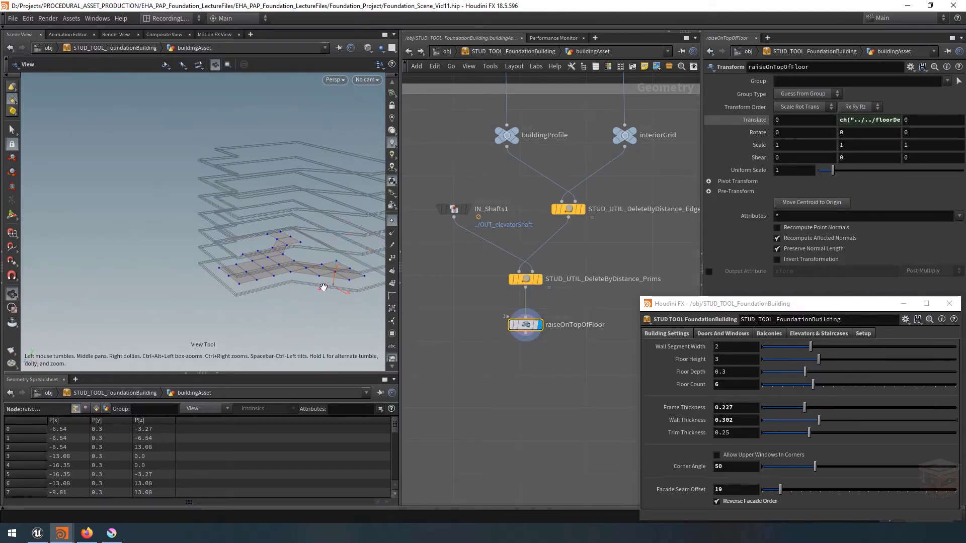
right_drag(322, 278, 451, 272)
mouse_move(261, 283)
mouse_down()
mouse_move(255, 264)
mouse_move(261, 283)
mouse_up()
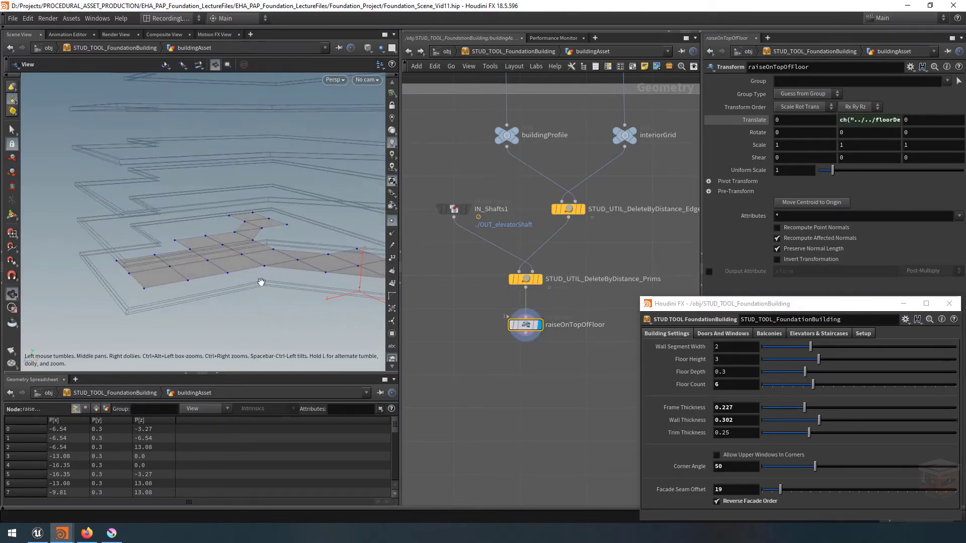
- Add a Copy to Points node below raiseOnTopOfFloor
scroll(561, 395, down, 2)
middle_drag(550, 395, 545, 380)
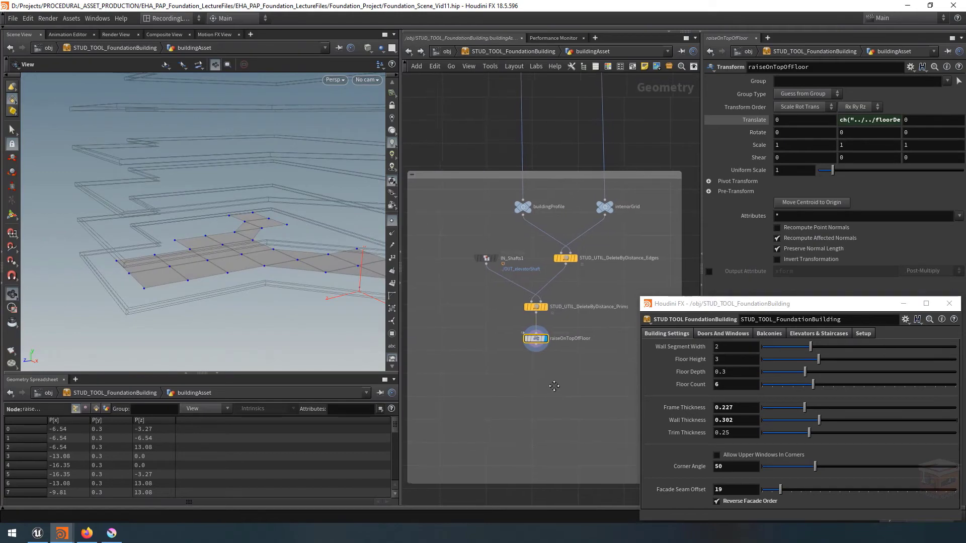
key(Tab)
text(copyto)
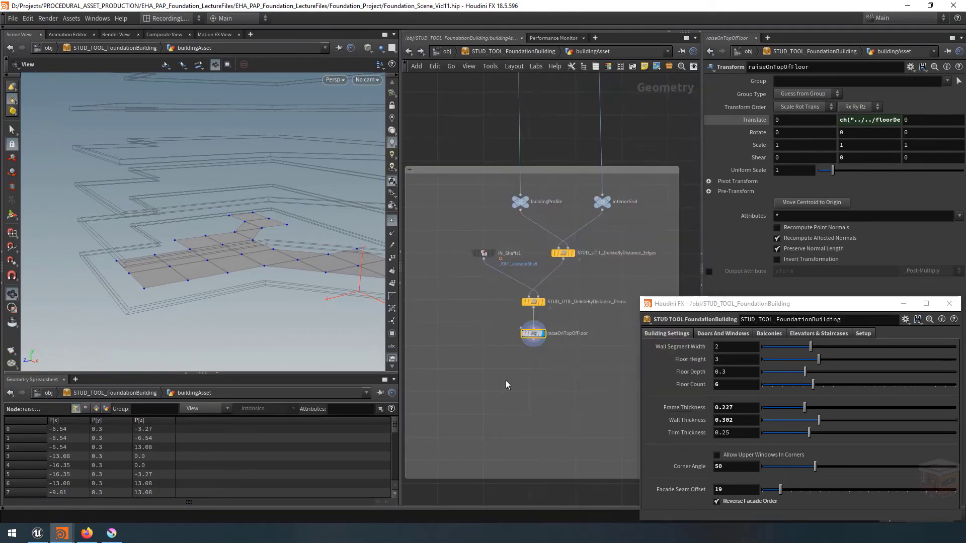
key(Down)
key(Return)
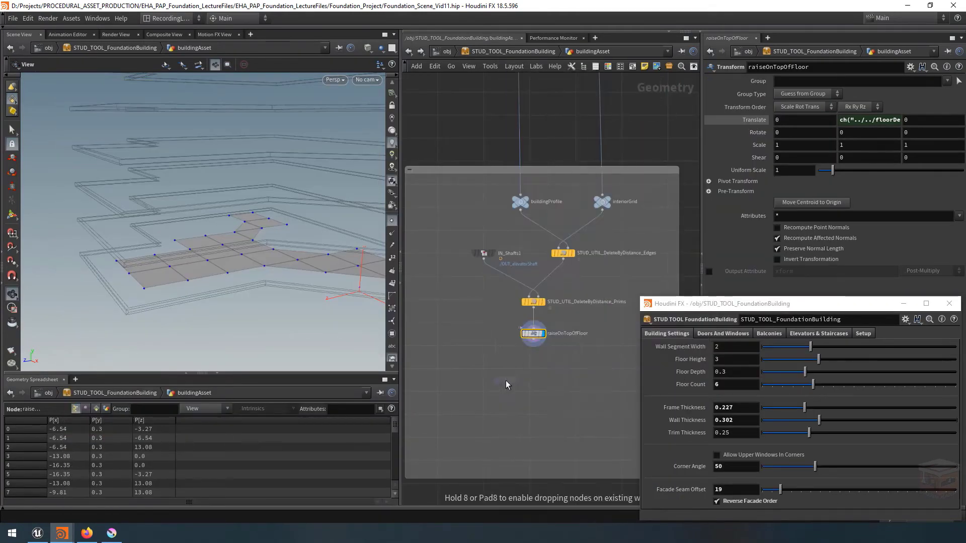
click(509, 370)
scroll(536, 385, up, 3)
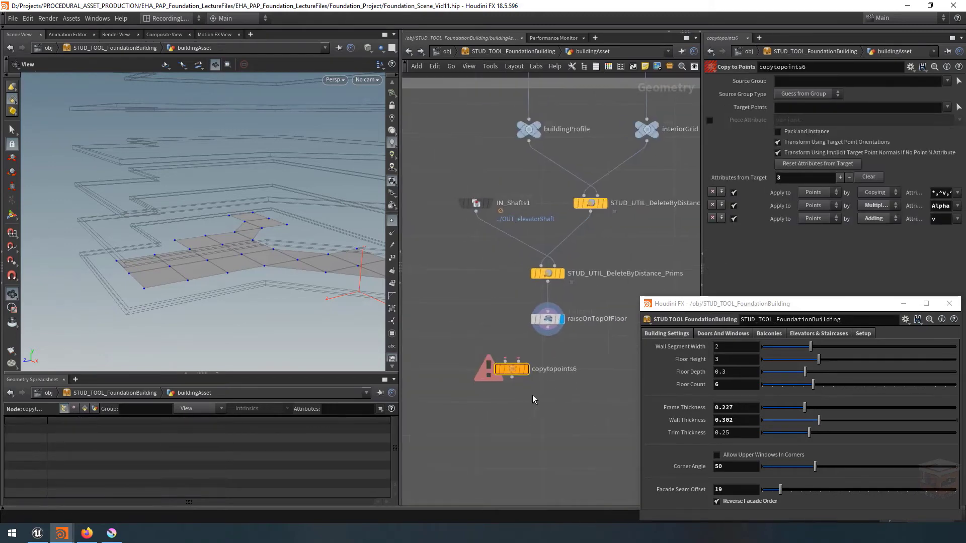
- Rename the Copy to Points node to copytopoints_Pillars and adjust its placement below raiseOnTopOfFloor
double_click(566, 369)
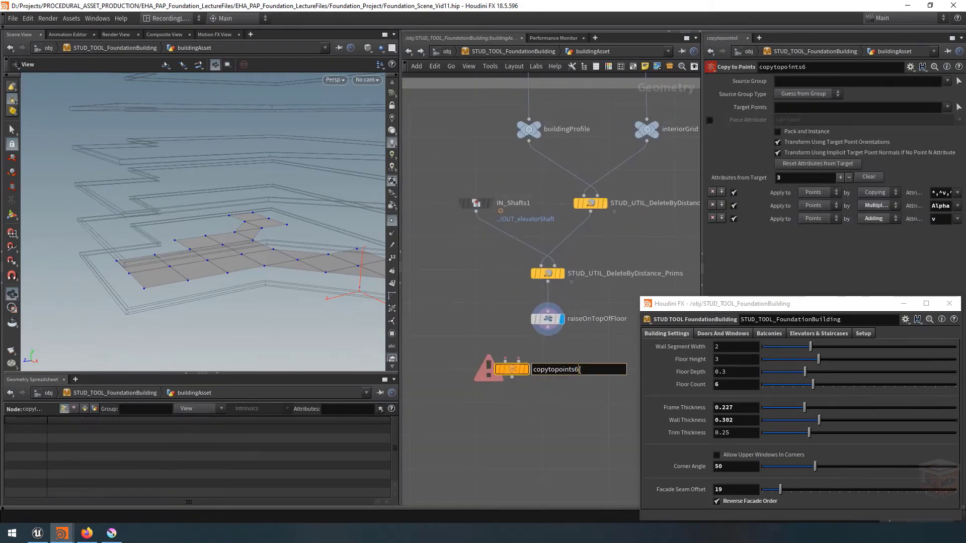
key(BackSpace)
text(_rillars)
key(Return)
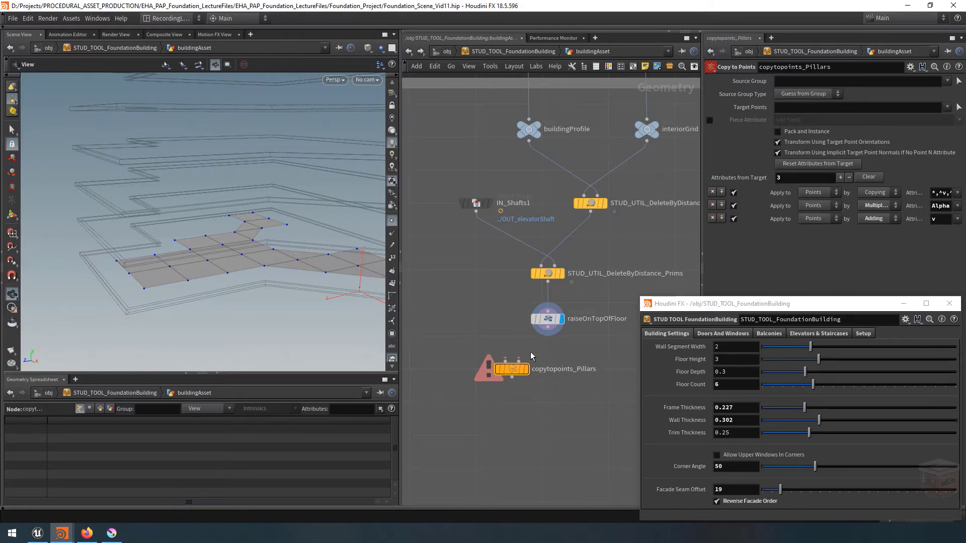
drag(515, 370, 509, 374)
middle_drag(454, 313, 477, 311)
scroll(503, 324, down, 1)
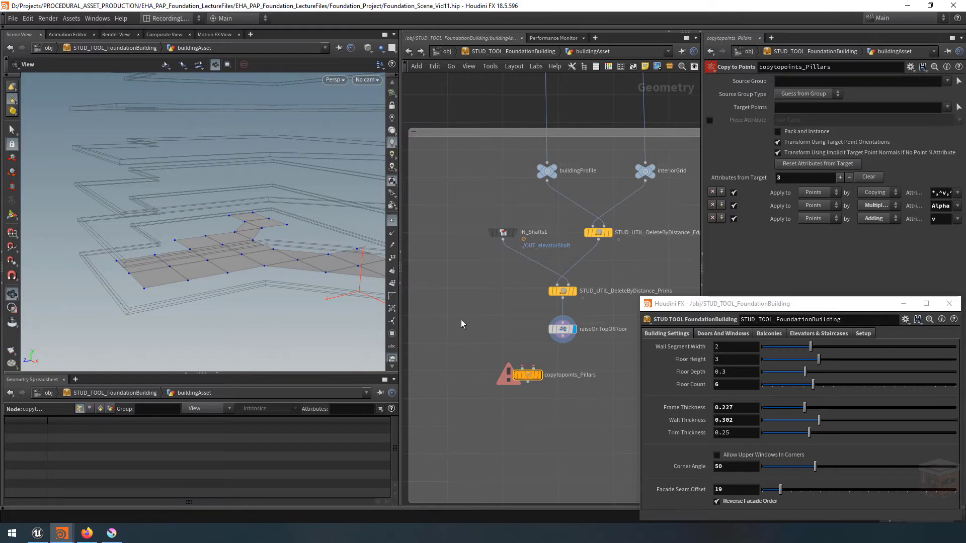
- Check the raised grid against the floors and add a Grid node beside raiseOnTopOfFloor
drag(216, 272, 211, 266)
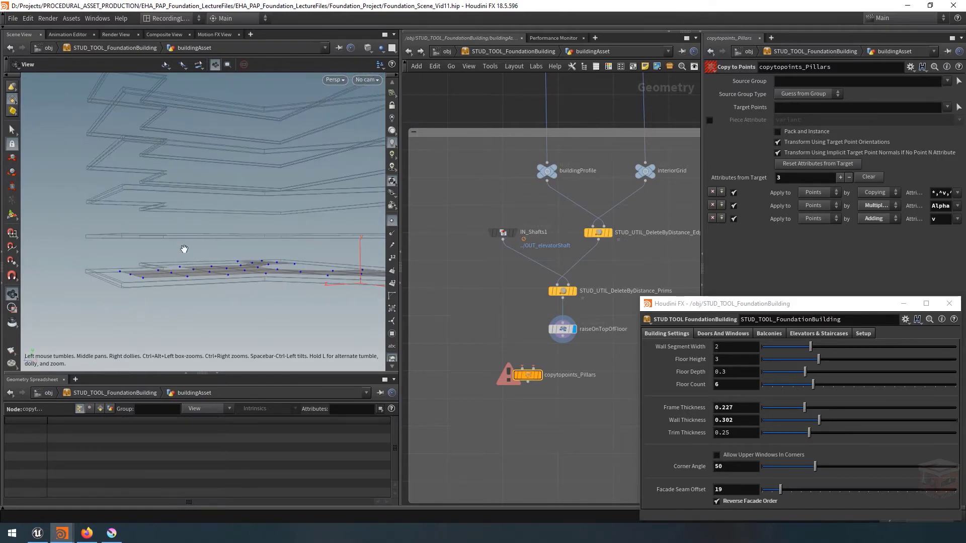
drag(183, 252, 216, 267)
middle_drag(442, 340, 466, 332)
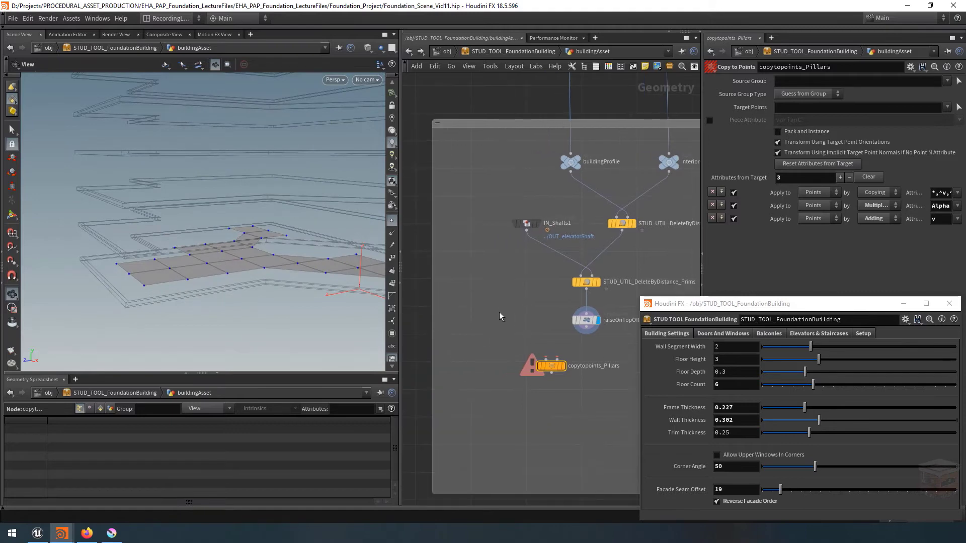
key(Tab)
text(grid)
key(Return)
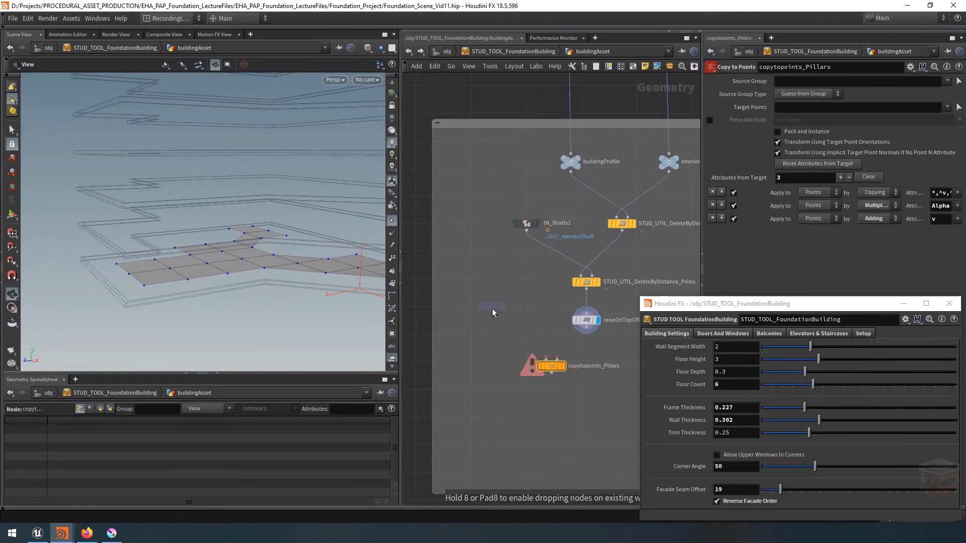
scroll(494, 297, up, 2)
click(480, 322)
scroll(535, 287, up, 3)
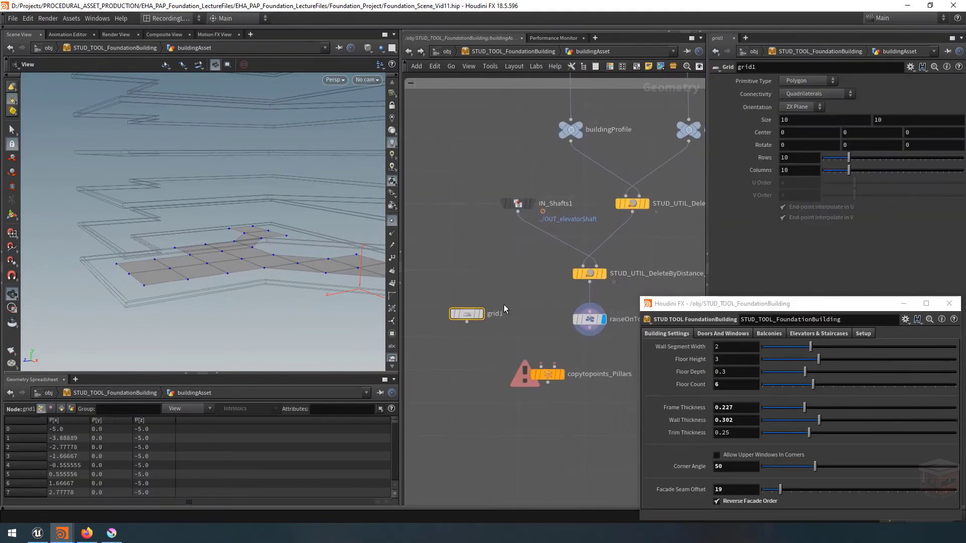
- Rename the Grid node to pillarTemplate
click(494, 316)
text(p)
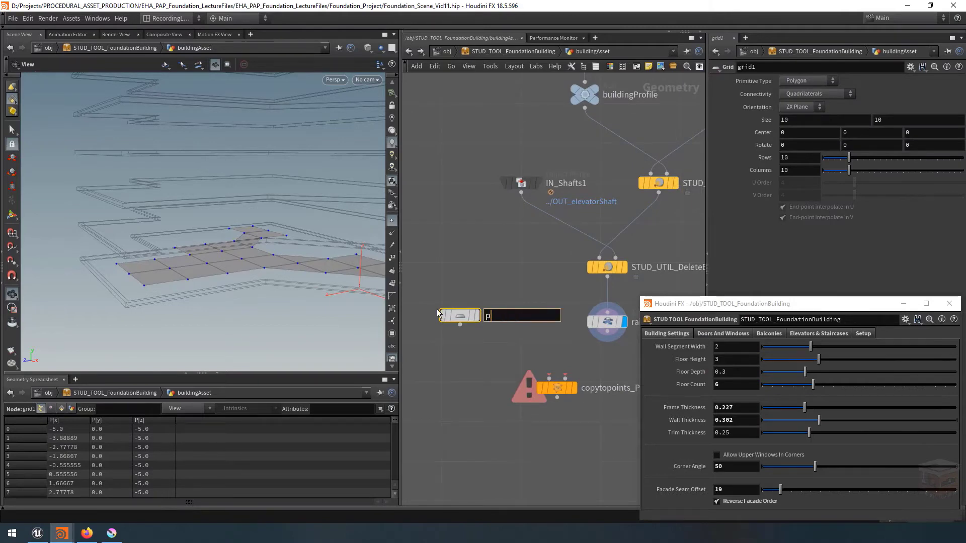
text(illarTemplate)
key(Return)
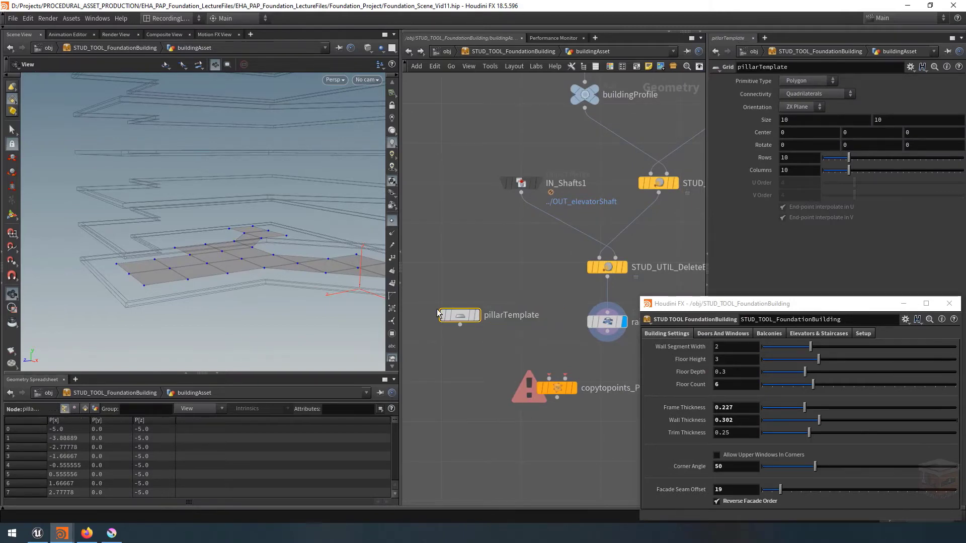
- Add a PolyExtrude node fed by pillarTemplate and display its output
middle_drag(455, 366, 455, 352)
key(Tab)
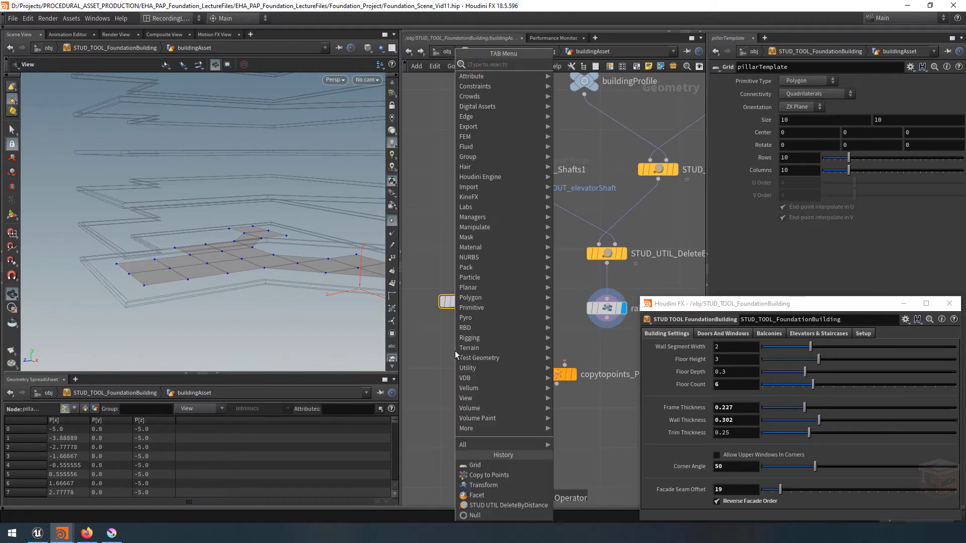
text(polye)
key(Return)
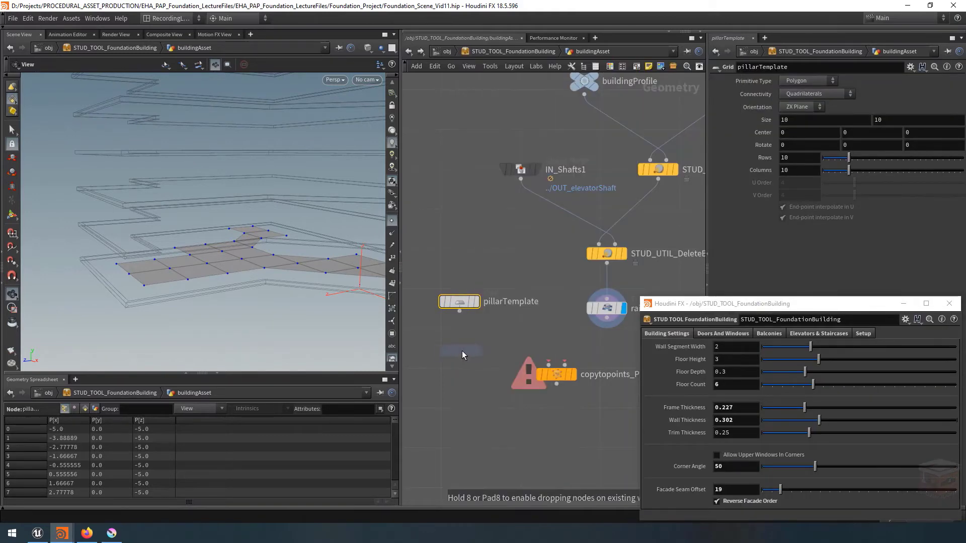
click(462, 351)
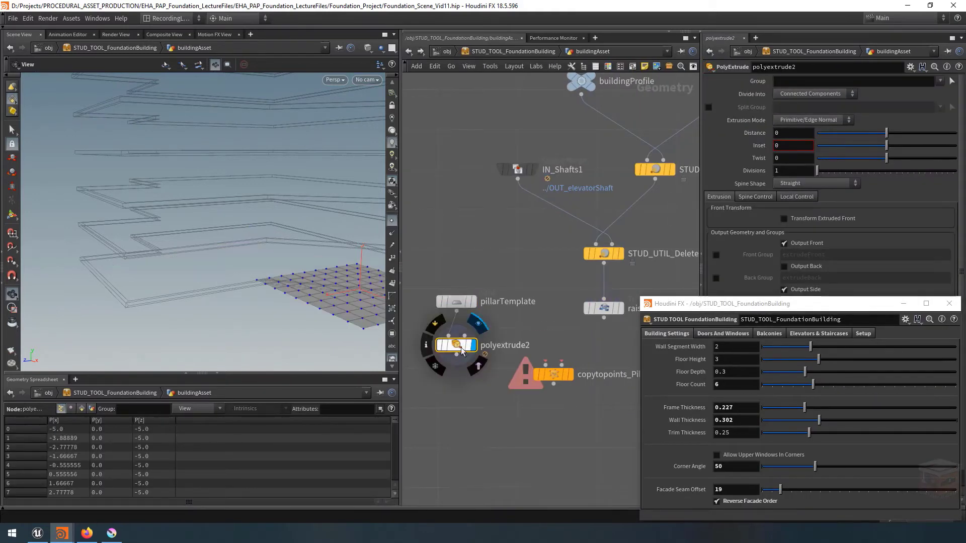
drag(295, 270, 333, 285)
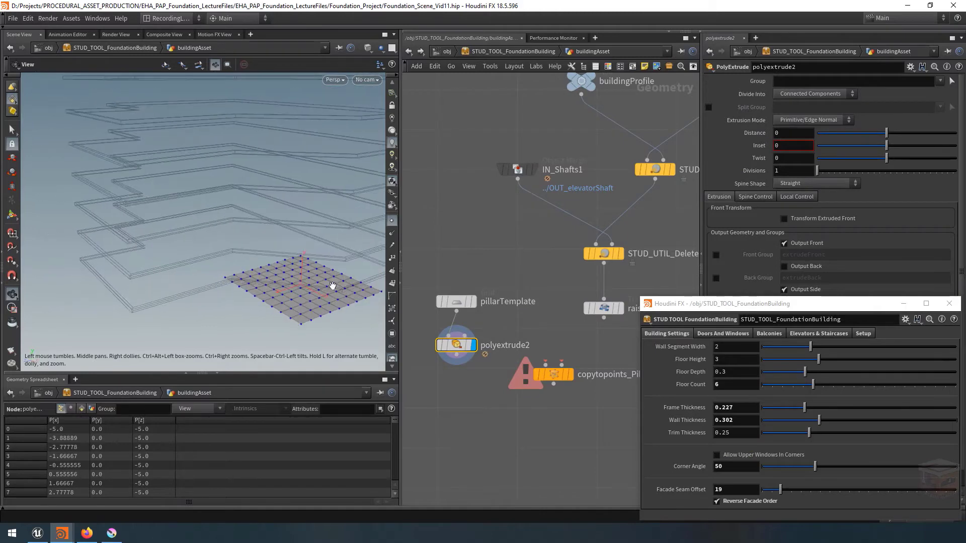
- Move the pillarTemplate and PolyExtrude nodes together higher above copytopoints_Pillars, then select only the PolyExtrude
middle_drag(562, 332, 547, 314)
scroll(531, 303, down, 2)
drag(500, 261, 457, 333)
drag(454, 323, 453, 298)
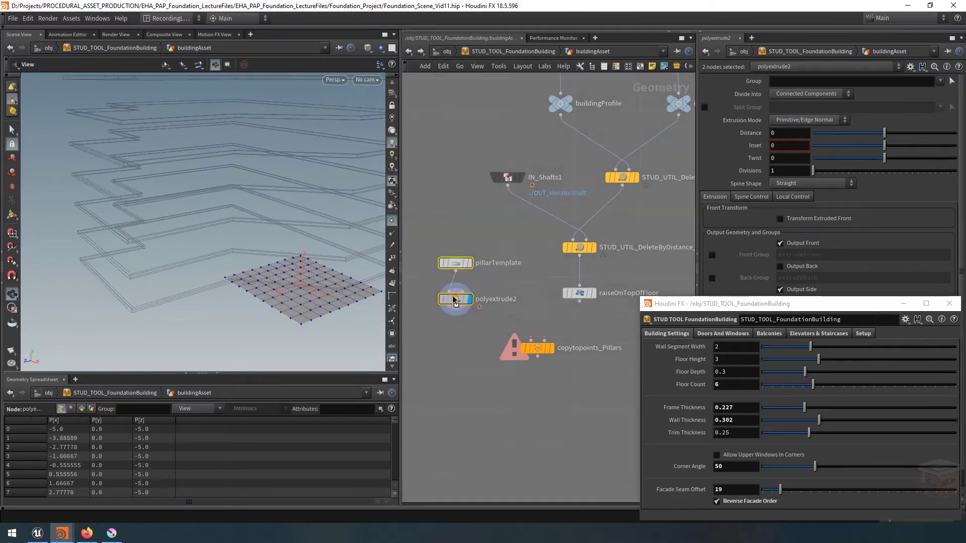
click(454, 301)
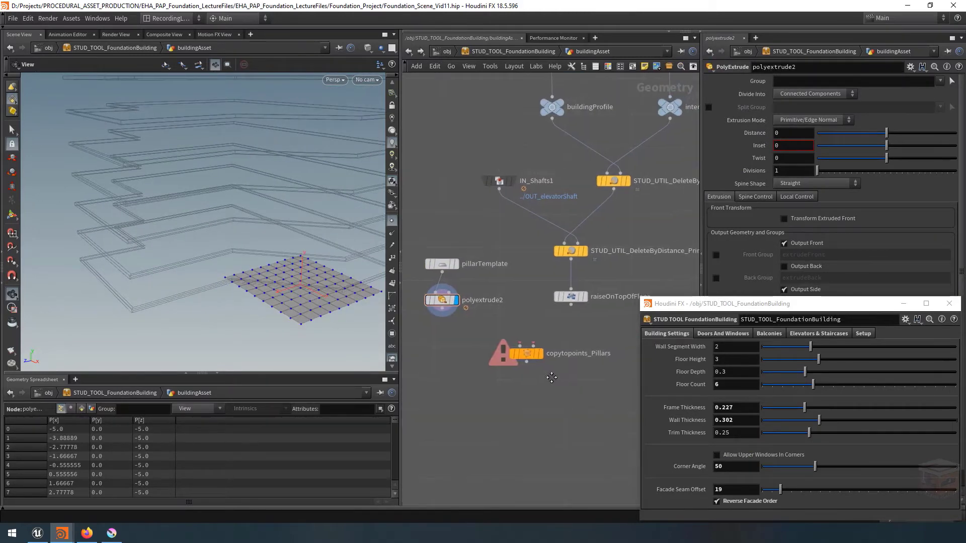
- Wire the PolyExtrude and raiseOnTopOfFloor nodes into copytopoints_Pillars as source geometry and target points, and display the copied result
middle_drag(552, 377, 551, 378)
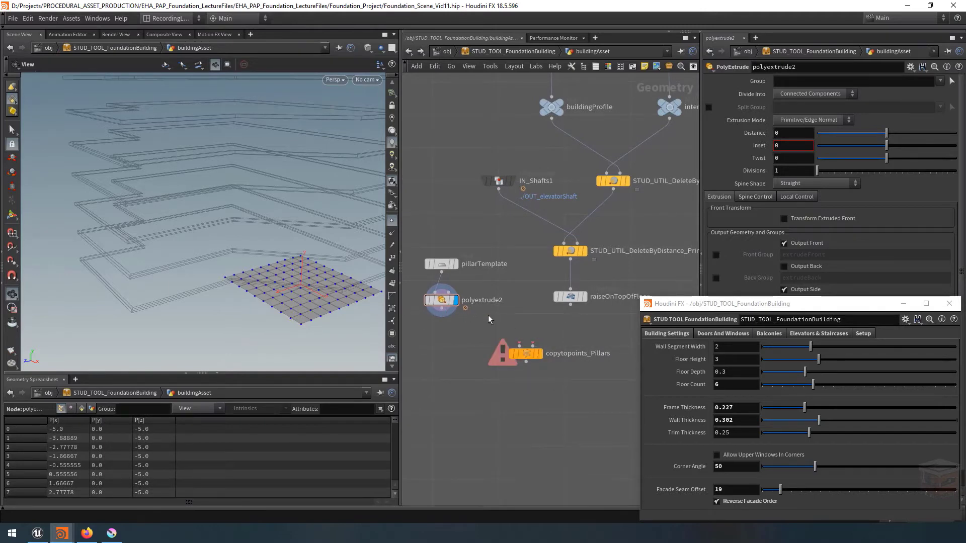
click(534, 345)
click(581, 316)
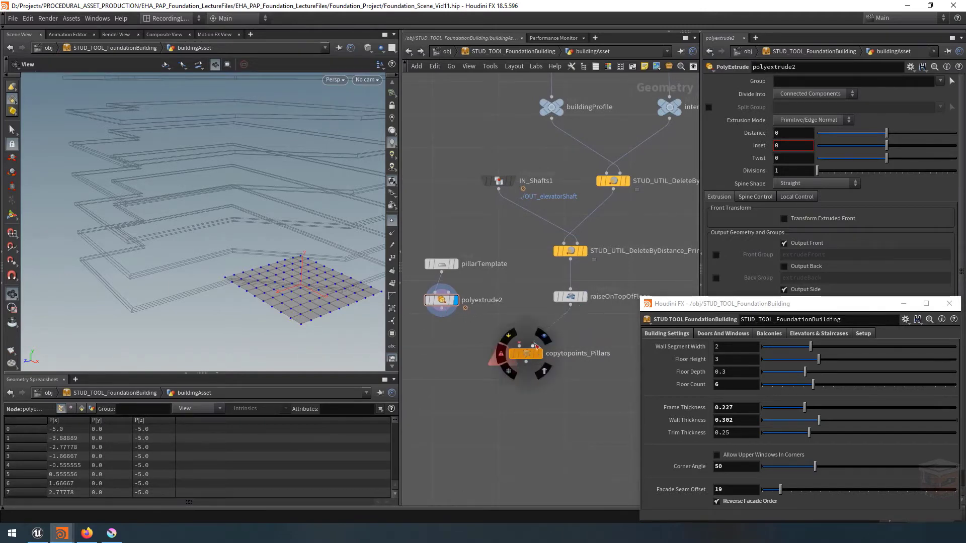
click(540, 353)
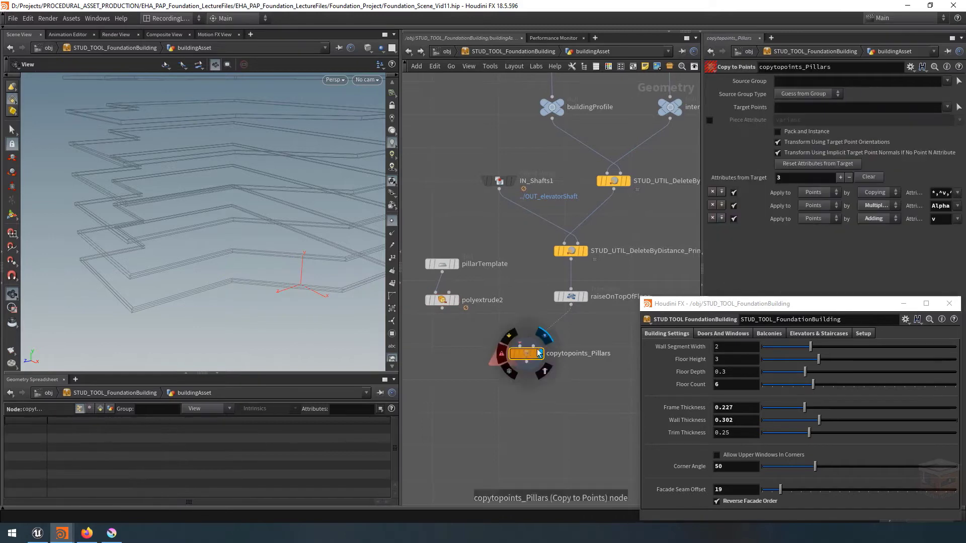
click(526, 354)
click(442, 309)
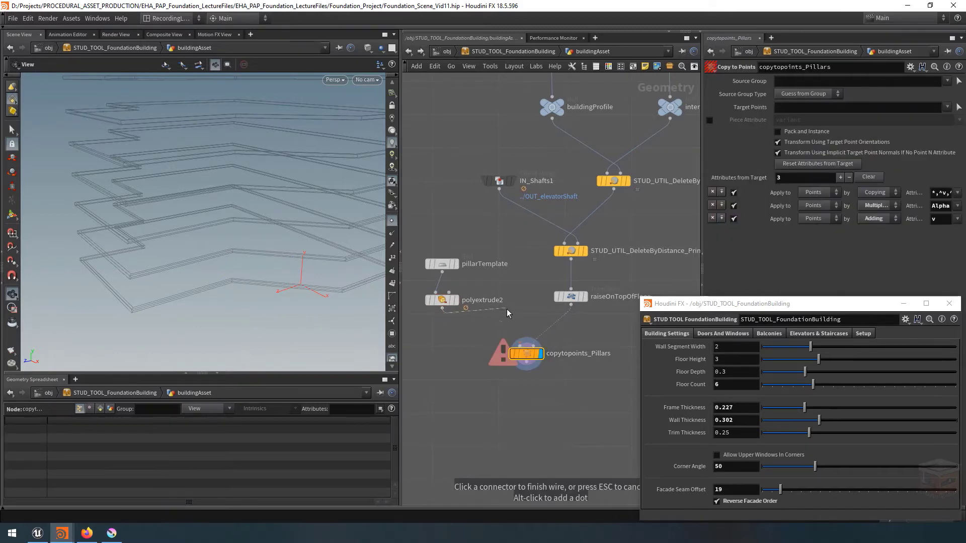
click(520, 347)
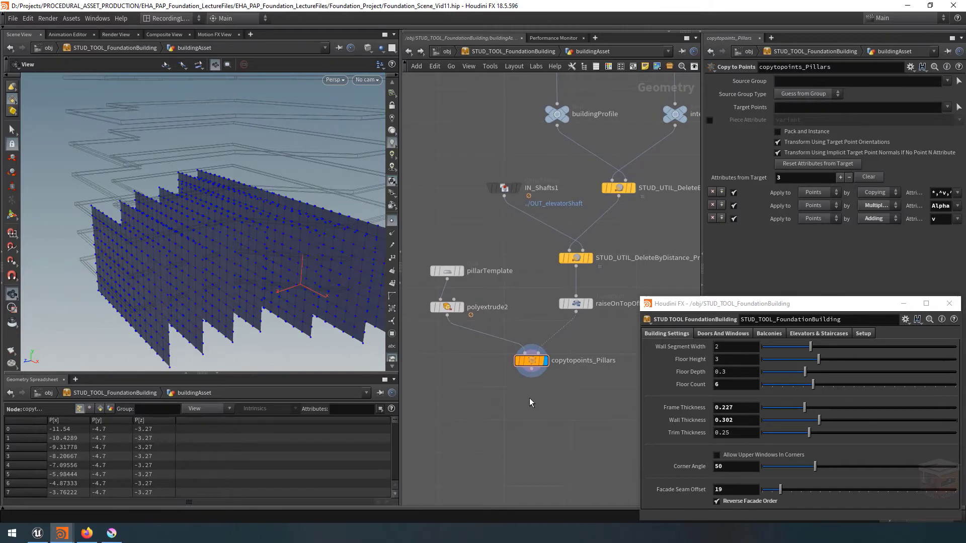
- Move pillarTemplate, PolyExtrude and copytopoints_Pillars lower together to make room beneath raiseOnTopOfFloor
drag(432, 239, 524, 391)
click(584, 361)
scroll(577, 364, down, 1)
middle_drag(574, 361, 563, 356)
scroll(563, 354, up, 1)
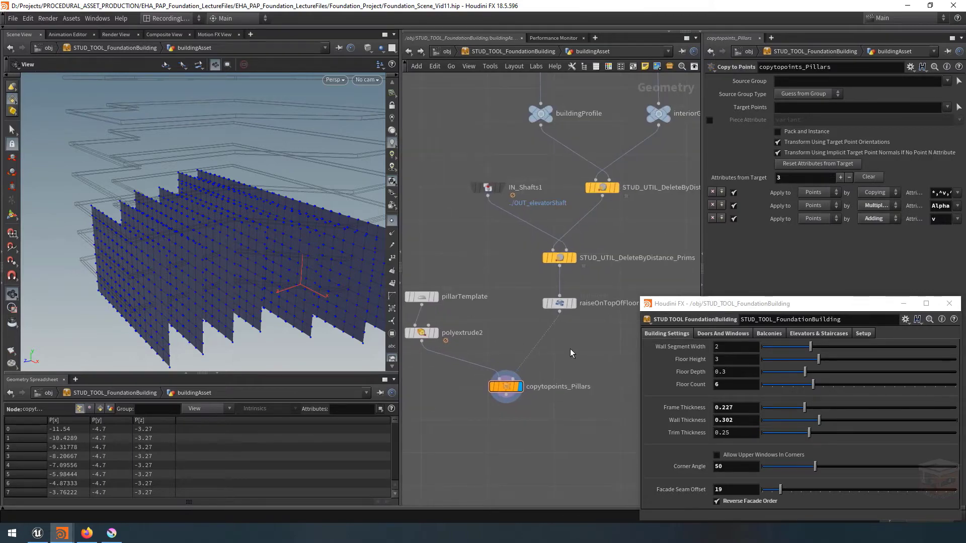
- Add an Attribute Wrangle node and insert it between raiseOnTopOfFloor and copytopoints_Pillars
key(Tab)
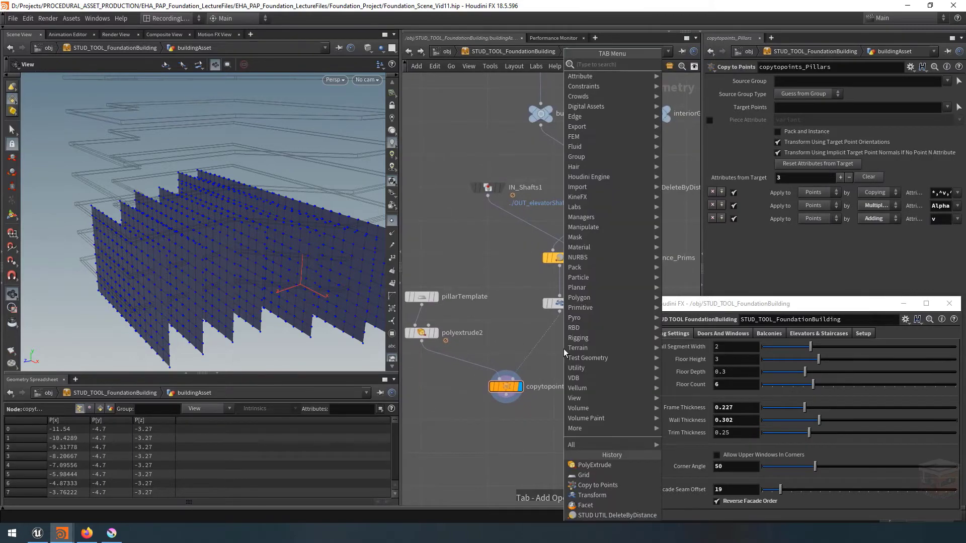
text(attribwrangl)
key(Return)
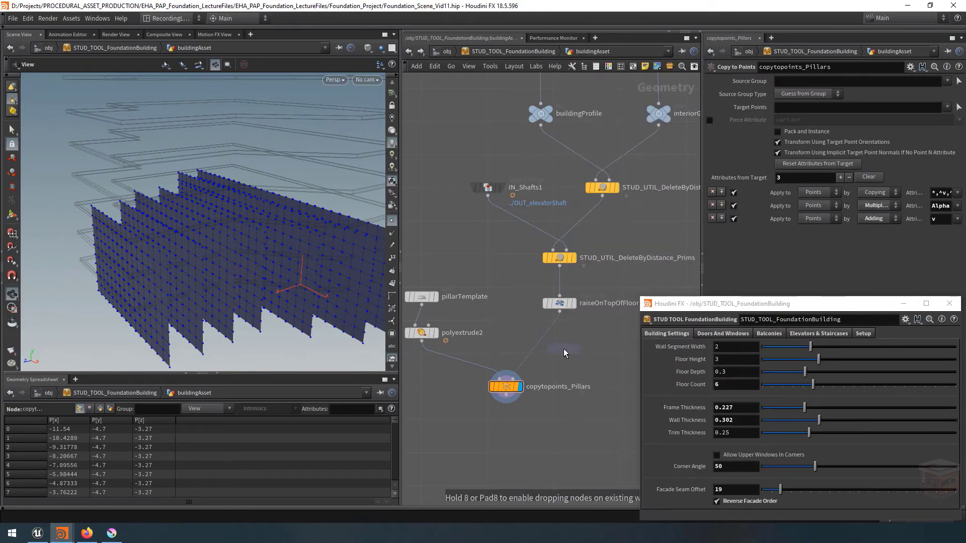
click(564, 349)
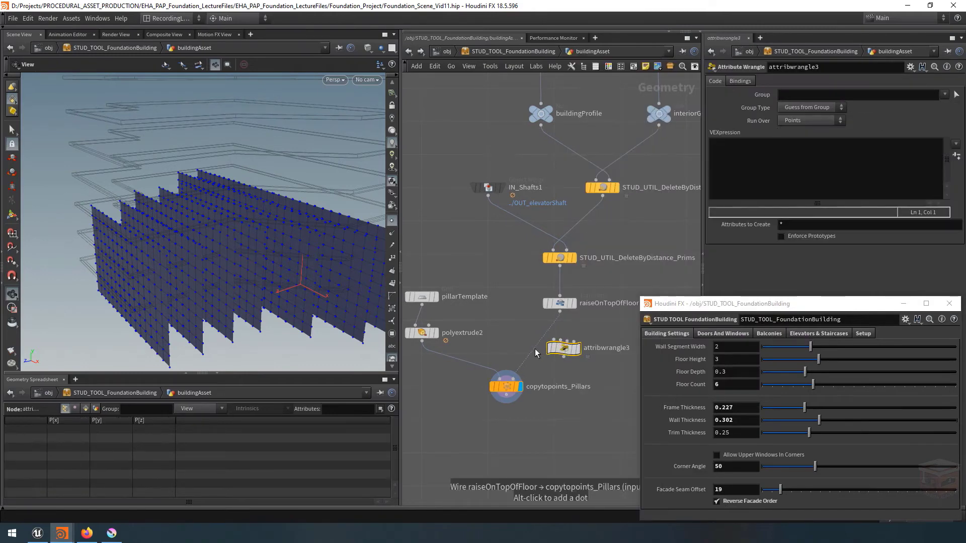
drag(534, 351, 560, 358)
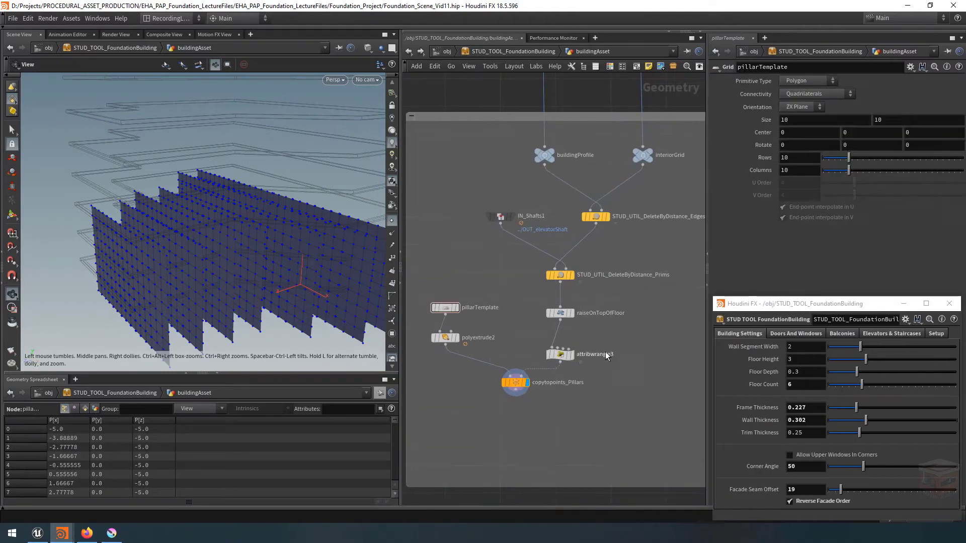
- Rename the Attribute Wrangle node to setNormals
double_click(605, 353)
drag(630, 354, 463, 346)
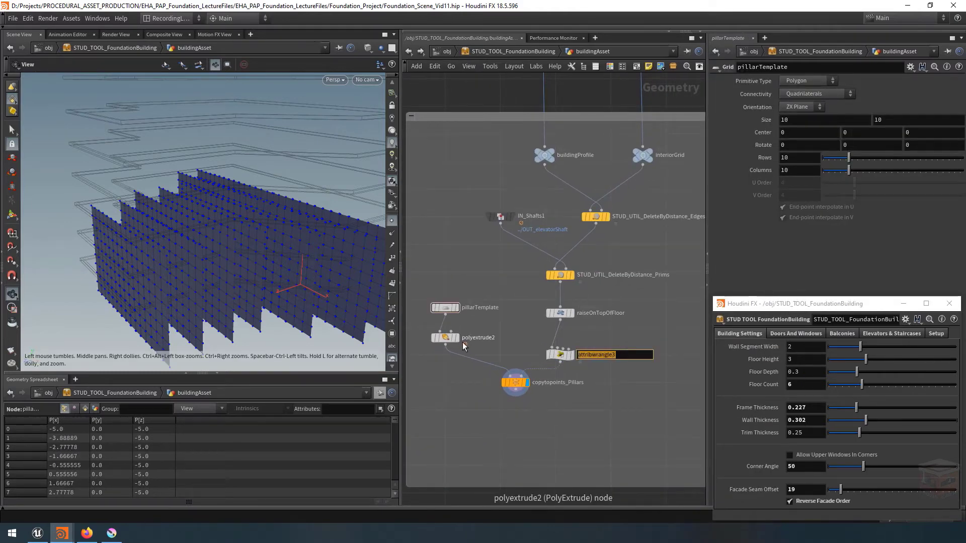
text(setNormals)
key(Return)
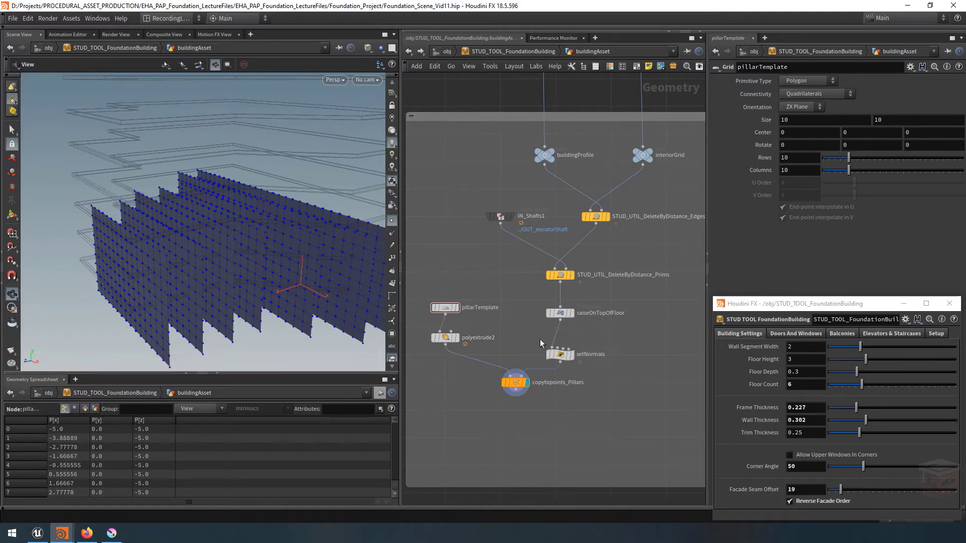
- Give setNormals the VEX line v@N = {1,0,0}; for a fixed forward orientation, with the parameter pane widened
click(560, 355)
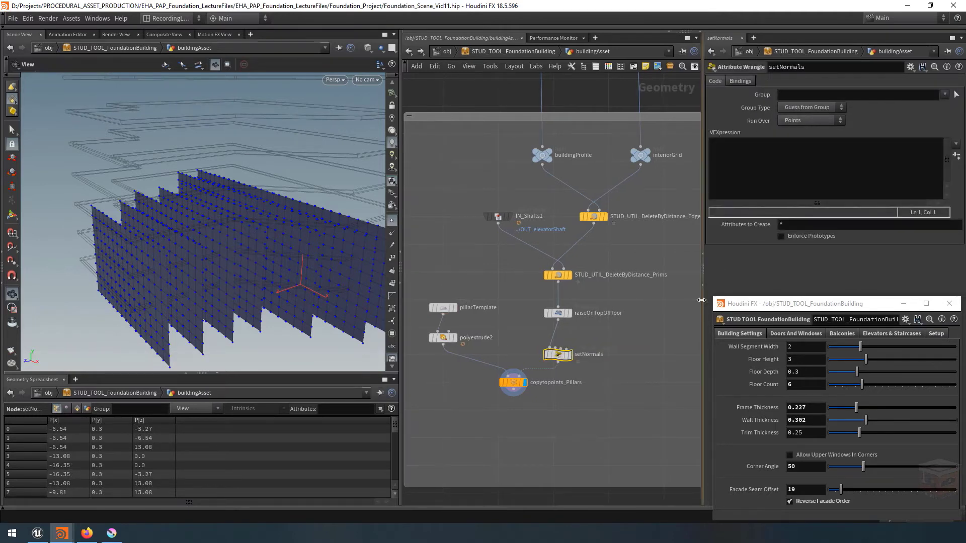
drag(705, 273, 655, 273)
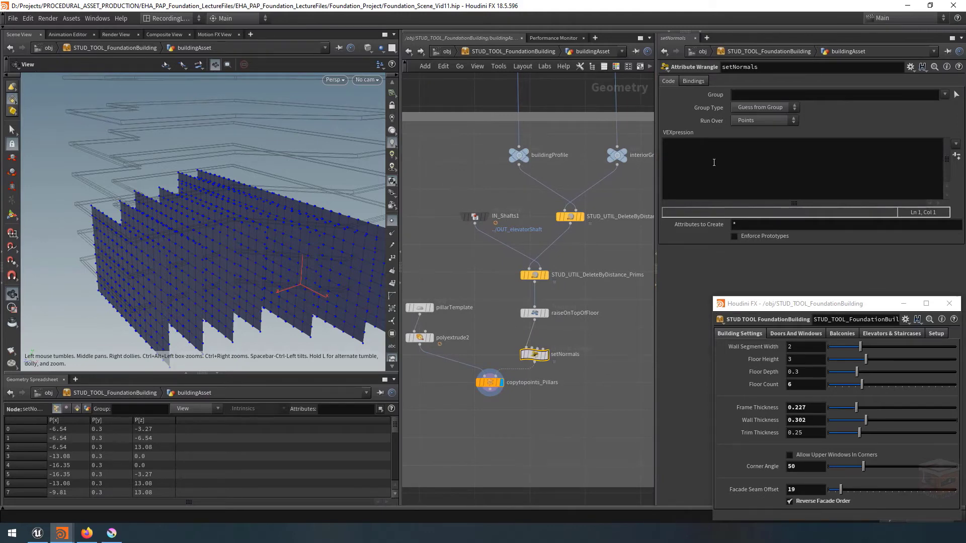
click(680, 162)
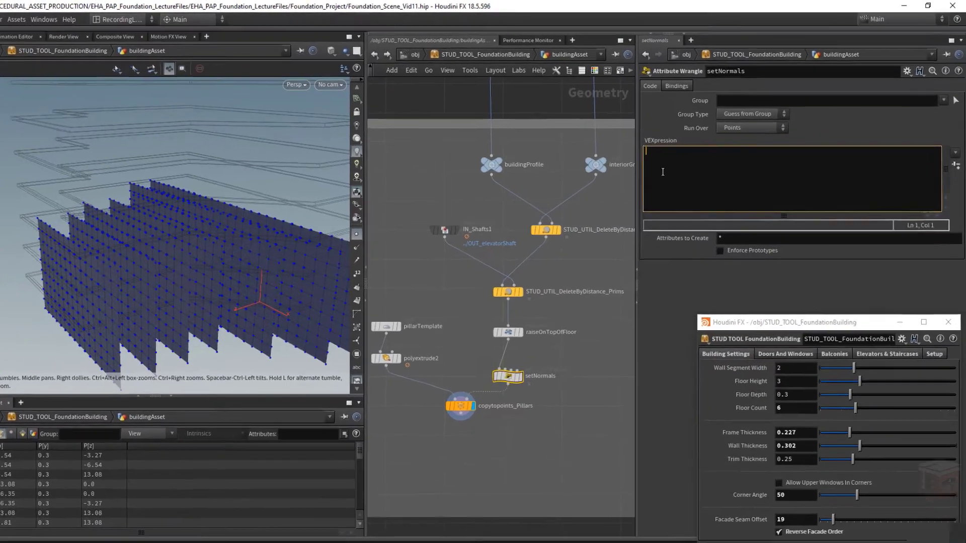
text(v)
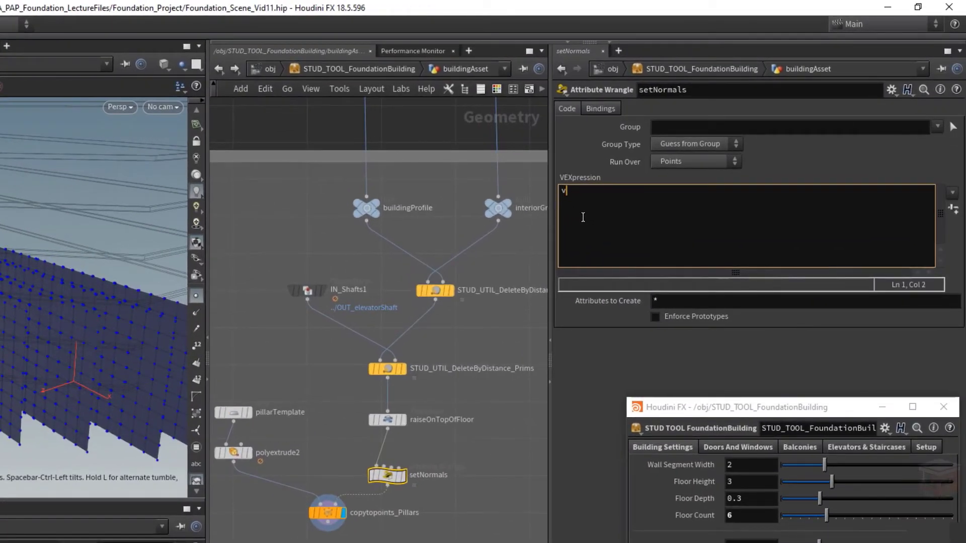
text(@N =)
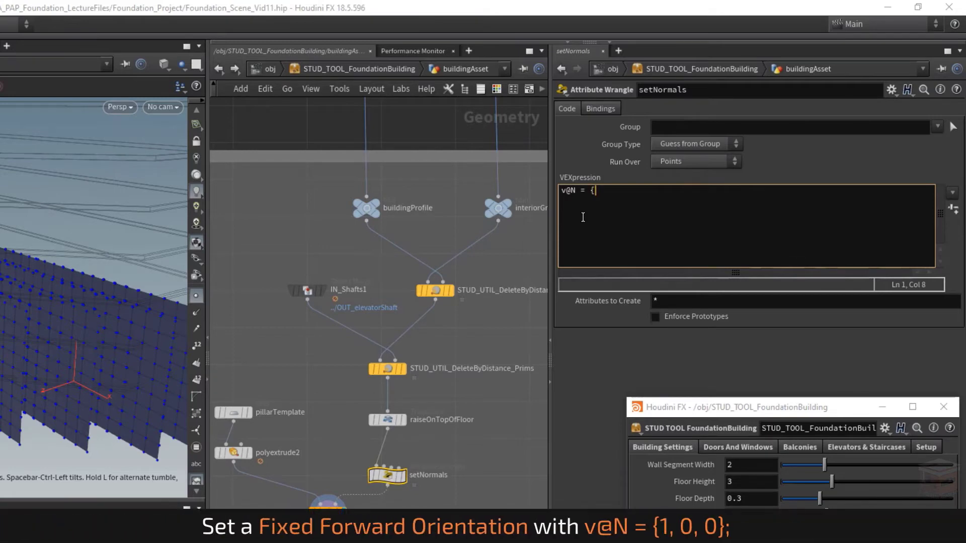
text({})
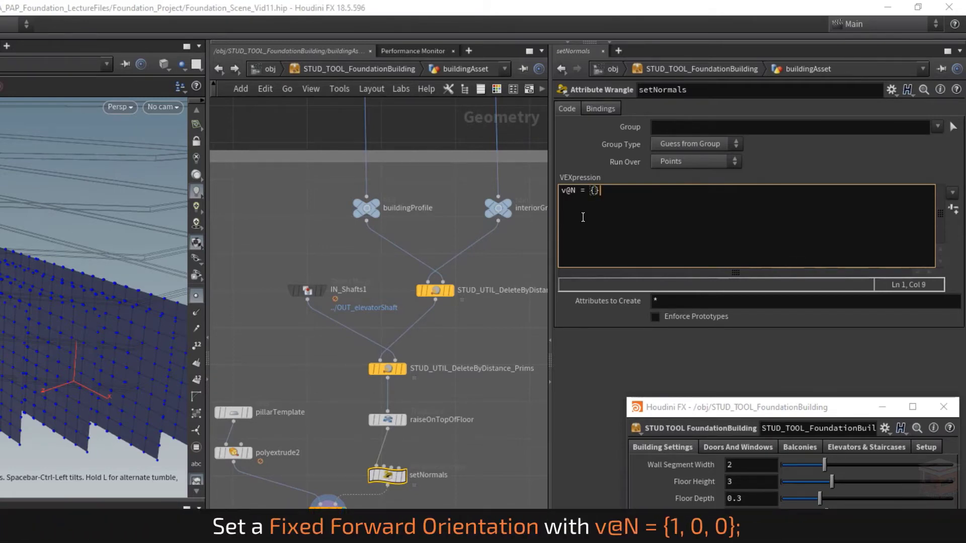
text(;)
key(Left)
key(Left)
text(1,0,0)
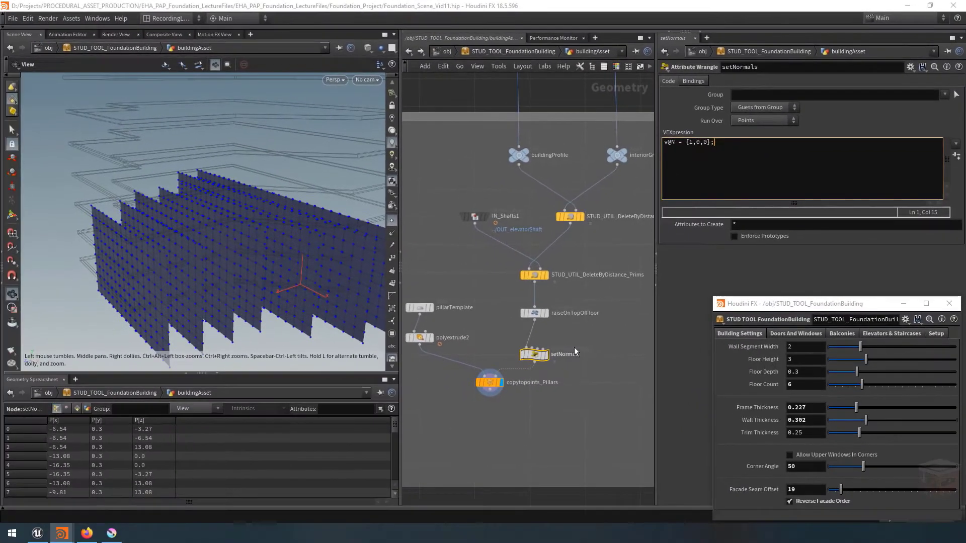
click(605, 333)
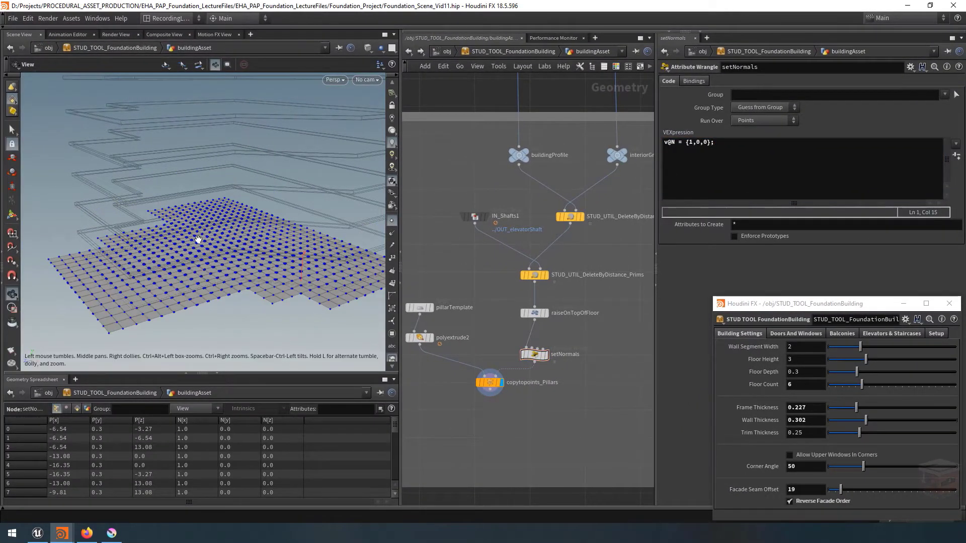
mouse_move(241, 257)
mouse_down()
mouse_move(249, 259)
mouse_move(240, 261)
mouse_up()
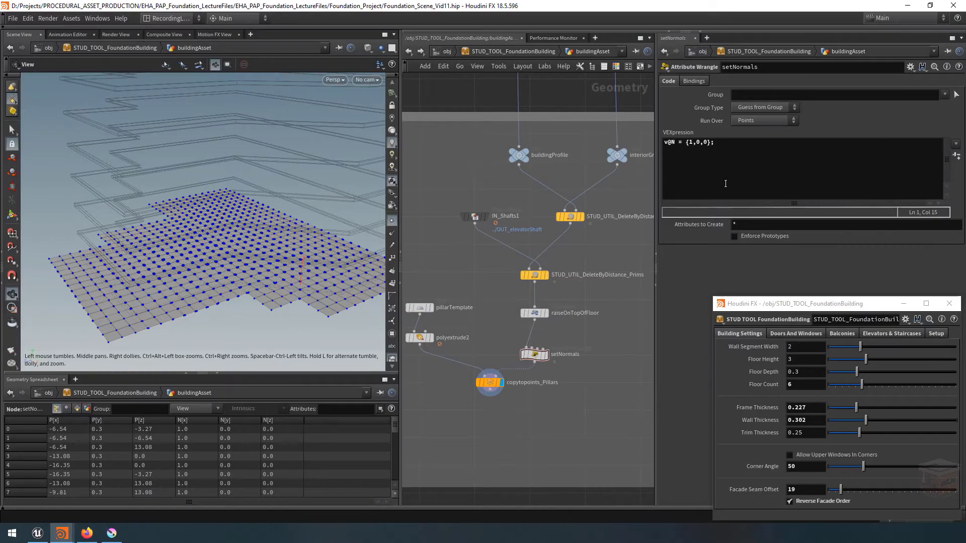
- Add a second VEX line, v@up = {0,1,0};, to setNormals and check the up values in the spreadsheet
click(762, 146)
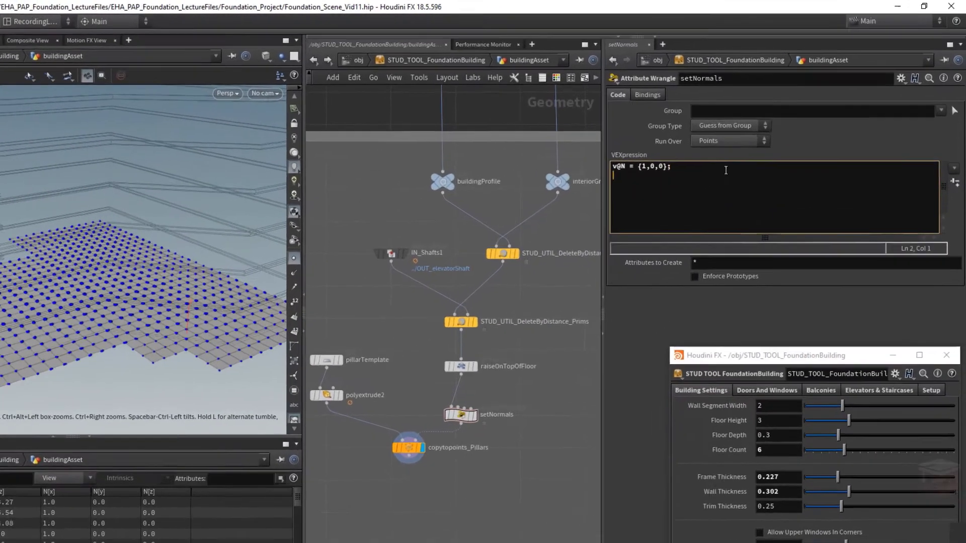
key(Return)
text(v@u)
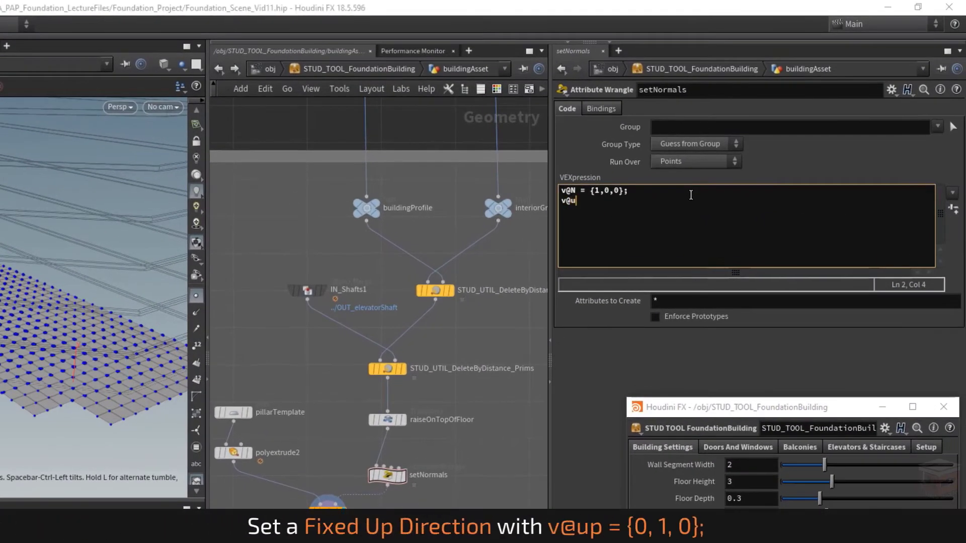
text(p )
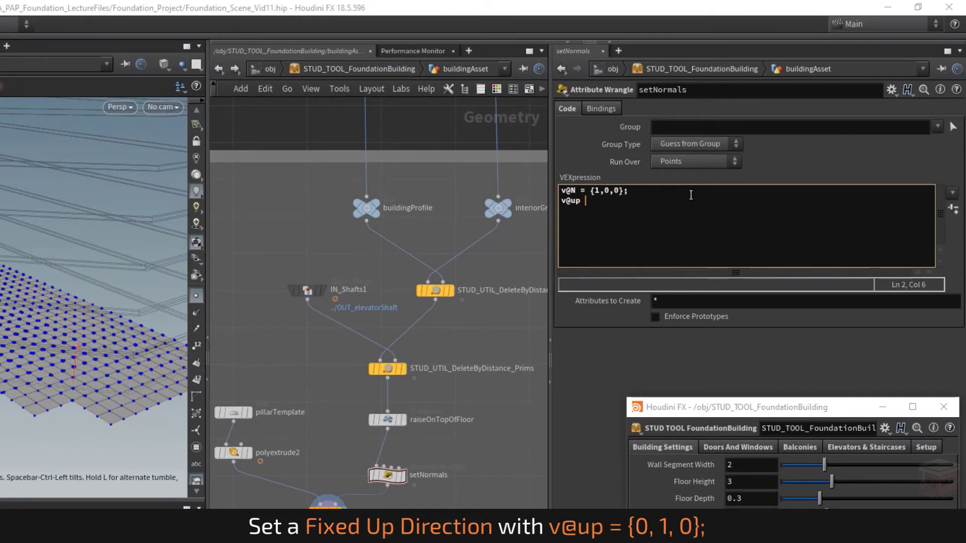
text(= {0)
text(,1,0})
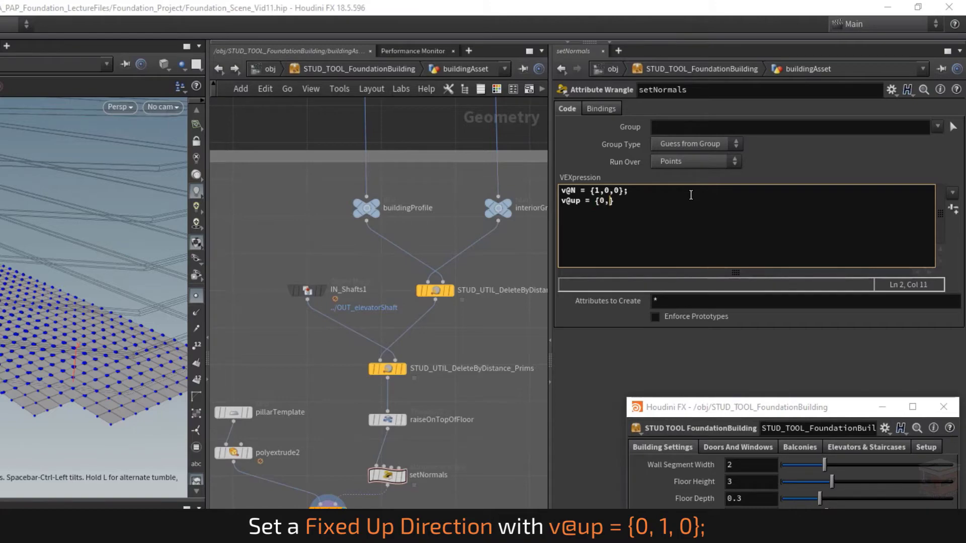
text(;)
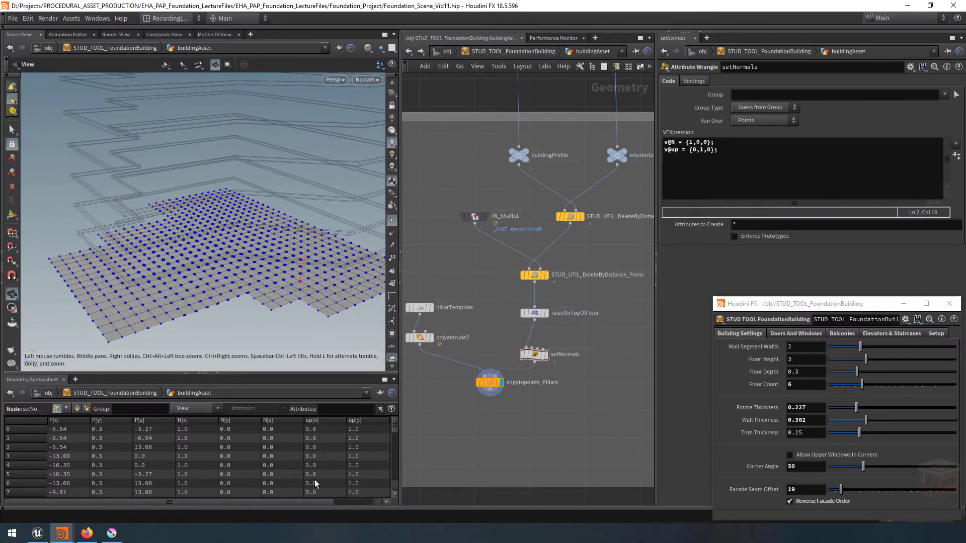
scroll(294, 503, right, 1)
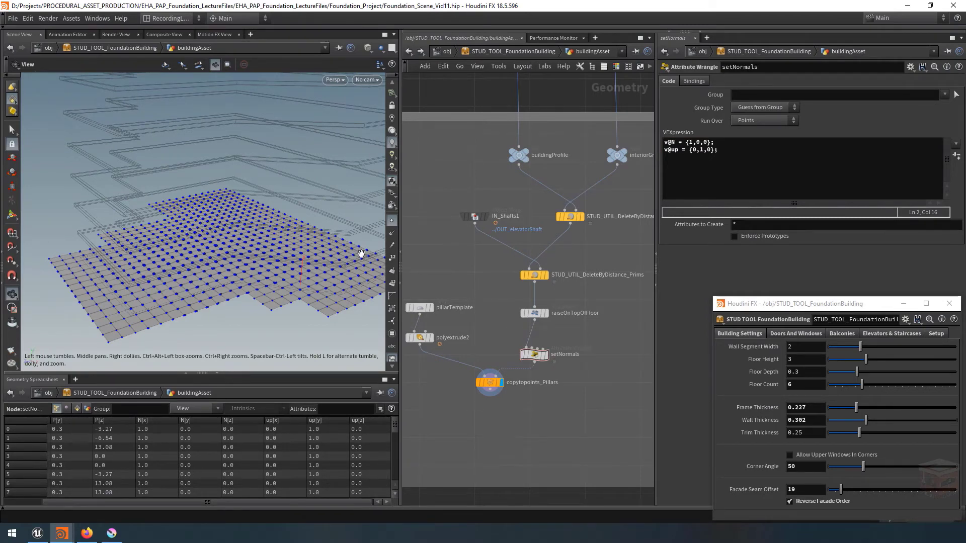
- Add a third VEX line, f@pscale = 1;, to setNormals for a uniform scale
click(730, 151)
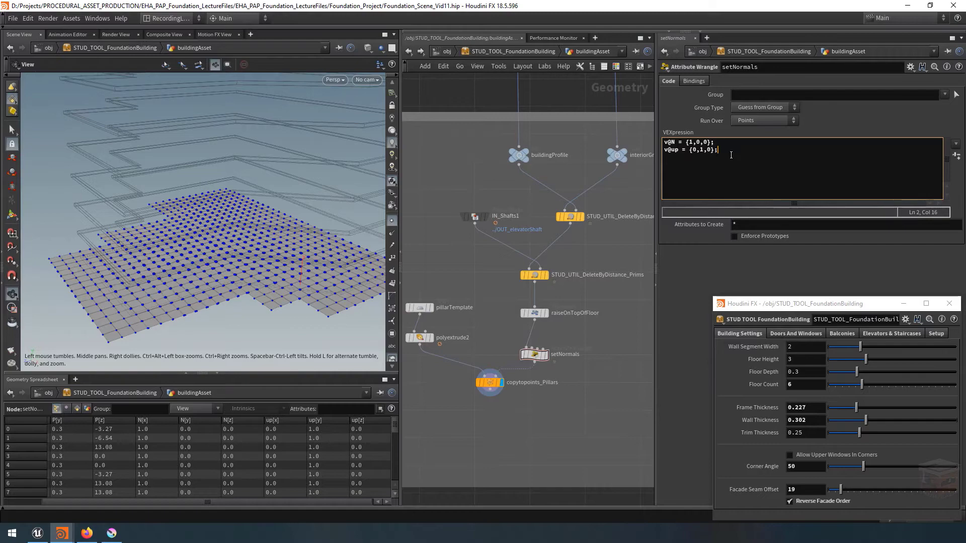
key(Return)
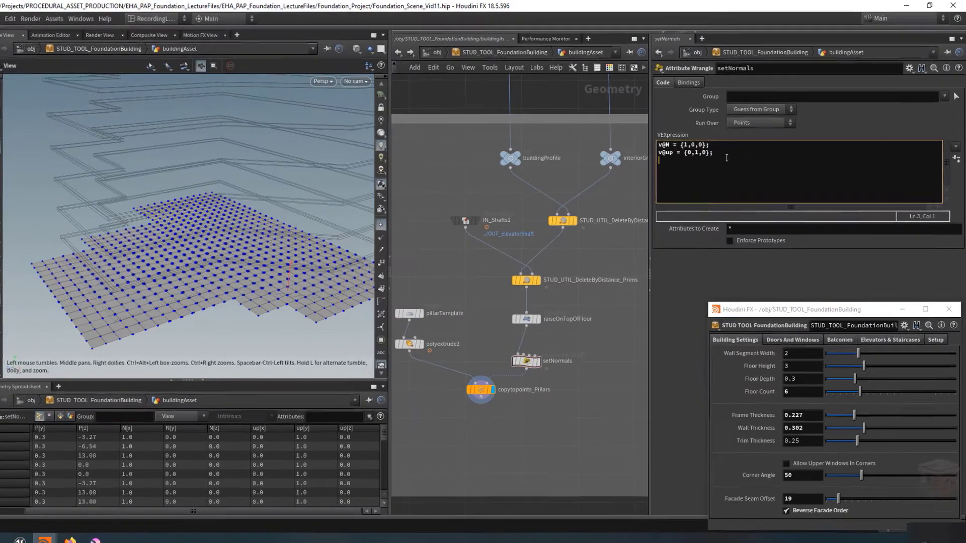
text(f@)
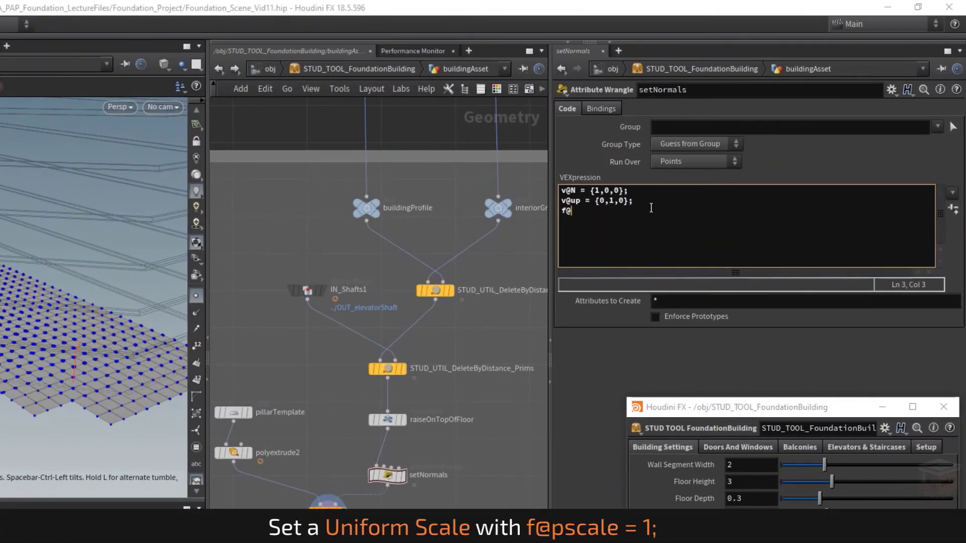
text(pscale = 1)
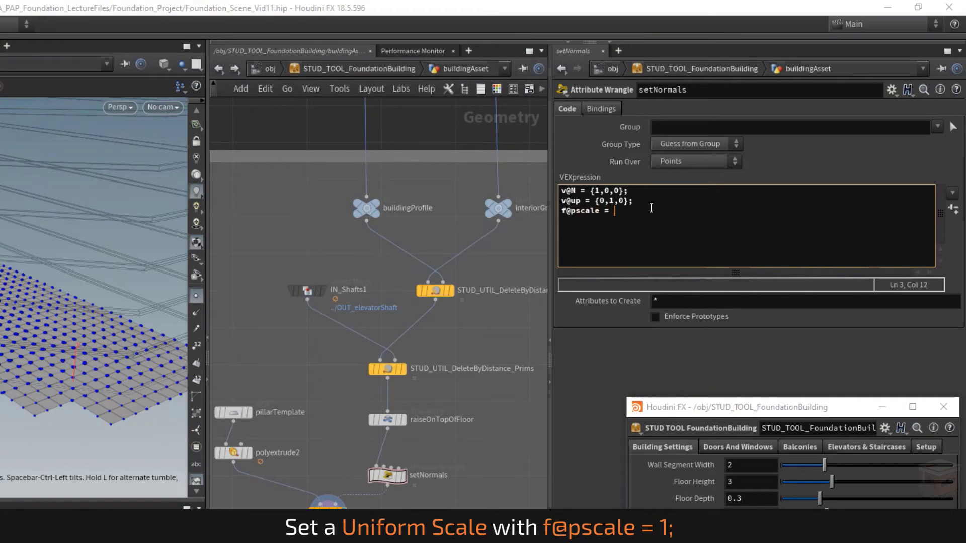
text(;)
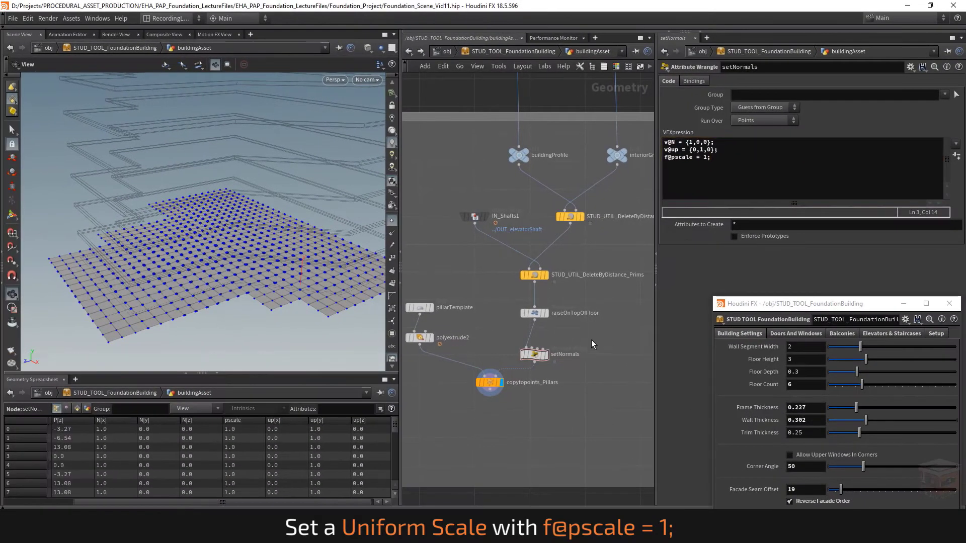
- Show the pillarTemplate grid's parameters and reposition the floating STUD_TOOL_FoundationBuilding parameter window so its labels are unobstructed
scroll(559, 404, down, 2)
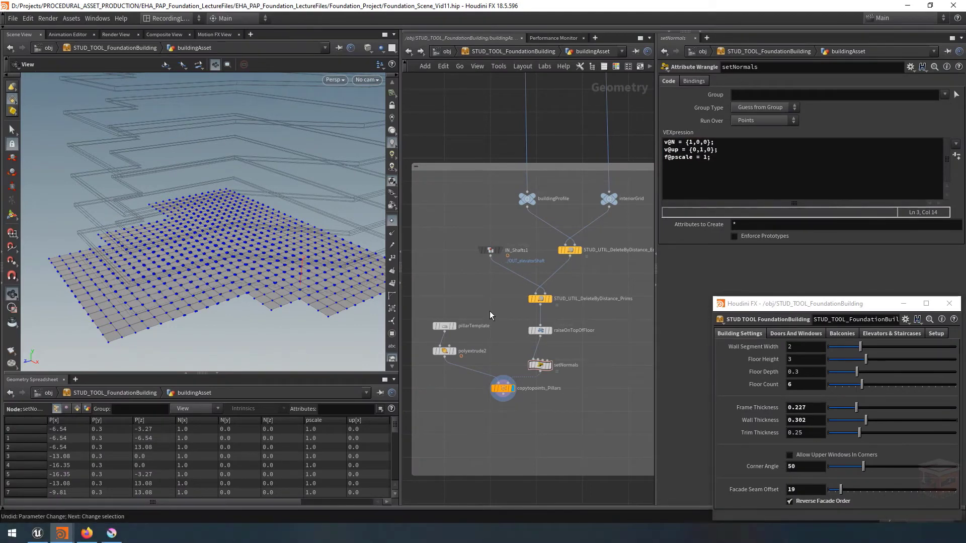
click(442, 328)
scroll(436, 326, up, 4)
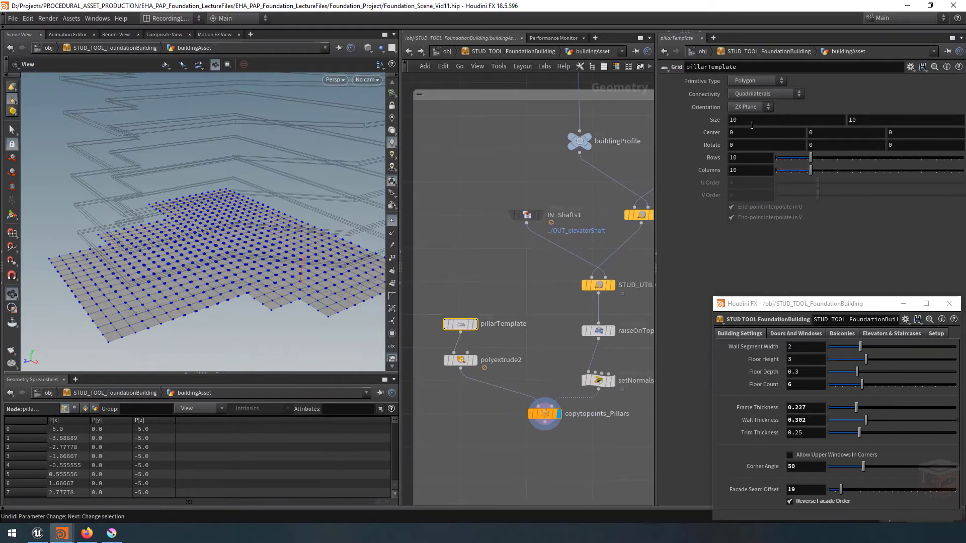
drag(784, 306, 736, 287)
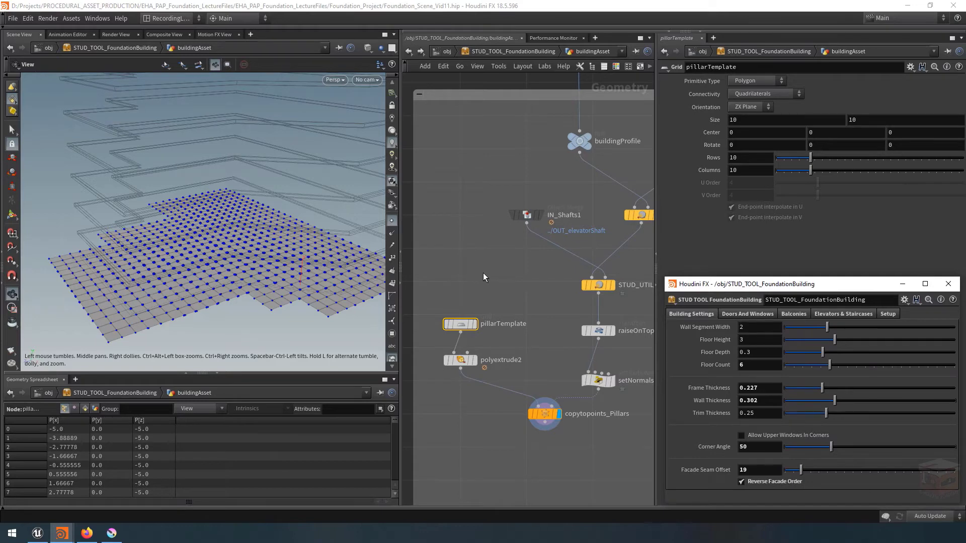
- Open the operator type properties of the STUD_TOOL_FoundationBuilding asset at its parameter layout
right_click(102, 48)
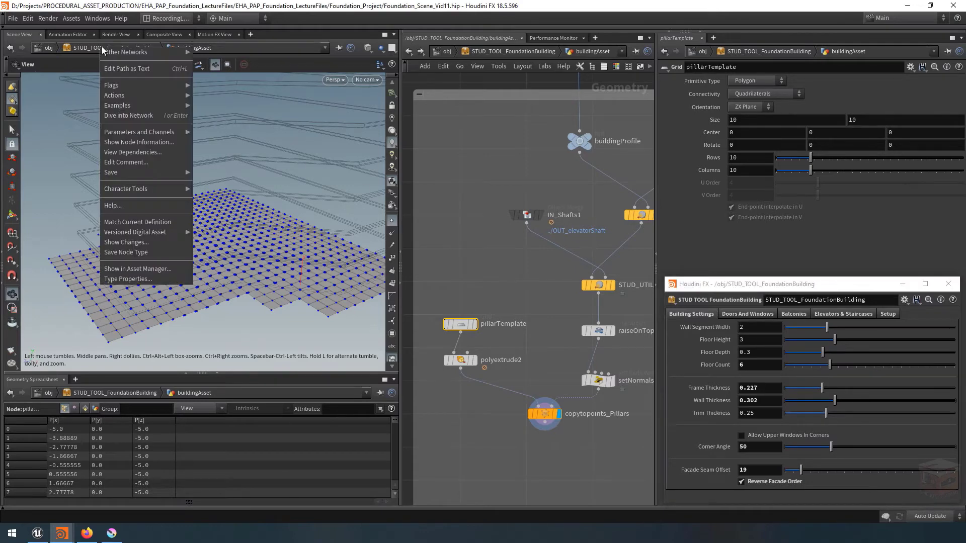
click(155, 285)
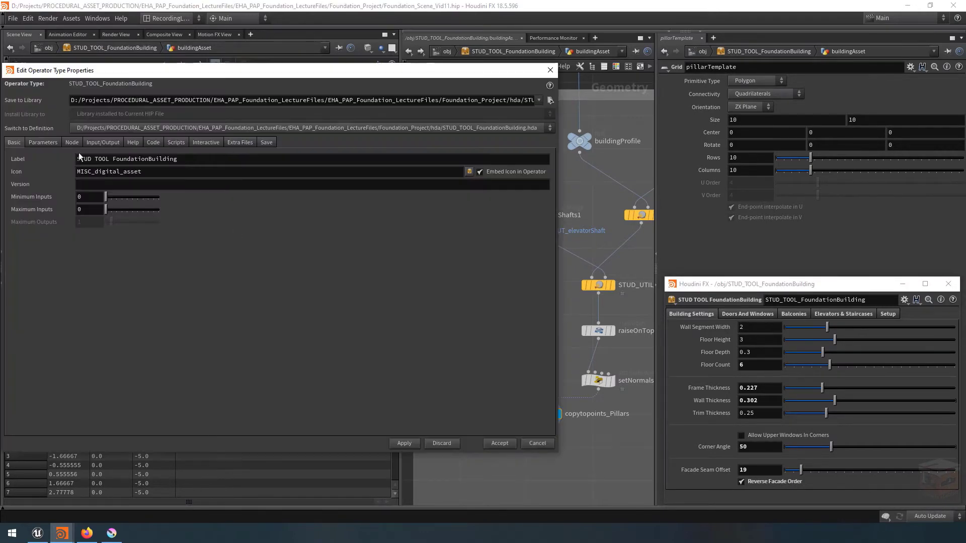
click(43, 142)
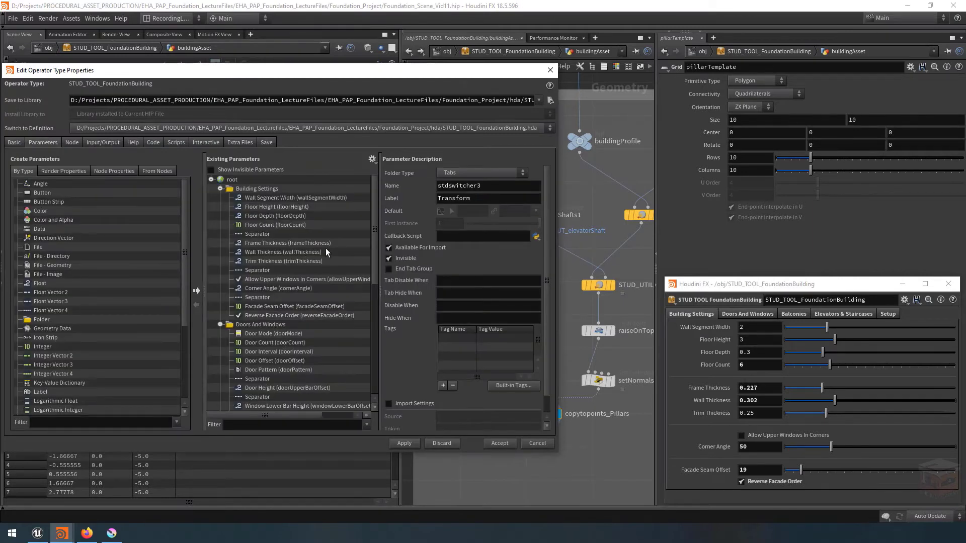
- Collapse the Elevators & Staircases and Setup parameter folders and add a new Tabs folder between them
scroll(325, 259, down, 6)
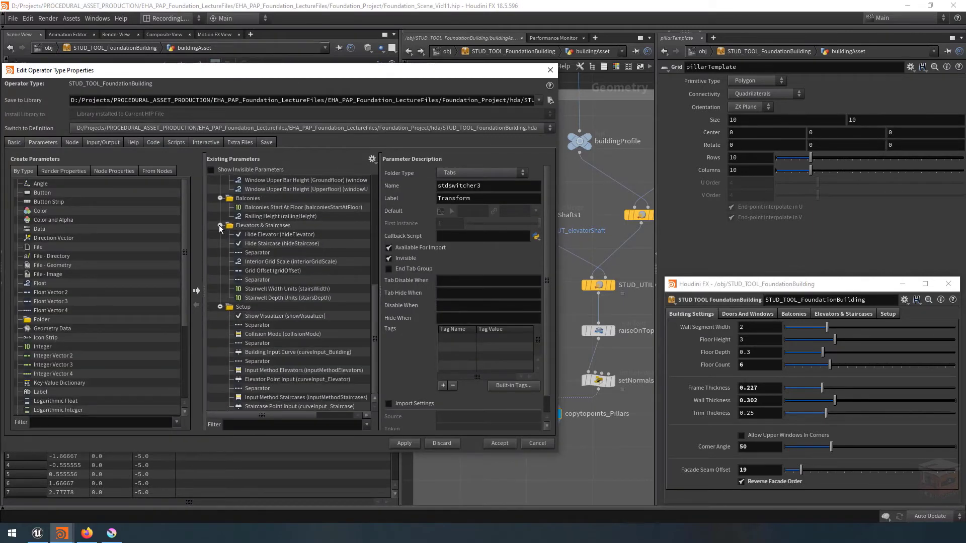
click(220, 227)
click(219, 307)
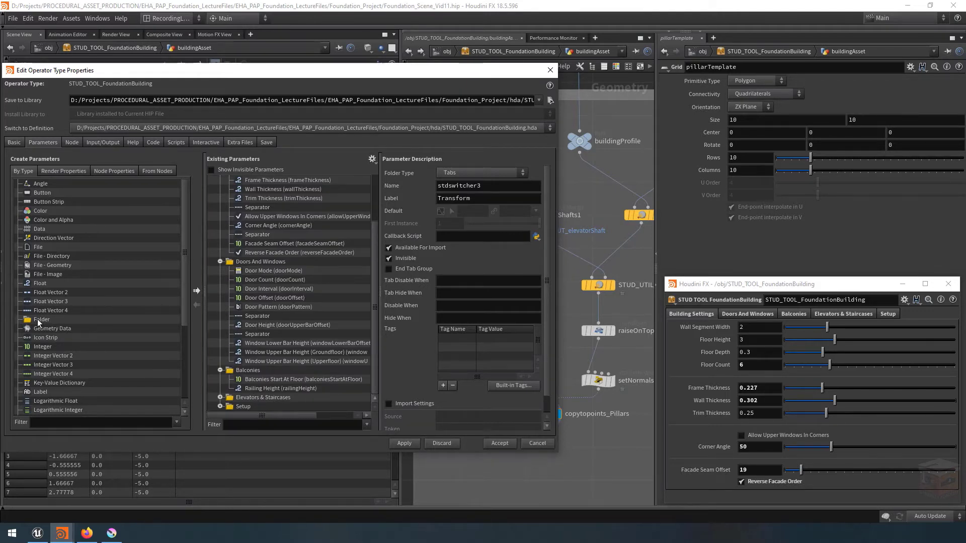
drag(37, 322, 237, 401)
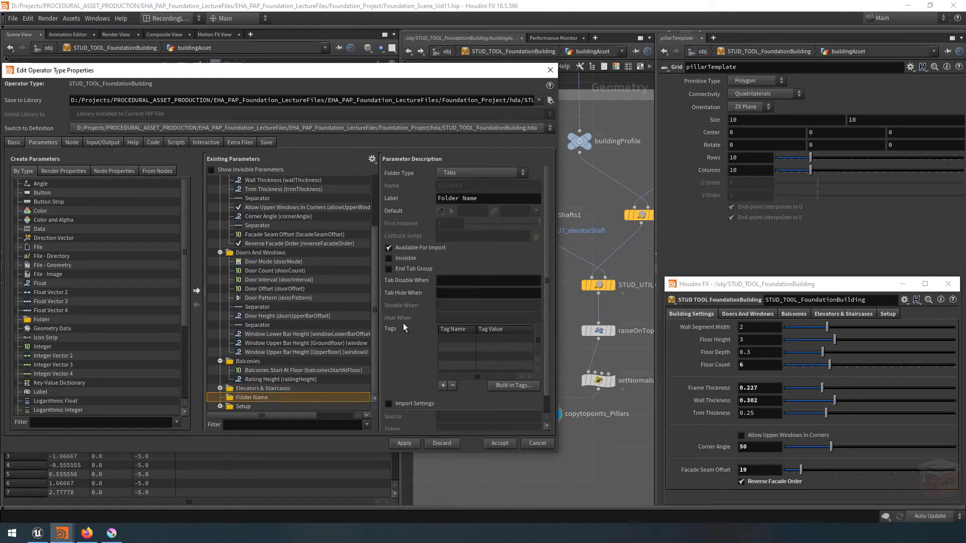
- Label the new folder between Elevators & Staircases and Setup as Props
drag(493, 197, 357, 184)
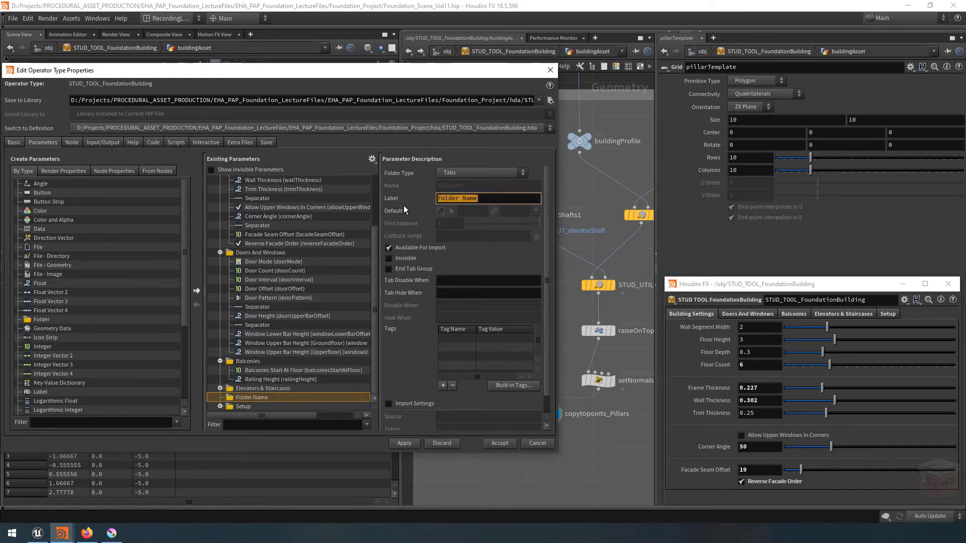
text(Props)
key(Return)
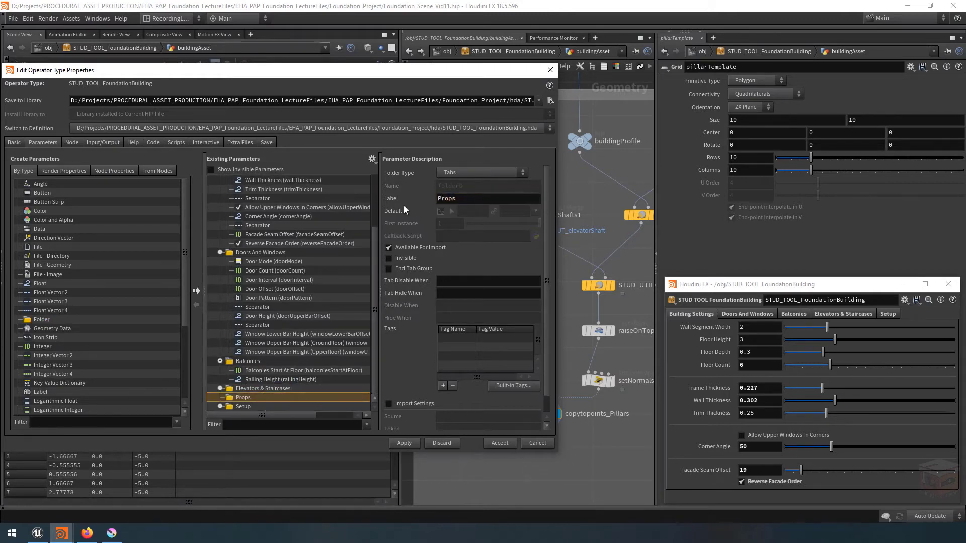
- Add a float parameter to the Props folder with the name pillarScale and the label Pillar Scale
click(219, 407)
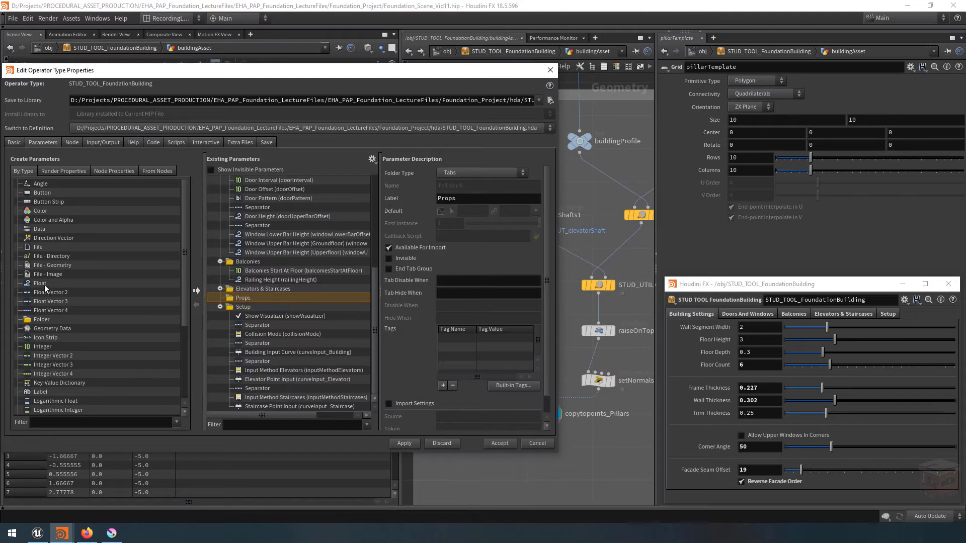
drag(39, 288, 330, 300)
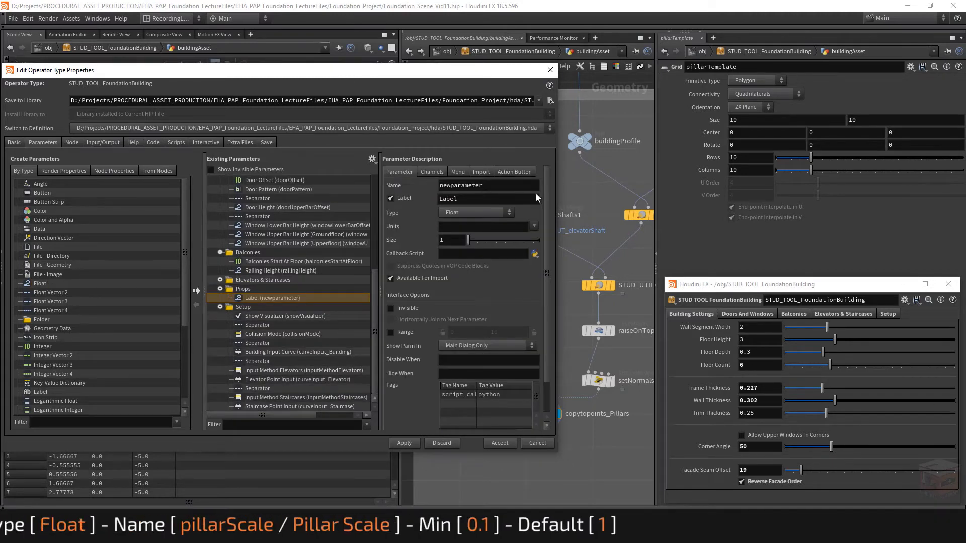
double_click(468, 185)
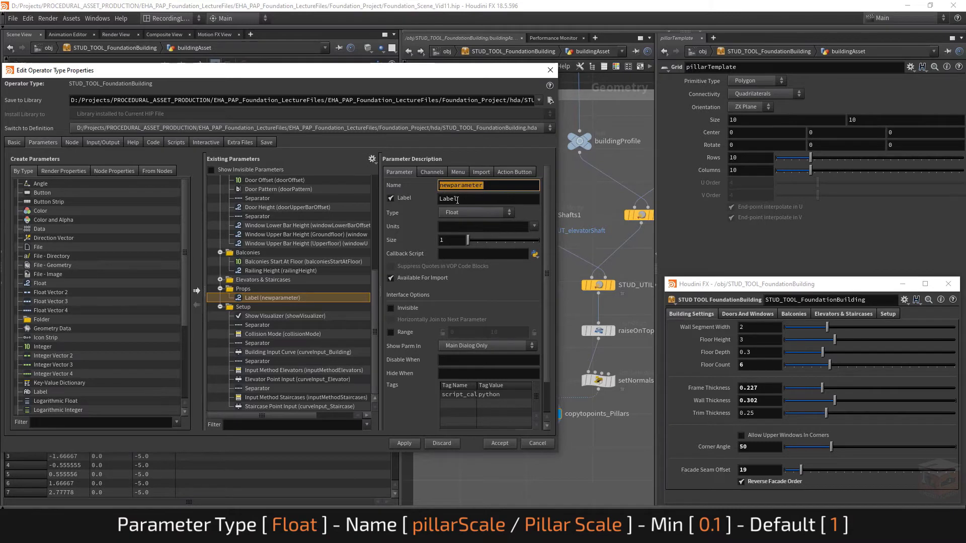
text(pillarScale)
key(Tab)
text(Pillar Scal)
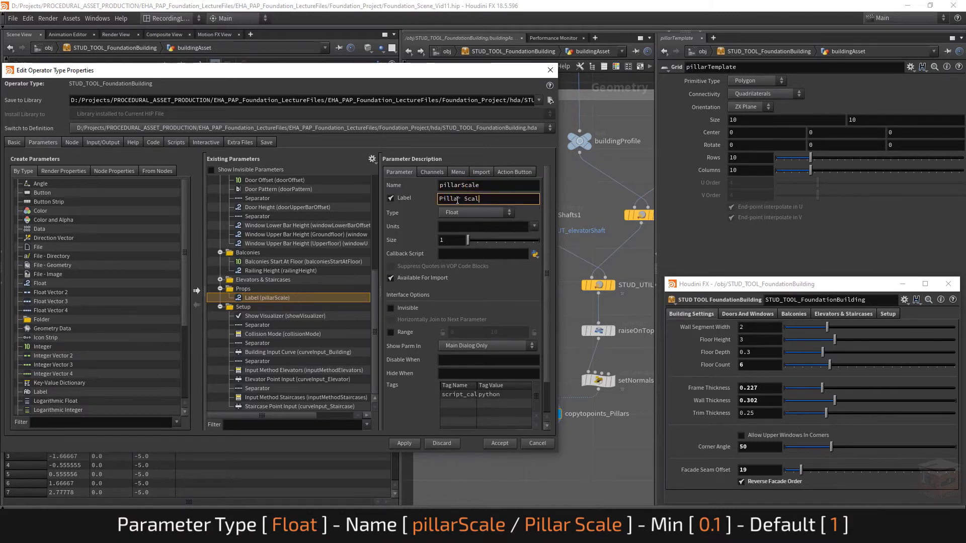
text(e)
key(Return)
- Enable the range for the Pillar Scale parameter and set it from 0.1 to 5
click(391, 333)
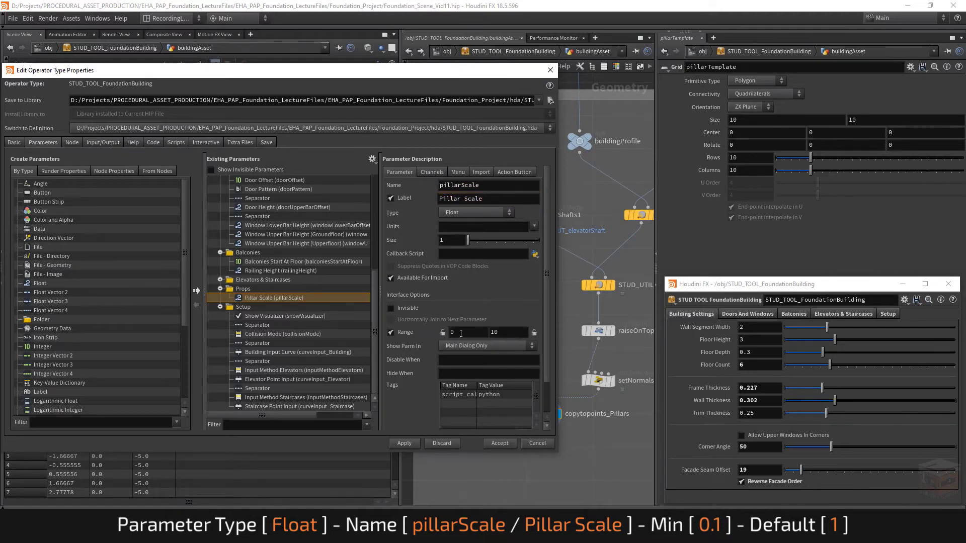
click(466, 333)
text(0.1)
key(Return)
text(5)
key(Return)
- Set the Pillar Scale default to 1, apply the asset's parameter changes and close the type properties
click(433, 172)
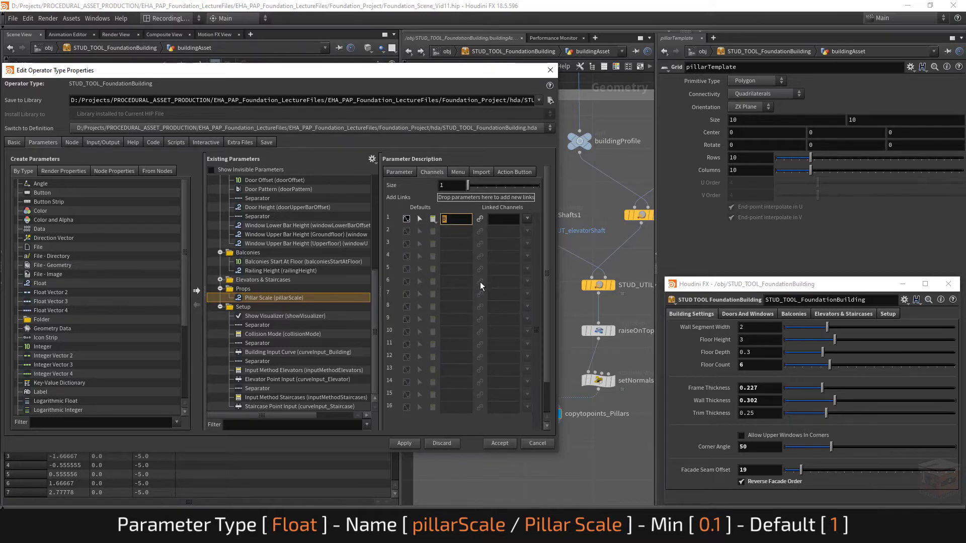
text(1)
key(Return)
click(404, 444)
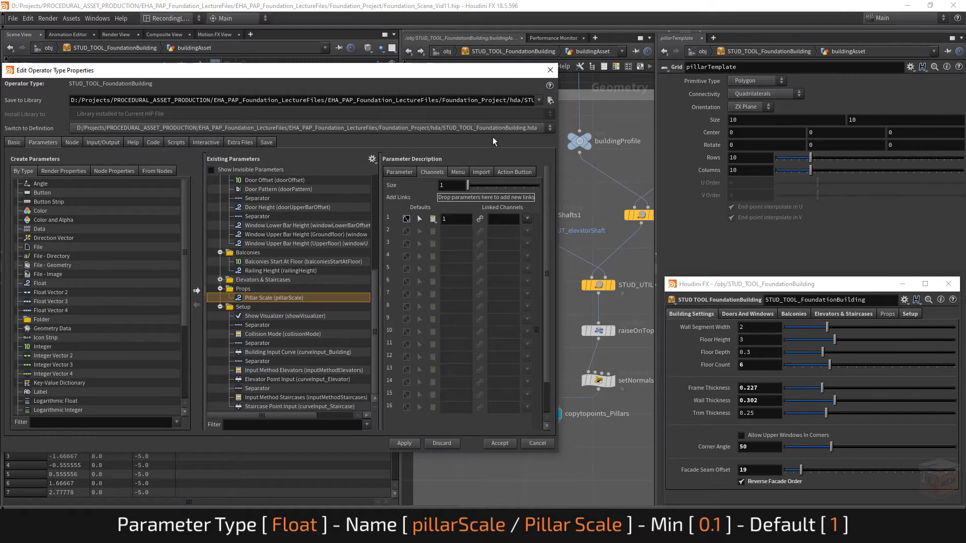
click(551, 71)
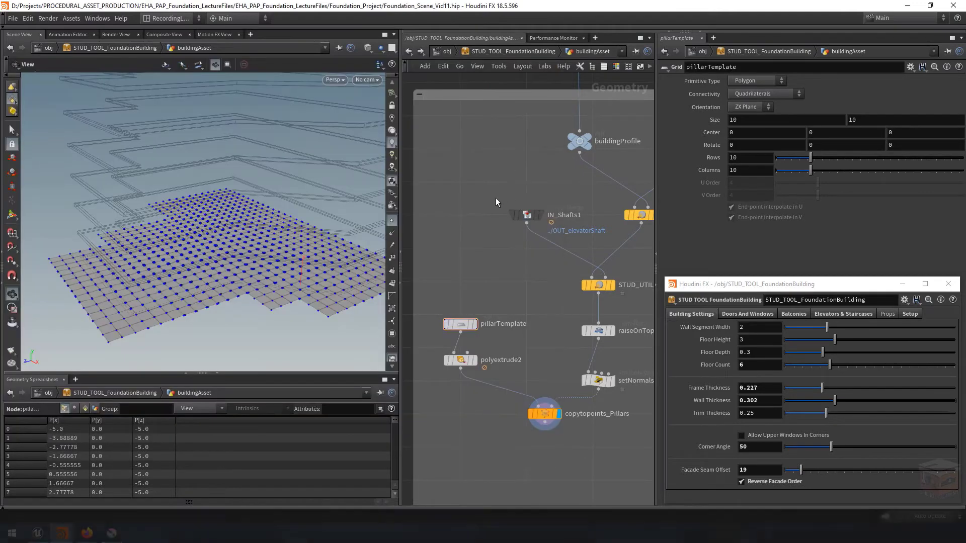
- Link both Size values of the pillarTemplate grid to the asset's Pillar Scale parameter with relative references
click(887, 314)
right_click(706, 328)
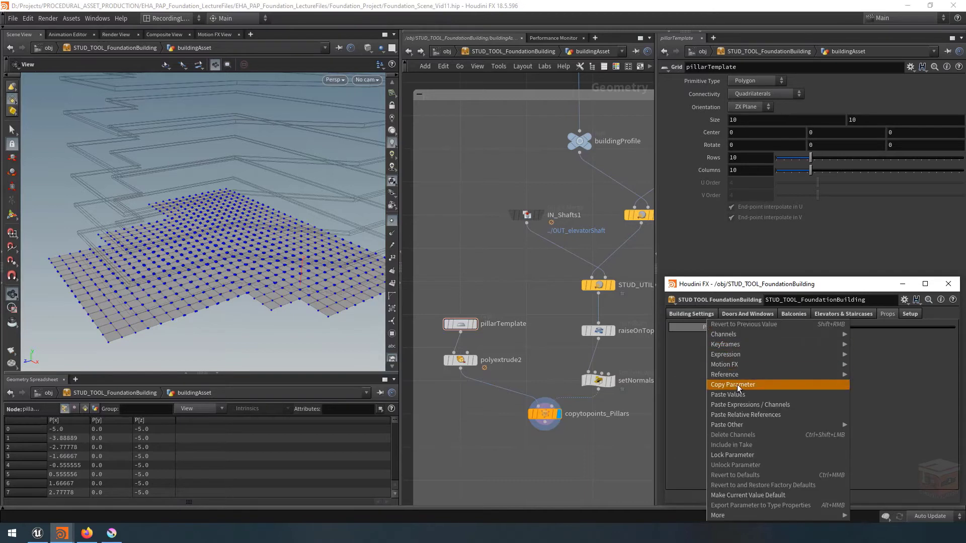
click(738, 384)
drag(518, 299, 457, 341)
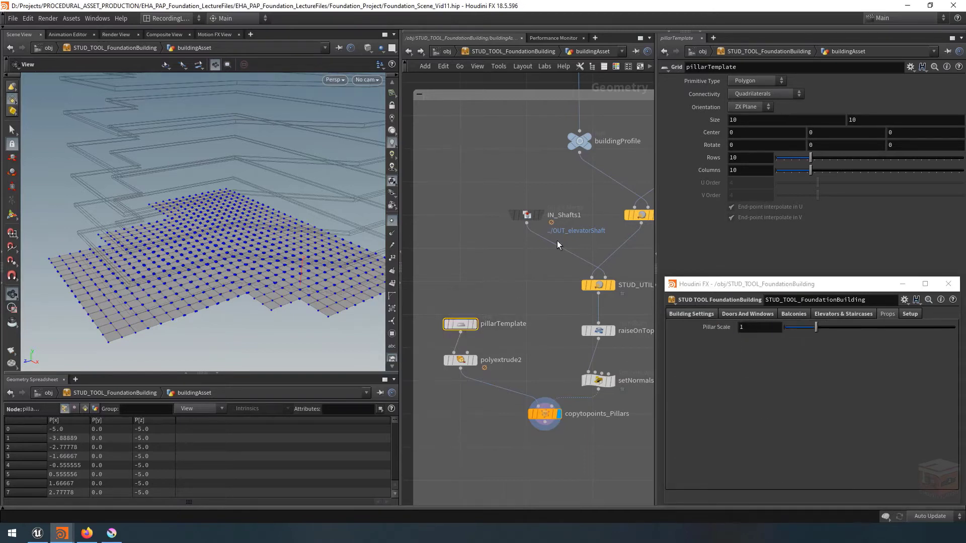
right_click(748, 121)
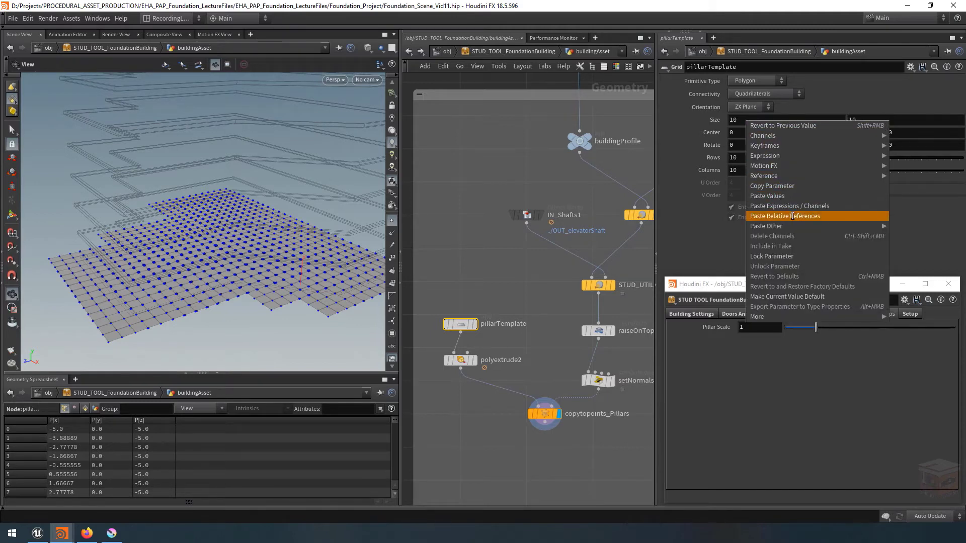
click(793, 216)
right_click(881, 120)
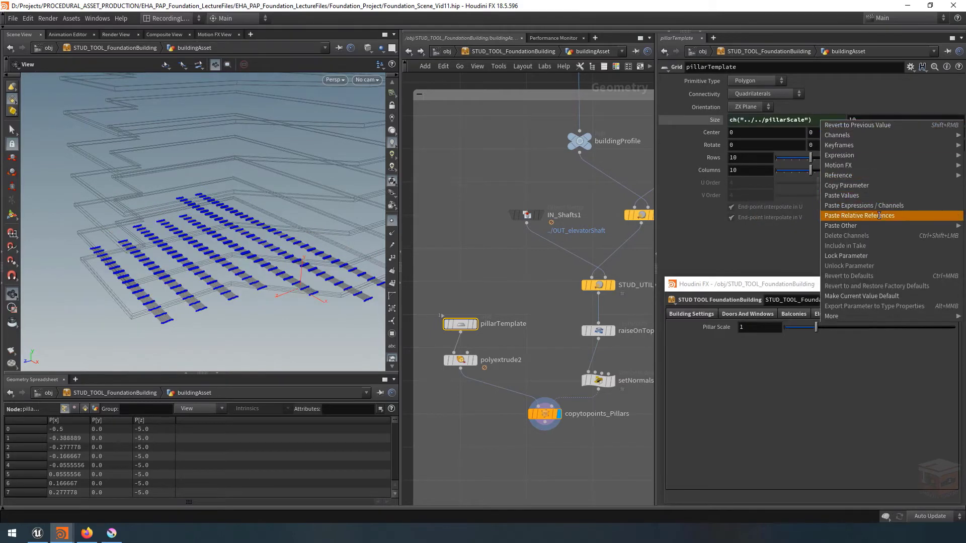
click(881, 217)
right_drag(161, 278, 257, 262)
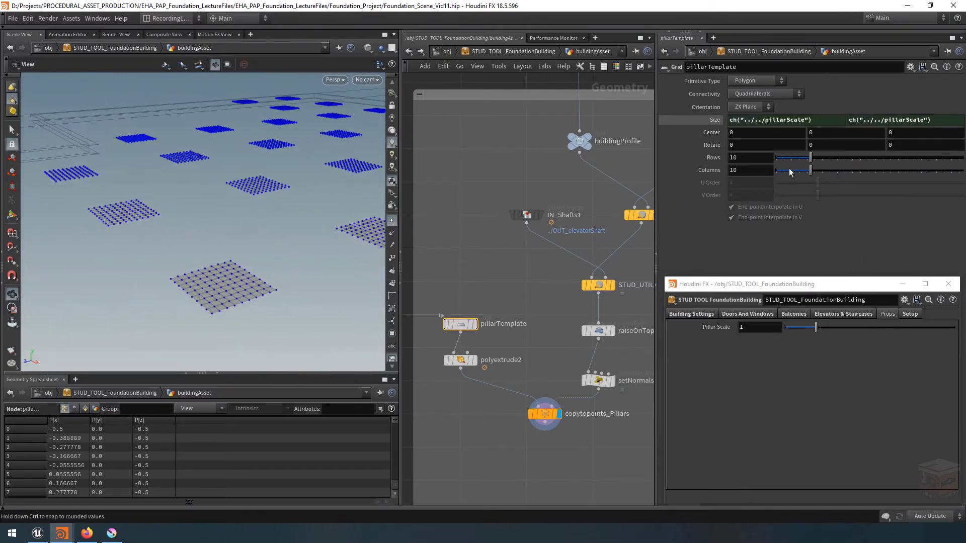
- Set the pillarTemplate grid to 2 rows and 2 columns
drag(722, 154, 709, 174)
text(22)
key(Return)
right_drag(285, 218, 176, 209)
drag(176, 209, 256, 166)
right_drag(257, 166, 224, 208)
mouse_move(246, 194)
mouse_down()
mouse_move(256, 181)
mouse_move(249, 196)
mouse_up()
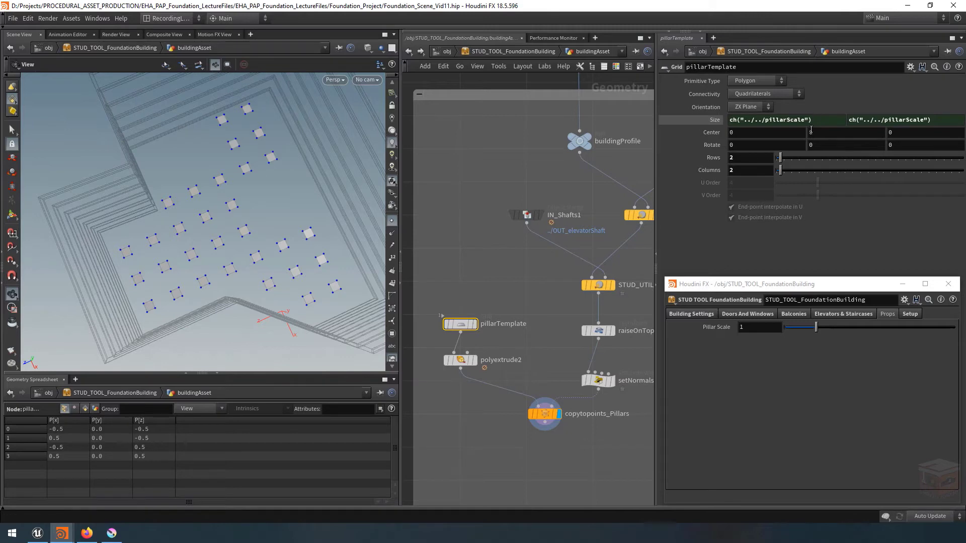
- Multiply both pillarScale expressions in the pillarTemplate grid's Size by 0.5
click(824, 119)
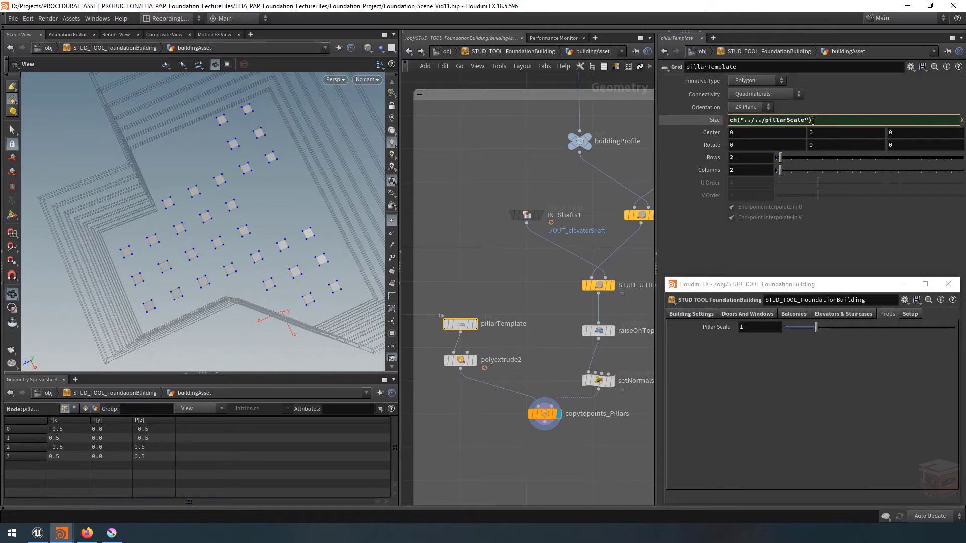
text(*0.5)
key(Return)
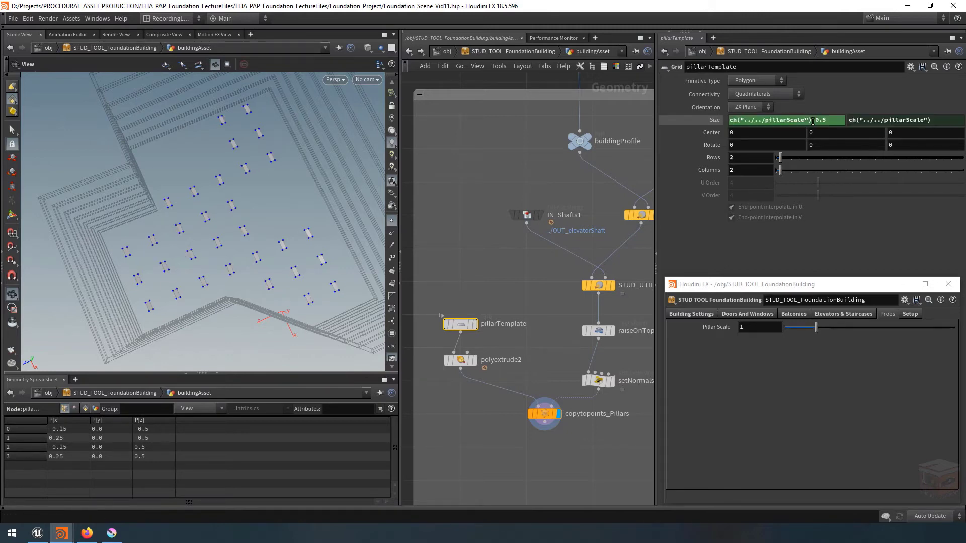
click(949, 122)
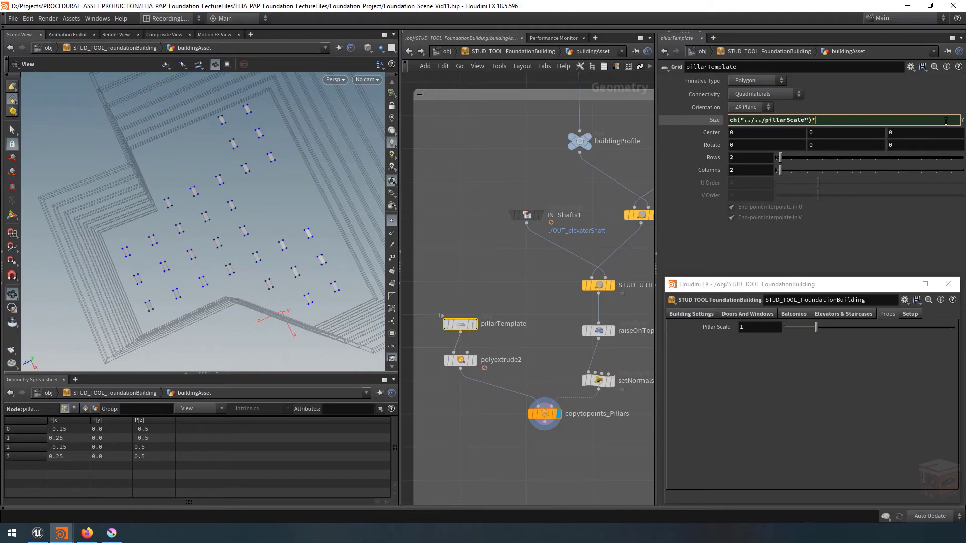
text(*0.5)
key(Return)
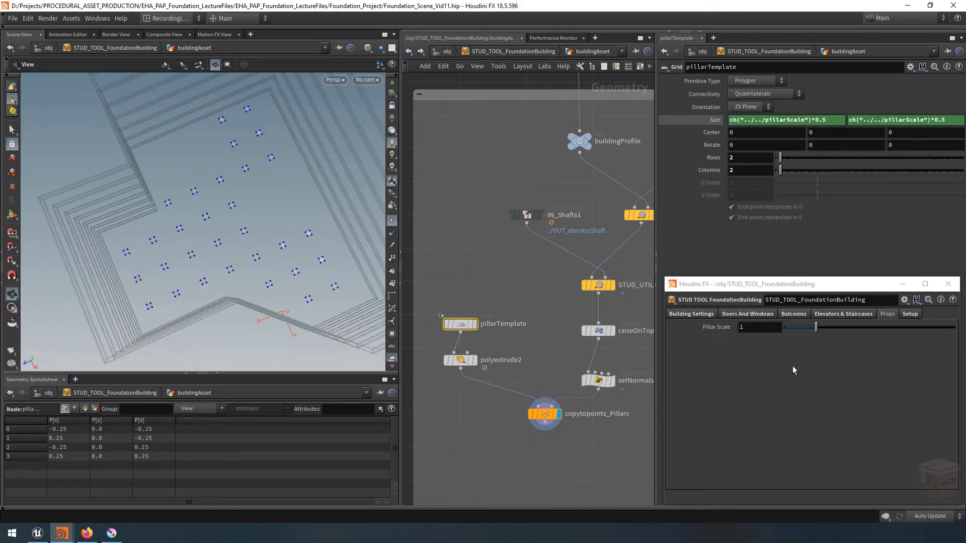
- Try a Pillar Scale of 0.45 on the building asset and set it back to 1
drag(818, 332, 797, 333)
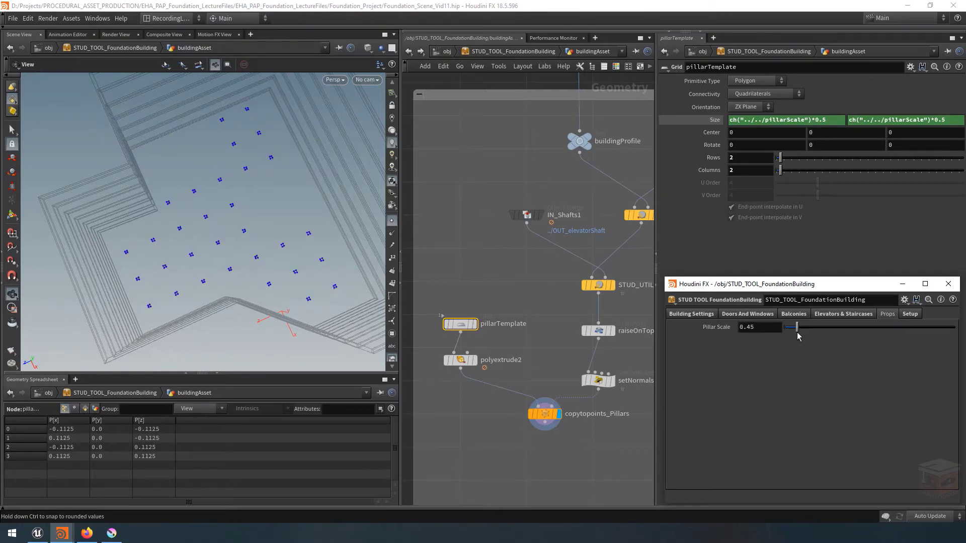
double_click(770, 328)
text(1)
key(Return)
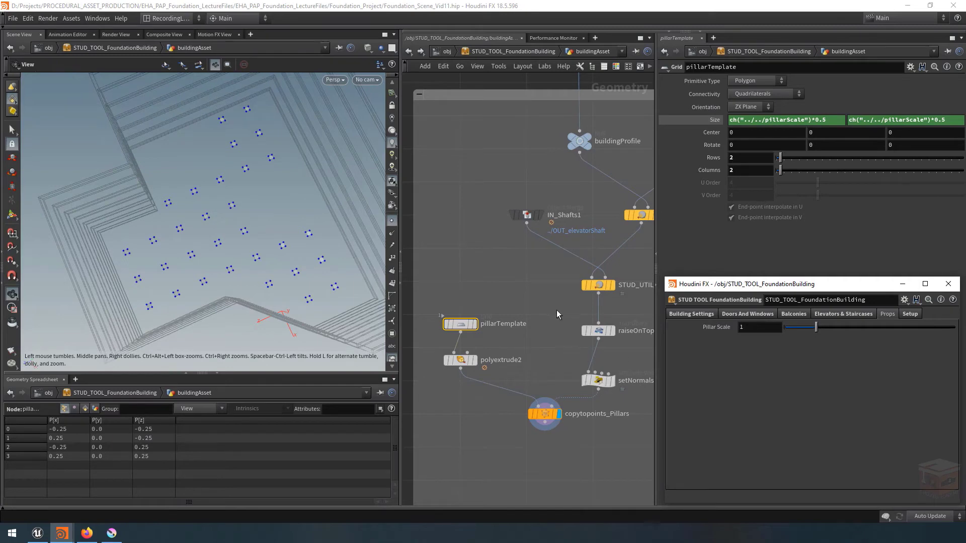
- Rename the polyextrude2 node to polyextrude_Pillars
click(501, 290)
right_drag(162, 263, 311, 237)
scroll(259, 260, down, 6)
middle_drag(536, 280, 510, 277)
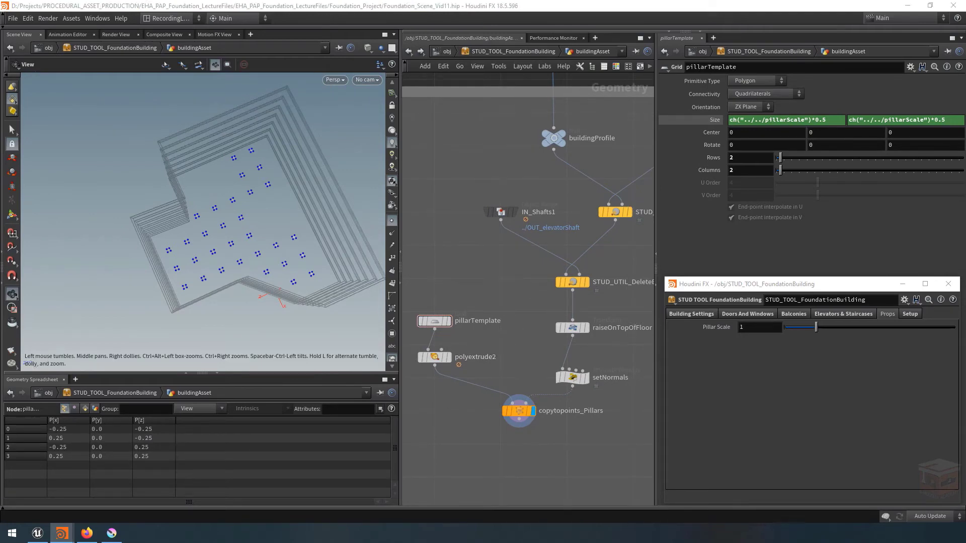
double_click(484, 358)
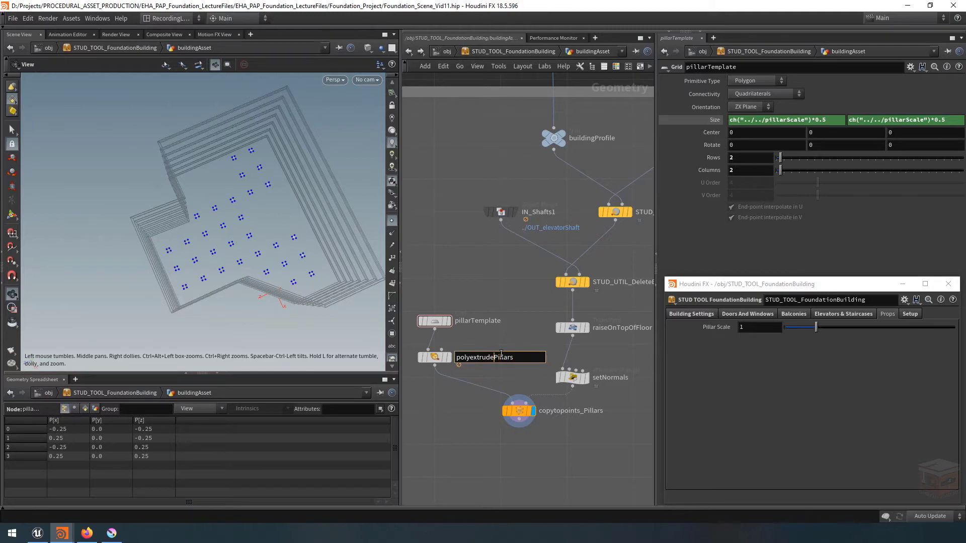
text(_)
key(Return)
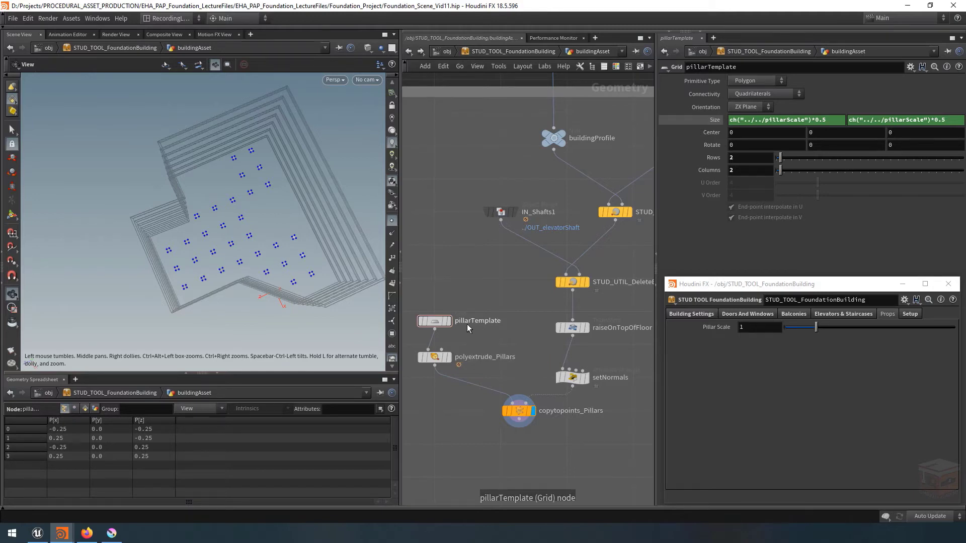
- Link the extrusion Distance of polyextrude_Pillars to the asset's Floor Height with a relative reference
click(435, 357)
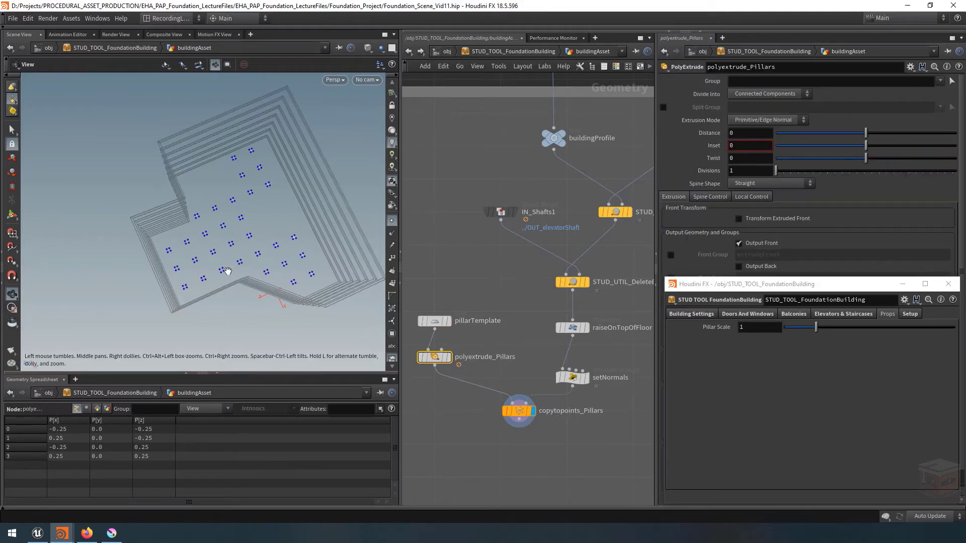
drag(224, 274, 264, 207)
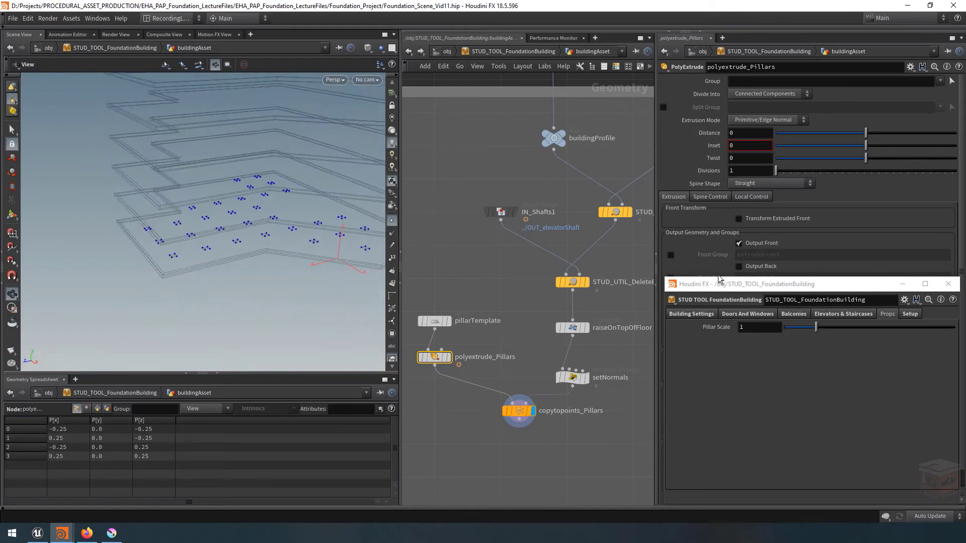
click(708, 317)
right_click(722, 339)
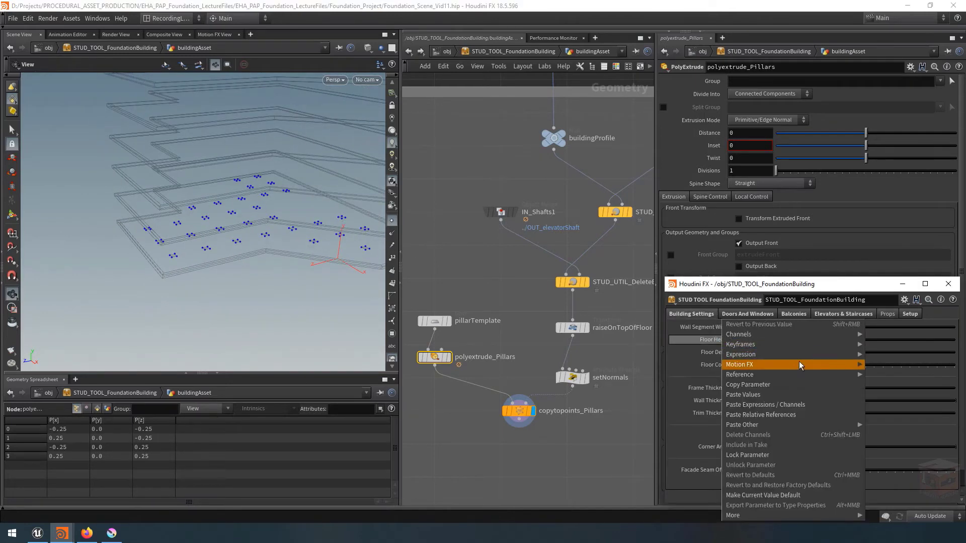
click(762, 384)
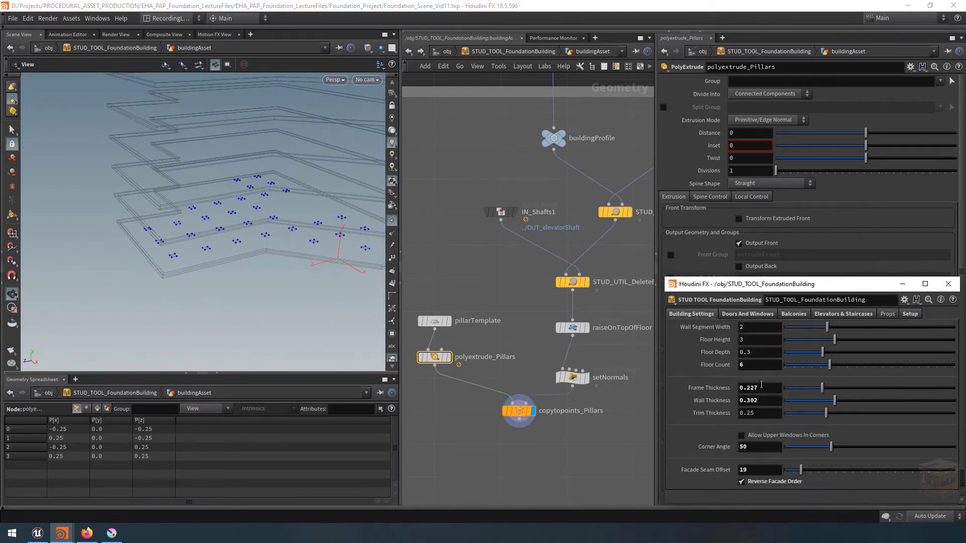
right_click(739, 133)
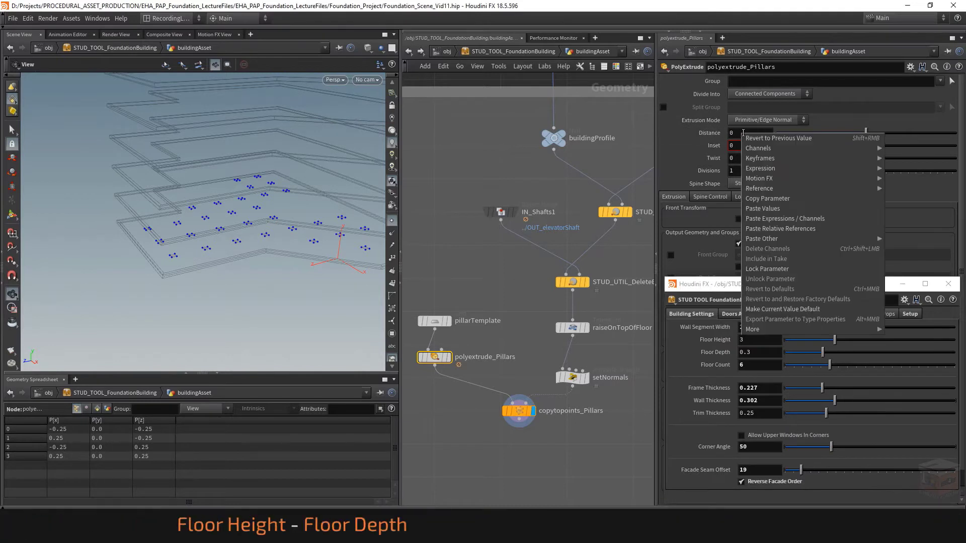
click(788, 228)
drag(368, 224, 374, 226)
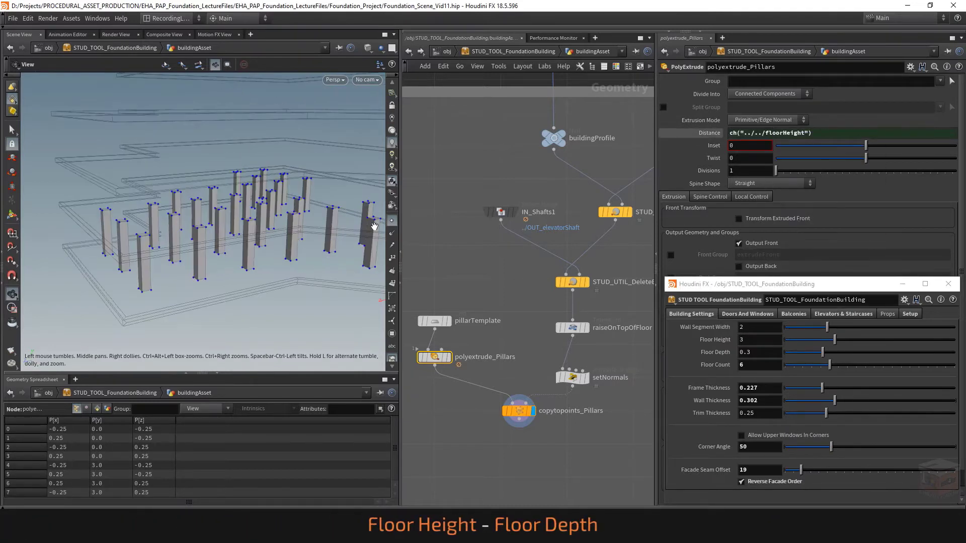
- Subtract a relative reference to the asset's Floor Depth from the floorHeight expression in the pillar extrusion Distance
right_click(717, 352)
click(776, 385)
click(800, 133)
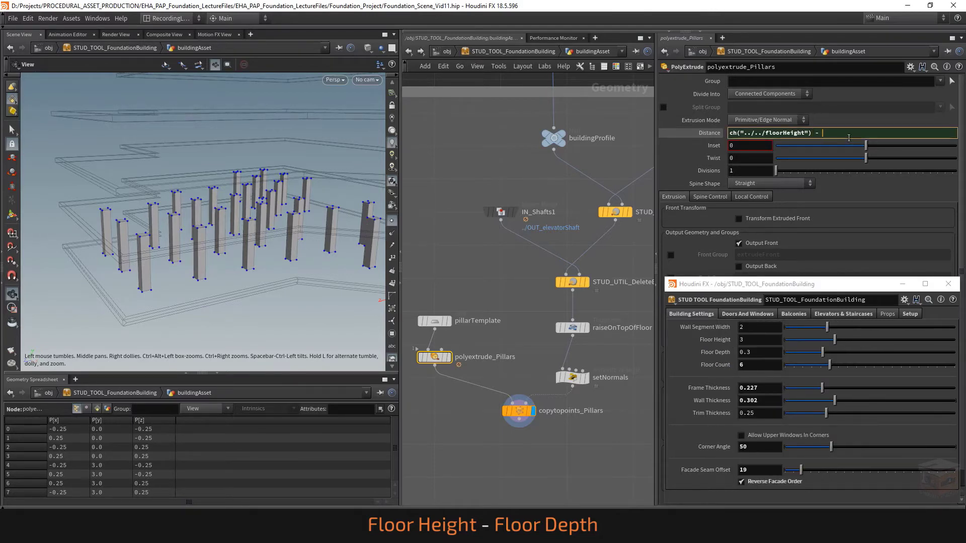
right_click(822, 133)
click(904, 232)
click(602, 452)
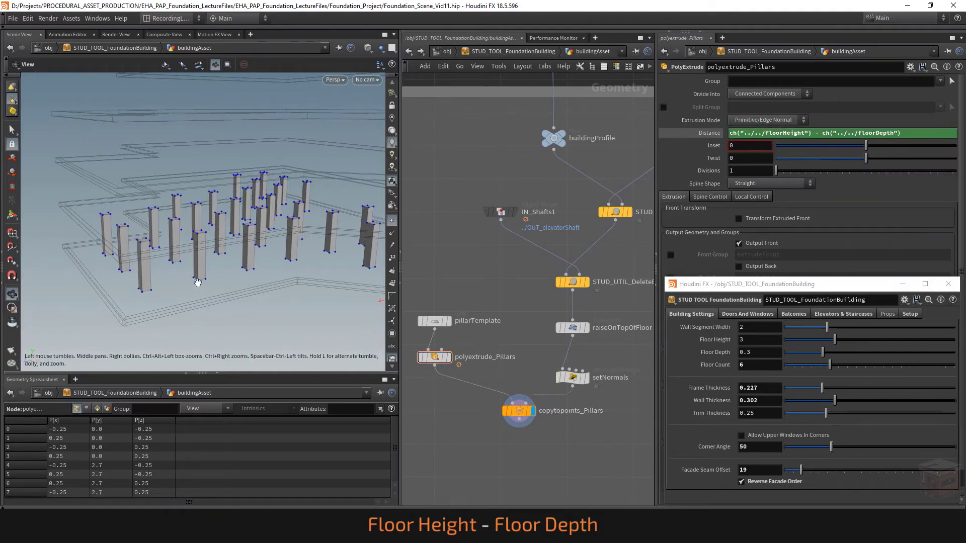
- Show the IN_Shafts1 geometry as a template overlay to compare the elevator shafts with the pillars
drag(198, 279, 246, 271)
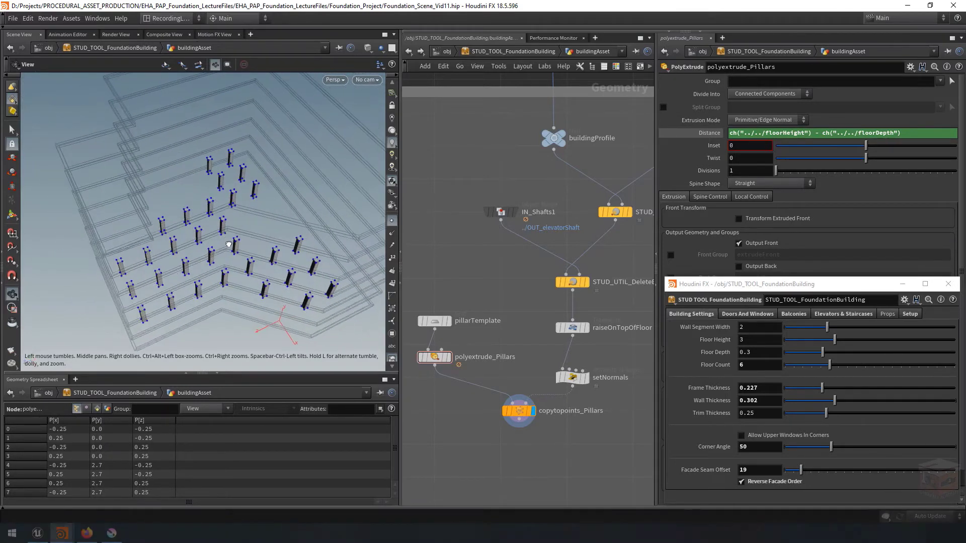
click(511, 214)
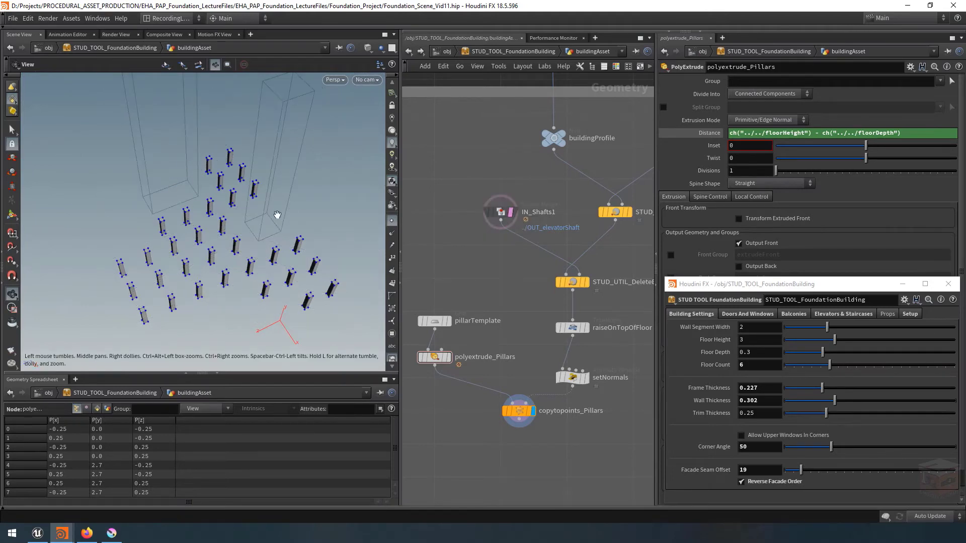
- Examine the Distance Threshold of STUD_UTIL_DeleteByDistance_Edges alongside the asset's Pillar Scale parameter in the Props folder
scroll(490, 283, down, 2)
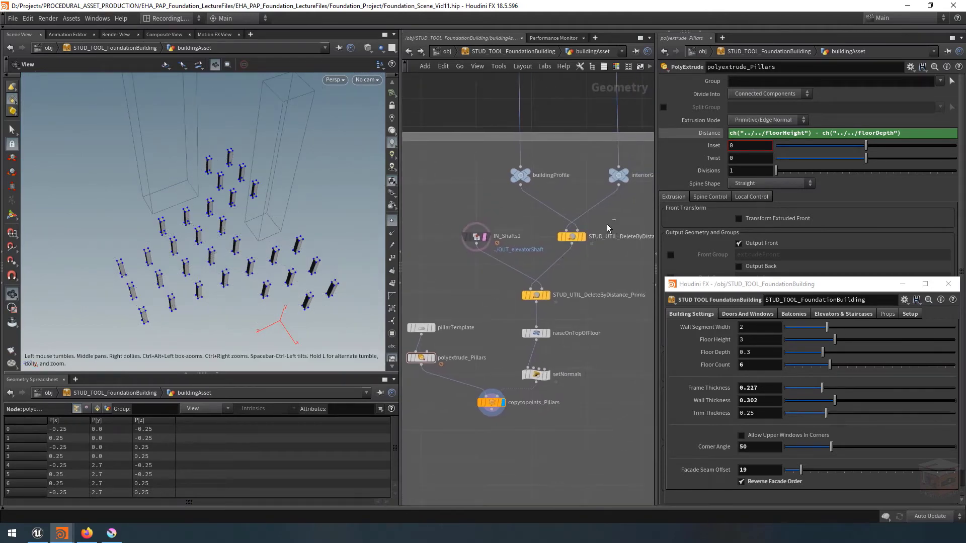
drag(607, 225, 525, 306)
click(599, 270)
middle_drag(599, 270, 585, 273)
scroll(584, 273, down, 1)
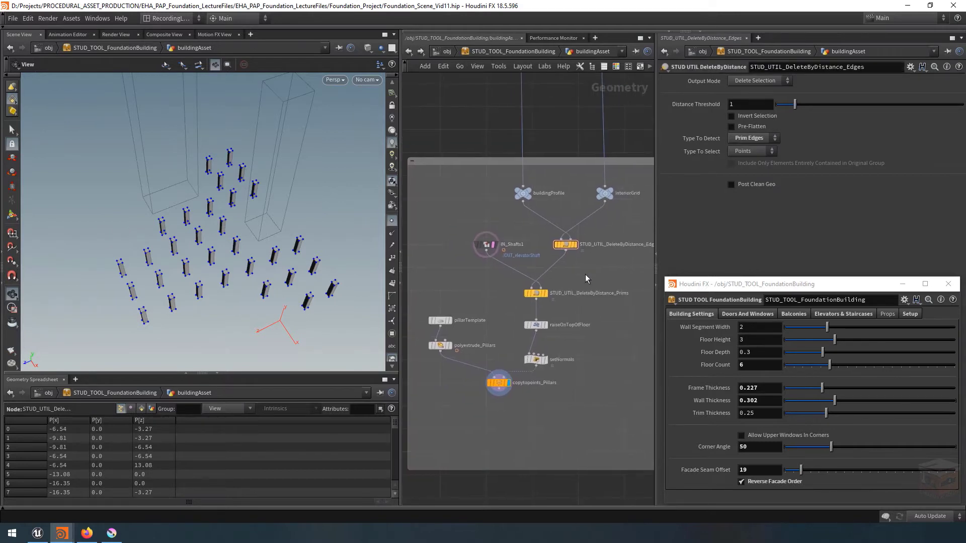
click(887, 314)
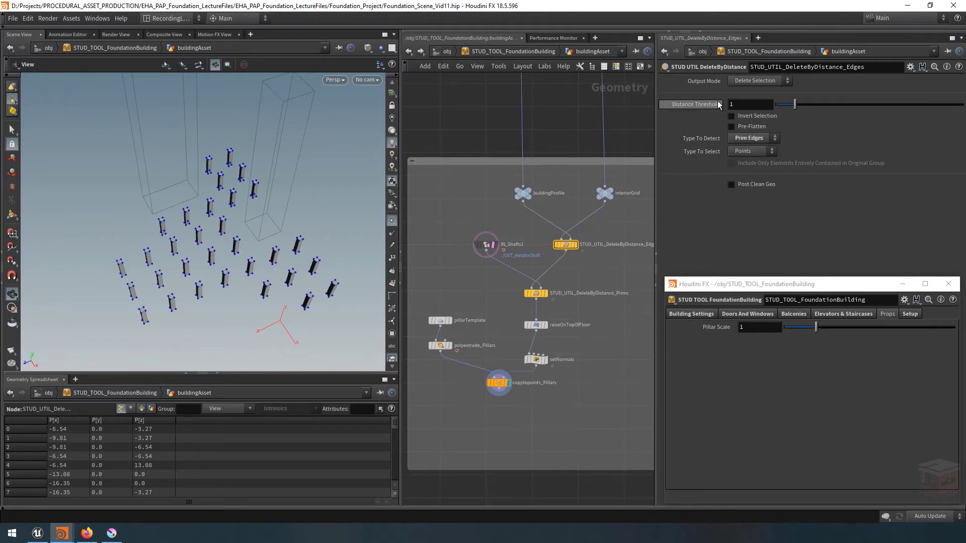
middle_drag(596, 261, 555, 273)
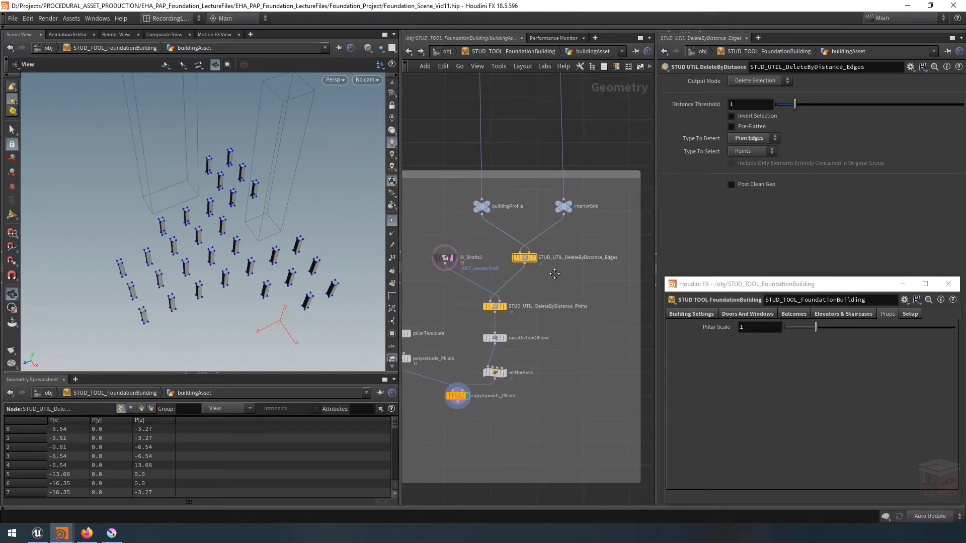
scroll(548, 270, up, 3)
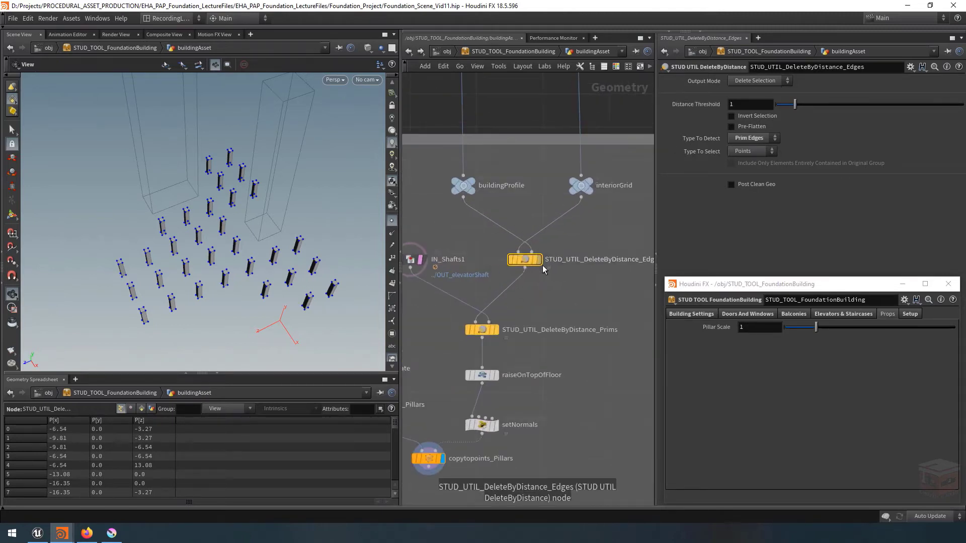
- Show the buildingProfile outline as a template overlay instead of IN_Shafts1 and examine the pillars' spacing from the building edges
click(479, 199)
alt+drag(283, 192, 230, 176)
scroll(263, 181, up, 6)
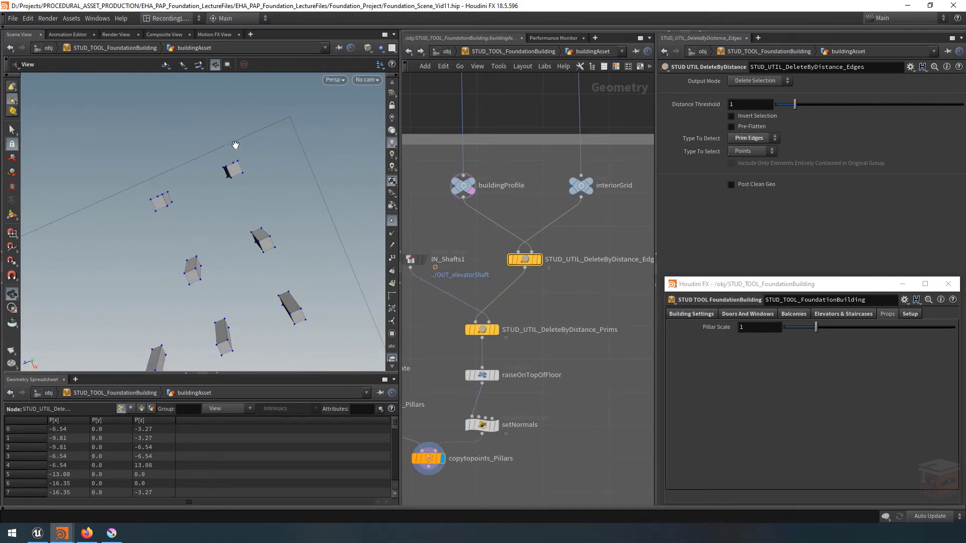
scroll(574, 310, down, 2)
key(ctrl+z)
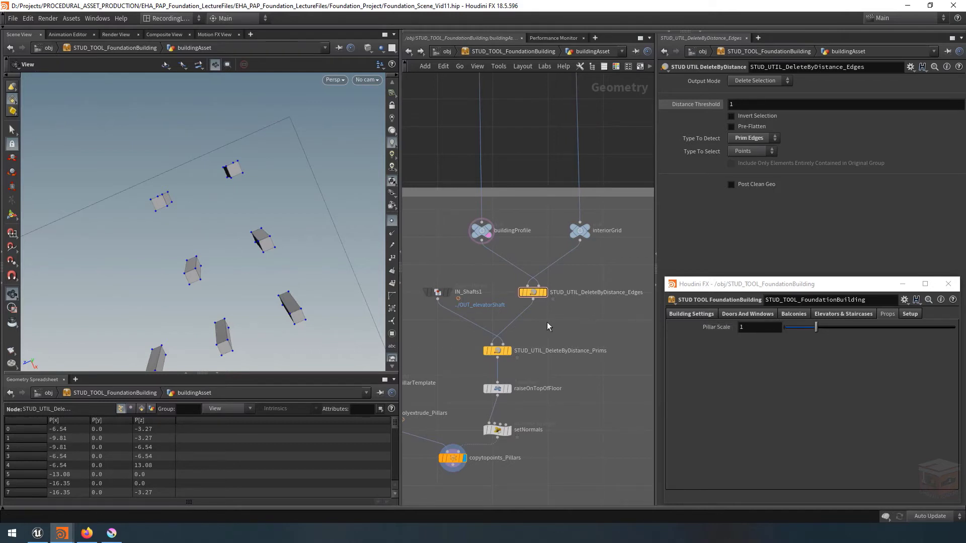
- Set the Distance Threshold of STUD_UTIL_DeleteByDistance_Edges to 1 plus a relative reference to pillarTemplate's sizex
middle_drag(548, 326, 579, 324)
drag(537, 321, 428, 377)
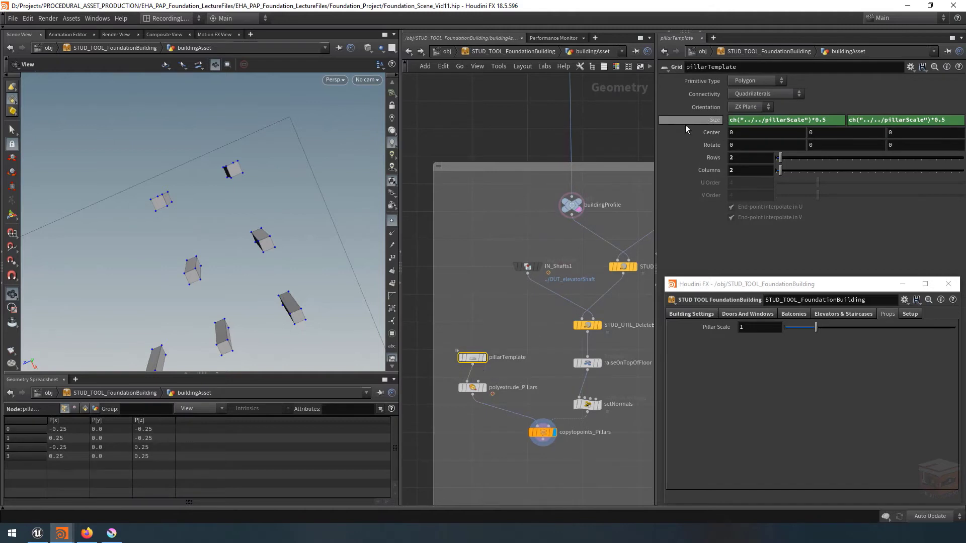
right_click(745, 121)
click(772, 190)
middle_drag(579, 234, 454, 240)
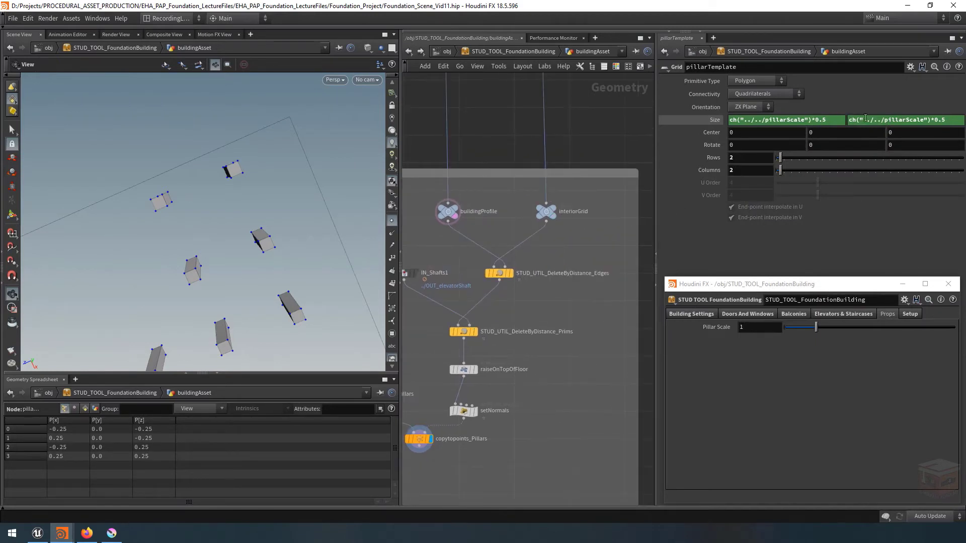
middle_drag(581, 234, 607, 242)
click(531, 280)
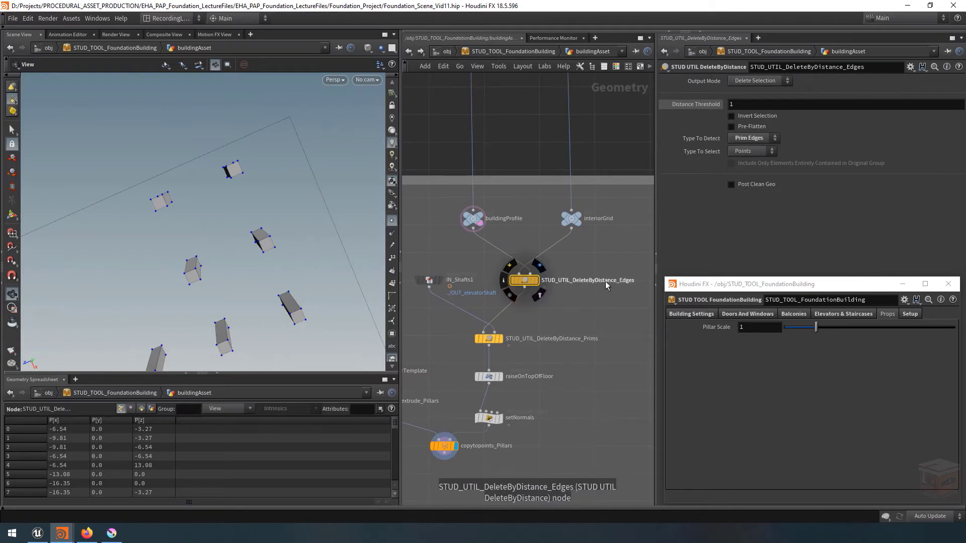
click(743, 105)
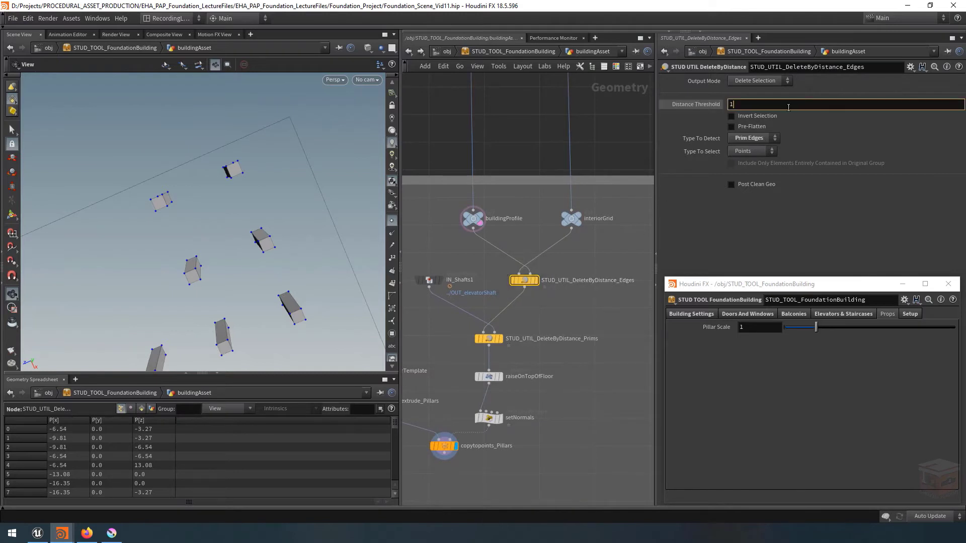
text(+)
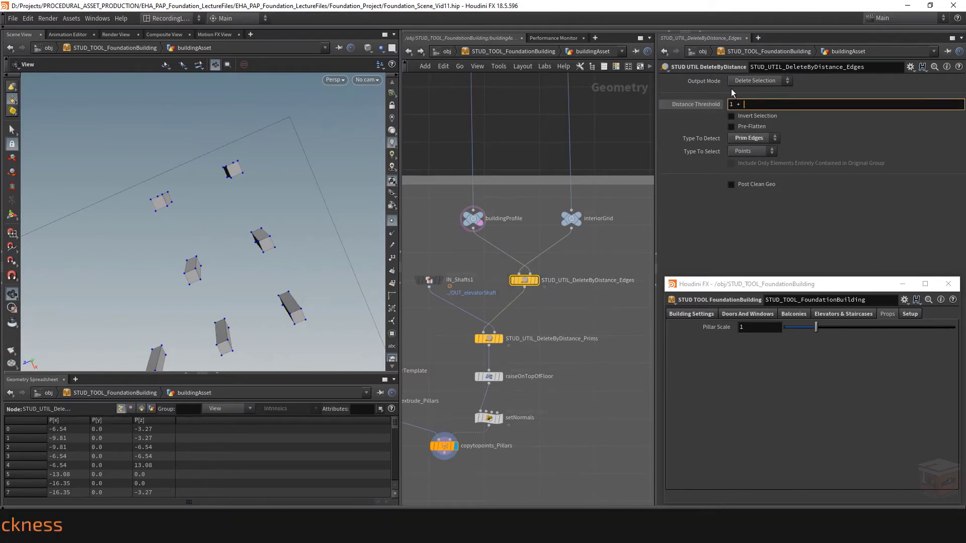
right_click(753, 105)
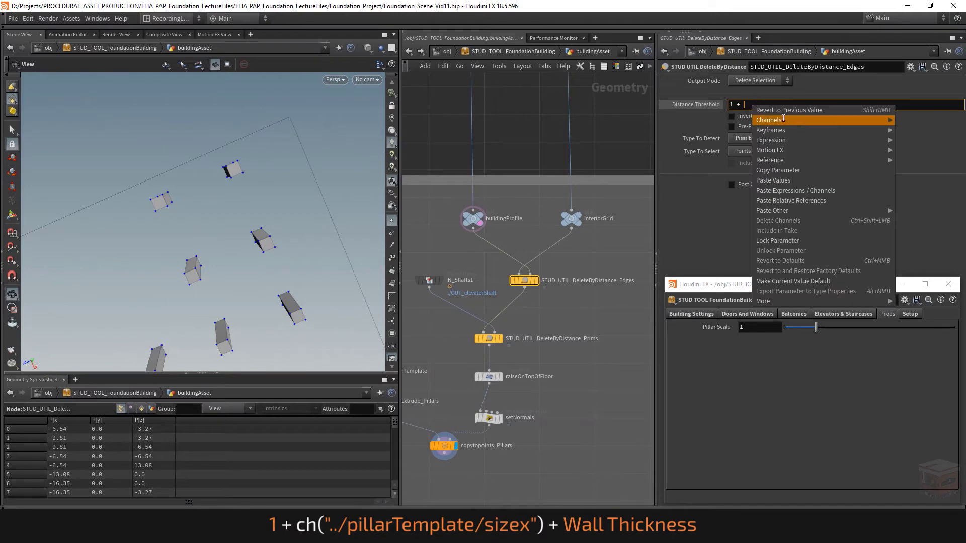
click(815, 201)
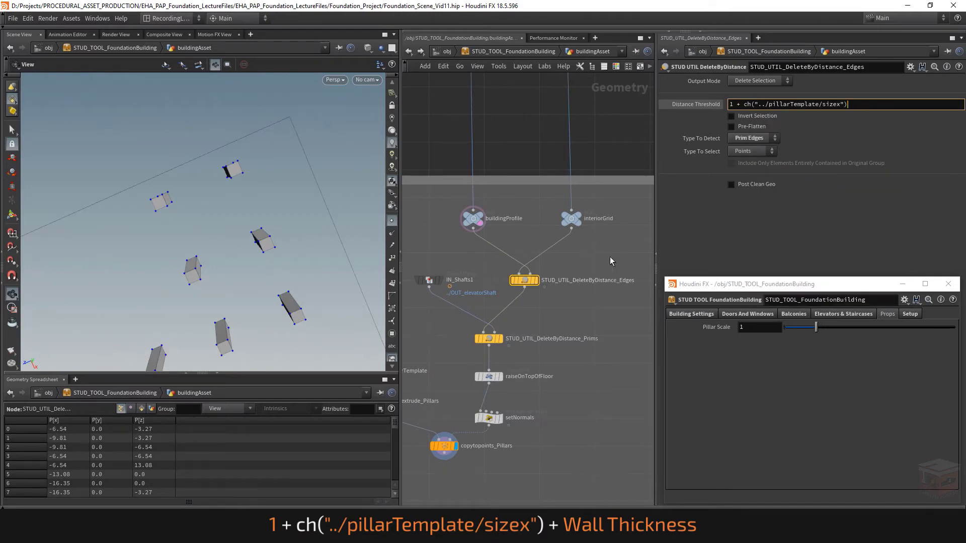
key(Return)
- Add a relative reference to the asset's Wall Thickness to the Distance Threshold expression of STUD_UTIL_DeleteByDistance_Edges
scroll(255, 203, down, 2)
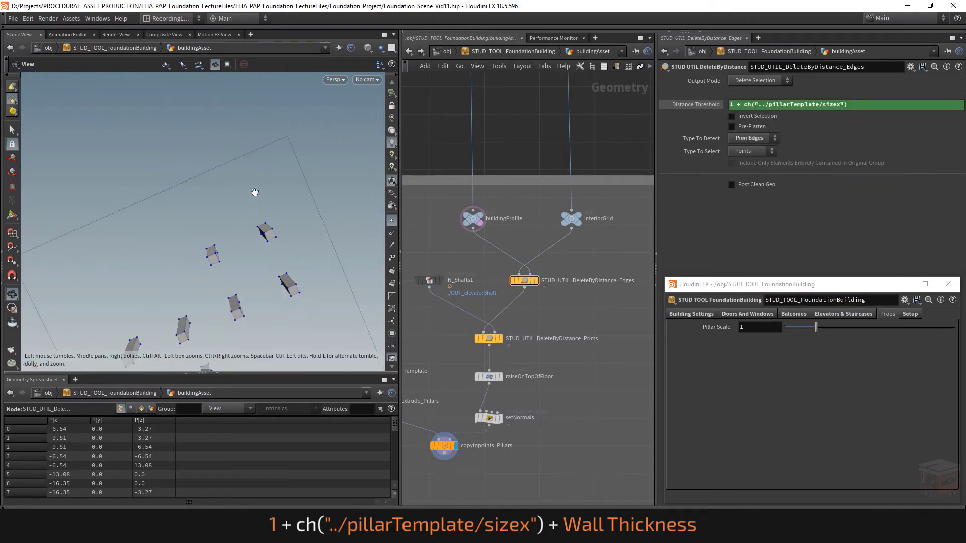
scroll(260, 195, down, 5)
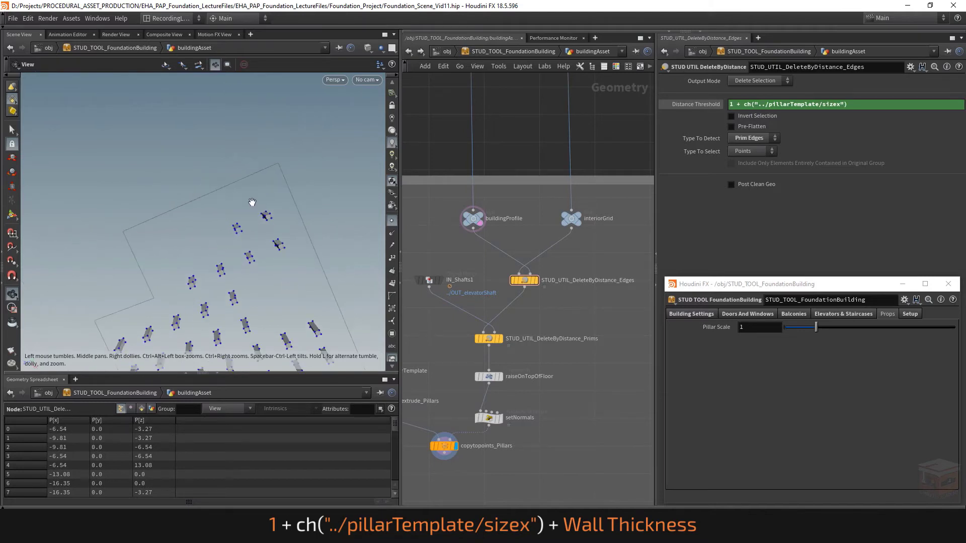
drag(243, 180, 324, 209)
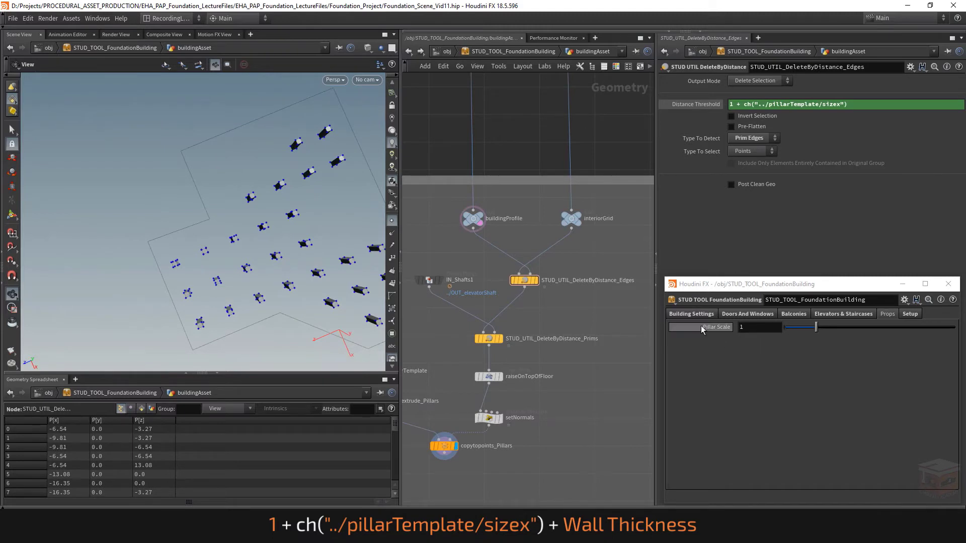
click(690, 314)
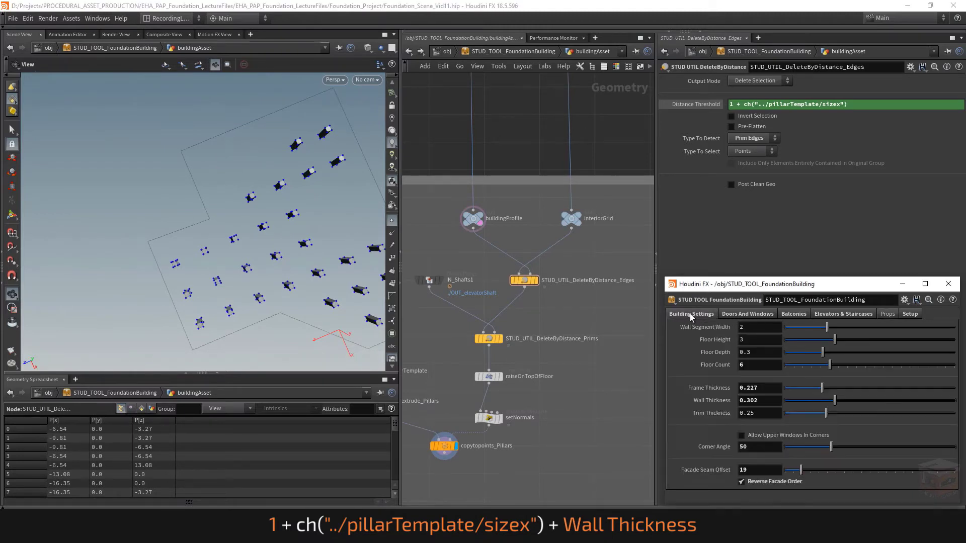
right_click(707, 400)
click(742, 387)
click(849, 106)
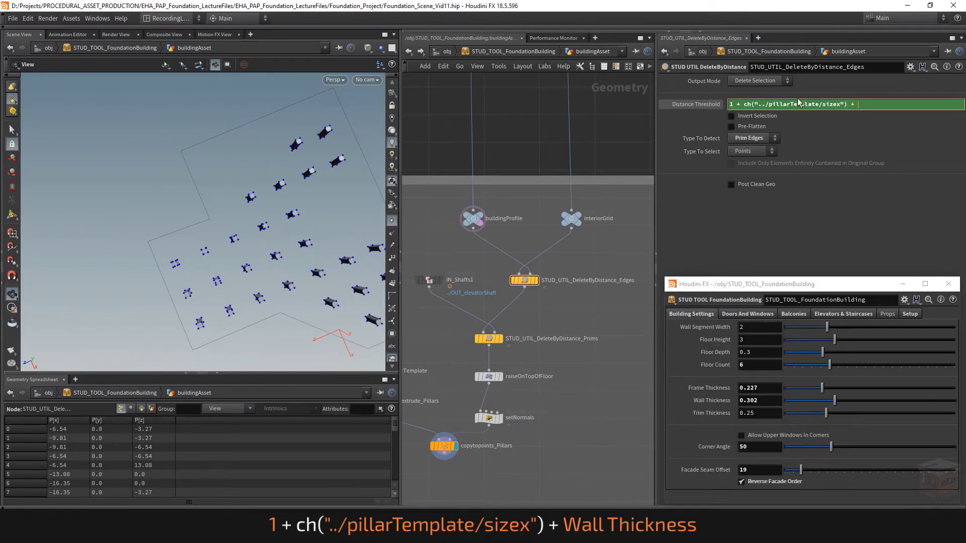
right_click(882, 103)
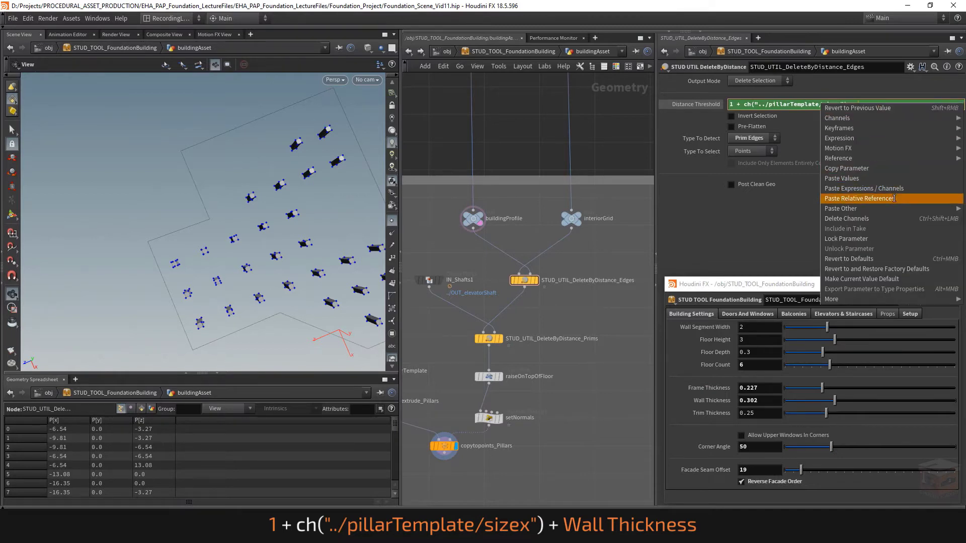
click(866, 199)
key(Return)
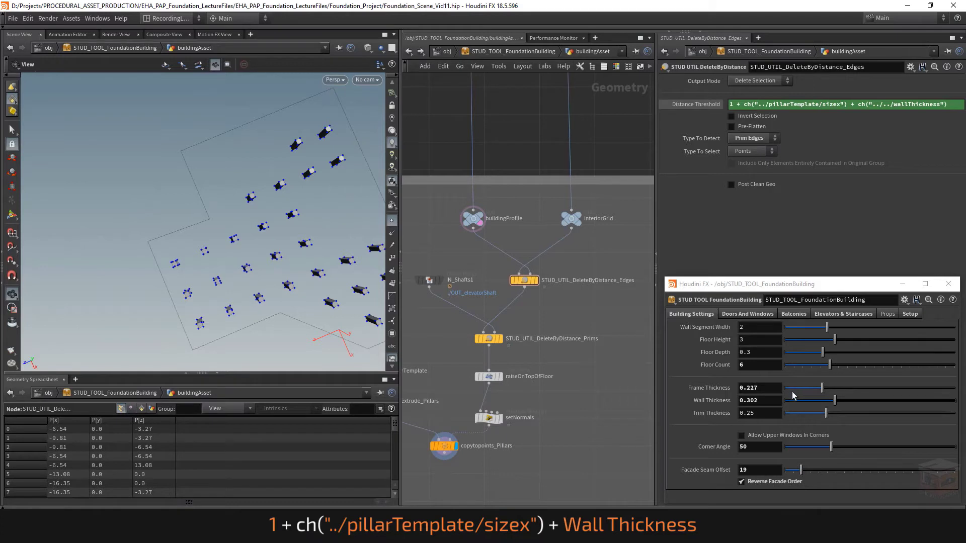
- Try a Wall Thickness of 0.377 on the building asset and undo the change
mouse_move(849, 404)
mouse_down()
mouse_move(866, 402)
mouse_move(841, 399)
mouse_move(878, 402)
mouse_move(848, 405)
mouse_up()
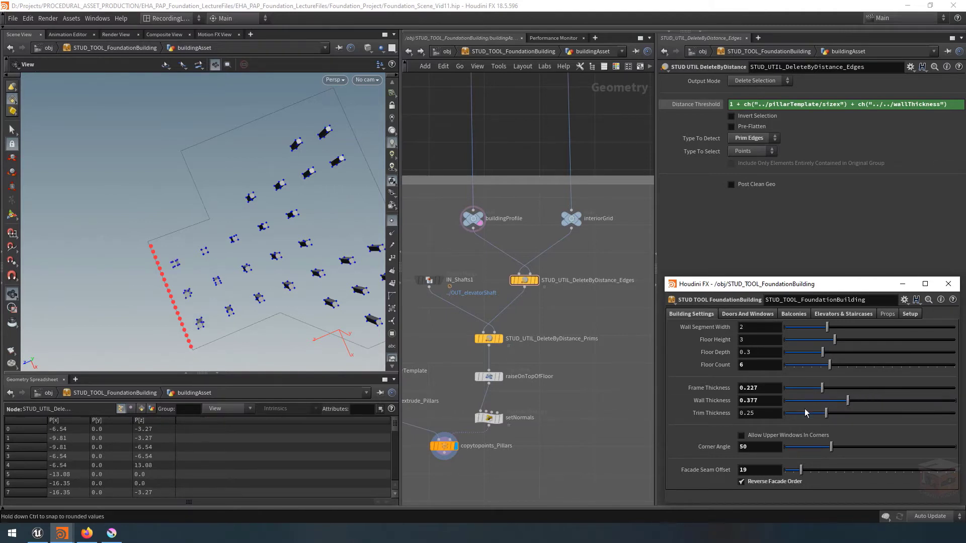
key(ctrl+z)
key(ctrl+z)
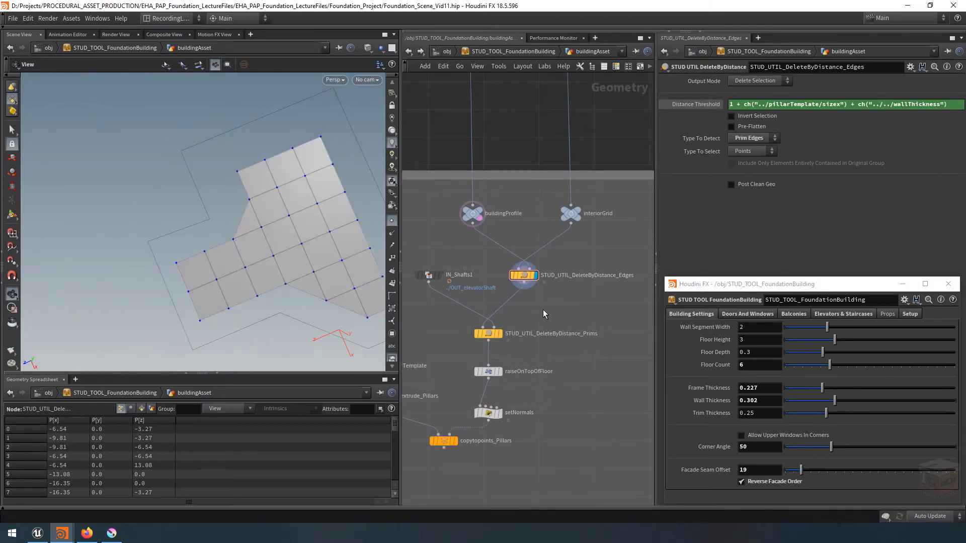
- Display the STUD_UTIL_DeleteByDistance_Prims output with IN_Shafts1 as the template overlay instead of buildingProfile to compare the grid with the shafts
click(487, 334)
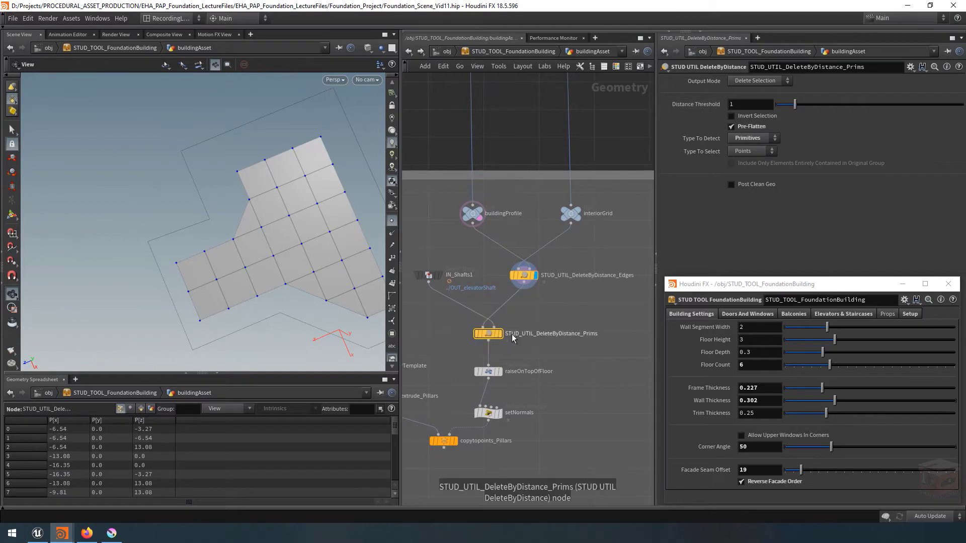
click(499, 334)
middle_drag(541, 300, 545, 298)
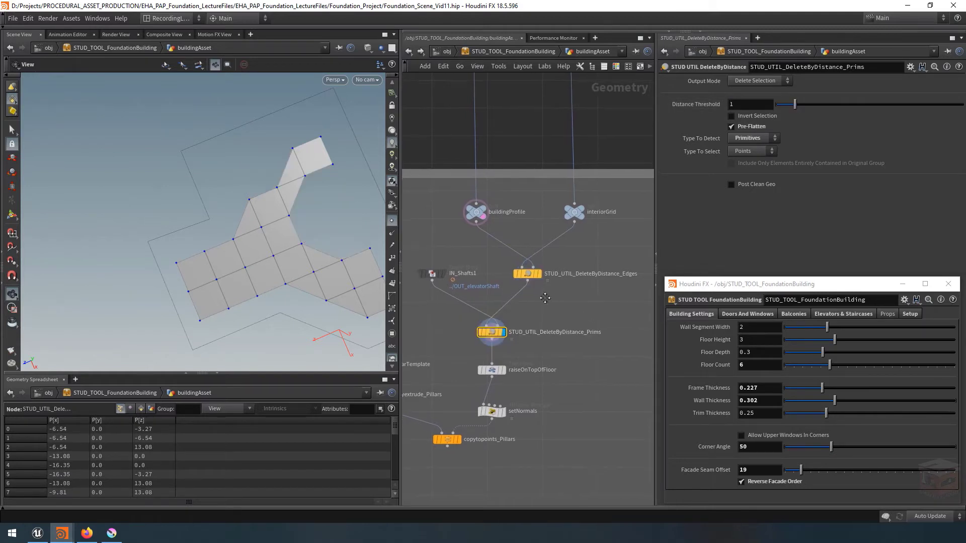
click(443, 283)
middle_drag(255, 172, 231, 205)
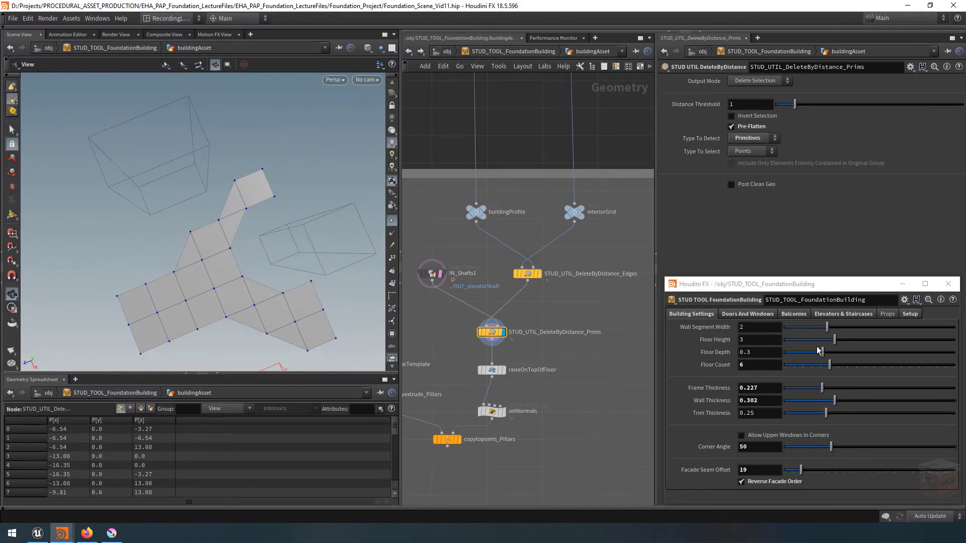
- Set the Distance Threshold of STUD_UTIL_DeleteByDistance_Prims to 1 plus a relative reference to pillarTemplate's sizex
middle_drag(417, 342, 493, 326)
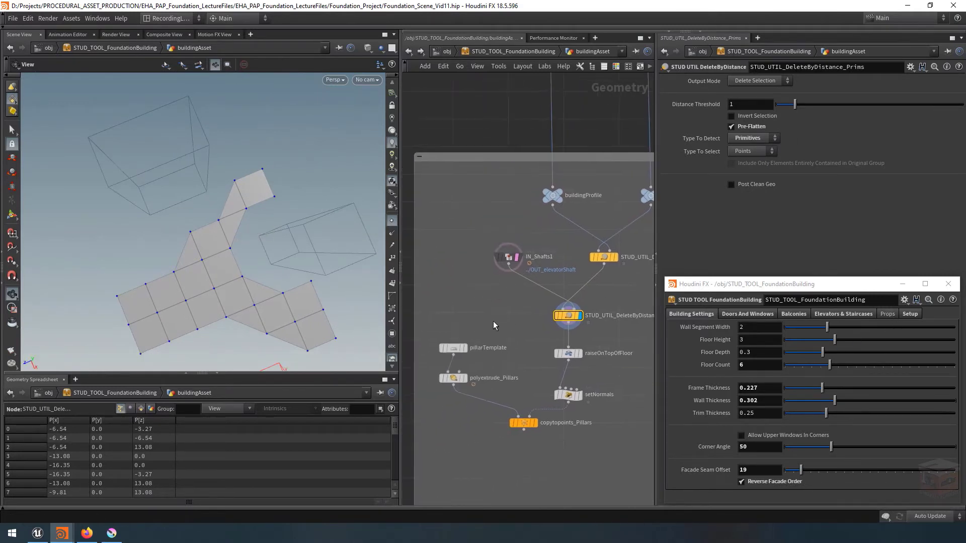
click(453, 348)
right_click(746, 121)
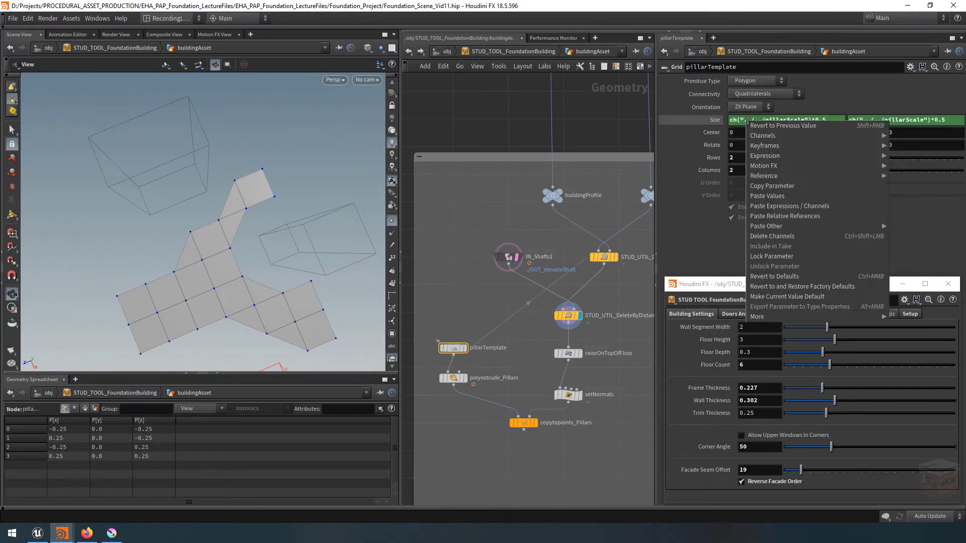
click(787, 186)
click(567, 325)
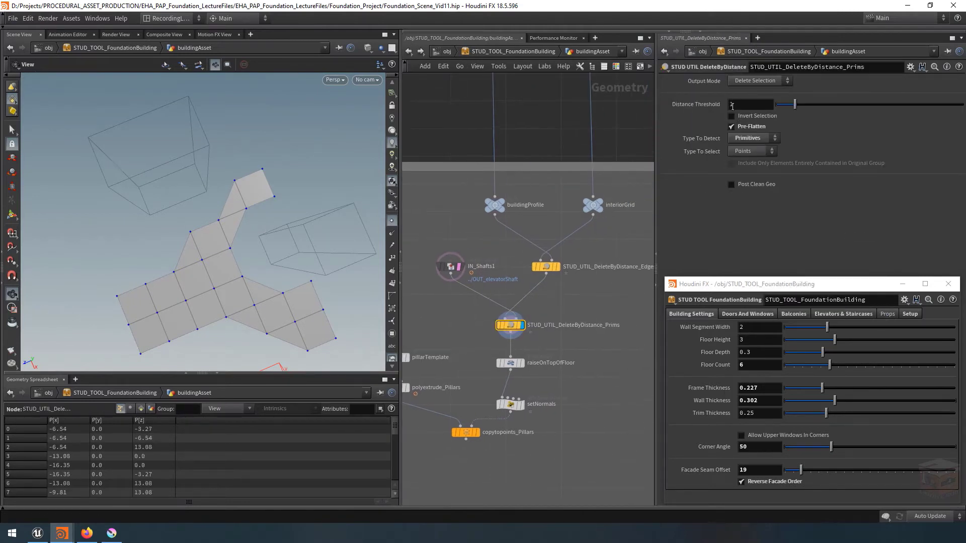
click(749, 106)
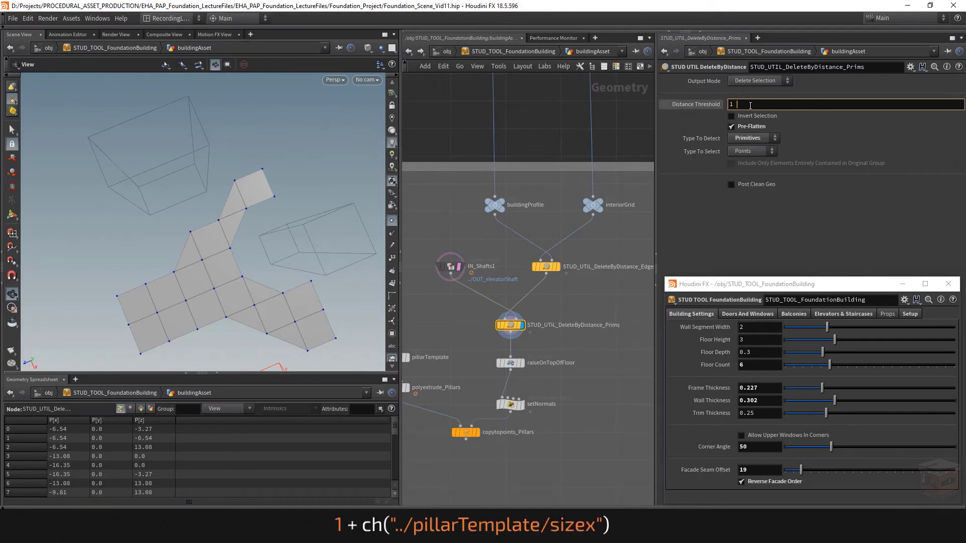
text(+)
right_click(761, 99)
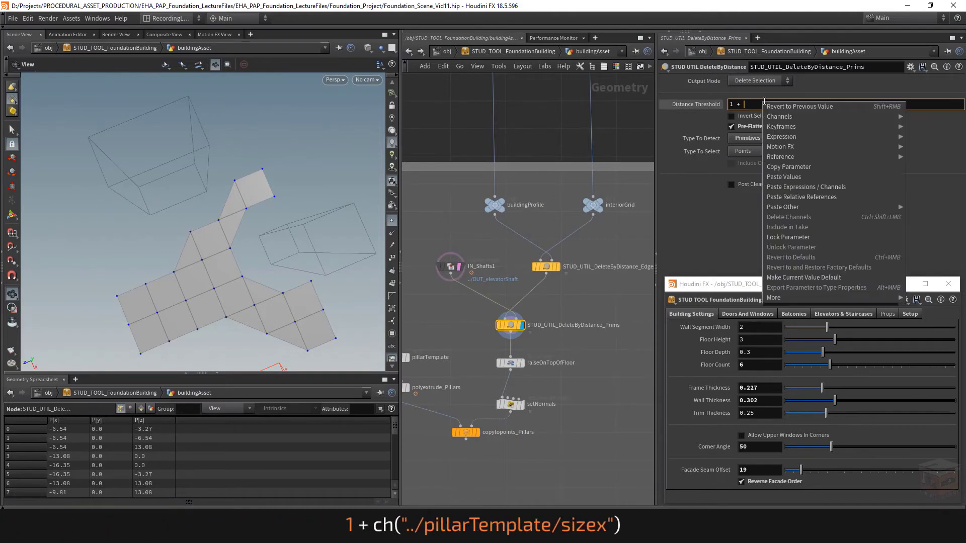
click(826, 198)
click(600, 297)
- Display the copytopoints_Pillars result and turn off the point markers in the viewport
scroll(600, 297, down, 4)
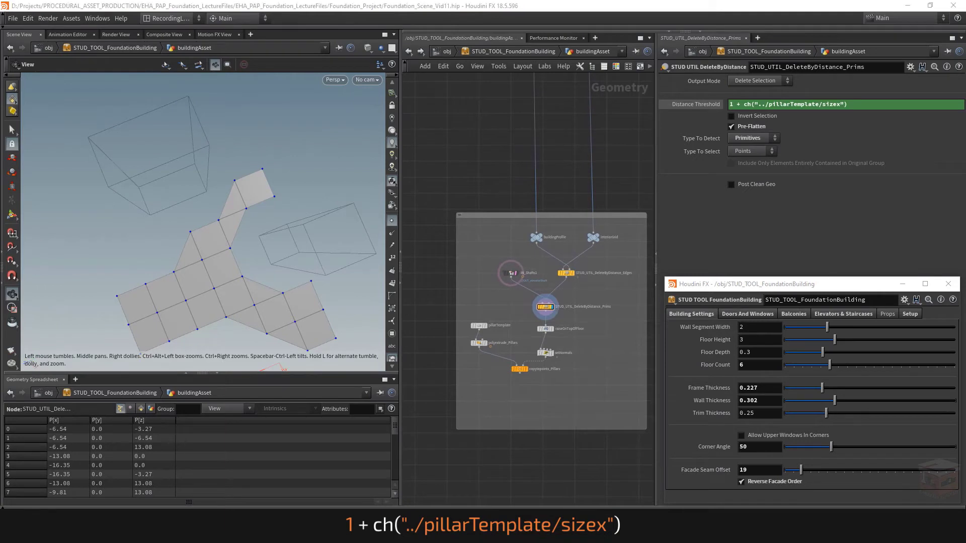
scroll(524, 371, up, 3)
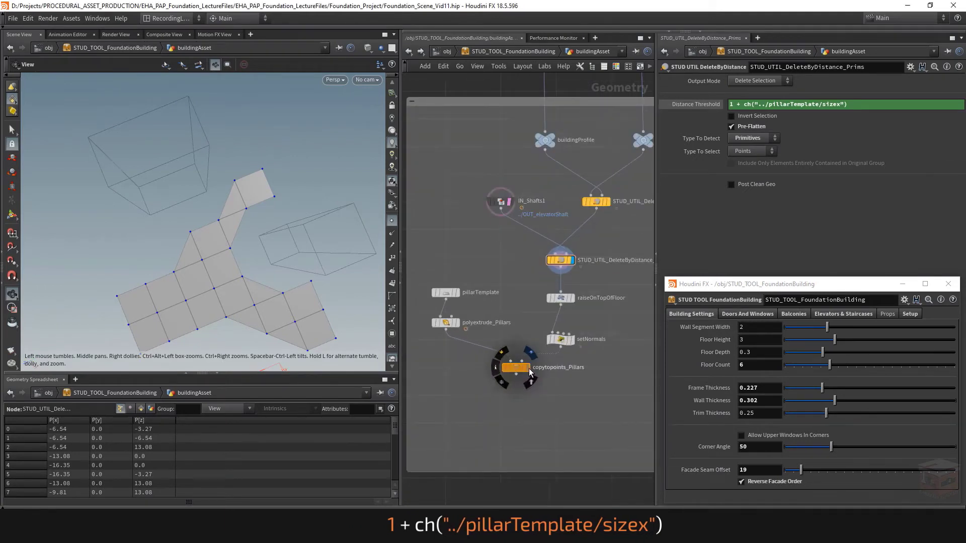
click(528, 368)
click(516, 368)
drag(189, 287, 201, 234)
scroll(209, 234, down, 3)
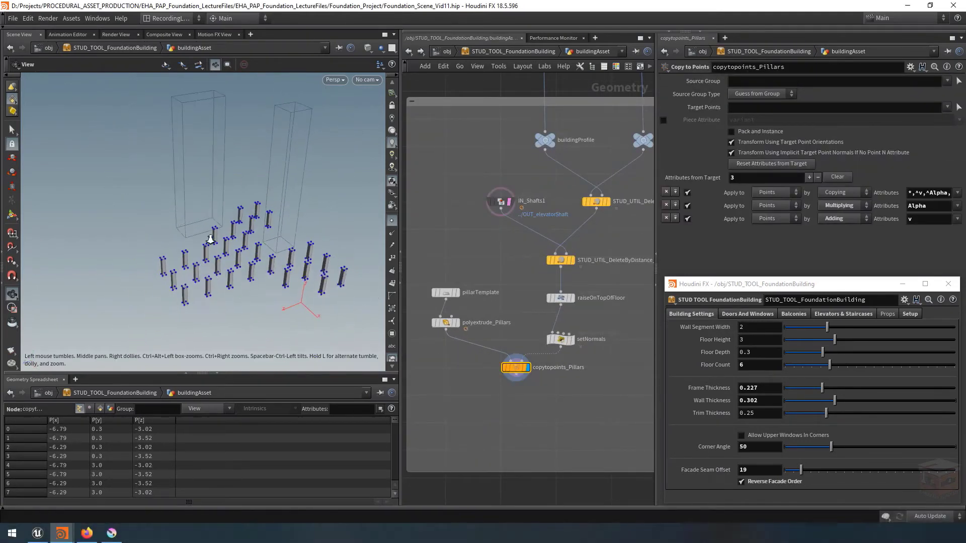
click(392, 220)
drag(308, 261, 277, 270)
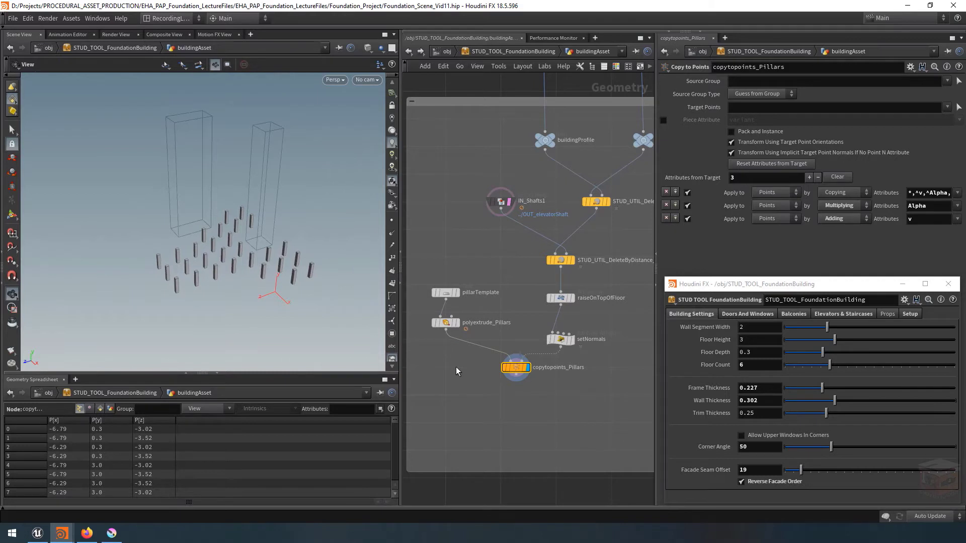
- Duplicate the copyFloors1 node from the Create Floors network into the pillar network below copytopoints_Pillars
right_drag(189, 277, 343, 271)
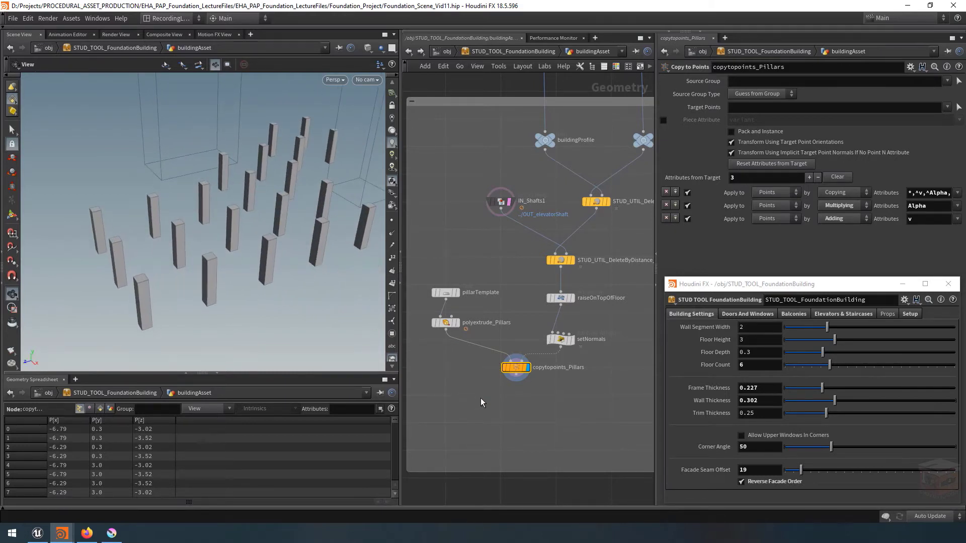
scroll(483, 392, down, 10)
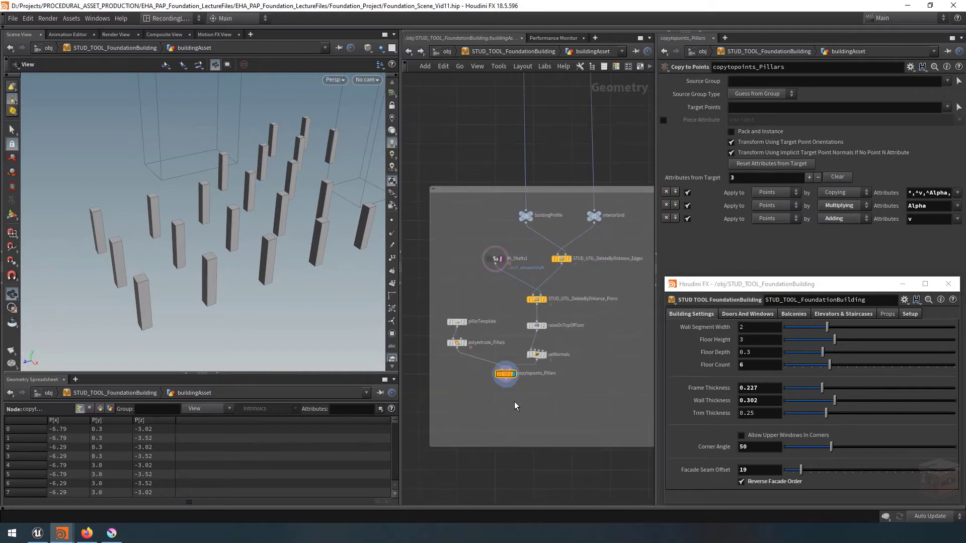
scroll(502, 375, up, 8)
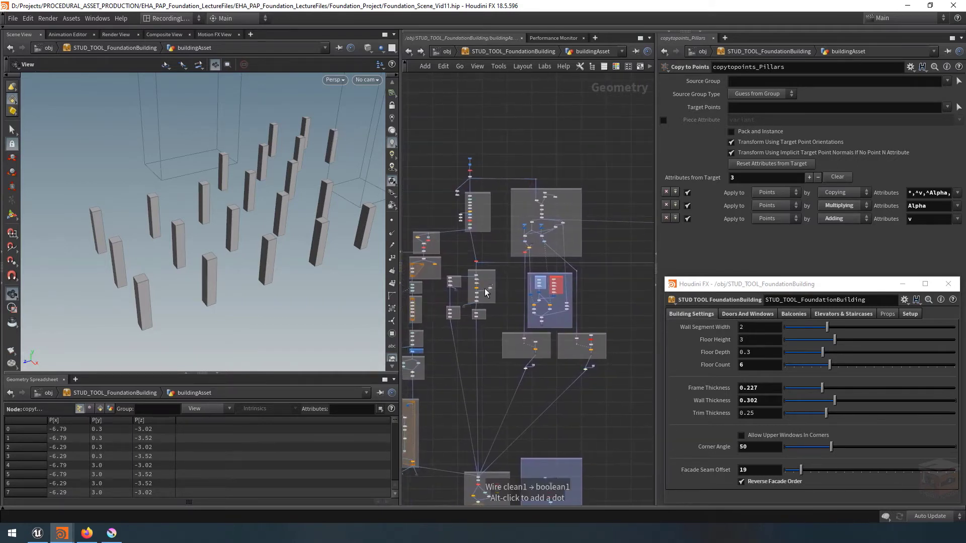
scroll(475, 282, up, 6)
click(493, 320)
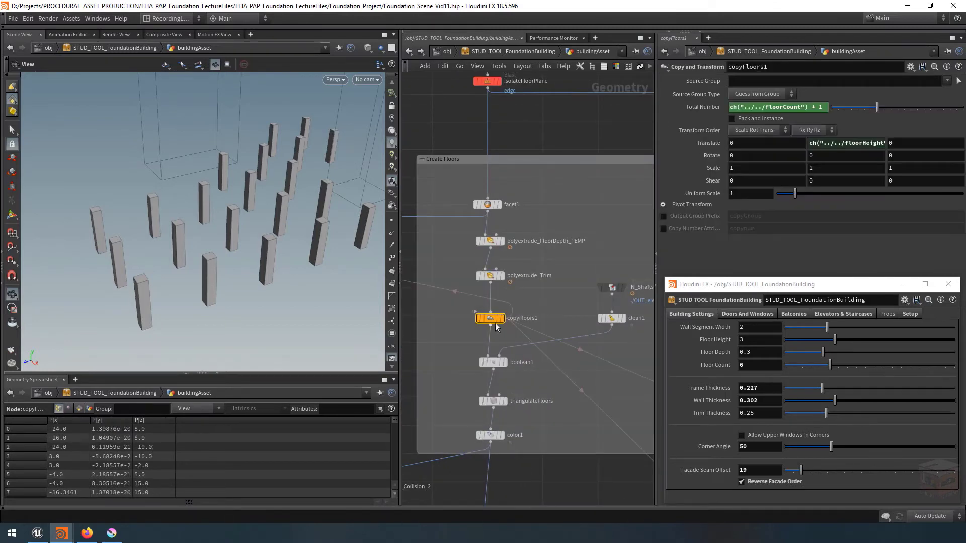
key(ctrl+c)
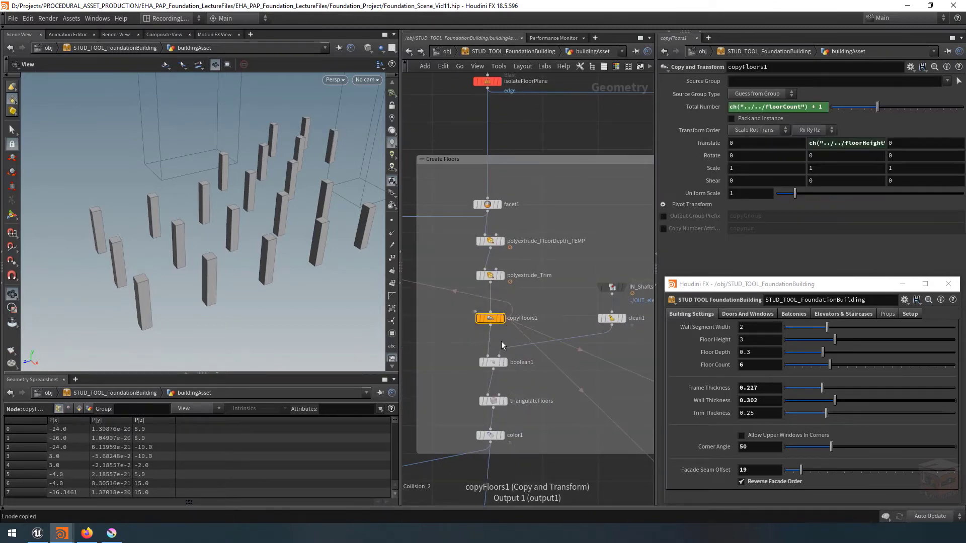
scroll(502, 347, down, 6)
scroll(503, 353, down, 4)
middle_drag(540, 359, 270, 298)
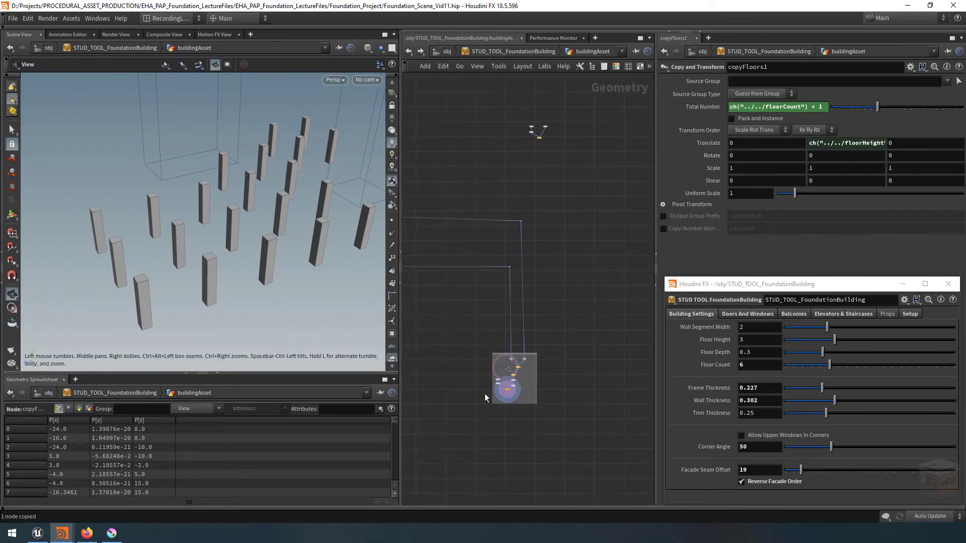
scroll(506, 397, up, 6)
scroll(518, 401, up, 3)
key(ctrl+v)
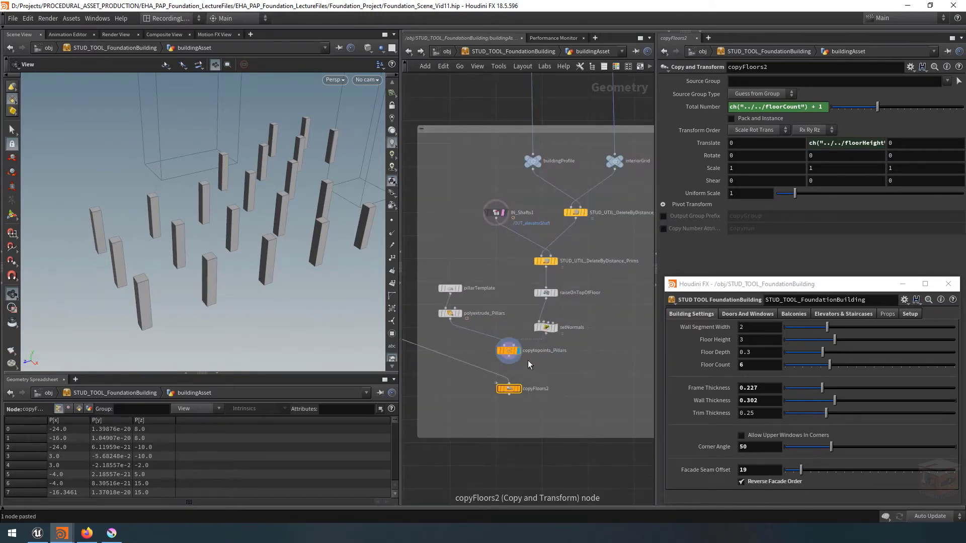
- Feed copytopoints_Pillars into the duplicated copy node, display its result and rename it copyPillars
drag(496, 377, 509, 356)
click(518, 389)
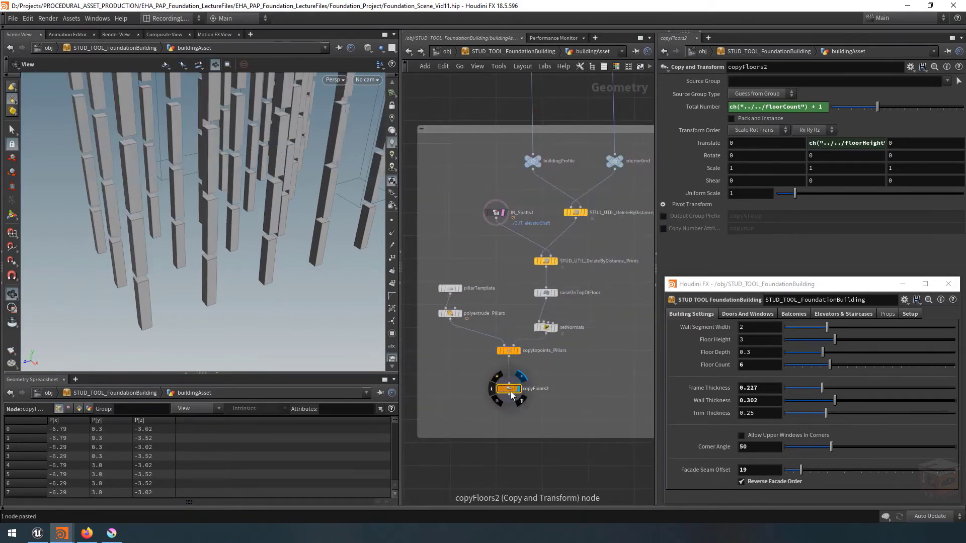
double_click(537, 392)
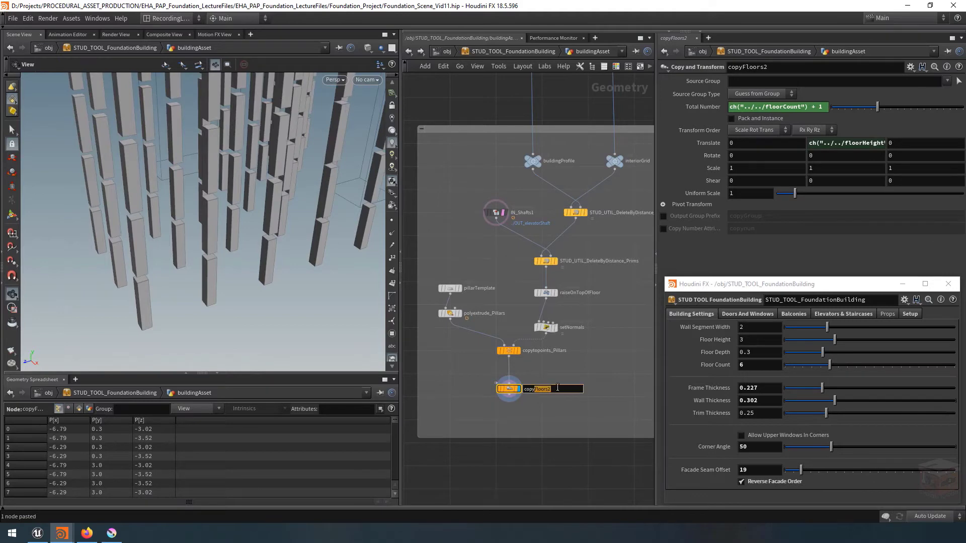
text(Pilla)
key(Return)
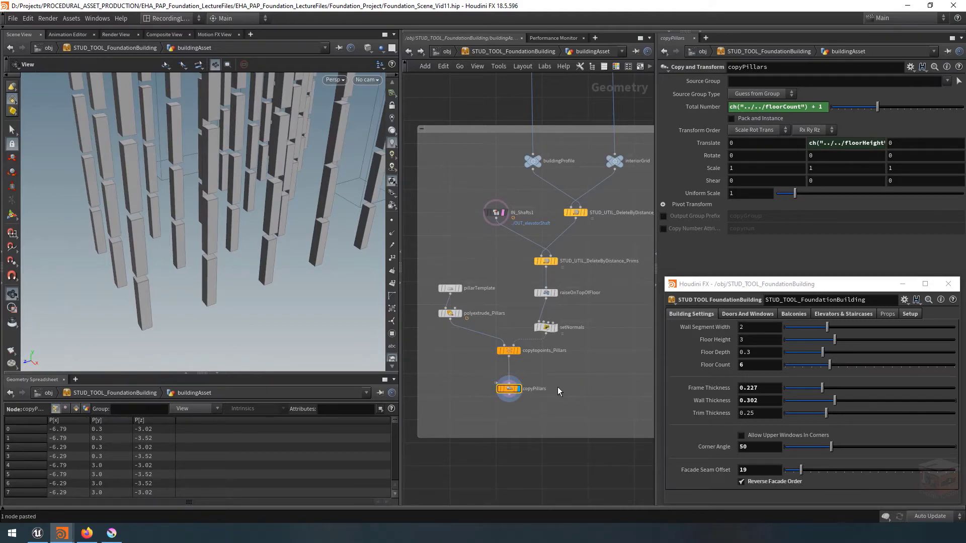
- Show copyFloors1 as the template overlay and compare the stacked pillars with the floors
scroll(574, 343, down, 8)
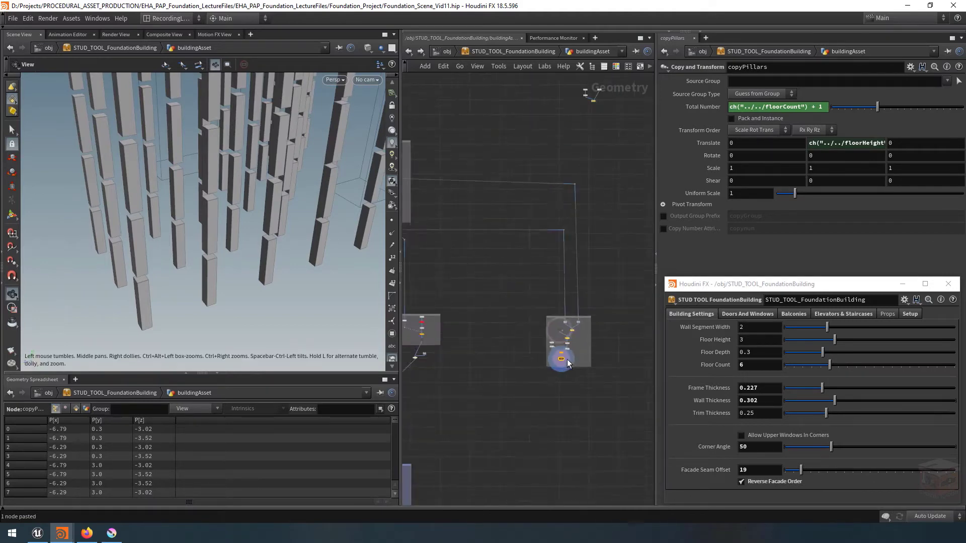
middle_drag(496, 327, 568, 319)
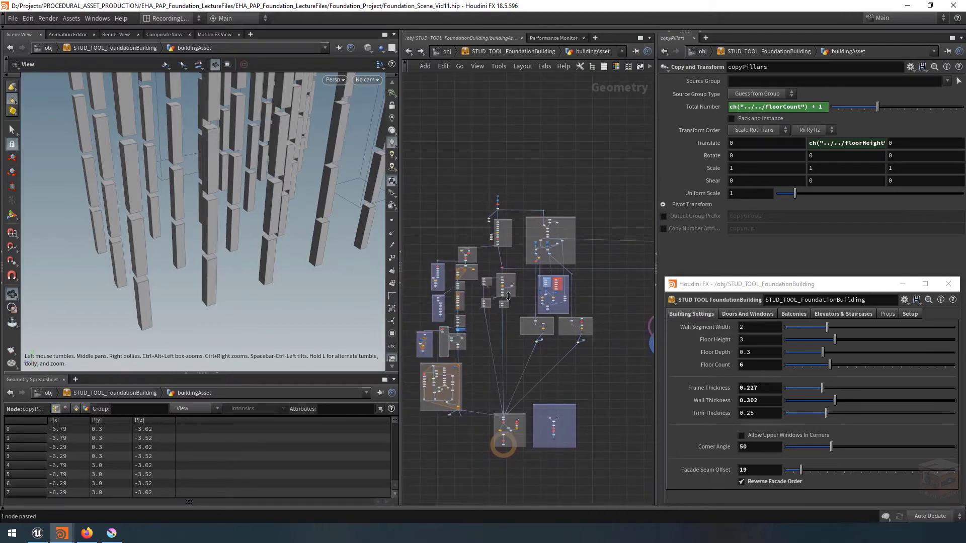
scroll(508, 296, up, 10)
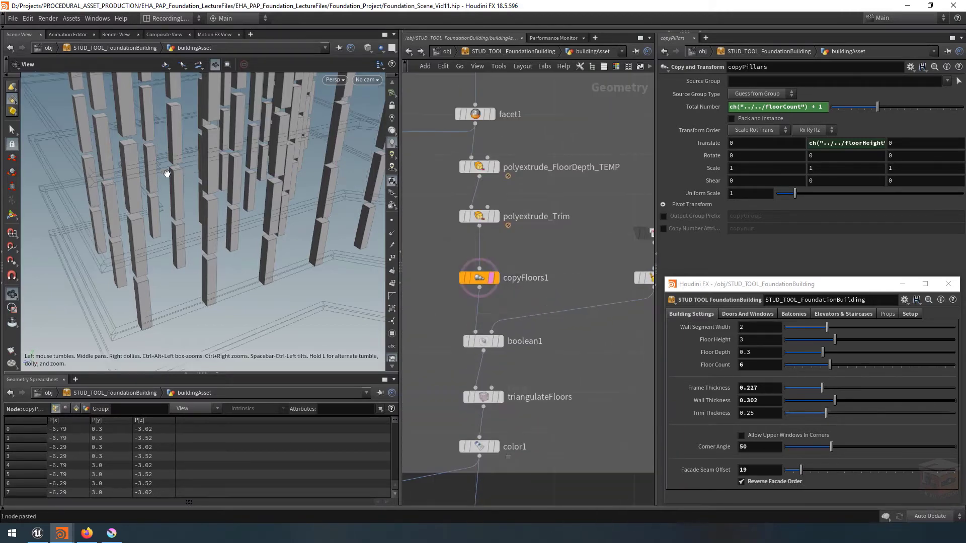
scroll(168, 173, down, 8)
middle_drag(242, 119, 216, 186)
scroll(221, 187, up, 4)
drag(221, 187, 293, 200)
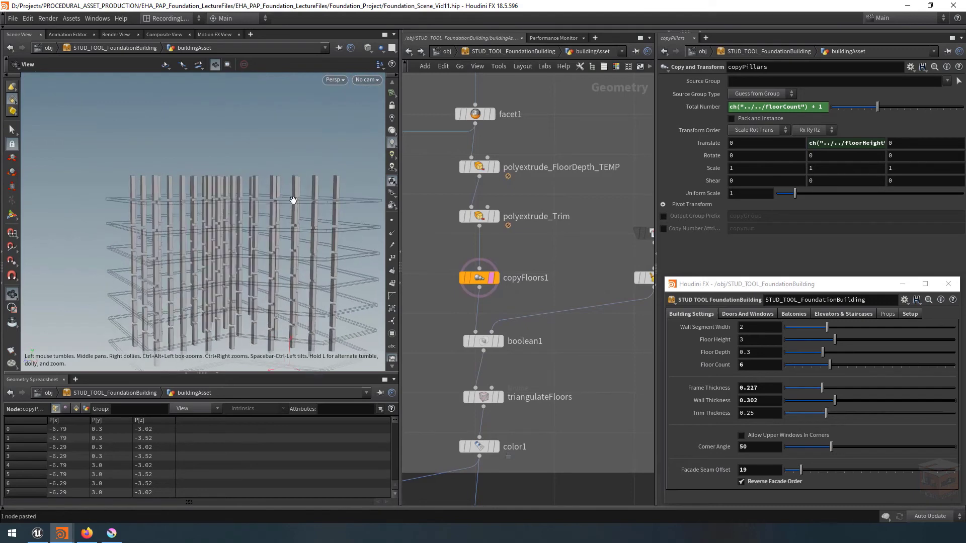
- Remove the + 1 from copyPillars' Total Number so it reads ch("../../floorCount")
click(824, 106)
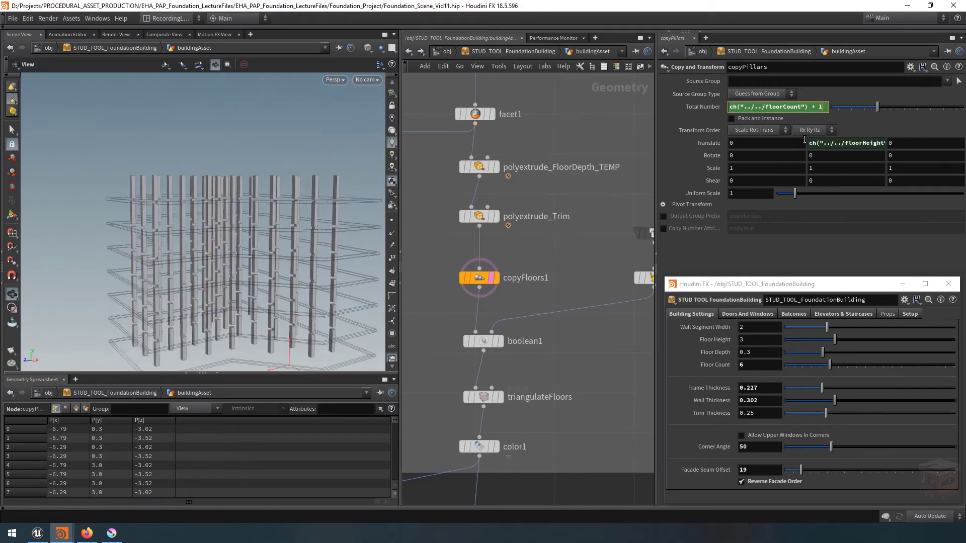
click(711, 107)
click(848, 107)
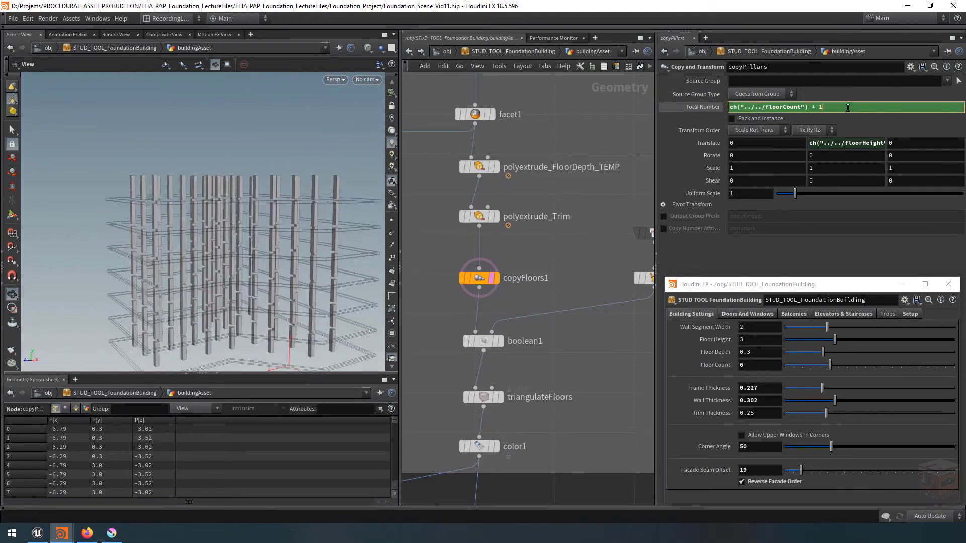
key(BackSpace)
key(BackSpace)
key(BackSpace)
key(BackSpace)
drag(260, 255, 263, 216)
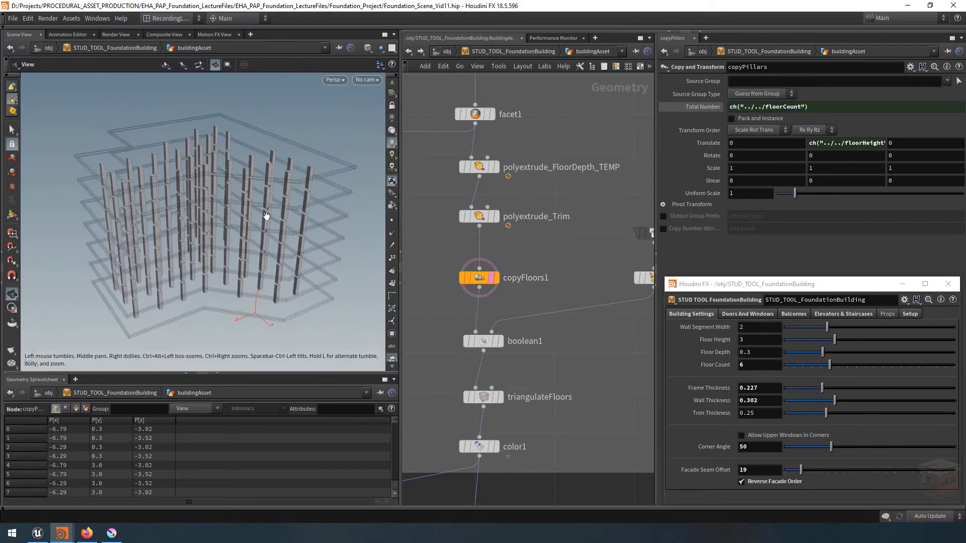
- Display the triangulateFloors3 output in the roof railing's Bevel And Clean network to examine it
scroll(568, 328, down, 8)
middle_drag(581, 353, 568, 320)
middle_drag(506, 381, 503, 374)
scroll(473, 342, up, 7)
middle_drag(497, 262, 535, 250)
scroll(475, 335, down, 3)
scroll(496, 375, up, 2)
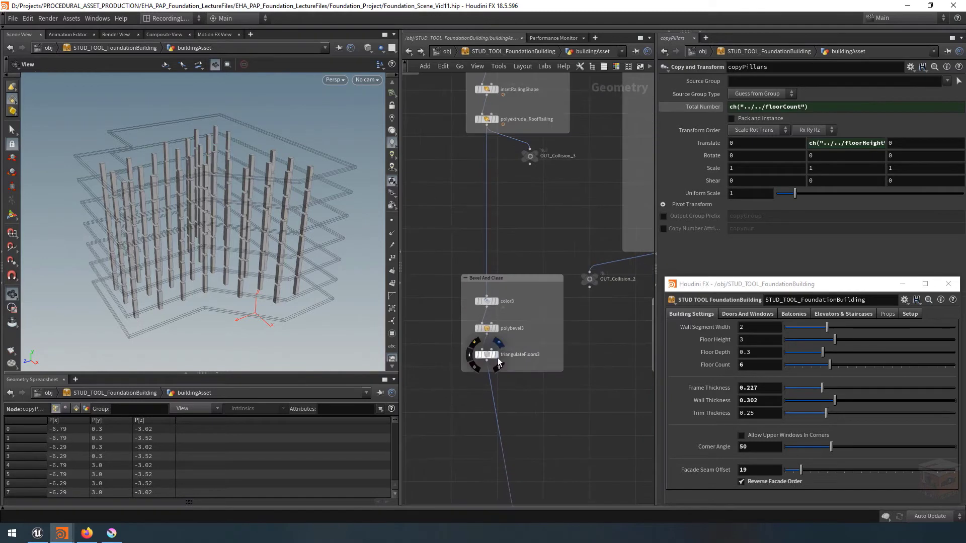
click(496, 356)
drag(225, 168, 203, 172)
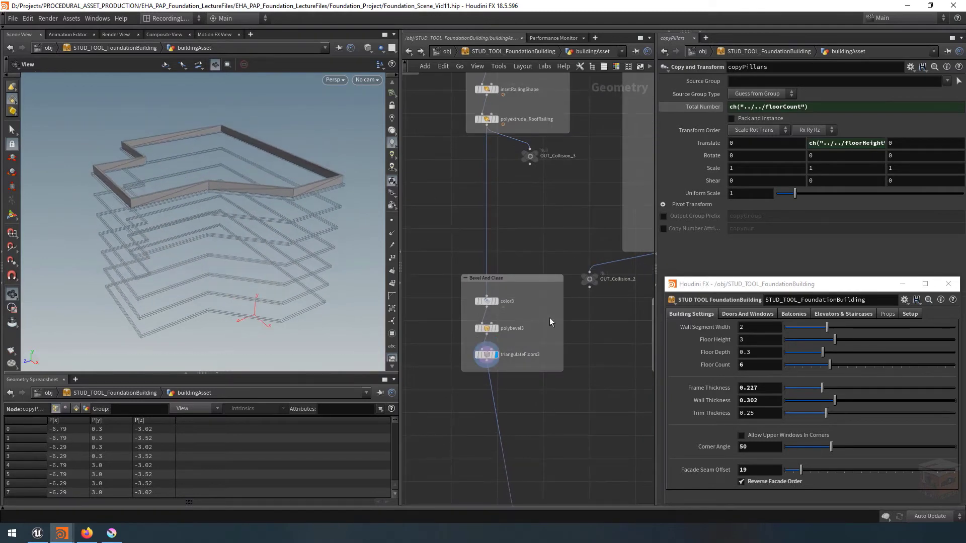
- Duplicate the Bevel And Clean network box with color3, polybevel3 and triangulateFloors3 below the pillar network
drag(574, 253, 443, 393)
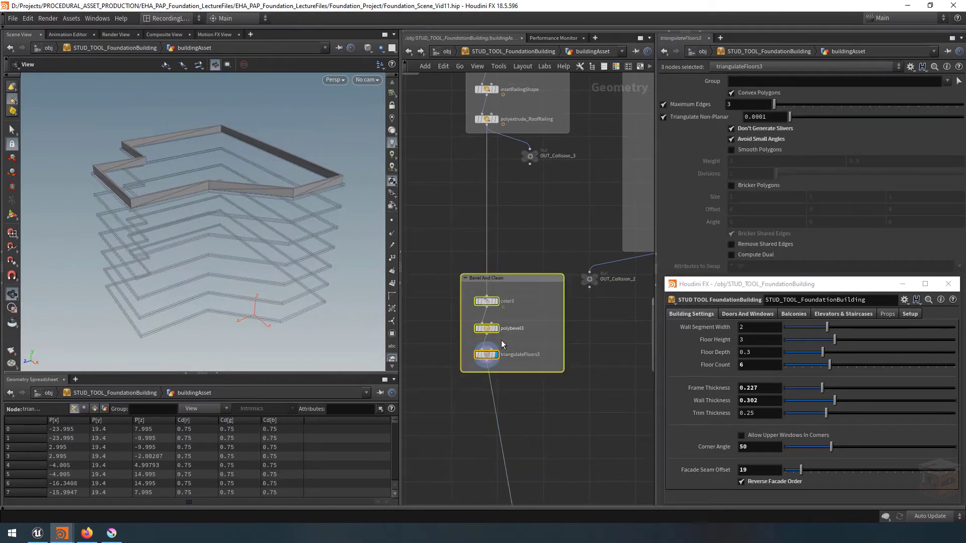
key(ctrl+c)
click(593, 368)
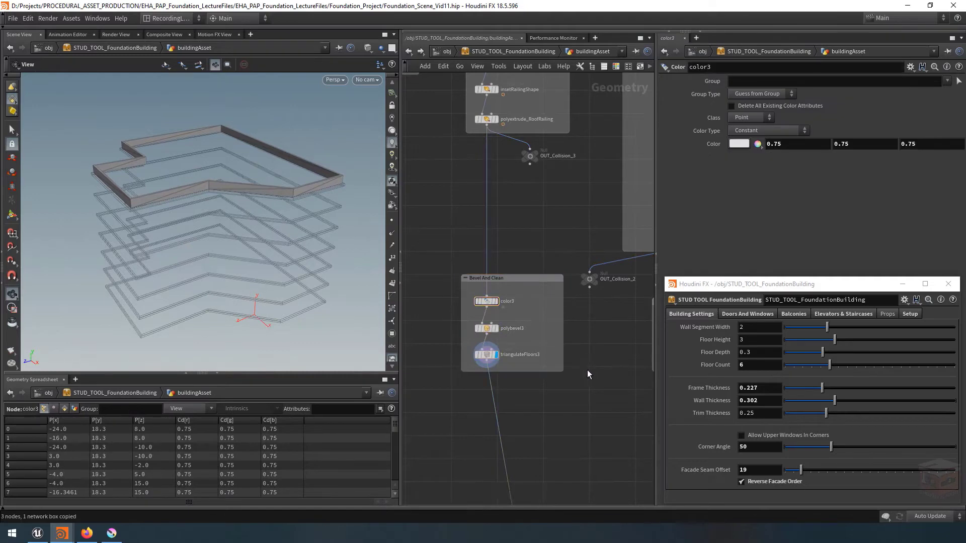
scroll(587, 373, down, 6)
middle_drag(604, 384, 420, 362)
middle_drag(617, 370, 480, 283)
scroll(516, 352, up, 5)
key(ctrl+v)
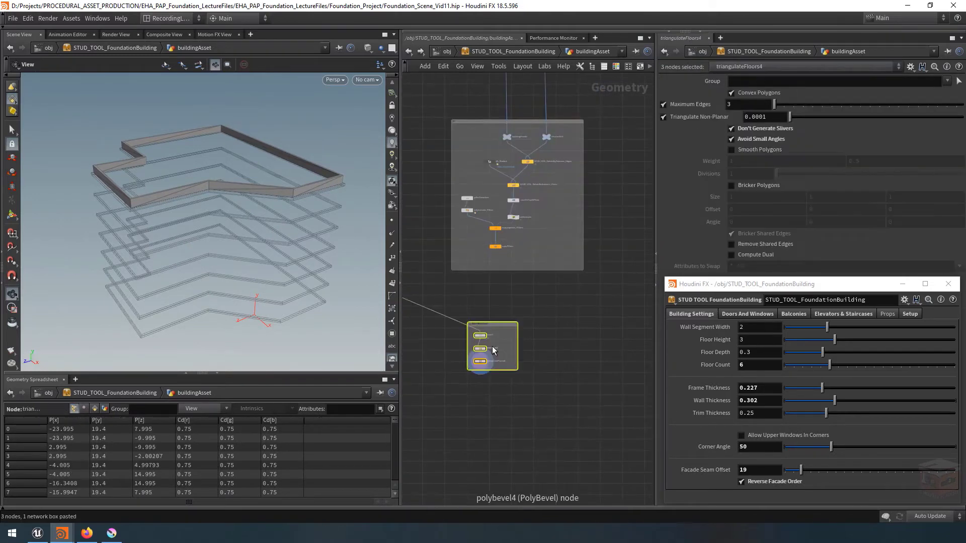
- Connect copyPillars to the first node of the pasted Bevel And Clean box and align the box beneath it
drag(479, 333, 496, 249)
drag(502, 325, 518, 307)
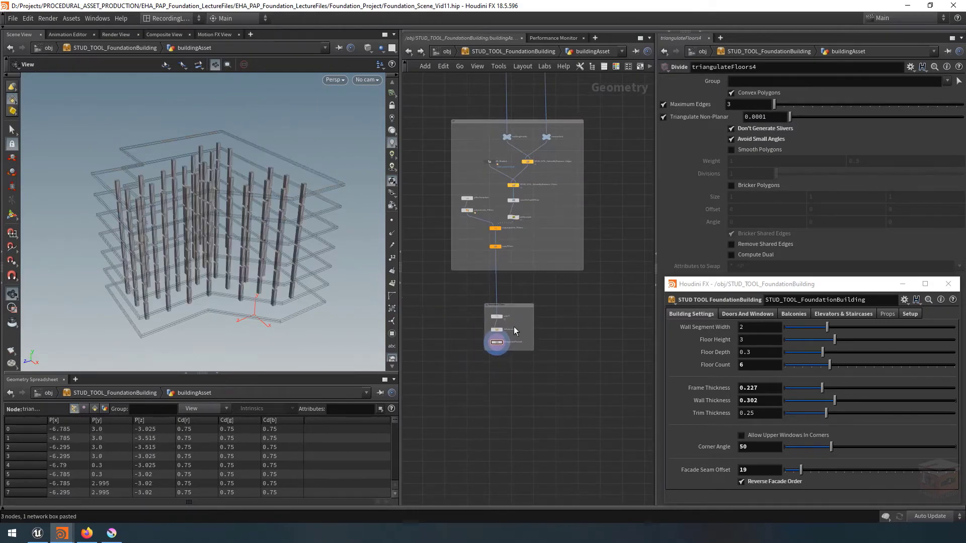
scroll(514, 329, up, 3)
click(531, 345)
key(Return)
- Set the color7 node's Color to 0.25, 0.25, 0.25 for the pillars
click(488, 302)
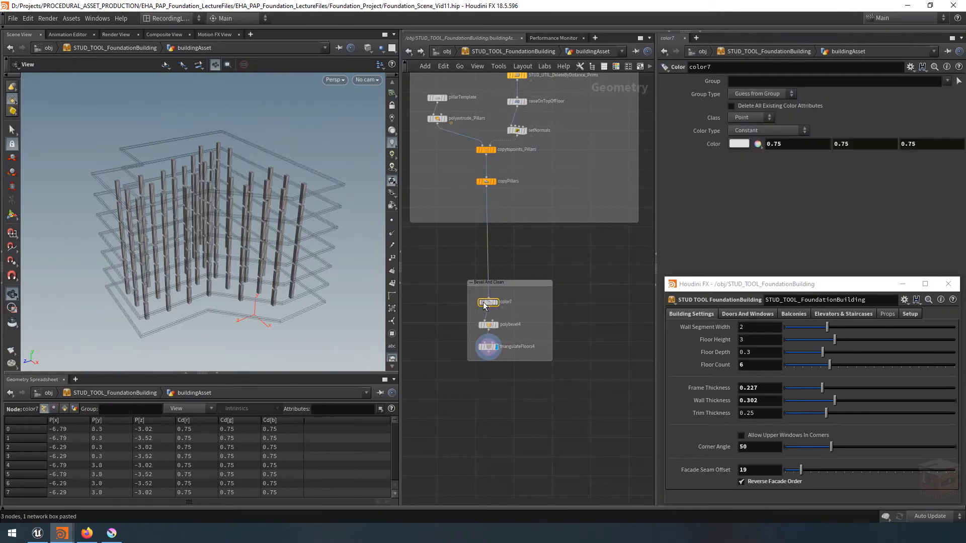
mouse_move(209, 205)
mouse_down()
mouse_move(259, 205)
mouse_move(259, 189)
mouse_move(218, 201)
mouse_up()
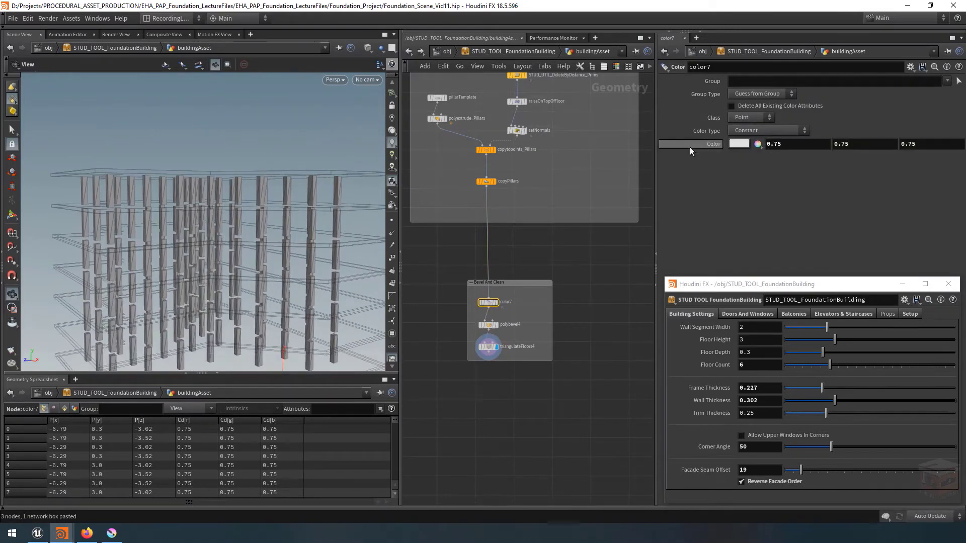
click(732, 144)
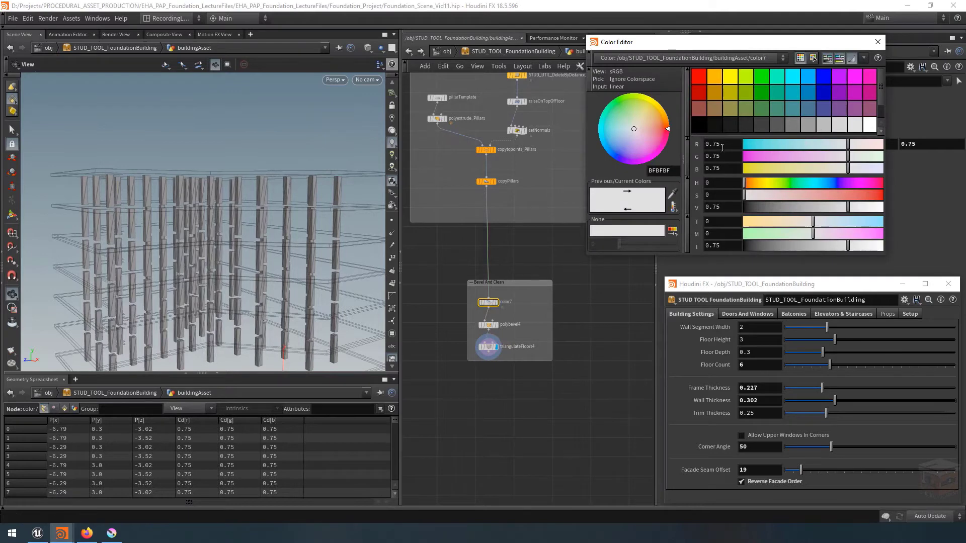
click(878, 42)
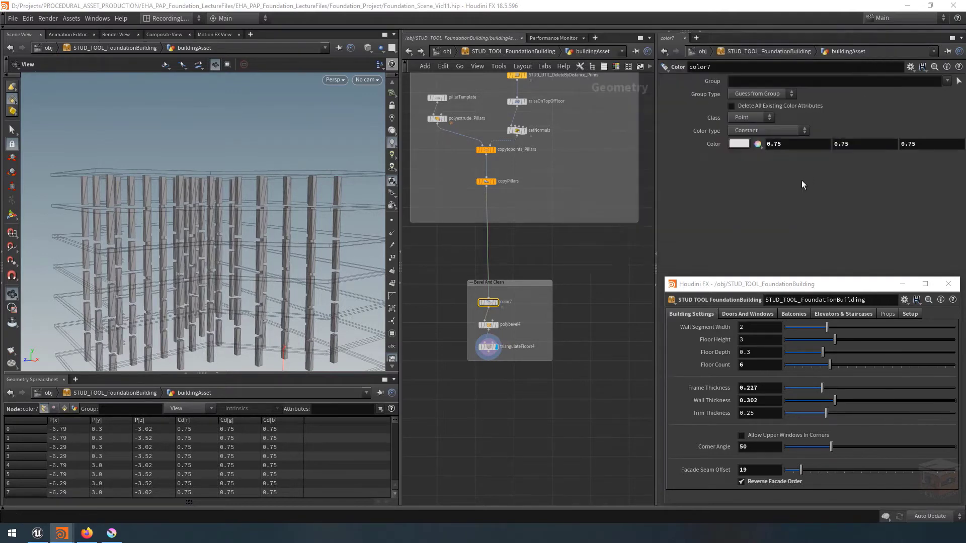
click(788, 144)
text(0.)
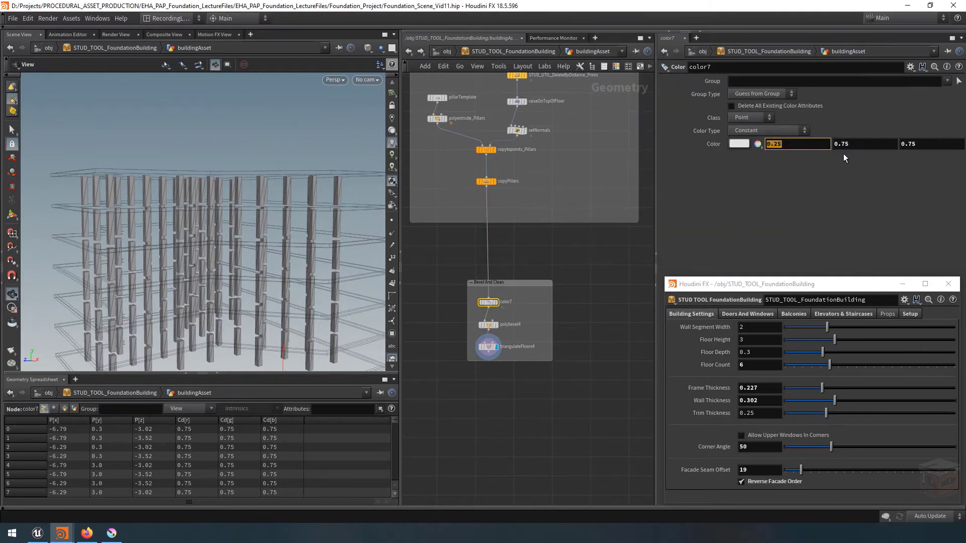
drag(887, 145, 827, 147)
key(ctrl+v)
drag(927, 147, 881, 150)
key(ctrl+v)
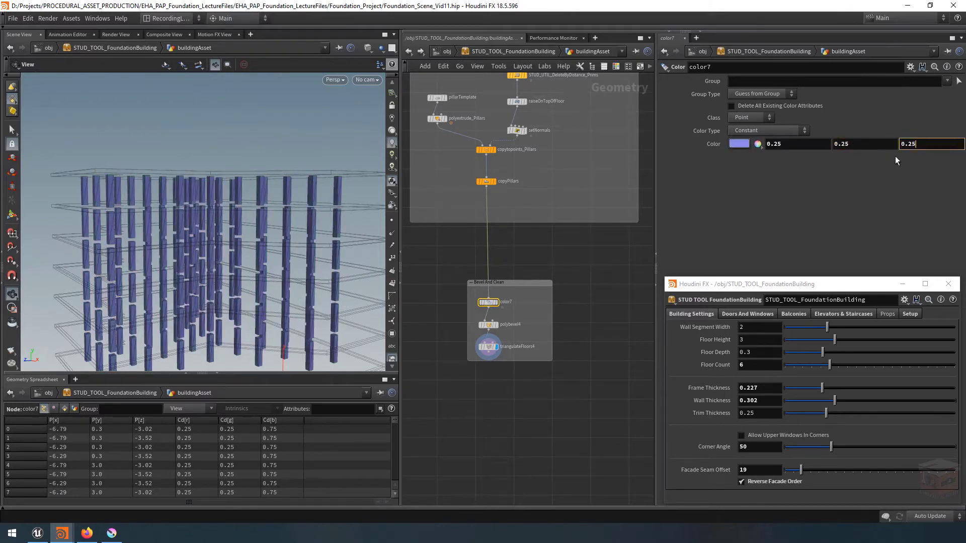
key(Return)
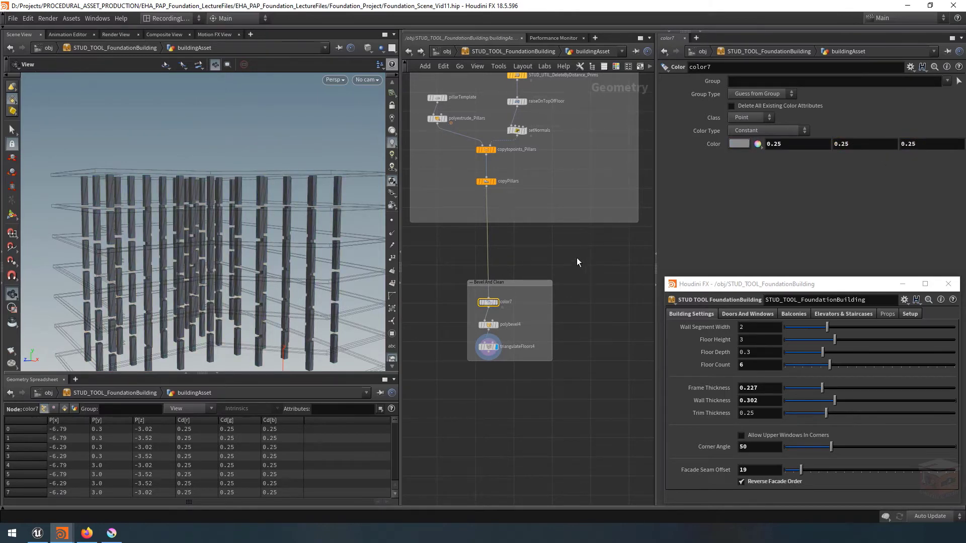
- Check the polybevel4 settings and rename the triangulateFloors4 node to triangulatePillars
scroll(488, 341, up, 2)
drag(470, 311, 470, 311)
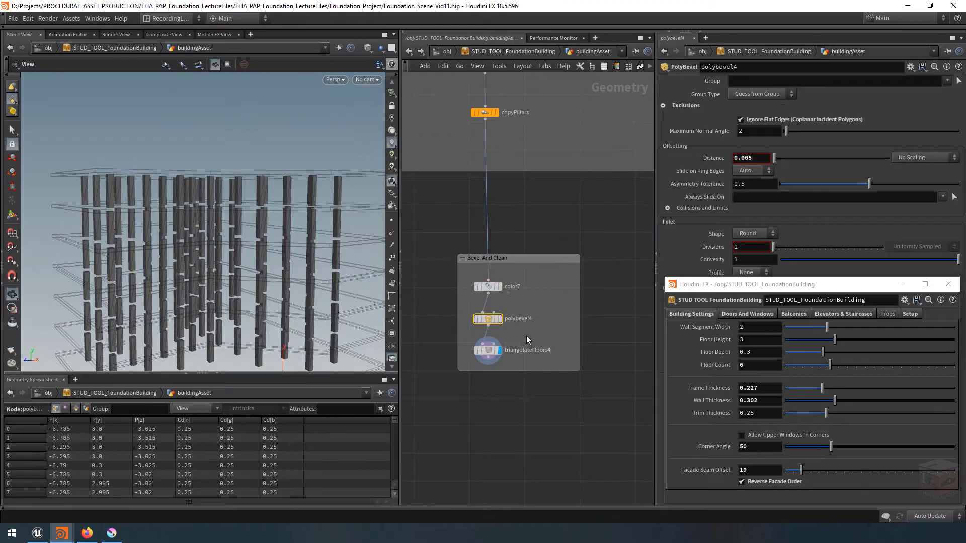
drag(473, 358, 472, 359)
double_click(534, 349)
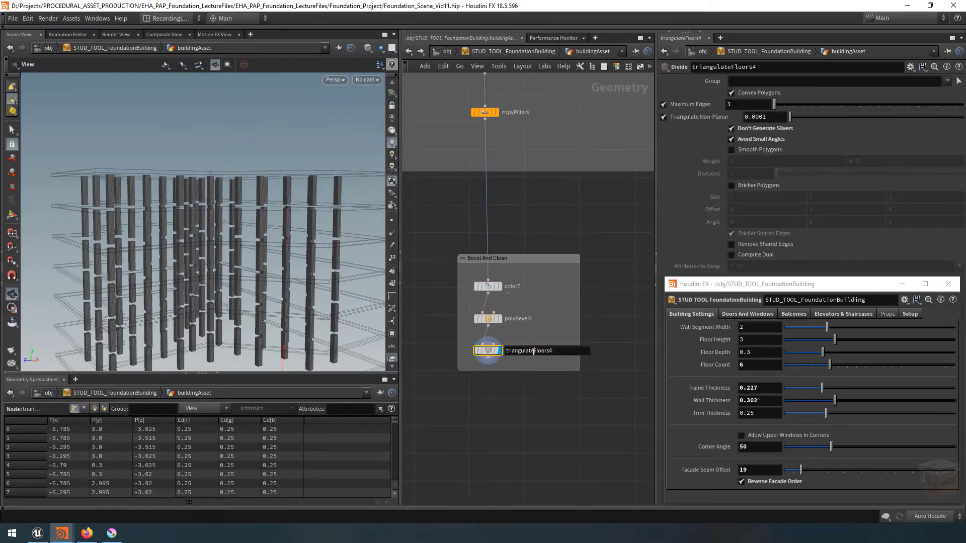
drag(533, 351, 563, 348)
text(Pillars)
key(Return)
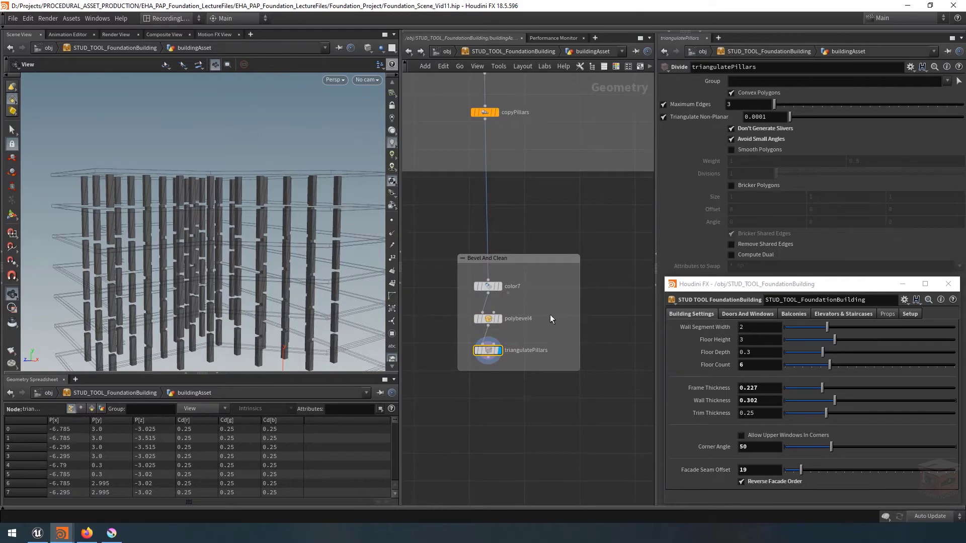
- Connect the triangulatePillars output to the mergeVisibleMeshComponents node in the Meshes Output box
scroll(554, 365, down, 5)
scroll(524, 365, up, 3)
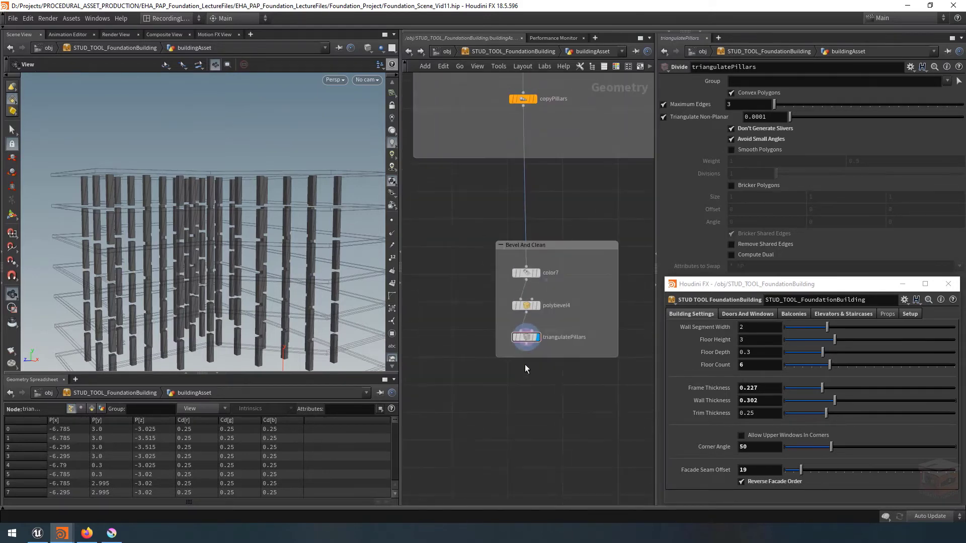
click(525, 346)
scroll(529, 383, down, 5)
scroll(532, 401, down, 5)
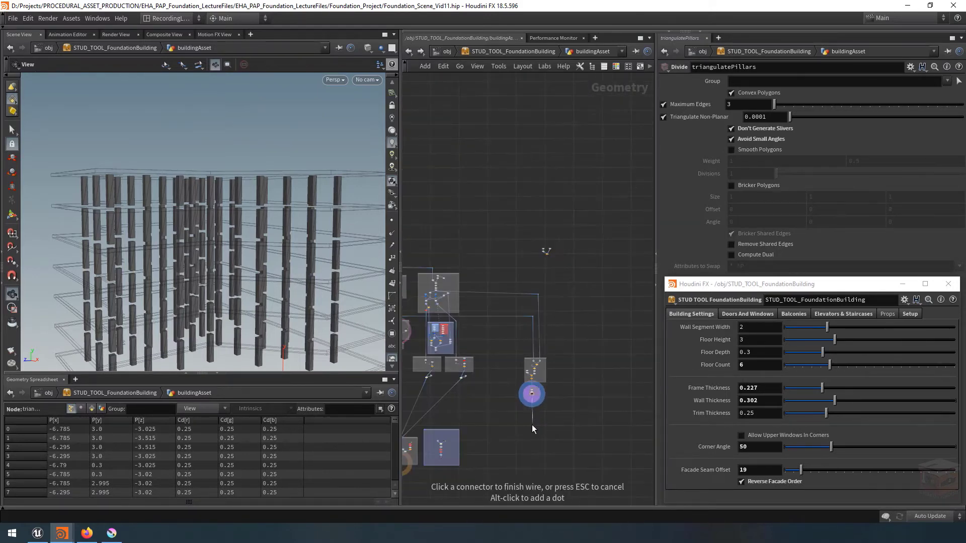
middle_drag(515, 452, 620, 341)
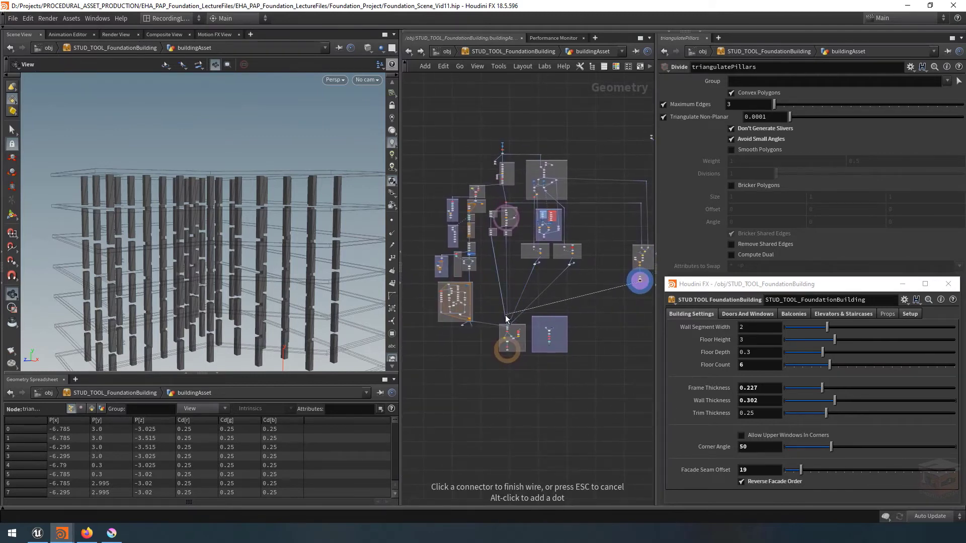
scroll(506, 319, up, 5)
click(514, 347)
scroll(526, 357, down, 5)
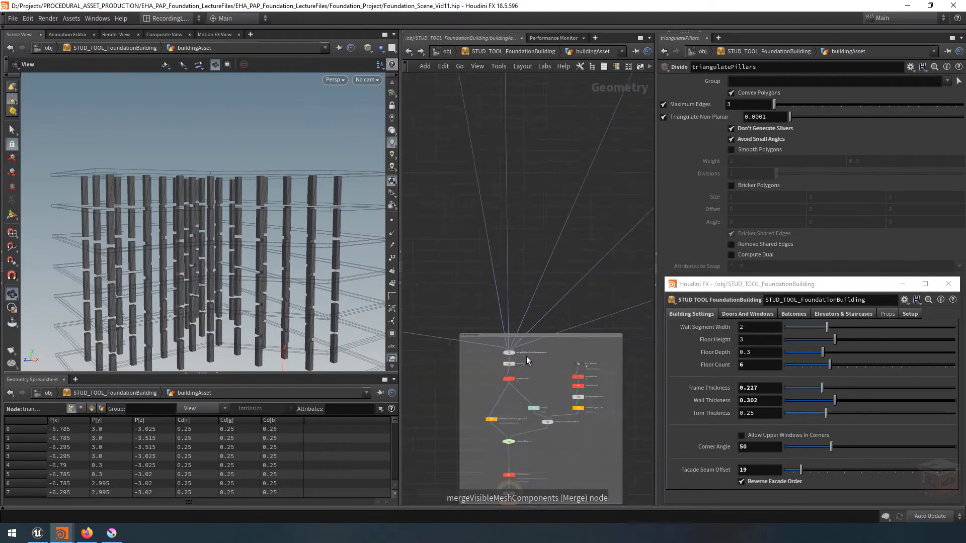
- Display the output0 node and inspect the pillars inside the building
scroll(520, 420, up, 6)
click(517, 412)
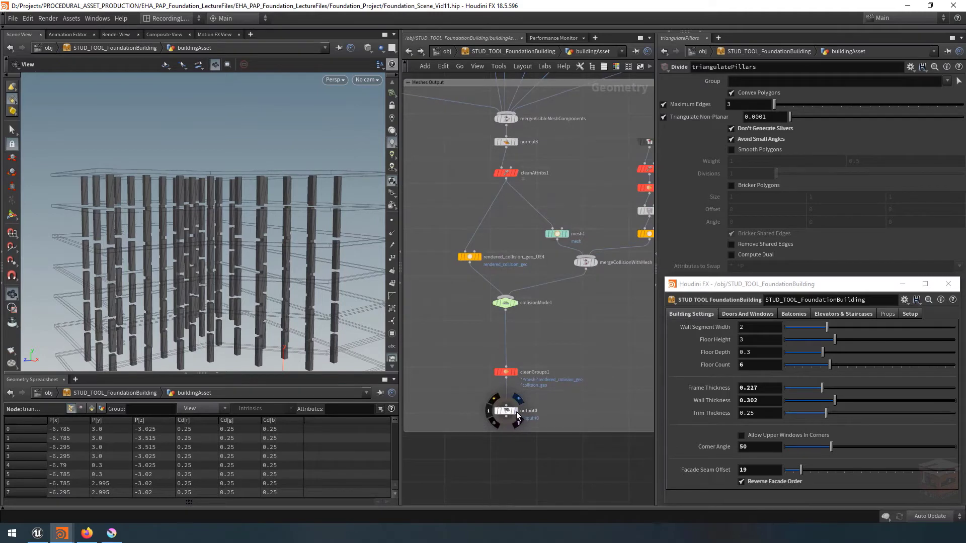
click(508, 411)
scroll(205, 227, up, 10)
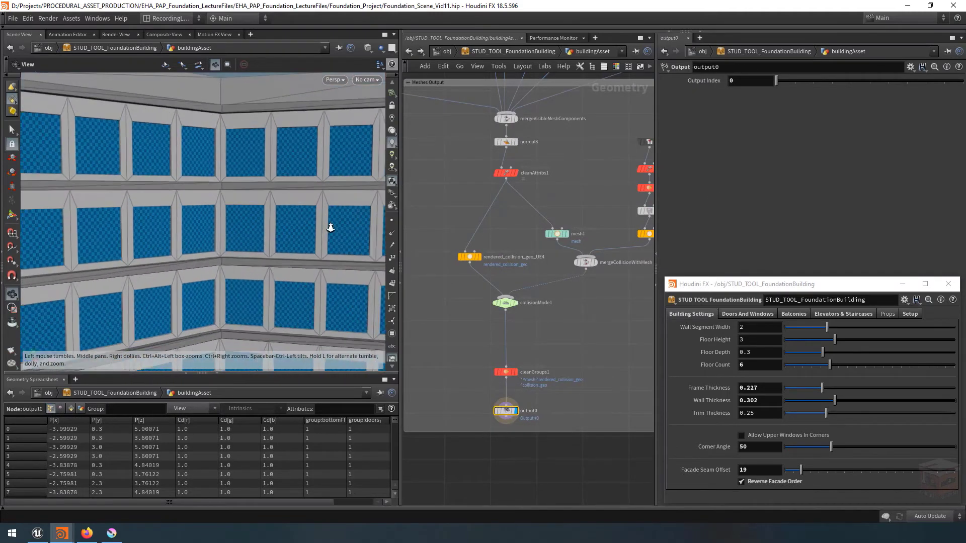
right_drag(406, 250, 446, 246)
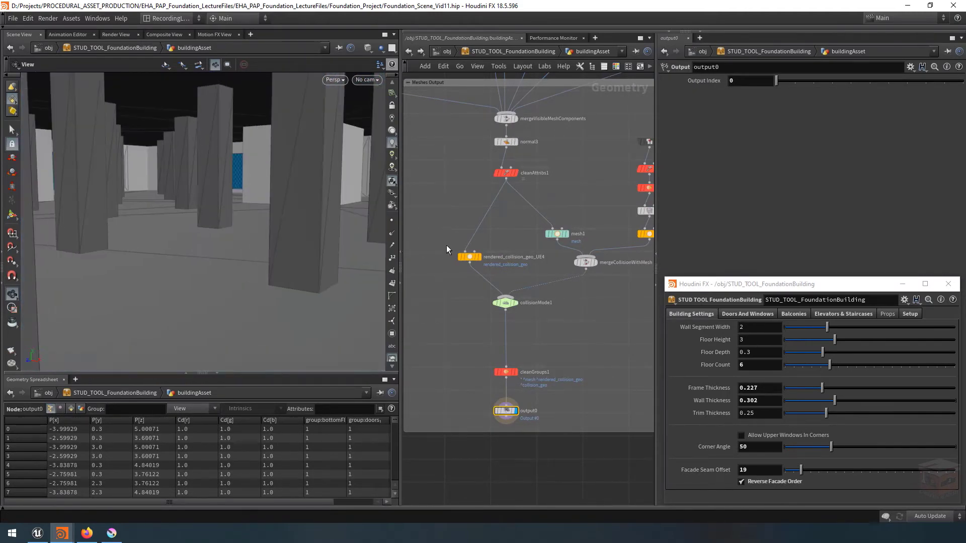
middle_drag(226, 177, 215, 212)
- Display the IN_Collision node and check the collision geometry inside the building for pillars
middle_drag(603, 315, 498, 421)
scroll(557, 250, up, 2)
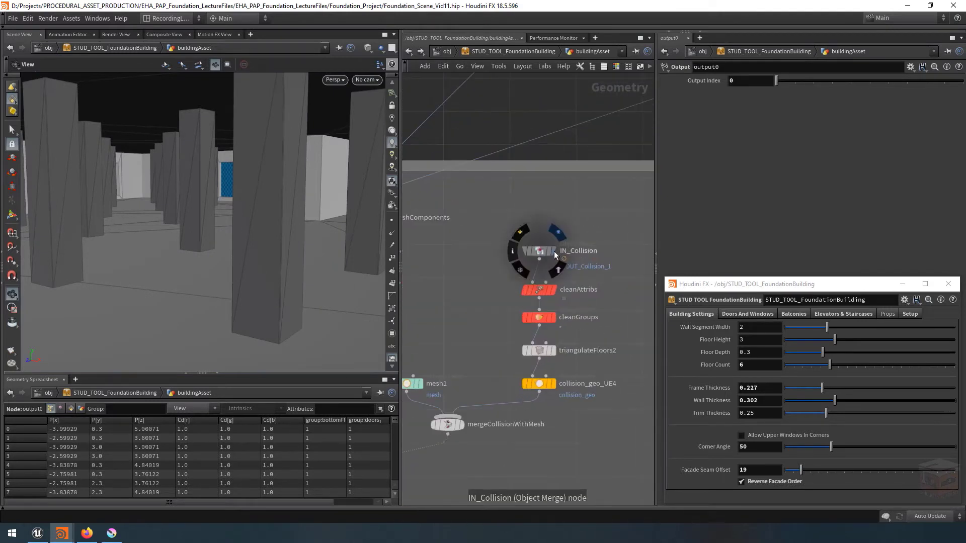
click(554, 251)
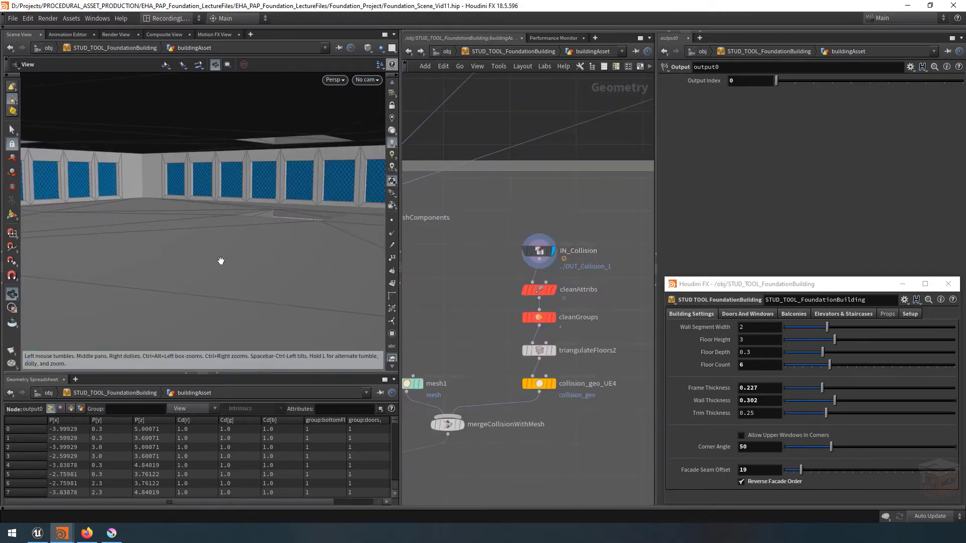
key(h)
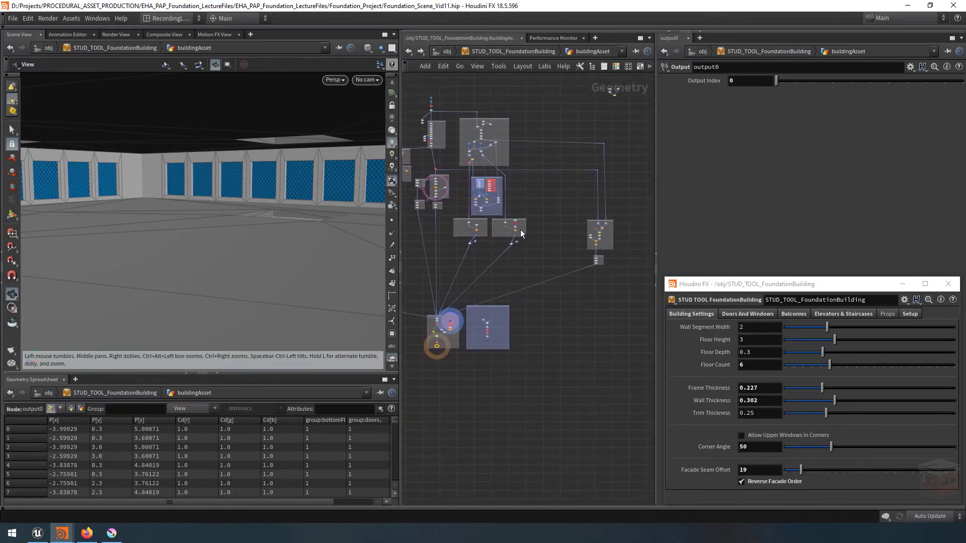
- Duplicate the OUT_Collision_2 null and place the copy just below the original
middle_drag(428, 194, 459, 210)
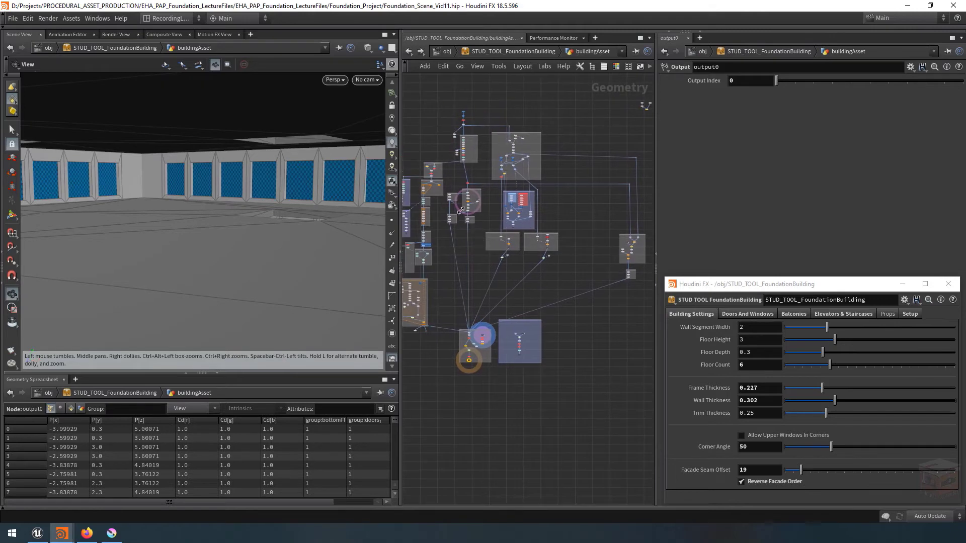
scroll(458, 211, up, 10)
click(456, 234)
middle_drag(457, 274, 509, 315)
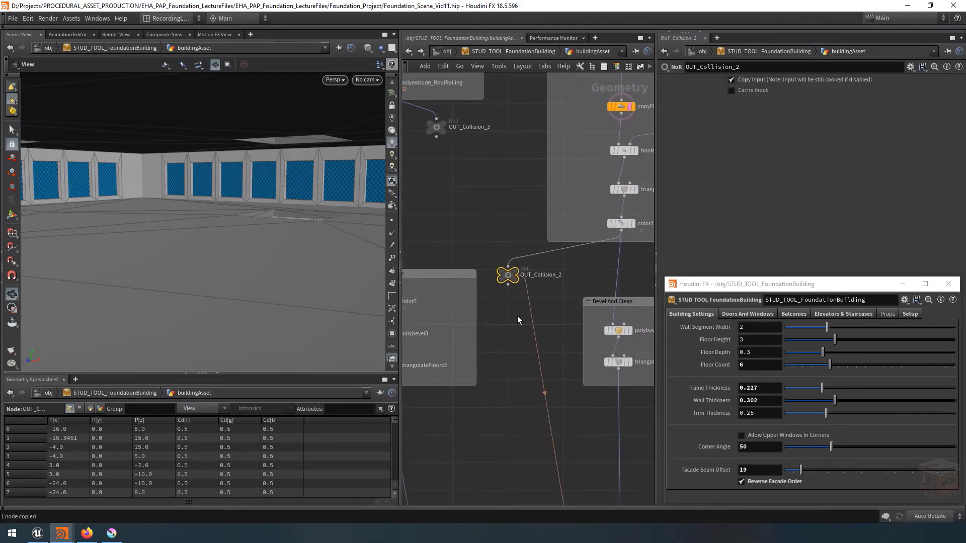
key(ctrl+v)
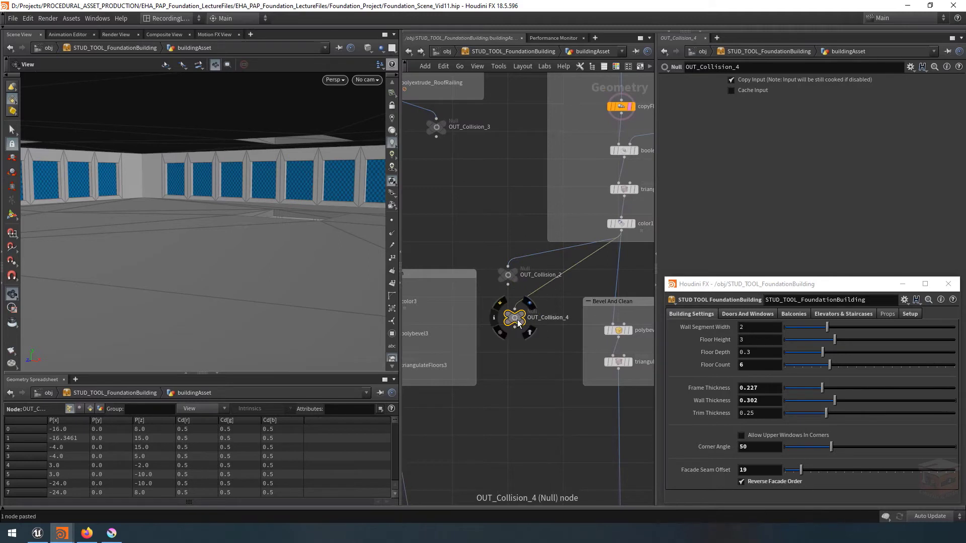
drag(517, 319, 515, 347)
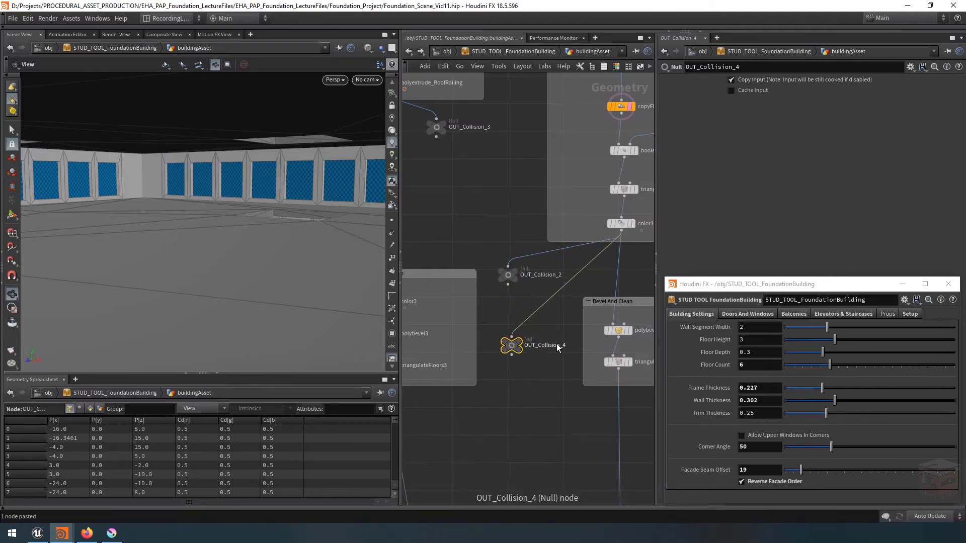
- Move the duplicated collision null into the pillar network and connect it to the copyPillars output
scroll(565, 328, down, 5)
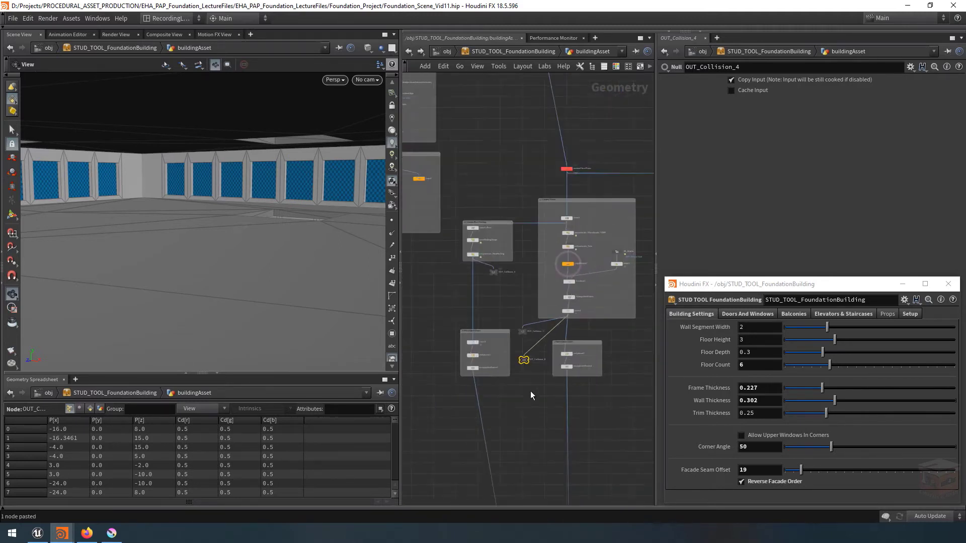
scroll(501, 264, up, 4)
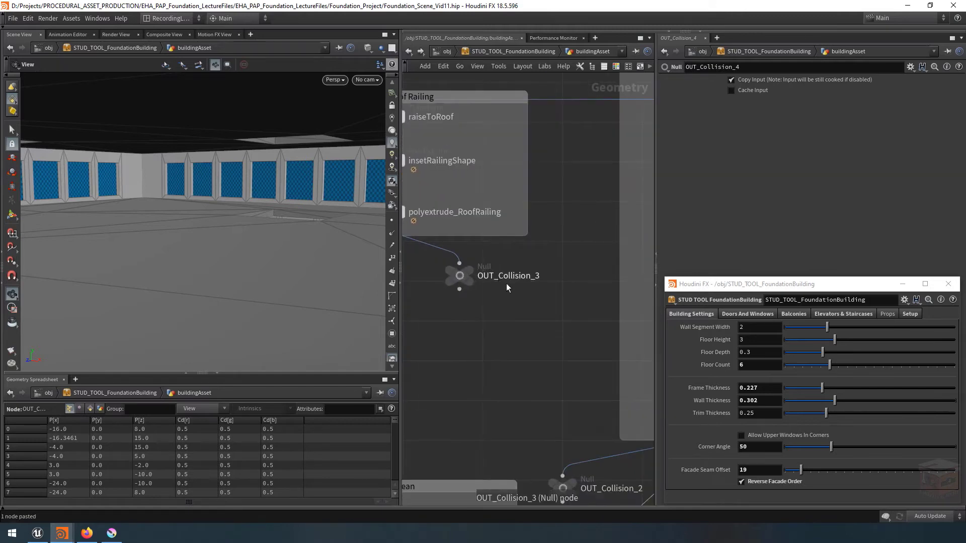
scroll(506, 283, down, 3)
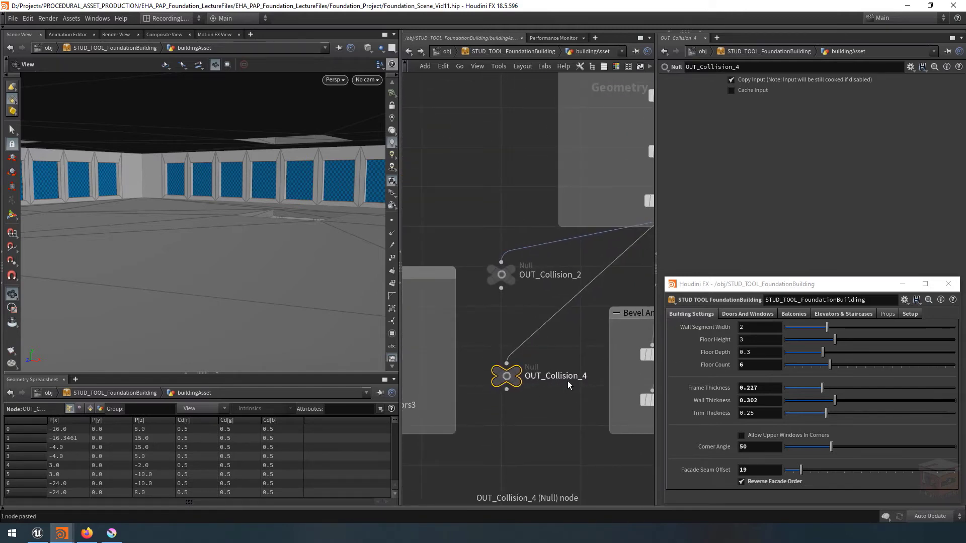
scroll(551, 419, down, 5)
middle_drag(554, 438, 463, 384)
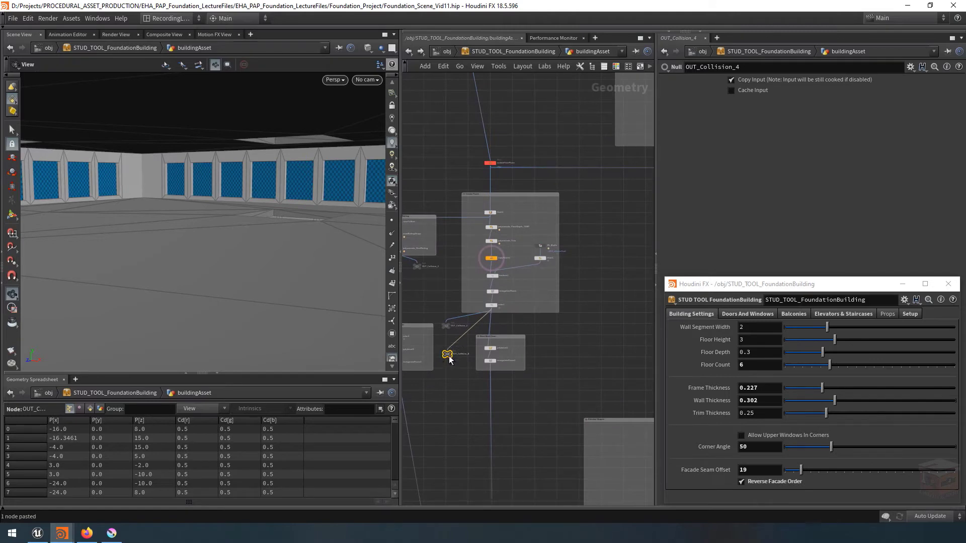
scroll(462, 406, down, 2)
drag(449, 355, 508, 385)
scroll(463, 412, down, 6)
scroll(614, 449, up, 9)
scroll(553, 398, up, 3)
middle_drag(567, 375, 558, 218)
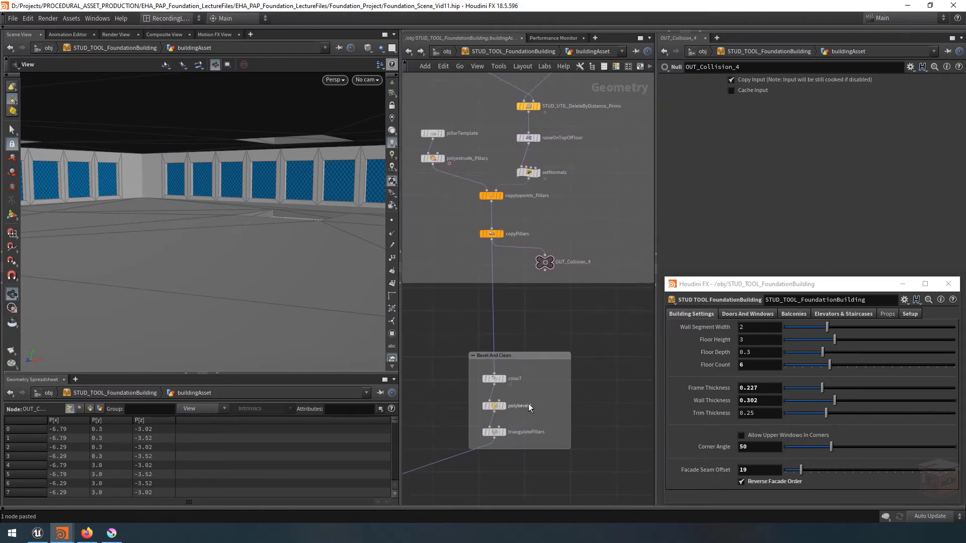
- Add a fourth object to the IN_Collision object merge and set Object 4 to ../OUT_Collision_4
scroll(497, 408, down, 8)
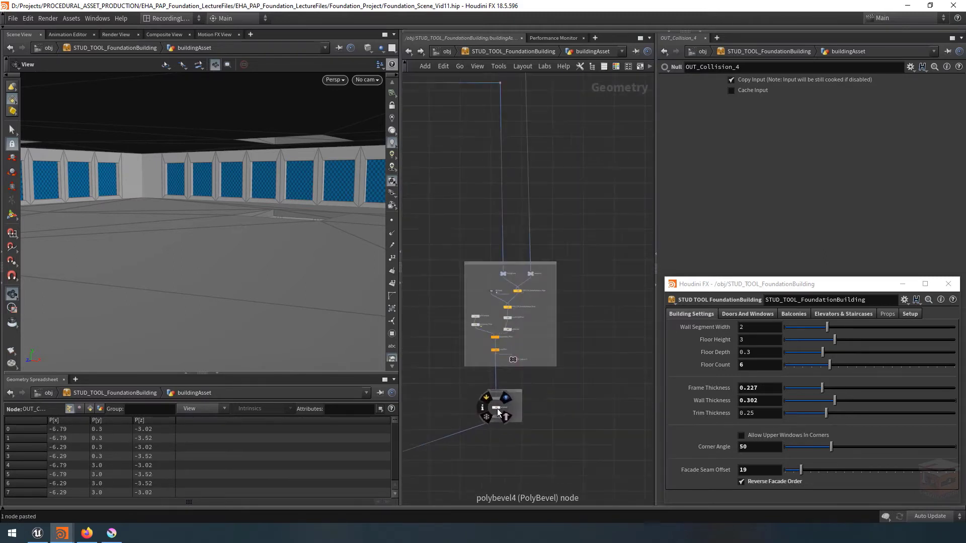
middle_drag(488, 452, 617, 390)
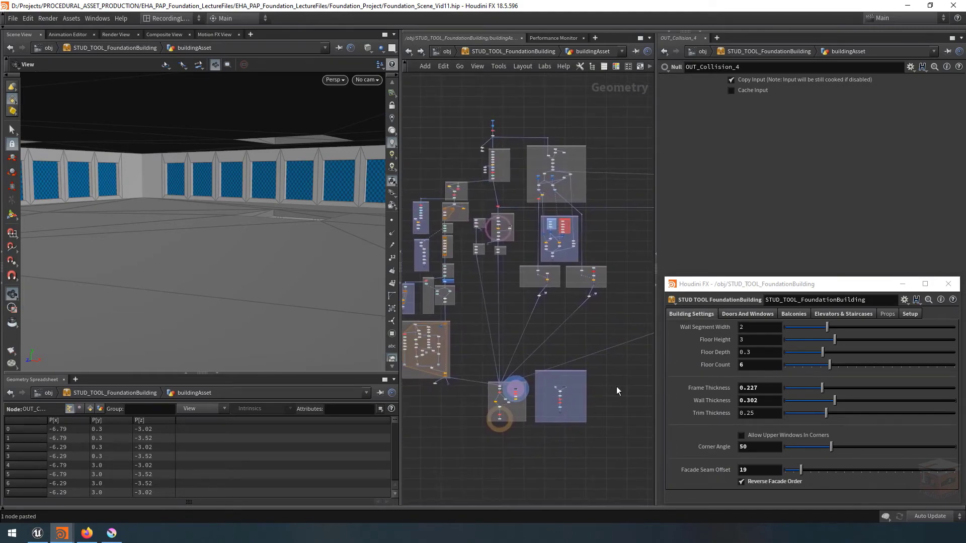
scroll(503, 398, up, 8)
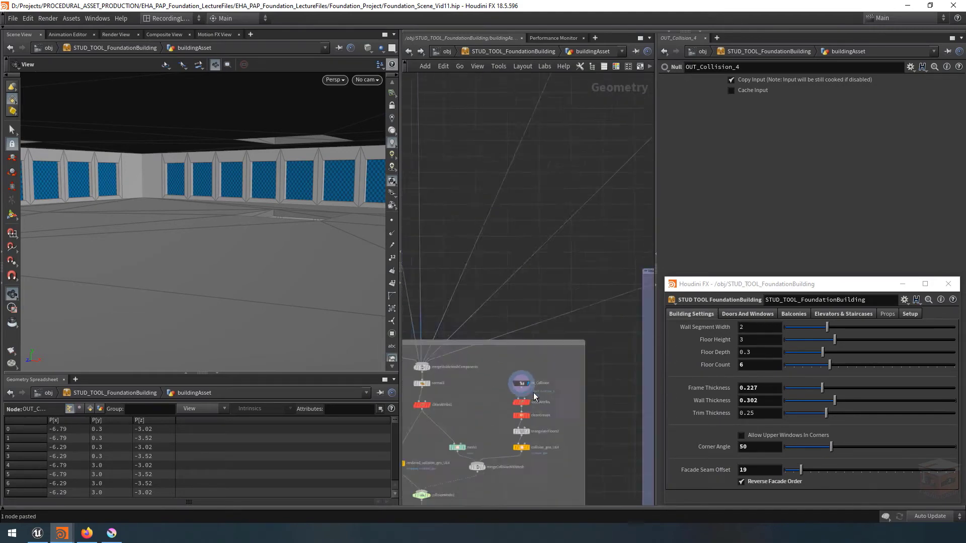
click(514, 381)
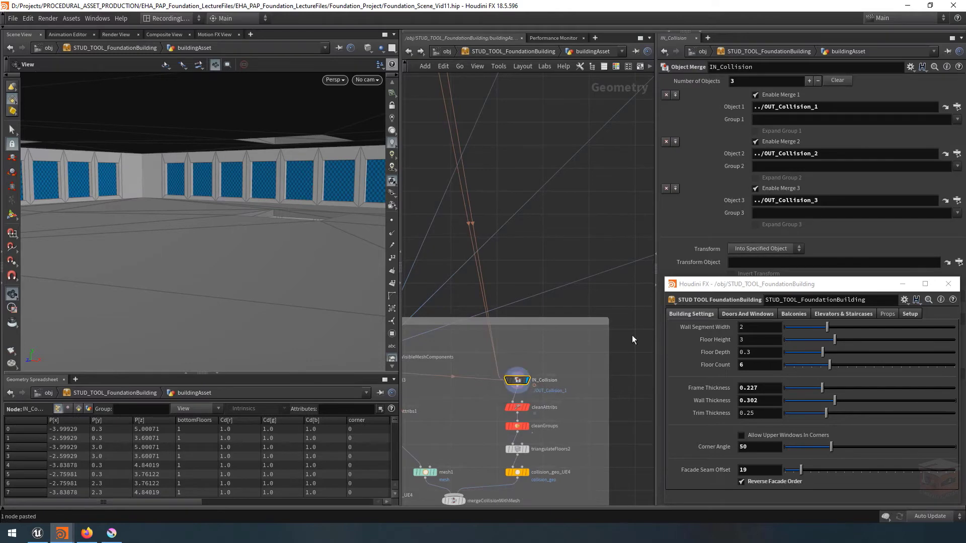
click(902, 286)
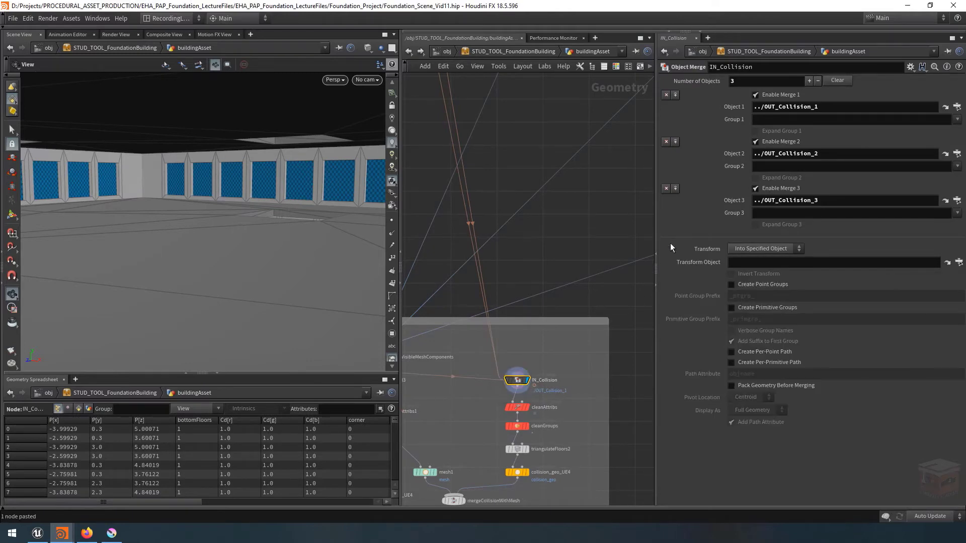
click(809, 81)
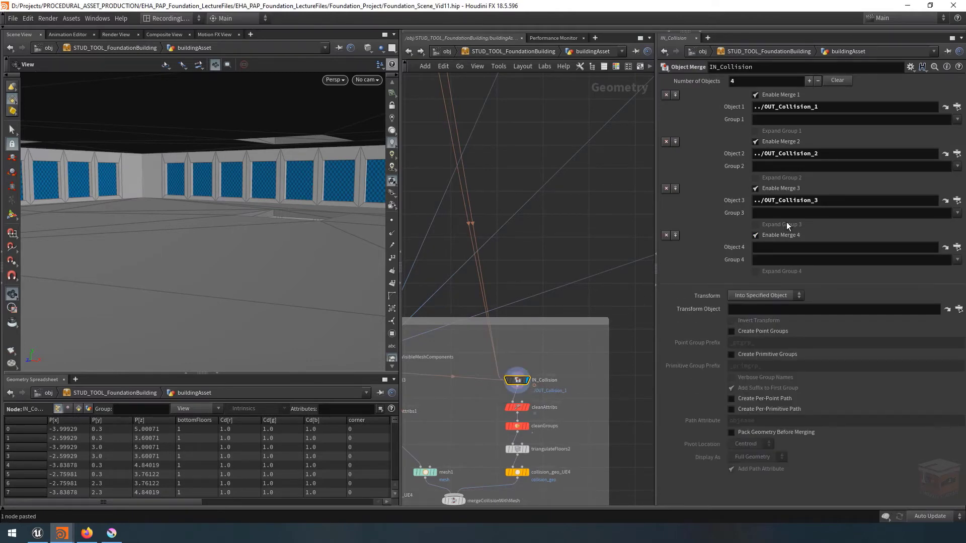
double_click(787, 200)
click(799, 248)
text(4)
key(Return)
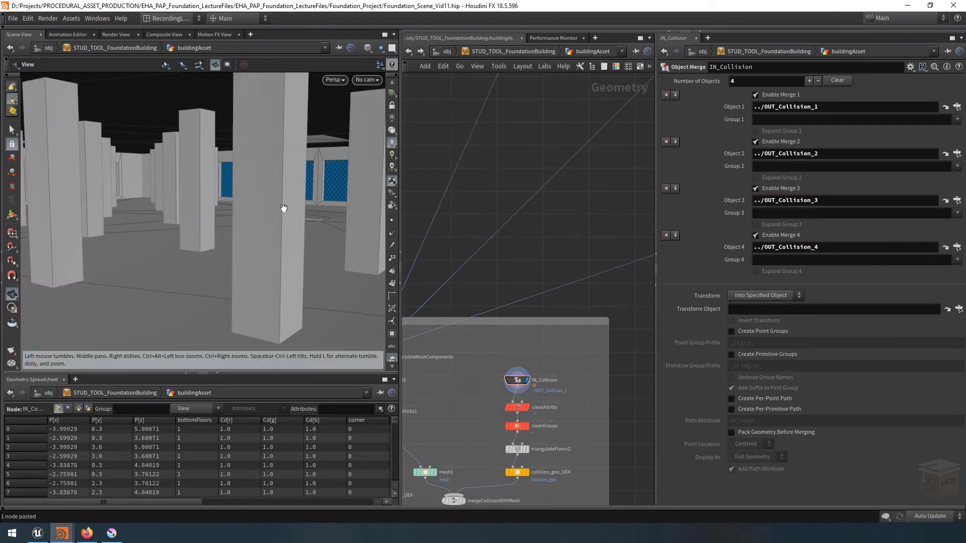
- Inspect the merged collision geometry from inside and outside the building
right_drag(284, 207, 100, 165)
middle_drag(317, 214, 173, 233)
scroll(527, 248, down, 9)
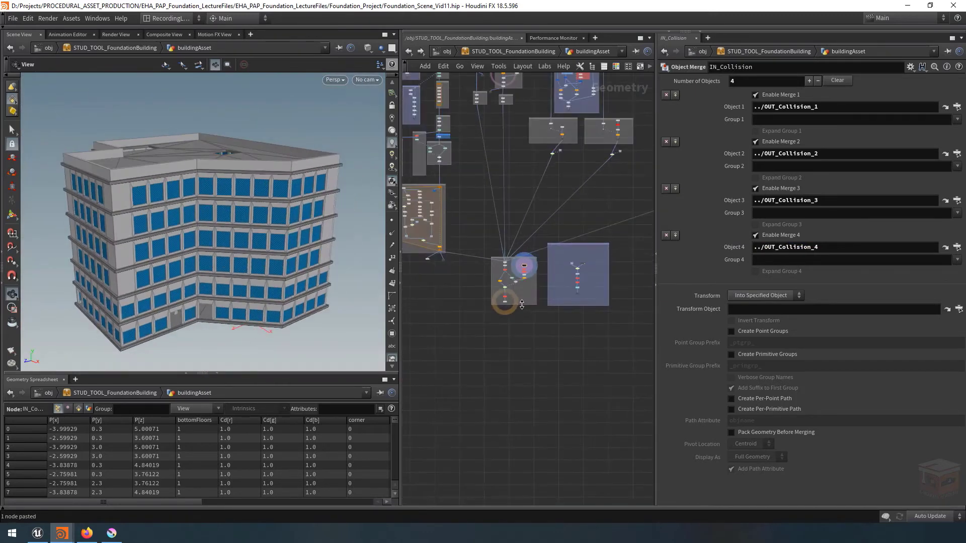
- Display the output0 node and save the STUD_TOOL_FoundationBuilding asset definition
scroll(533, 367, down, 5)
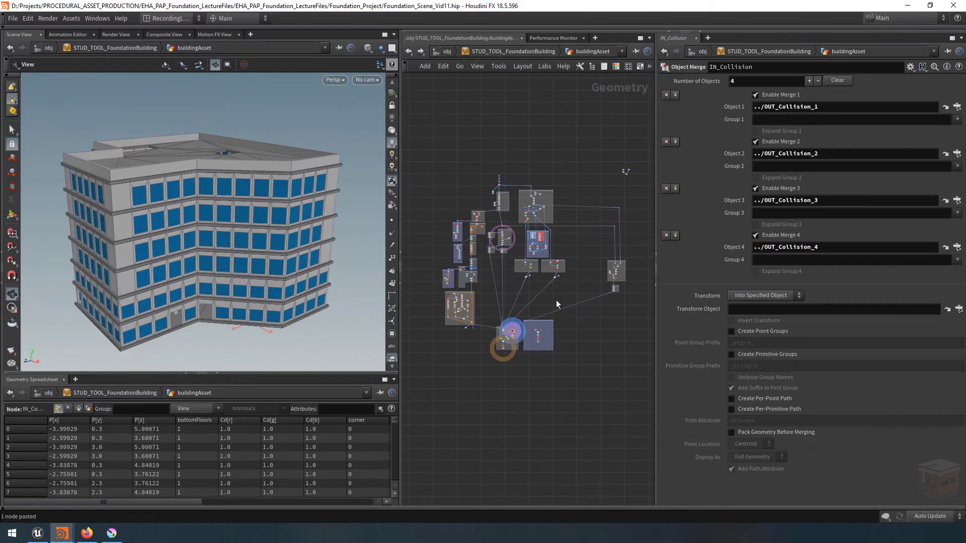
scroll(500, 347, up, 4)
scroll(509, 354, up, 8)
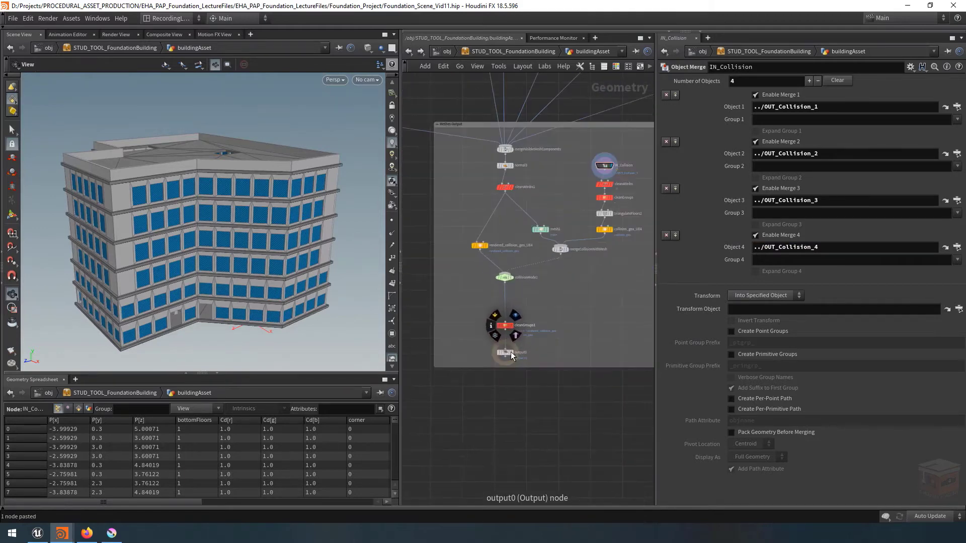
click(511, 354)
click(492, 355)
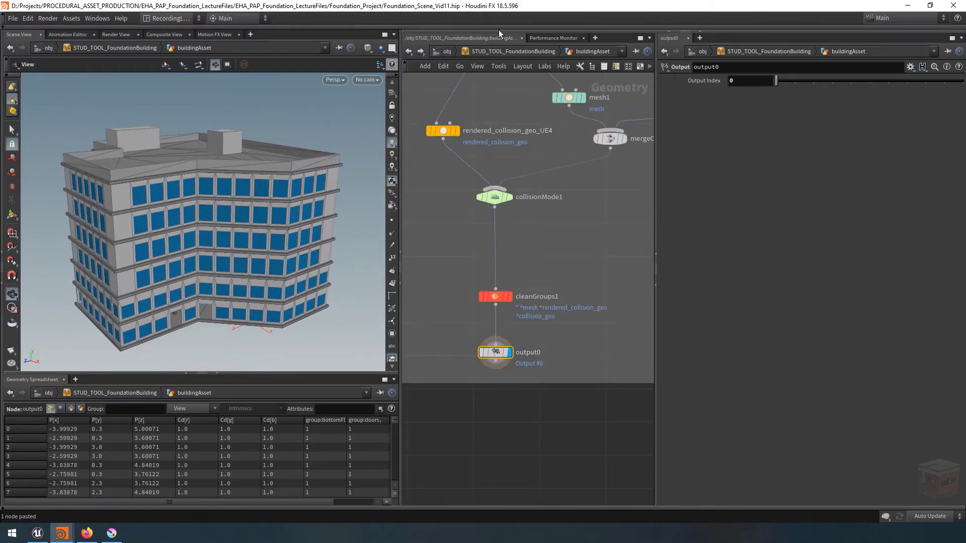
right_click(507, 49)
click(534, 256)
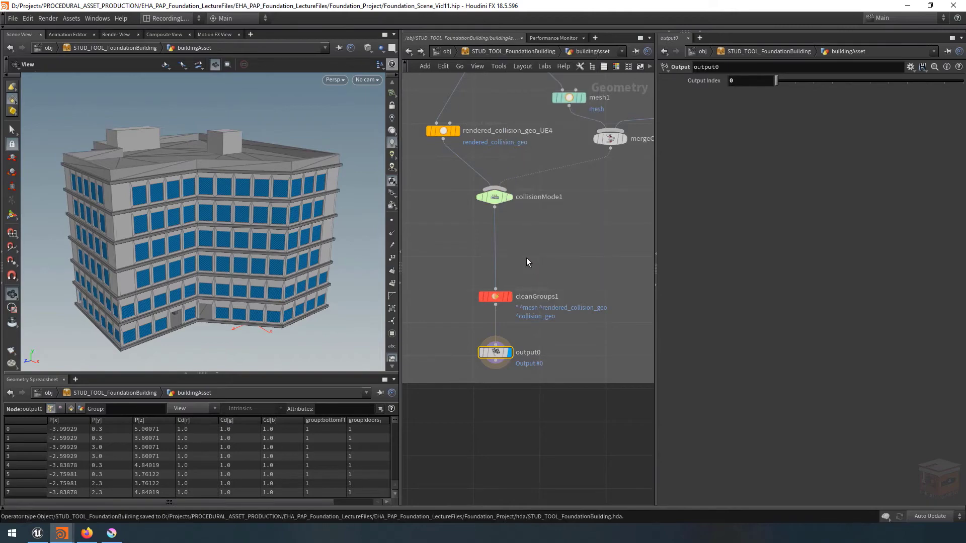
- Switch to Unreal Editor, bring the test building into view and open the HDA folder under Content
click(44, 538)
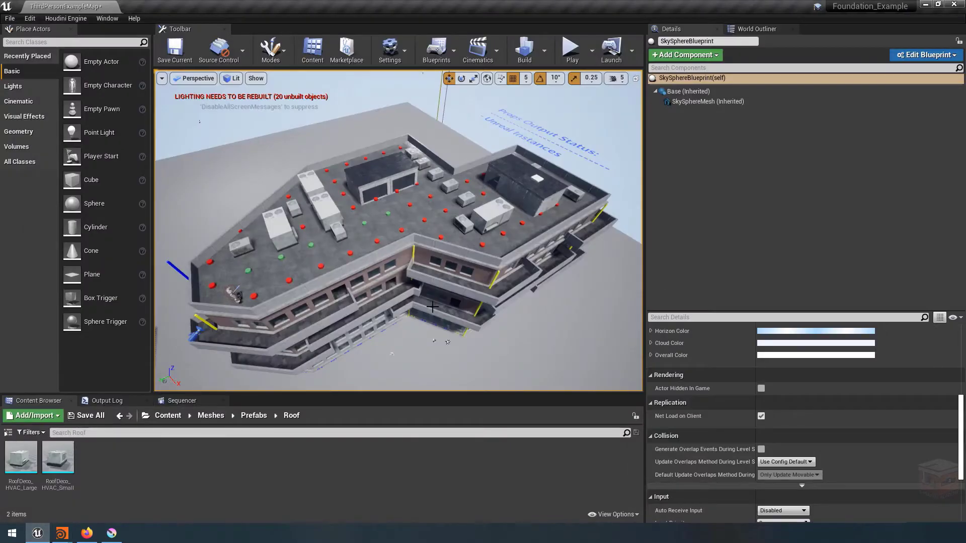
right_drag(418, 341, 368, 349)
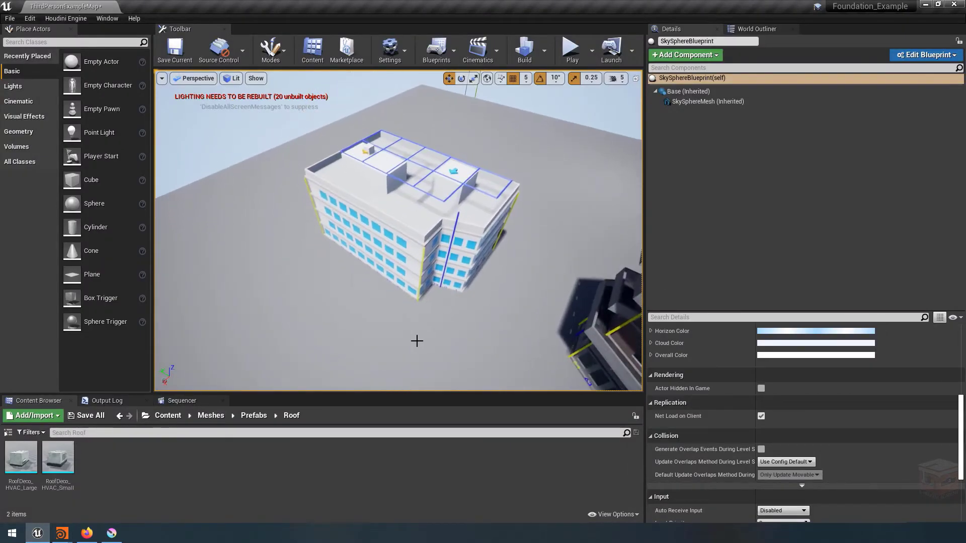
click(158, 417)
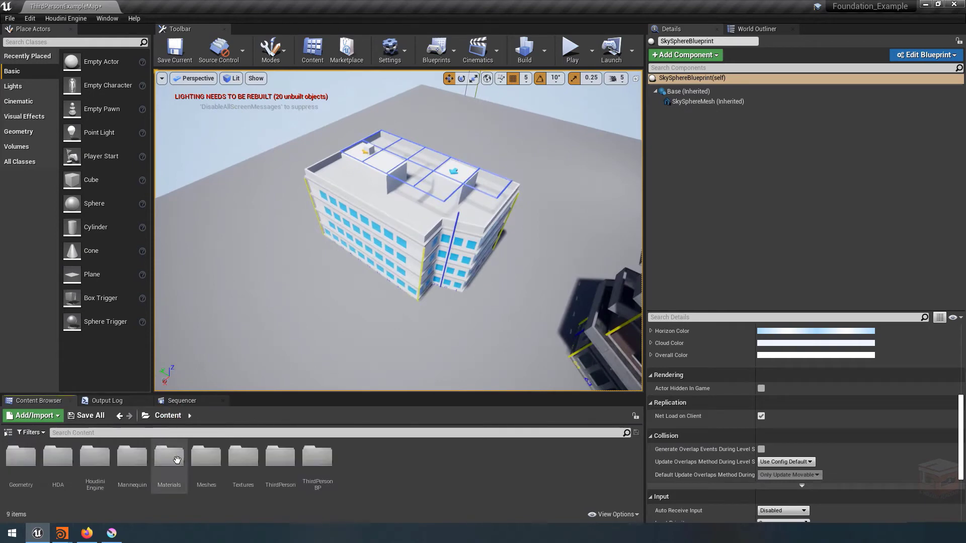
double_click(58, 457)
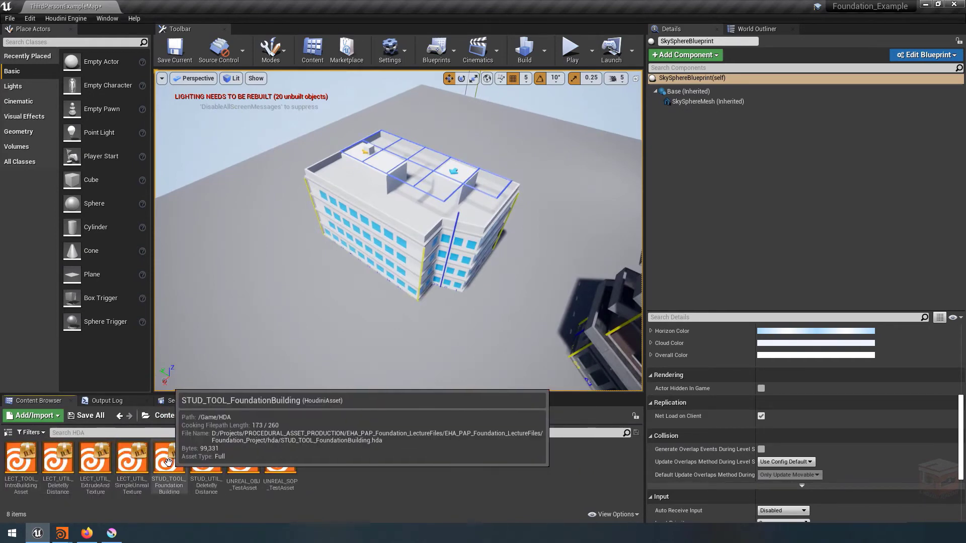
- Reimport the STUD_TOOL_FoundationBuilding asset and rebuild the test building instance in the level from it
click(171, 457)
right_click(171, 456)
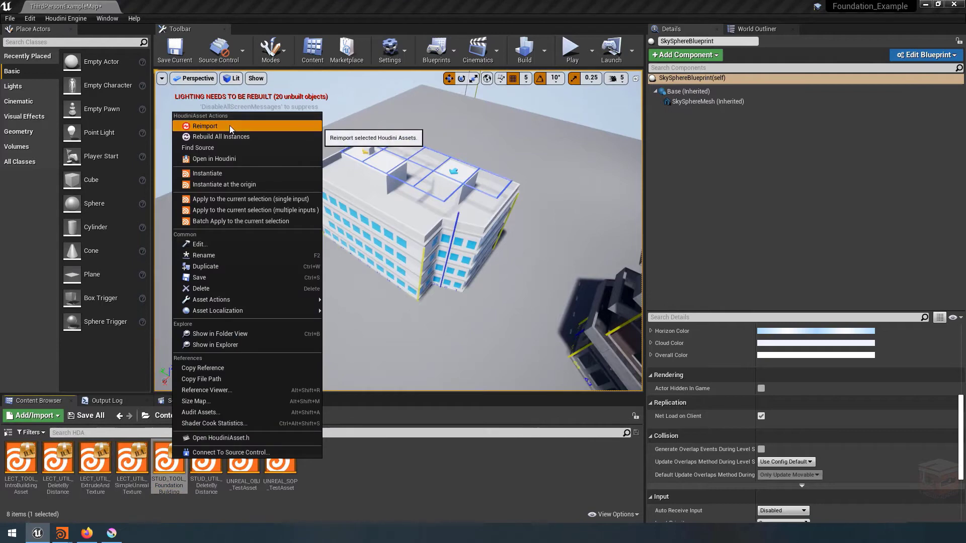
click(229, 125)
right_click(379, 207)
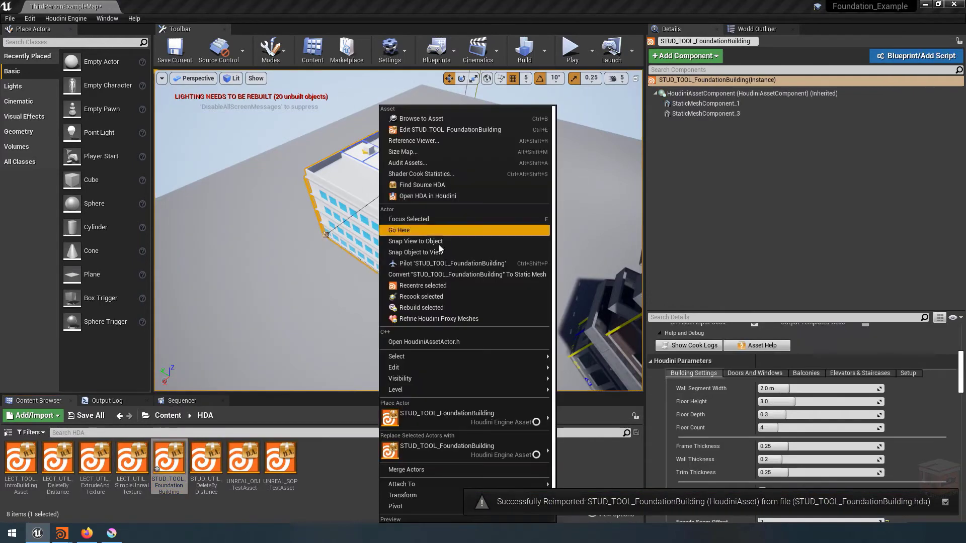
click(433, 312)
click(606, 104)
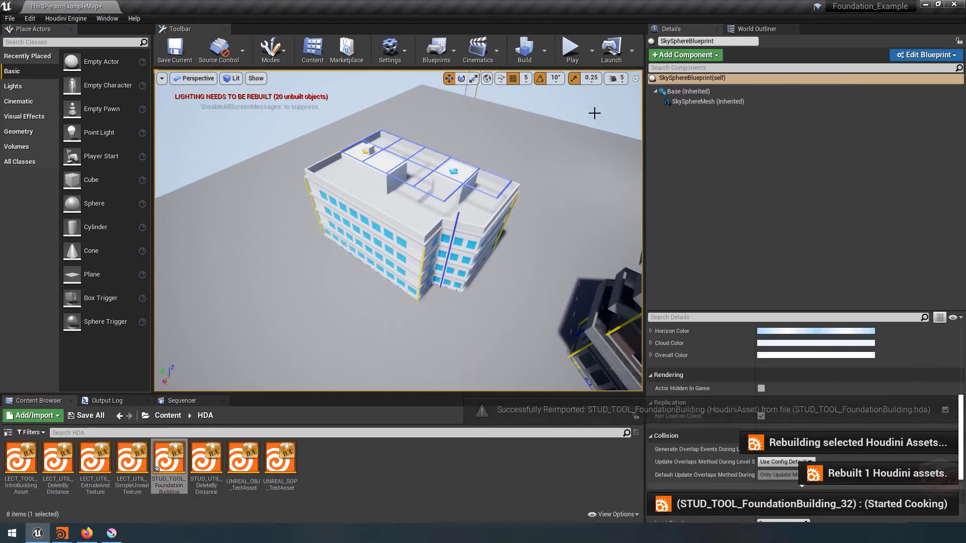
- Play the level and walk the character into the test building to check the pillars and their collision, then end the session
click(573, 53)
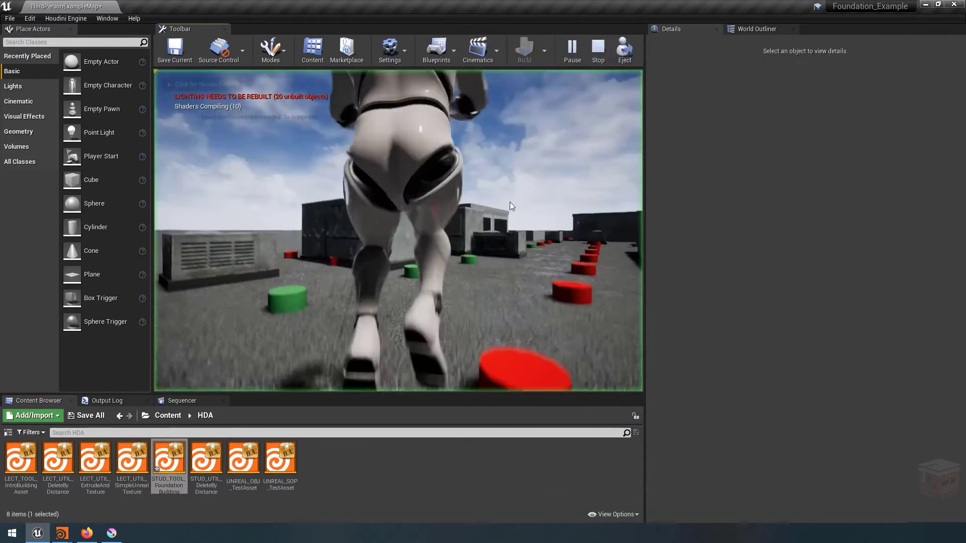
click(511, 206)
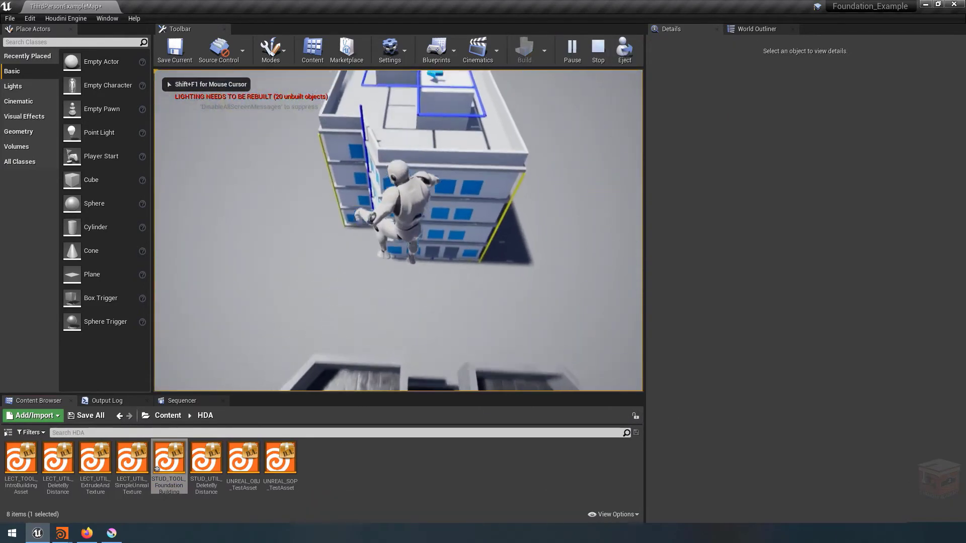
key(d)
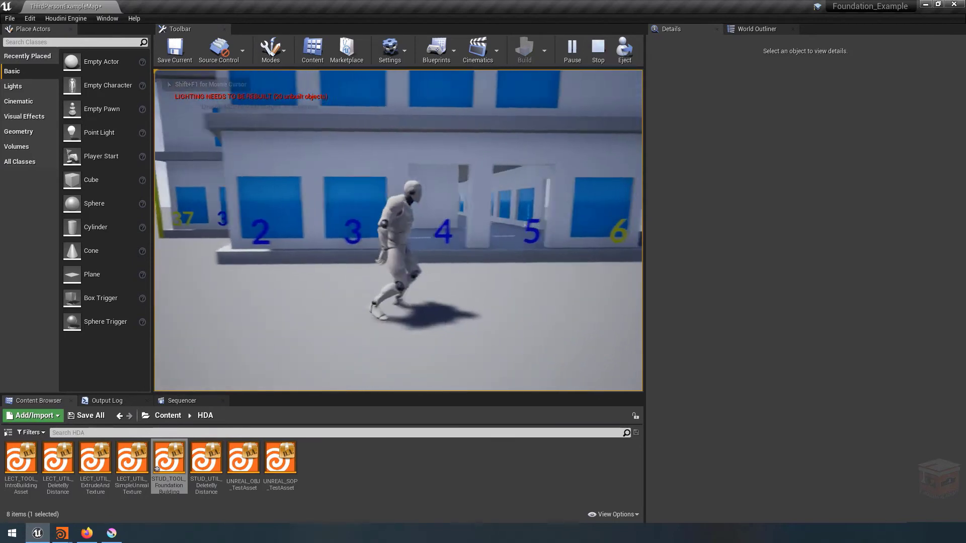
key(w)
key(w)
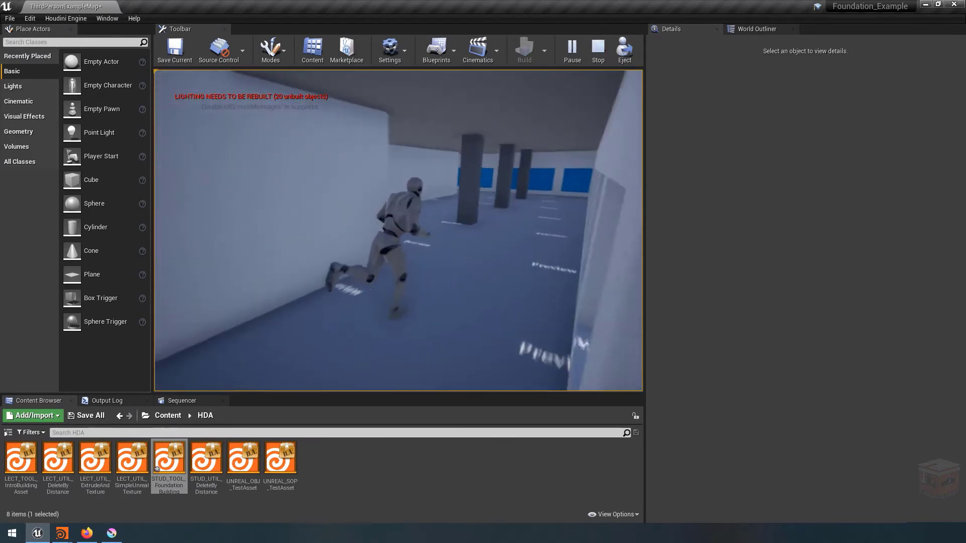
key(w)
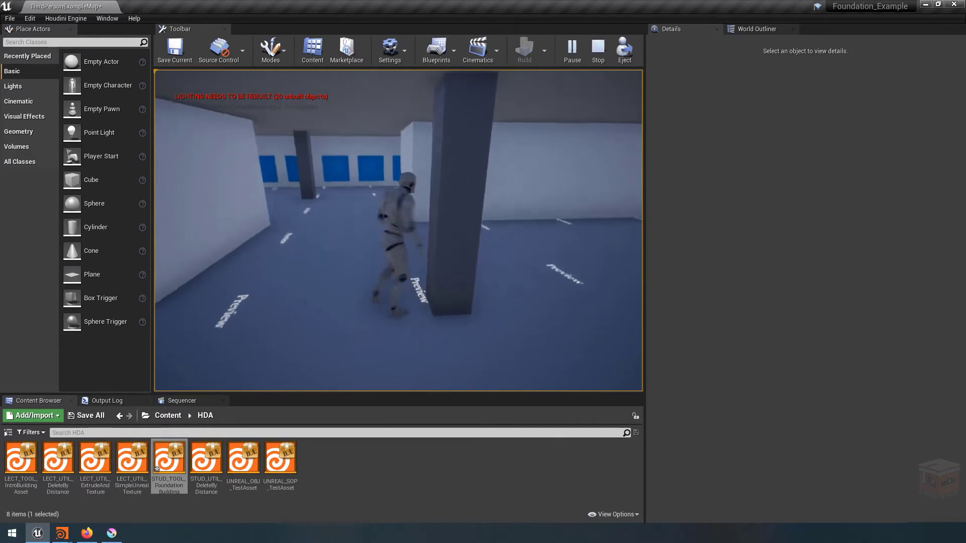
key(w)
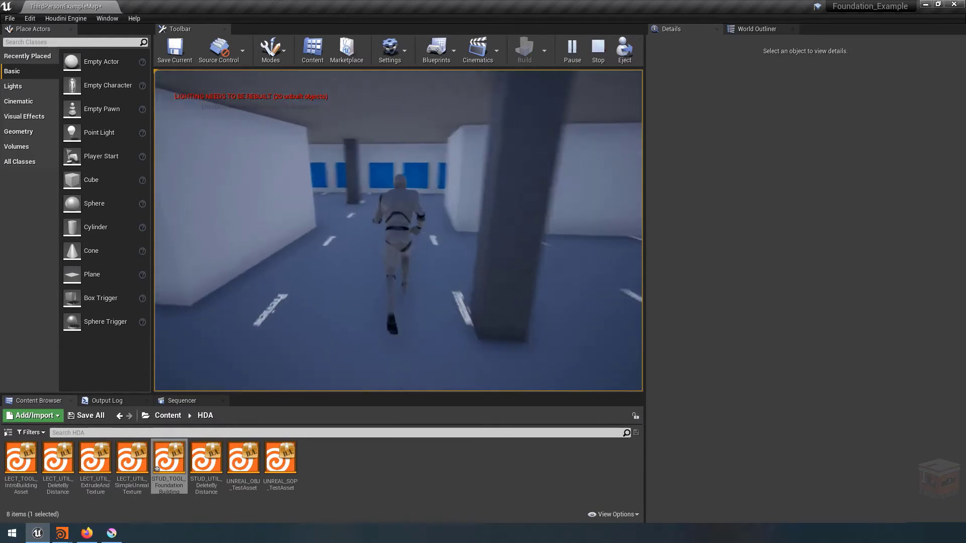
key(w)
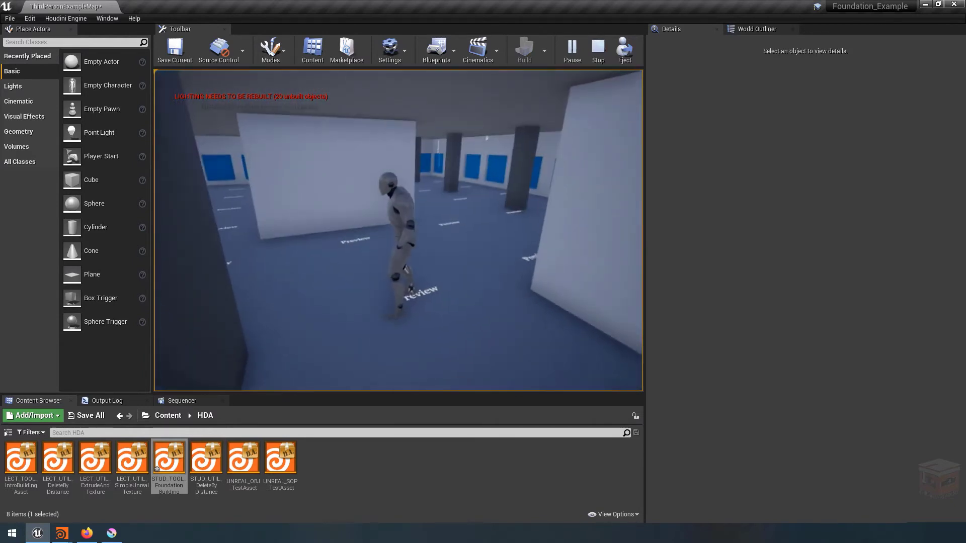
key(w)
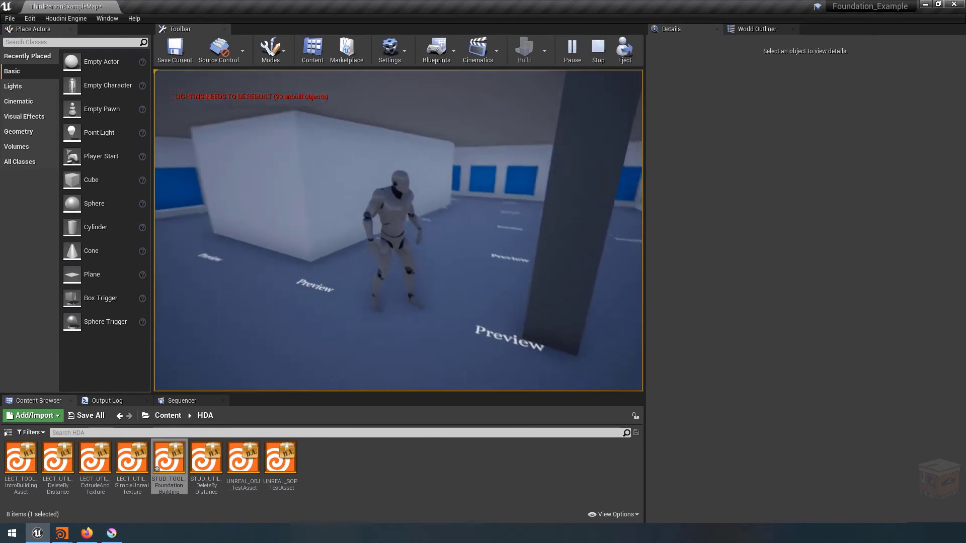
key(w)
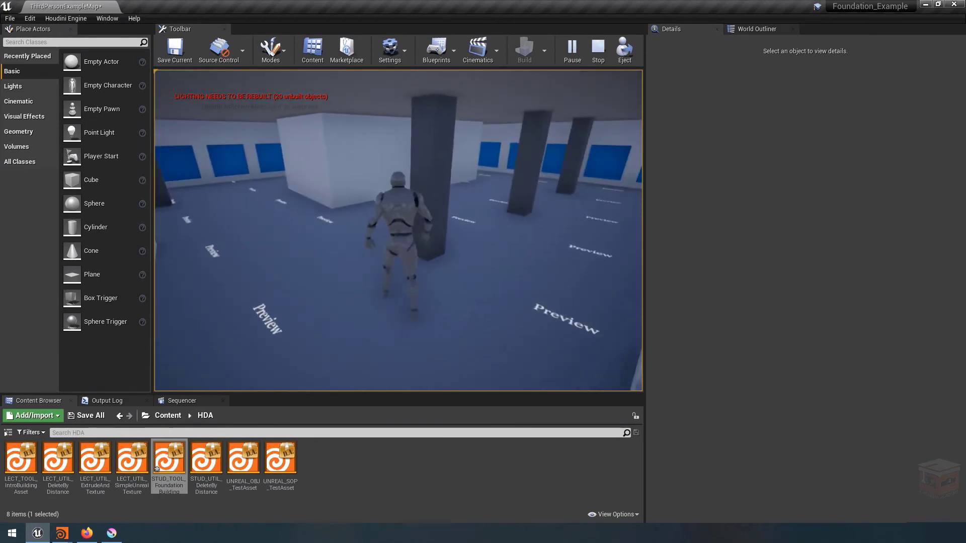
key(Escape)
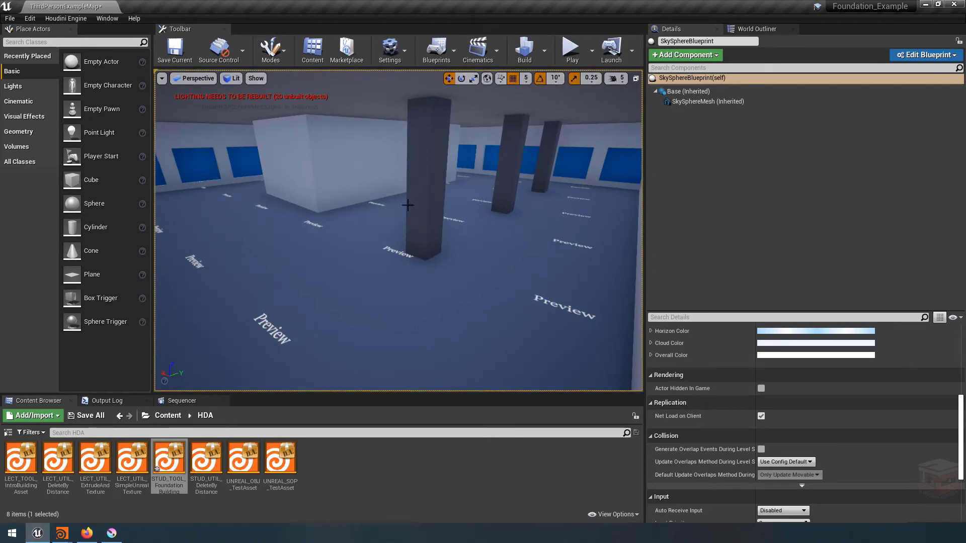
- Inspect the test building from inside and outside, then view the vents on the example building's roof
key(w)
right_drag(478, 280, 489, 203)
key(s)
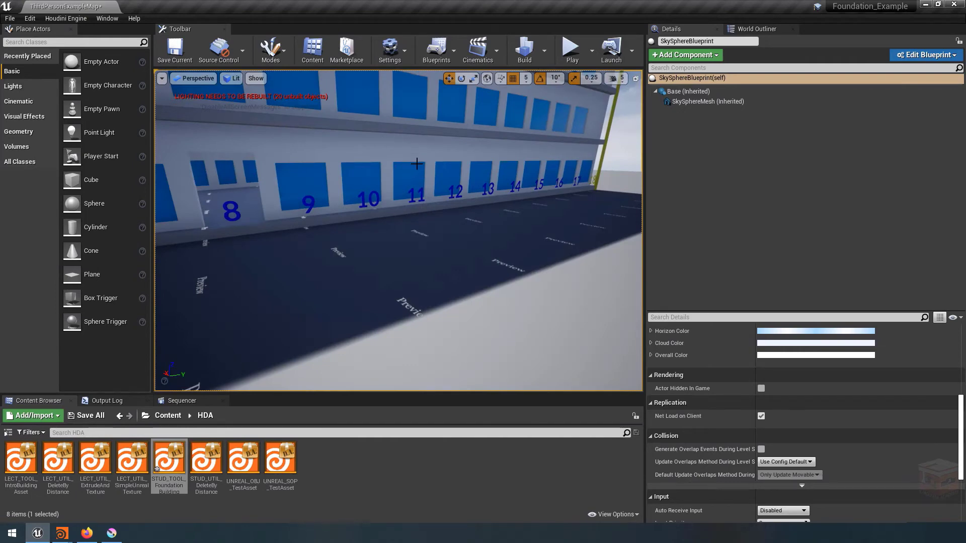
right_drag(416, 164, 395, 229)
key(s)
key(w)
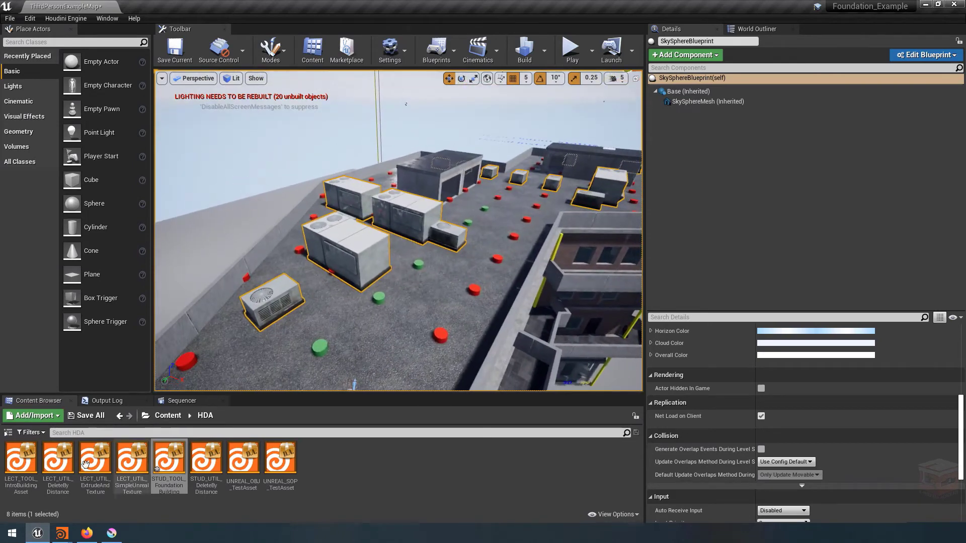
- Switch to Houdini and examine the support pillar nodes and the pillars inside the building
click(62, 534)
click(45, 495)
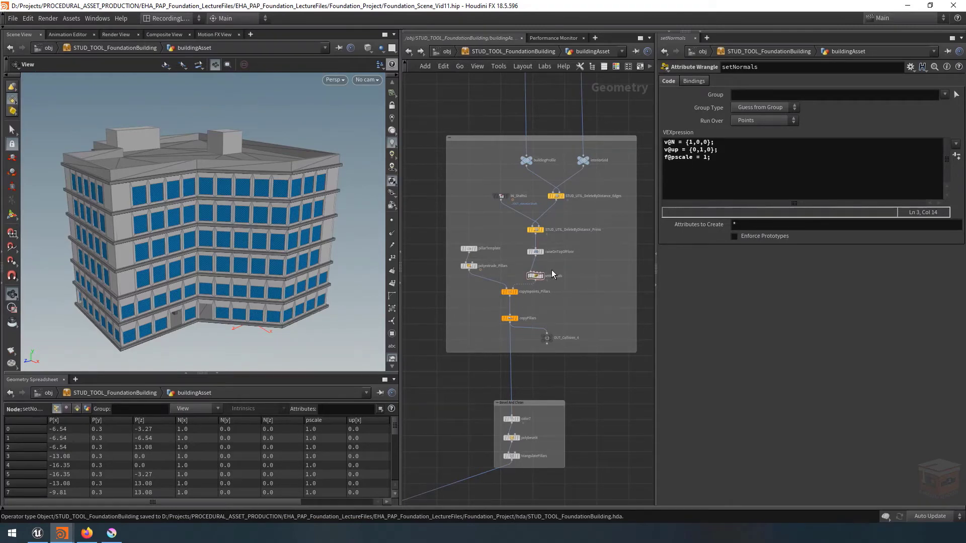
scroll(552, 270, up, 3)
drag(525, 280, 529, 279)
middle_drag(468, 204, 508, 200)
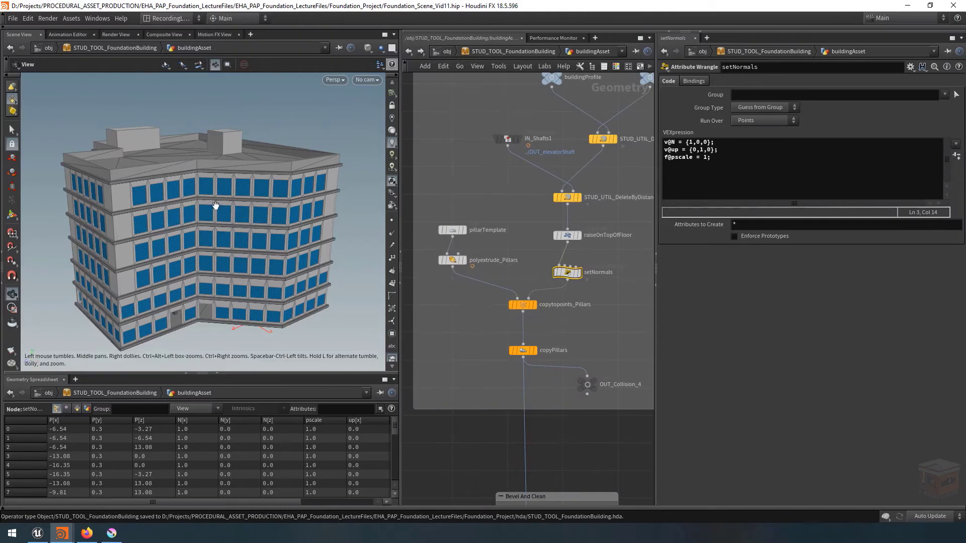
right_drag(216, 206, 340, 188)
drag(196, 185, 251, 197)
right_drag(236, 204, 432, 257)
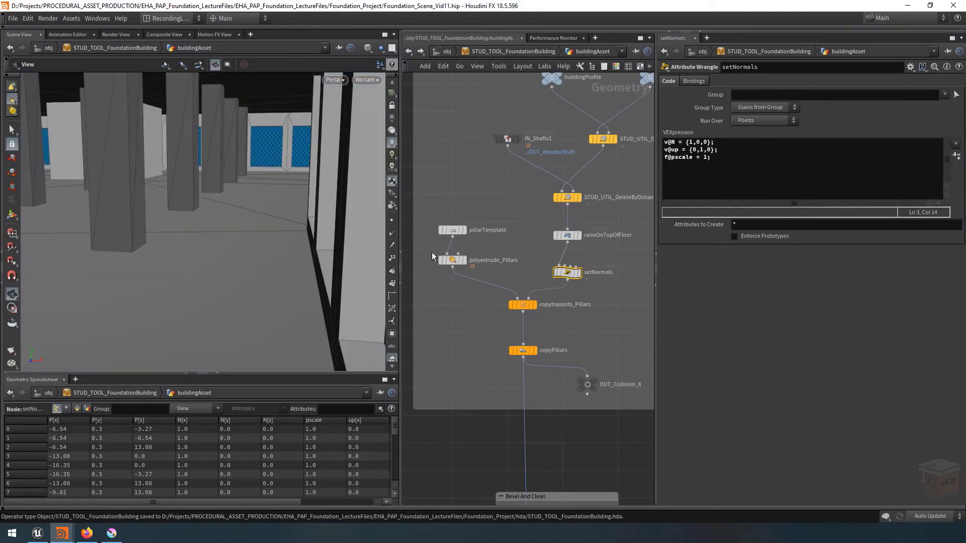
- Bypass the setNormals wrangle to compare the pillars' orientation without it, and re-enable it
click(553, 276)
drag(252, 218, 239, 189)
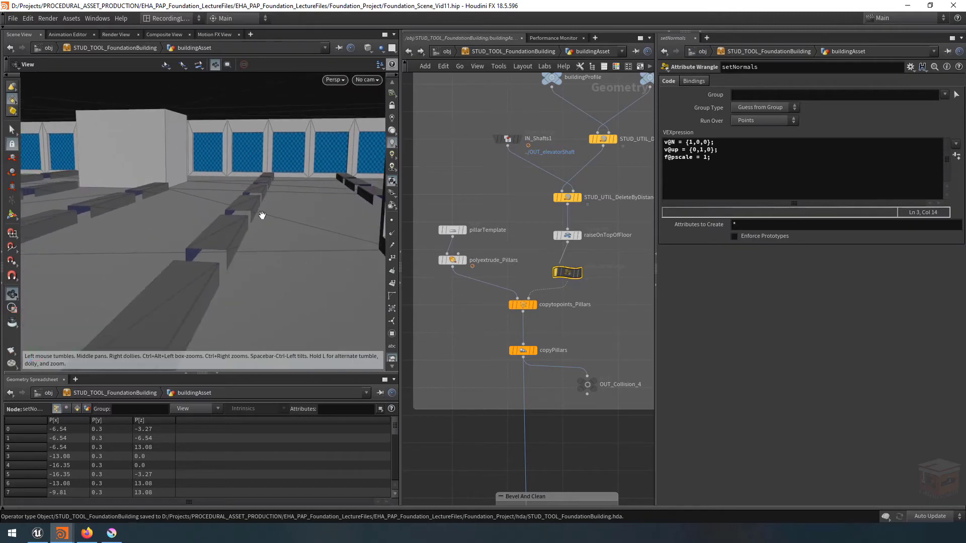
click(555, 275)
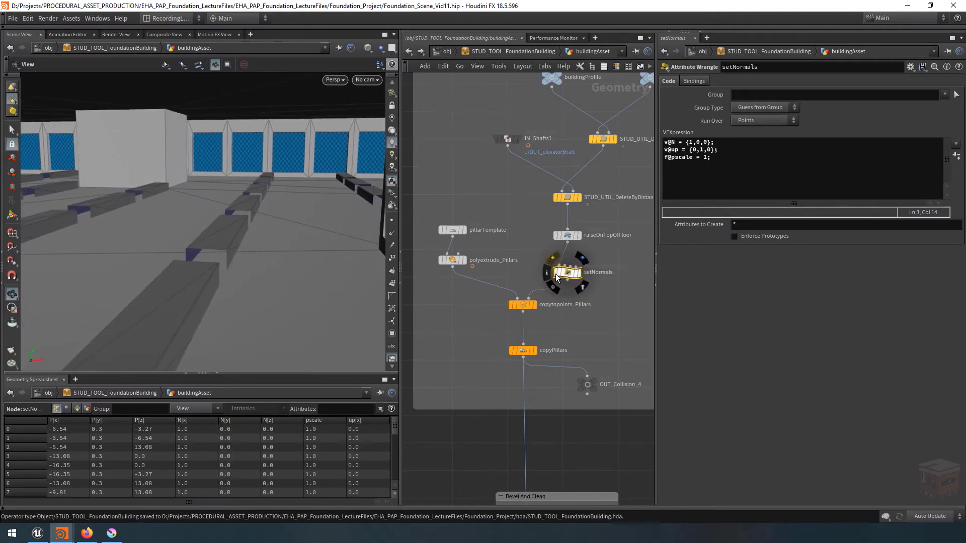
right_drag(289, 193, 75, 176)
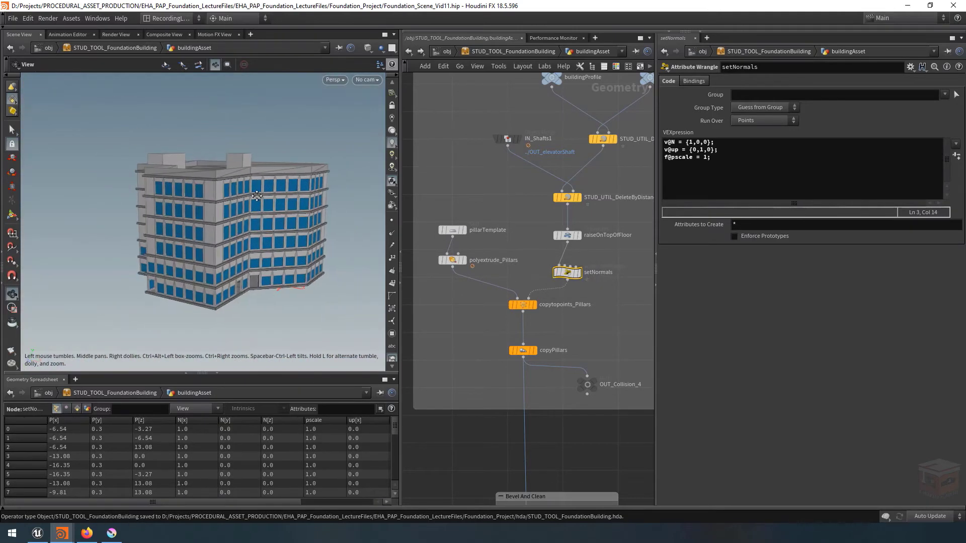
drag(231, 185, 257, 209)
- Save the Houdini scene and bring the building's roof into view
key(ctrl+s)
scroll(567, 357, down, 8)
middle_drag(595, 339, 557, 353)
scroll(551, 343, up, 3)
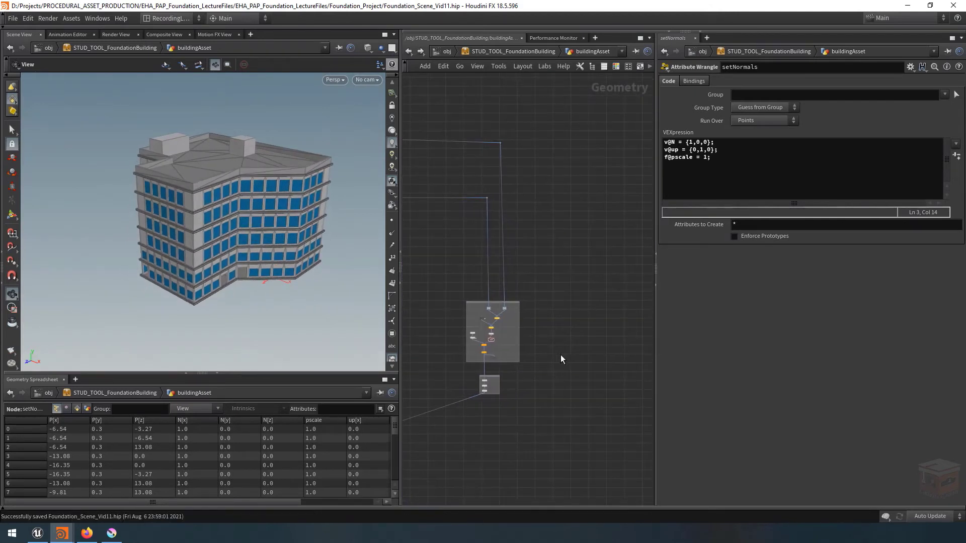
drag(193, 151, 191, 219)
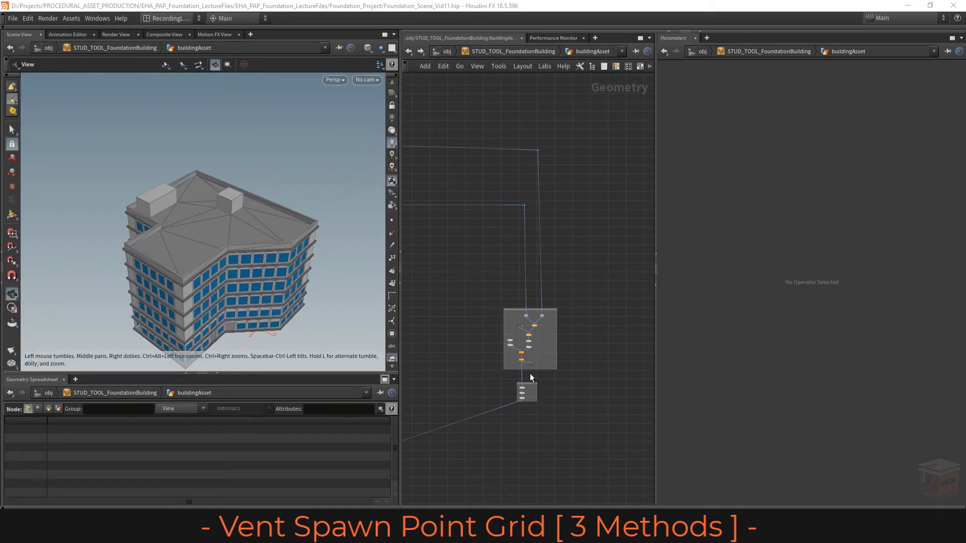
- Add a large network box beside the pillar network box and title it Vent Spawn Points
middle_drag(621, 390, 552, 388)
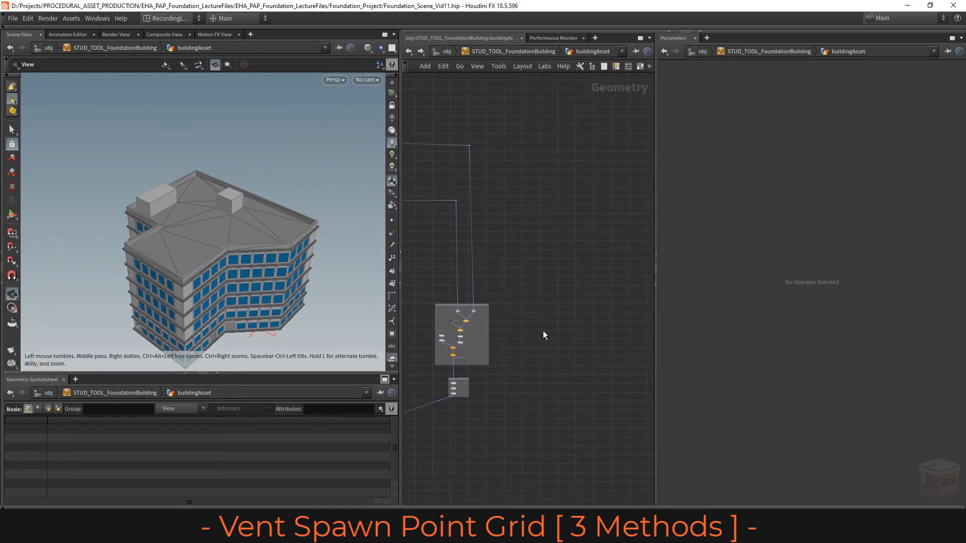
click(639, 68)
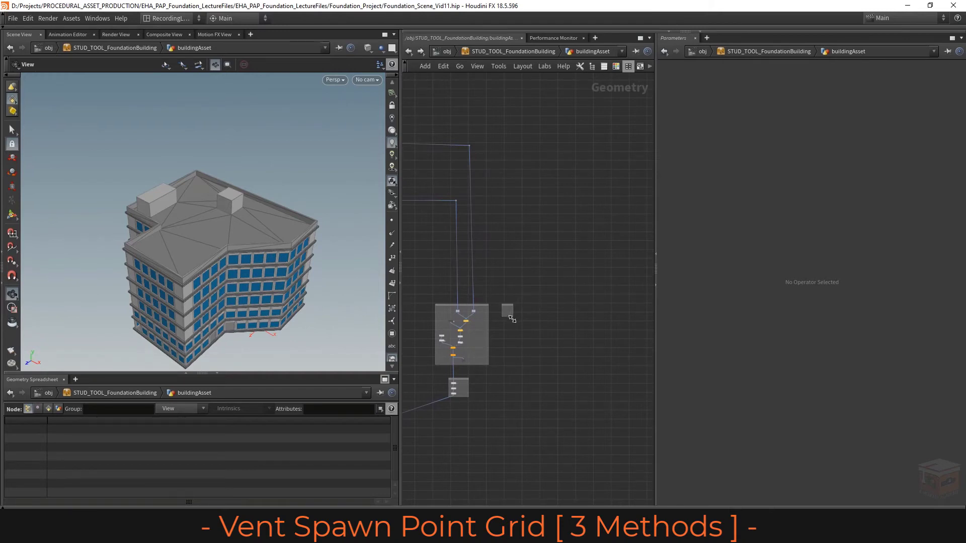
drag(512, 319, 580, 416)
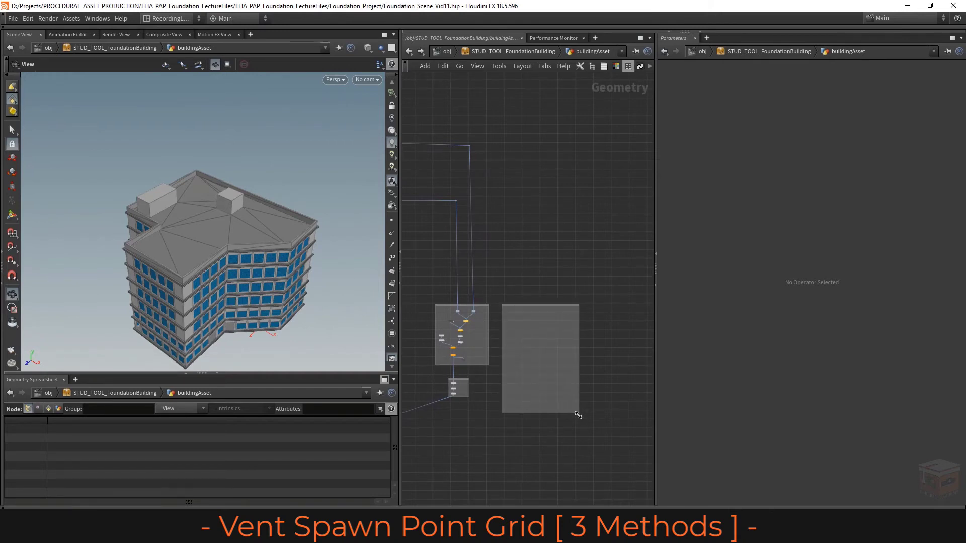
scroll(511, 305, up, 6)
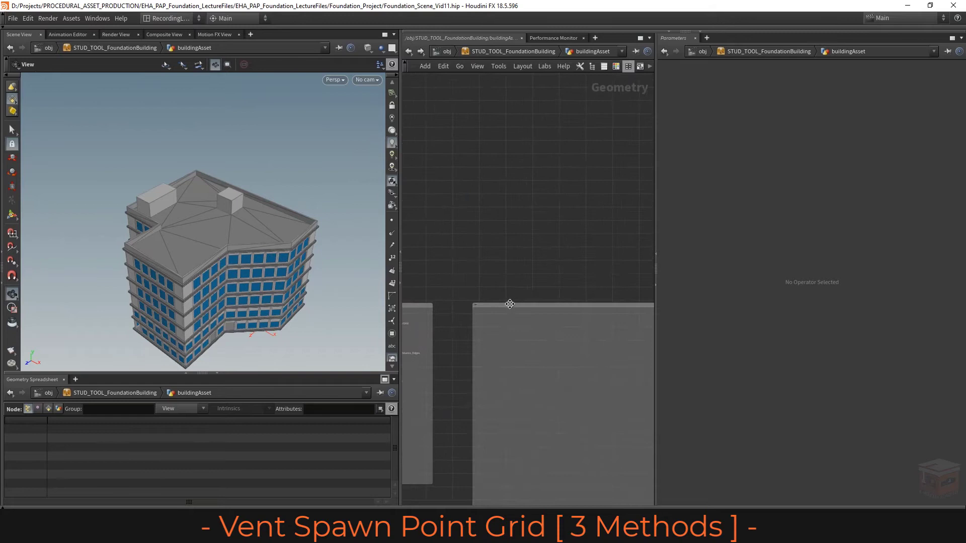
click(475, 307)
double_click(475, 306)
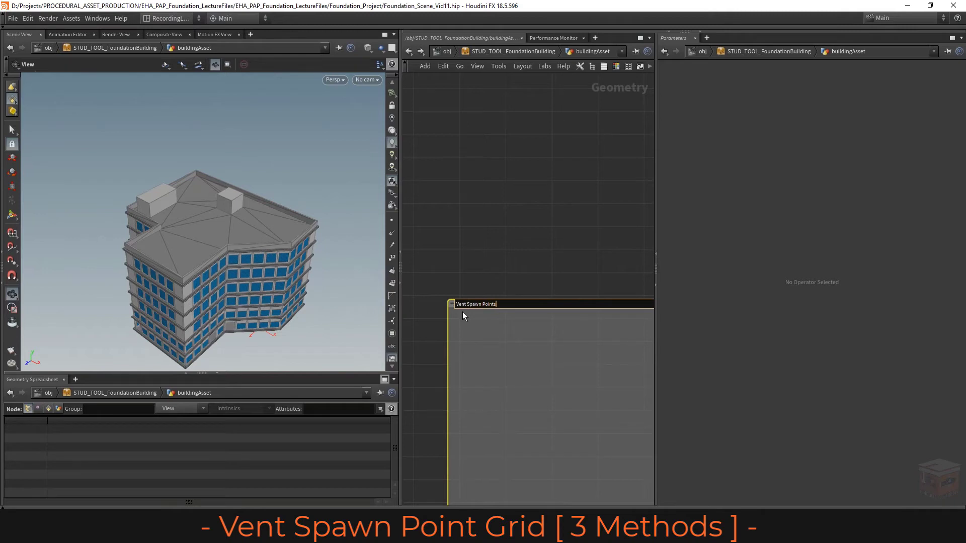
key(Return)
scroll(514, 333, down, 5)
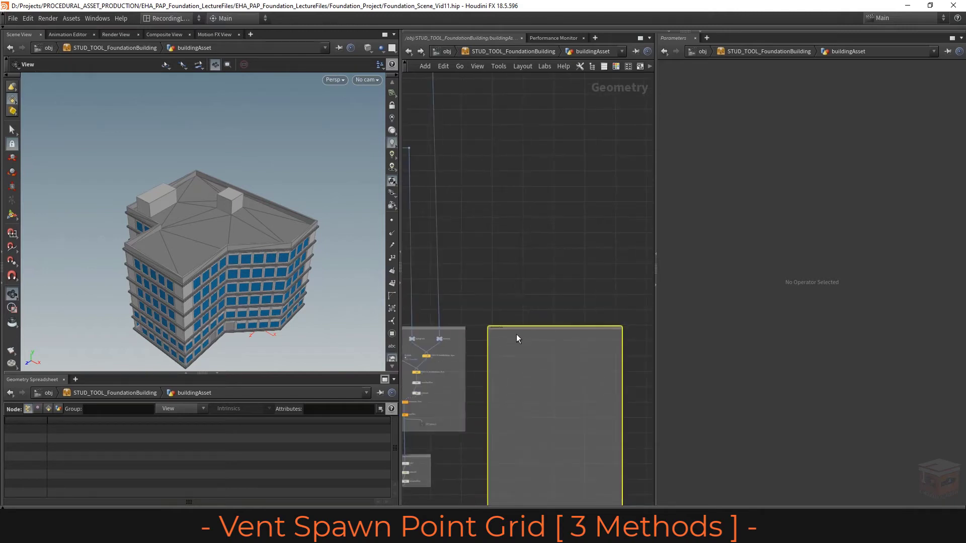
- Title the network box around the pillar nodes Support Pillars
click(479, 276)
middle_drag(478, 277, 572, 252)
scroll(493, 310, up, 5)
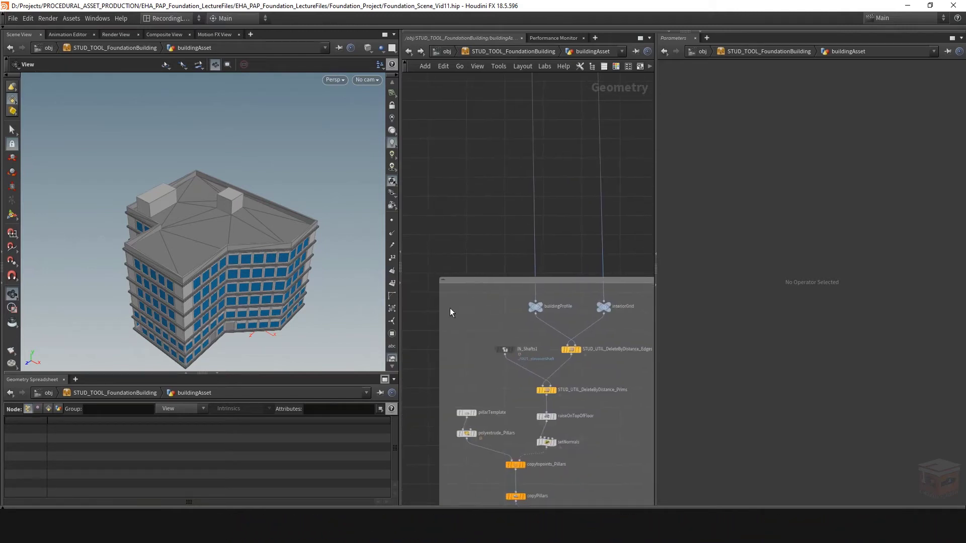
double_click(475, 281)
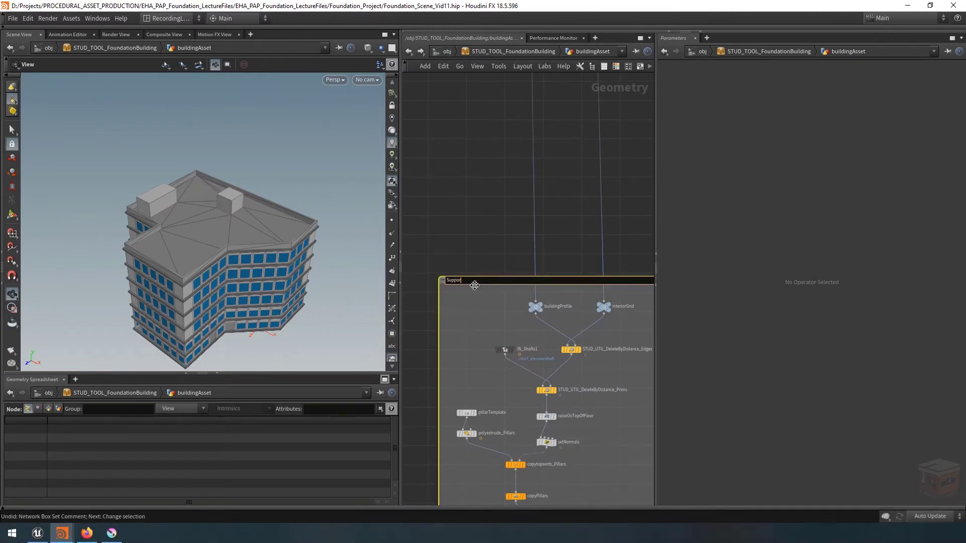
text(Support Pillars)
key(Return)
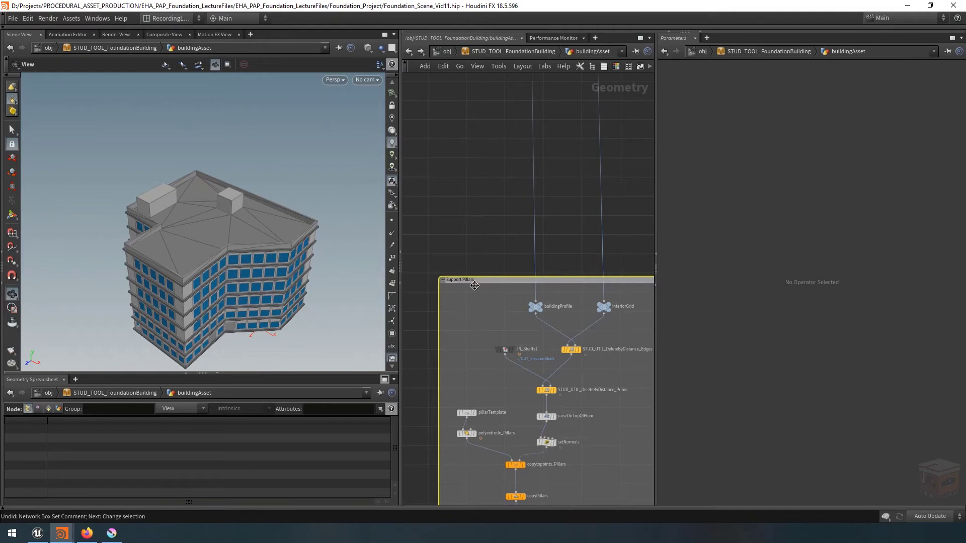
- Display the buildingProfile null in the Support Pillars network box
scroll(506, 251, down, 5)
middle_drag(607, 214, 510, 206)
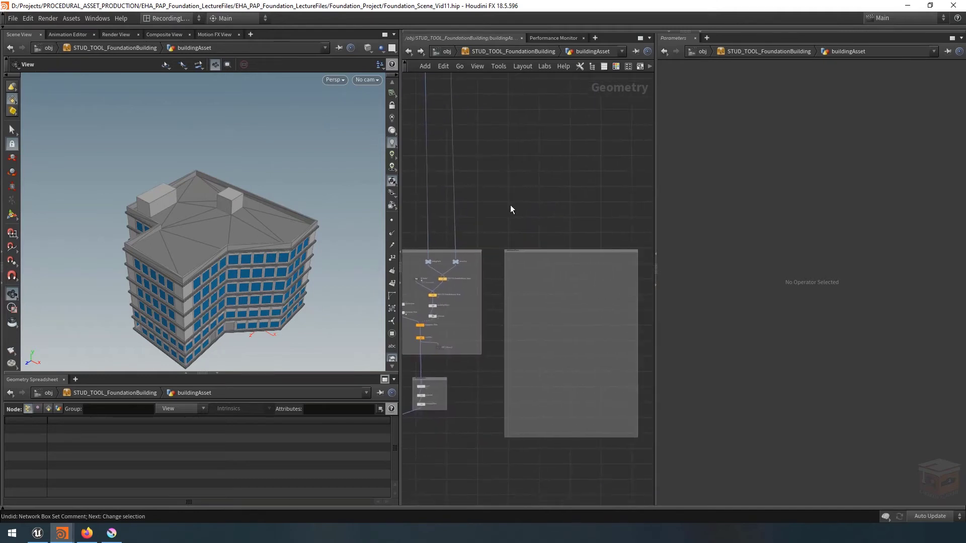
middle_drag(553, 228, 548, 220)
middle_drag(552, 261, 535, 283)
scroll(455, 263, up, 6)
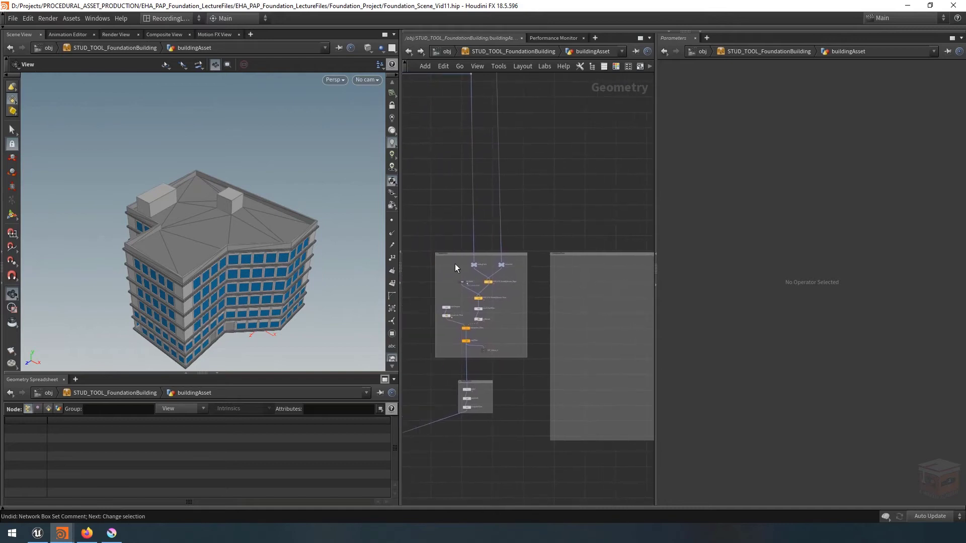
mouse_move(469, 264)
click(481, 259)
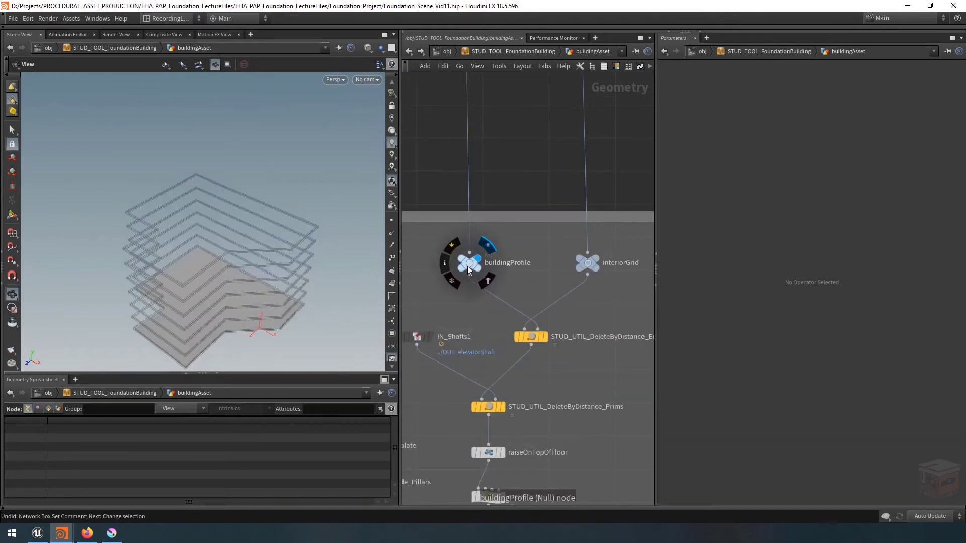
- Copy the buildingProfile null from the Support Pillars network box into the upper part of the Vent Spawn Points box
click(467, 267)
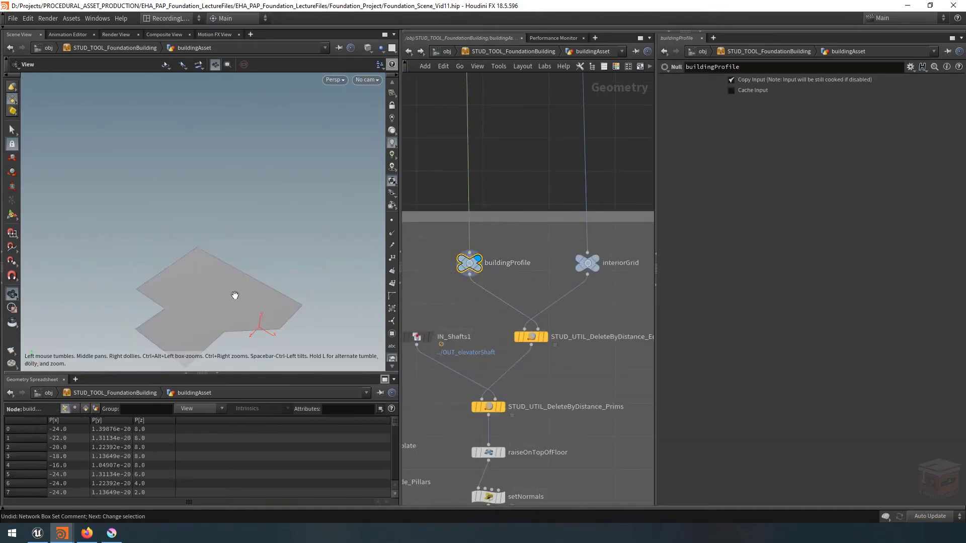
middle_drag(235, 296, 237, 242)
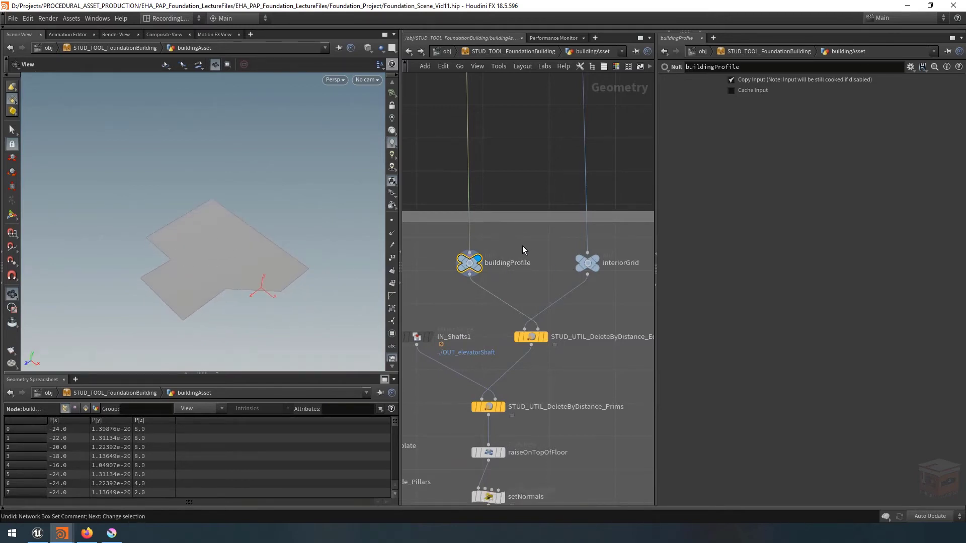
drag(522, 246, 443, 290)
key(ctrl+c)
scroll(504, 282, down, 8)
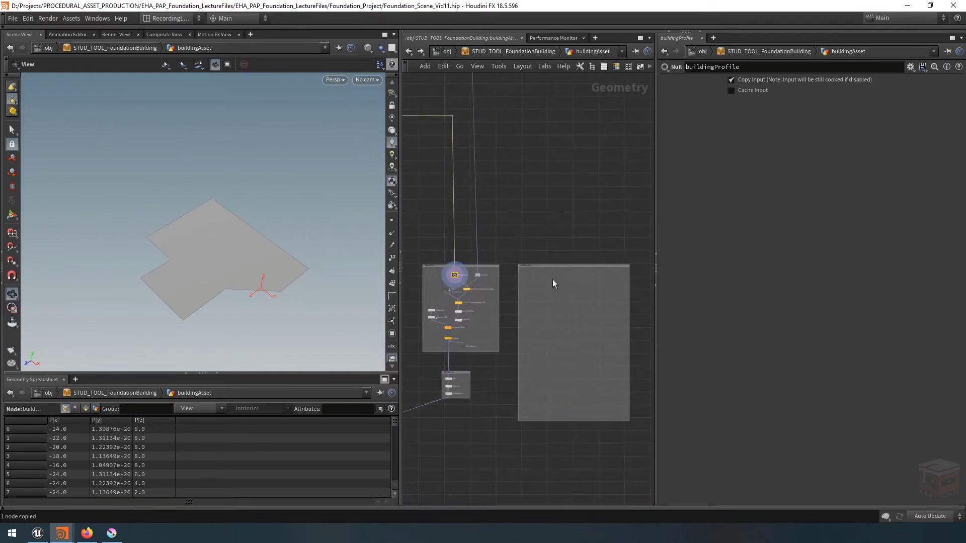
key(ctrl+v)
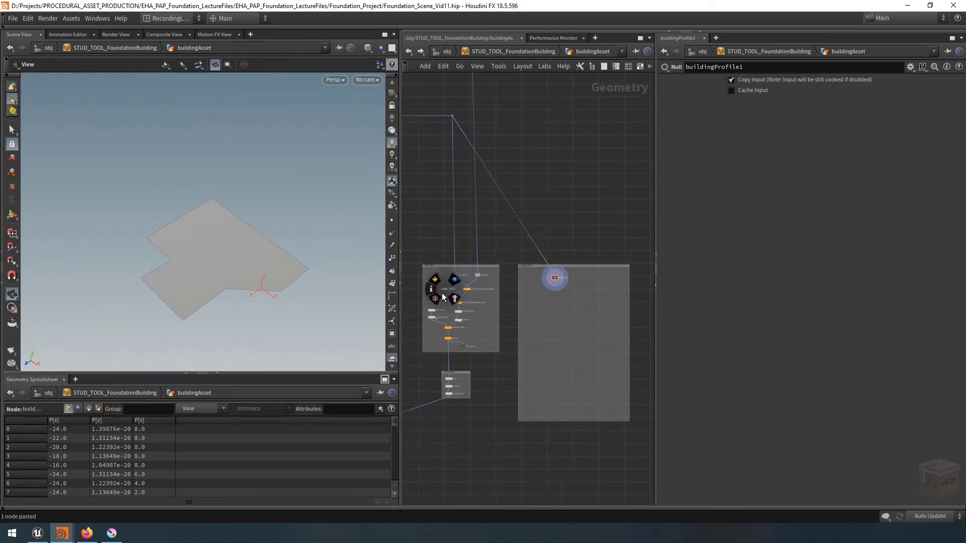
- Copy the IN_Shafts1 object merge from the Support Pillars network box into the Vent Spawn Points box, below and beside its building profile null
scroll(438, 288, up, 6)
click(459, 294)
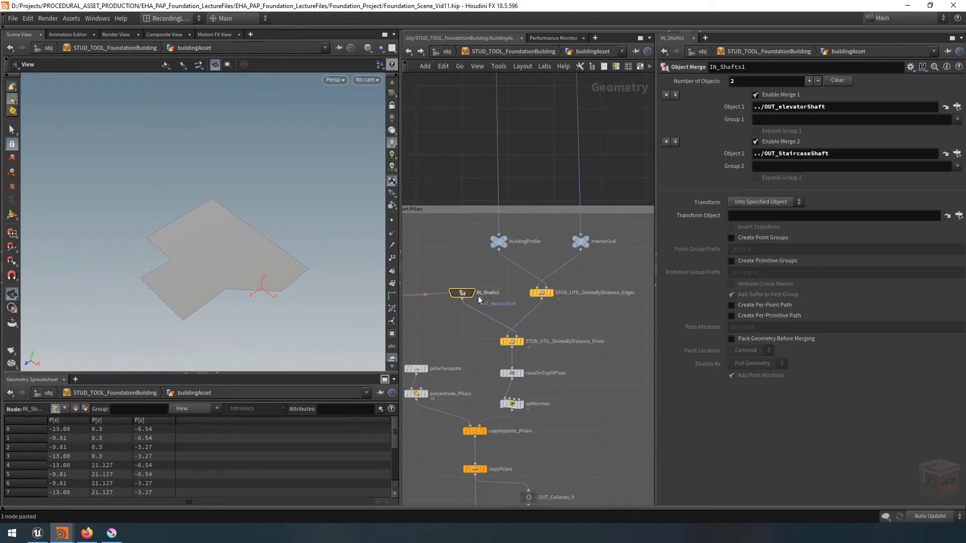
scroll(479, 252, down, 4)
click(477, 266)
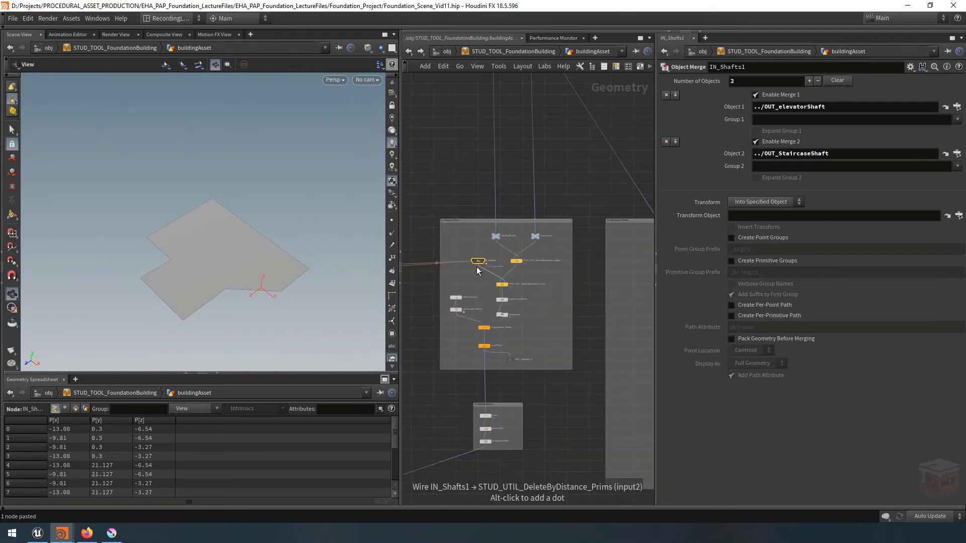
scroll(478, 267, up, 3)
scroll(508, 269, down, 4)
middle_drag(560, 279, 591, 287)
key(Escape)
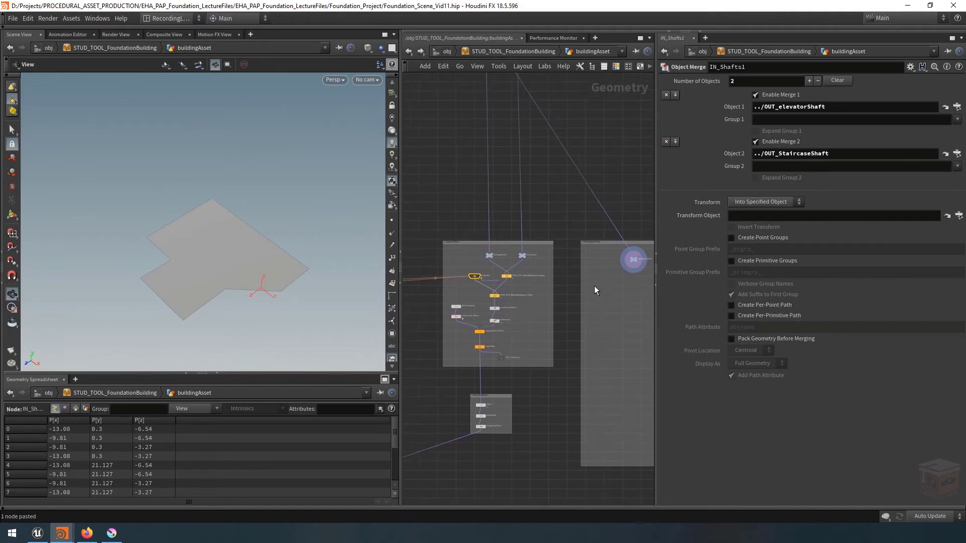
scroll(463, 274, up, 5)
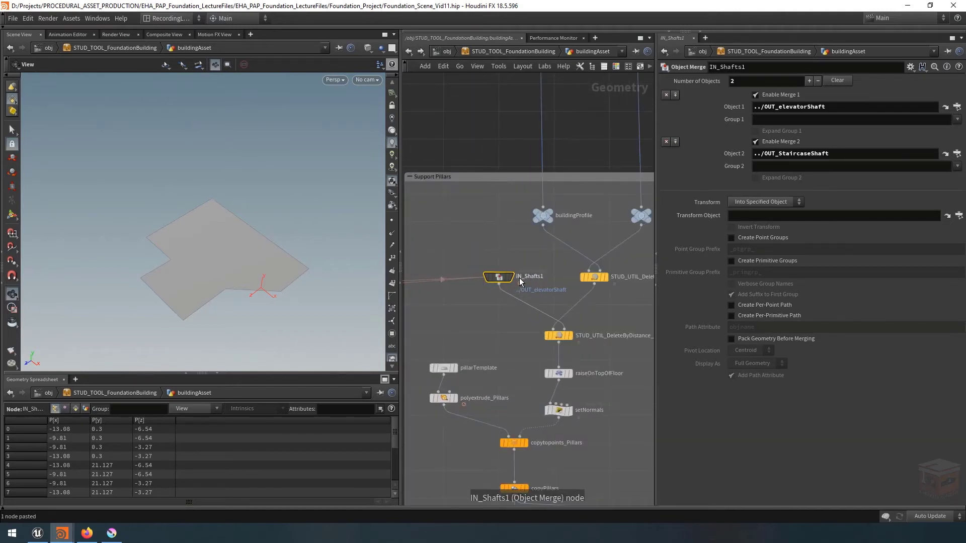
key(ctrl+c)
scroll(518, 279, down, 5)
click(627, 290)
middle_drag(645, 285, 492, 290)
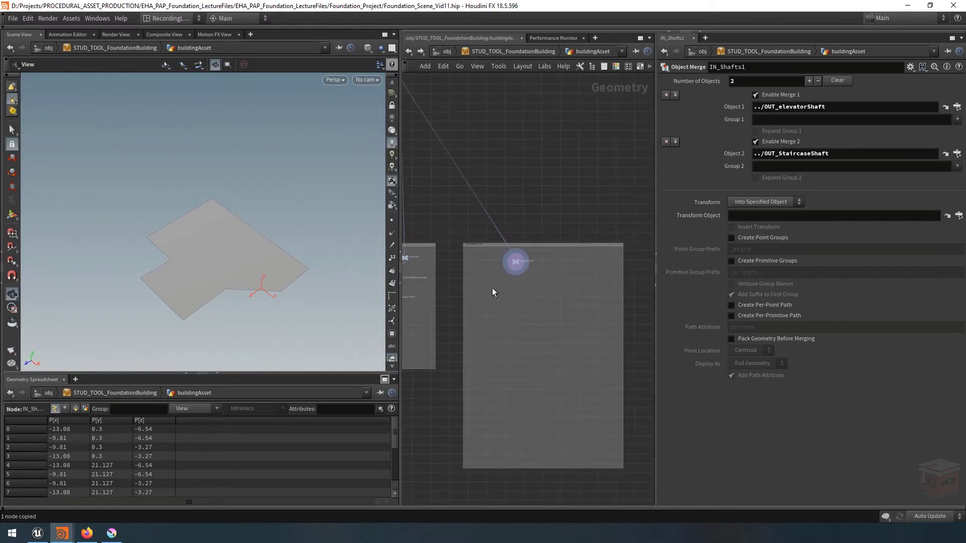
scroll(492, 288, up, 4)
key(ctrl+v)
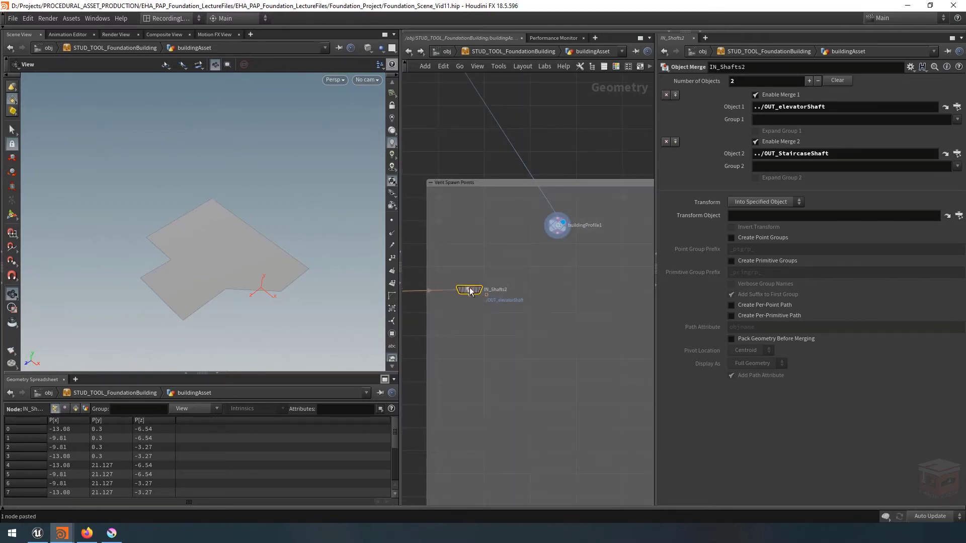
scroll(495, 313, down, 3)
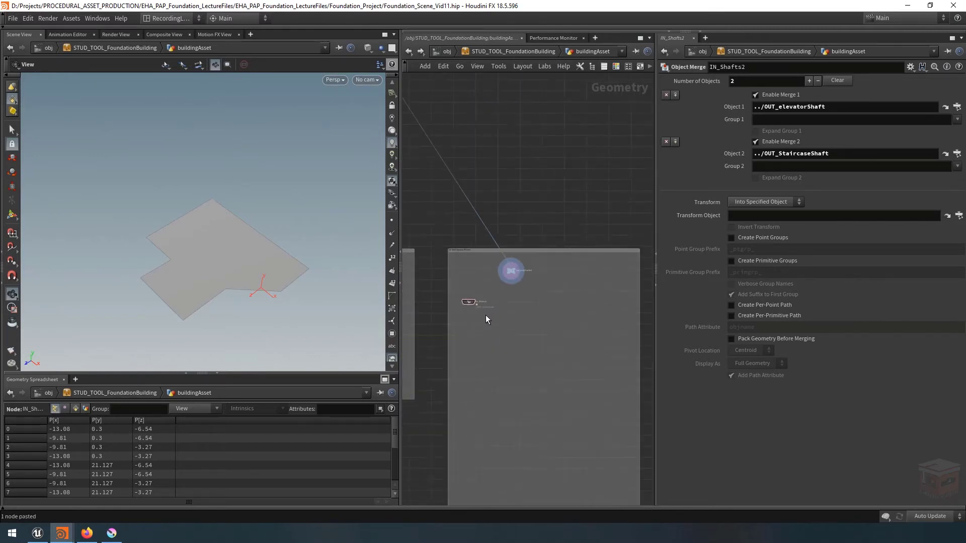
middle_drag(530, 330, 520, 293)
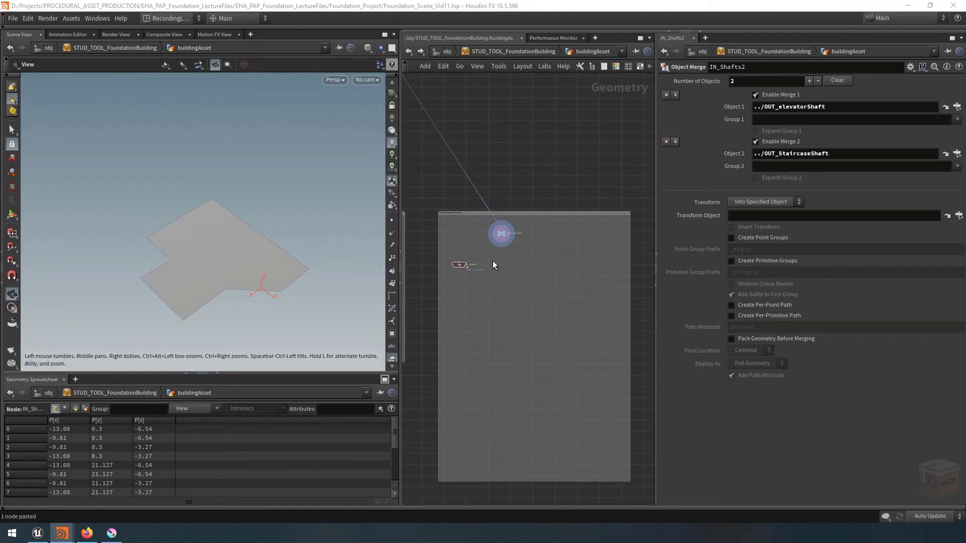
- Compare the pillar setup's interiorGrid with its building outline by displaying the grid and templating buildingProfile
middle_drag(498, 264, 583, 288)
scroll(583, 288, down, 1)
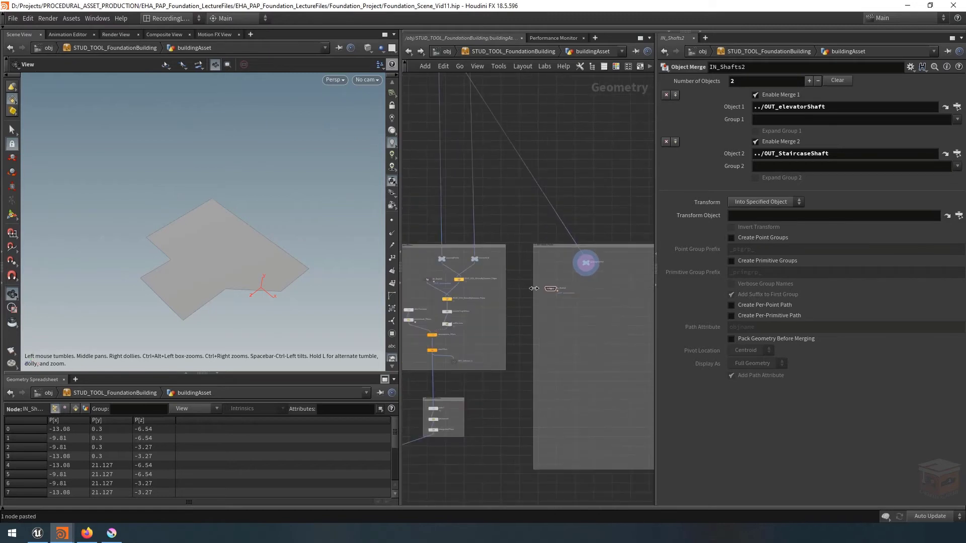
scroll(461, 258, up, 6)
click(494, 253)
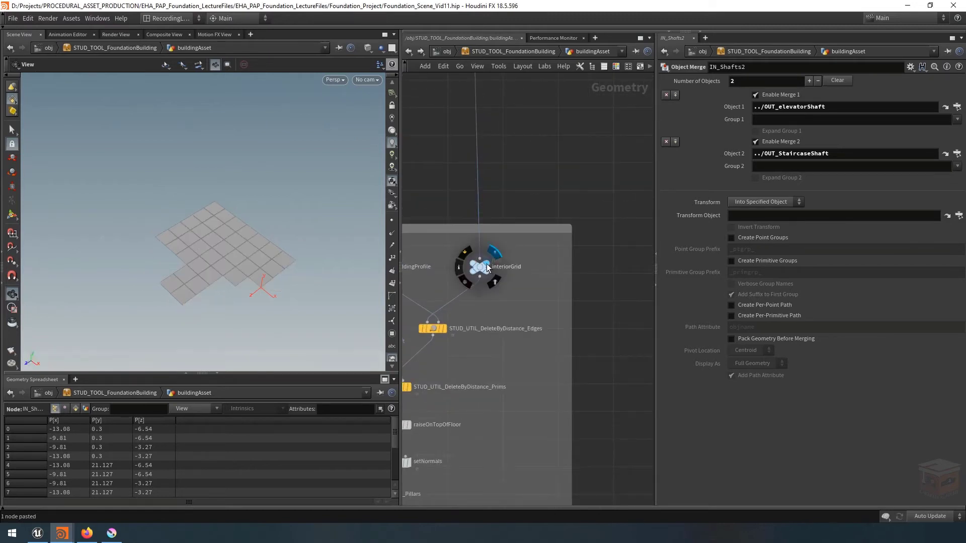
middle_drag(534, 309, 562, 312)
click(417, 275)
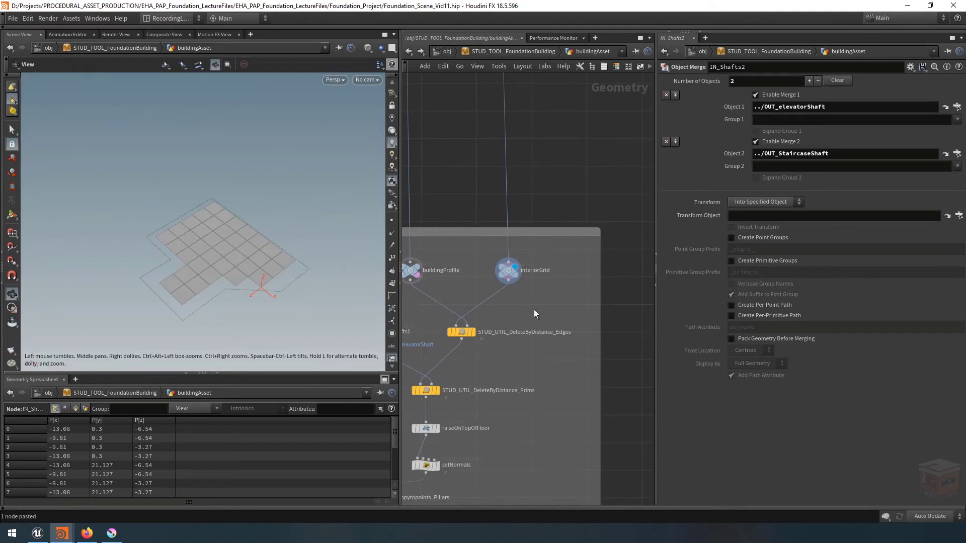
scroll(536, 309, down, 6)
middle_drag(650, 327, 503, 282)
scroll(534, 322, up, 4)
scroll(520, 313, down, 2)
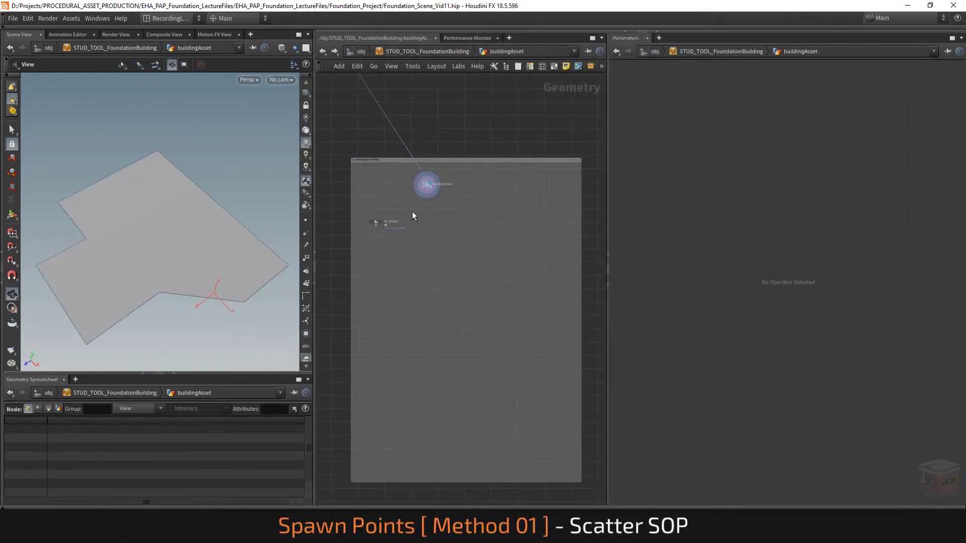
- Add a Scatter node below buildingProfile1 in the Vent Spawn Points box and feed it the building profile
scroll(411, 212, up, 3)
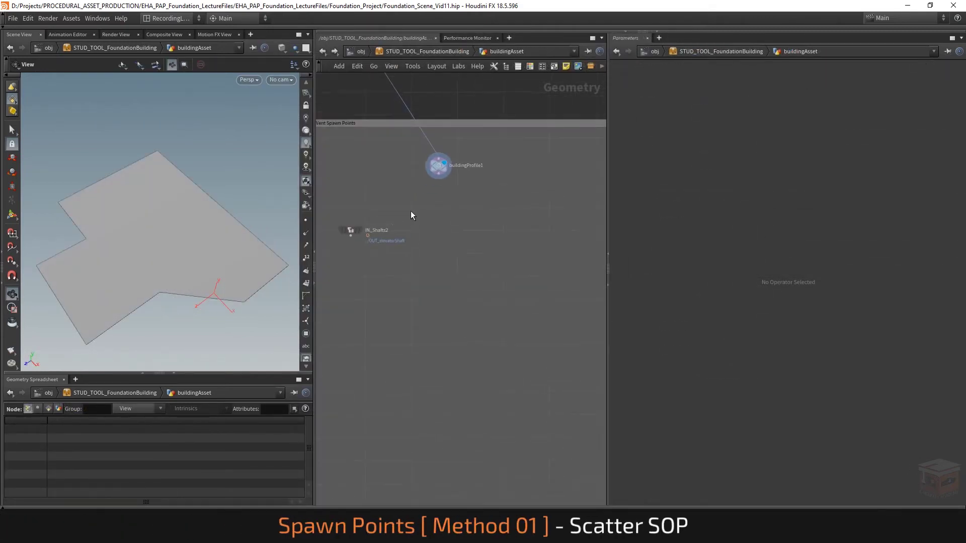
middle_drag(426, 210, 458, 225)
key(Tab)
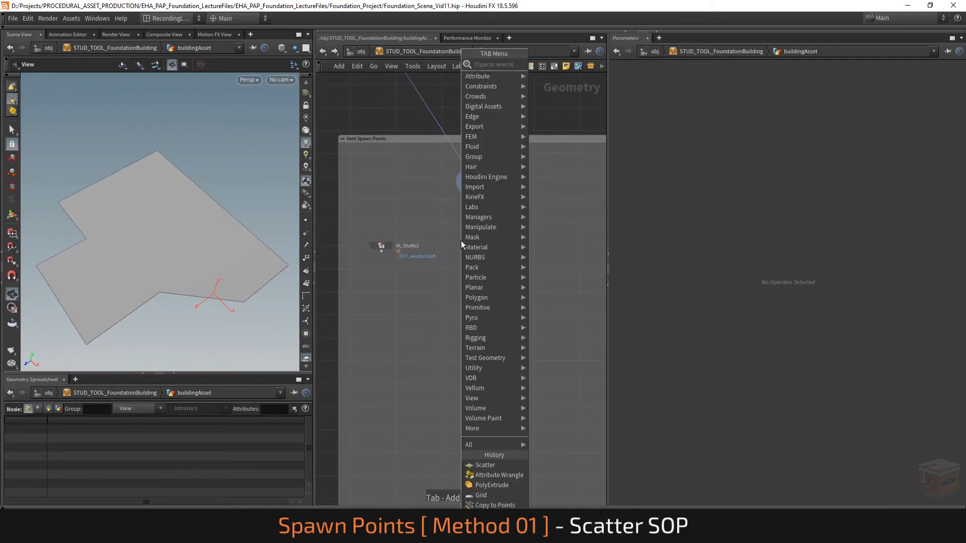
text(scatter)
key(Return)
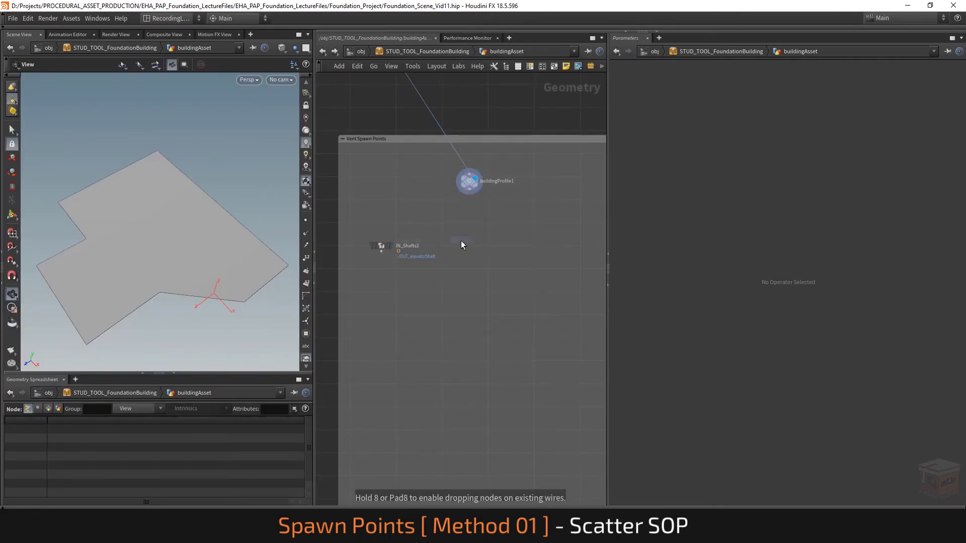
click(470, 246)
scroll(470, 197, up, 3)
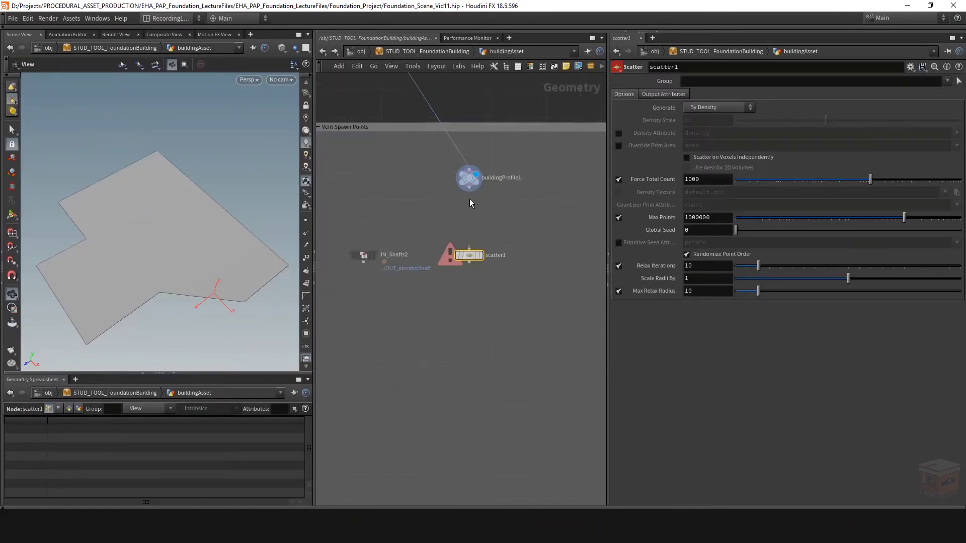
drag(469, 185, 469, 262)
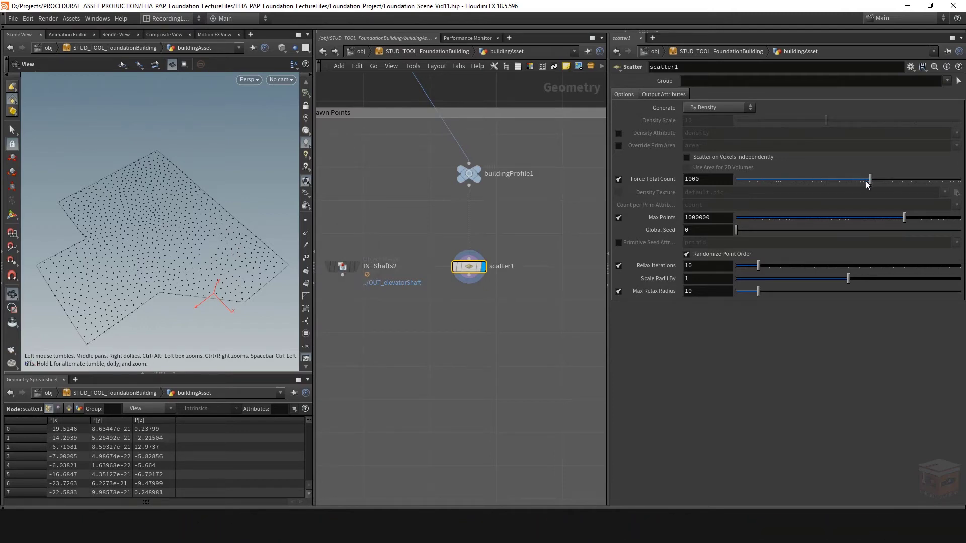
- Set the scatter node's Force Total Count to 500
drag(871, 179, 840, 181)
double_click(701, 179)
text(500)
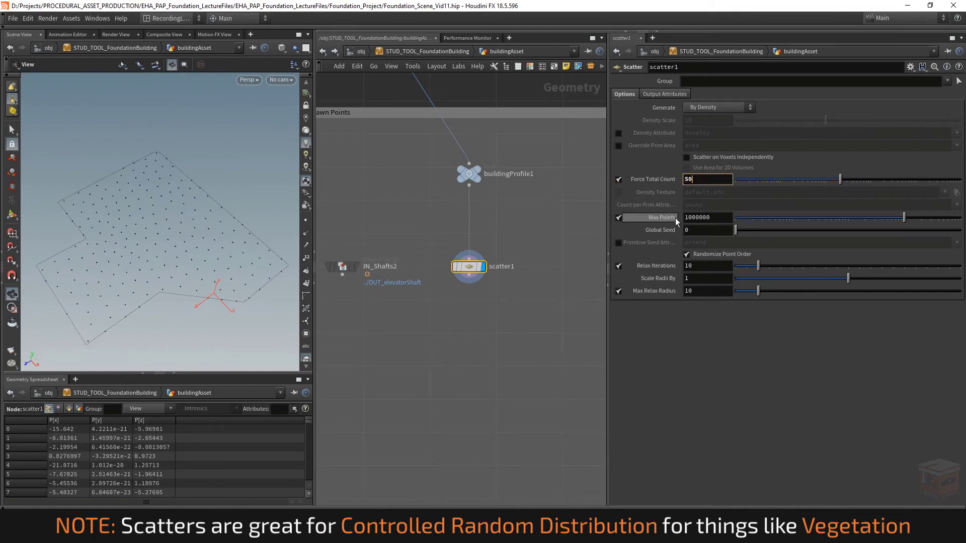
key(Return)
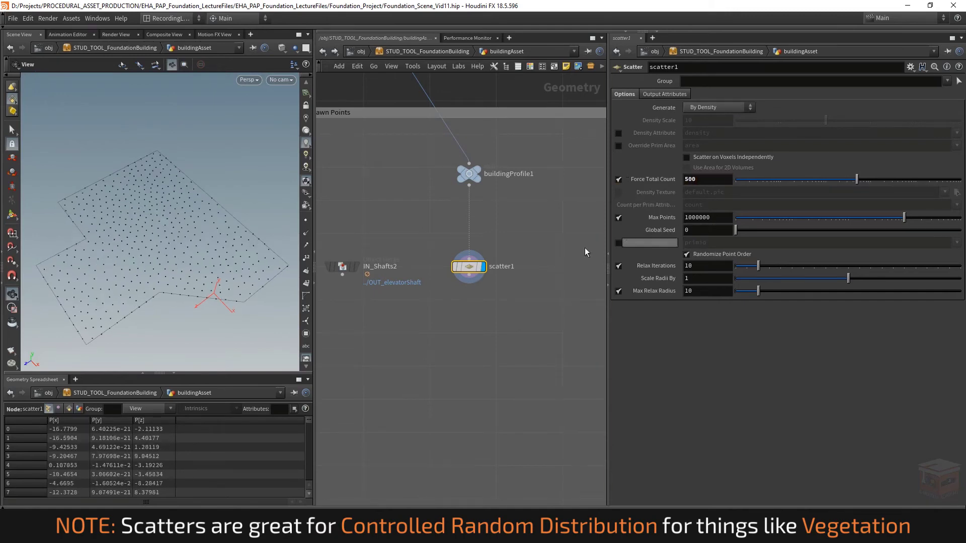
click(307, 259)
click(306, 260)
- Try Relax Iterations values of 92 and 107 on the scatter node and settle on 11
drag(761, 267, 944, 267)
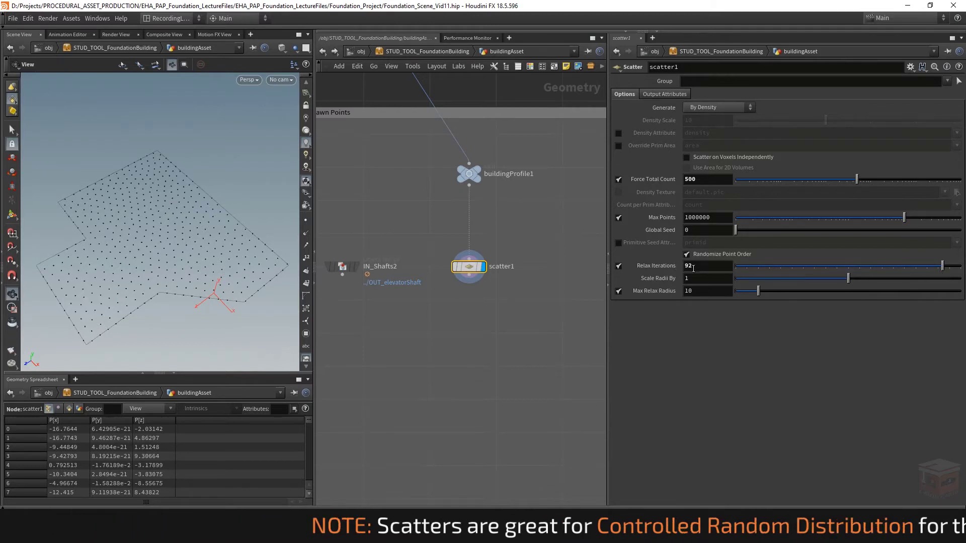
middle_drag(693, 268, 773, 271)
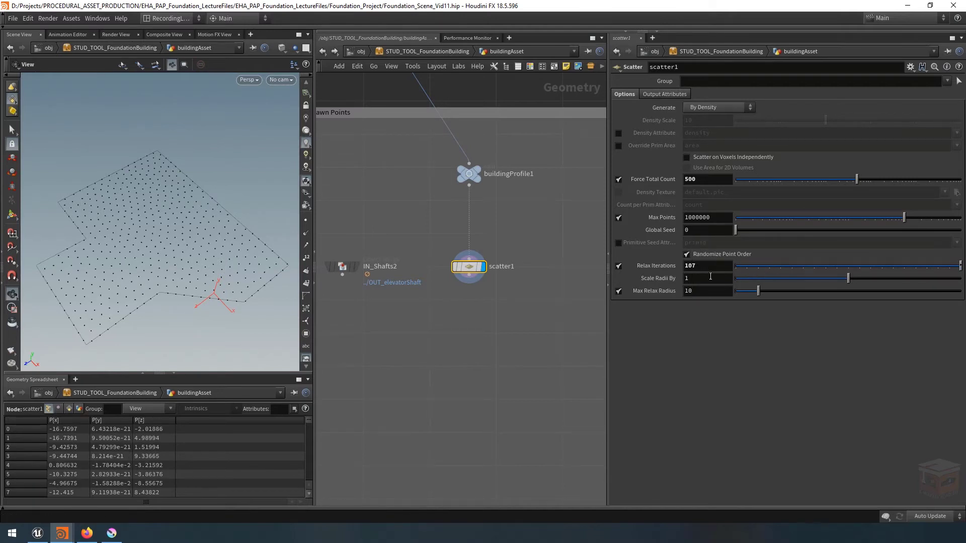
click(619, 269)
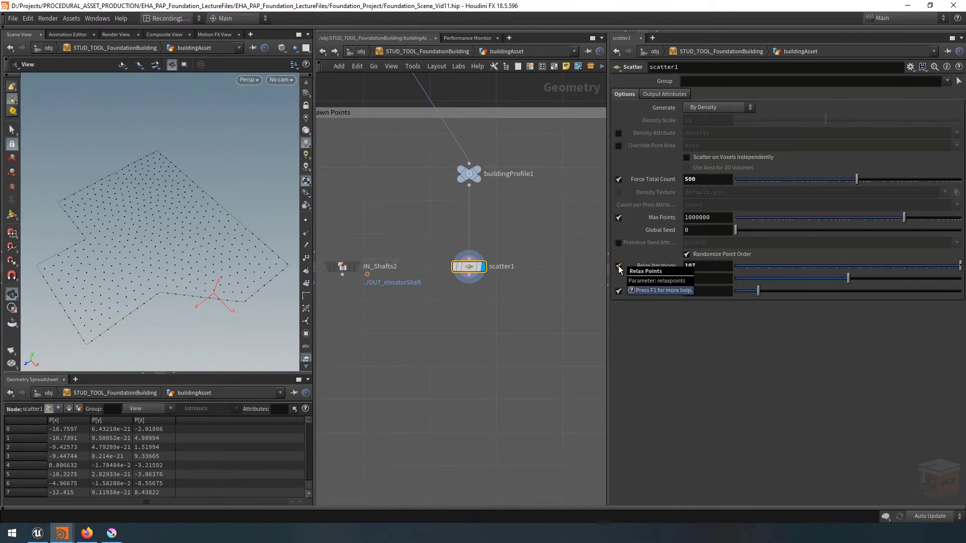
click(620, 269)
click(759, 270)
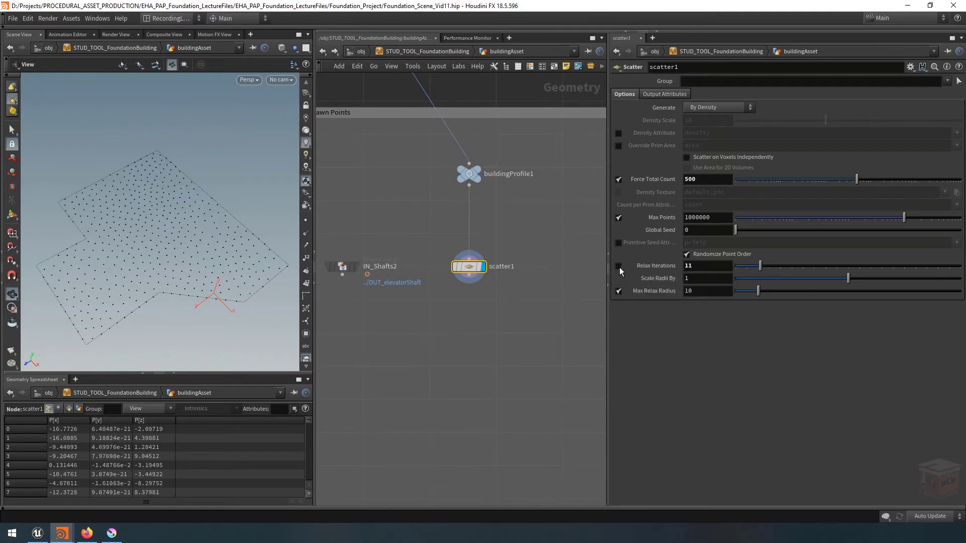
- Compare the scattered points with relaxation turned off and back on, reviewing the available Generate modes in between
click(620, 267)
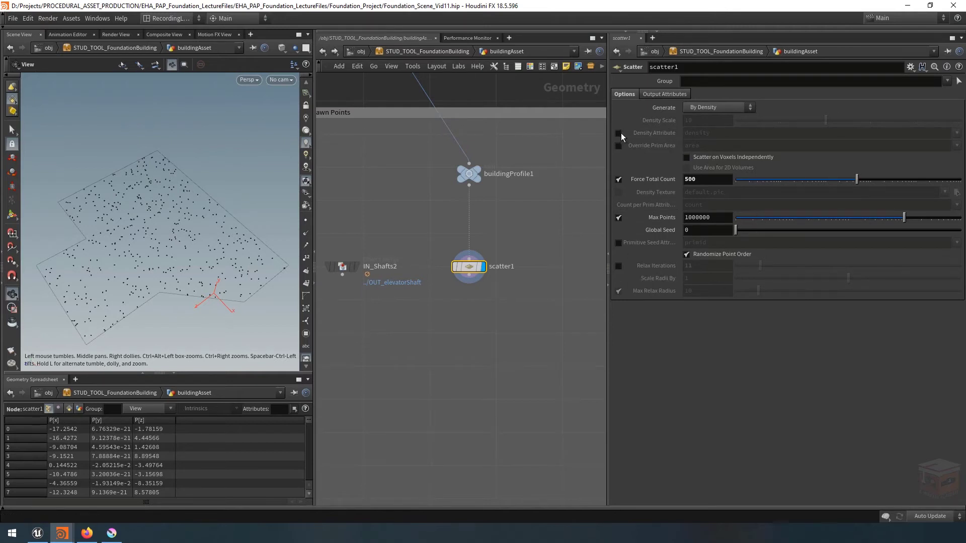
click(723, 106)
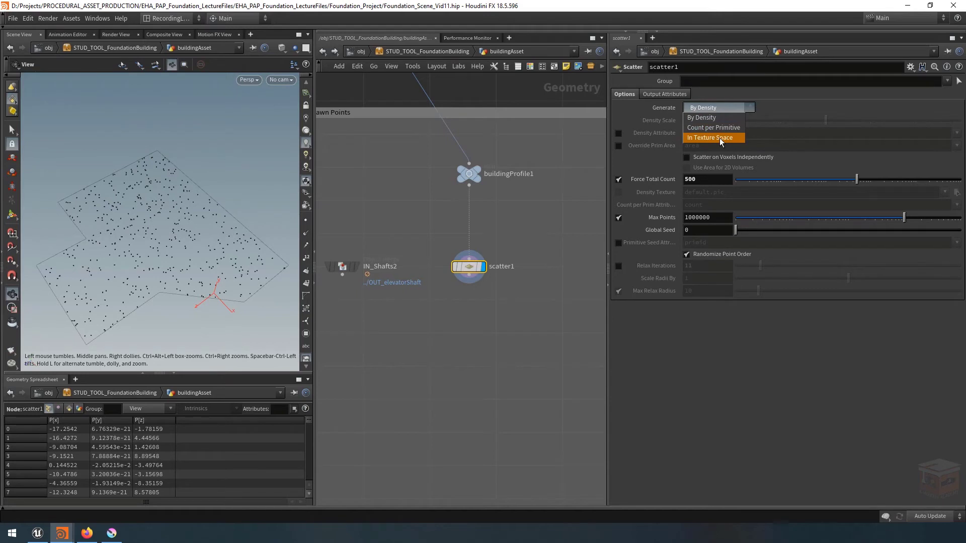
click(724, 107)
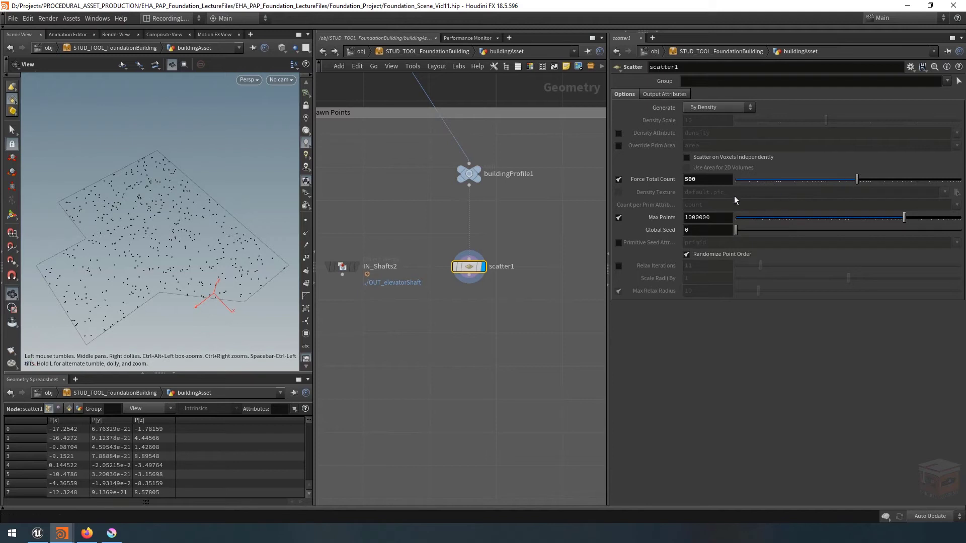
click(618, 266)
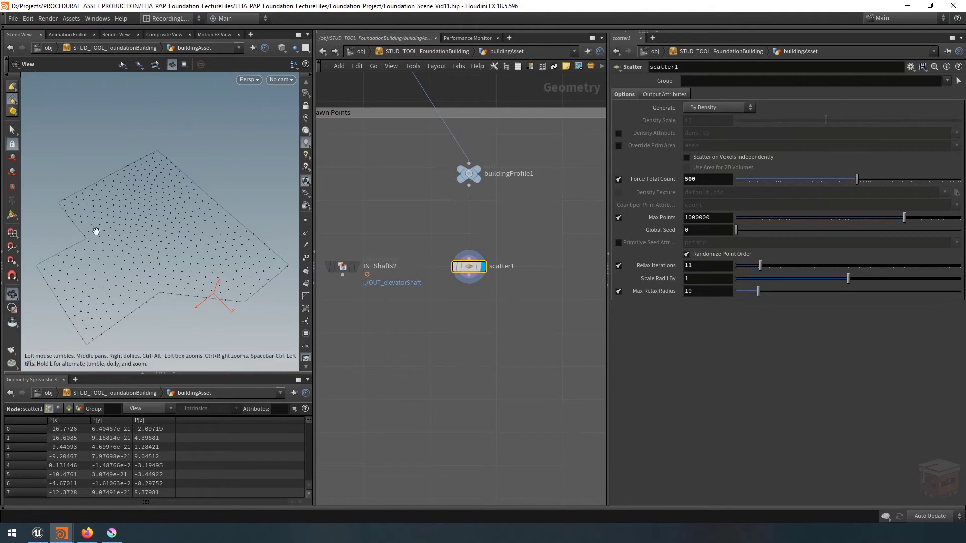
right_drag(170, 236, 175, 234)
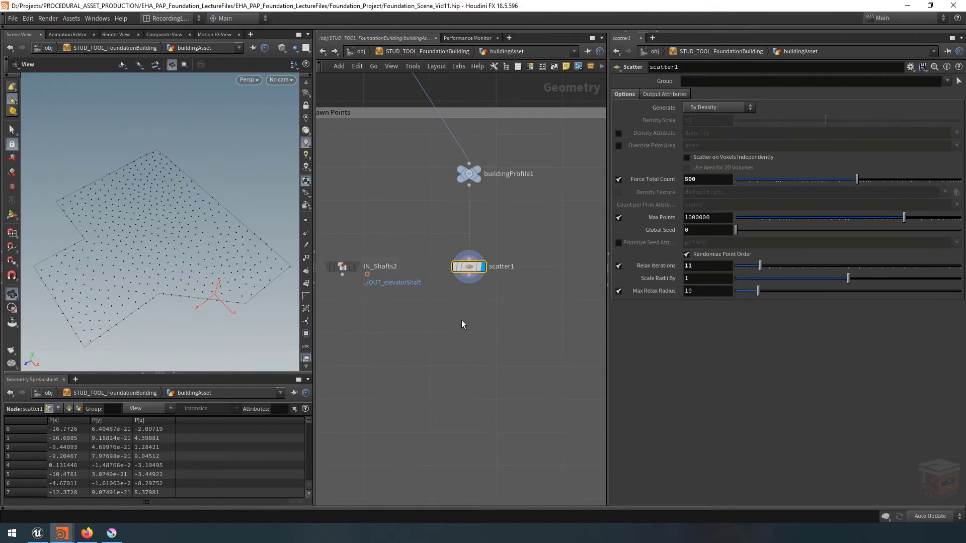
- Add a Fuse node below scatter1, connect the scatter output to its first input, and display the fuse result
key(Tab)
text(fuse)
key(Return)
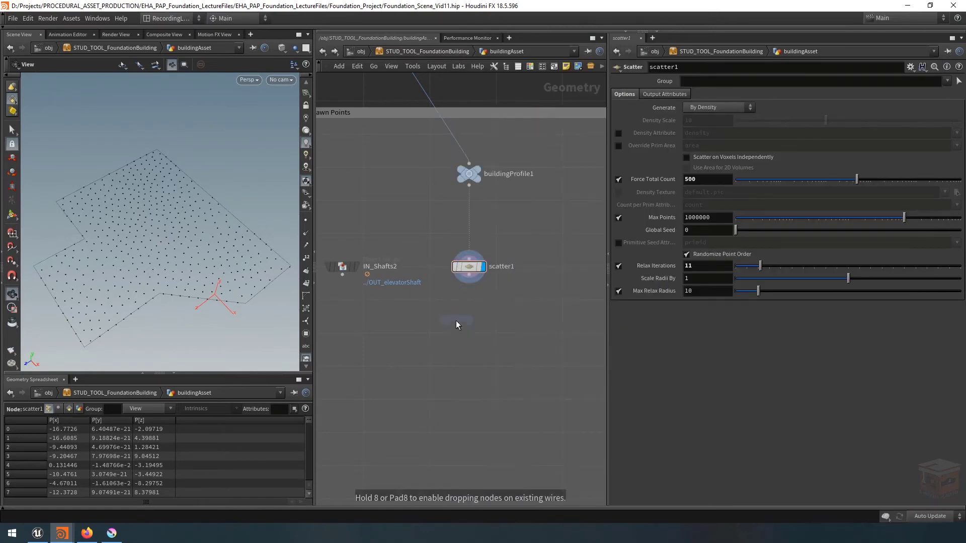
click(469, 305)
click(469, 284)
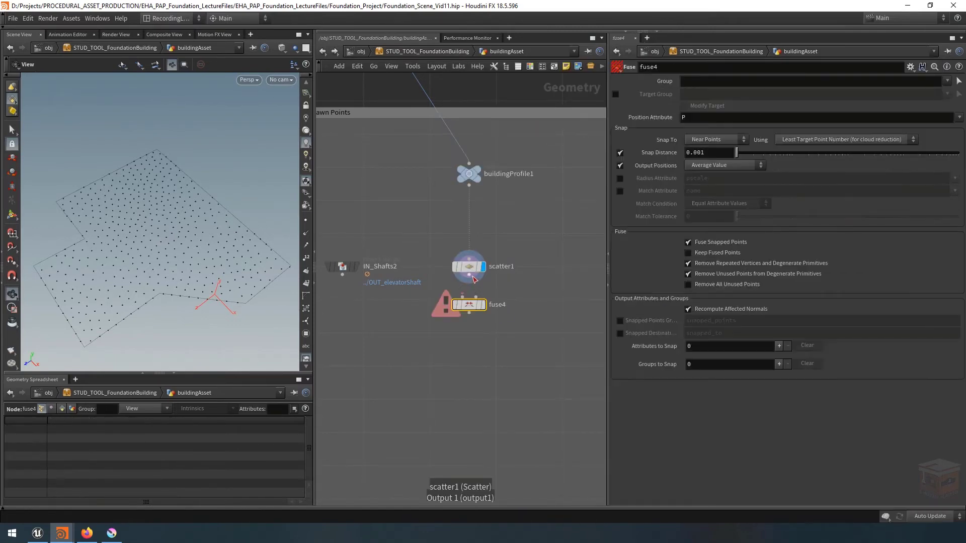
click(468, 298)
click(483, 305)
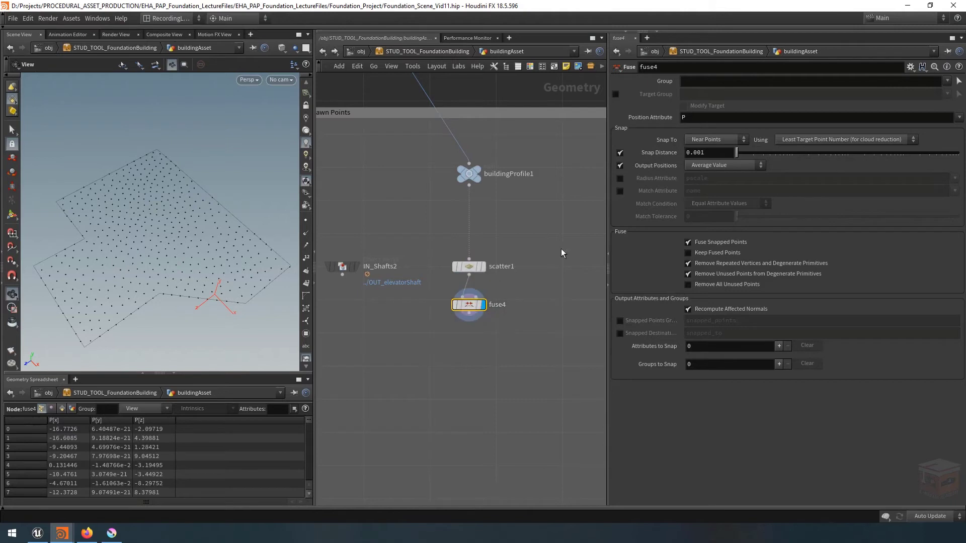
- Try larger Snap Distance values on the fuse4 node and settle on 2
drag(748, 153, 855, 152)
mouse_move(732, 154)
middle_down()
mouse_move(705, 151)
mouse_move(704, 132)
mouse_move(740, 133)
mouse_move(725, 139)
middle_up()
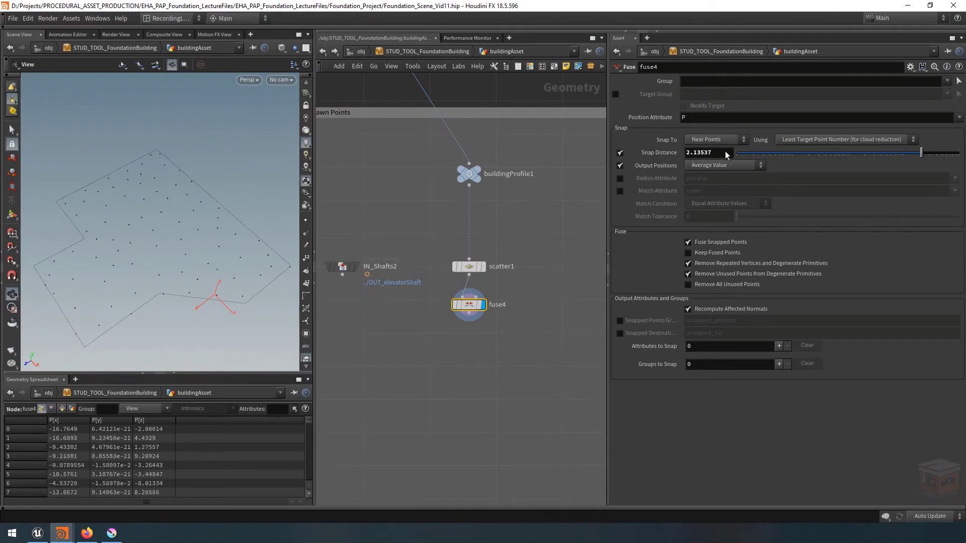
double_click(722, 156)
text(2)
key(Return)
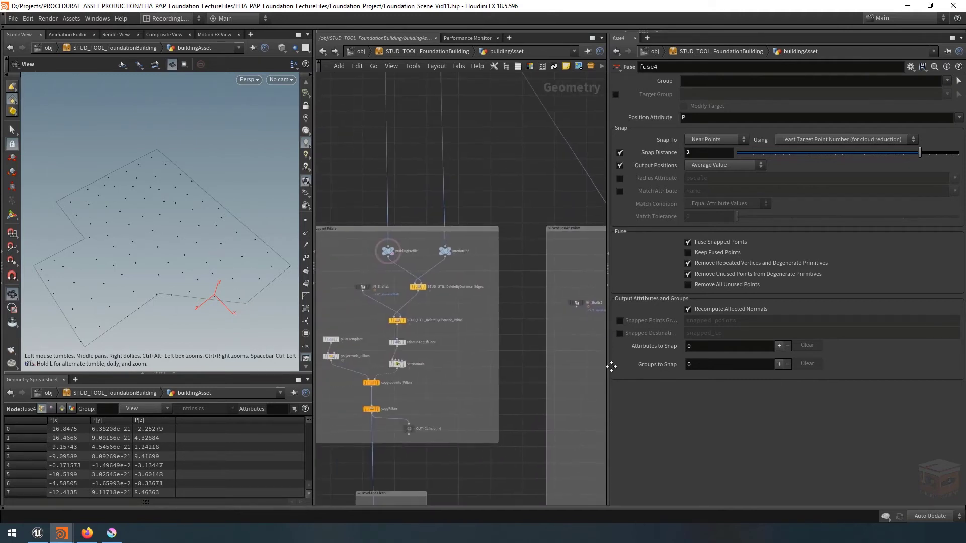
- Copy both STUD_UTIL_DeleteByDistance nodes from the pillars network into Vent Spawn Points and cut the copies' incoming wires
drag(508, 267, 402, 352)
key(ctrl+c)
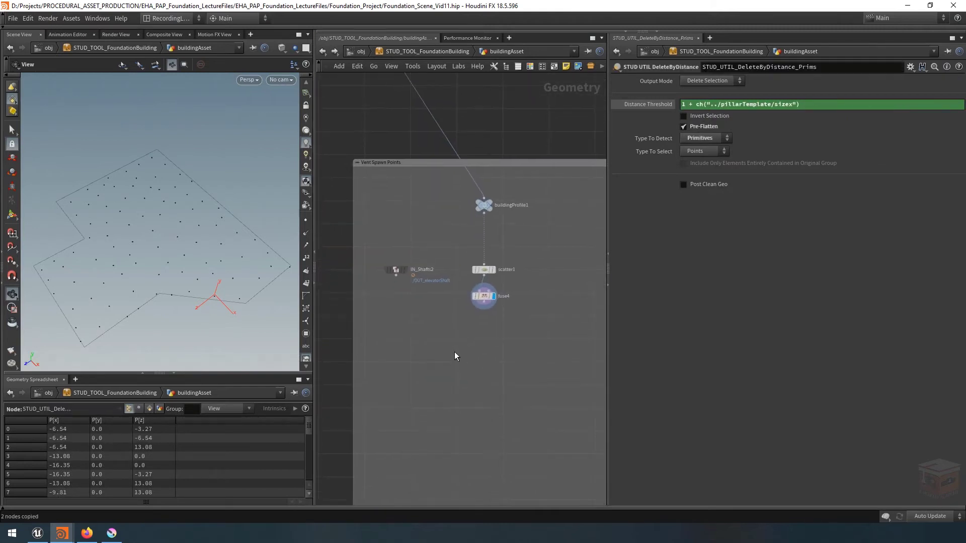
key(ctrl+v)
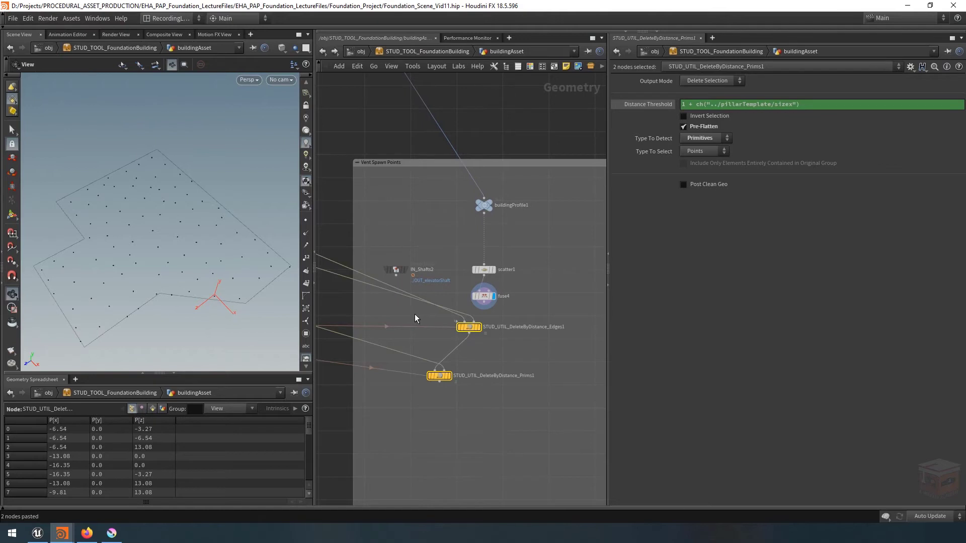
key(y)
drag(415, 318, 416, 370)
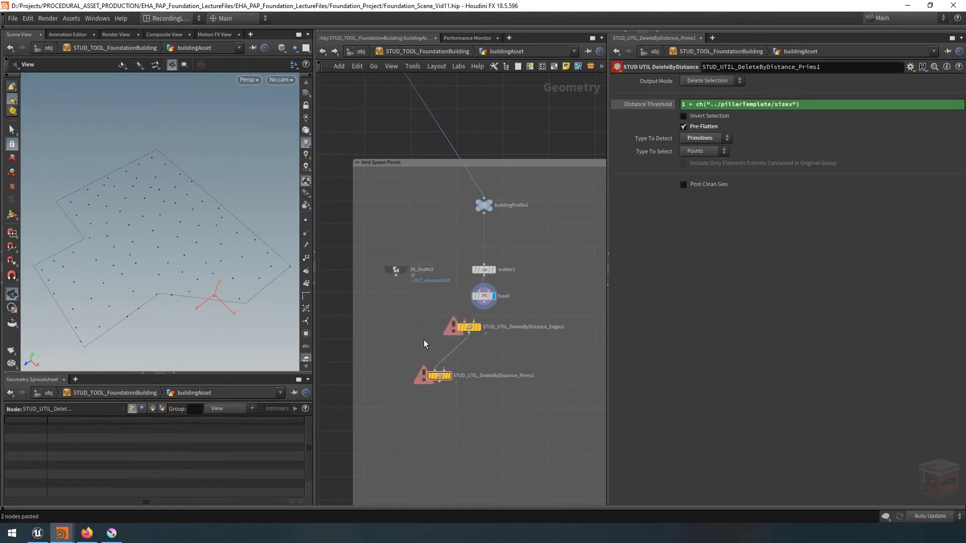
- Wire fuse4 and buildingProfile1 into the first and second inputs of STUD_UTIL_DeleteByDistance_Edges1 and display its result
scroll(461, 310, up, 1)
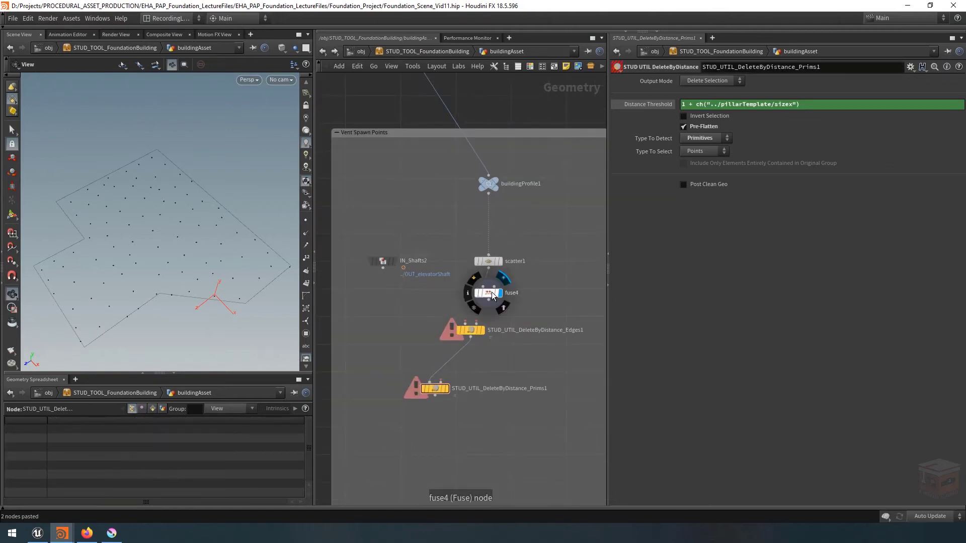
click(488, 294)
click(488, 302)
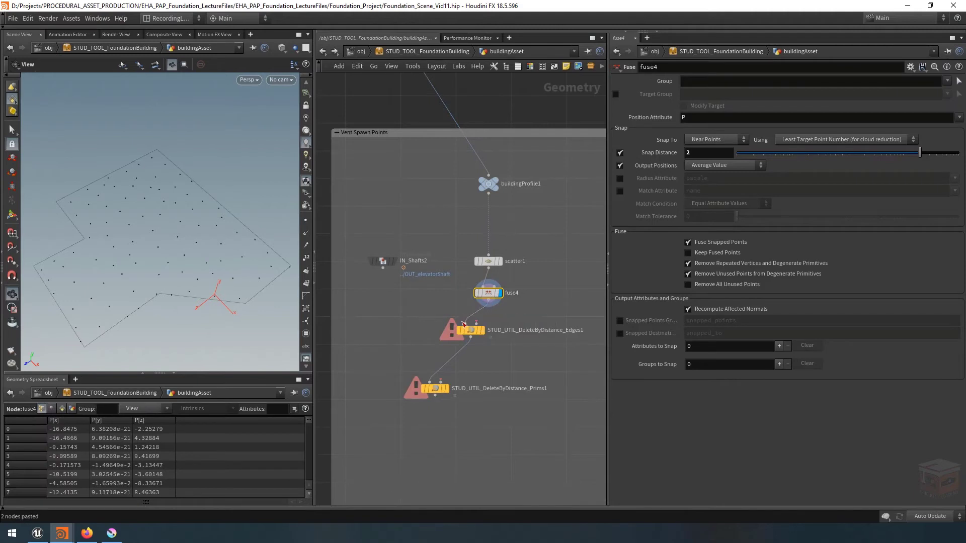
click(465, 324)
drag(474, 330, 449, 330)
click(454, 324)
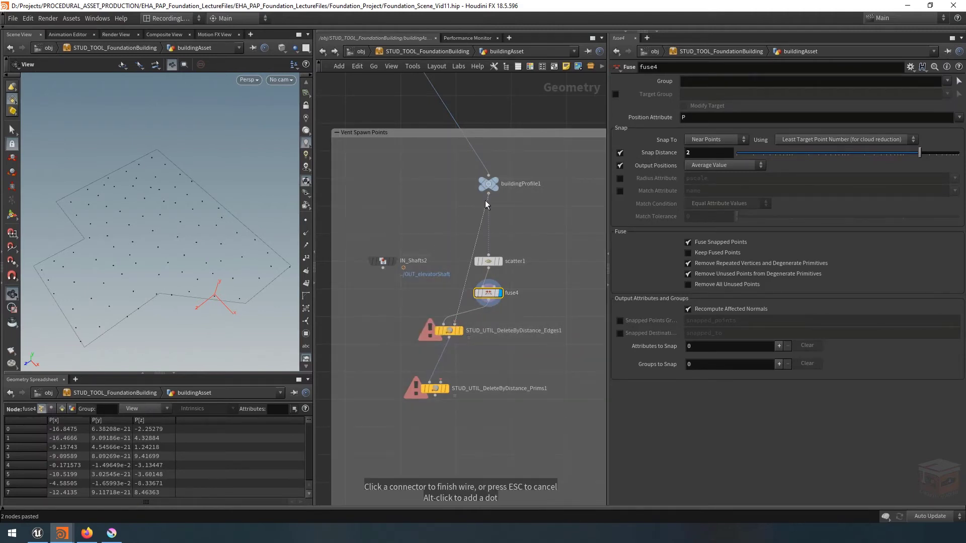
click(486, 189)
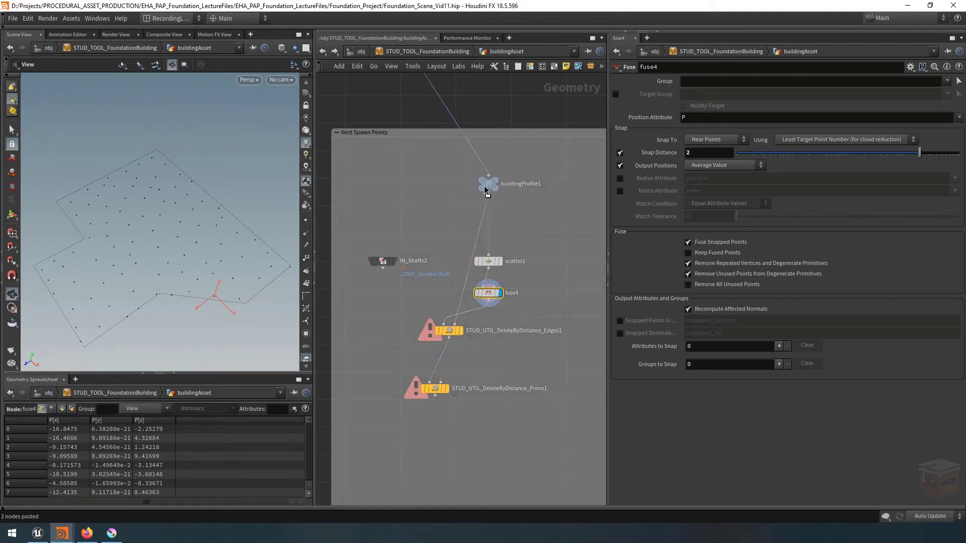
drag(486, 190, 472, 190)
click(460, 332)
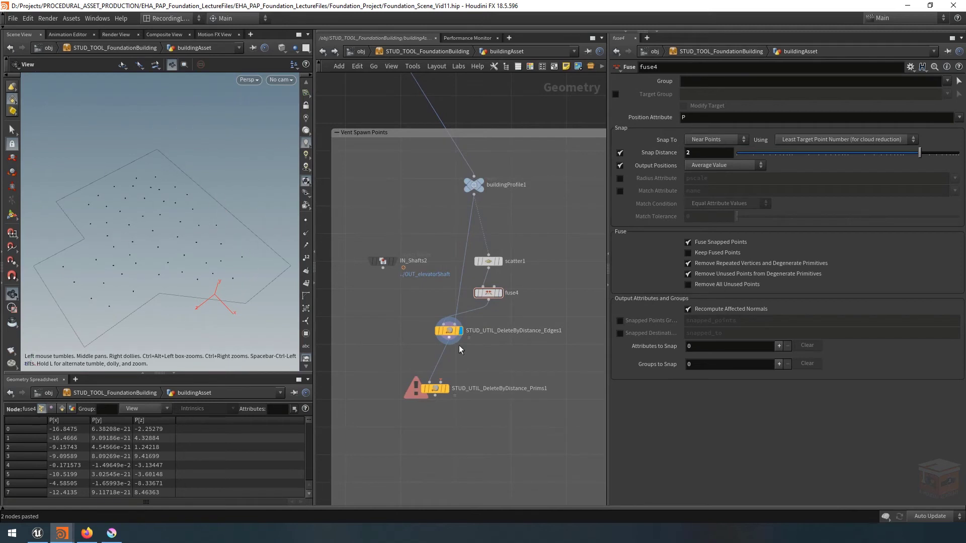
- Display STUD_UTIL_DeleteByDistance_Prims1 and connect IN_Shafts2 to its second input
click(446, 389)
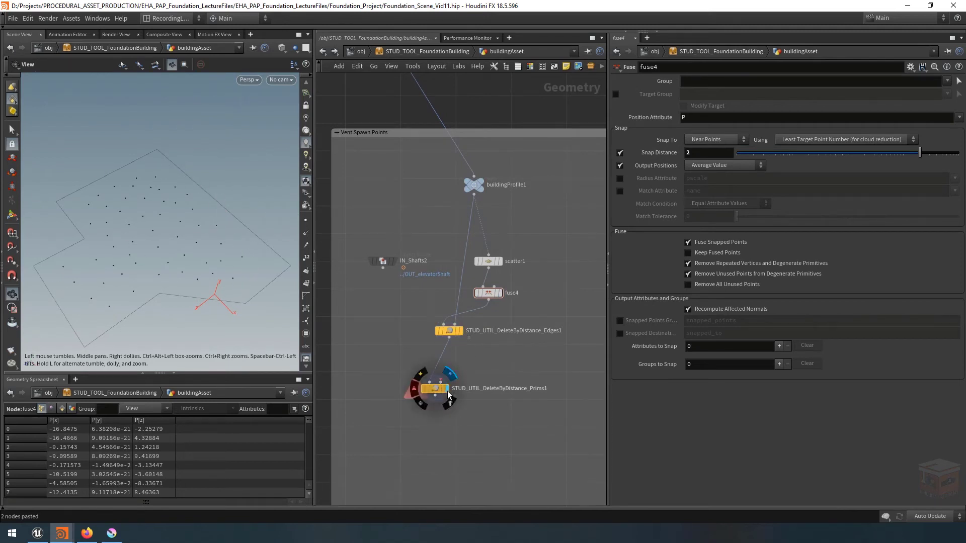
click(435, 392)
click(435, 381)
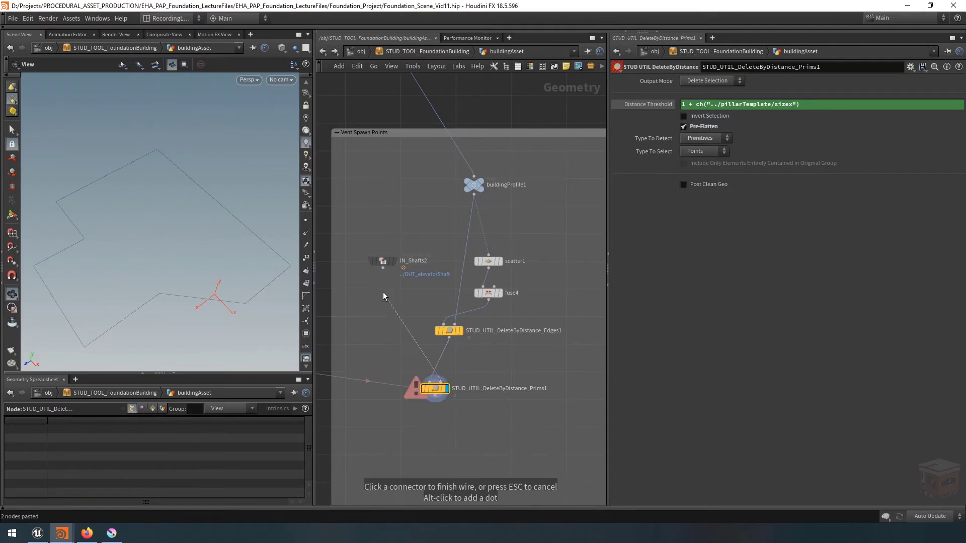
drag(384, 264, 381, 295)
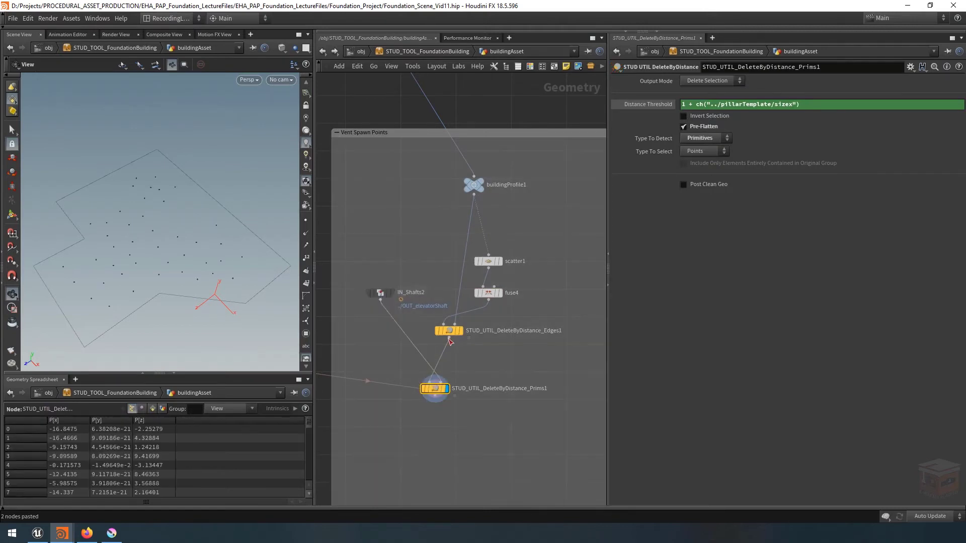
- Check the filtered points against templated IN_Shafts2 and buildingProfile1 overlays, and set the scatter node's Global Seed to 1.48
click(388, 294)
drag(160, 222, 160, 207)
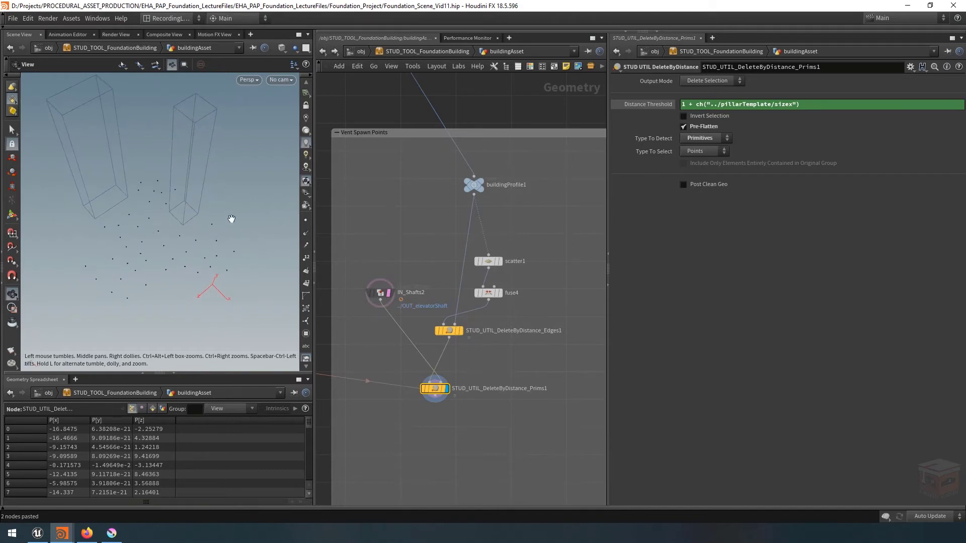
click(479, 190)
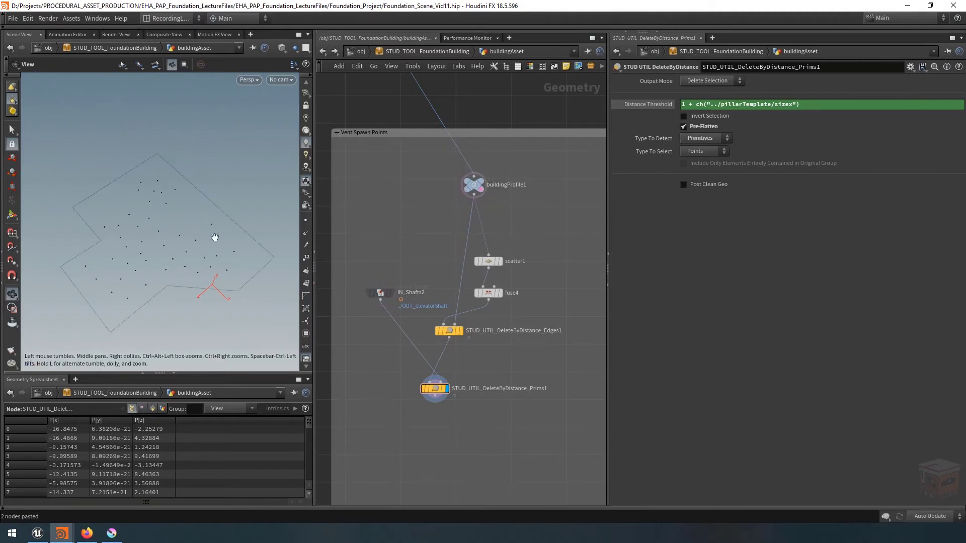
drag(216, 223, 222, 216)
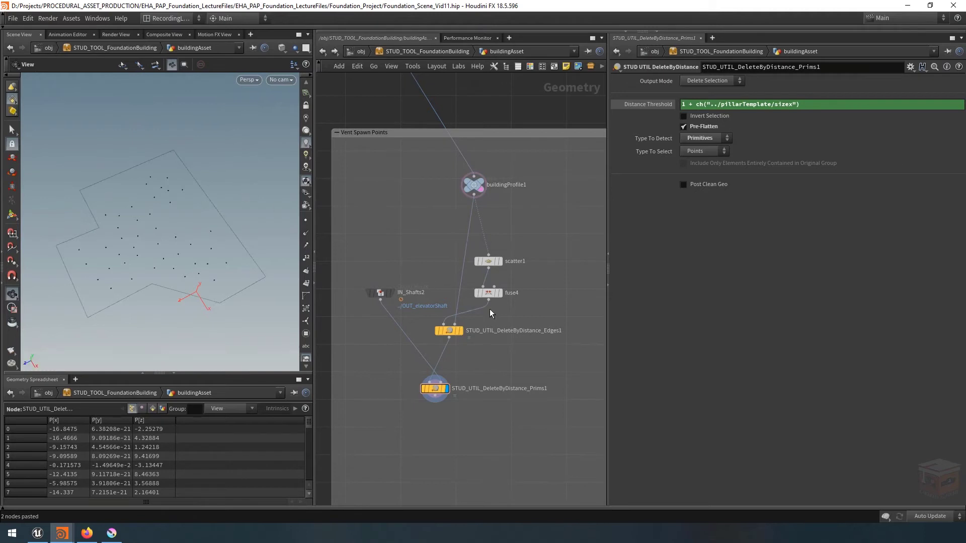
click(479, 271)
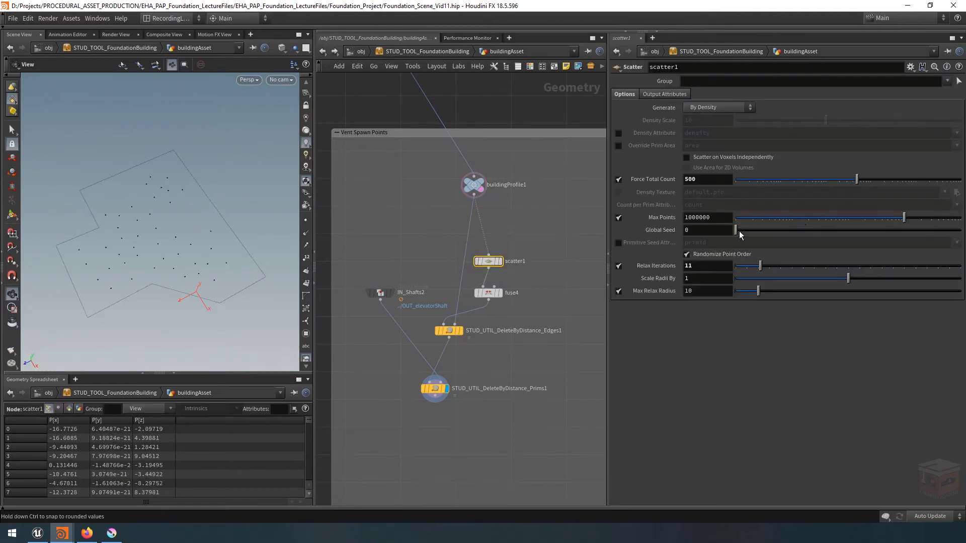
drag(739, 232, 769, 234)
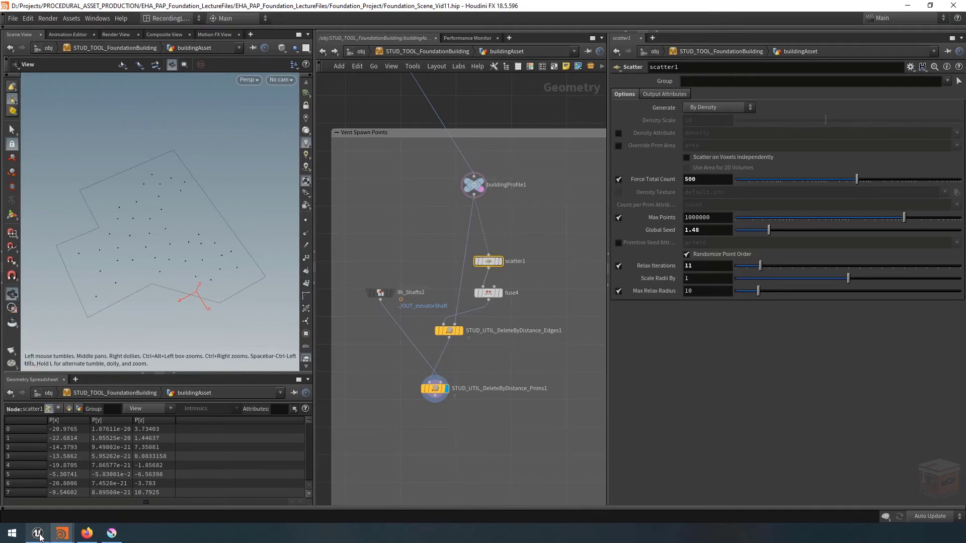
- Switch to Unreal Editor to examine the vents and spawn points on the example rooftop, and return to Houdini
click(50, 525)
right_drag(475, 199, 445, 279)
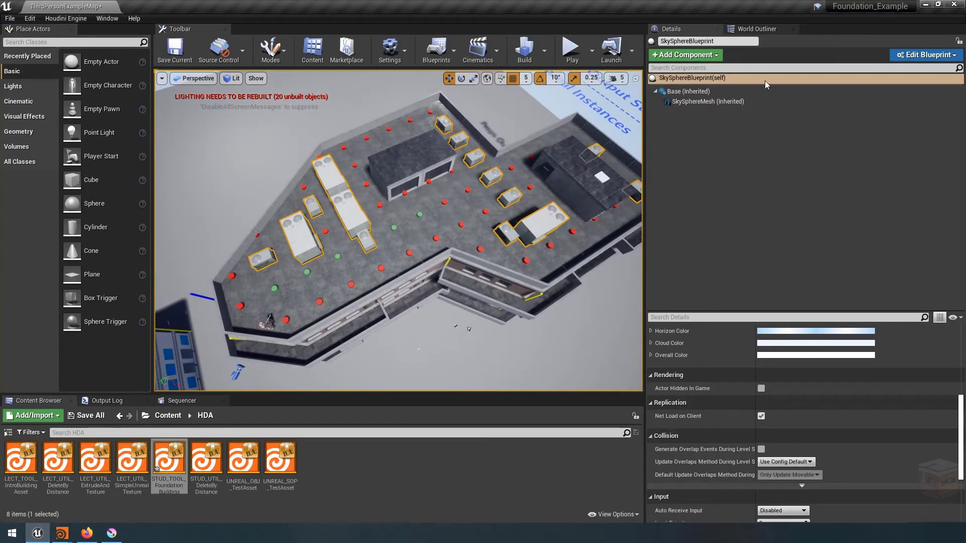
click(41, 482)
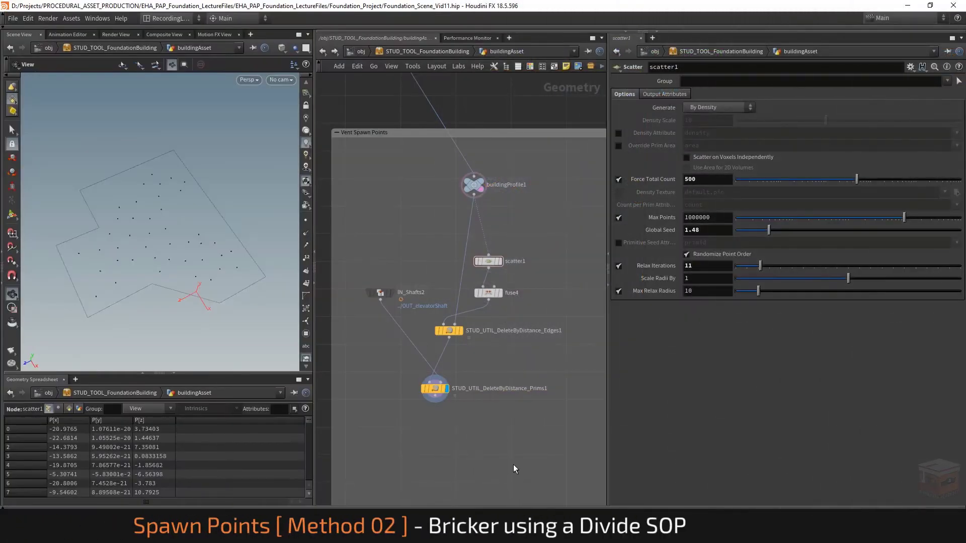
- Delete scatter1, fuse4 and the two DeleteByDistance nodes from the Vent Spawn Points network box
scroll(543, 435, down, 1)
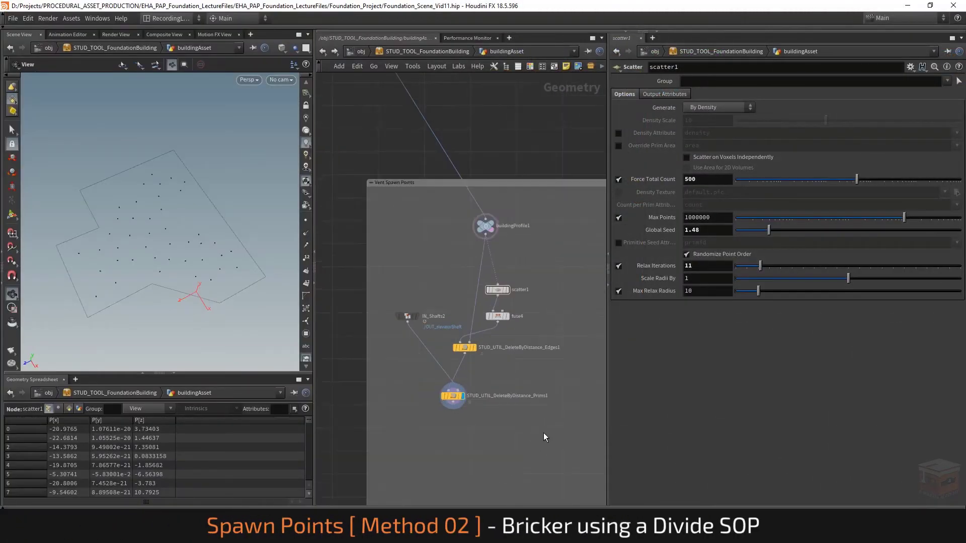
middle_drag(544, 435, 514, 428)
drag(513, 258, 406, 415)
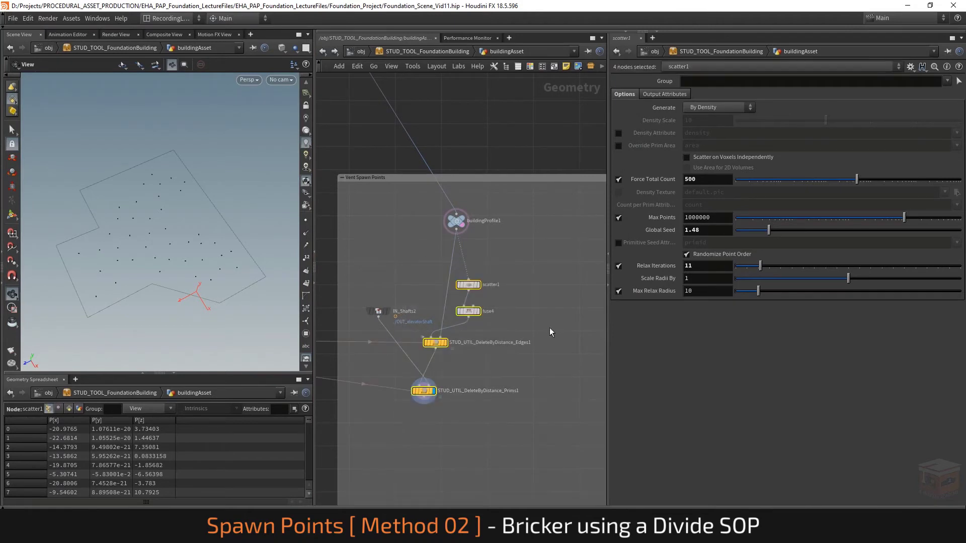
key(Delete)
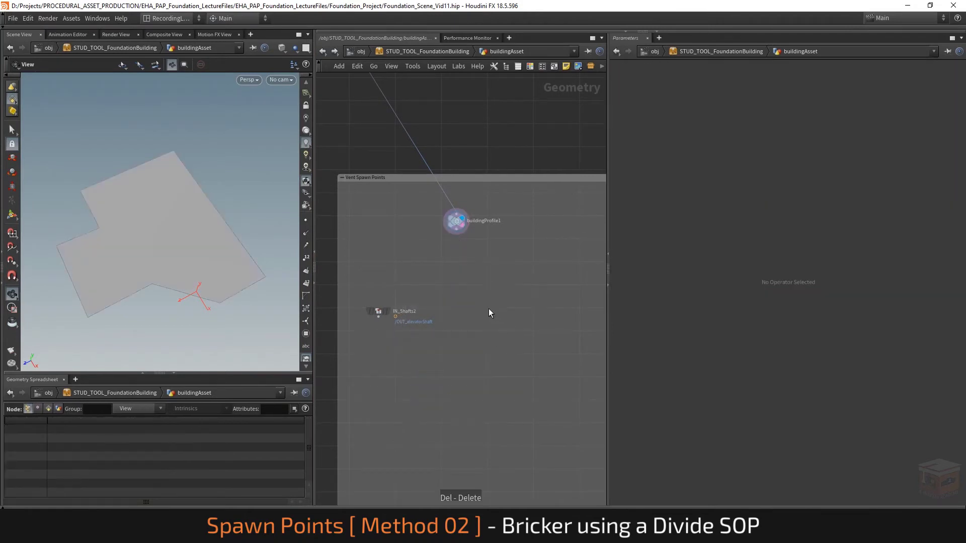
- Add a Divide node below buildingProfile1, connect the profile output to its first input, and display the divide result
middle_drag(489, 309, 478, 305)
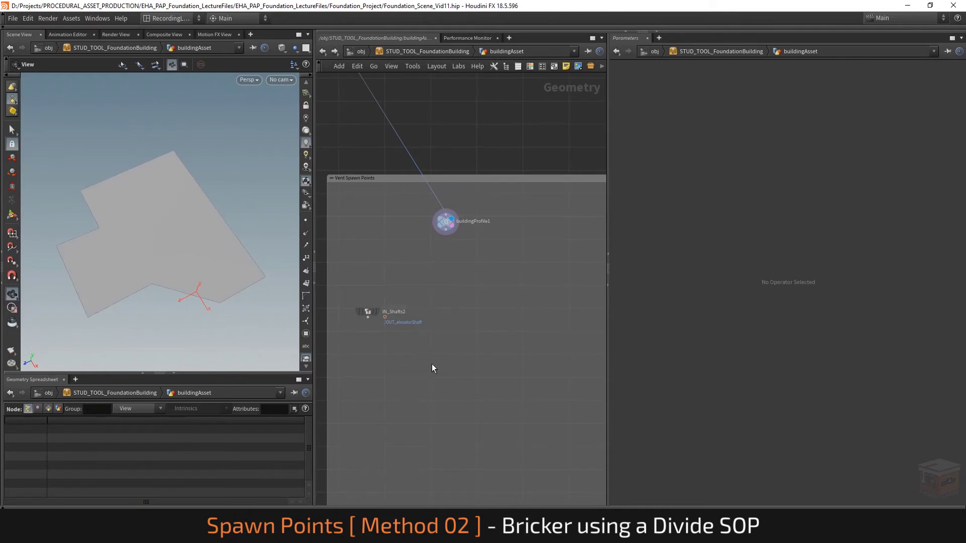
scroll(433, 366, down, 1)
middle_drag(480, 331, 449, 330)
middle_drag(479, 302, 438, 297)
scroll(410, 298, up, 1)
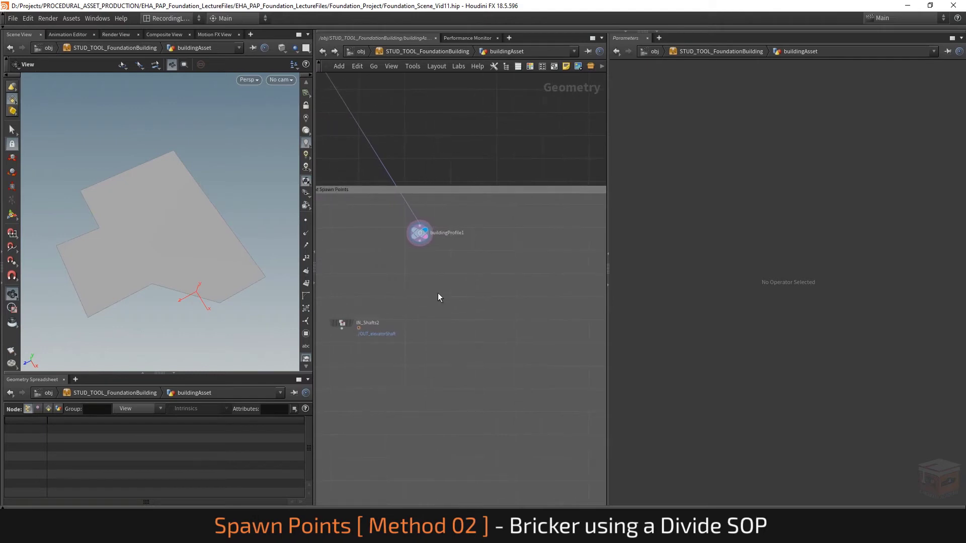
key(Tab)
text(divid)
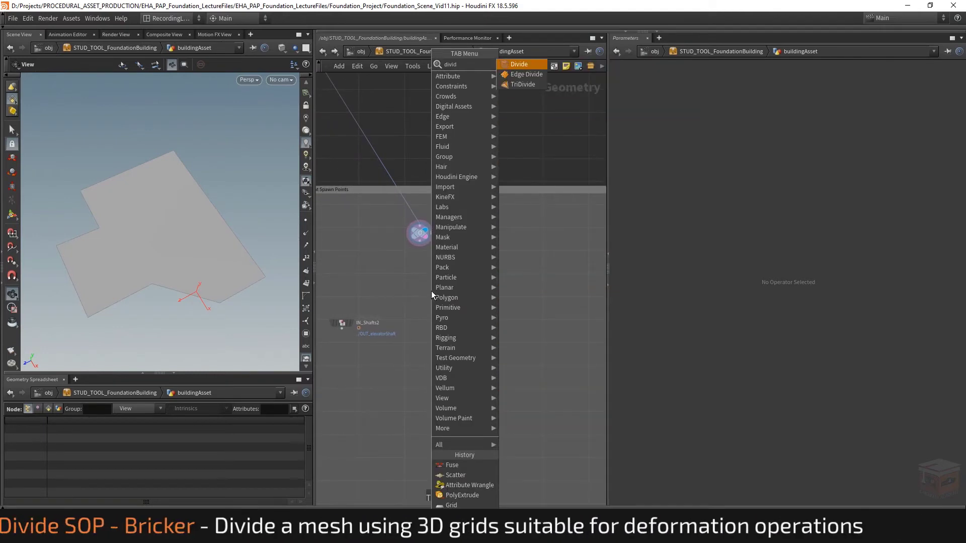
key(Return)
scroll(411, 279, up, 2)
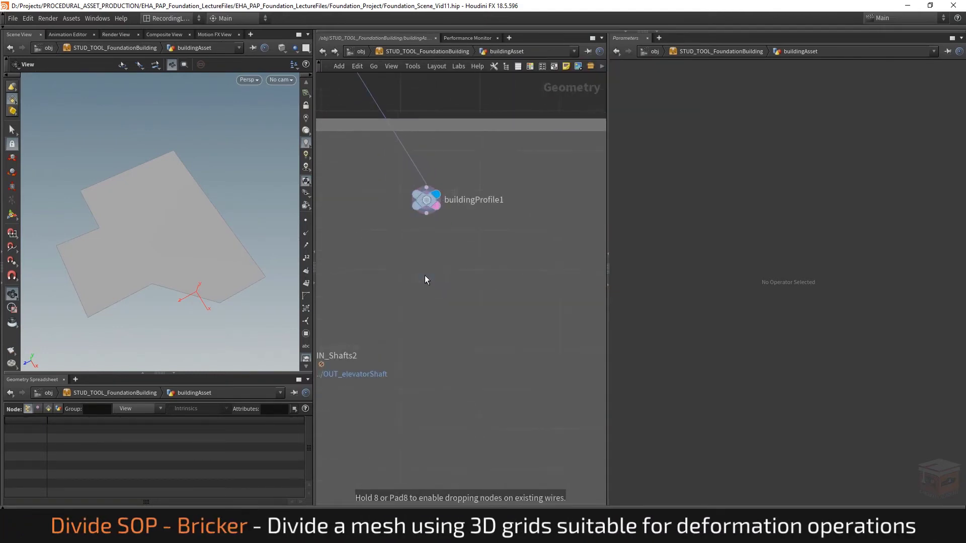
click(425, 277)
middle_drag(458, 321, 494, 325)
click(455, 270)
click(462, 218)
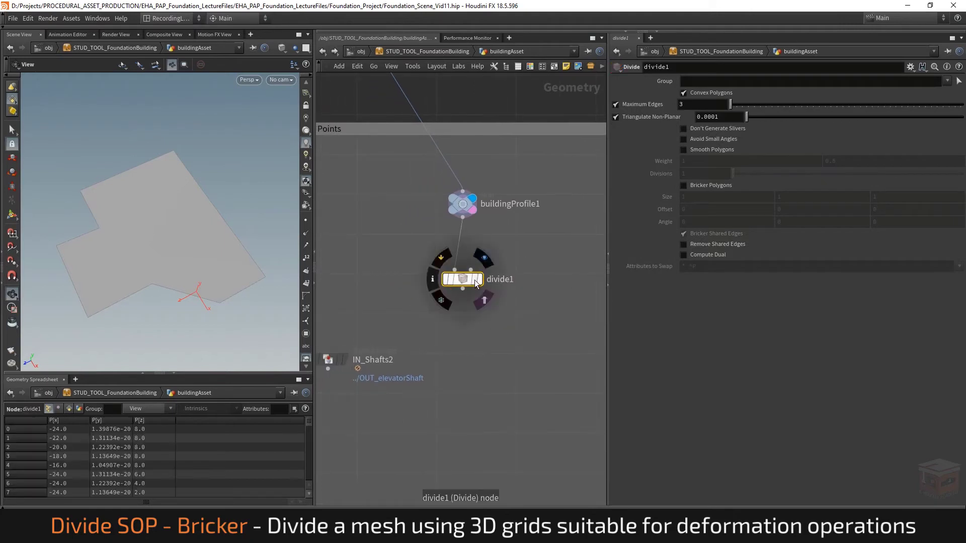
click(477, 281)
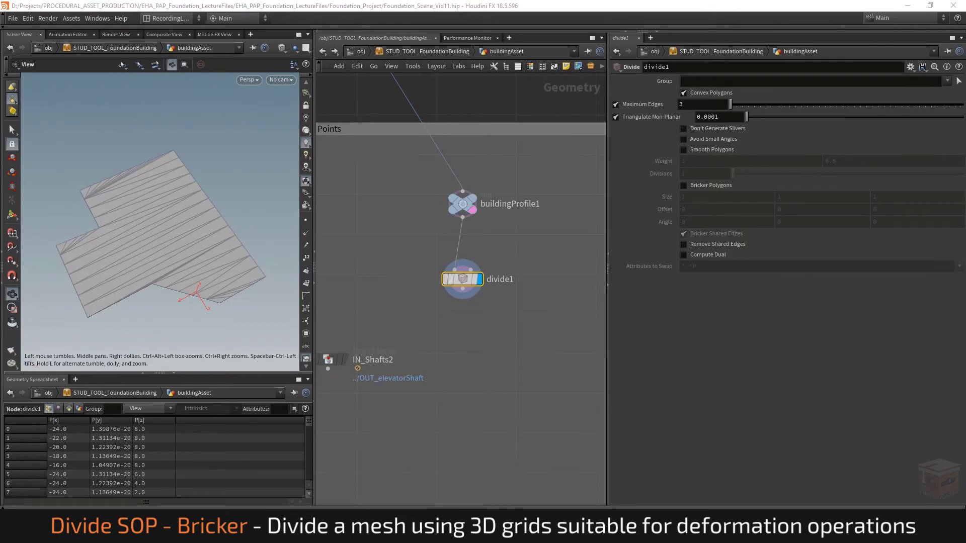
- Turn off Convex Polygons and enable Bricker Polygons on the divide node, with point display switched on in the viewport
click(683, 93)
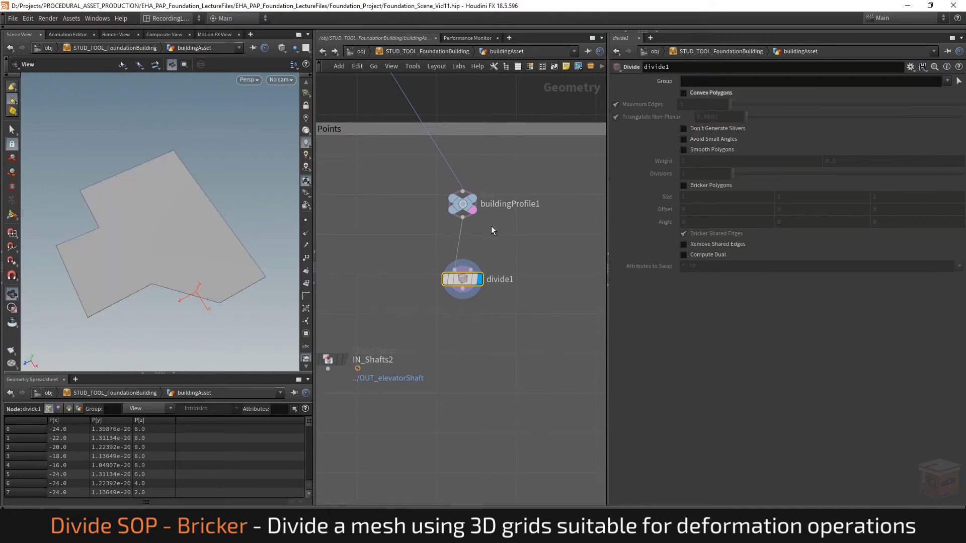
click(306, 220)
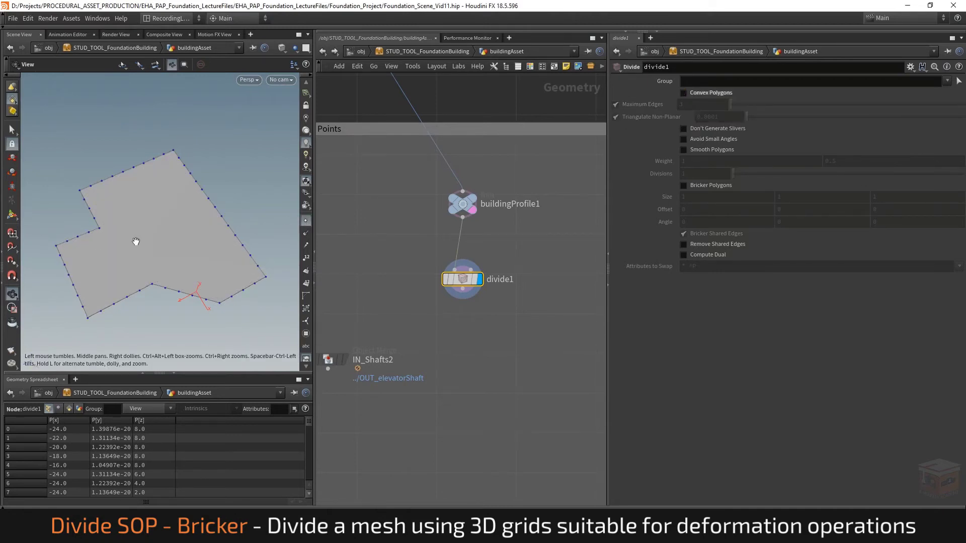
click(684, 185)
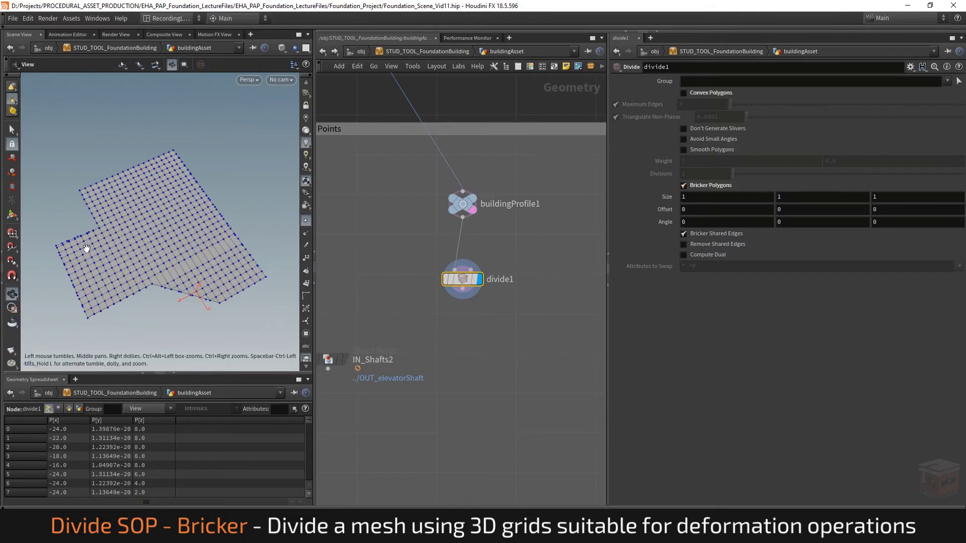
- Set the divide node's bricker Size to 2 on all three axes and inspect the resulting grid
mouse_move(146, 237)
mouse_down()
mouse_move(190, 225)
mouse_move(146, 234)
mouse_up()
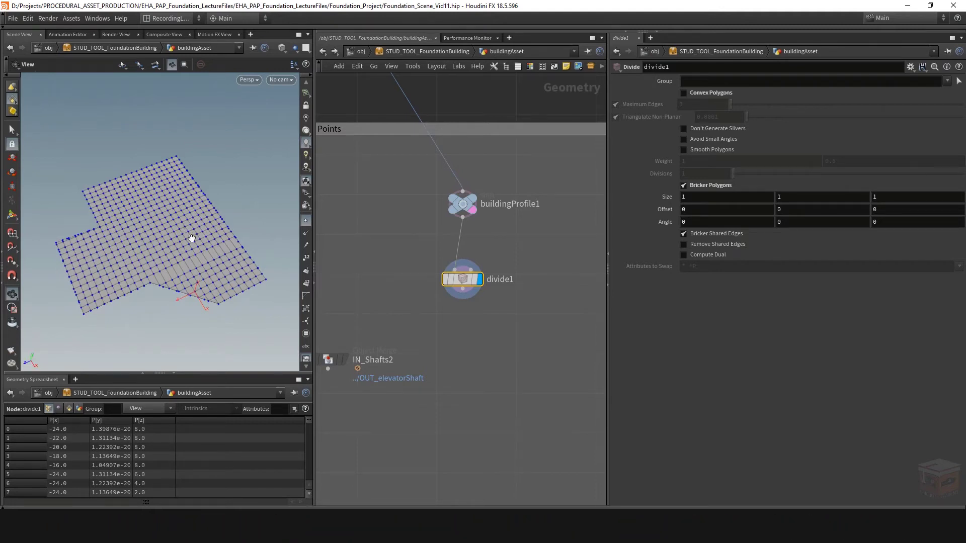
mouse_move(162, 244)
mouse_down()
mouse_move(185, 246)
mouse_move(177, 246)
mouse_up()
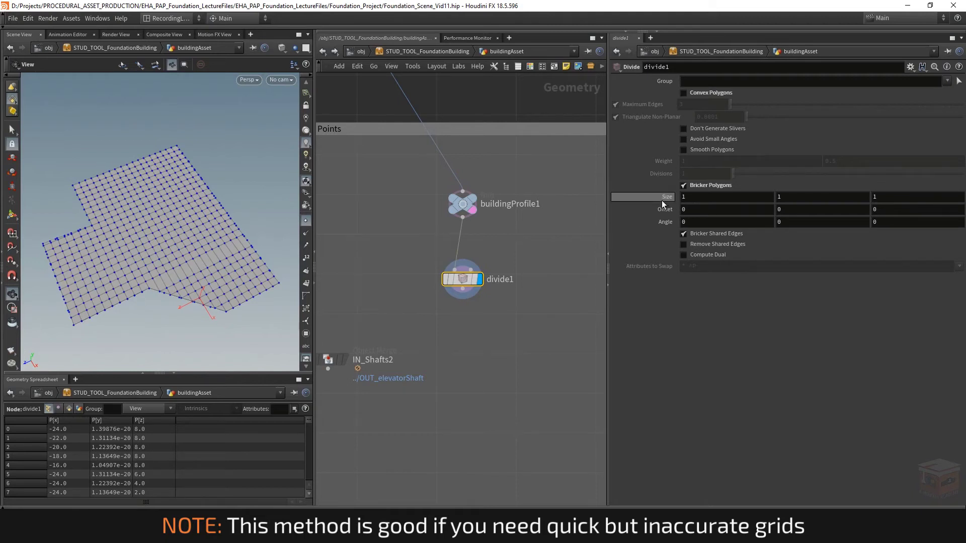
middle_drag(663, 198, 714, 202)
drag(169, 305, 166, 260)
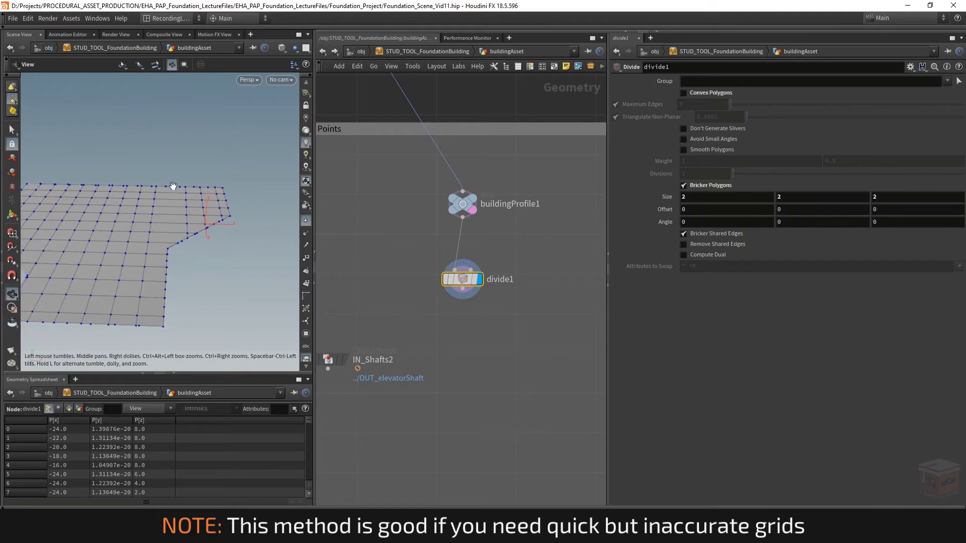
- Insert a Facet node between buildingProfile1 and divide1, enable Remove Inline Points on it, and display its result
mouse_move(169, 227)
mouse_down()
mouse_move(141, 233)
mouse_move(156, 236)
mouse_up()
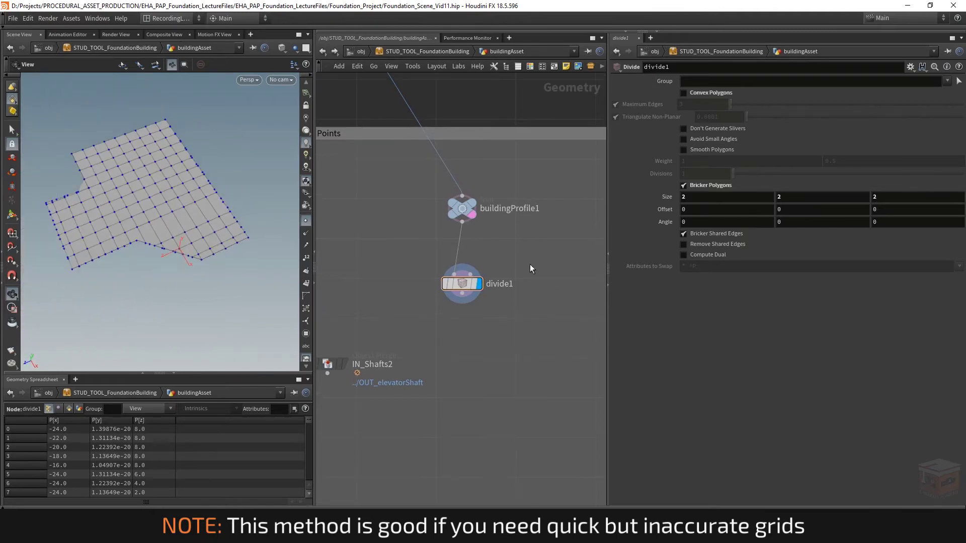
drag(459, 286, 460, 316)
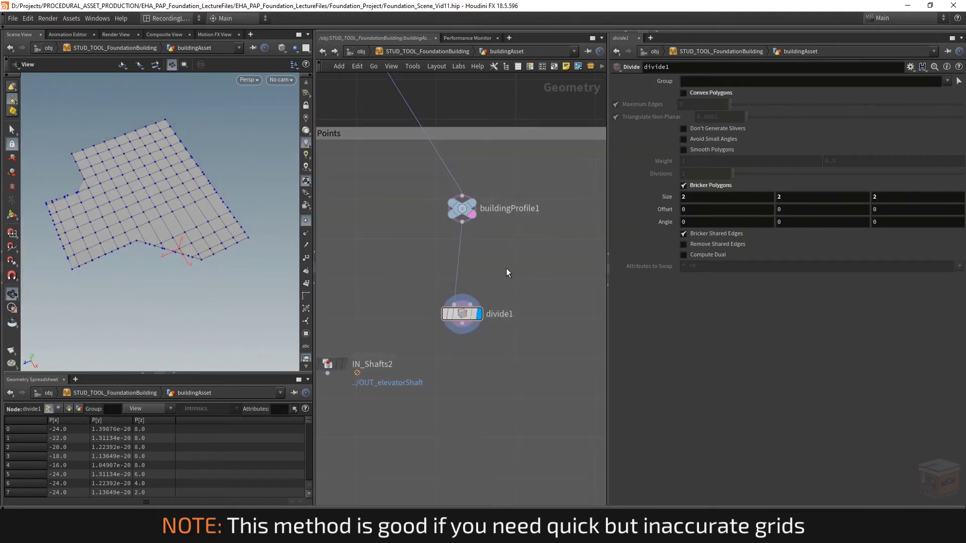
click(474, 204)
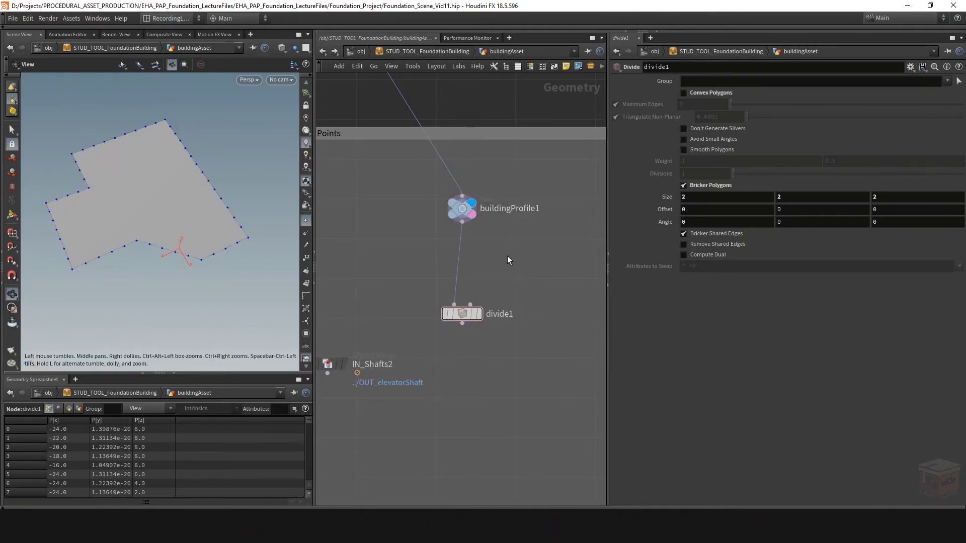
key(Tab)
text(facet)
key(Return)
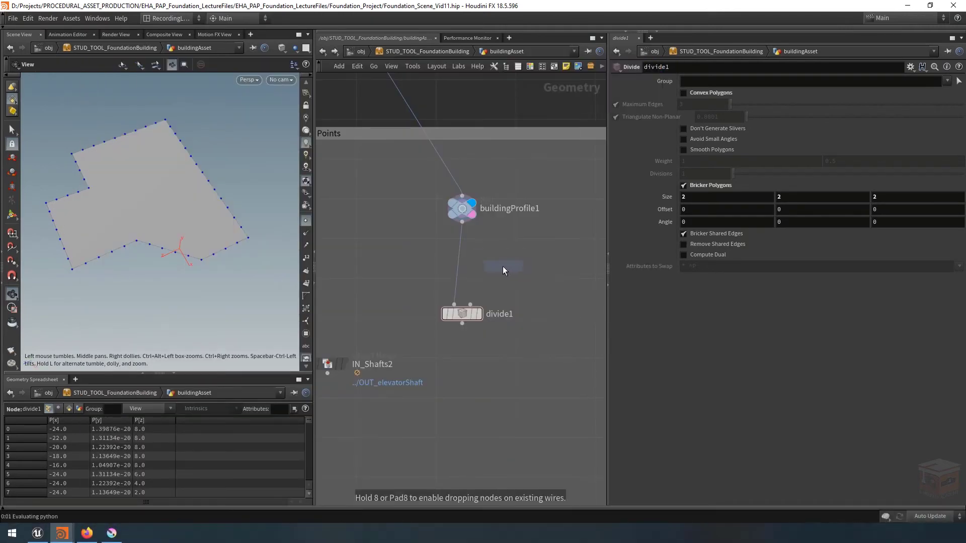
click(502, 267)
drag(508, 266, 467, 261)
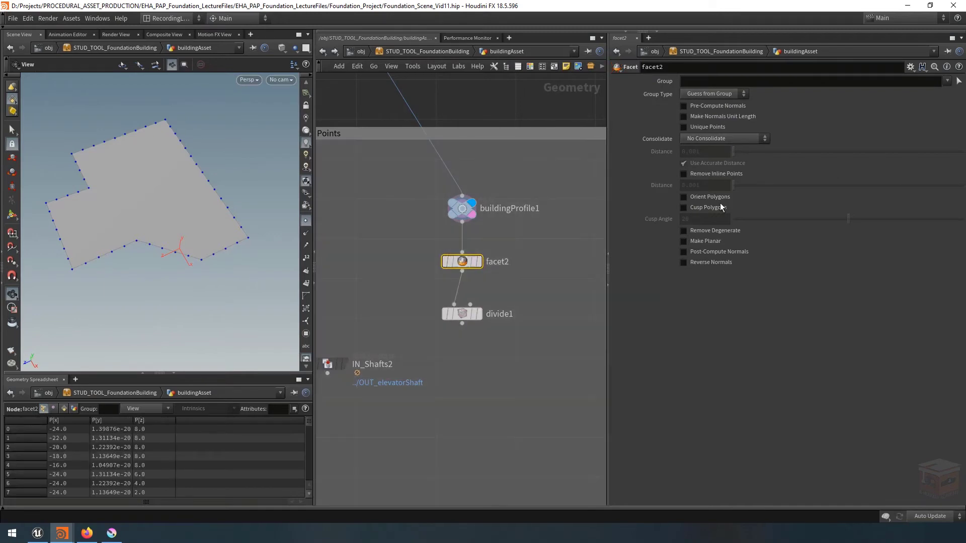
click(711, 175)
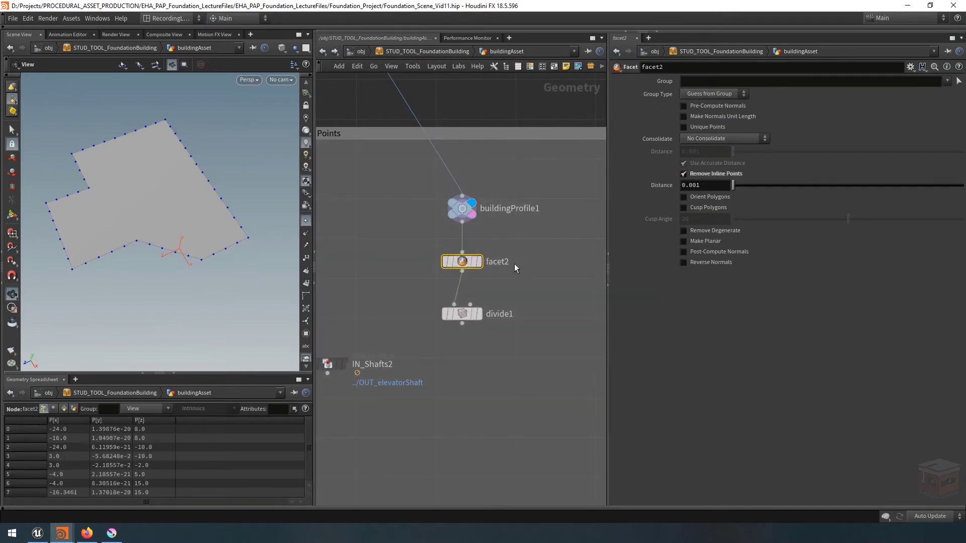
mouse_move(483, 267)
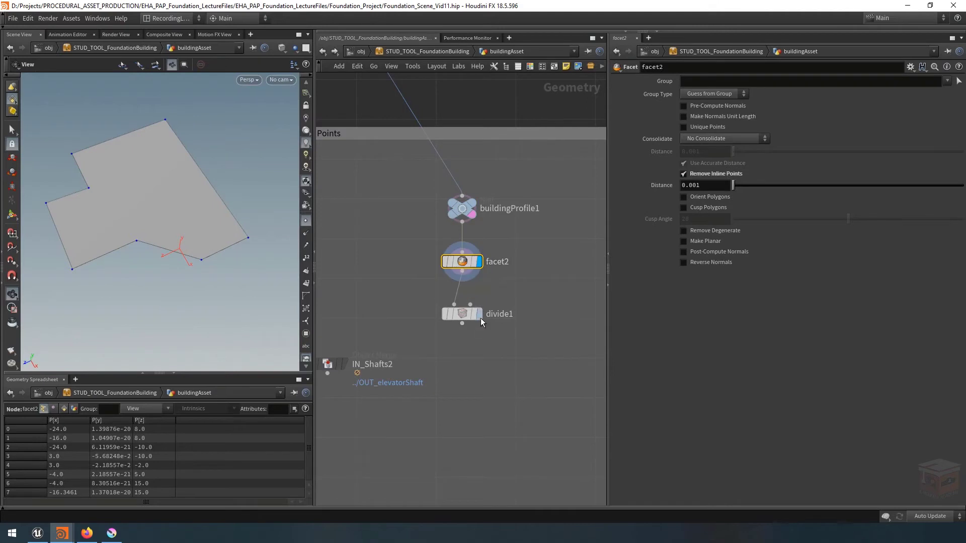
- Display the divide1 result and examine its grid closely around the profile's inner corners and edges
click(478, 316)
click(459, 316)
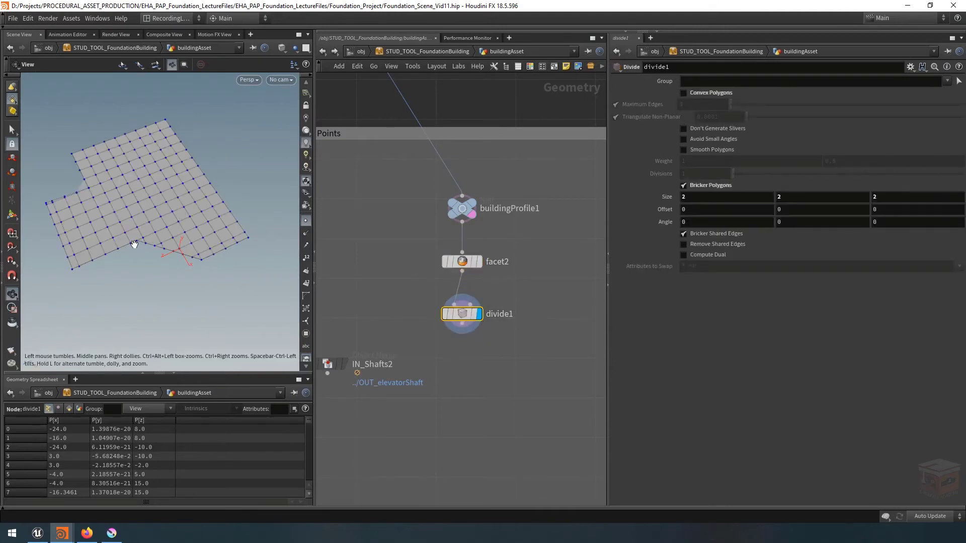
drag(97, 208, 93, 207)
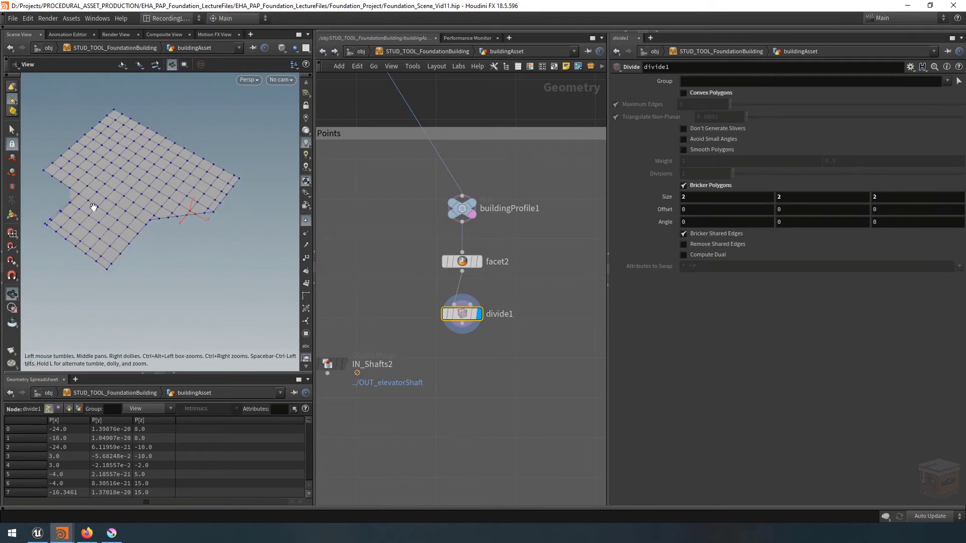
right_drag(57, 196, 134, 202)
drag(134, 202, 123, 207)
middle_drag(123, 206, 145, 215)
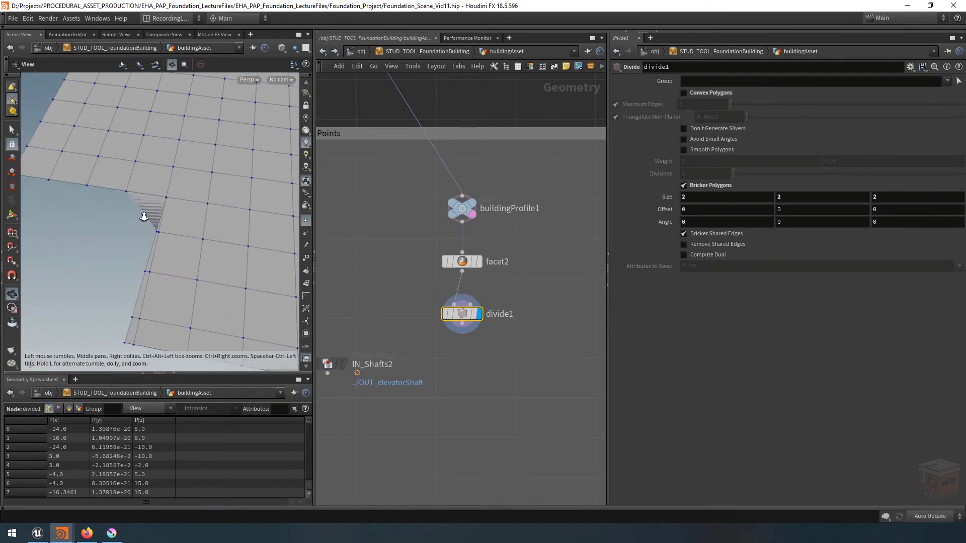
right_drag(144, 216, 192, 222)
drag(167, 207, 185, 183)
right_drag(185, 183, 89, 168)
middle_drag(295, 146, 256, 190)
drag(256, 190, 207, 185)
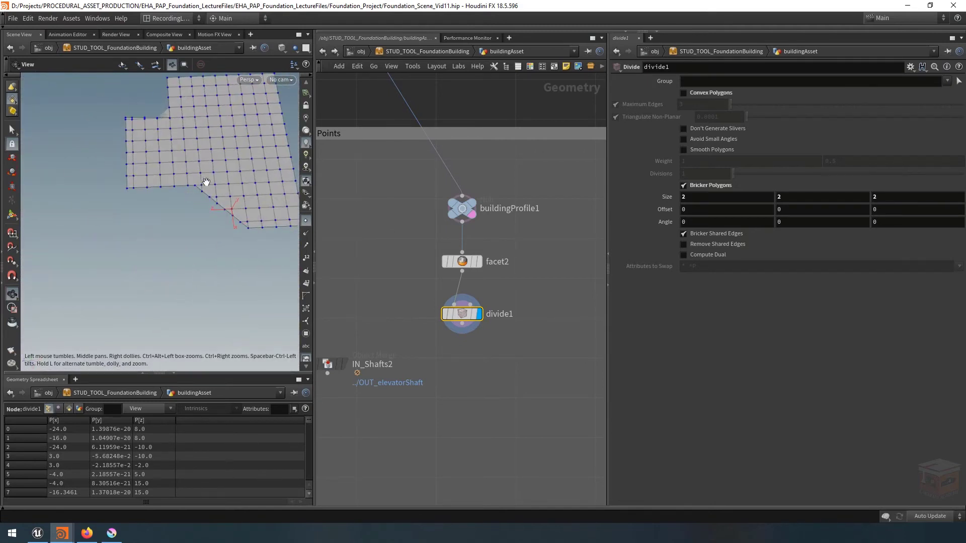
middle_drag(207, 185, 146, 237)
drag(146, 237, 166, 230)
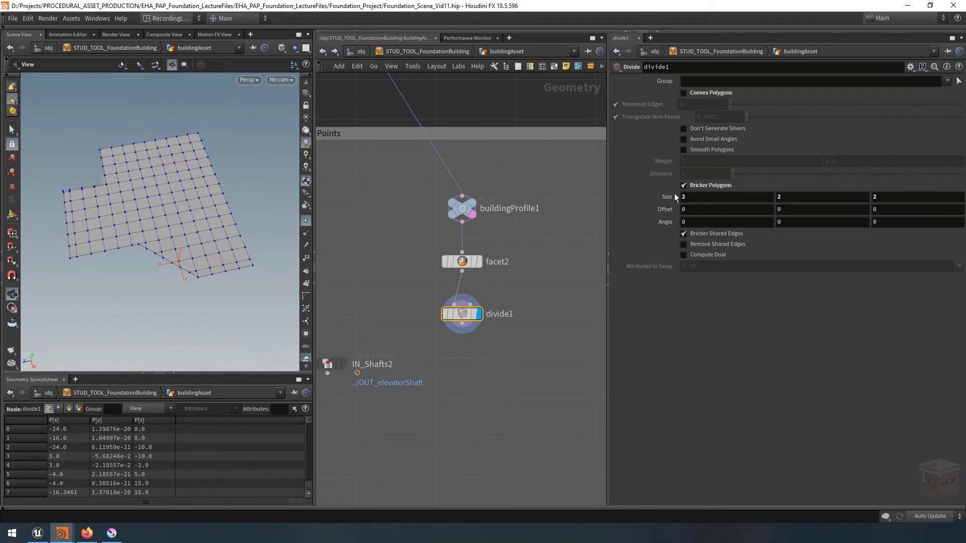
- Undo the accidental divide parameter change and delete facet2 and divide1 from the Vent Spawn Points network box
mouse_move(665, 195)
middle_down()
mouse_move(735, 198)
mouse_move(584, 207)
mouse_move(664, 199)
middle_up()
key(ctrl+z)
scroll(520, 296, down, 2)
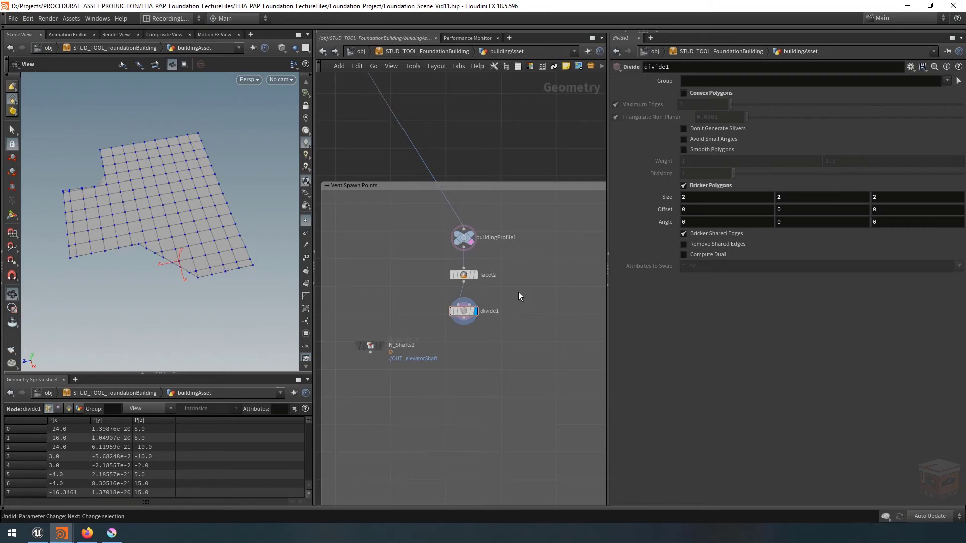
drag(480, 260, 433, 332)
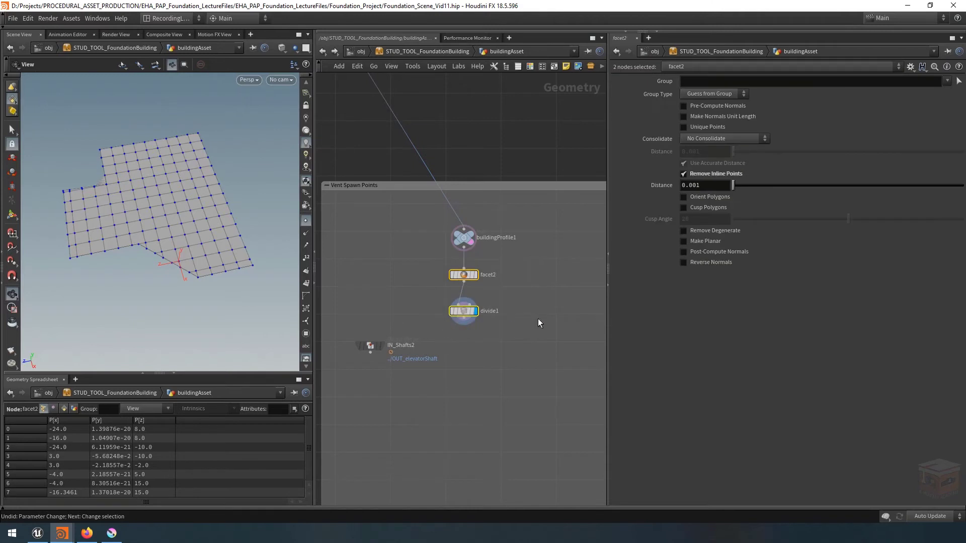
key(Delete)
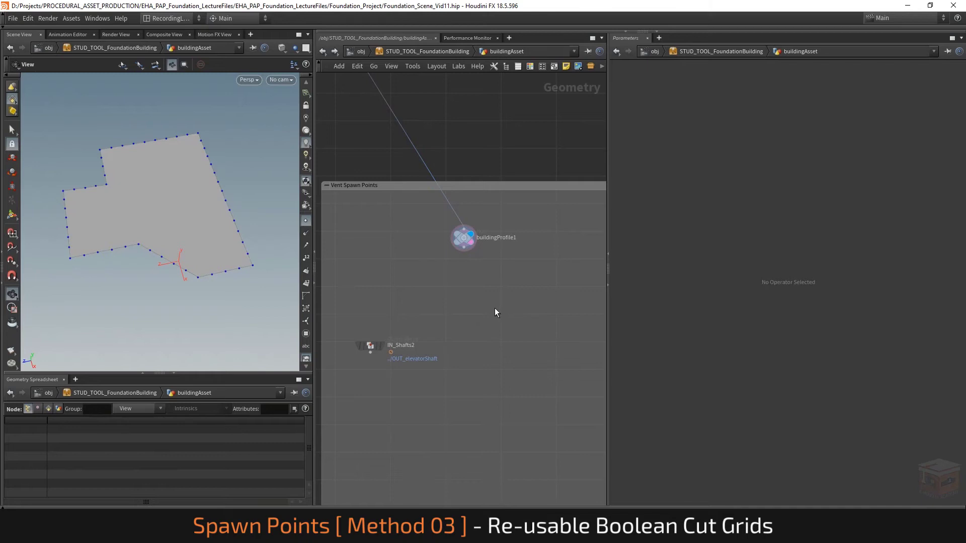
- Find the existing interior grid setup in the buildingAsset network and examine the interiorGridBase parameters
scroll(496, 317, down, 2)
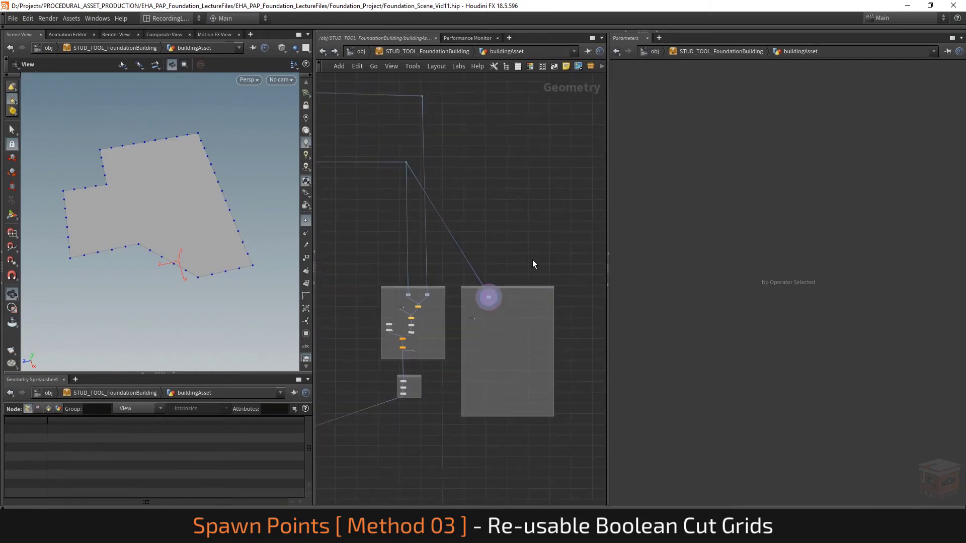
scroll(534, 247, down, 4)
middle_drag(518, 189, 544, 230)
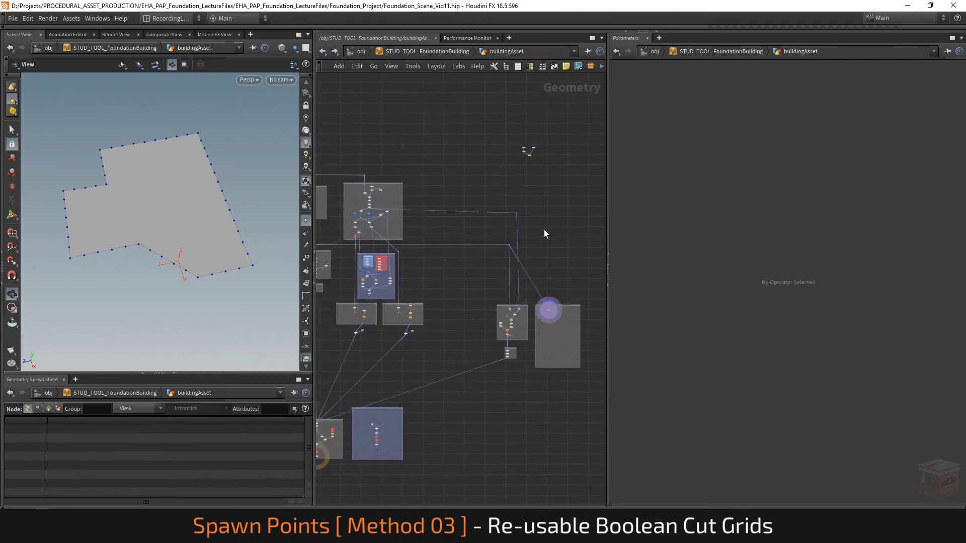
middle_drag(421, 211, 439, 218)
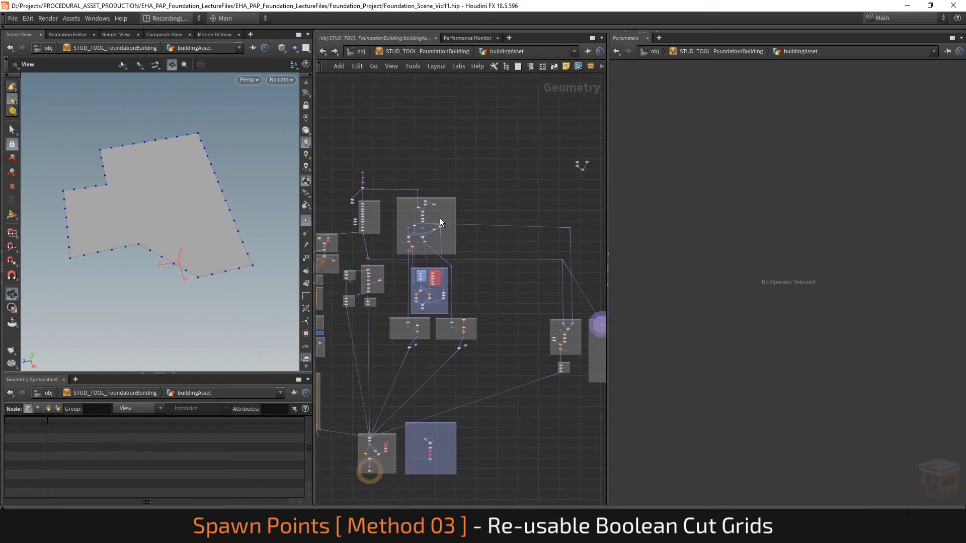
scroll(428, 209, up, 2)
scroll(417, 205, up, 5)
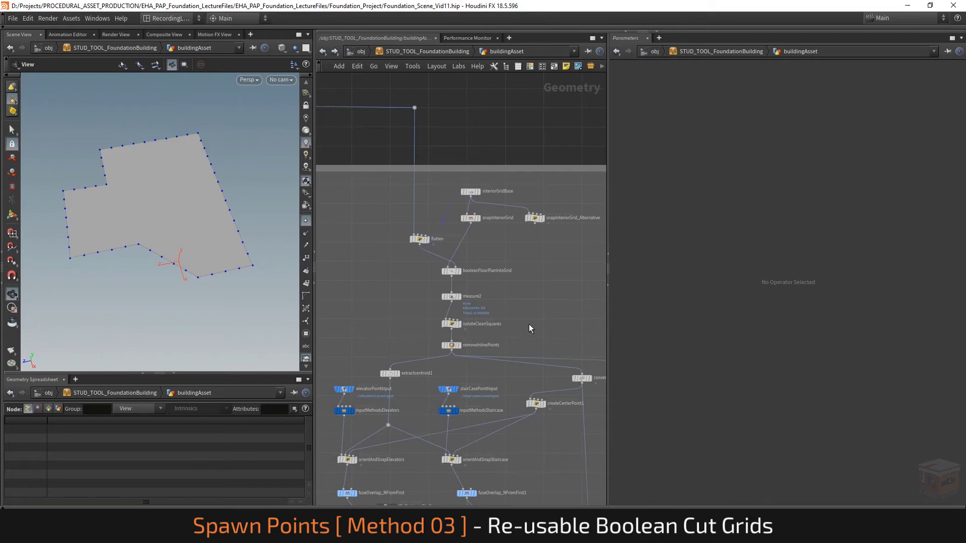
scroll(544, 313, up, 2)
click(467, 191)
middle_drag(517, 256, 528, 295)
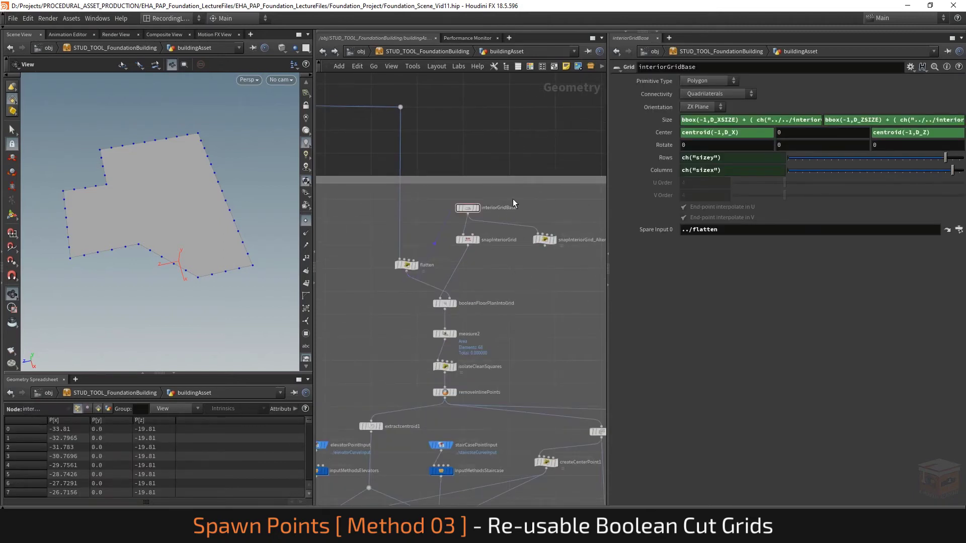
- Preview booleanFloorPlanIntoGrid and removeInlinePoints, and copy the seven-node grid chain from interiorGridBase and flatten through removeInlinePoints
drag(521, 191, 370, 406)
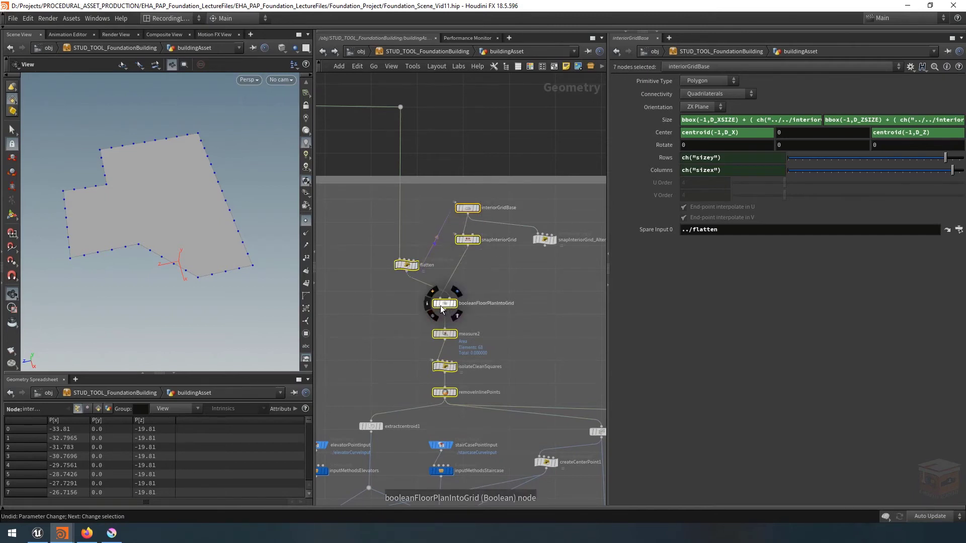
click(456, 305)
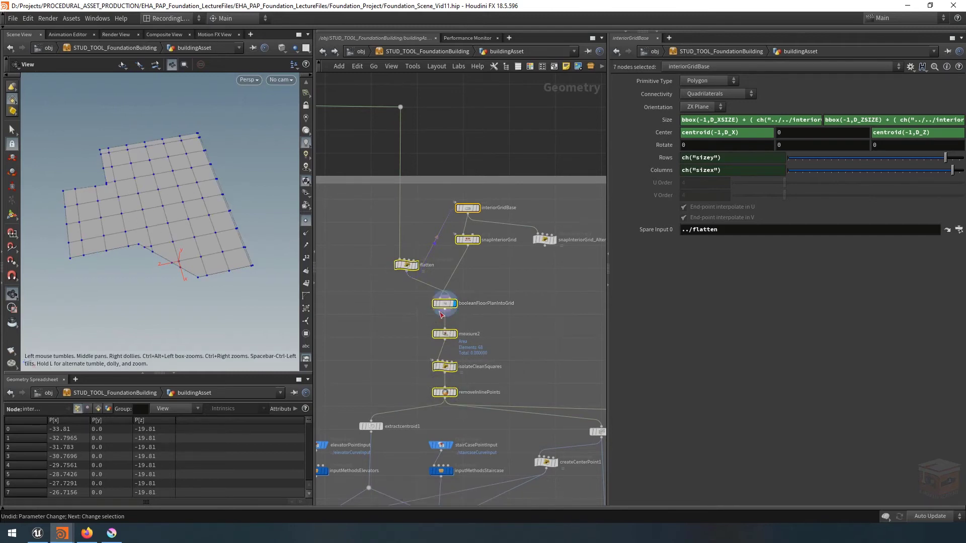
click(455, 393)
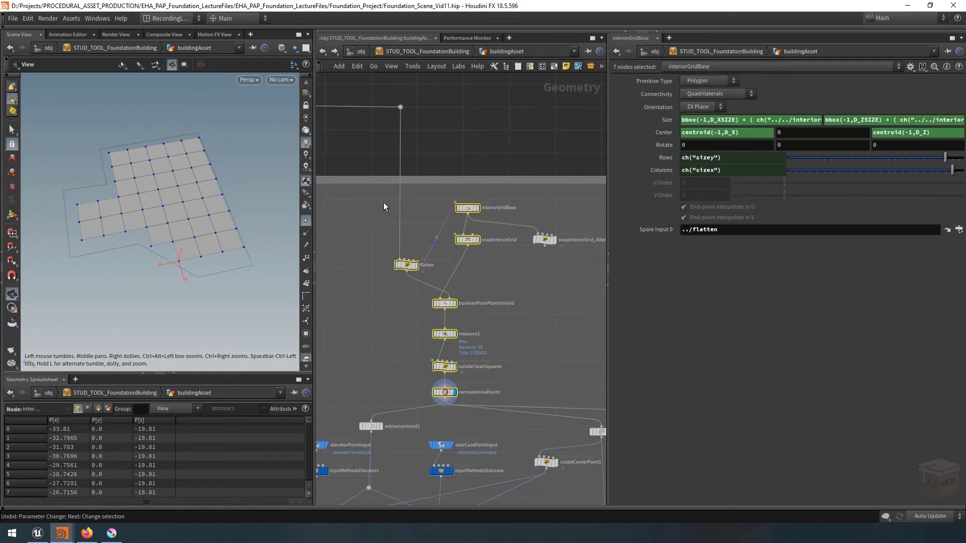
key(ctrl+c)
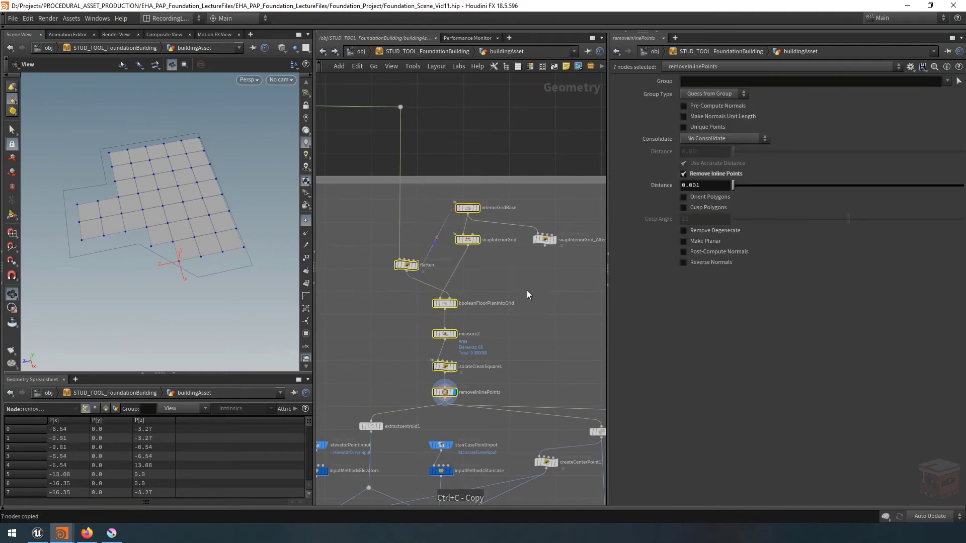
scroll(530, 293, down, 3)
middle_drag(530, 293, 511, 265)
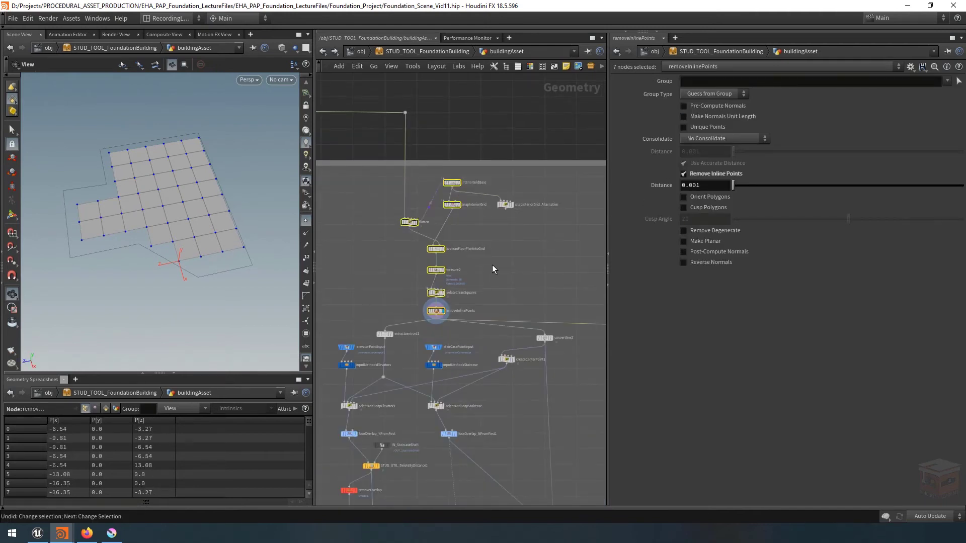
key(ctrl+c)
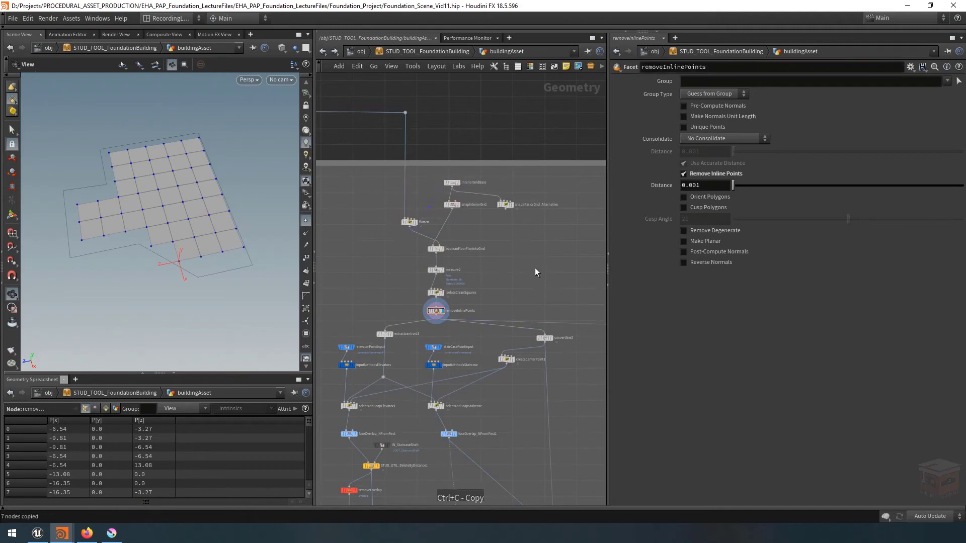
- Paste the copied seven-node grid chain into the Vent Spawn Points network box below buildingProfile1
scroll(499, 259, down, 6)
middle_drag(519, 276, 378, 189)
scroll(448, 305, up, 5)
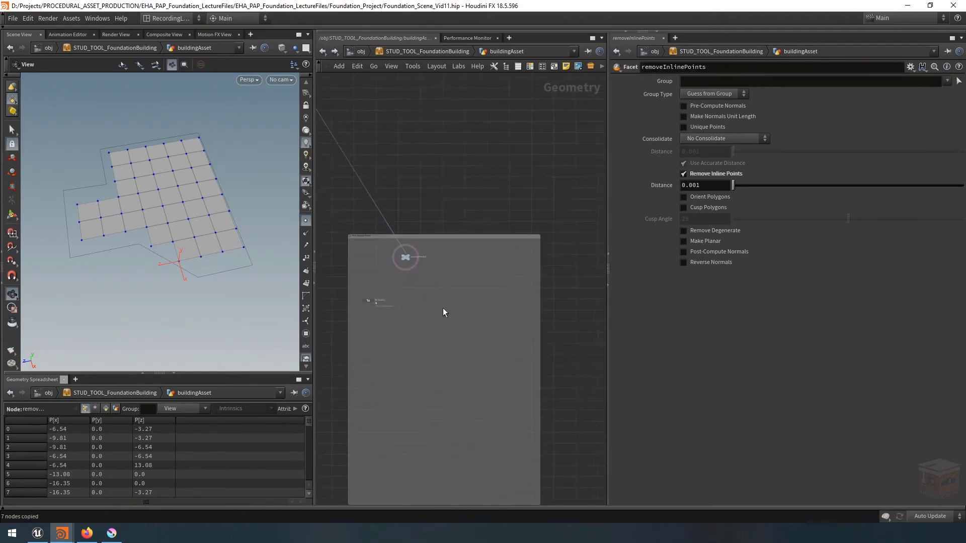
middle_drag(409, 339, 455, 305)
scroll(451, 306, up, 1)
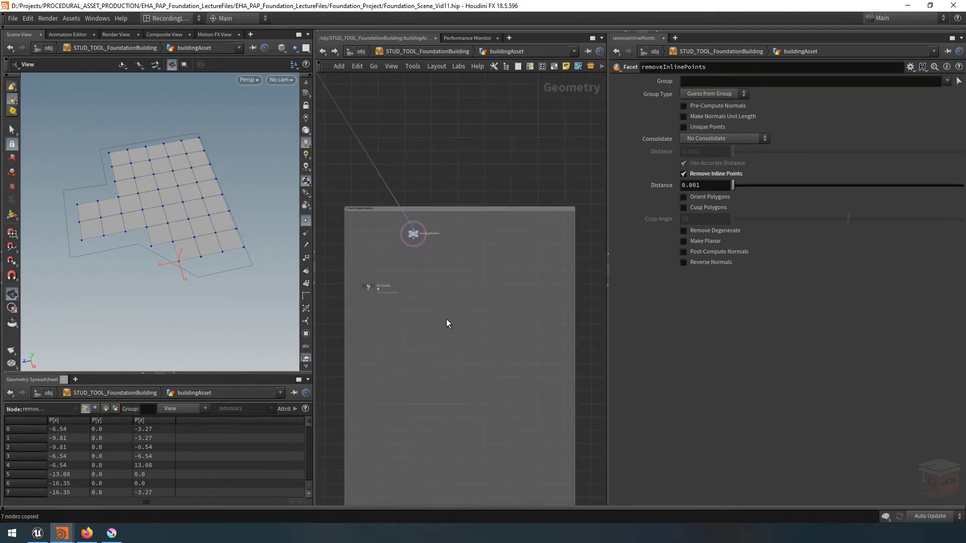
key(ctrl+v)
scroll(426, 289, up, 2)
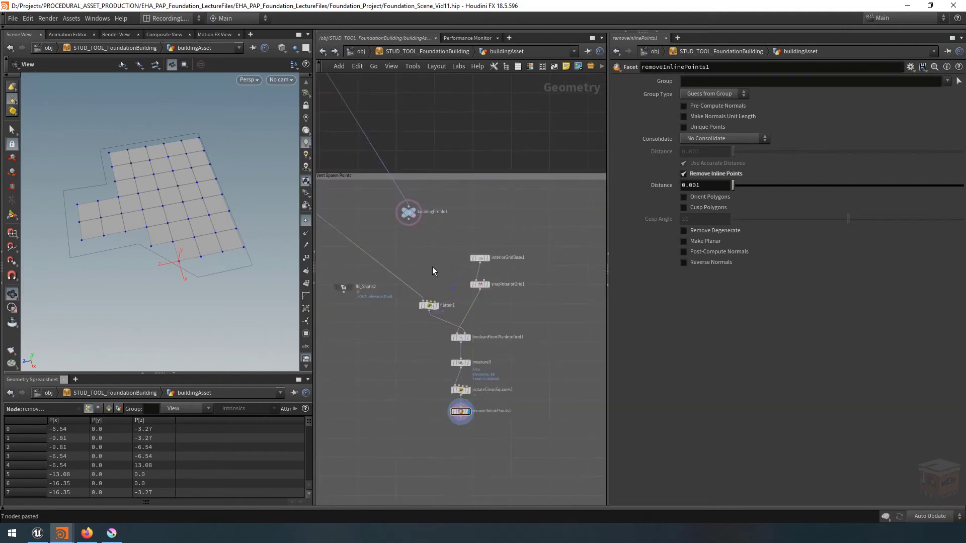
- Rewire the first input of the pasted flatten1 node to the buildingProfile1 output
drag(402, 281, 416, 209)
scroll(417, 232, up, 2)
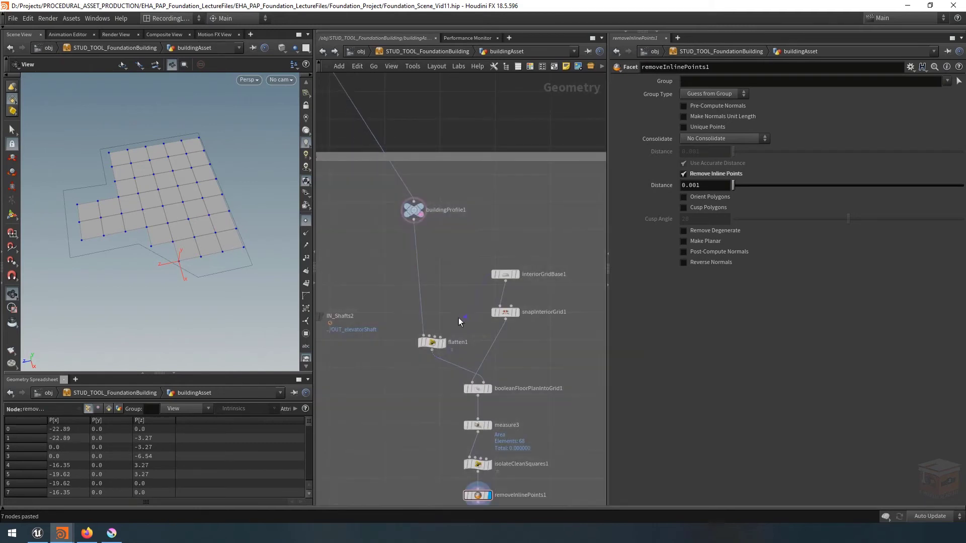
middle_drag(459, 318, 460, 244)
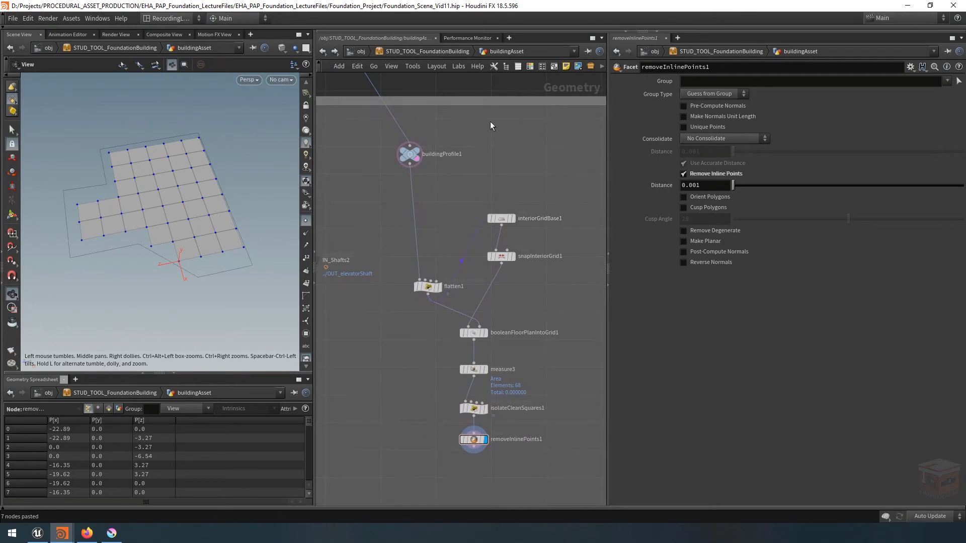
- Open the STUD_TOOL_FoundationBuilding parameters in a separate window showing Props, check interiorGridBase1's parameters, and select the seven pasted grid nodes
right_click(434, 51)
click(534, 146)
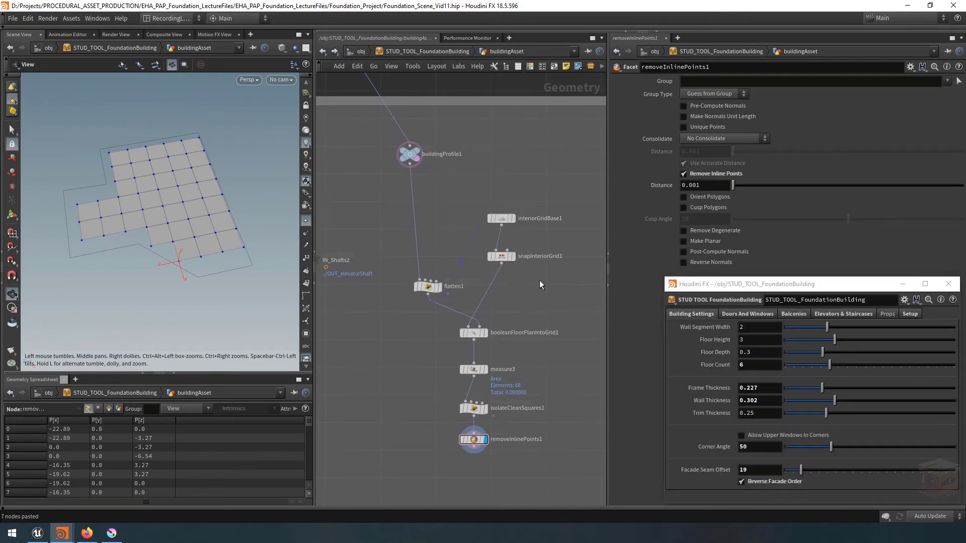
click(887, 315)
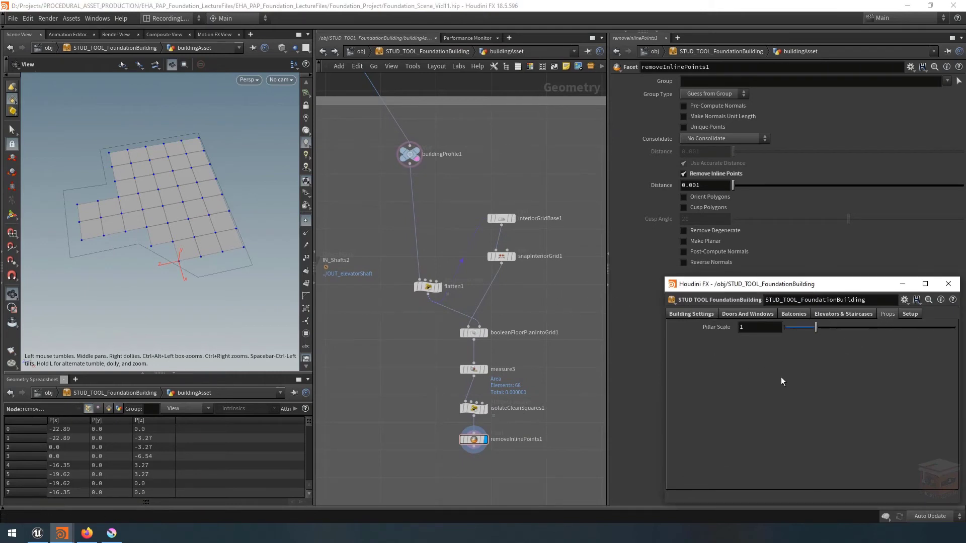
click(503, 219)
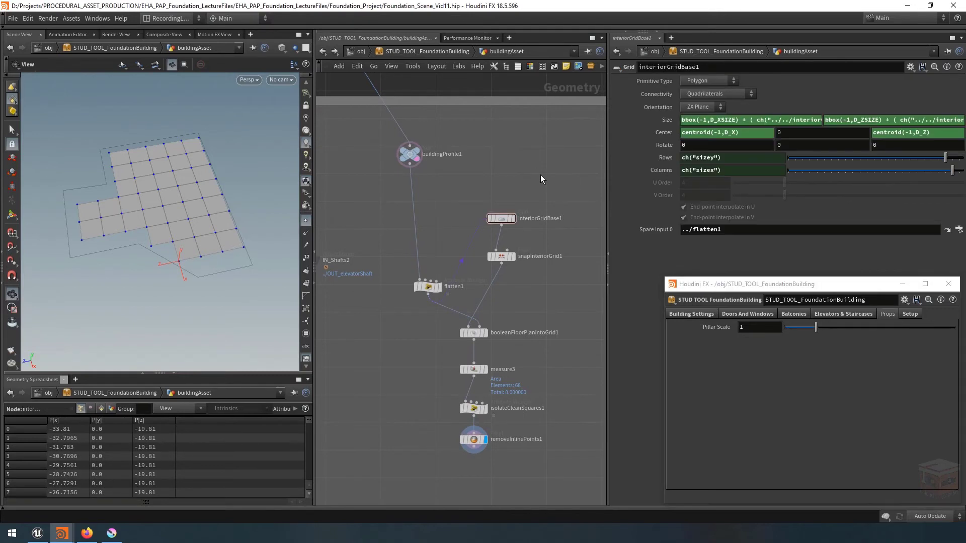
drag(584, 192, 373, 489)
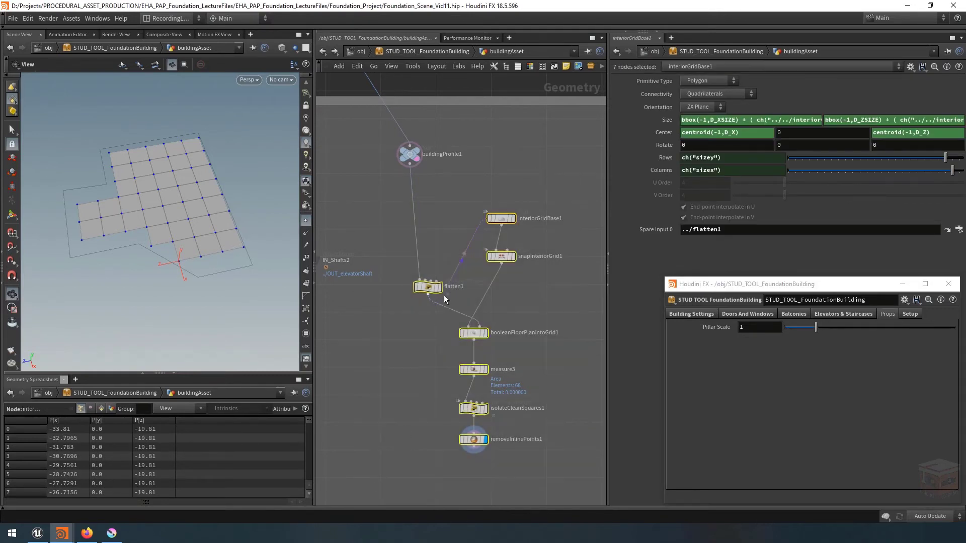
- Collapse the seven selected grid nodes into a subnet directly below buildingProfile1 and rename it subnet_GridSpacing_L
click(591, 67)
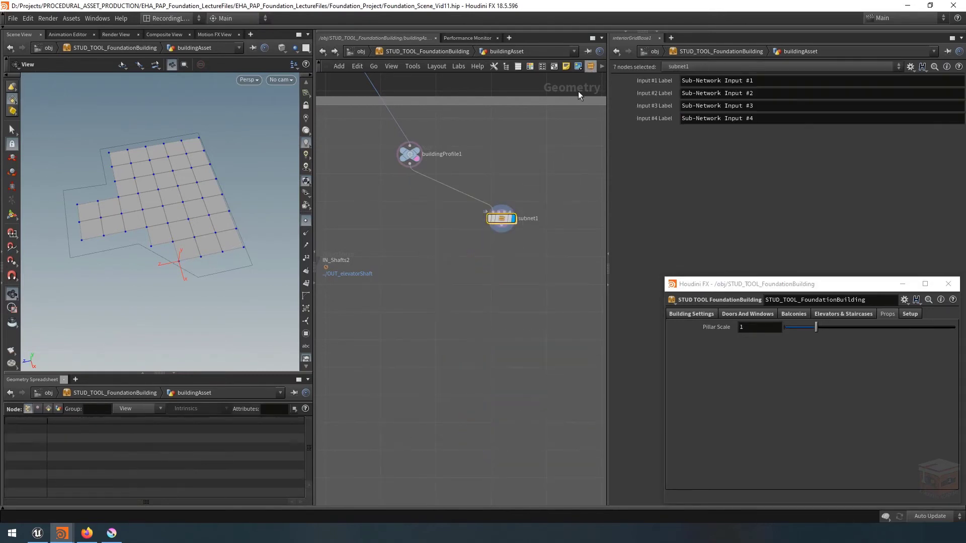
drag(503, 224, 411, 215)
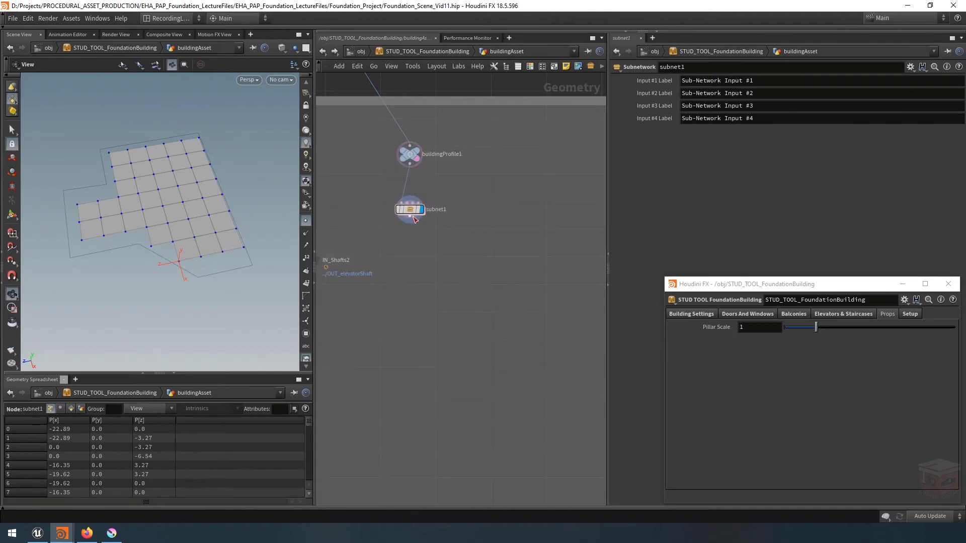
double_click(443, 211)
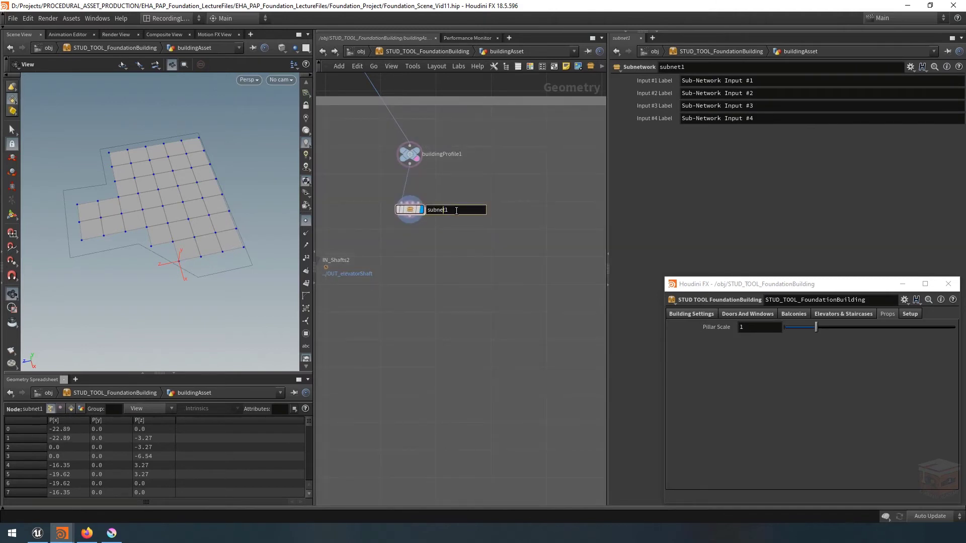
key(BackSpace)
text(_GridSpacing_L)
key(Return)
scroll(402, 214, up, 2)
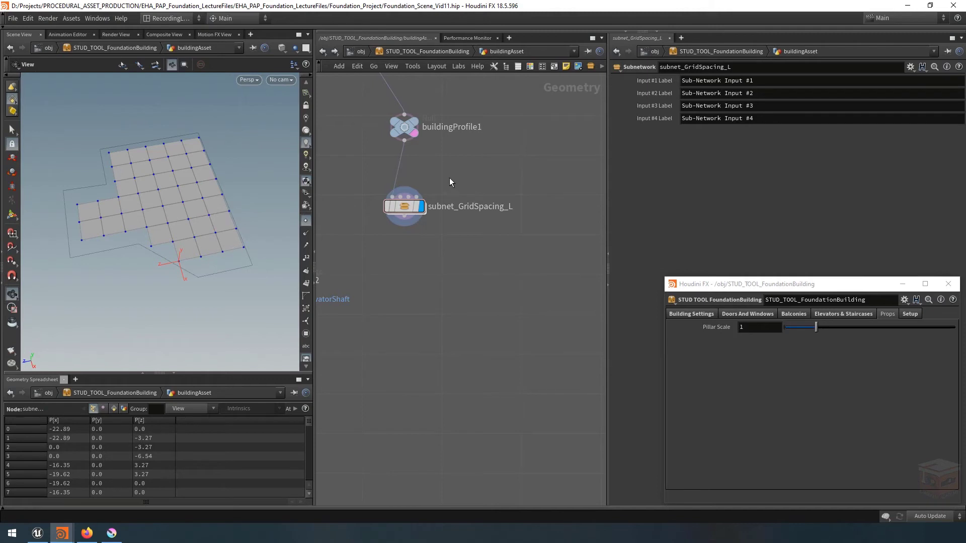
- Edit the parameter interface of subnet_GridSpacing_L to make its four Input Label parameters invisible, and apply the change
mouse_move(407, 209)
middle_drag(413, 218, 432, 283)
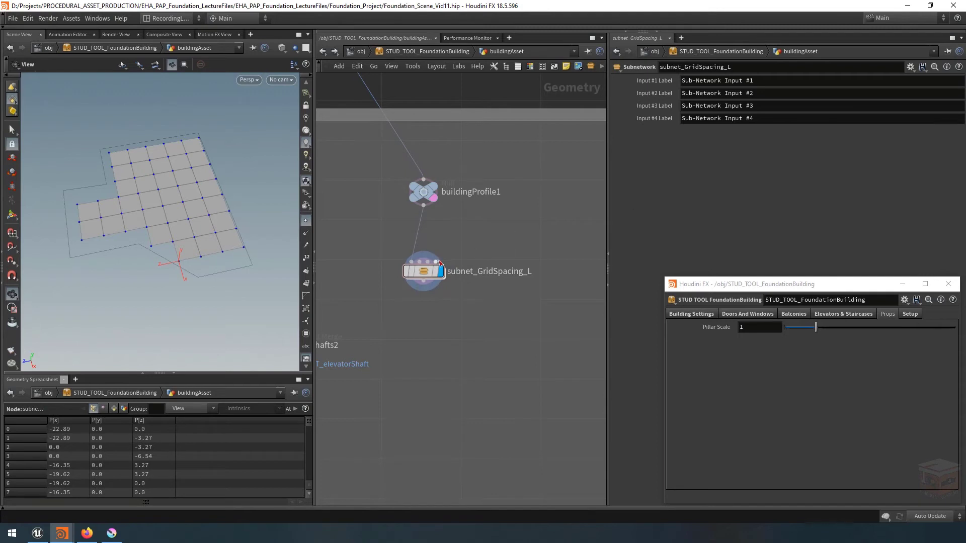
right_click(426, 272)
mouse_move(478, 314)
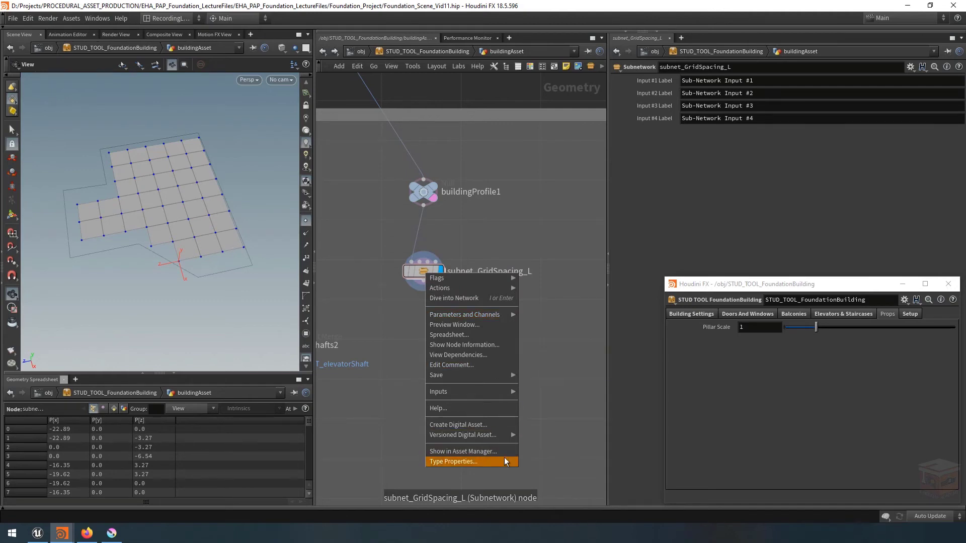
click(557, 369)
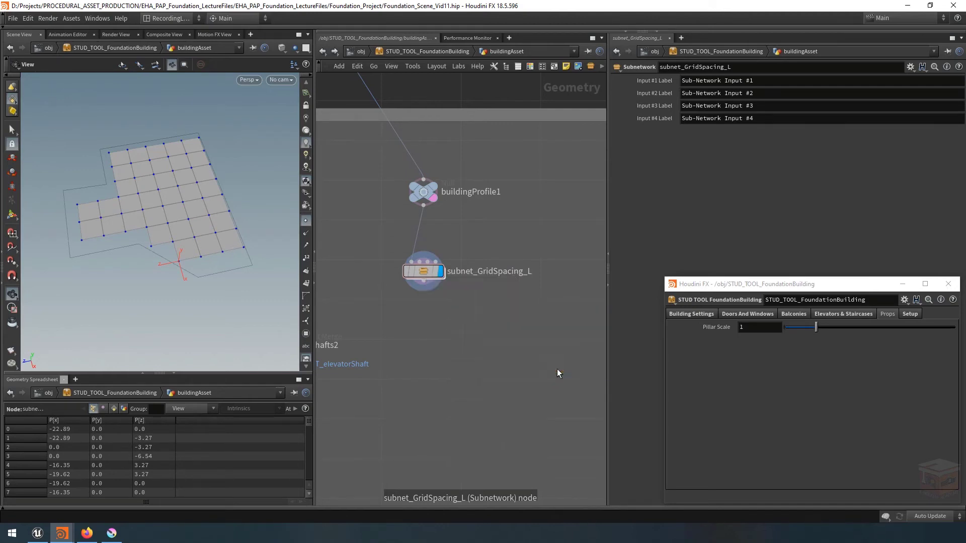
drag(587, 134, 285, 307)
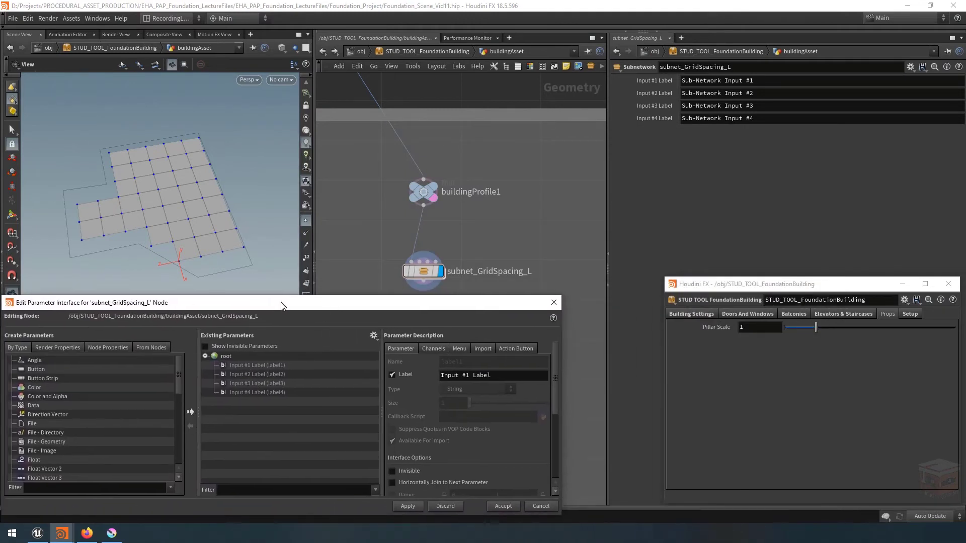
click(283, 368)
shift+click(285, 394)
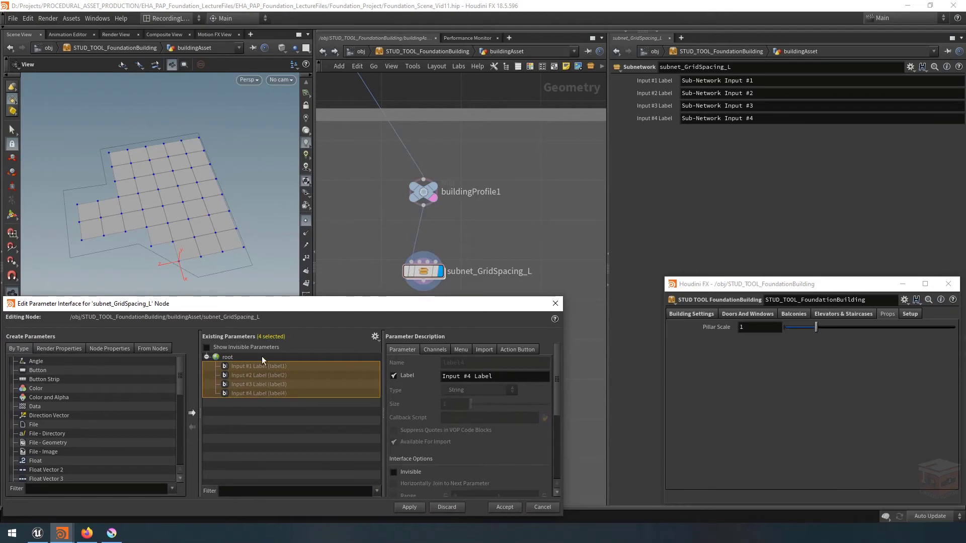
click(404, 472)
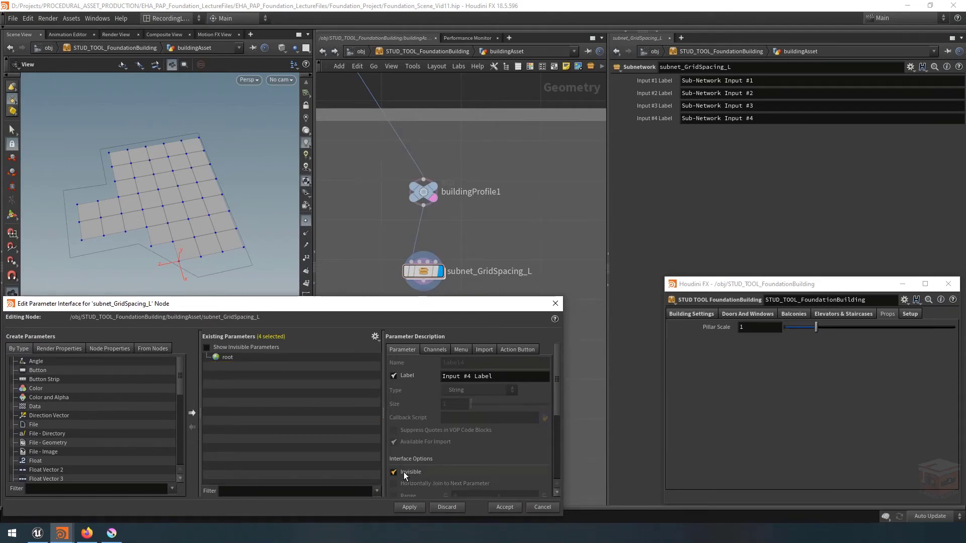
click(410, 507)
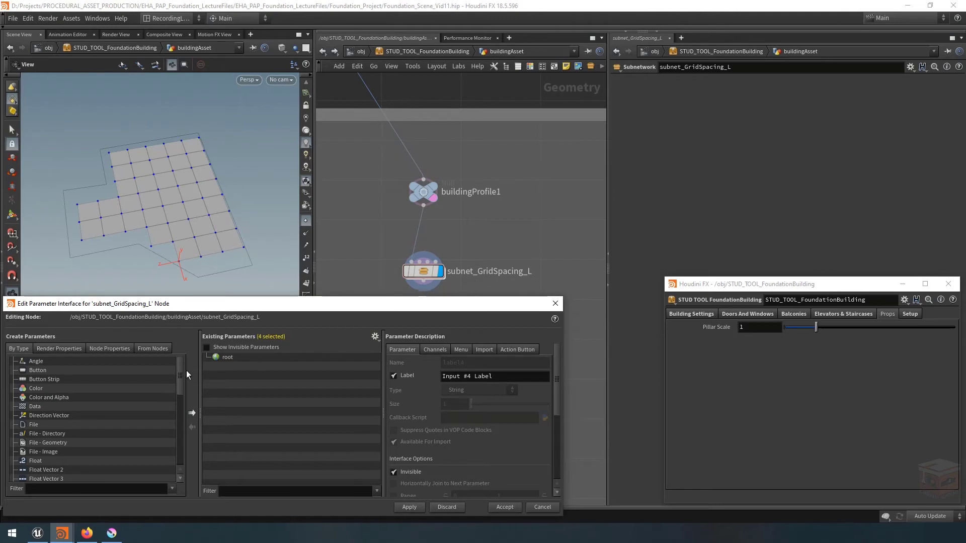
- Show the Elevators & Staircases settings of STUD_TOOL_FoundationBuilding, try changing Interior Grid Scale, and undo that change
drag(181, 382, 179, 402)
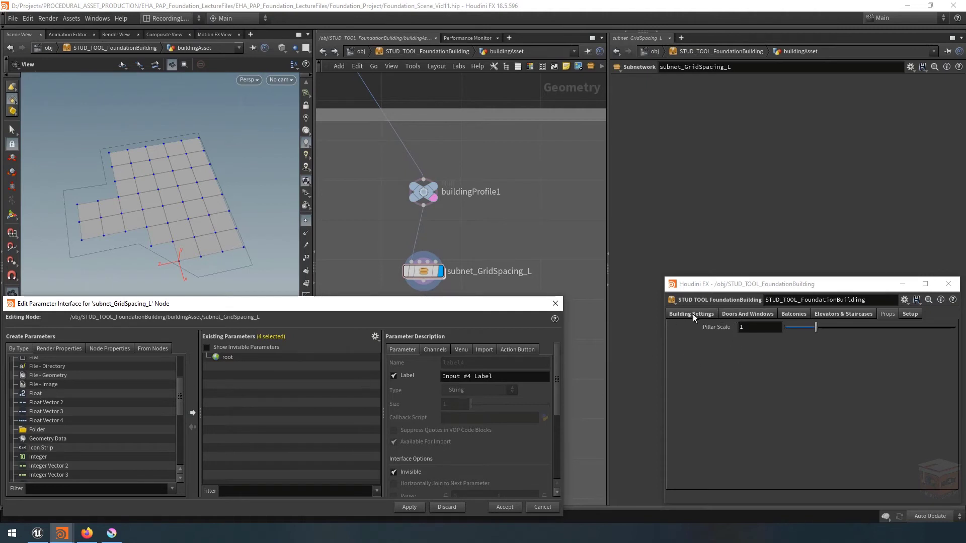
click(834, 315)
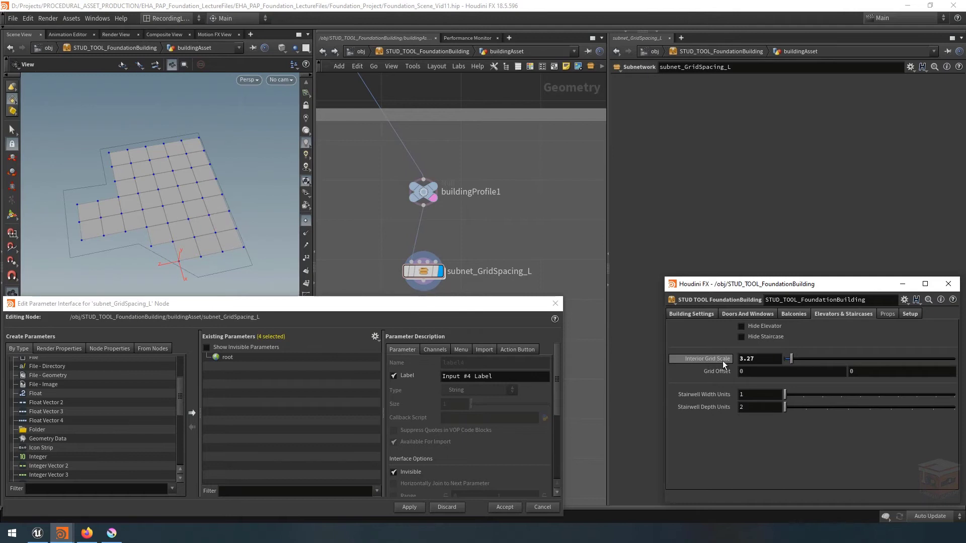
drag(792, 359, 800, 361)
key(ctrl+z)
- Add a Float parameter to the subnet with the name gridSpacing and the label Grid Spacing
click(40, 394)
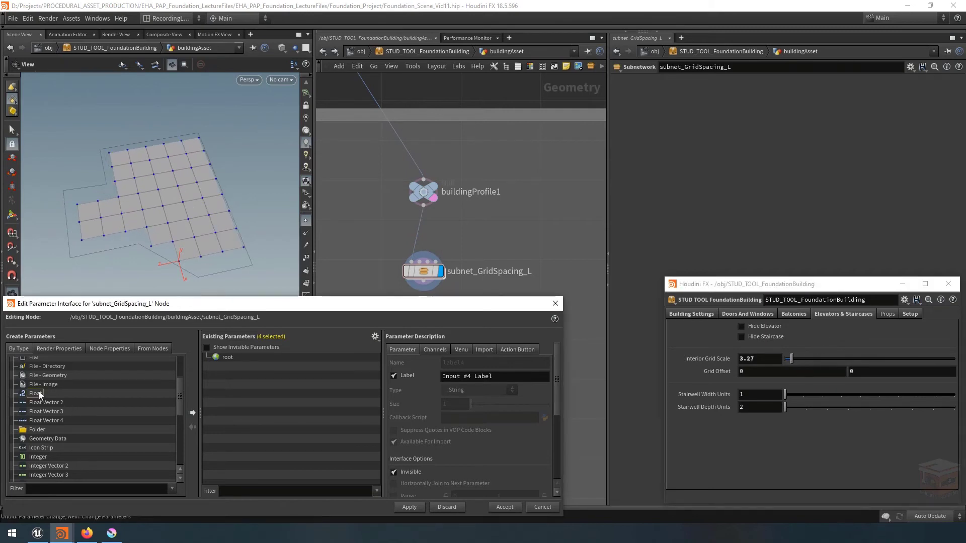
drag(246, 378, 248, 375)
text(g)
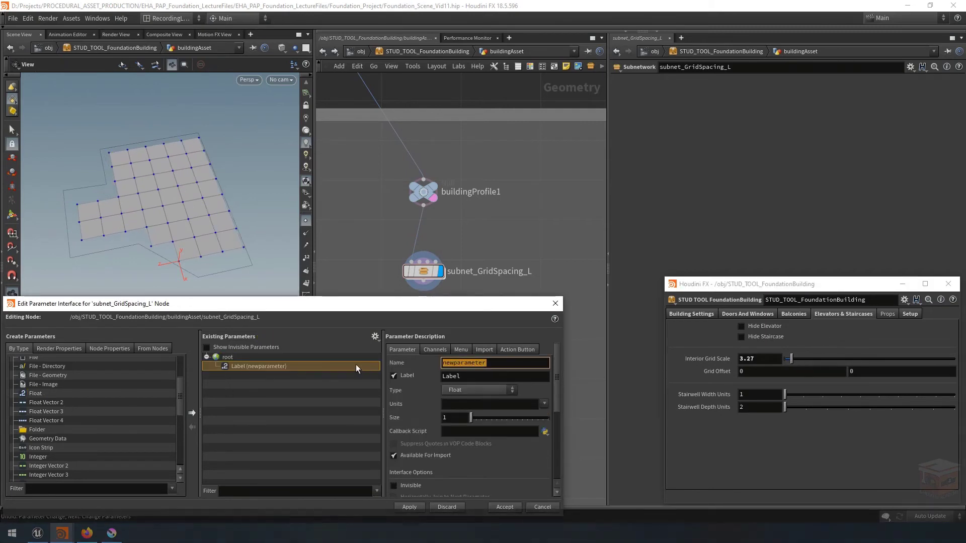
text(ridSpacing)
key(Tab)
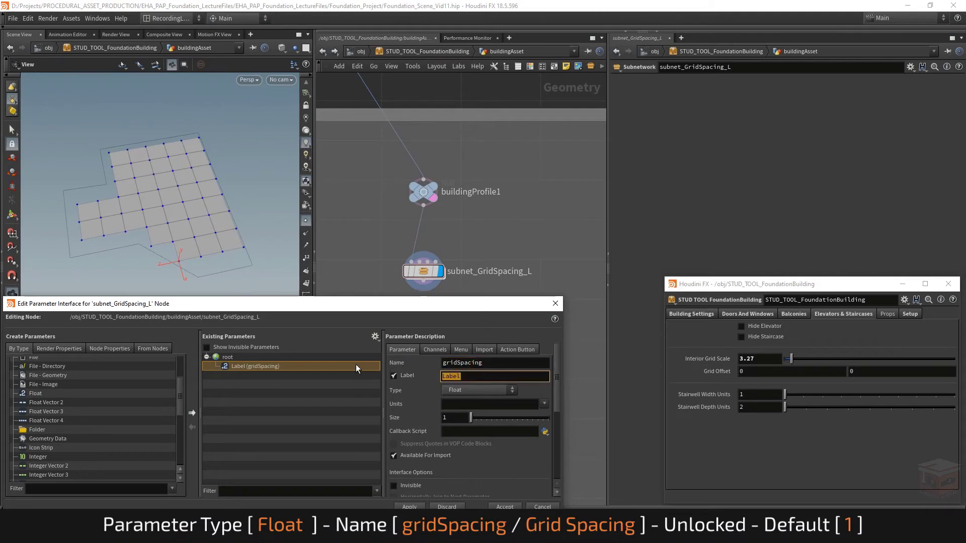
text(Grid Spacing)
key(Return)
- Set the minimum of the Grid Spacing parameter's range to 1
drag(355, 305, 354, 304)
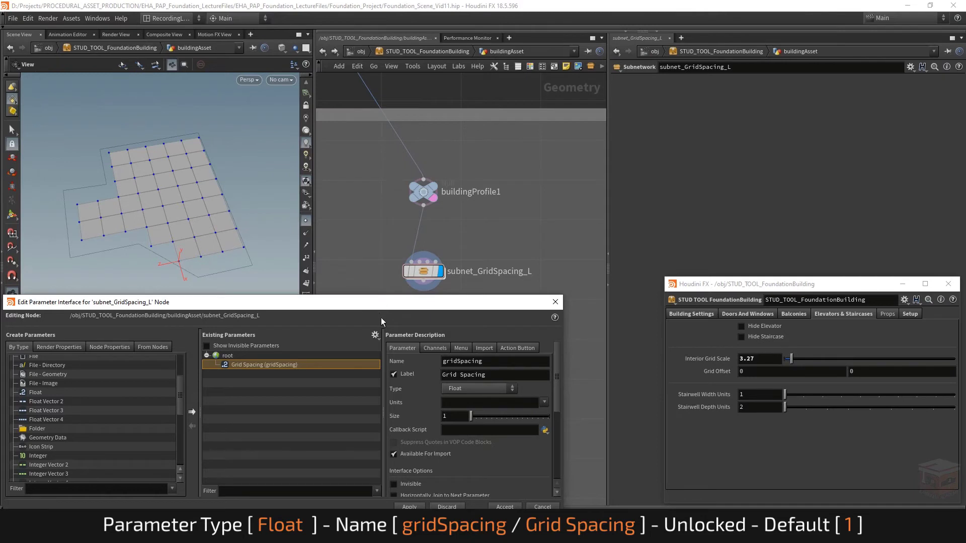
drag(460, 295, 458, 310)
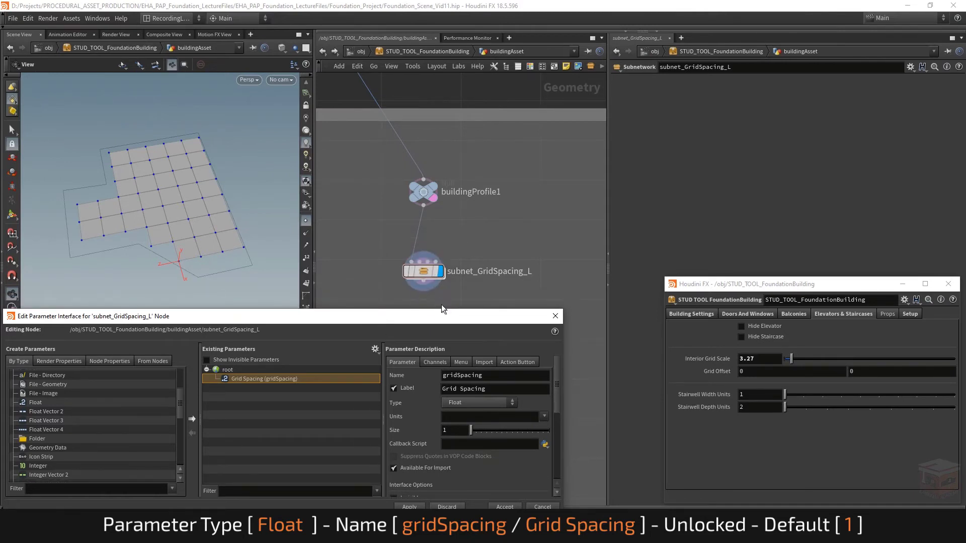
drag(480, 309, 480, 140)
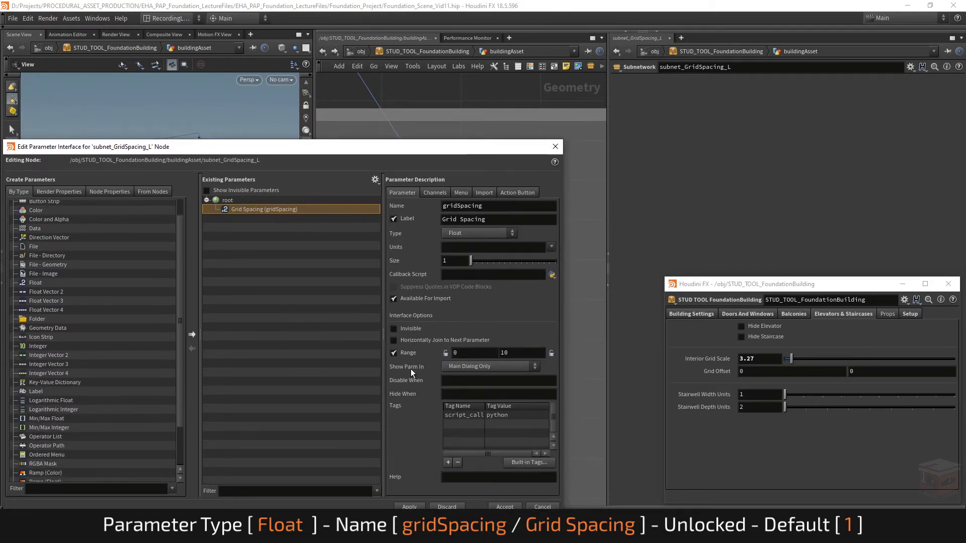
click(445, 354)
middle_drag(460, 352, 524, 344)
drag(473, 354, 442, 355)
text(1)
key(Return)
drag(437, 140, 436, 236)
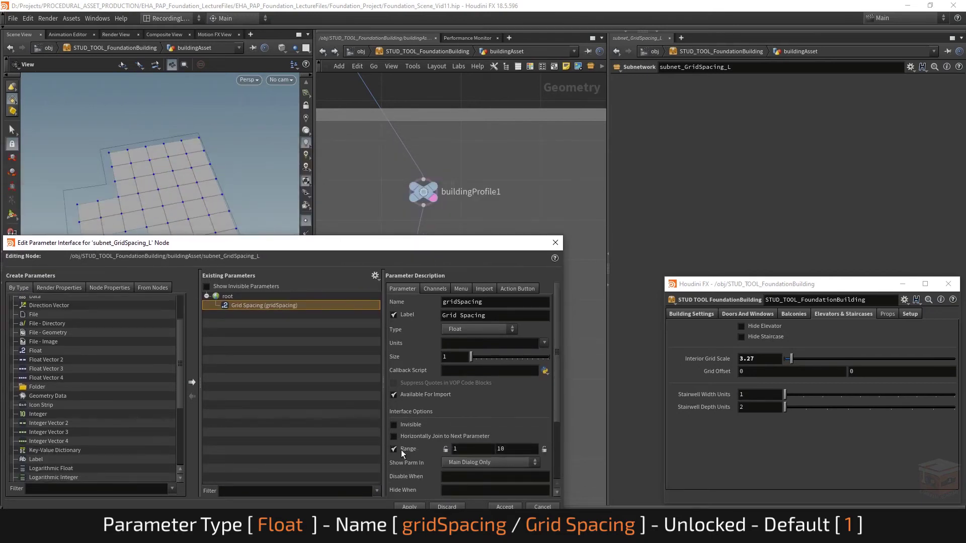
- Set the default value of the Grid Spacing parameter to 1
click(427, 289)
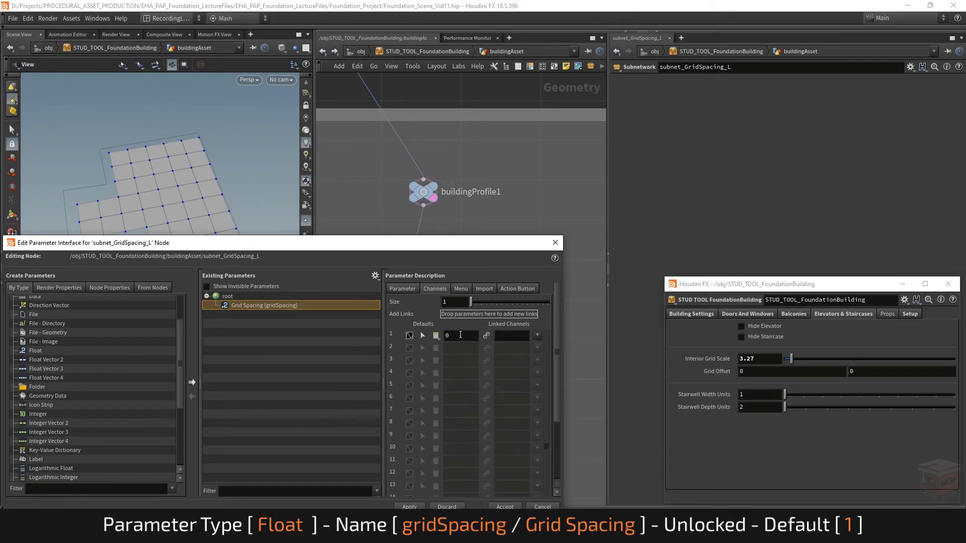
click(459, 335)
text(1)
key(Return)
- Disable the Grid Spacing parameter's range, apply the interface changes, and try the parameter at 0.7 on the subnet
click(407, 289)
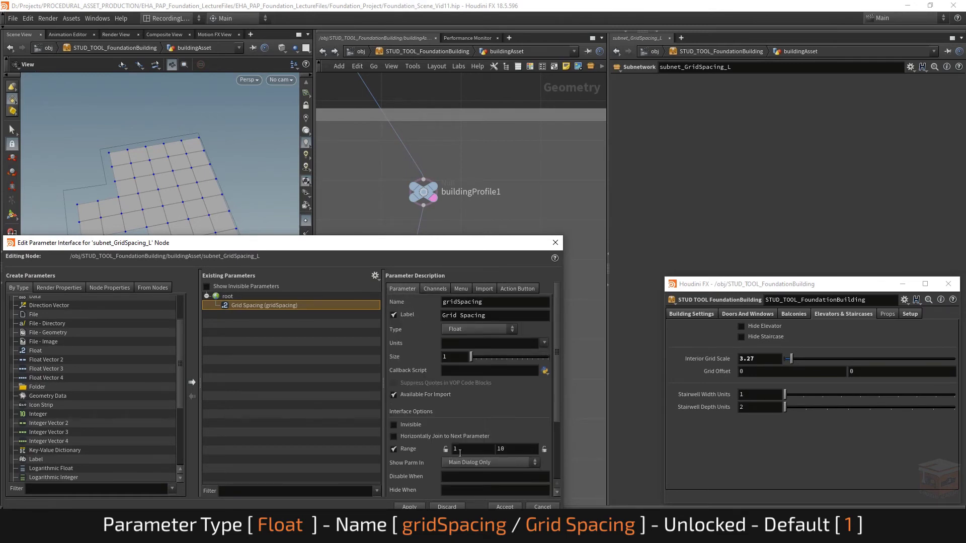
click(393, 449)
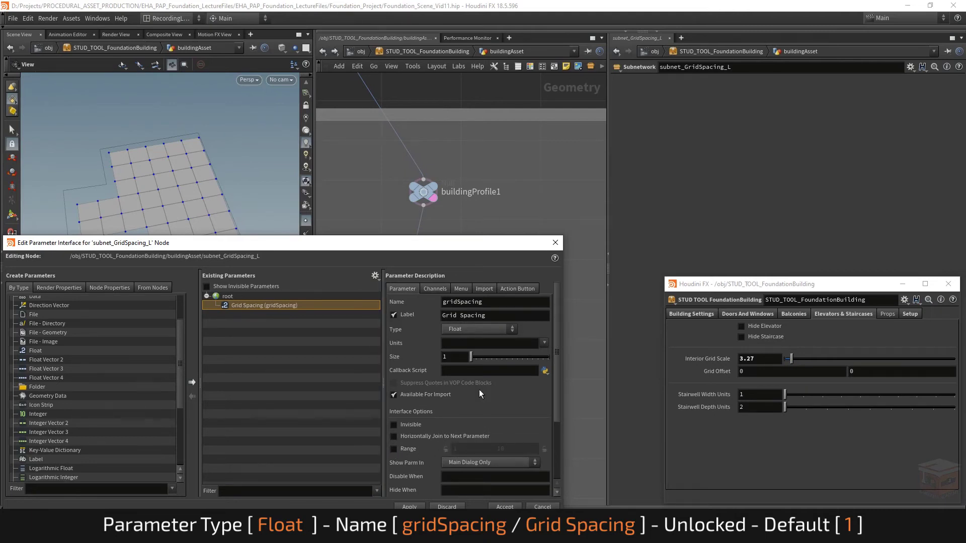
drag(372, 236, 360, 334)
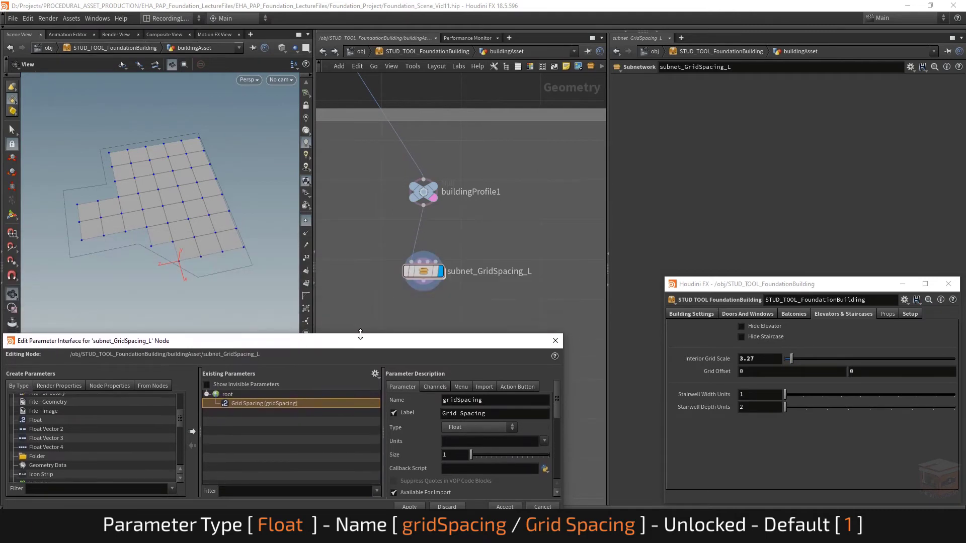
click(410, 509)
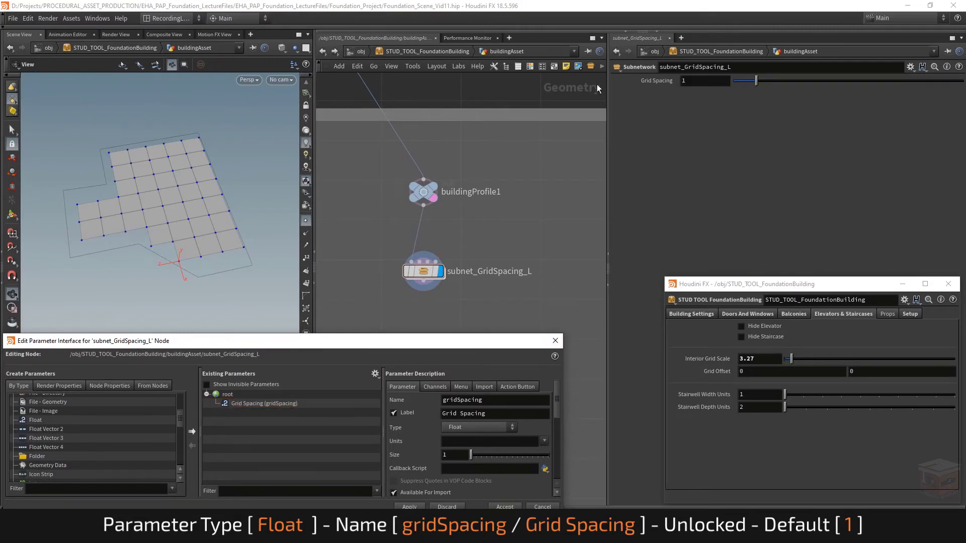
drag(756, 80, 717, 84)
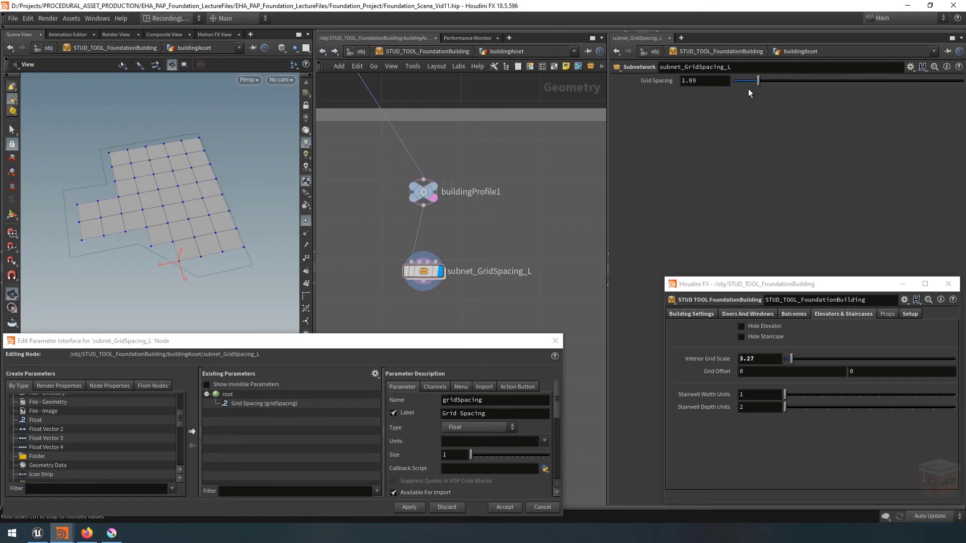
drag(747, 88, 738, 150)
- Add a Float Vector 2 parameter named gridOffset with the label Grid Offset, and accept the parameter interface changes
drag(373, 334, 374, 292)
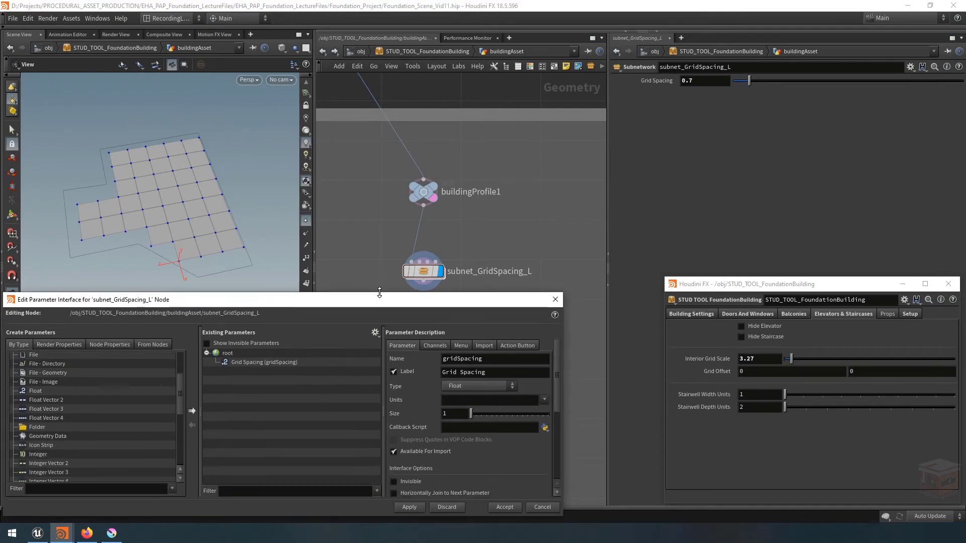
click(38, 399)
drag(239, 385, 240, 383)
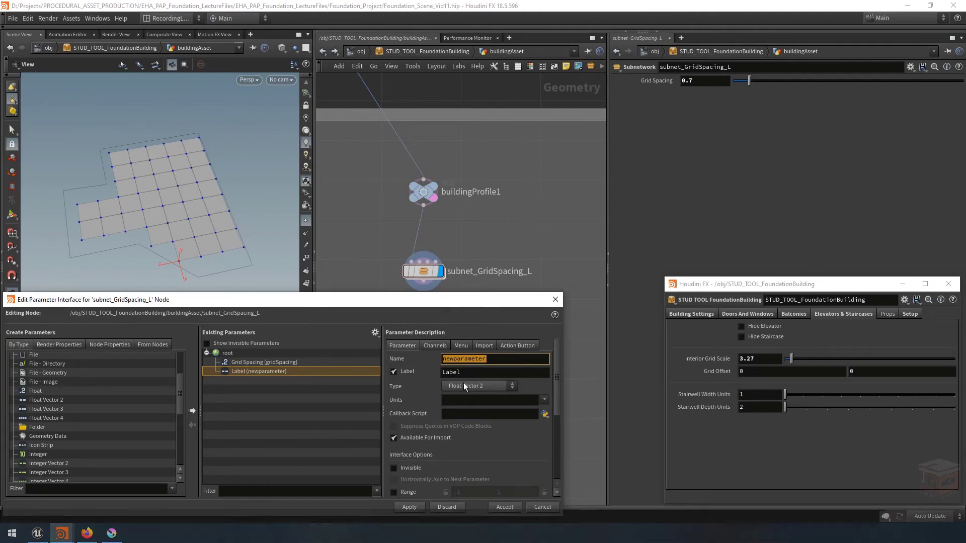
text(gridOffset)
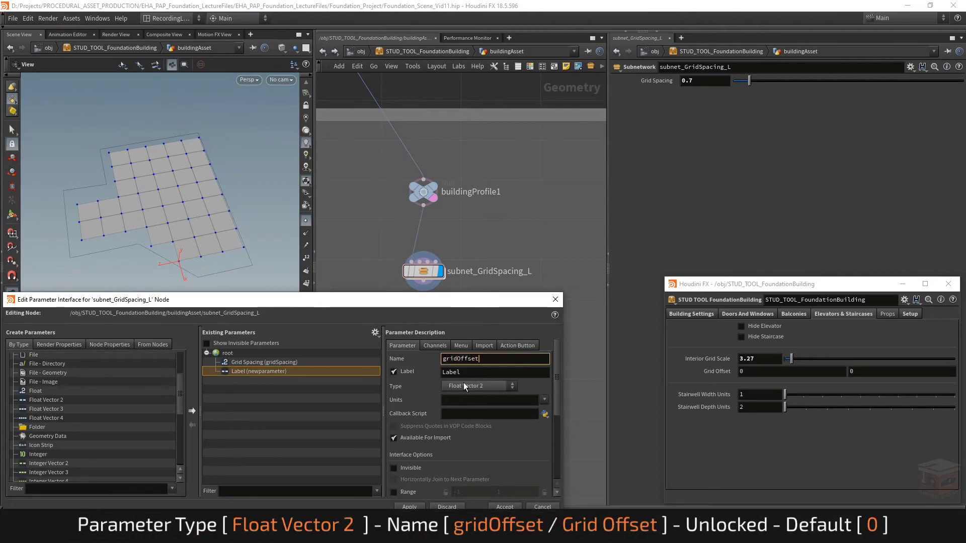
key(Tab)
text(G)
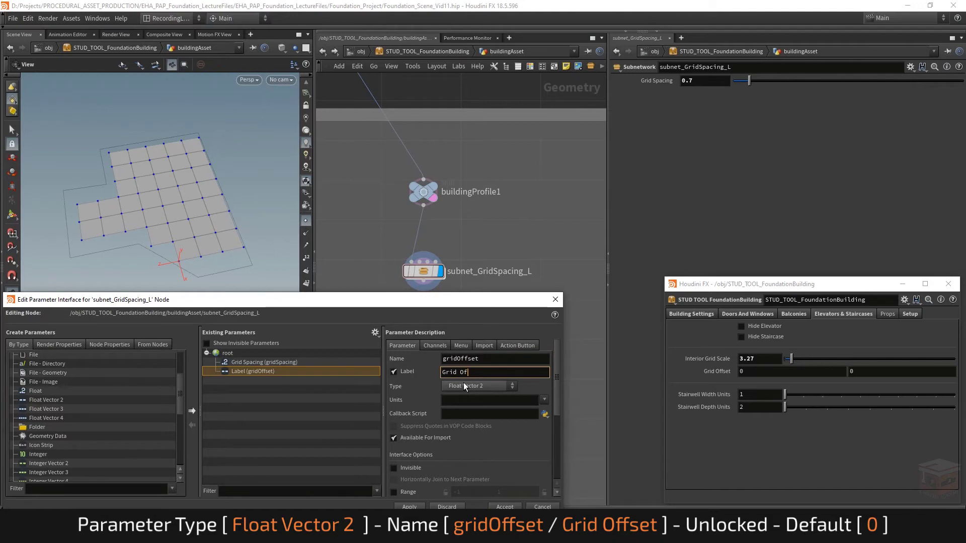
key(Return)
drag(445, 293, 444, 160)
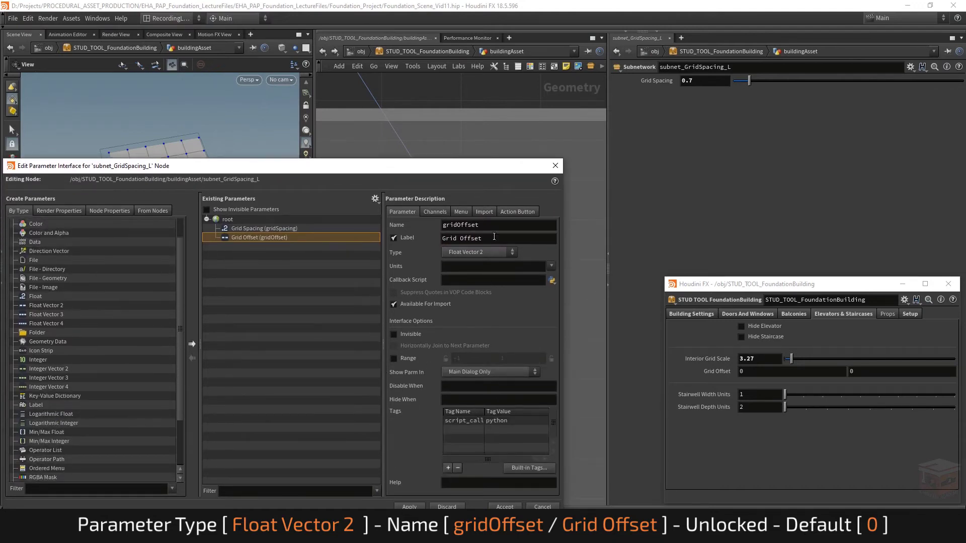
click(436, 211)
click(403, 212)
click(504, 507)
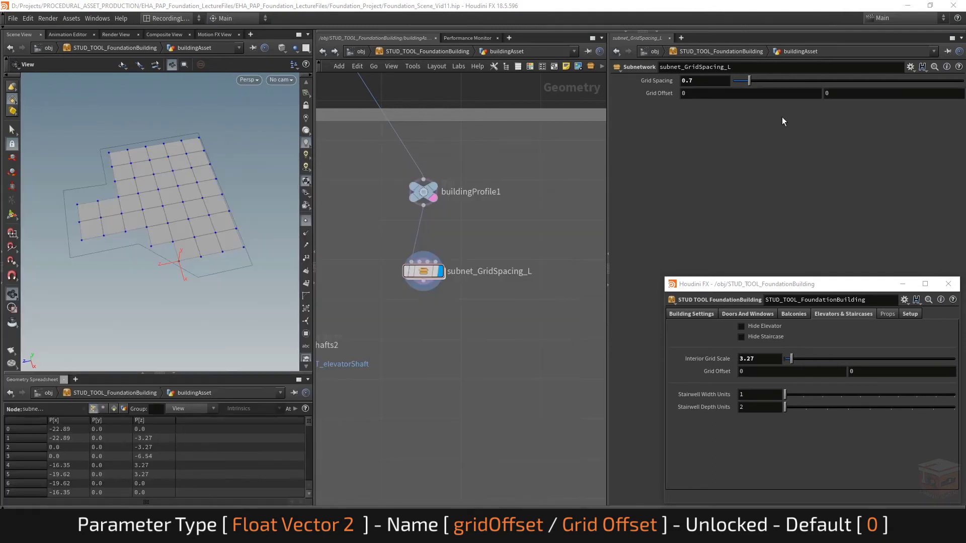
- Set Grid Spacing to 1.38 and open the subnet's parameters in a separate window beside the network, below the viewport
drag(749, 80, 765, 80)
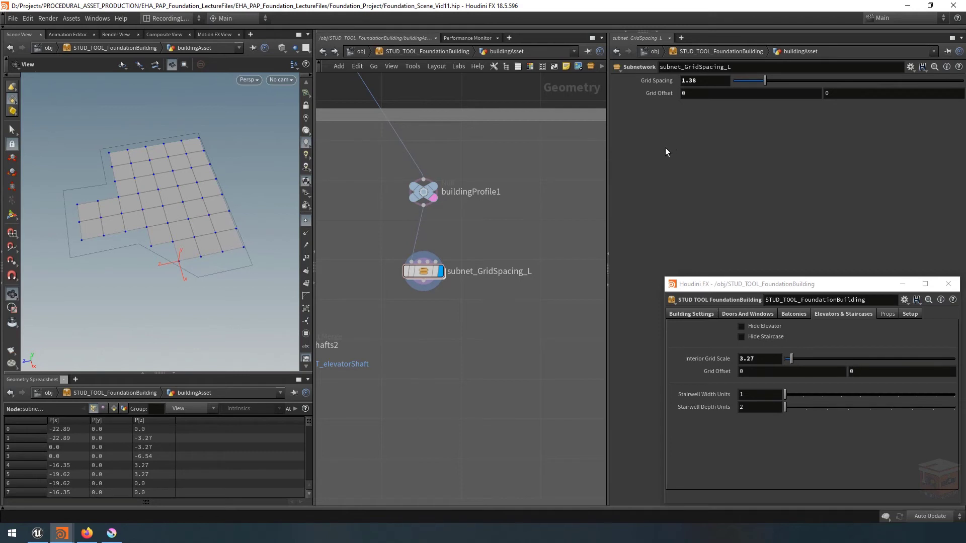
click(617, 67)
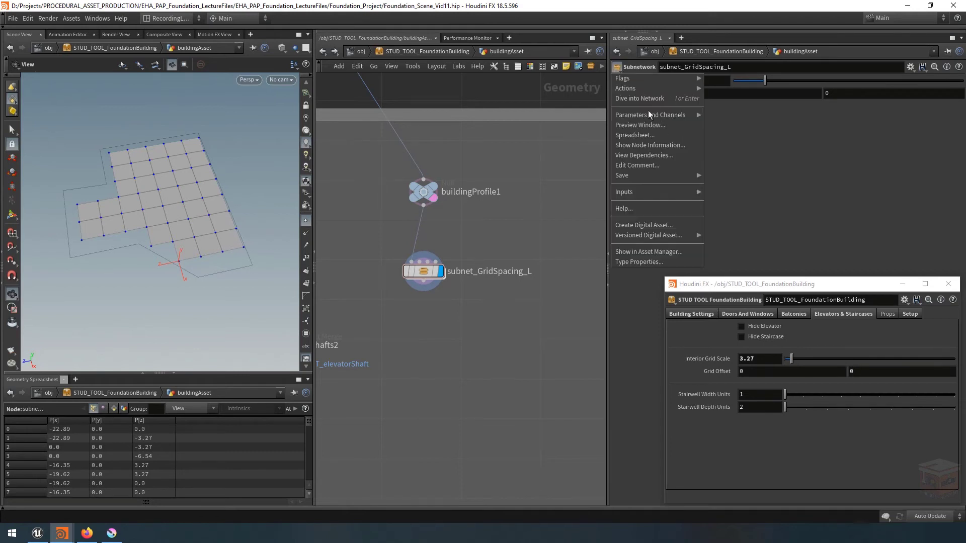
mouse_move(654, 115)
click(751, 118)
drag(754, 5, 268, 372)
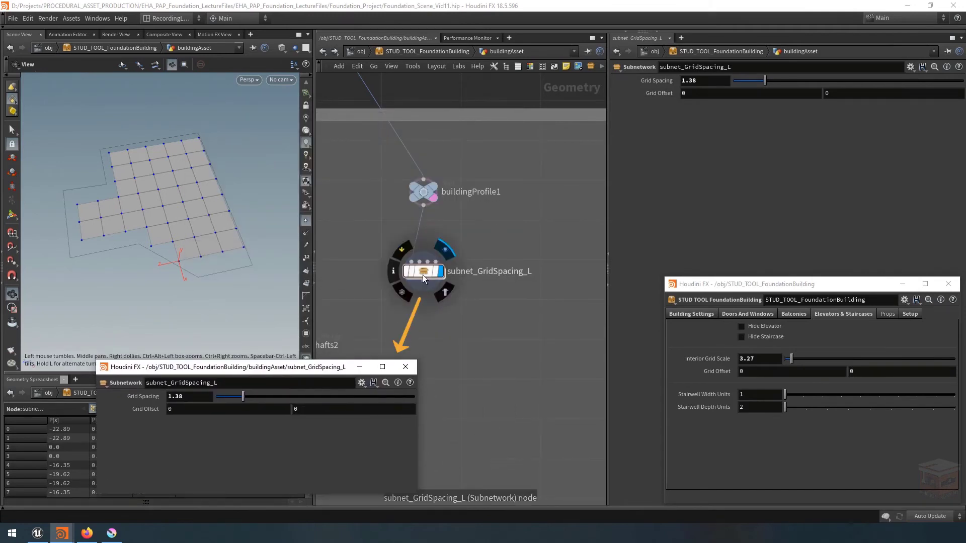
- Clear the floating parameter window off the network, and inside subnet_GridSpacing_L place the first sub-network input above the flatten1 wrangle
drag(328, 366, 244, 375)
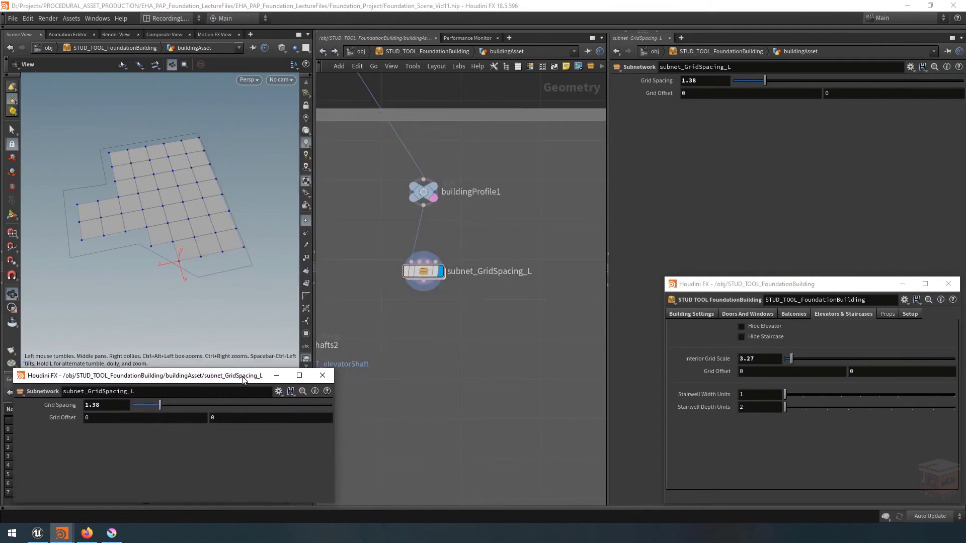
double_click(424, 271)
middle_drag(509, 291, 571, 298)
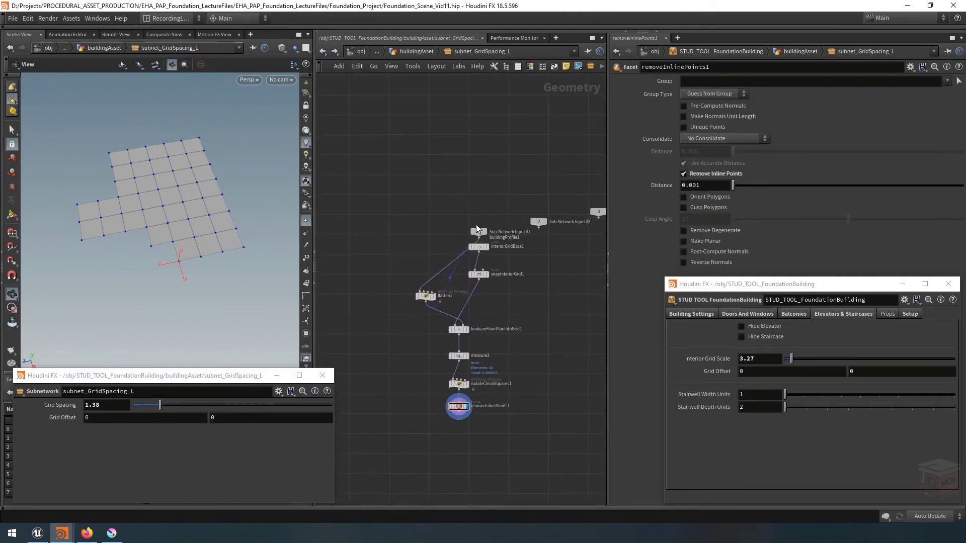
drag(476, 228, 424, 206)
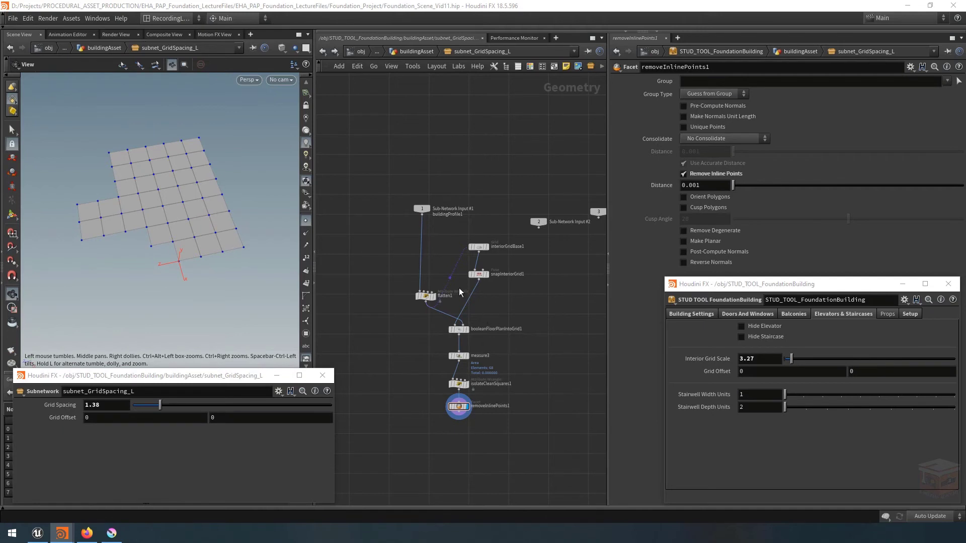
- Insert a Null between the first sub-network input and flatten1, and name it surfaceToGrid
scroll(436, 229, up, 2)
key(Tab)
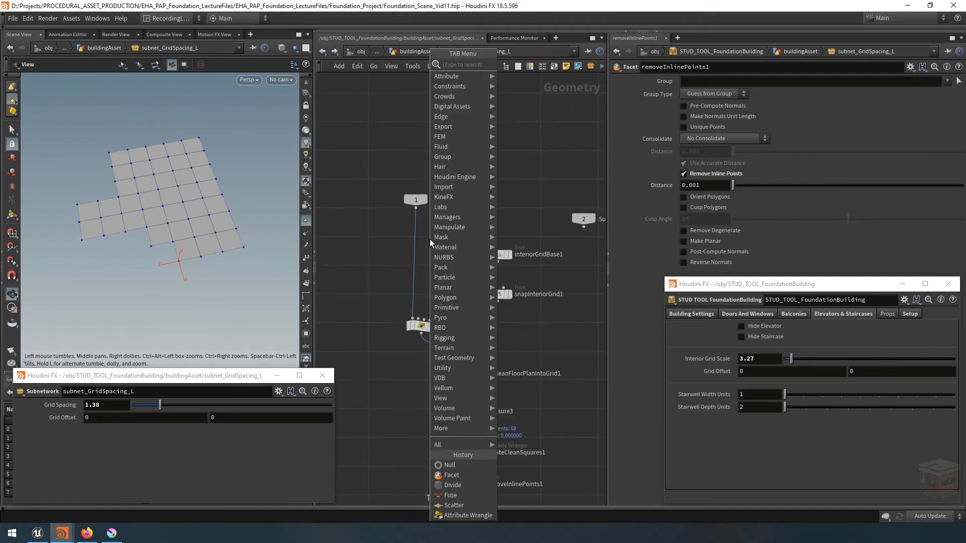
text(null)
key(Return)
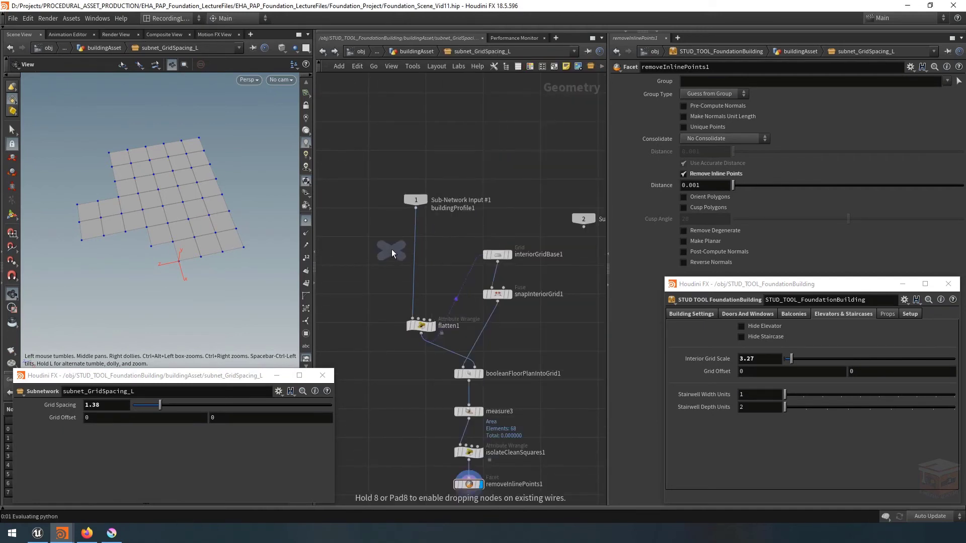
click(383, 251)
drag(381, 252, 418, 252)
key(F2)
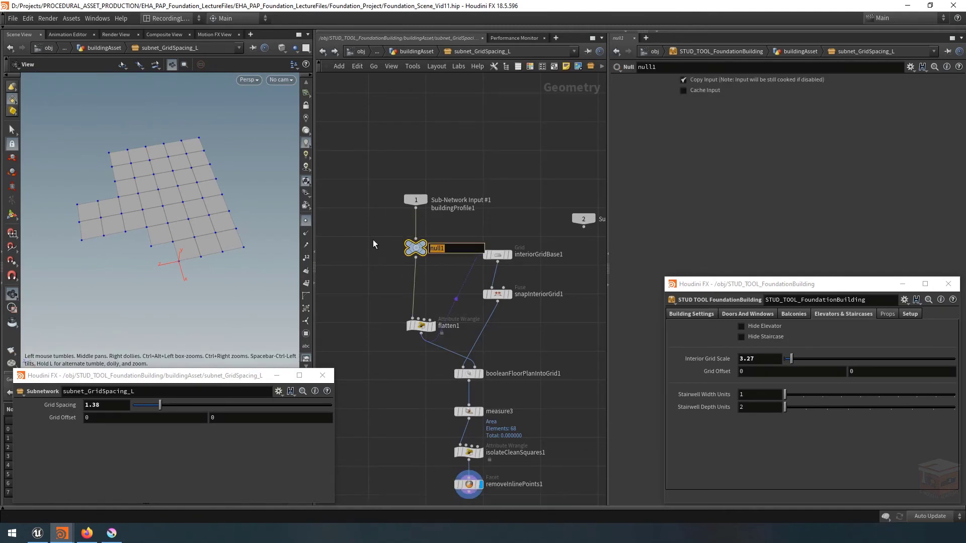
text(surfaceToGrid)
key(Return)
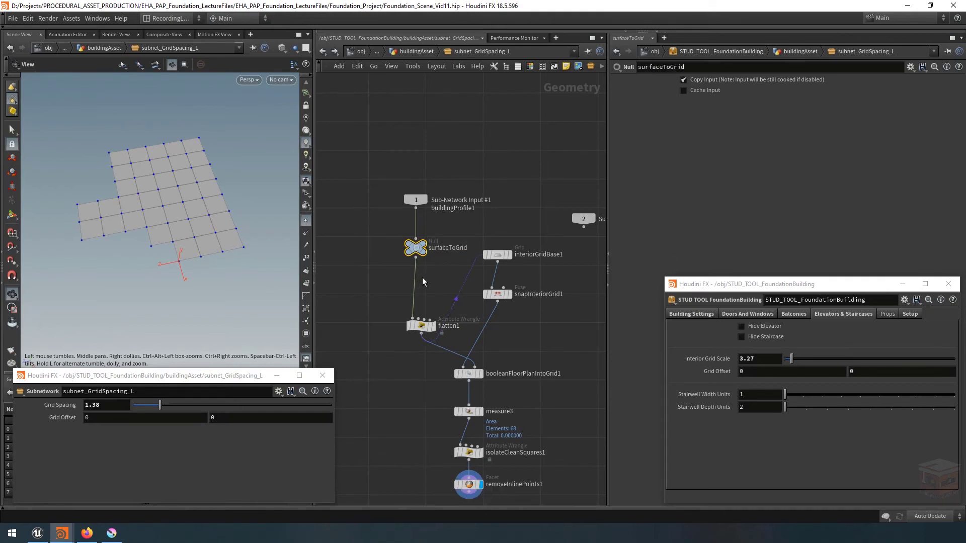
- Rearrange the network so interiorGridBase1 and snapInteriorGrid1 sit left of the first sub-network input, surfaceToGrid and flatten1 chain
scroll(424, 279, down, 4)
drag(410, 292, 410, 264)
drag(361, 167, 411, 236)
drag(487, 226, 367, 289)
drag(395, 134, 433, 218)
drag(389, 133, 458, 257)
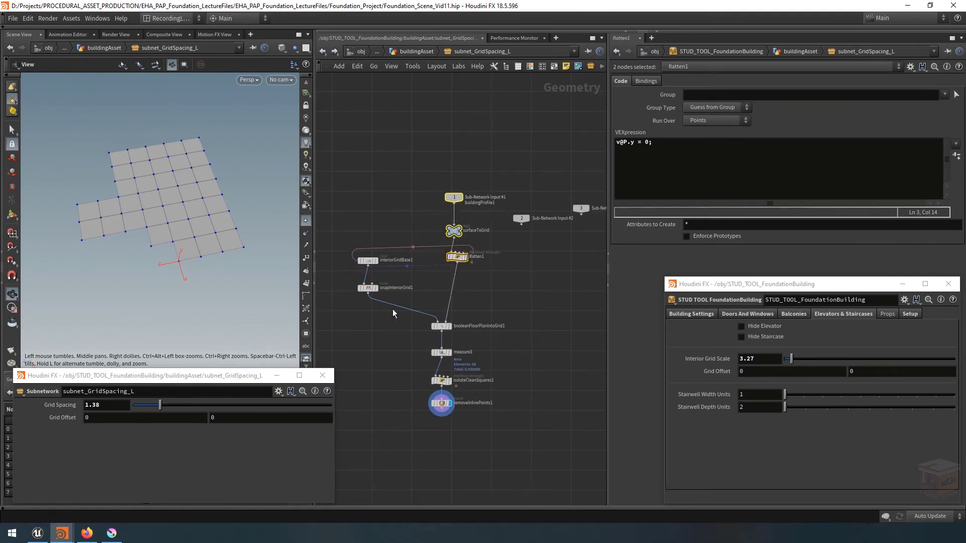
- Move the unused Sub-Network Inputs #2, #3 and #4 farther away from the main node chain
middle_drag(511, 288, 418, 311)
drag(436, 218, 543, 288)
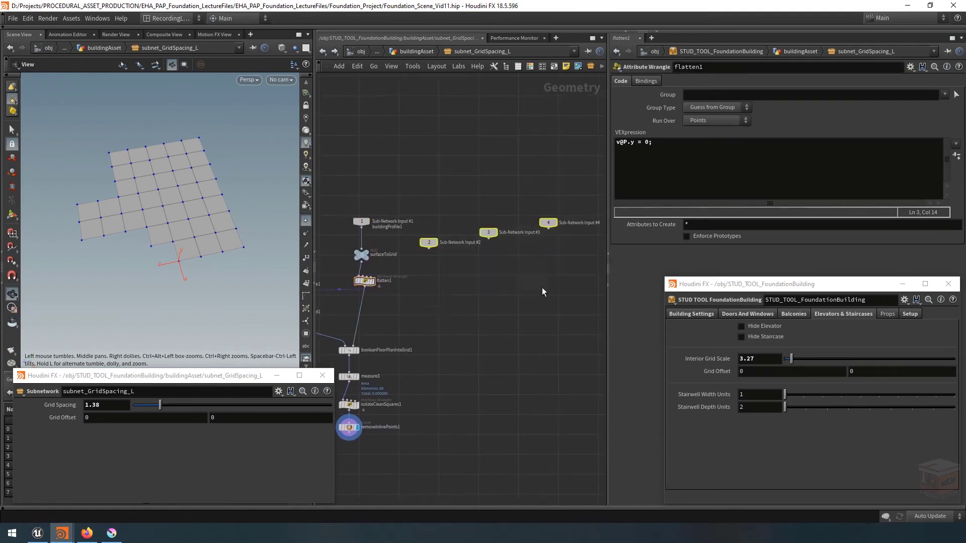
drag(423, 240, 554, 198)
middle_drag(476, 308, 611, 270)
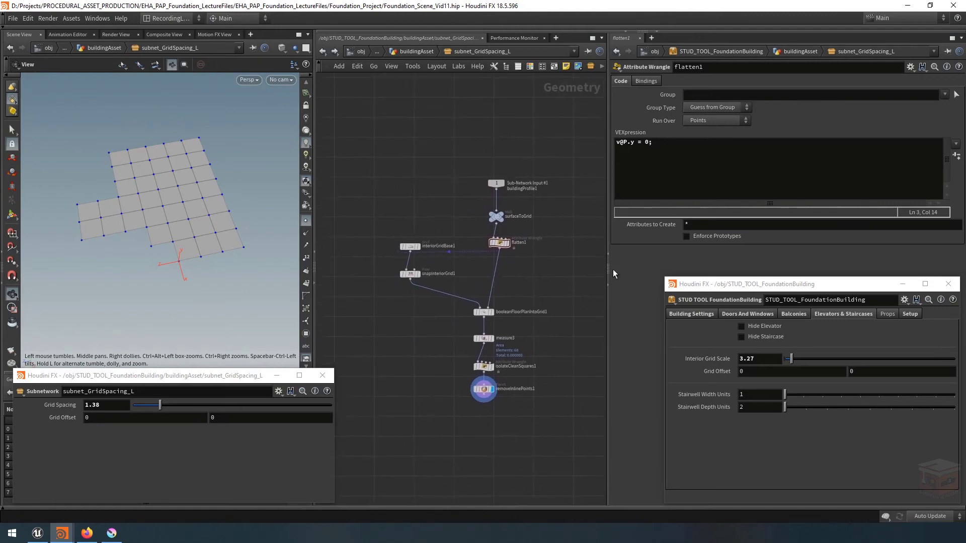
- Add an Output node below removeInlinePoints1 at the end of the node chain
middle_drag(534, 292, 525, 255)
scroll(508, 384, up, 2)
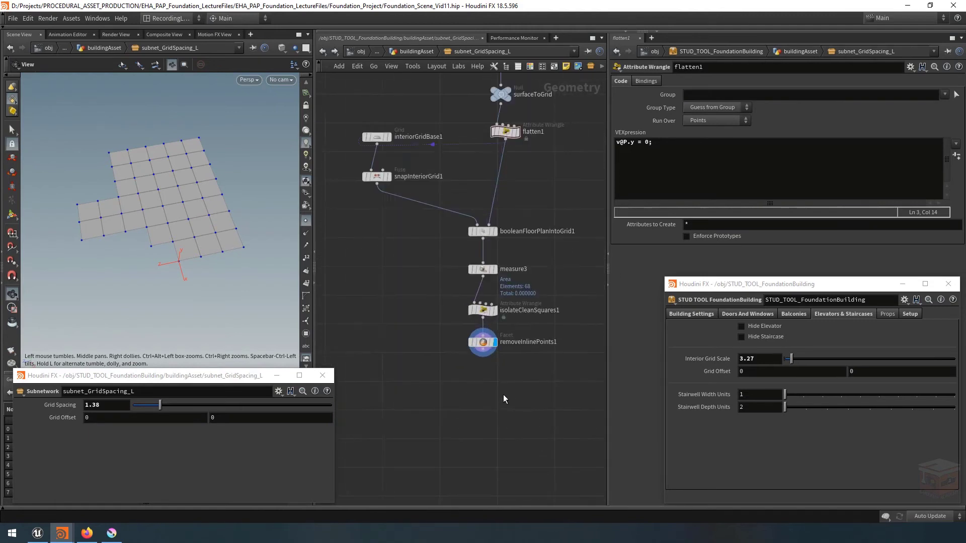
middle_drag(504, 394, 472, 382)
key(Tab)
text(out)
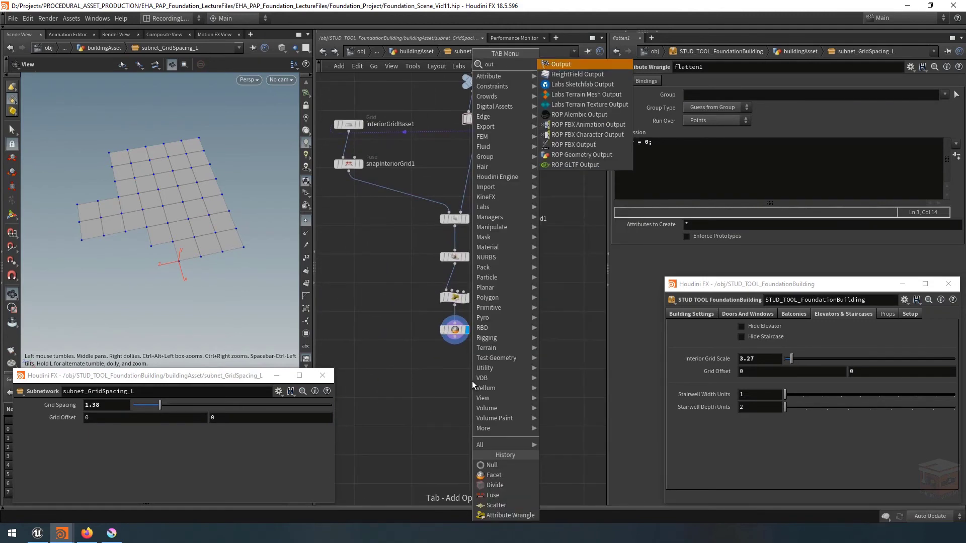
key(Return)
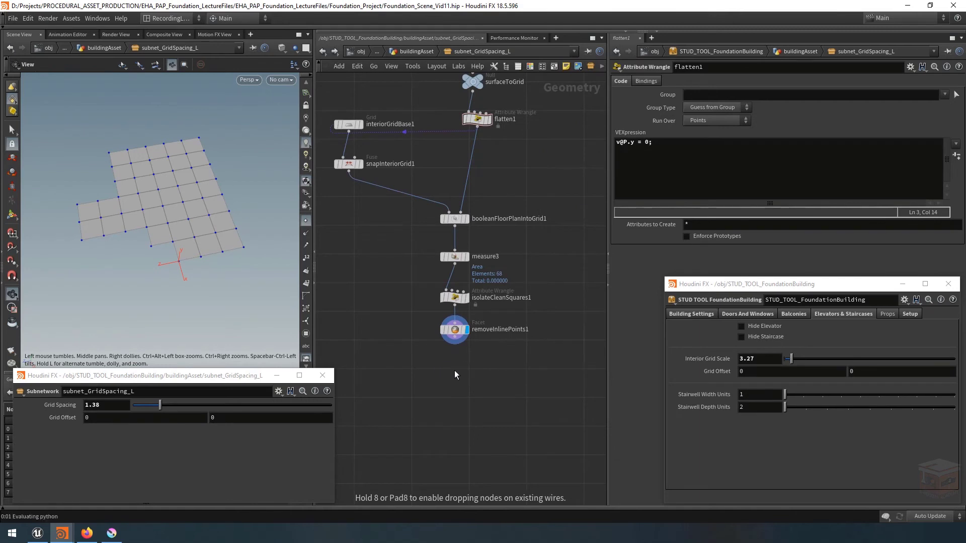
click(454, 370)
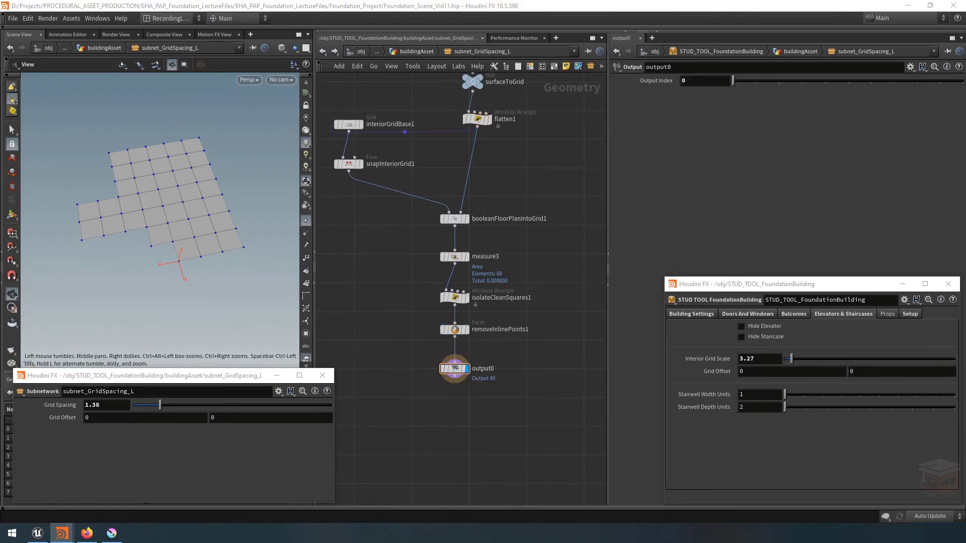
- Replace the interiorGridScale reference in interiorGridBase1's first Size expression with a relative reference to the subnet's Grid Spacing, ch("../gridSpacing")
key(h)
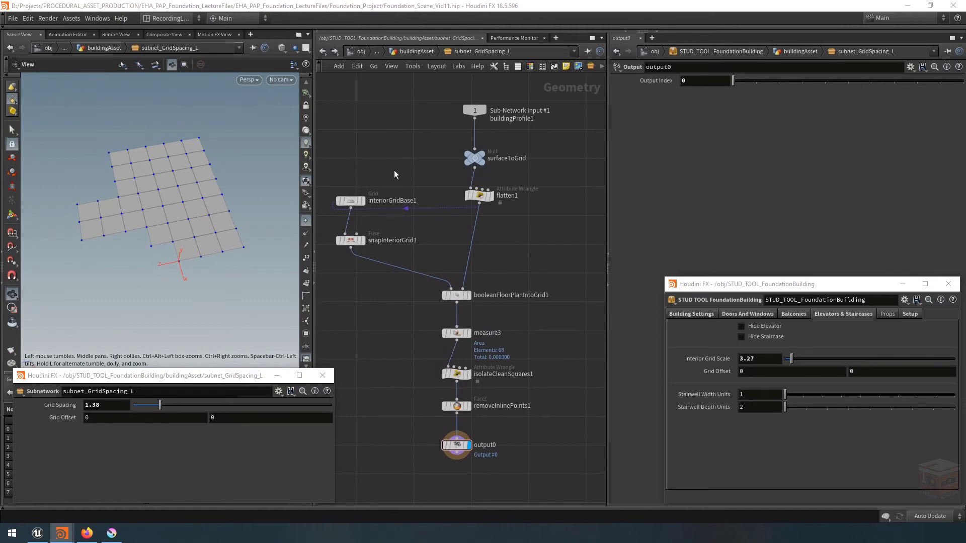
click(350, 202)
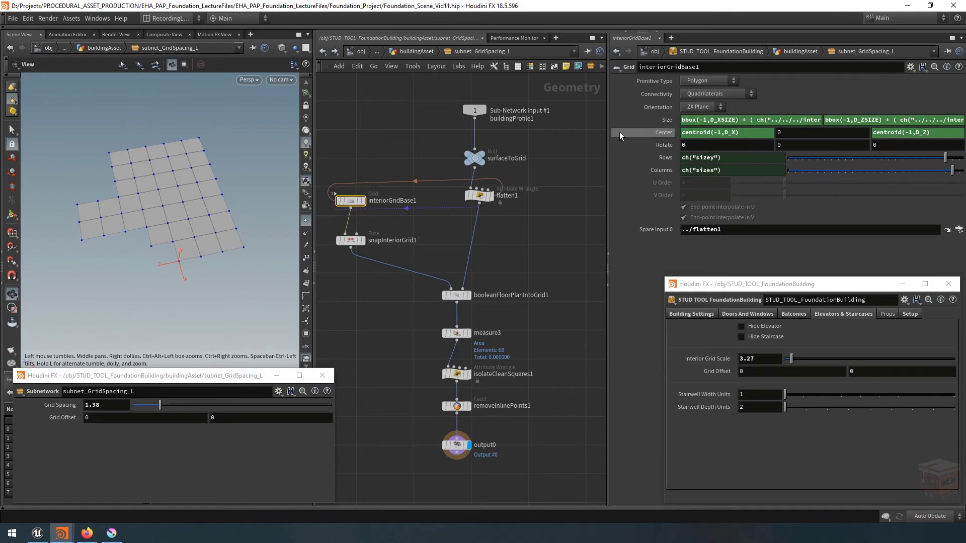
drag(609, 147, 498, 147)
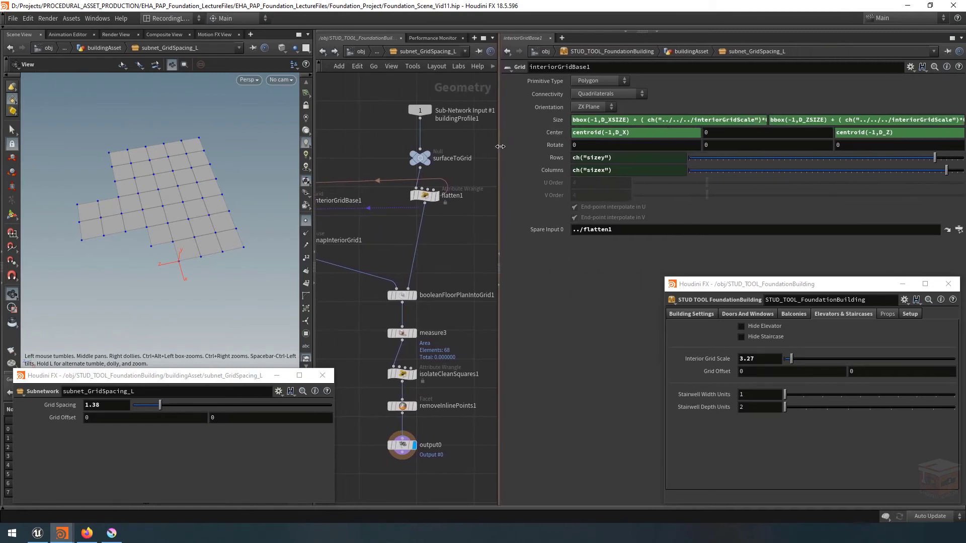
click(683, 119)
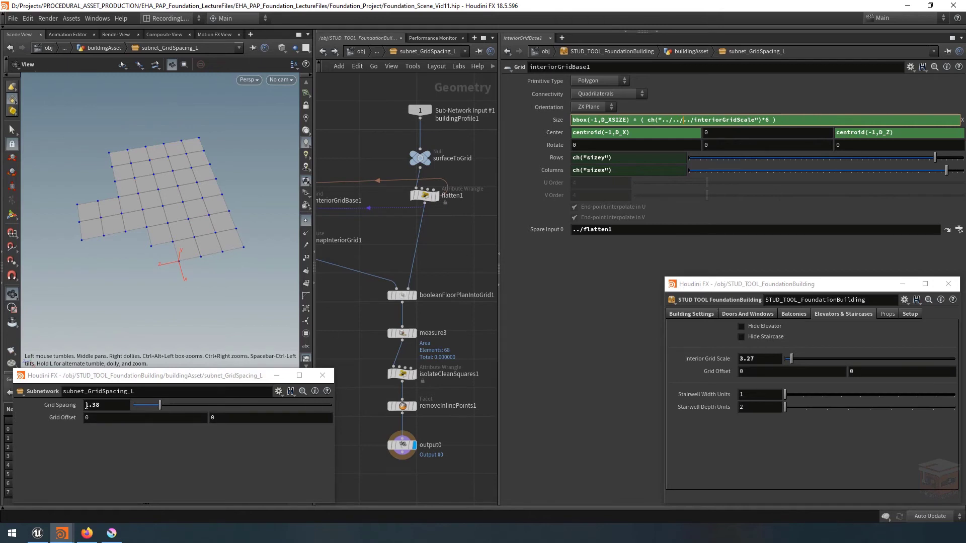
right_click(55, 406)
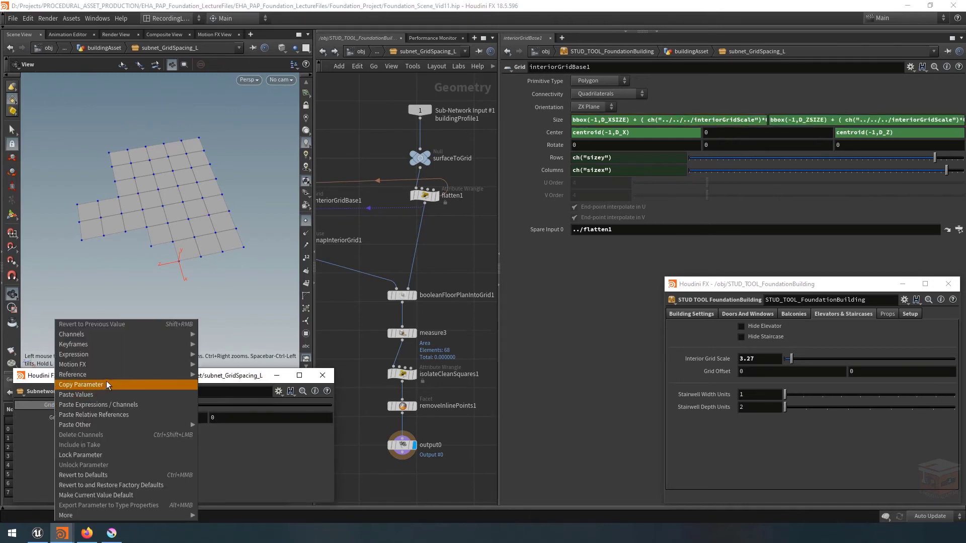
click(80, 385)
click(741, 121)
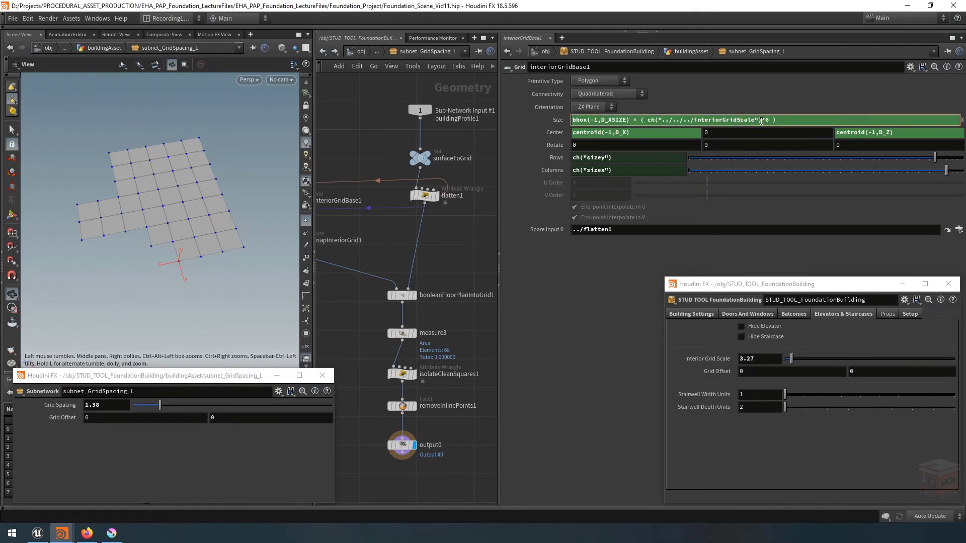
drag(761, 121, 648, 126)
right_click(660, 120)
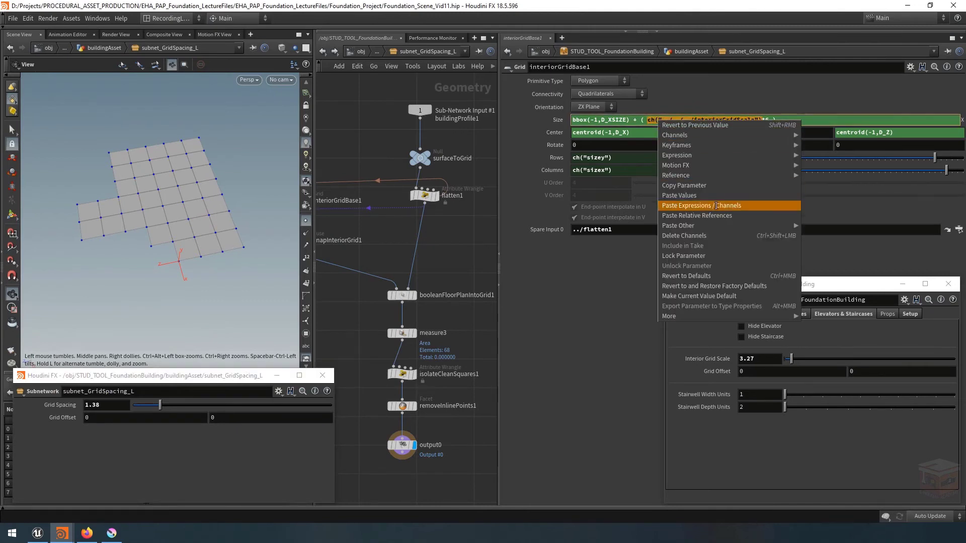
click(719, 217)
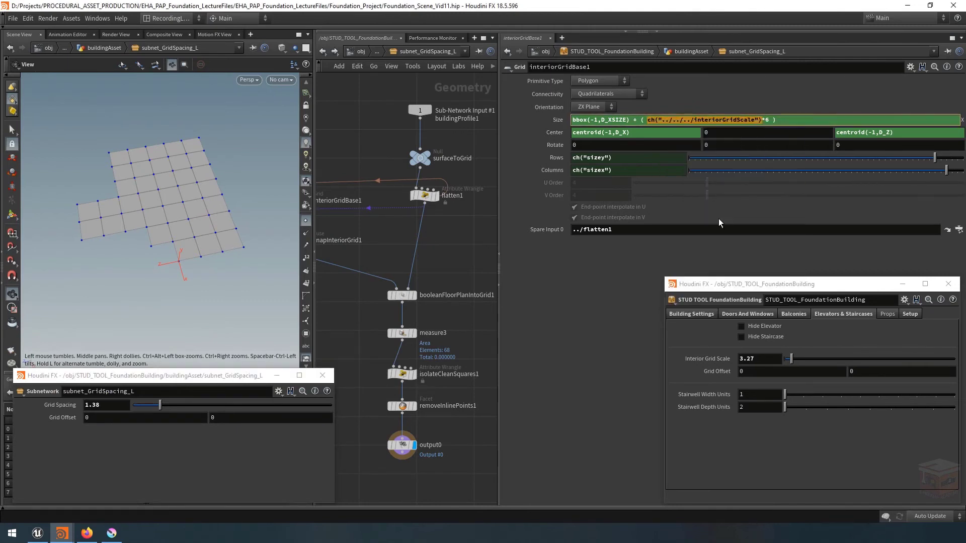
click(467, 255)
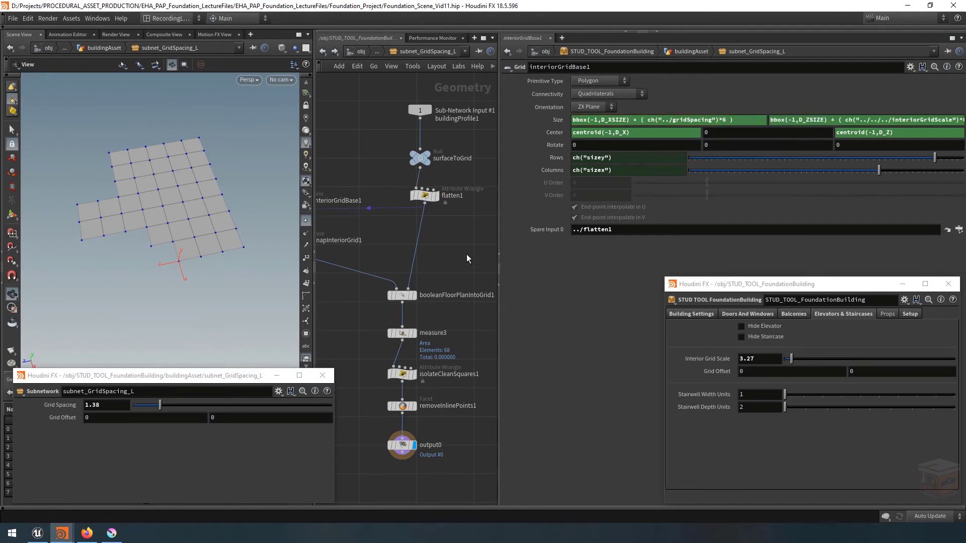
- Replace the interiorGridScale reference in interiorGridBase1's second Size expression with ch("../gridSpacing")
click(880, 117)
drag(763, 121, 648, 121)
key(ctrl+c)
right_click(660, 120)
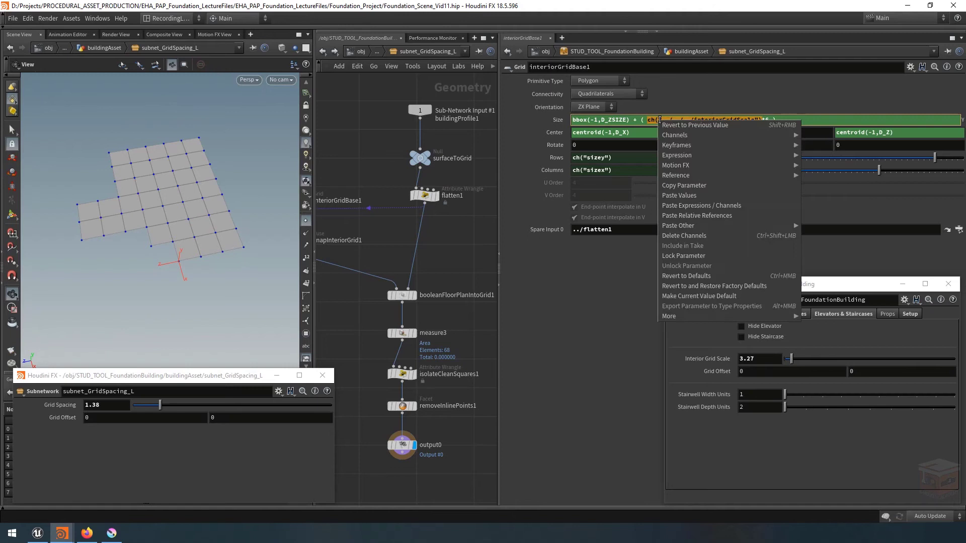
click(724, 215)
key(Return)
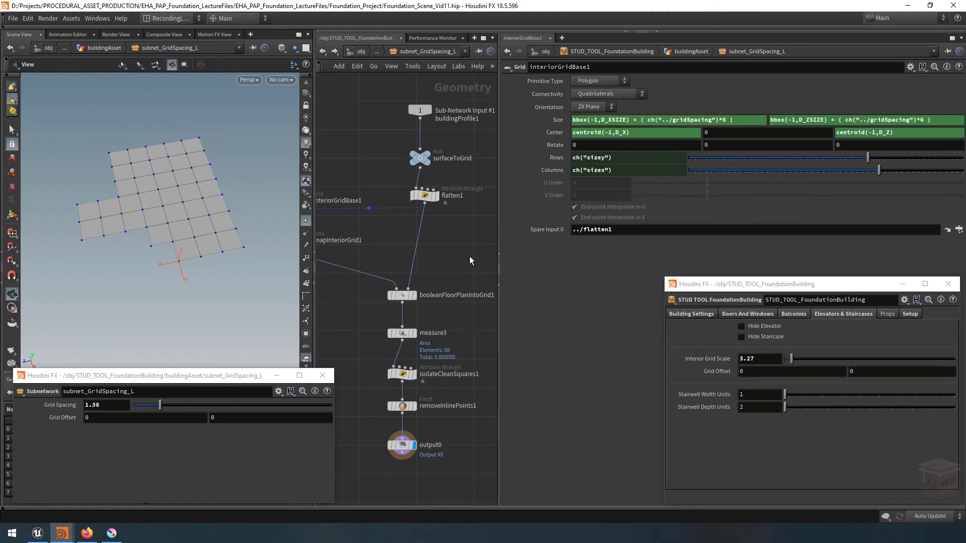
scroll(469, 256, down, 1)
middle_drag(470, 255, 486, 257)
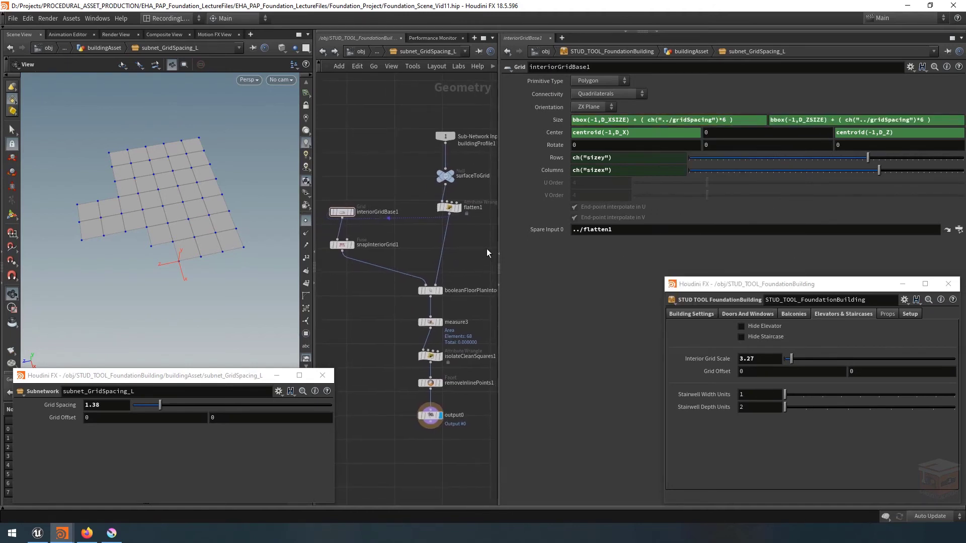
key(ctrl+z)
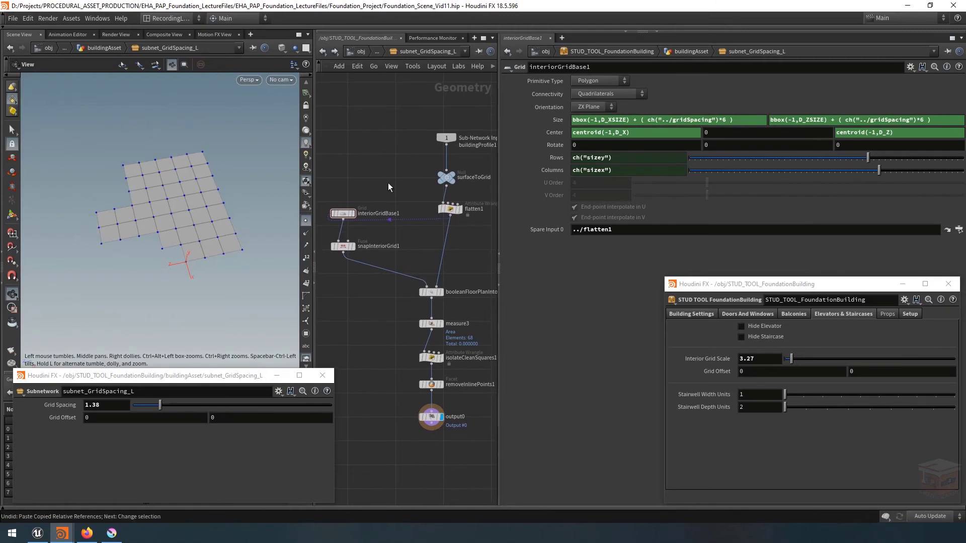
- Set the X and Z Grid Spacing of snapInteriorGrid1 to the relative reference ch("../gridSpacing")
drag(408, 237, 336, 276)
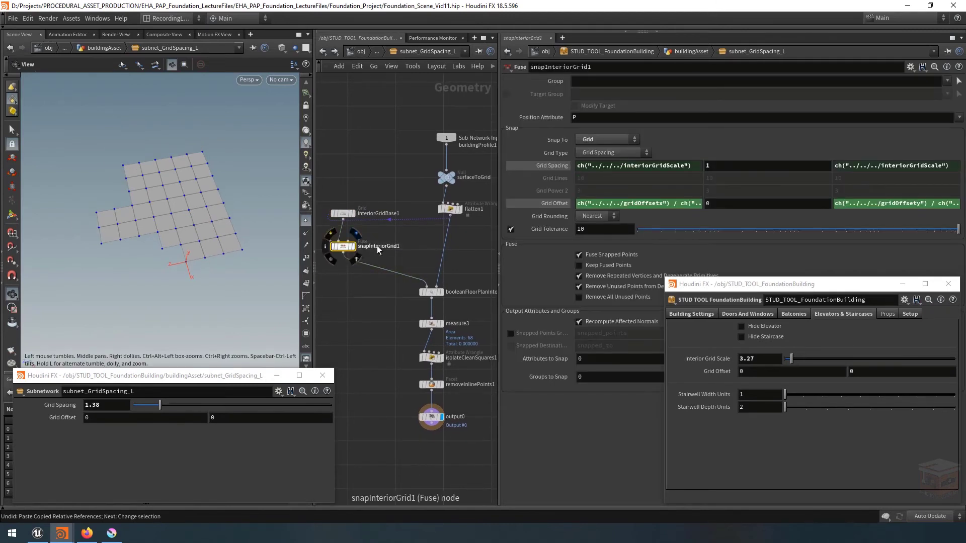
right_click(61, 405)
click(126, 389)
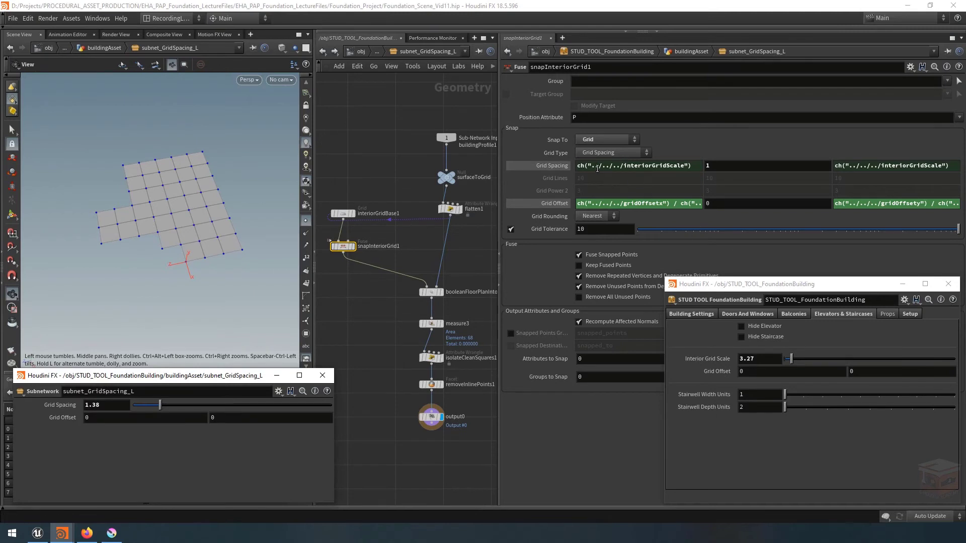
right_click(679, 166)
click(670, 250)
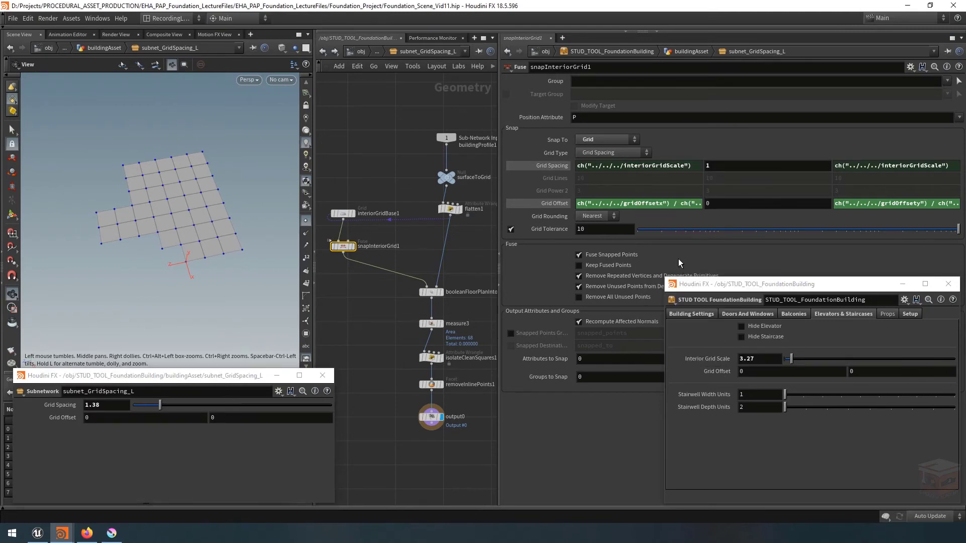
click(625, 167)
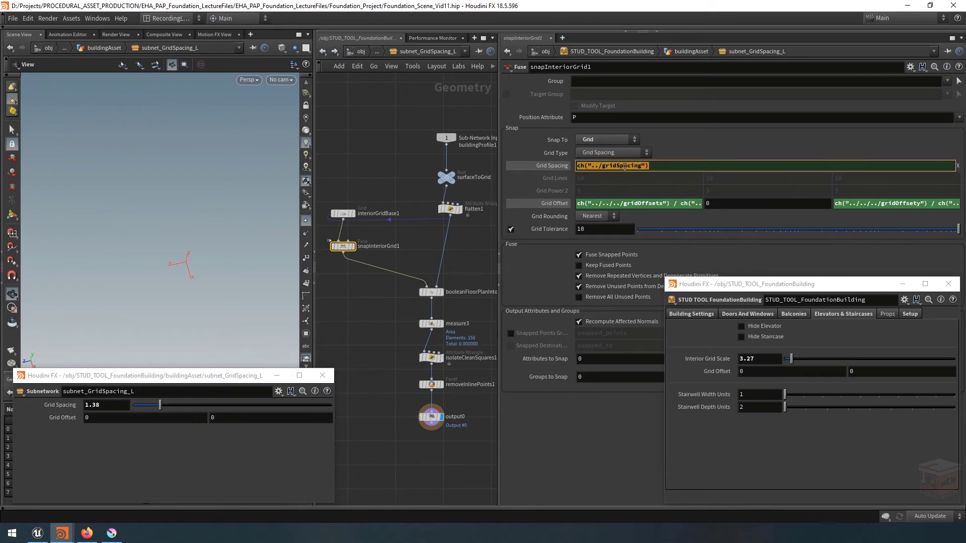
key(ctrl+v)
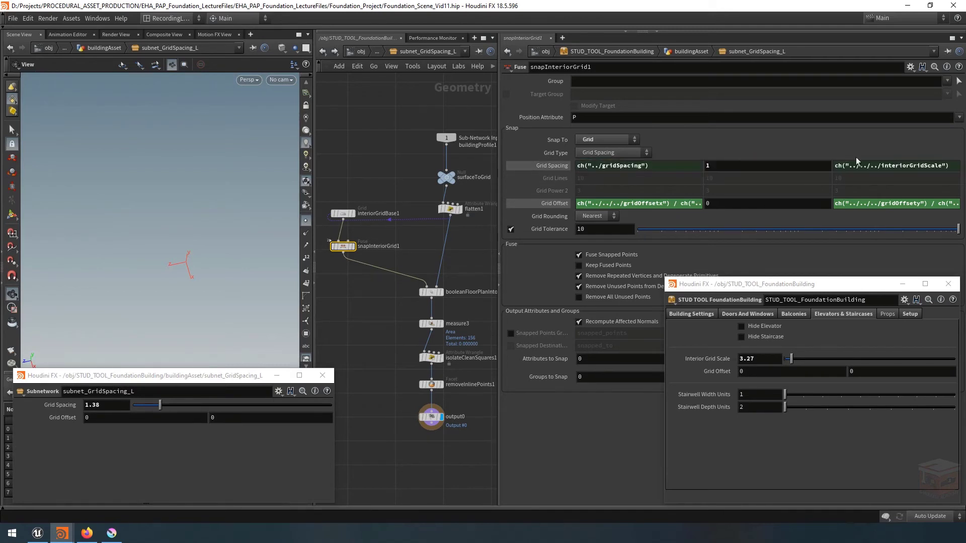
key(ctrl+a)
text(ch("../gridSpacing"))
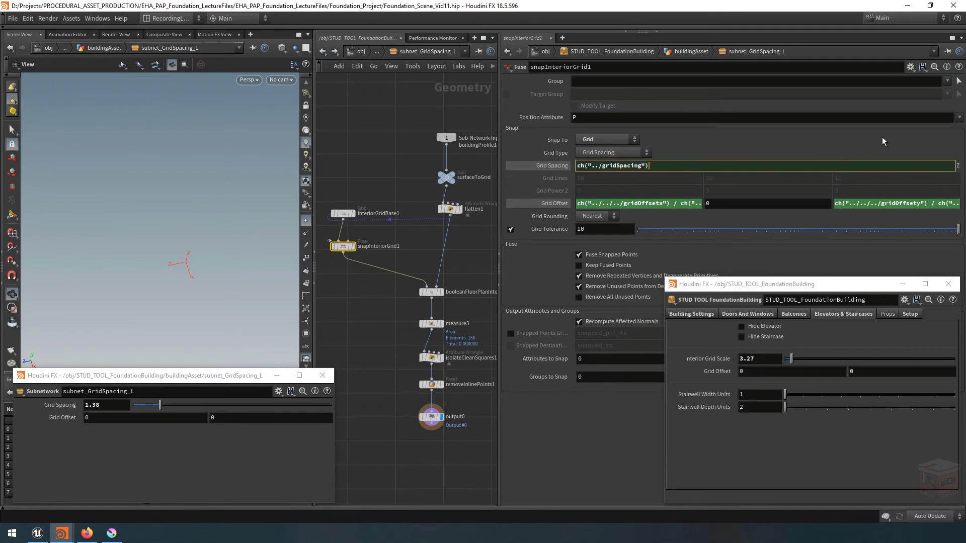
click(885, 142)
- Replace the interiorGridScale divisor in snapInteriorGrid1's Z and X Grid Offset expressions with ch("../gridSpacing")
click(876, 205)
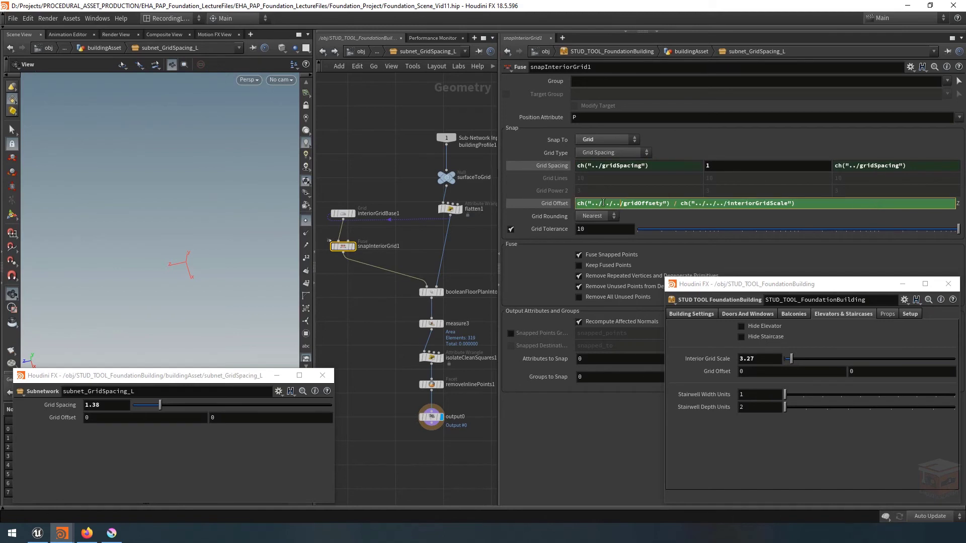
drag(800, 204, 682, 209)
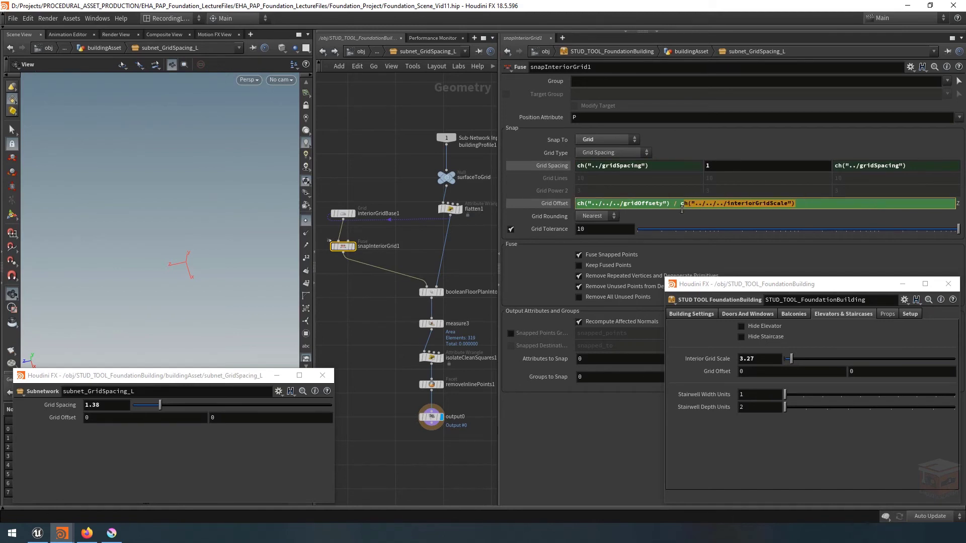
click(894, 135)
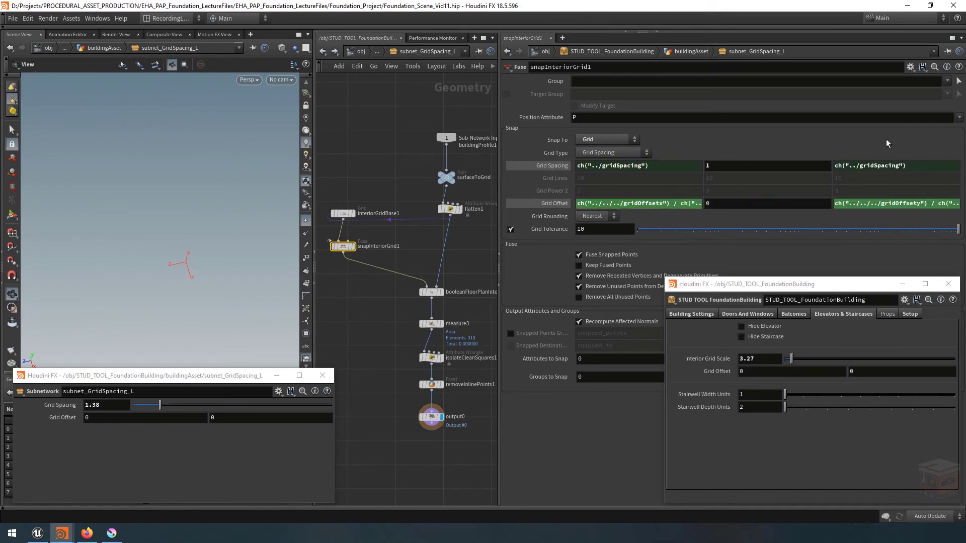
click(653, 204)
drag(796, 204, 677, 214)
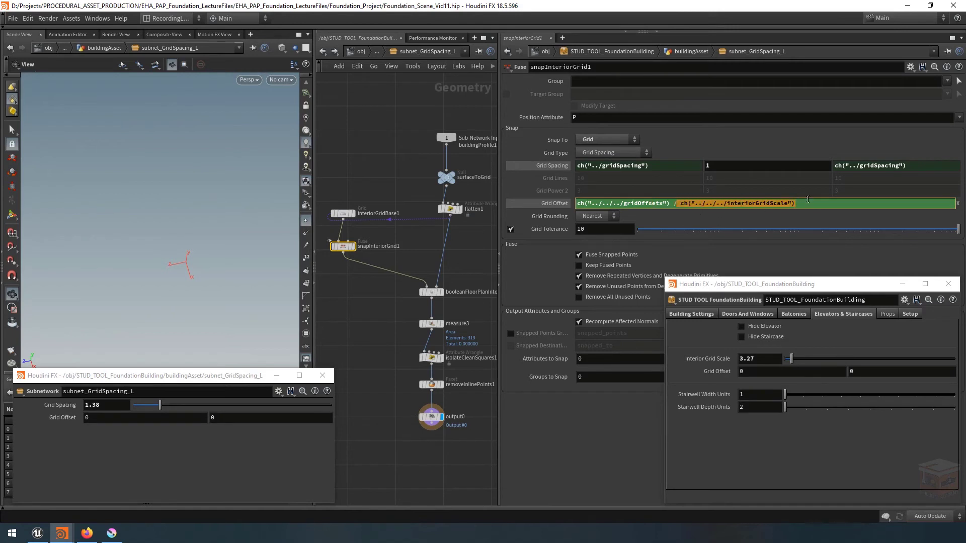
text(ch("../gridSpacing"))
click(874, 141)
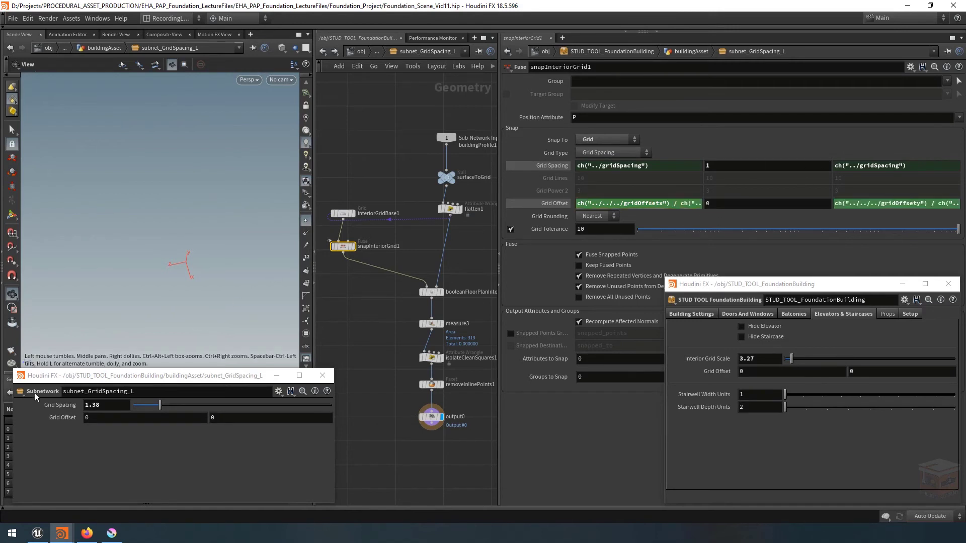
- Replace the offset reference in snapInteriorGrid1's X Grid Offset expression with the subnet's own Grid Offset, ch("../gridOffsetx")
right_click(116, 419)
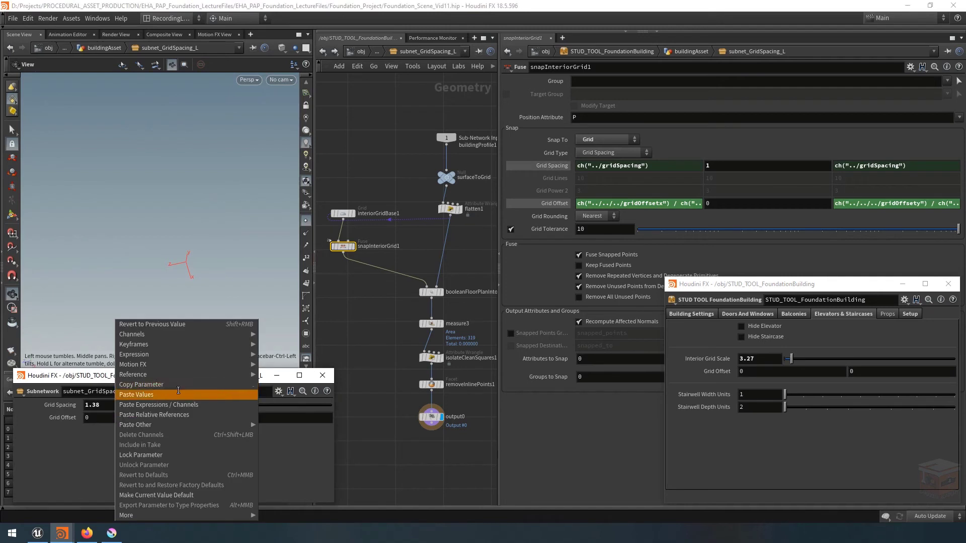
click(178, 394)
click(657, 202)
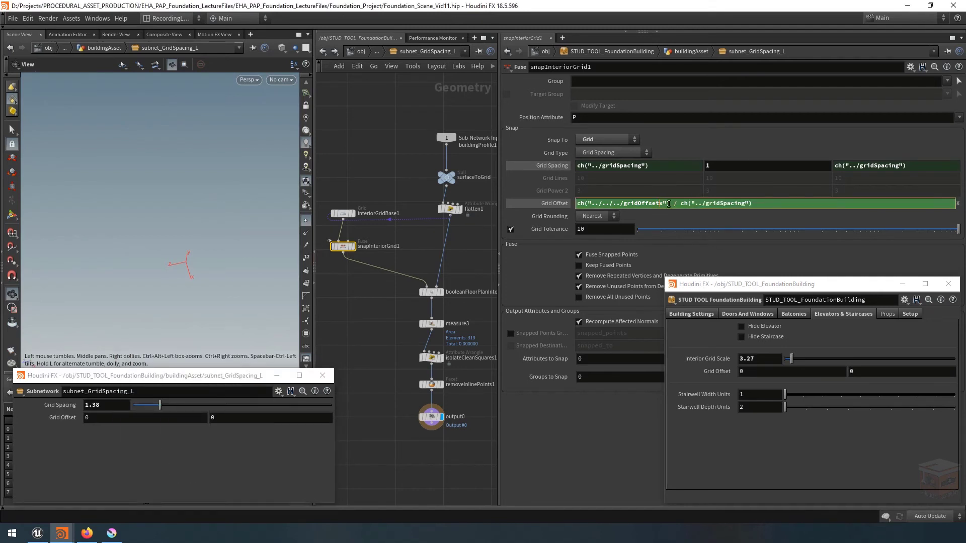
right_click(635, 204)
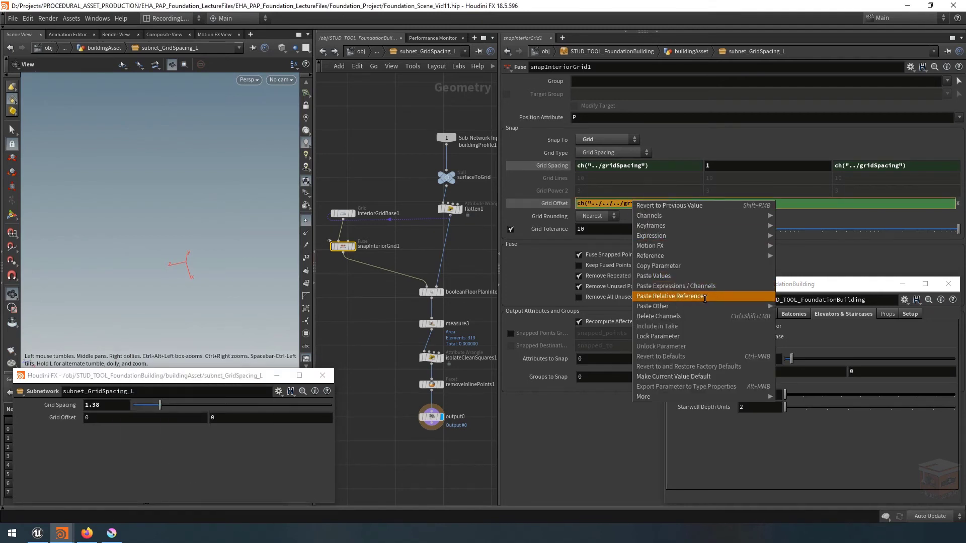
click(705, 299)
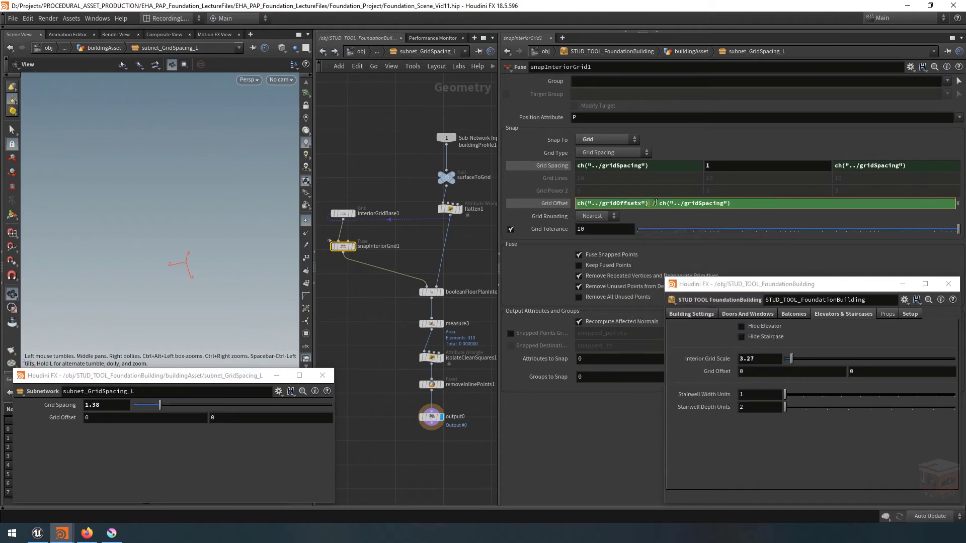
- Replace the offset reference in snapInteriorGrid1's Z Grid Offset expression with the subnet's own second Grid Offset, ch("../gridOffsety")
click(850, 139)
click(884, 203)
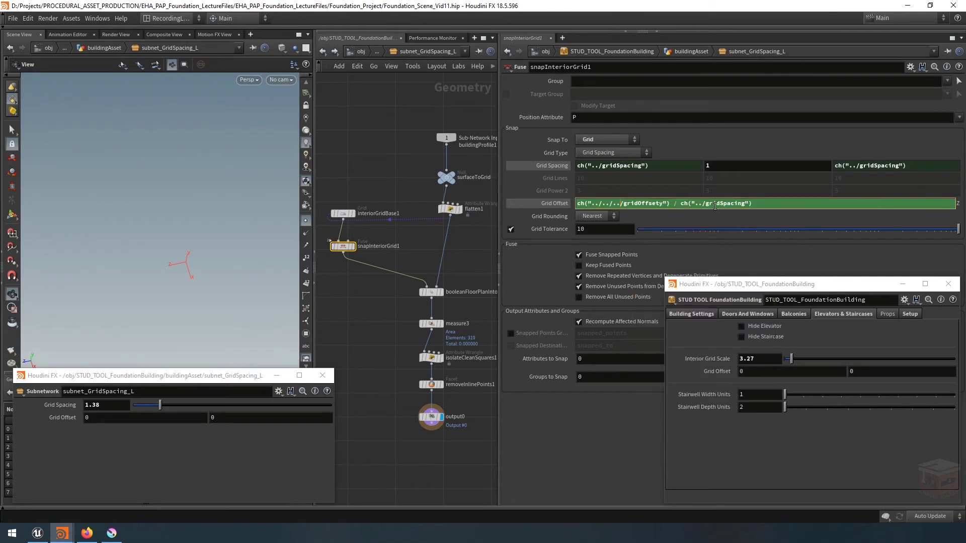
drag(670, 204, 555, 205)
right_click(641, 201)
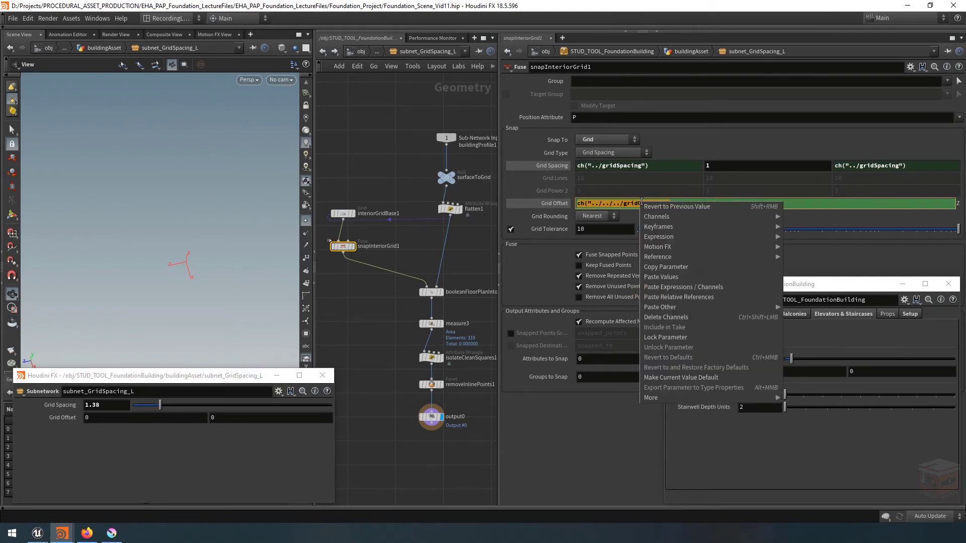
click(707, 298)
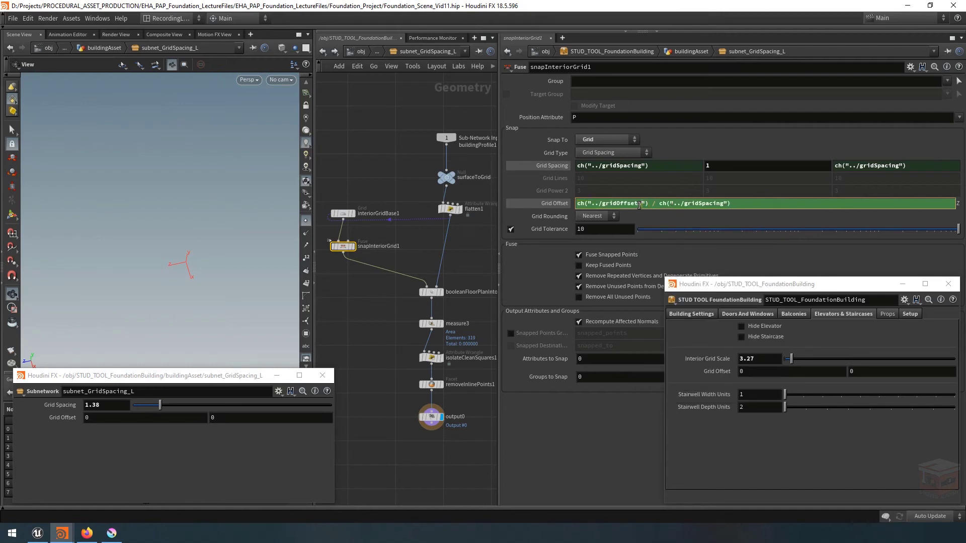
click(860, 145)
click(554, 203)
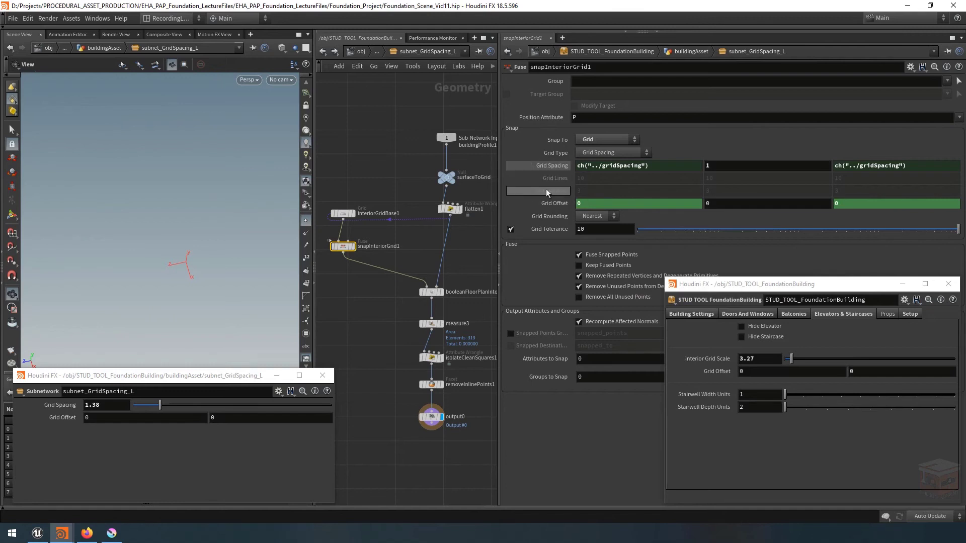
click(563, 166)
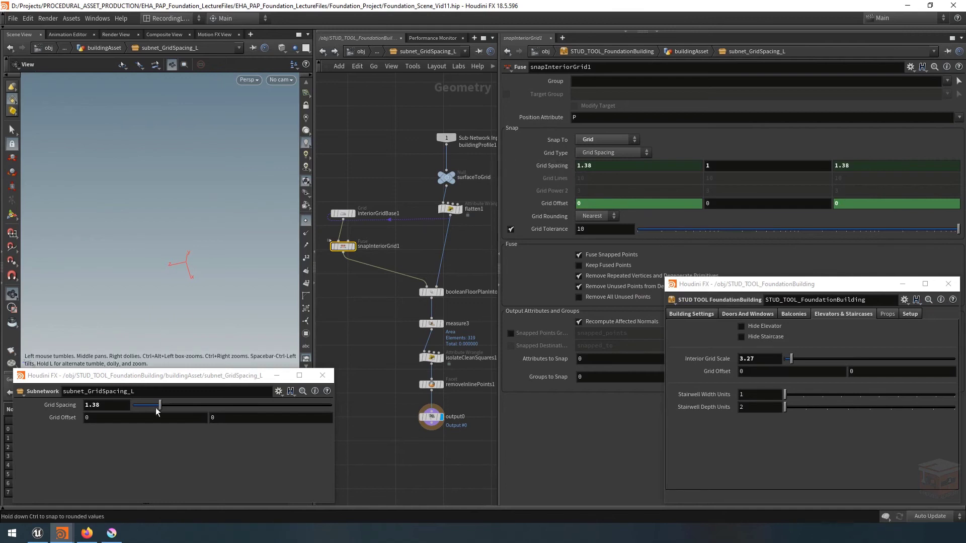
- Try a second Grid Offset value of 0.1 and a larger Grid Spacing on subnet_GridSpacing_L, undoing each change
mouse_move(155, 421)
middle_down()
mouse_move(183, 420)
mouse_move(120, 410)
mouse_move(155, 422)
middle_up()
middle_drag(256, 421, 257, 426)
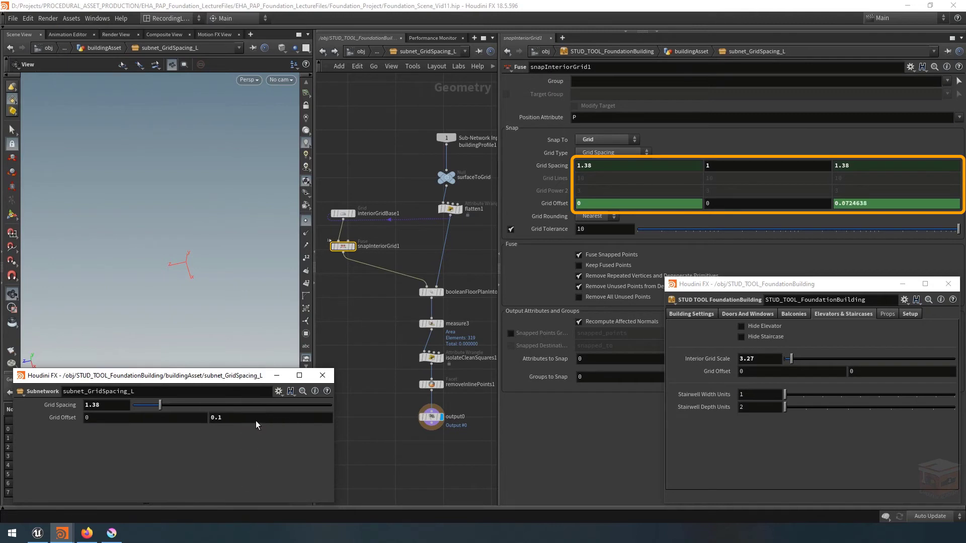
key(ctrl+z)
drag(160, 405, 163, 405)
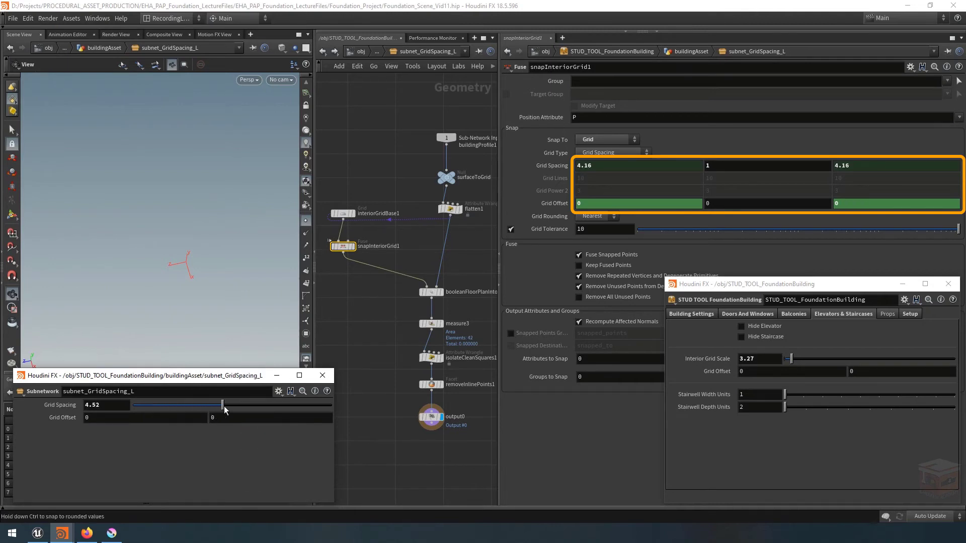
key(ctrl+z)
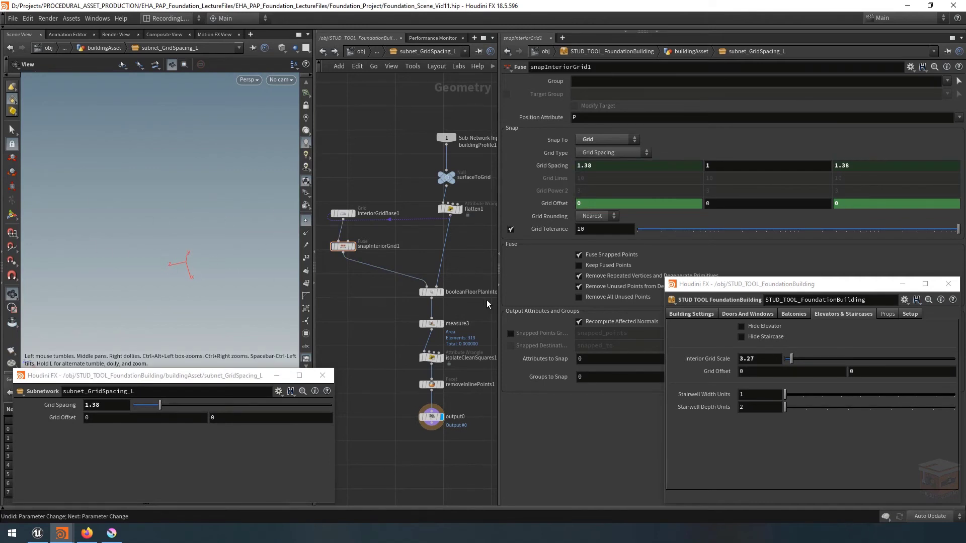
- Display the result of booleanFloorPlanIntoGrid1 and of isolateCleanSquares1, and open the wrangle's parameters
middle_drag(449, 317, 457, 289)
click(444, 255)
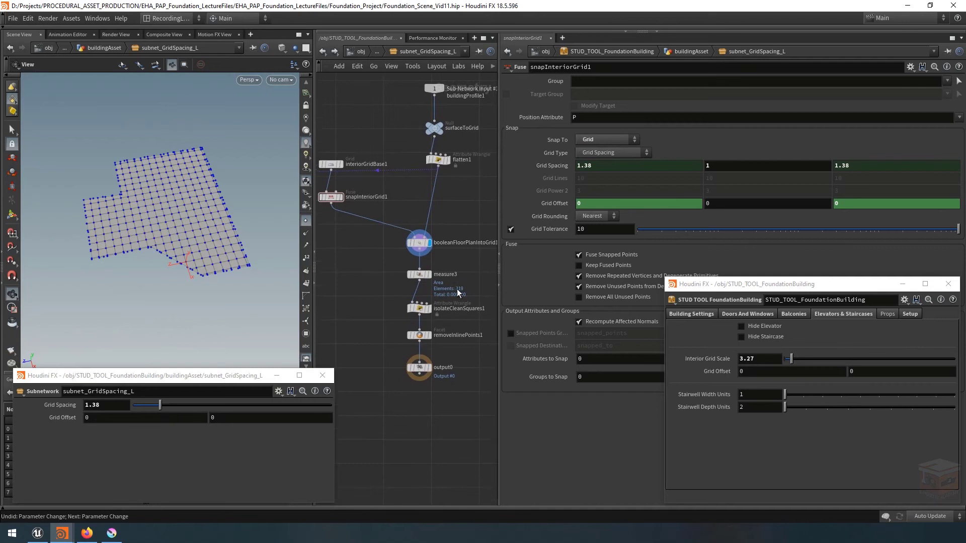
click(432, 315)
click(423, 312)
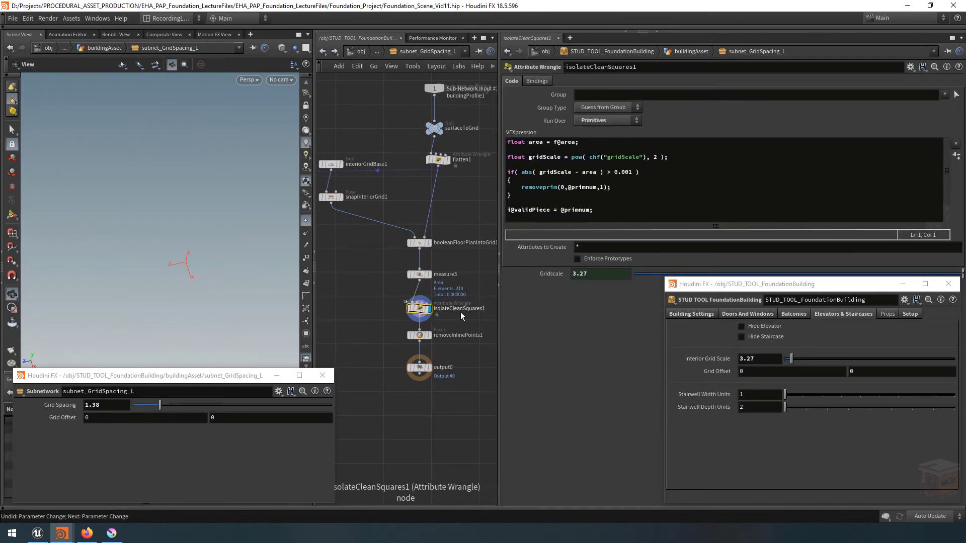
- Relink isolateCleanSquares1's Gridscale to the subnet's own Grid Spacing with the relative reference ch("../gridSpacing")
drag(753, 286, 742, 318)
click(544, 277)
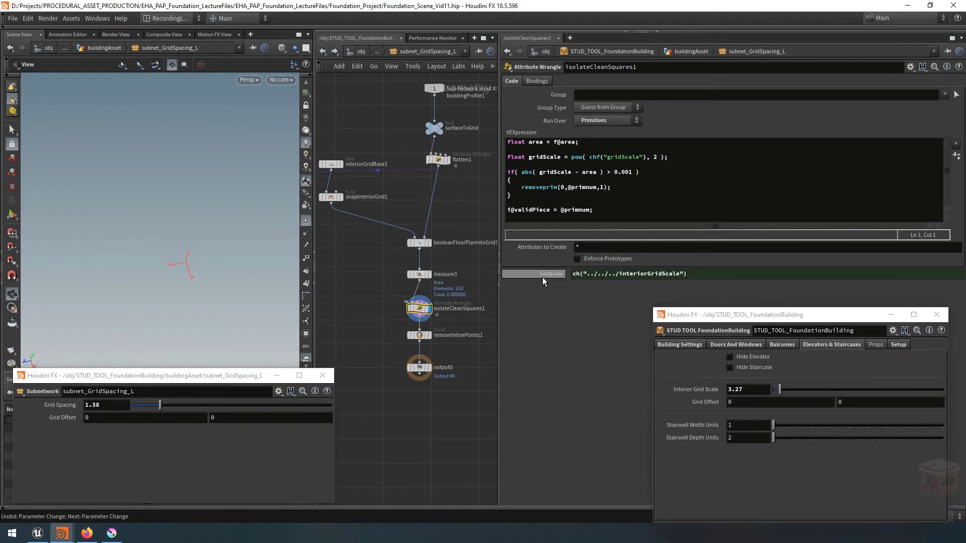
right_click(63, 406)
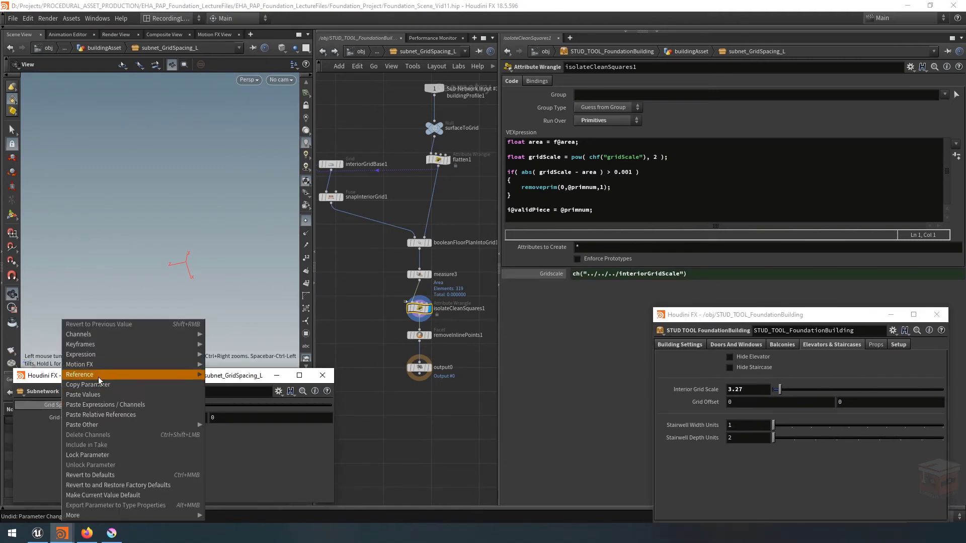
click(90, 384)
right_click(691, 273)
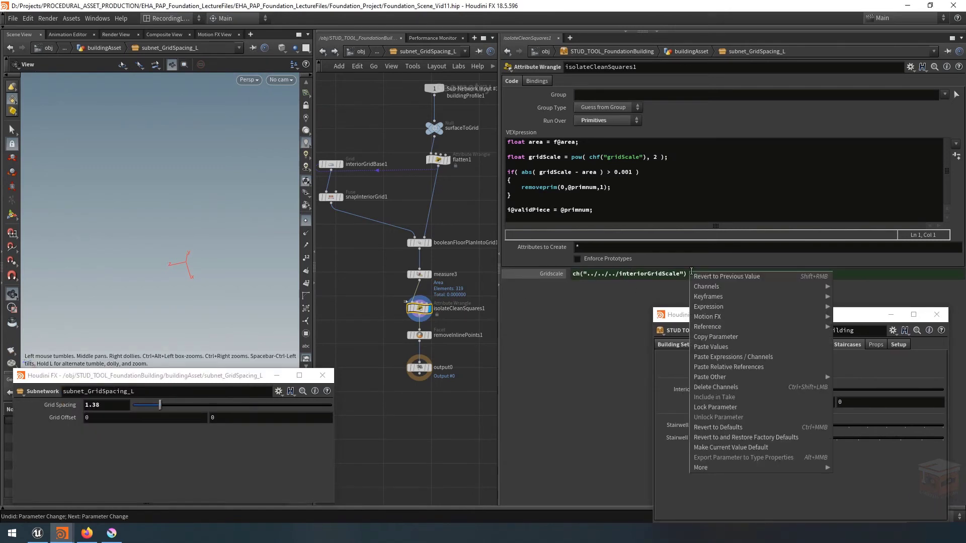
click(764, 367)
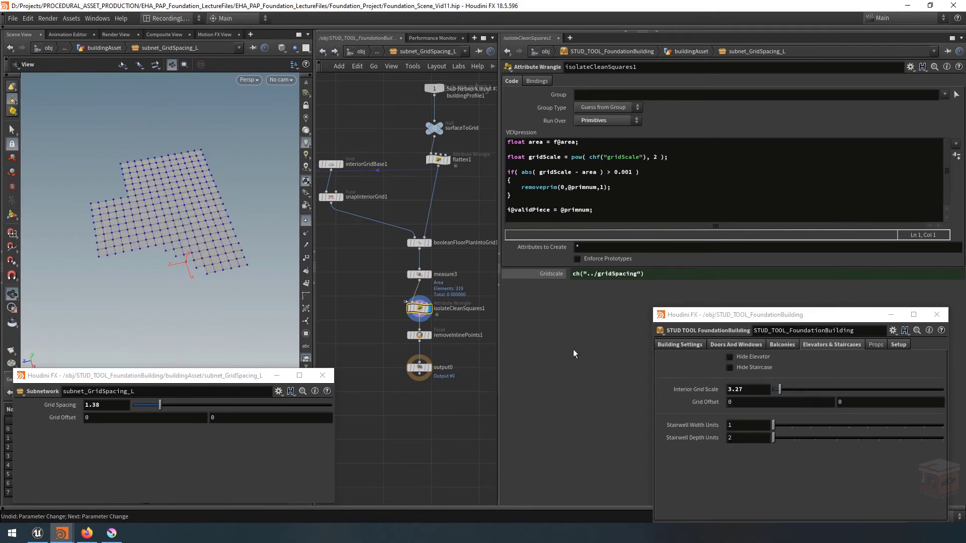
- Display output0, test the subnet's Grid Spacing at 0.79, and inspect interiorGridBase1's parameters and the resulting grid
click(420, 367)
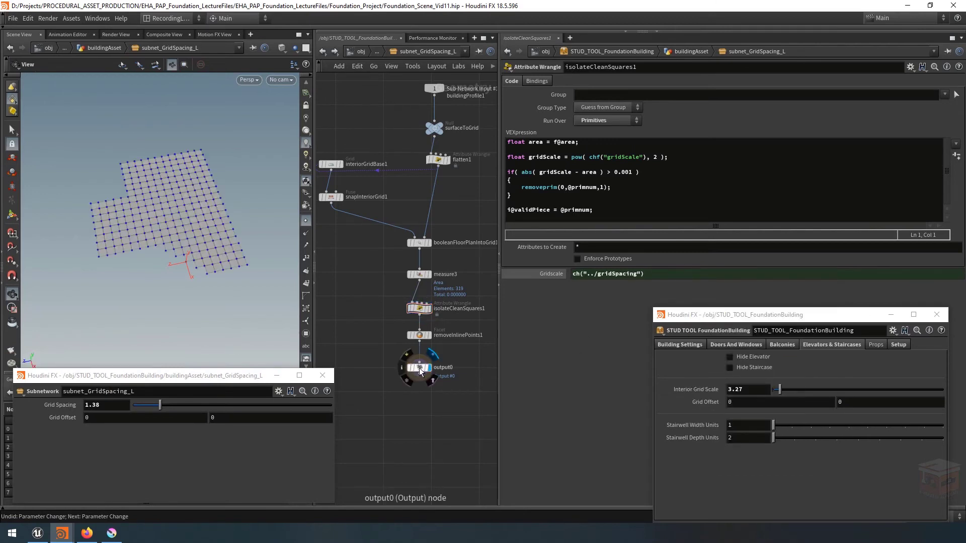
drag(170, 408, 149, 415)
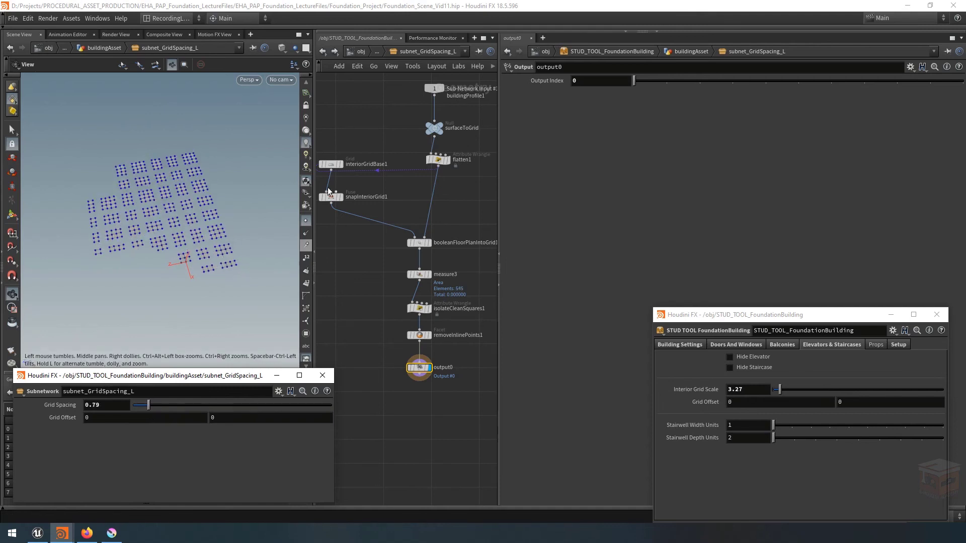
click(331, 164)
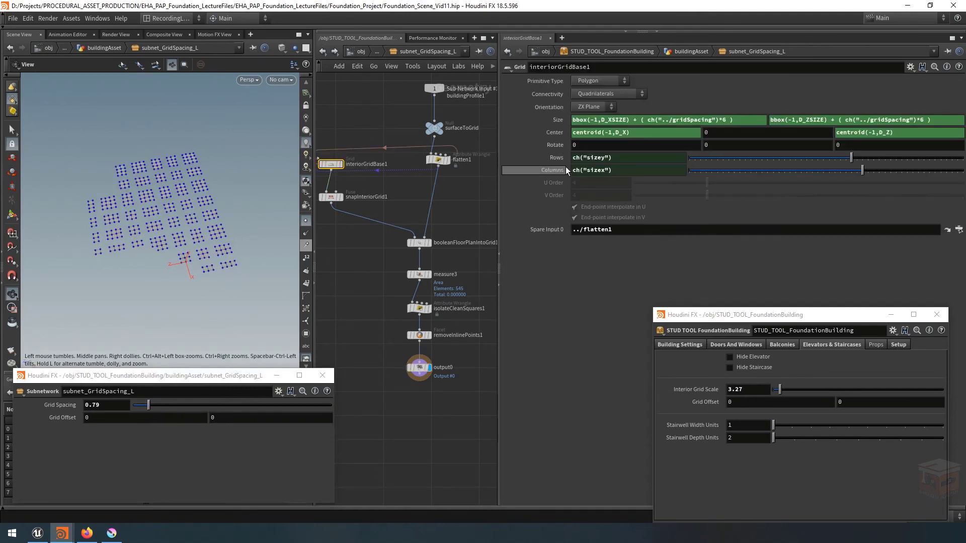
scroll(140, 224, up, 4)
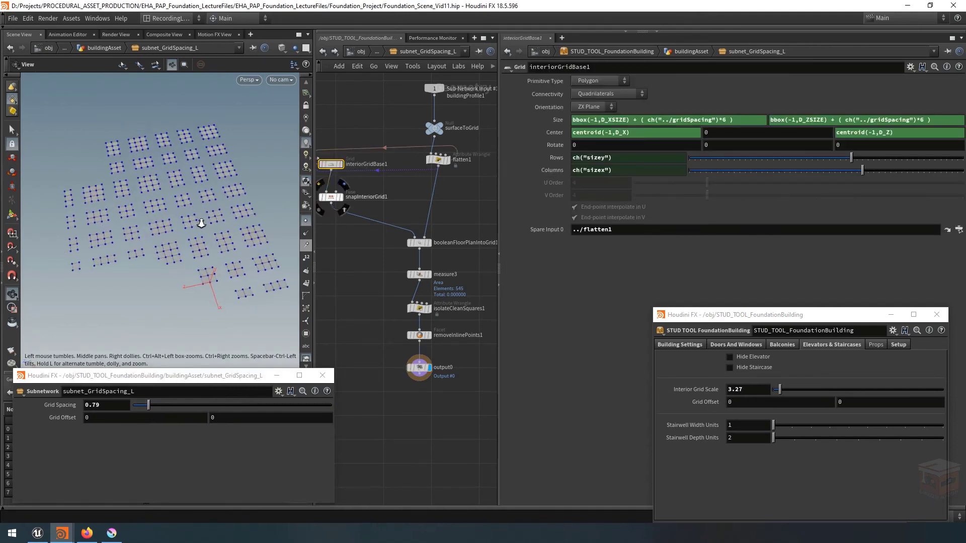
middle_drag(198, 223, 191, 222)
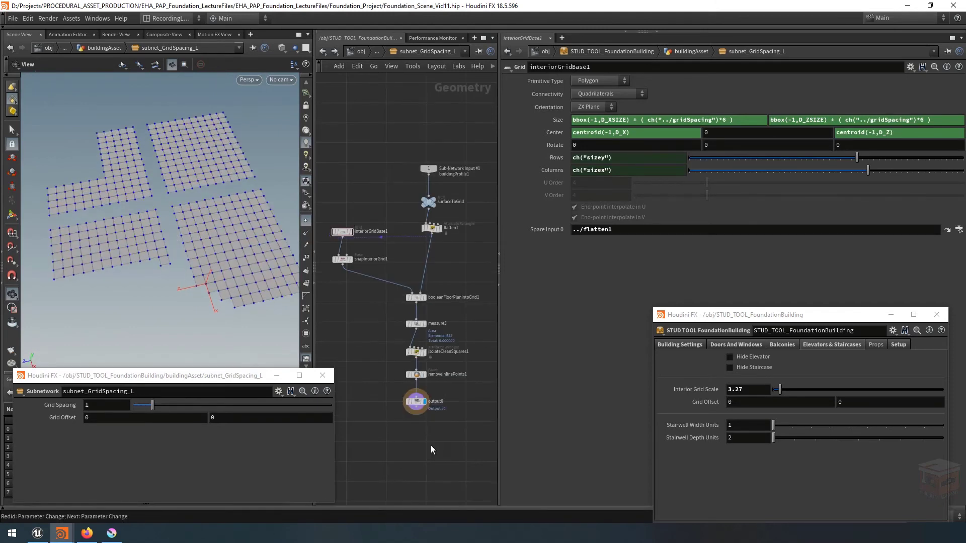
- Set subnet_GridSpacing_L's Grid Spacing to 3
click(93, 406)
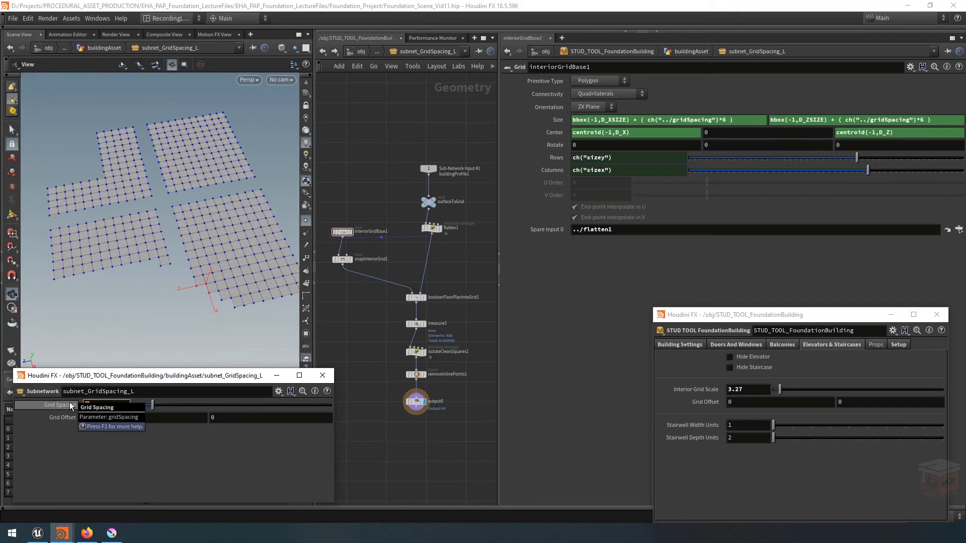
text(3)
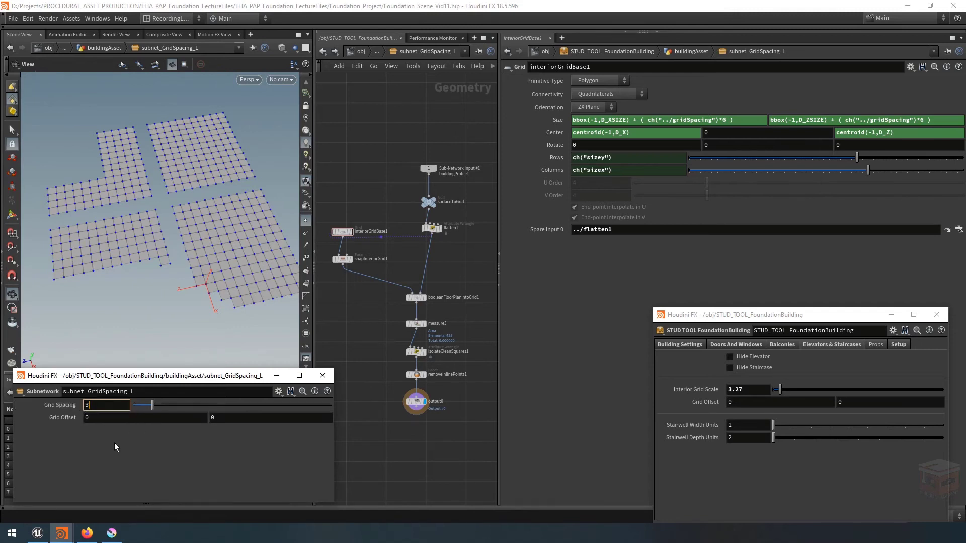
key(Return)
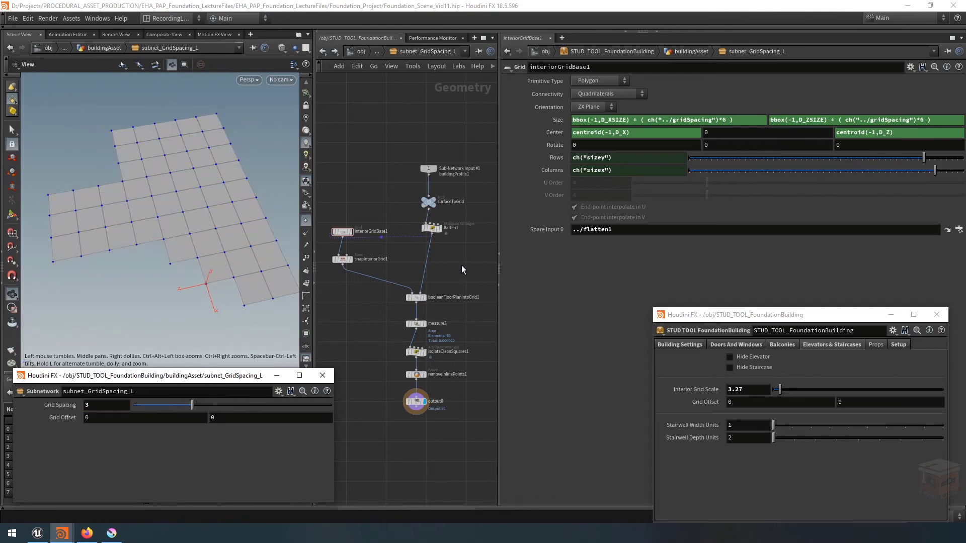
- Return to the parent buildingAsset network and widen the network editor
click(380, 50)
click(423, 67)
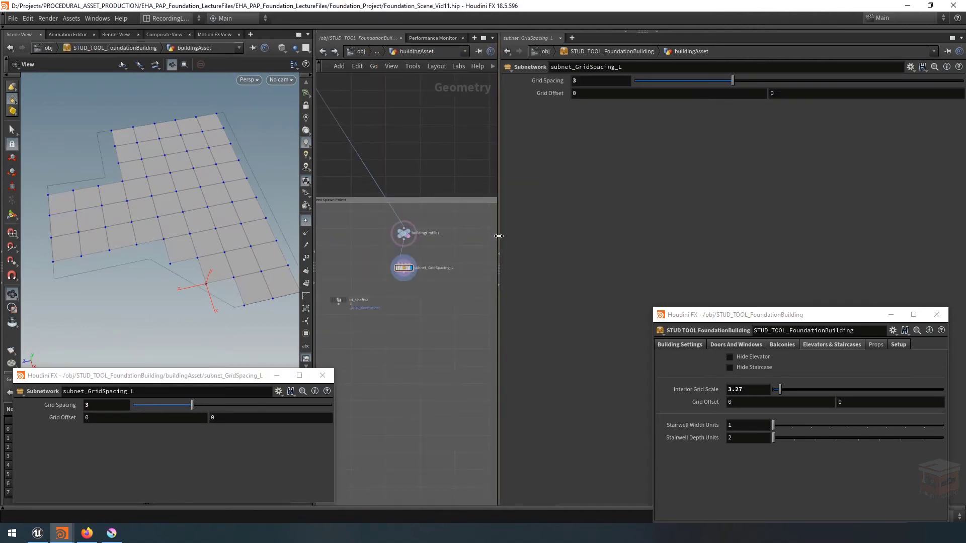
drag(499, 236, 621, 247)
- Move subnet_GridSpacing_L further below buildingProfile1 inside the Vent Spawn Points network box
scroll(476, 280, up, 3)
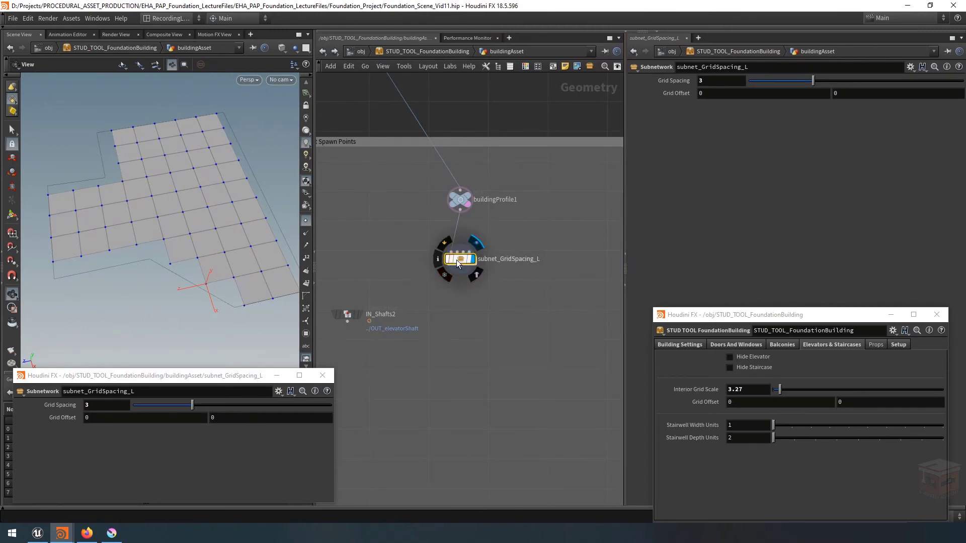
drag(457, 260, 459, 277)
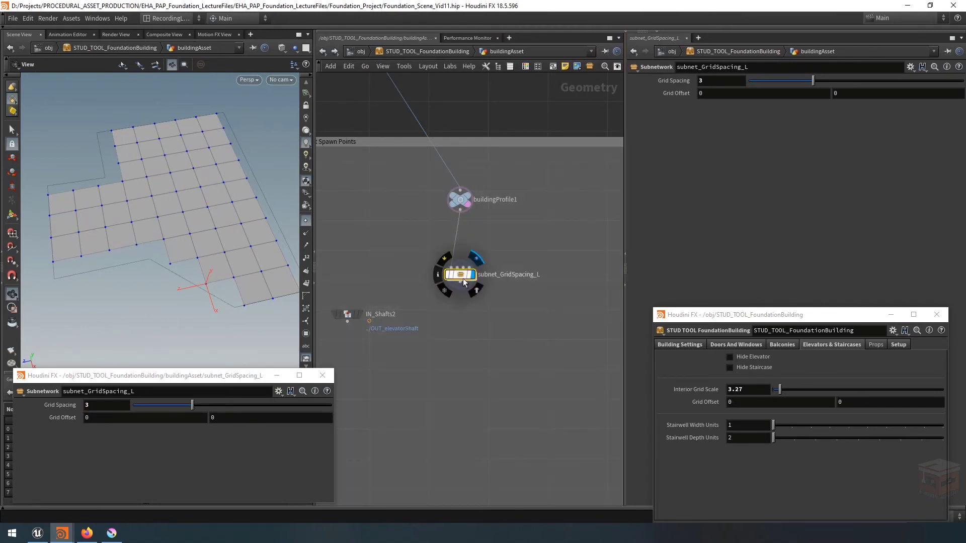
scroll(461, 279, down, 6)
scroll(360, 280, up, 4)
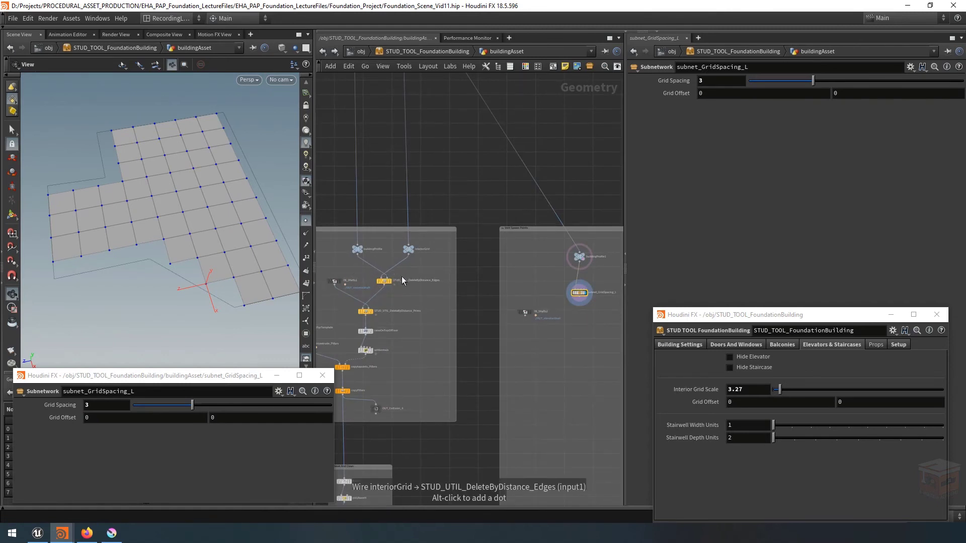
middle_drag(564, 351, 477, 309)
scroll(478, 309, up, 2)
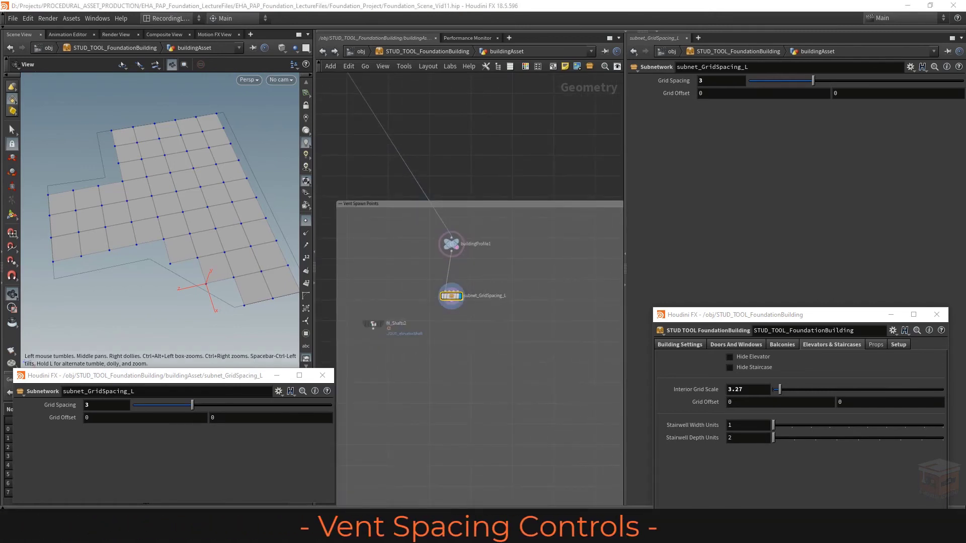
scroll(461, 302, up, 2)
drag(443, 291, 445, 313)
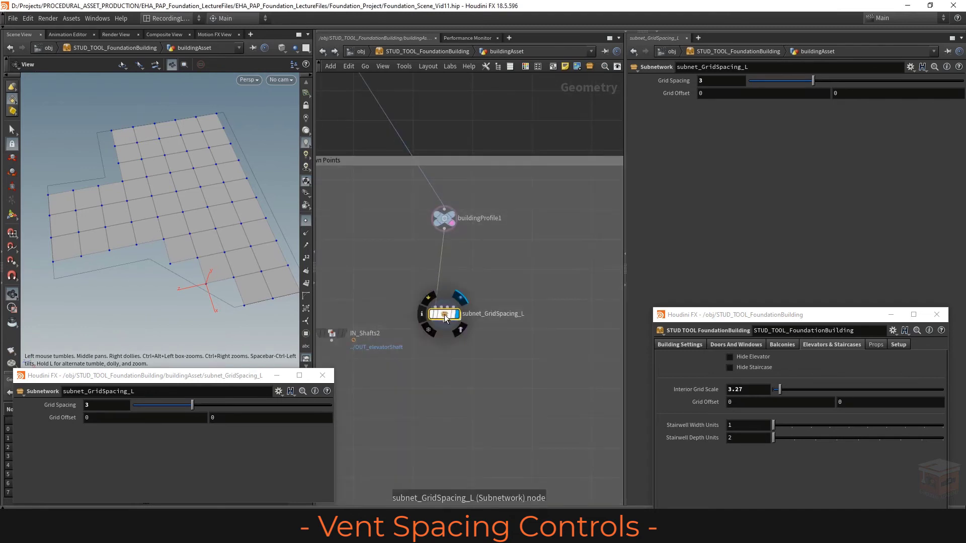
- Copy the STUD_UTIL_DeleteByDistance_Edges and STUD_UTIL_DeleteByDistance_Prims nodes into the Vent Spawn Points network box
scroll(455, 334, down, 5)
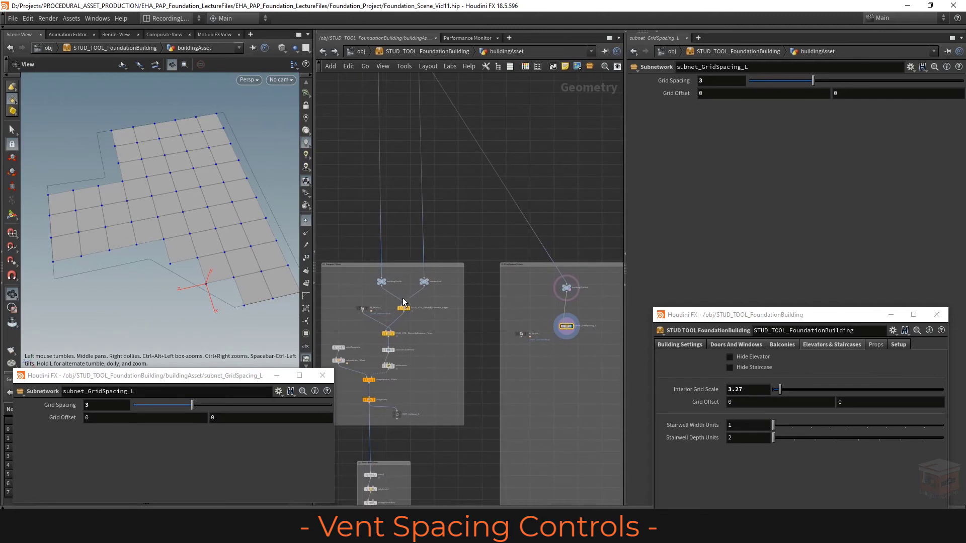
scroll(398, 317, up, 3)
drag(454, 292, 363, 365)
scroll(442, 358, down, 3)
middle_drag(516, 380, 347, 376)
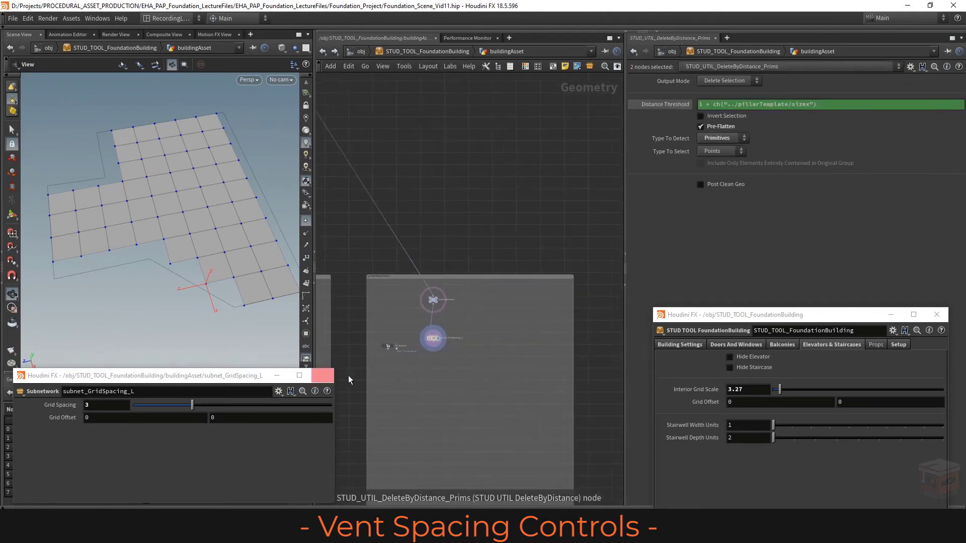
scroll(449, 372, up, 3)
key(ctrl+v)
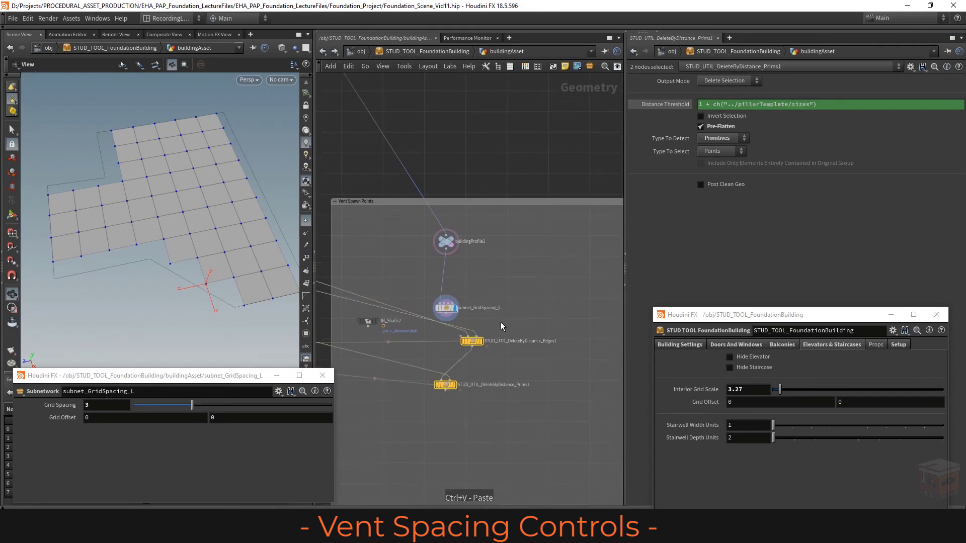
- Cut the input wires that link the two pasted DeleteByDistance nodes to the original network, keeping the wire between them
key(y)
mouse_move(488, 323)
mouse_down()
mouse_move(452, 333)
mouse_move(419, 379)
mouse_up()
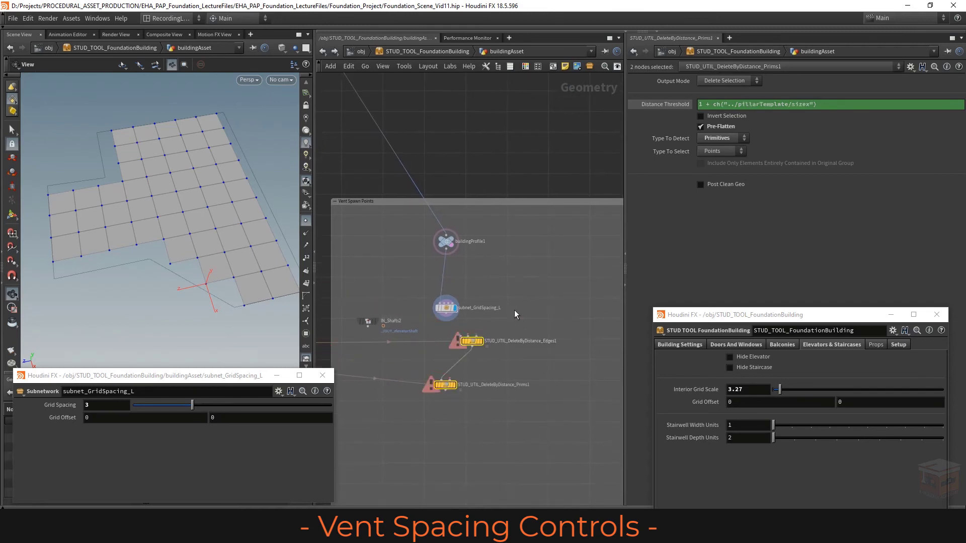
click(514, 311)
- Move buildingProfile1 sideways to the right of subnet_GridSpacing_L, above the pasted DeleteByDistance nodes
scroll(468, 325, up, 3)
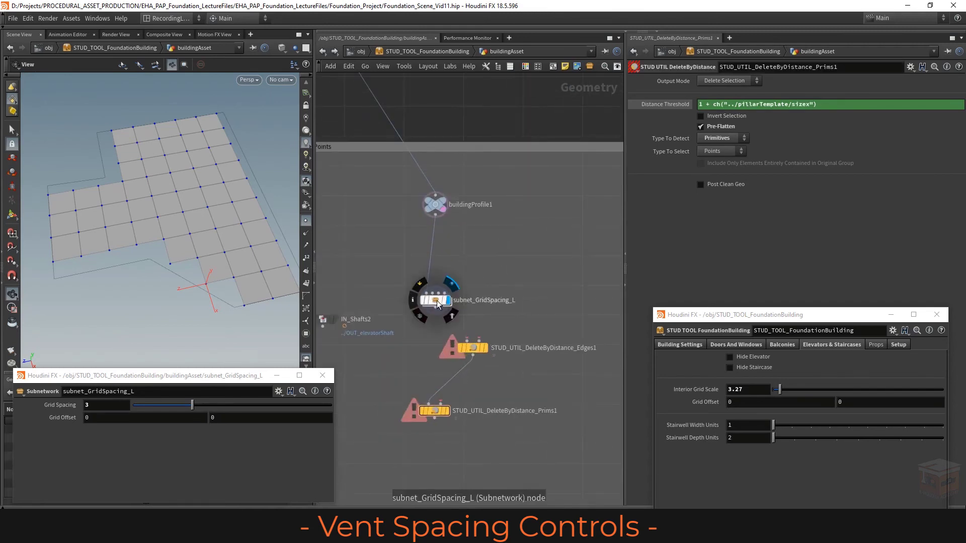
drag(436, 204, 524, 195)
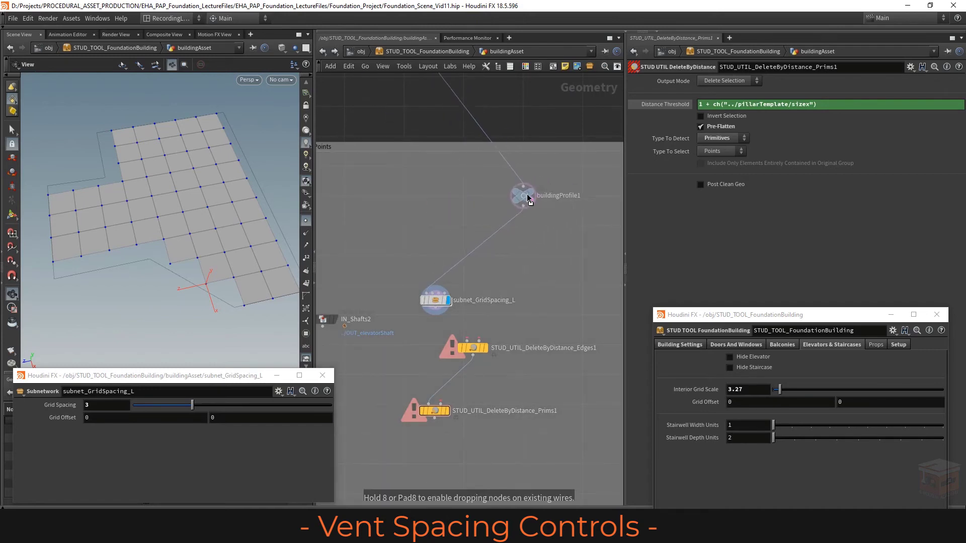
middle_drag(545, 207, 550, 197)
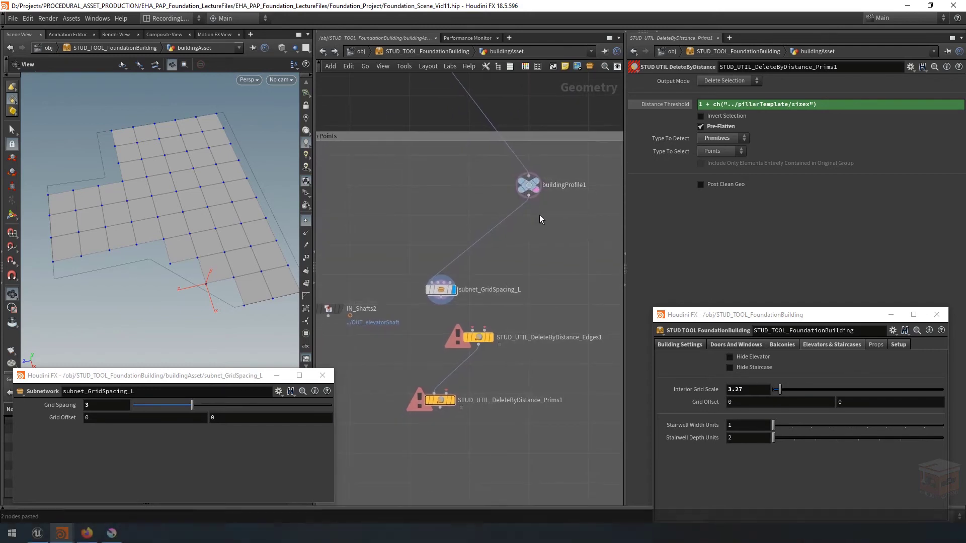
- Wire subnet_GridSpacing_L into the first input of STUD_UTIL_DeleteByDistance_Edges1 and buildingProfile1 through a dot into its second, and display that node
drag(450, 288, 439, 270)
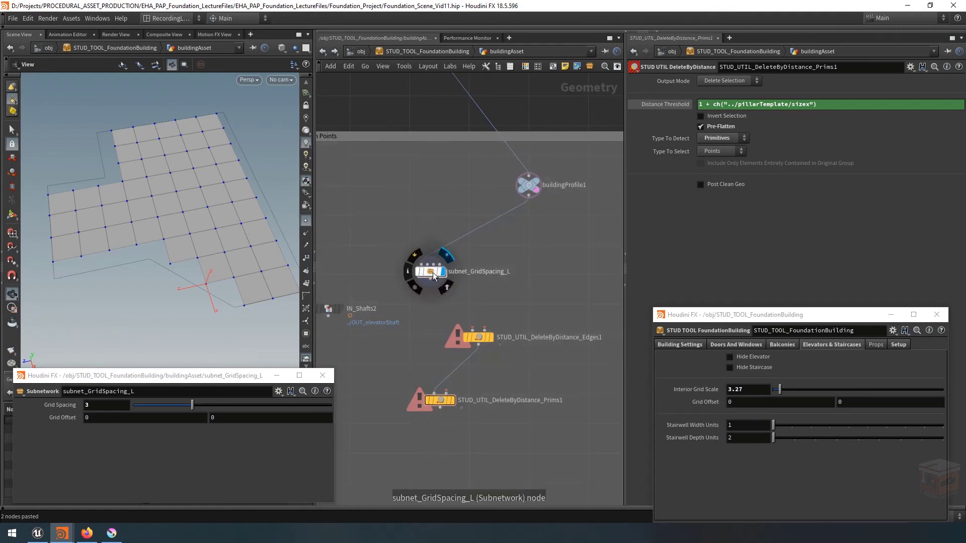
alt+click(470, 233)
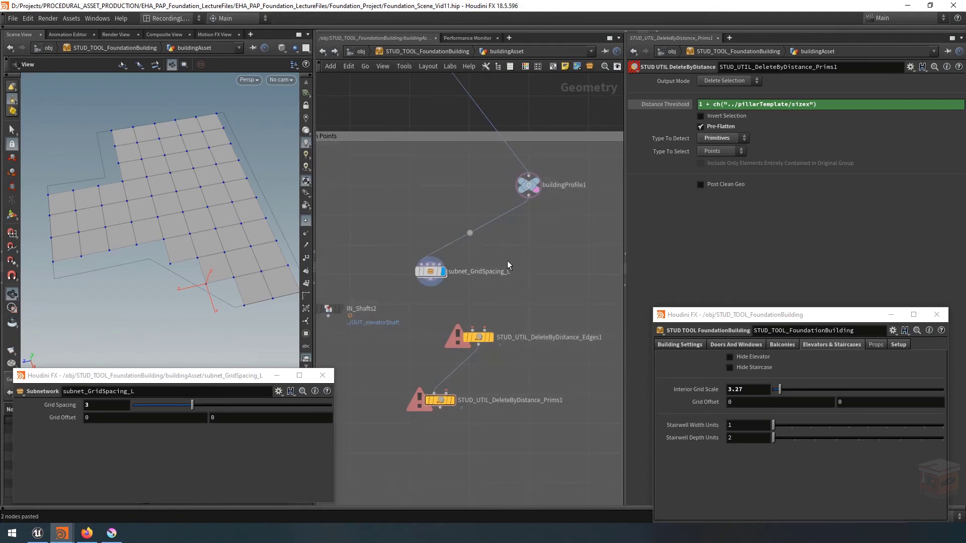
drag(438, 286, 470, 235)
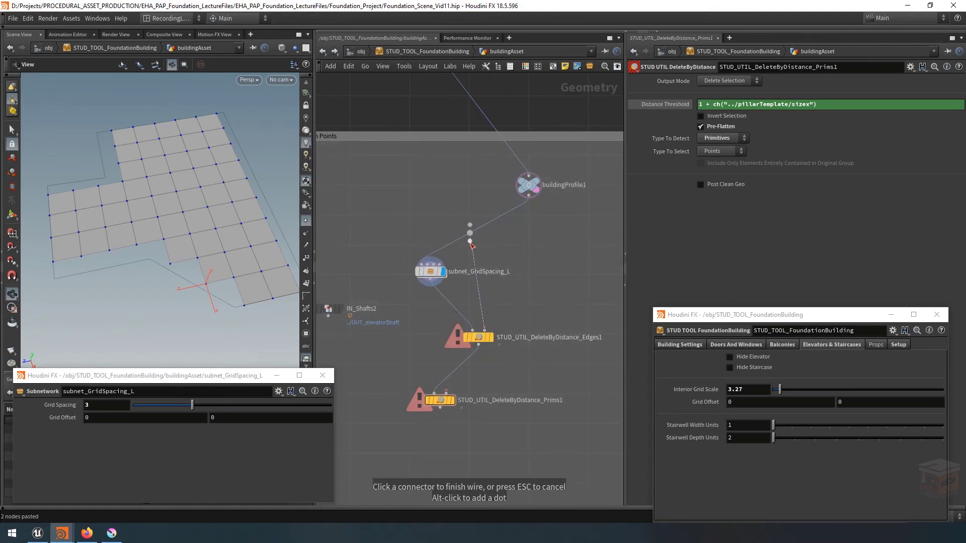
drag(473, 335, 463, 313)
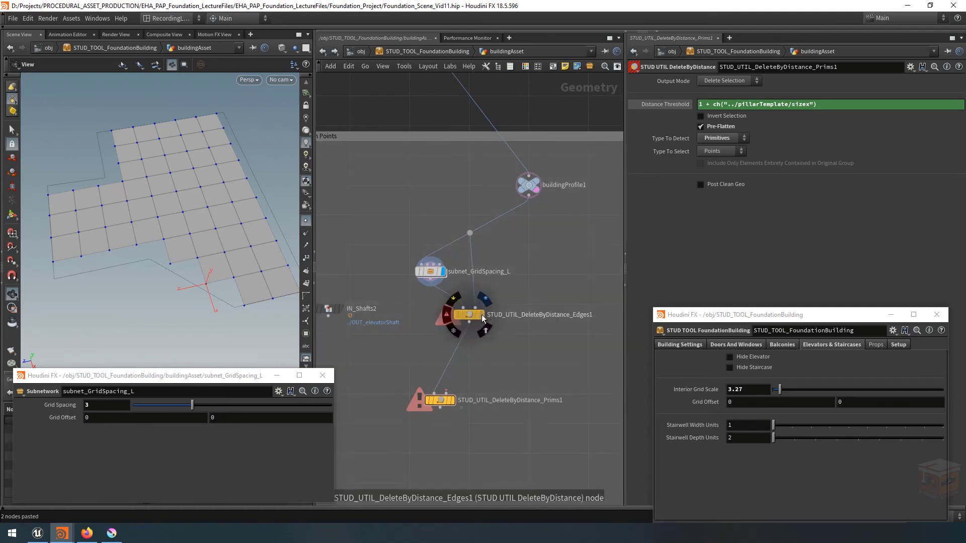
click(483, 317)
click(469, 317)
right_drag(155, 210, 122, 209)
middle_drag(191, 212, 187, 220)
- Move STUD_UTIL_DeleteByDistance_Prims1 directly below the Edges1 node, wire IN_Shafts2 into its second input and display it
drag(439, 401, 469, 369)
click(476, 355)
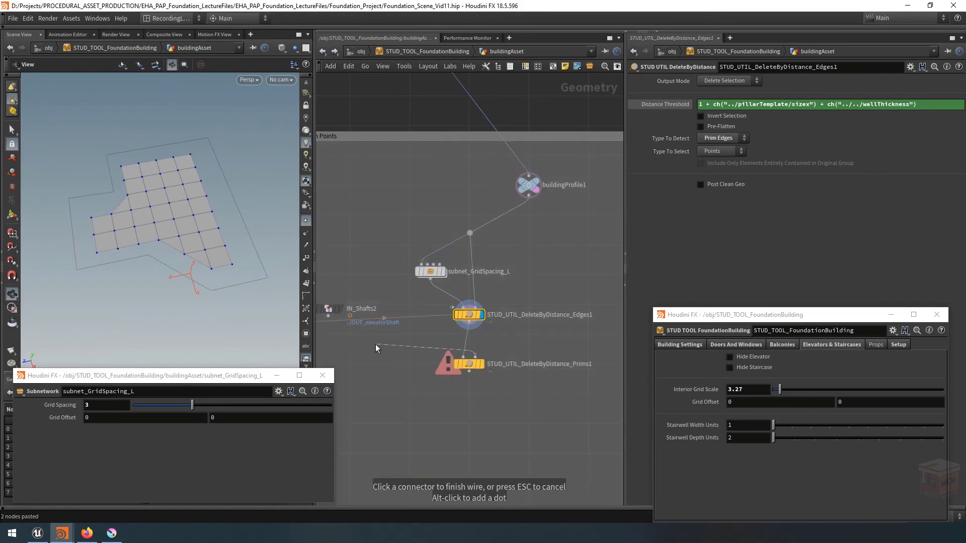
click(343, 331)
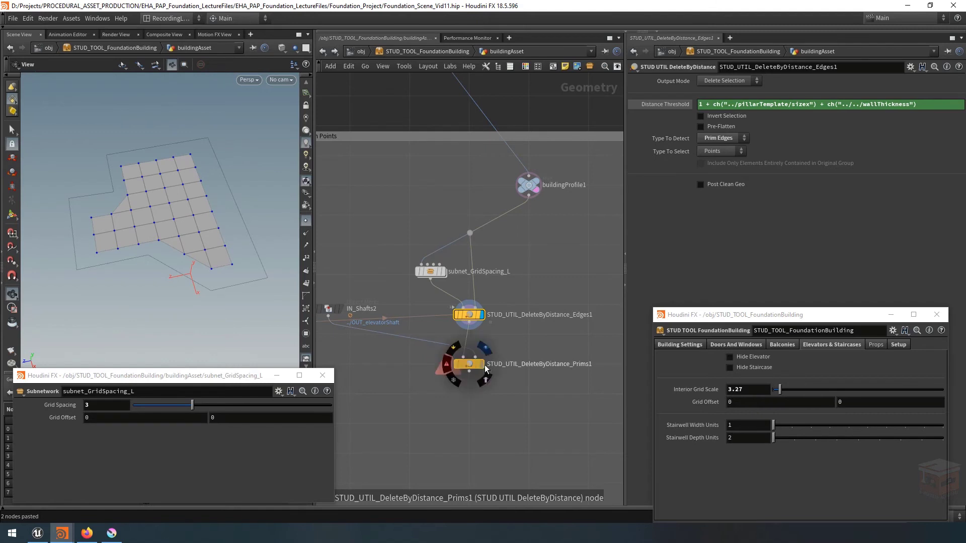
click(483, 364)
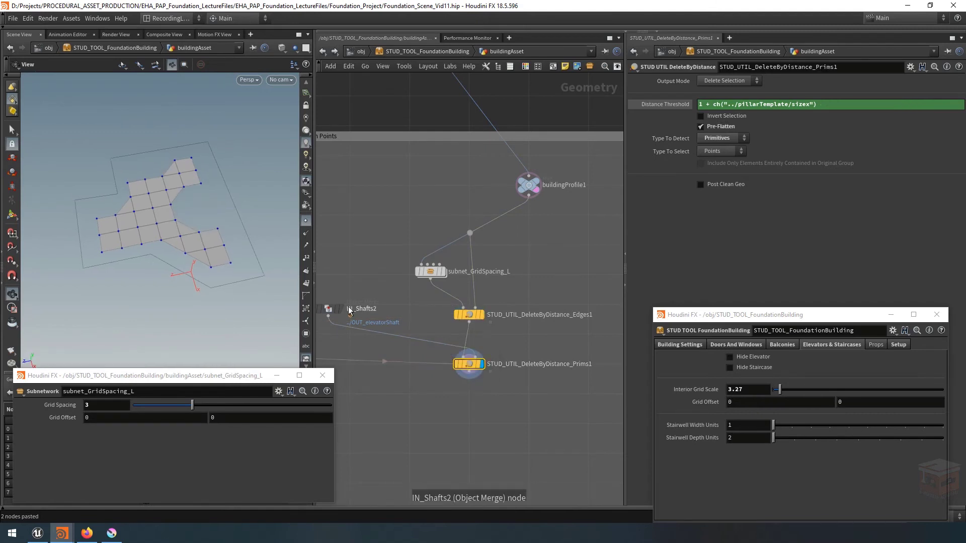
mouse_move(182, 217)
mouse_down()
mouse_move(191, 228)
mouse_move(184, 221)
mouse_up()
- Set the Grid Spacing of subnet_GridSpacing_L to 3.29 and undo the trial change made after it
click(430, 272)
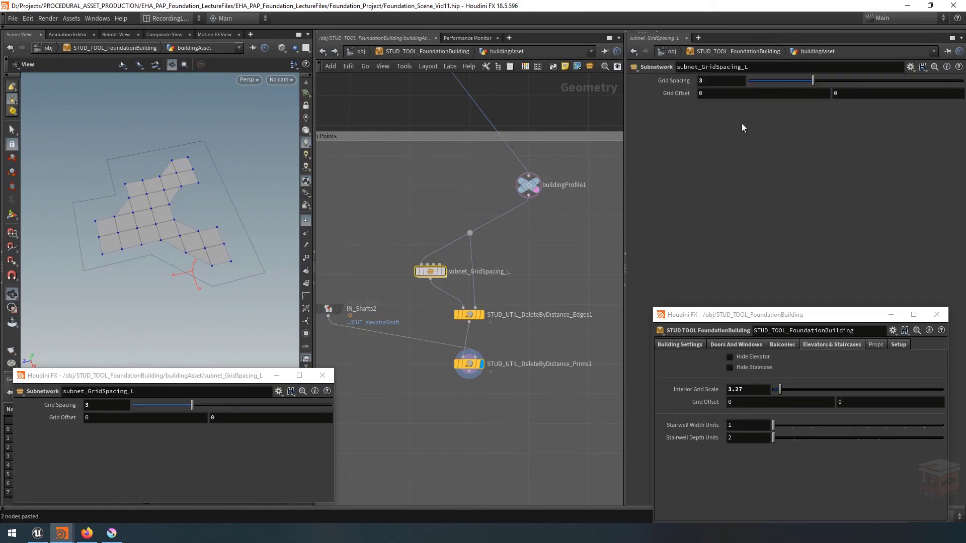
mouse_move(813, 81)
mouse_down()
mouse_move(796, 80)
mouse_move(843, 81)
mouse_move(811, 85)
mouse_move(819, 84)
mouse_up()
mouse_move(738, 96)
middle_down()
mouse_move(907, 100)
mouse_move(727, 102)
mouse_move(739, 98)
middle_up()
key(ctrl+z)
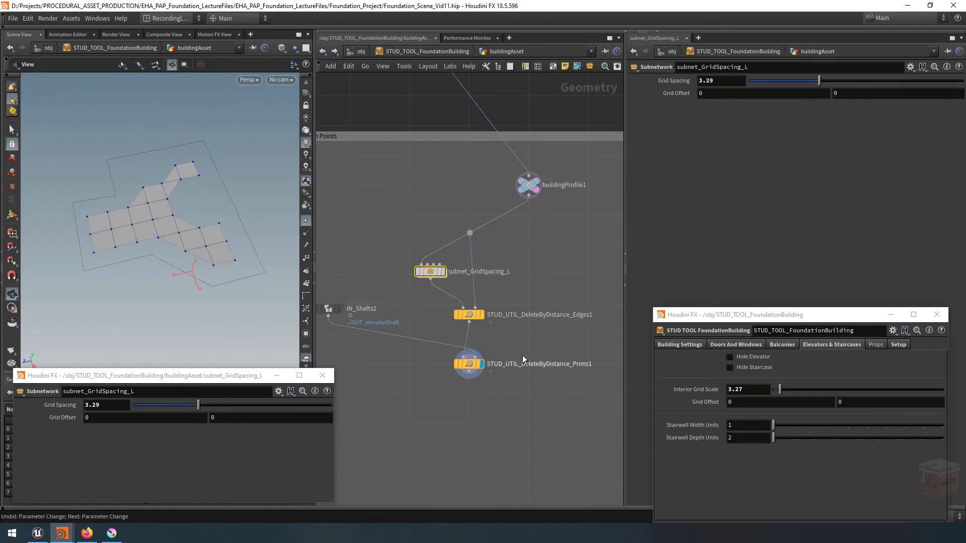
- Inspect the parameters of STUD_UTIL_DeleteByDistance_Edges1 and the Props parameters of STUD_TOOL_FoundationBuilding
middle_drag(543, 317, 539, 302)
click(472, 303)
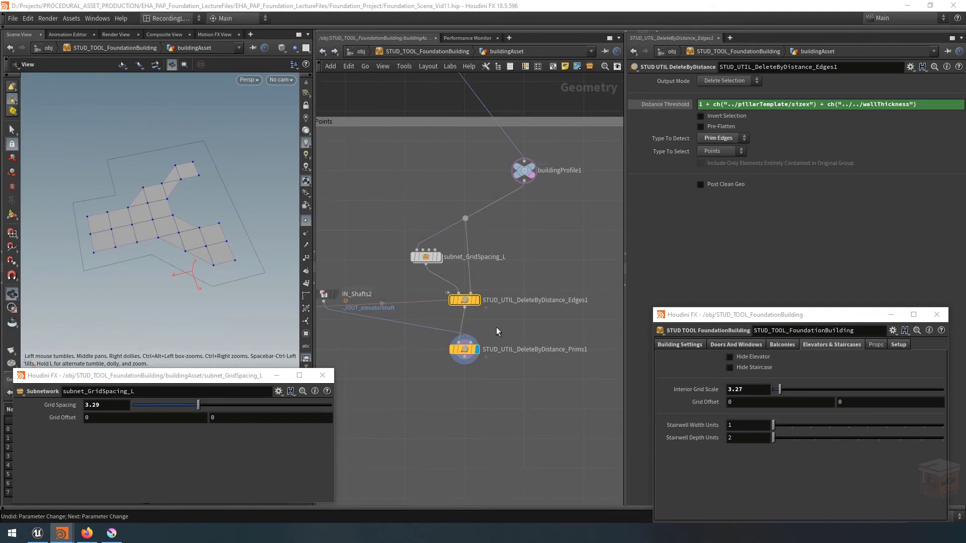
click(885, 343)
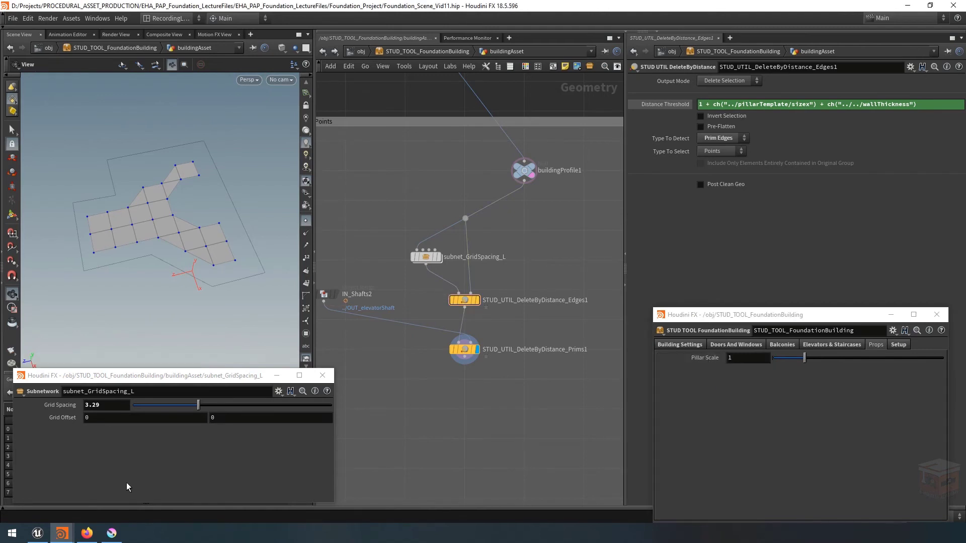
- Add a Null node in the empty area of the Vent Spawn Points box, above and left of subnet_GridSpacing_L
scroll(397, 426, down, 3)
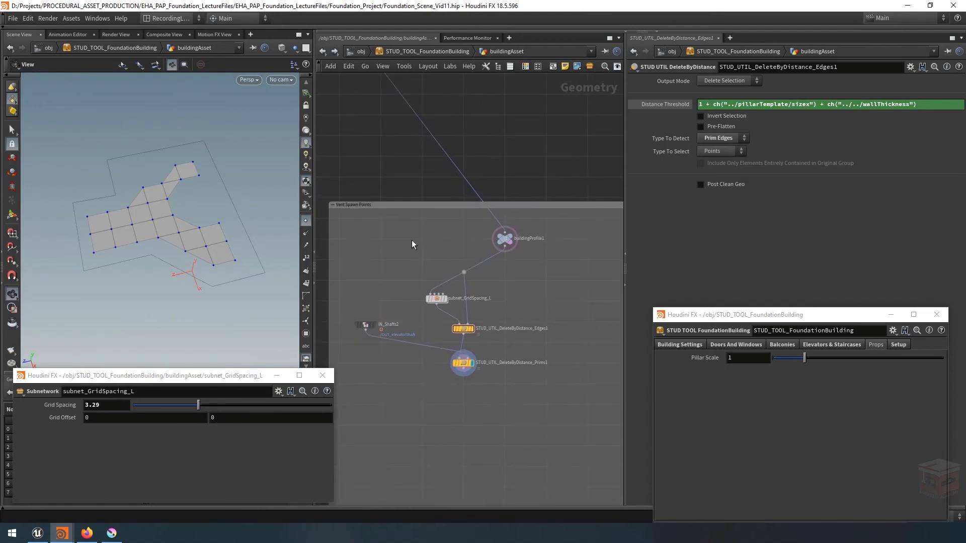
middle_drag(414, 246, 419, 257)
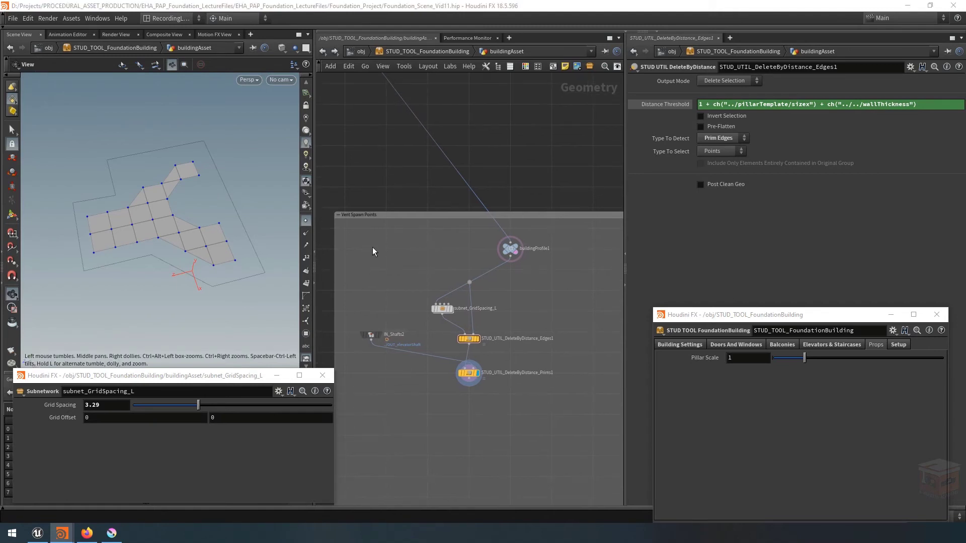
scroll(420, 250, up, 3)
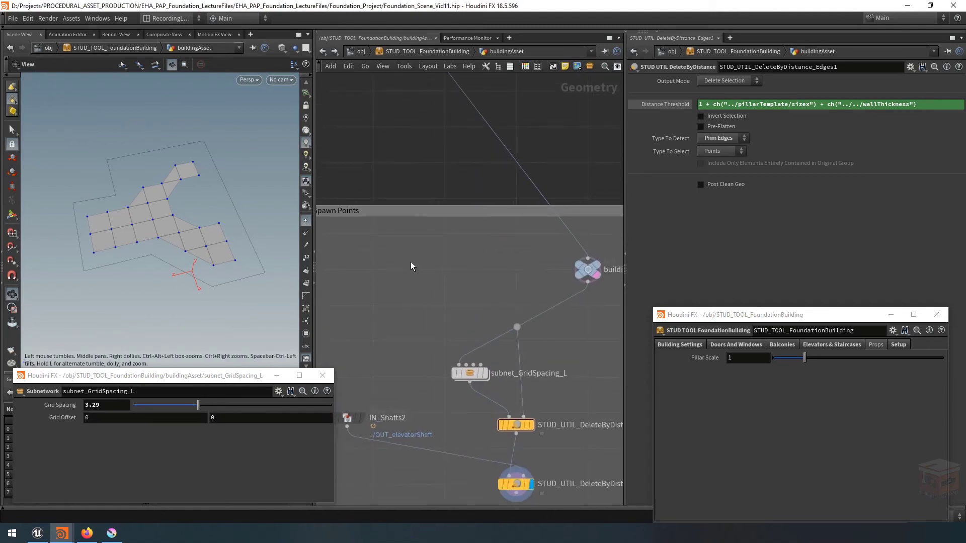
key(Tab)
text(null)
key(Return)
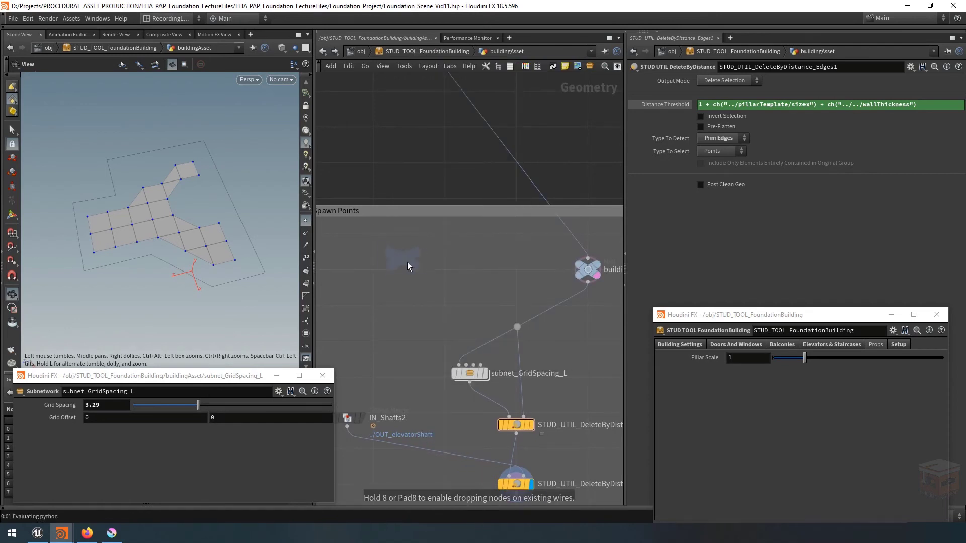
click(406, 261)
- Rename the new null as ventSpacing and shift it slightly closer to subnet_GridSpacing_L
scroll(424, 259, up, 2)
double_click(438, 260)
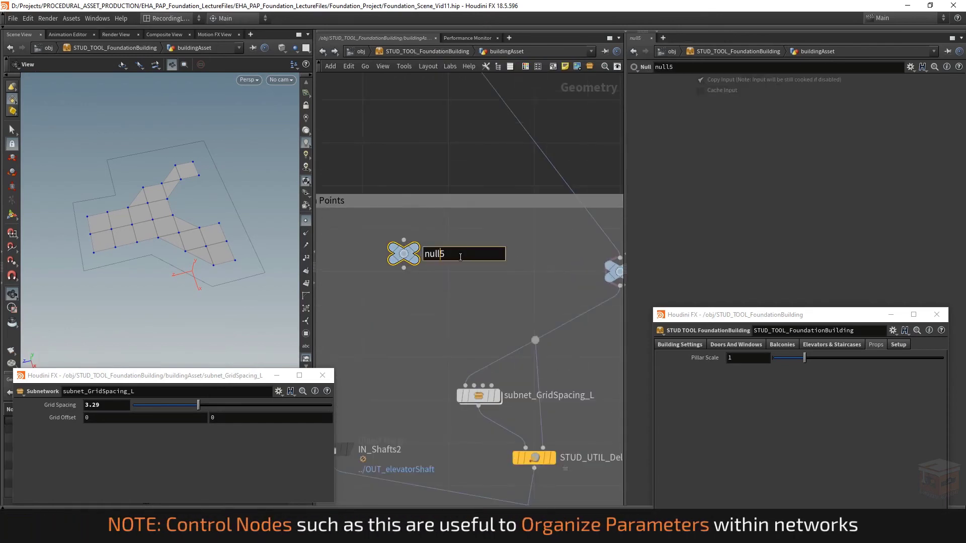
drag(460, 257, 388, 245)
text(ventSpacing)
key(Return)
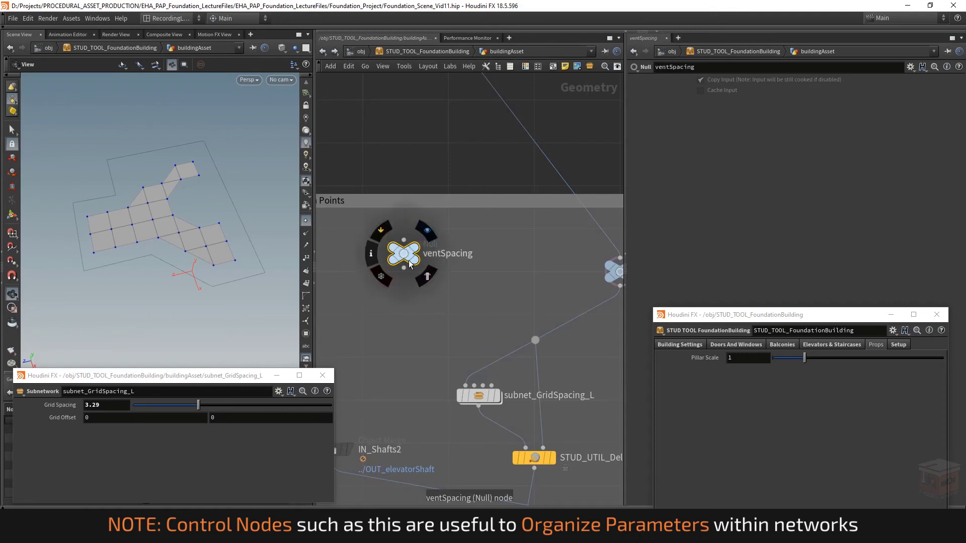
drag(401, 251, 420, 270)
- Color the ventSpacing null blue and close the floating subnet_GridSpacing_L parameter window
click(525, 66)
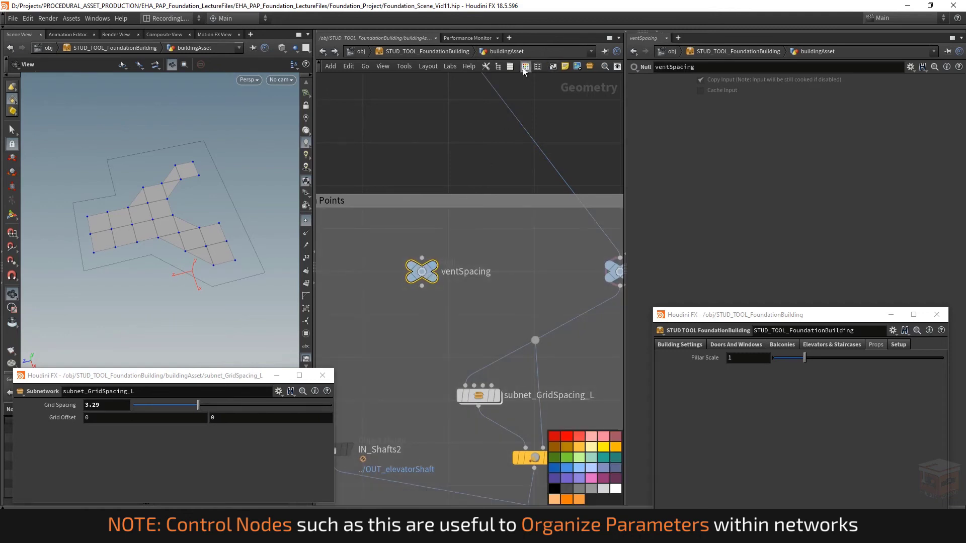
click(555, 468)
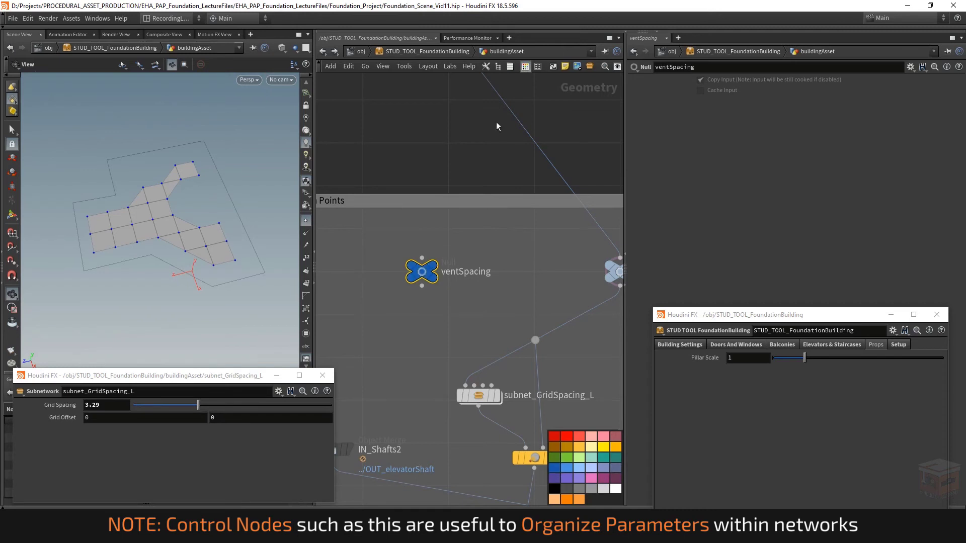
click(526, 67)
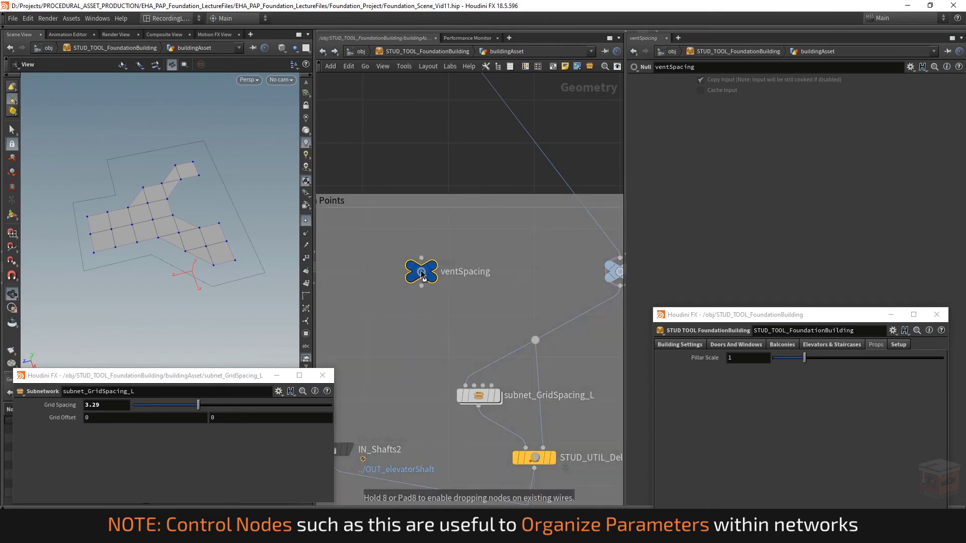
mouse_move(430, 271)
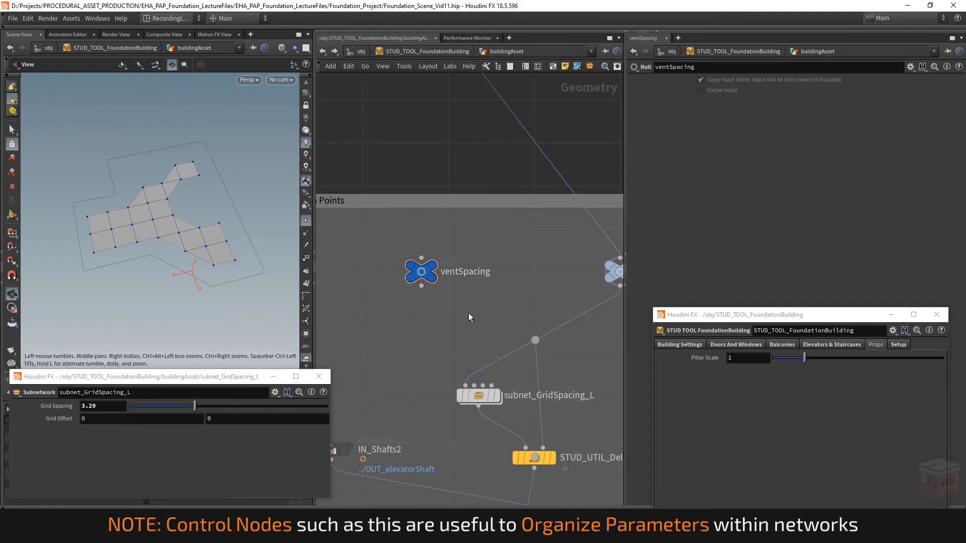
click(319, 377)
- Make the Copy Input and Cache Input parameters invisible in the parameter interface of ventSpacing and apply the change
right_click(421, 275)
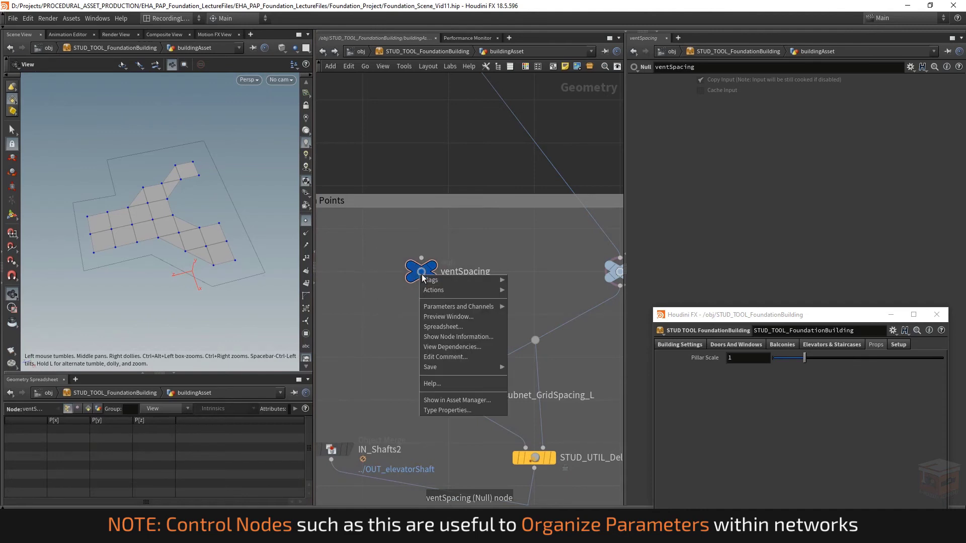
mouse_move(477, 309)
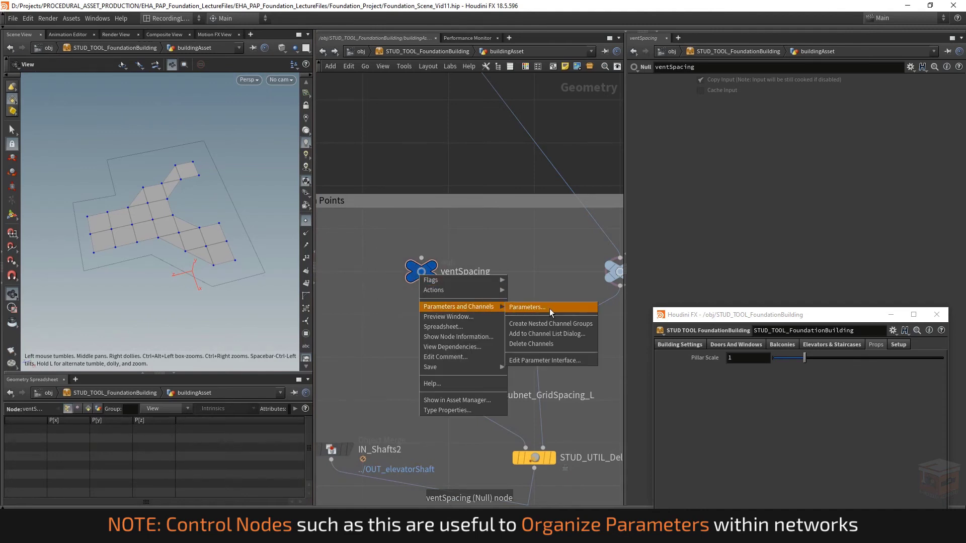
click(543, 361)
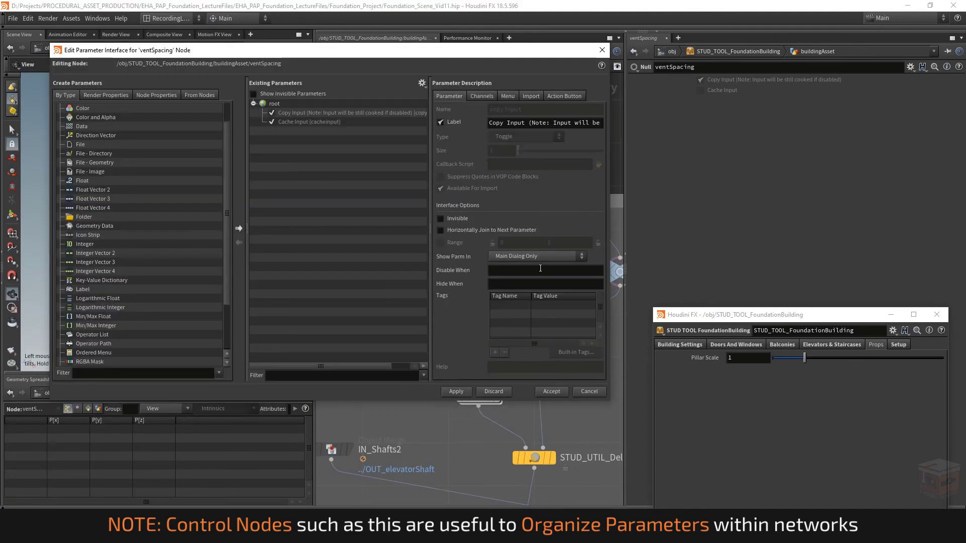
drag(445, 111, 451, 106)
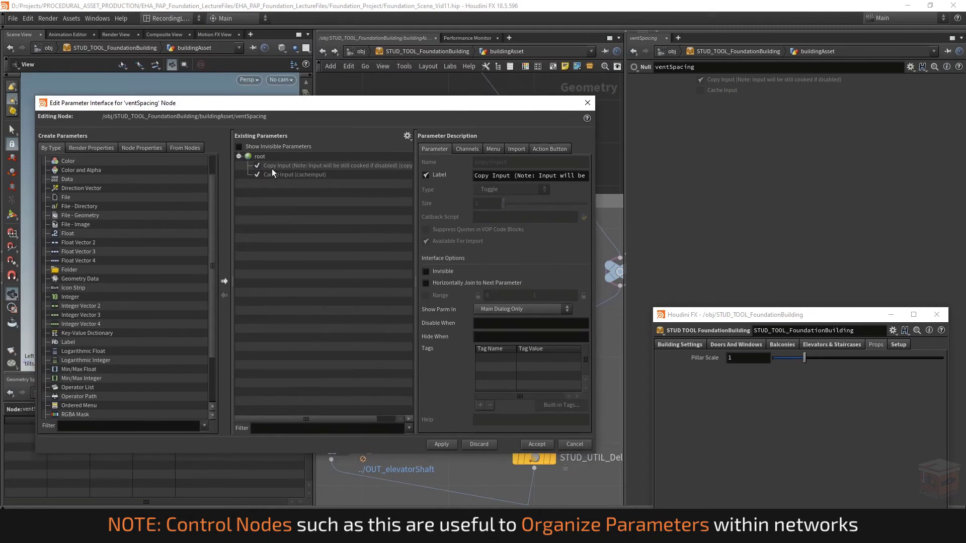
drag(271, 165, 273, 174)
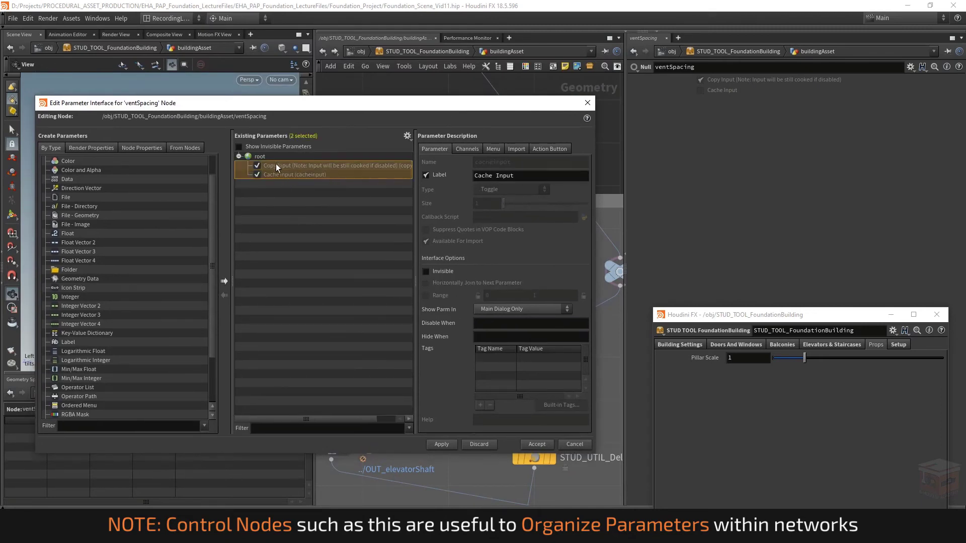
click(439, 273)
click(441, 446)
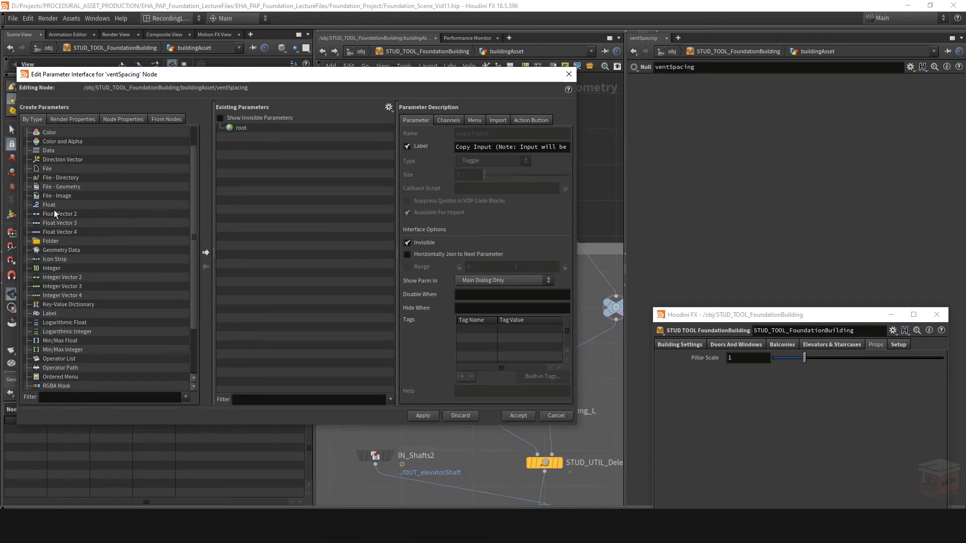
- Add two Float parameters to ventSpacing and give the first the name ventSize_S and the label Vent Size S
drag(49, 204, 287, 178)
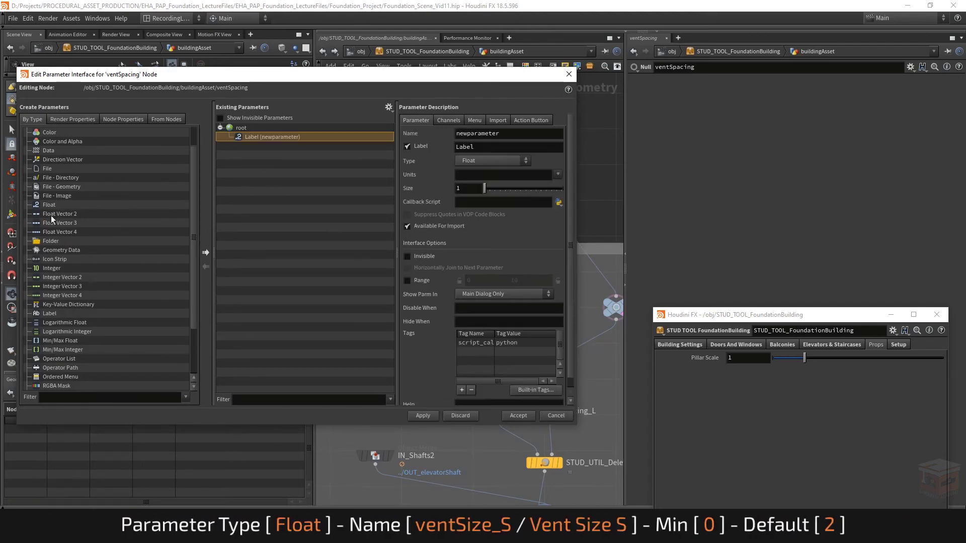
drag(51, 204, 288, 180)
click(280, 137)
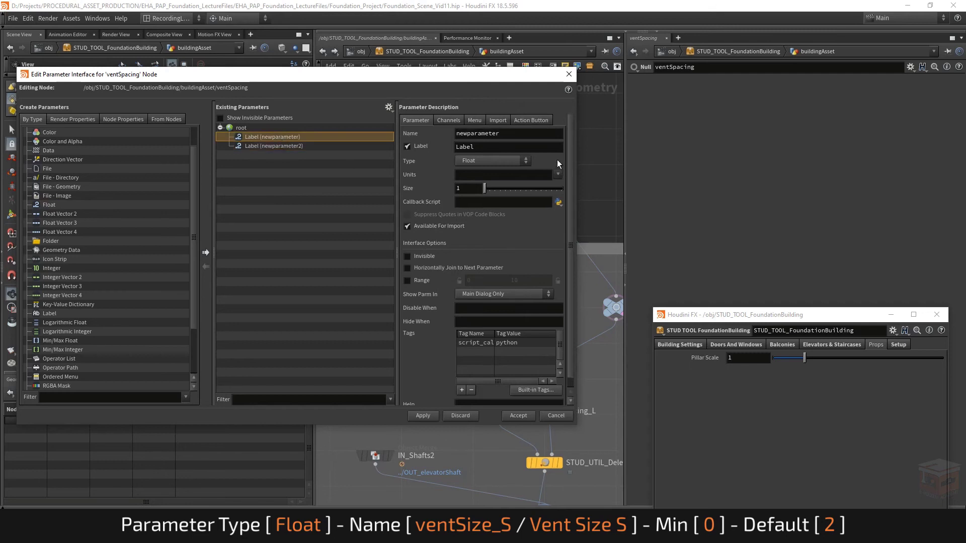
text(ve)
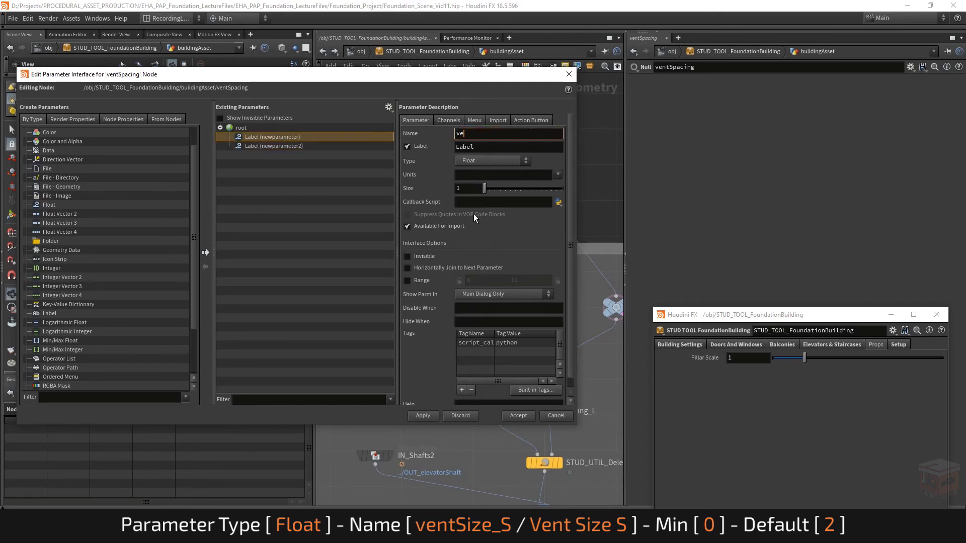
text(ntSize_S)
key(Tab)
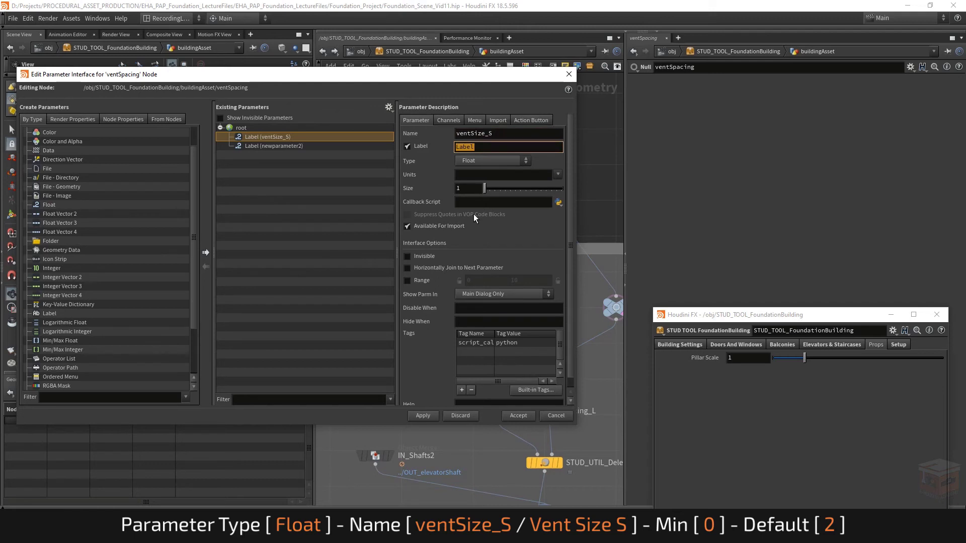
text(Vent Size S)
key(Return)
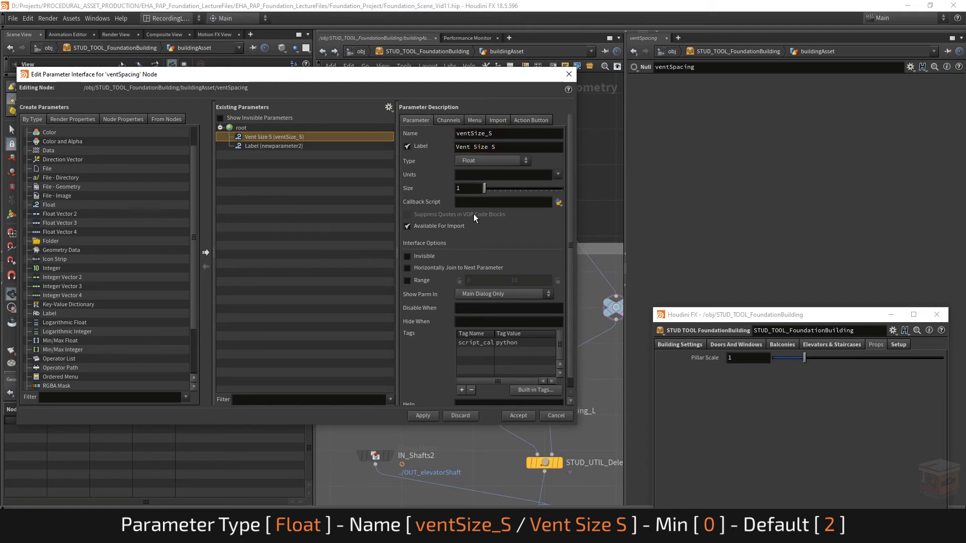
- Enable a 0 to 10 range with a locked minimum for Vent Size S and set its default to 2
click(408, 280)
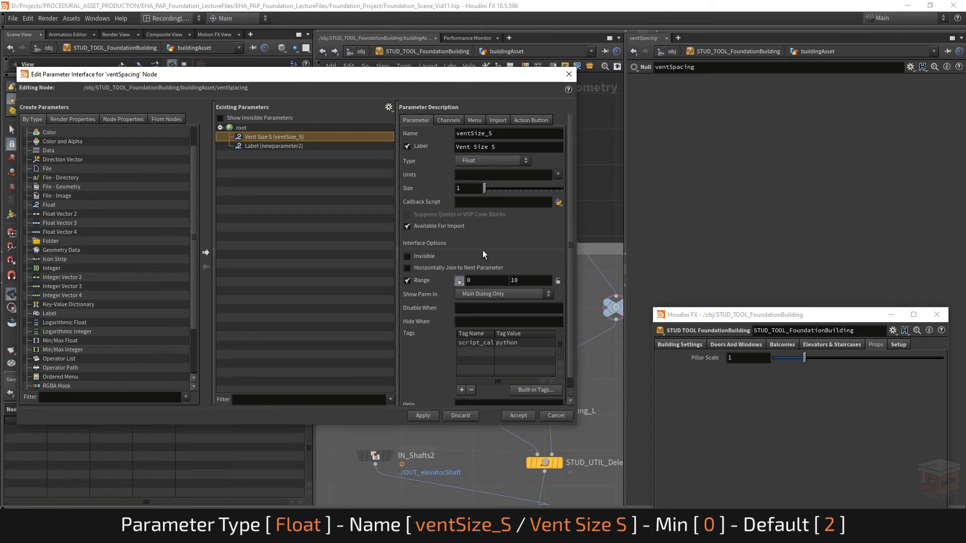
click(449, 121)
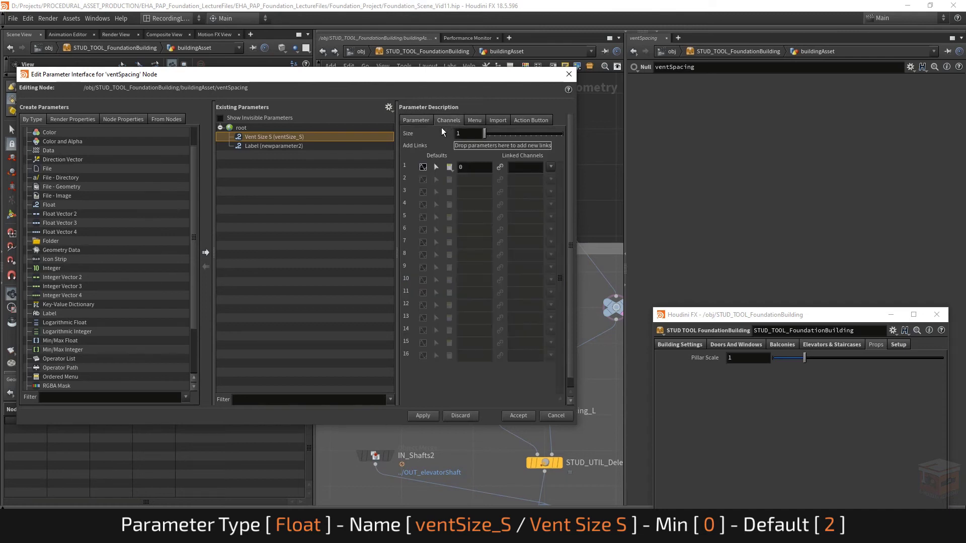
click(472, 168)
text(2)
key(Return)
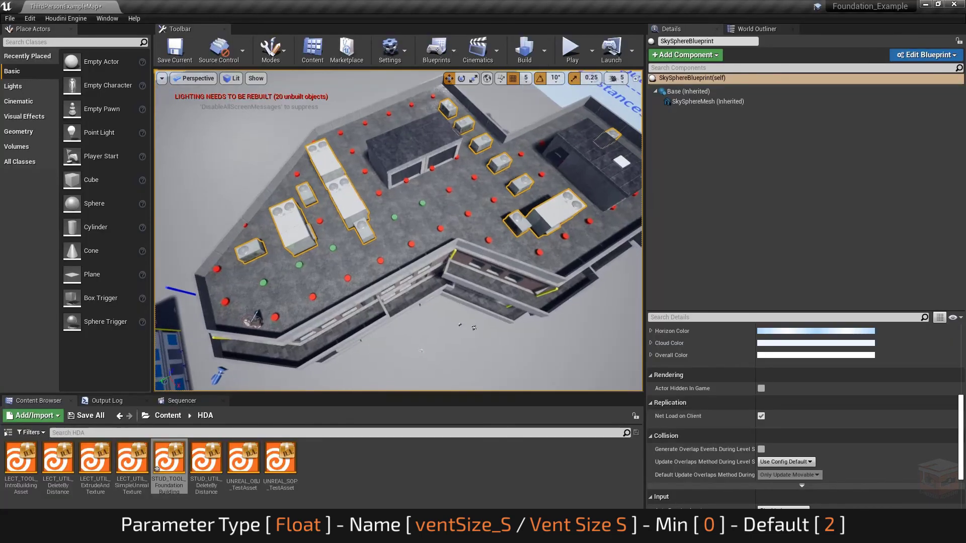
right_drag(474, 327, 427, 224)
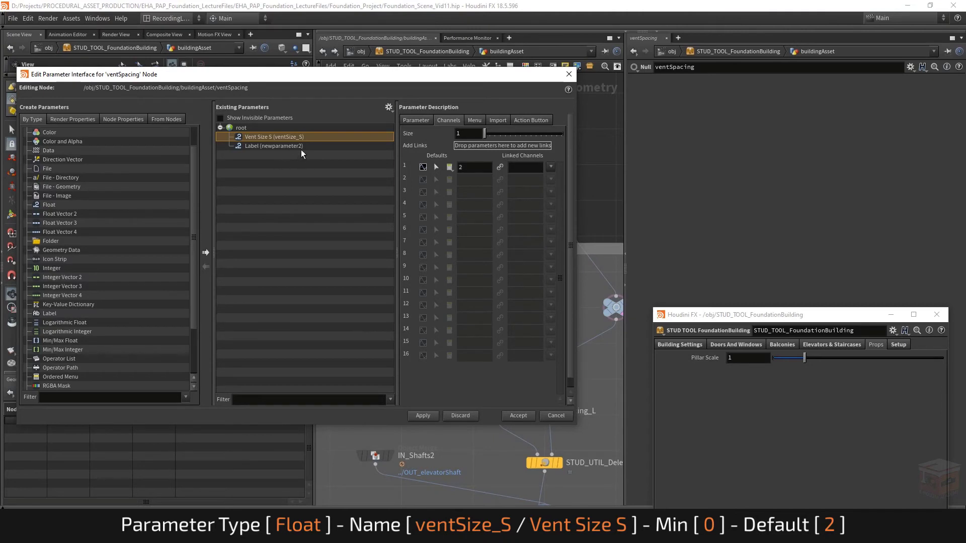
- Name the second Float parameter of ventSpacing ventSize_L and label it Vent Size L
click(286, 146)
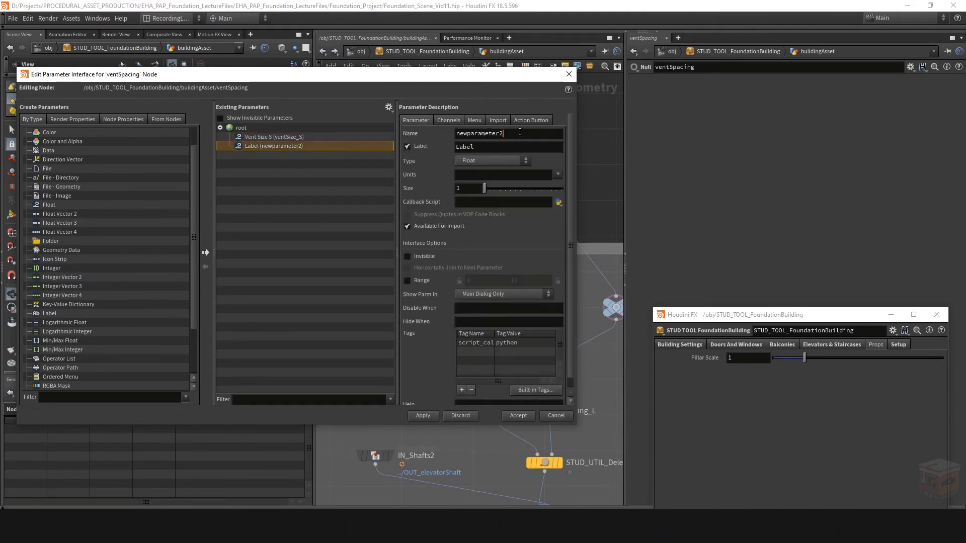
text(vent)
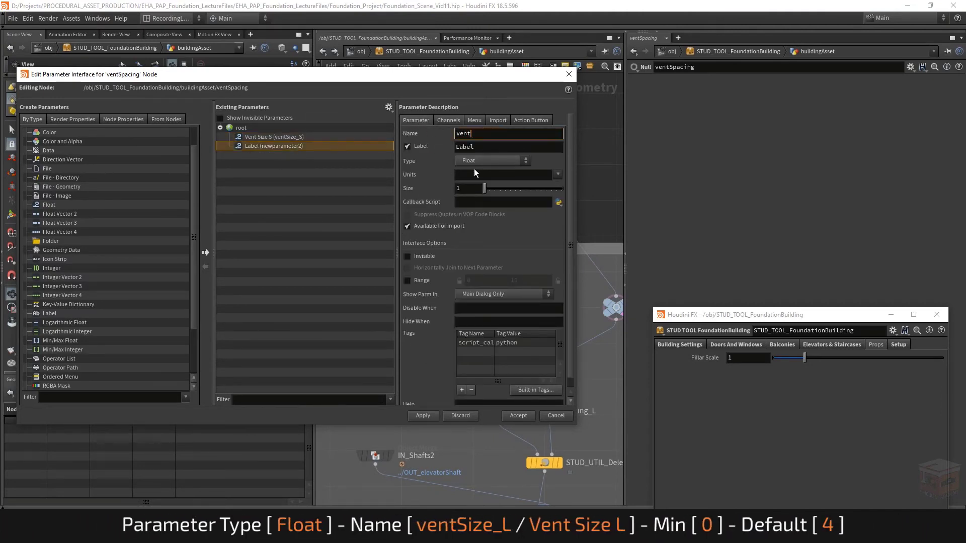
text(Size_L)
key(Tab)
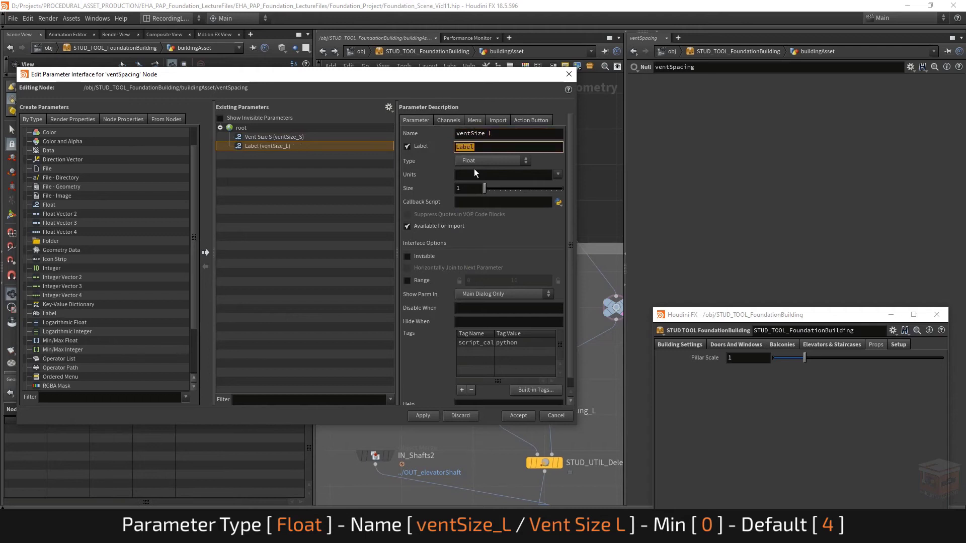
text(Vent Size L)
key(Return)
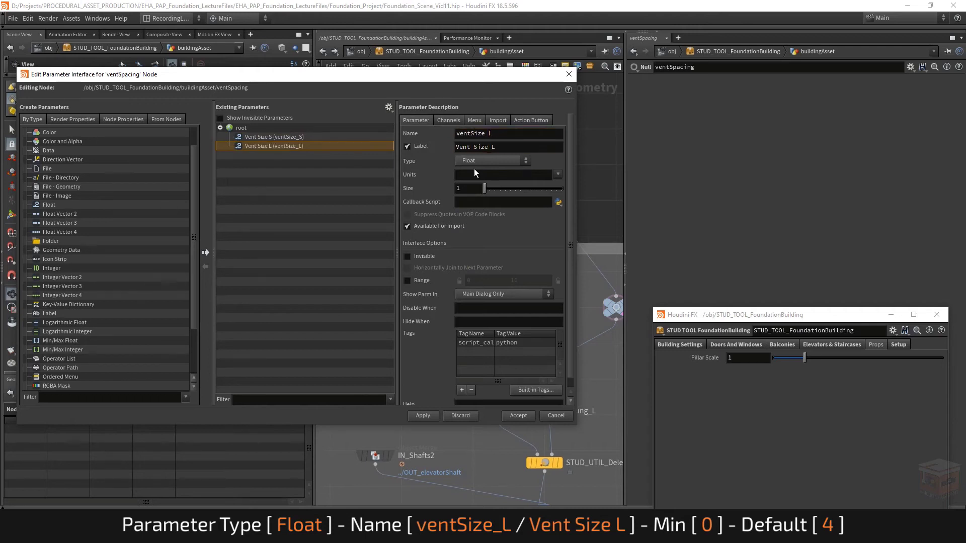
- Enable the 0 to 10 range for Vent Size L, set its default to 4 and apply the changes
click(417, 280)
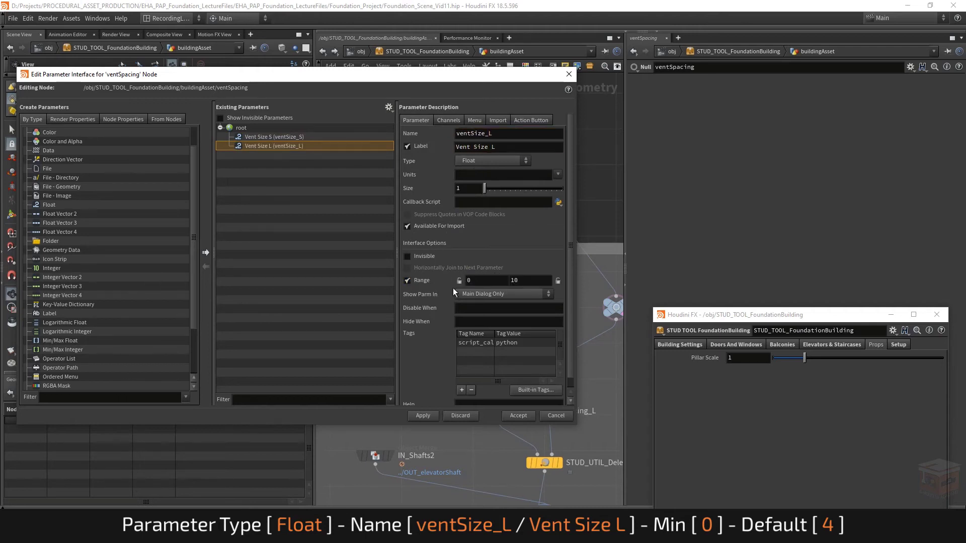
click(449, 121)
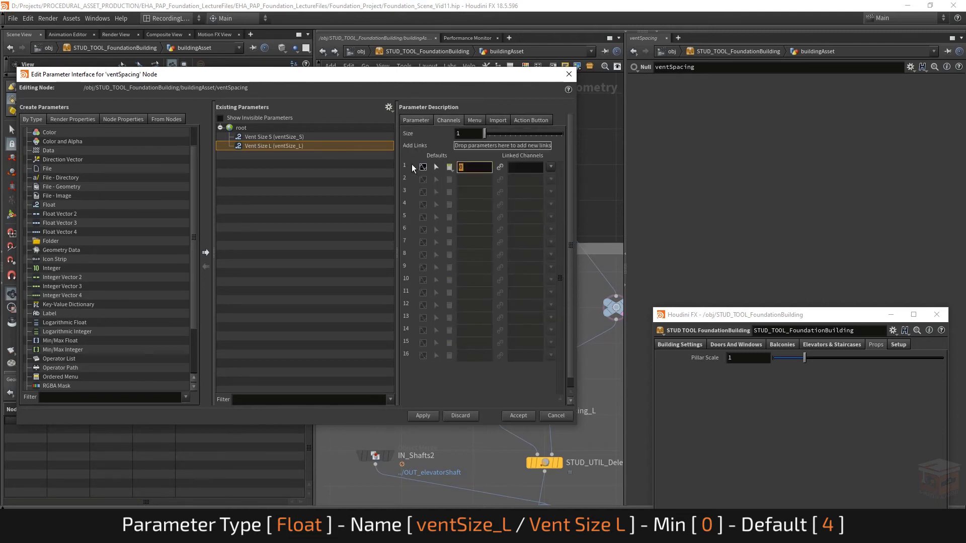
text(4)
scroll(94, 321, down, 3)
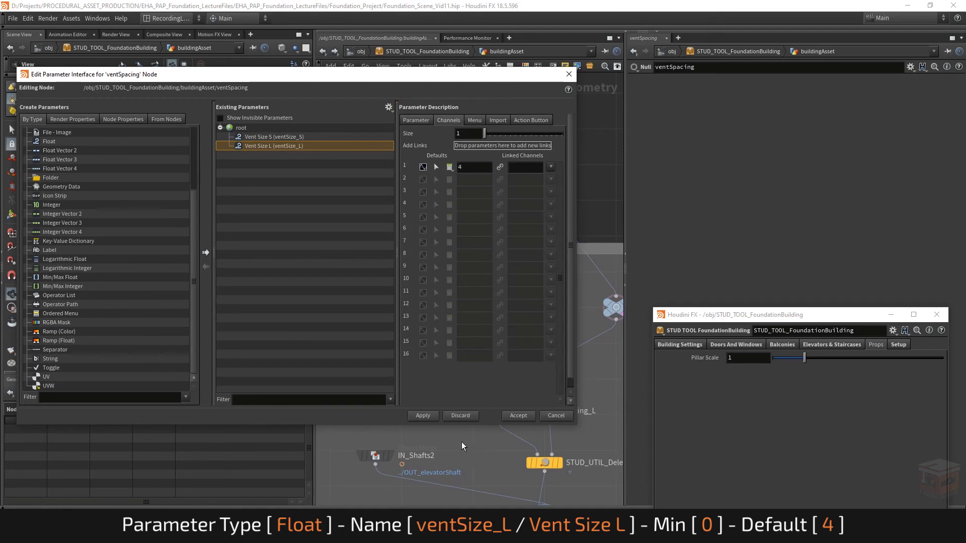
click(434, 417)
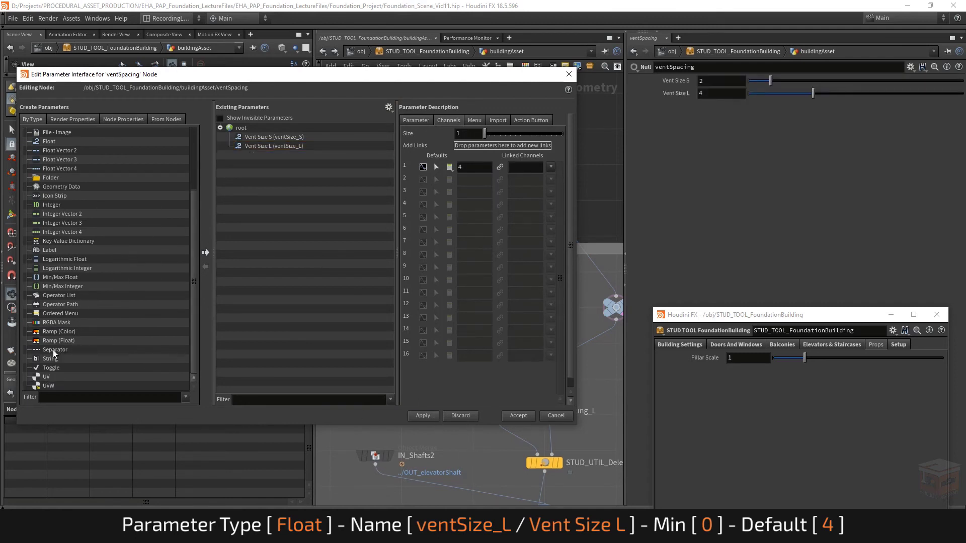
- Add a separator below the vent sizes, followed by a Float parameter named ventSpacing with the label Vent Spacing
drag(55, 350, 289, 200)
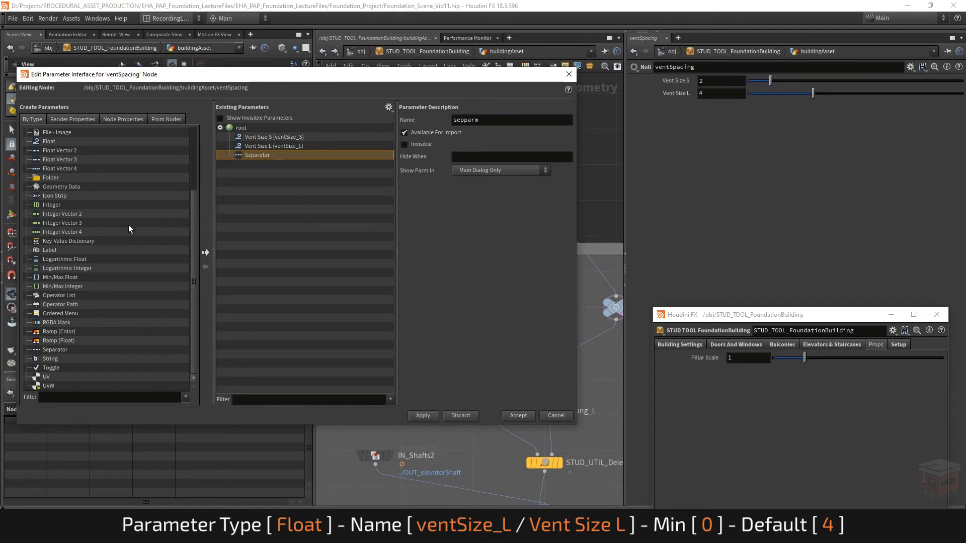
scroll(126, 229, up, 3)
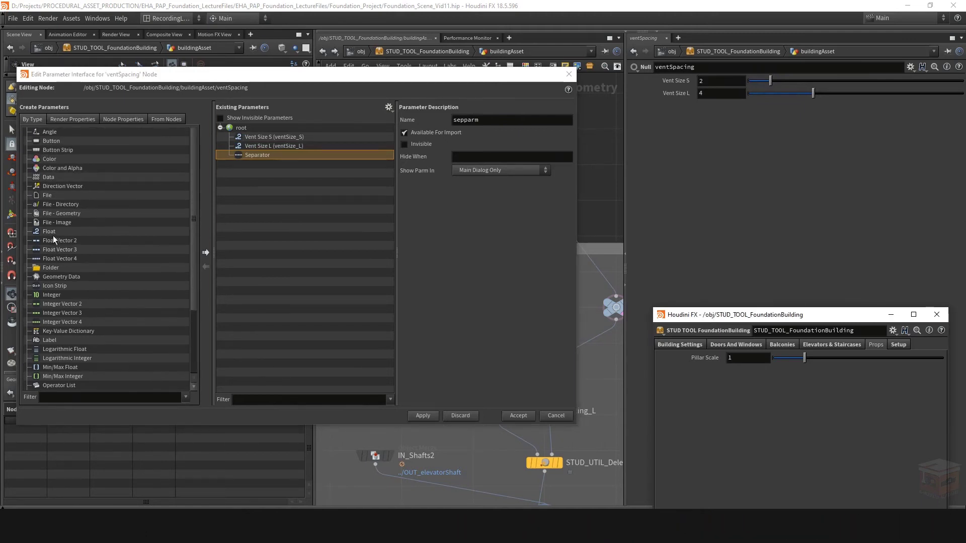
drag(53, 232, 286, 168)
click(424, 122)
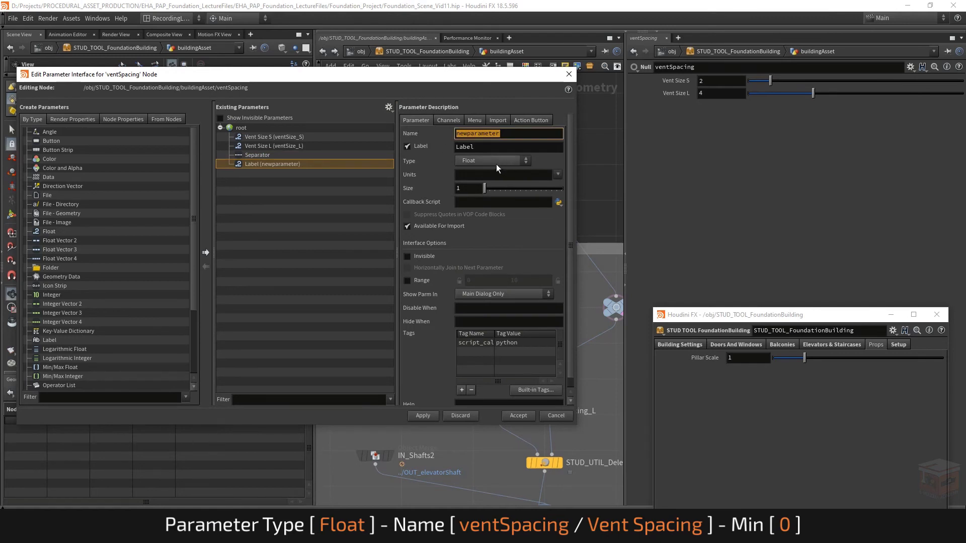
text(ventSpacing)
key(Tab)
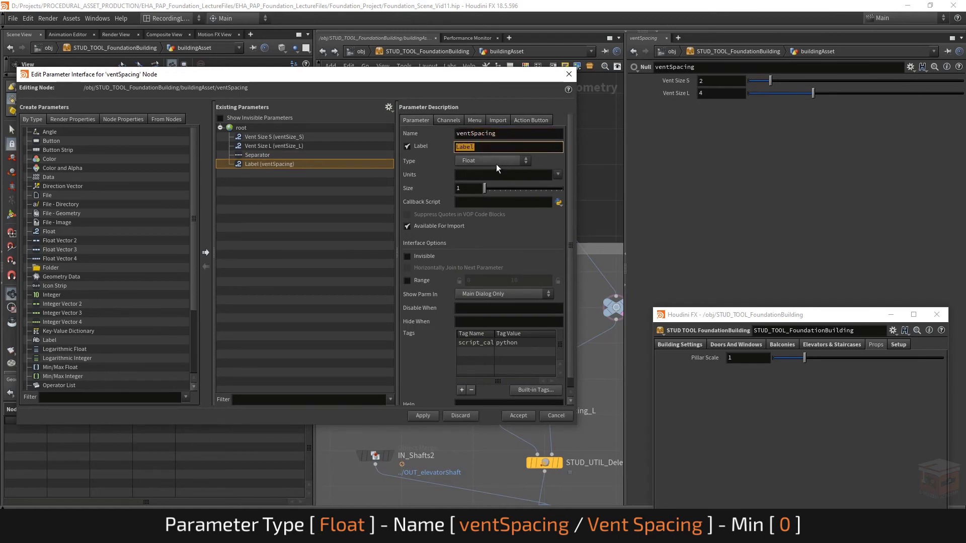
text(Vent Spacing)
key(Return)
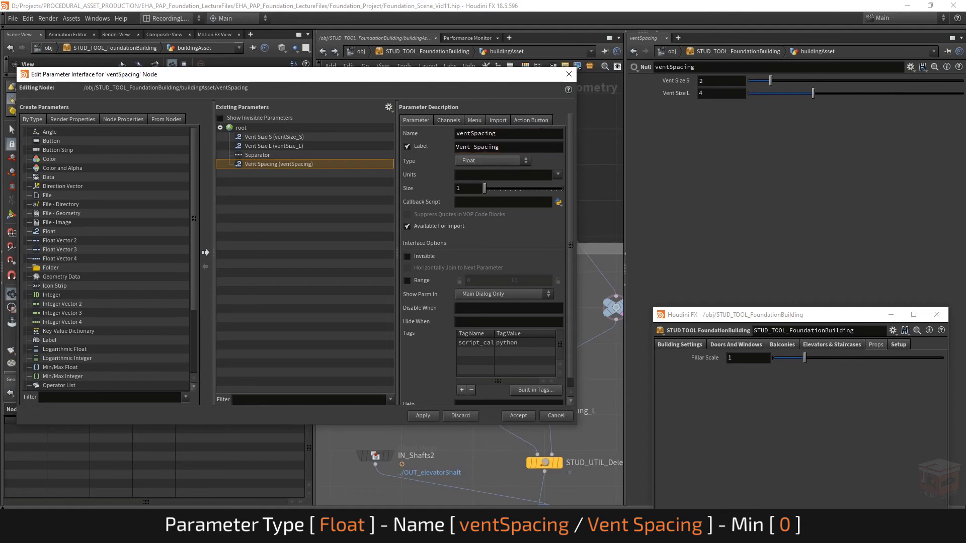
- Enable a 0 to 10 range with a locked minimum for Vent Spacing and duplicate that parameter twice
click(415, 282)
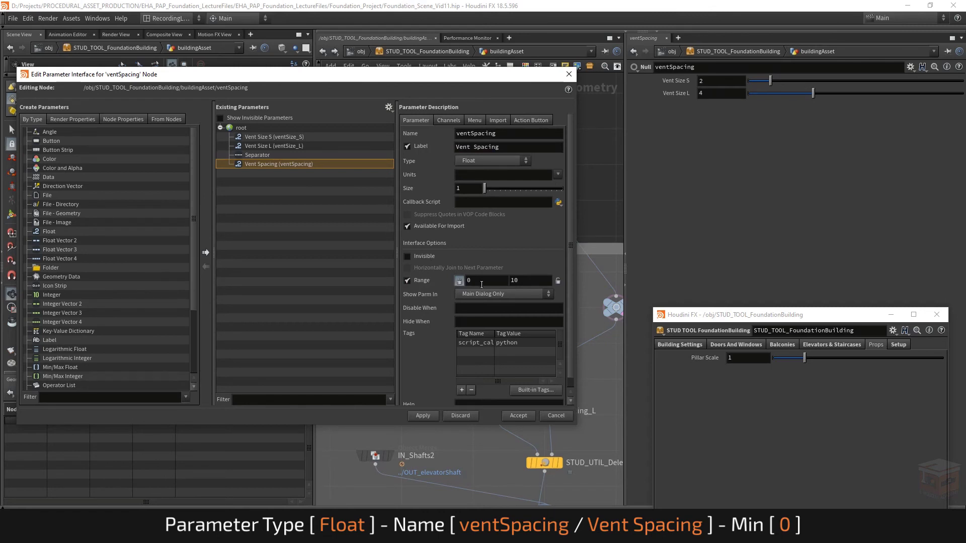
click(291, 158)
click(285, 167)
key(ctrl+c)
key(ctrl+v)
key(ctrl+v)
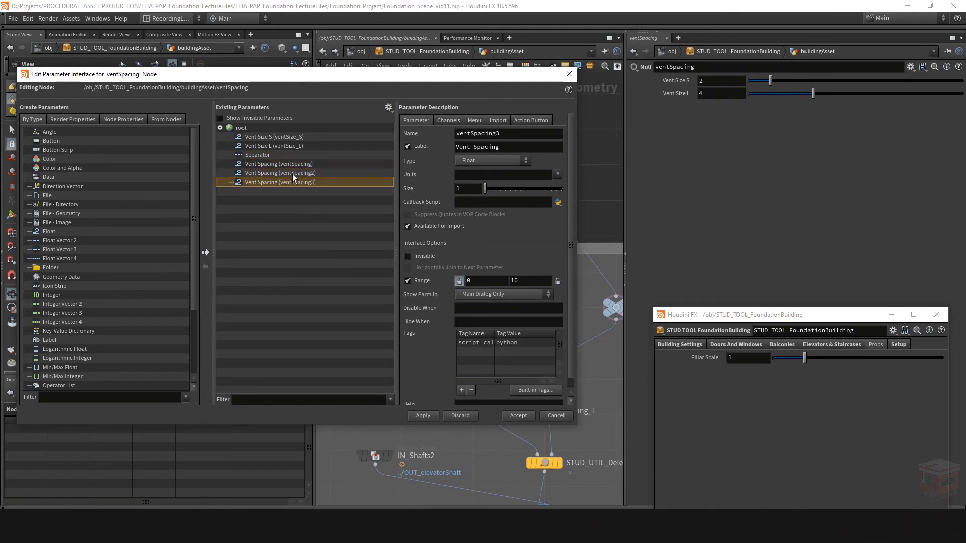
- Label the first Vent Spacing copy Vent Spacing S and name it ventSpacing_S
click(291, 174)
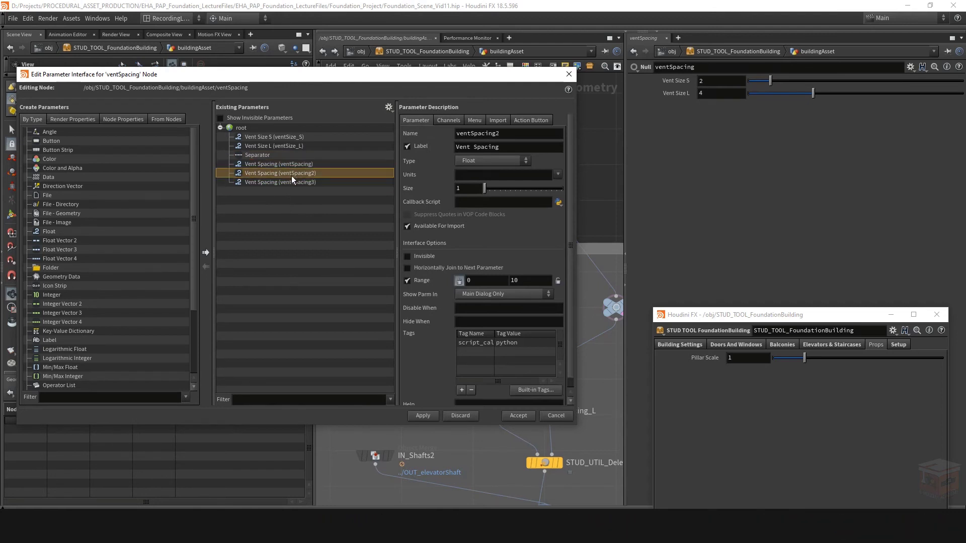
click(501, 147)
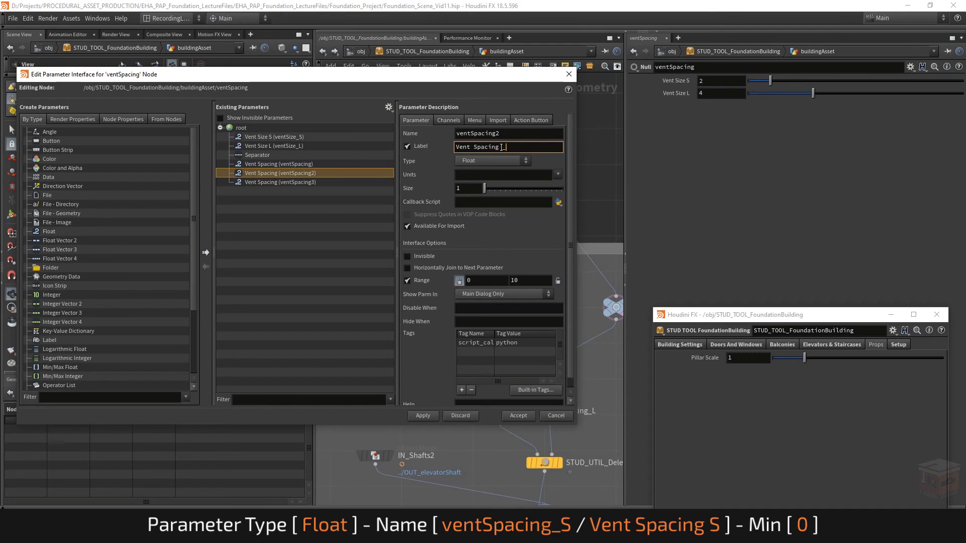
key(Return)
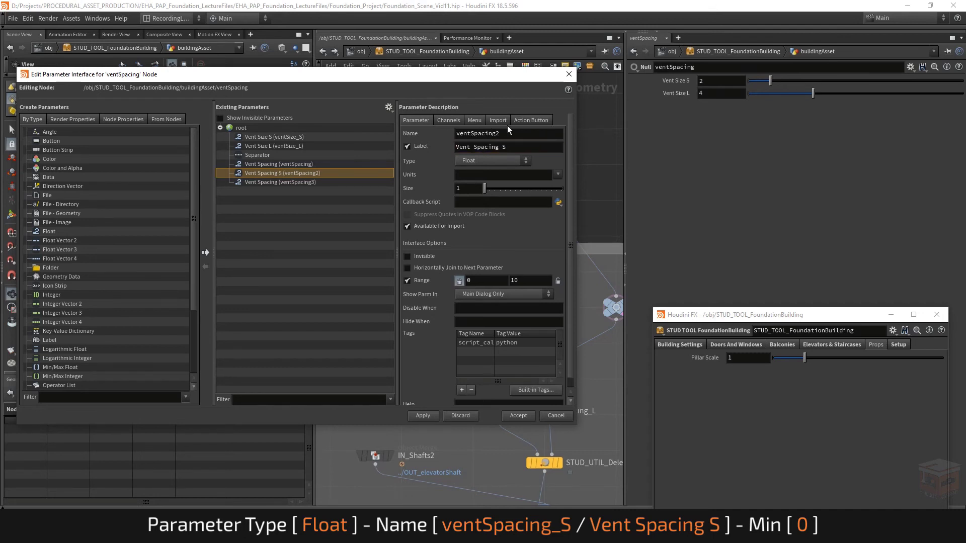
click(513, 132)
key(Return)
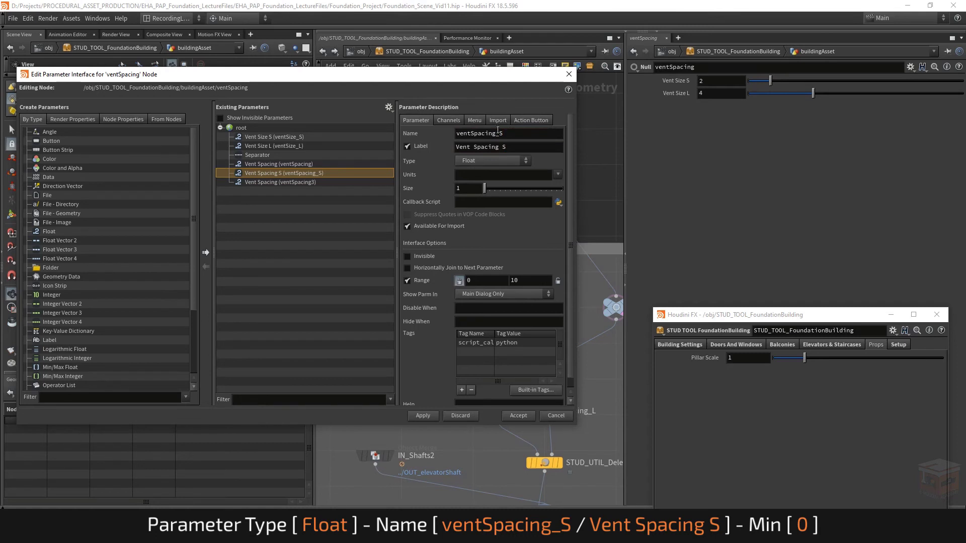
- Name the second copy ventSpacing_L with the label Vent Spacing L, apply the changes and close the parameter interface
click(307, 181)
click(502, 150)
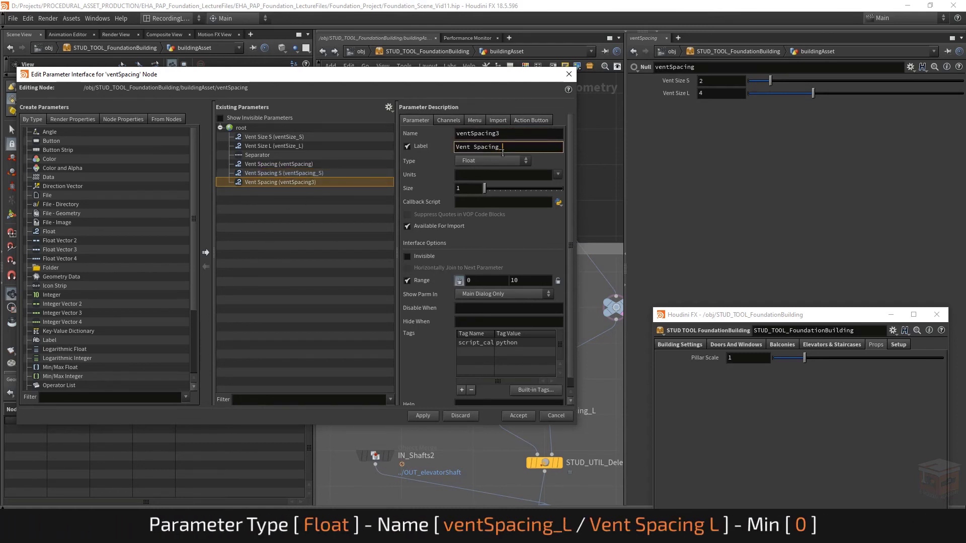
text(L)
key(Return)
click(517, 132)
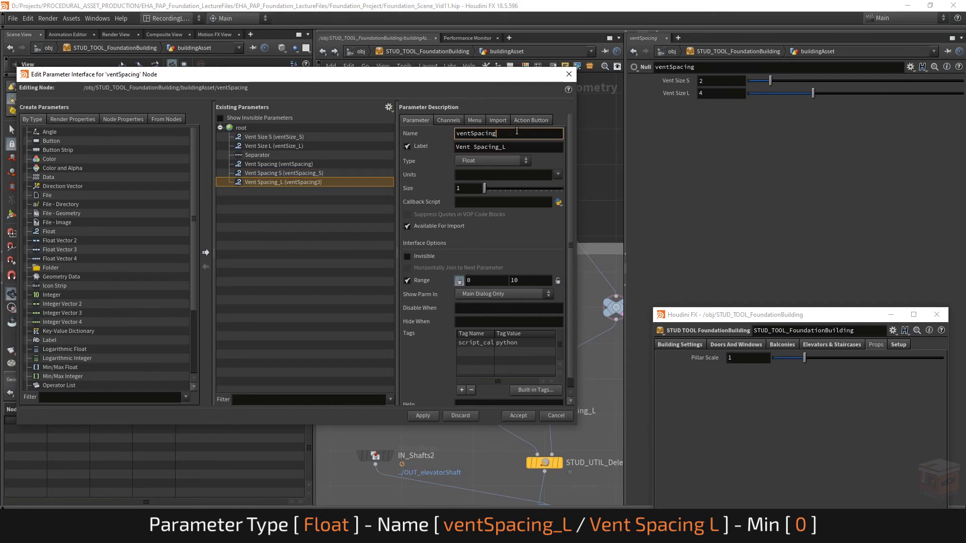
text(_L)
key(Return)
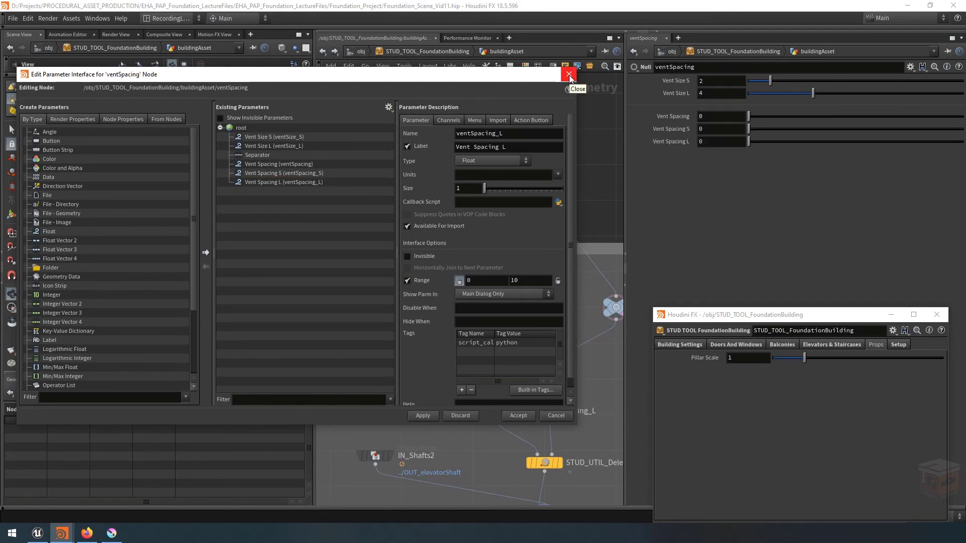
click(568, 75)
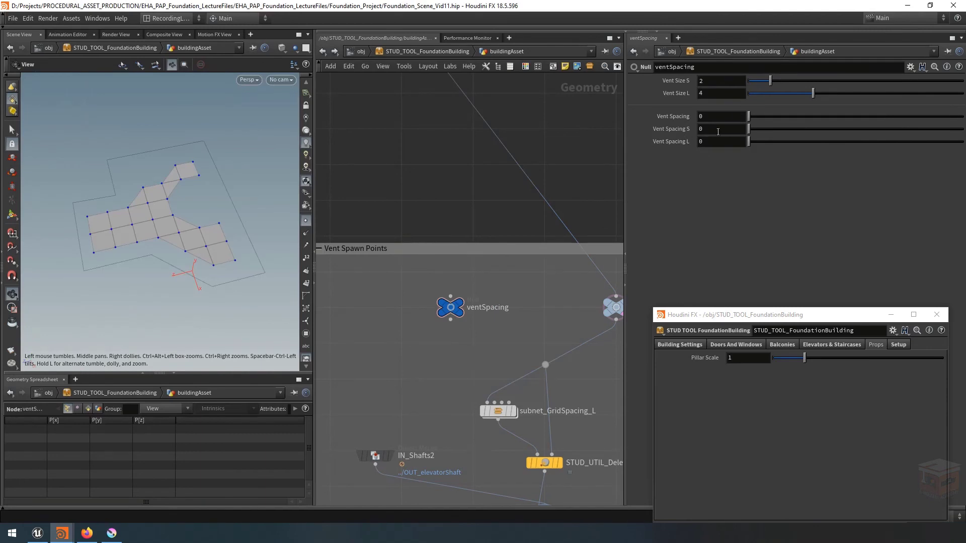
- Switch to the basicGrid.kra sketch in Krita and show Paint Layers 2 to 5, with the colour dialog moved off the layer area
click(113, 535)
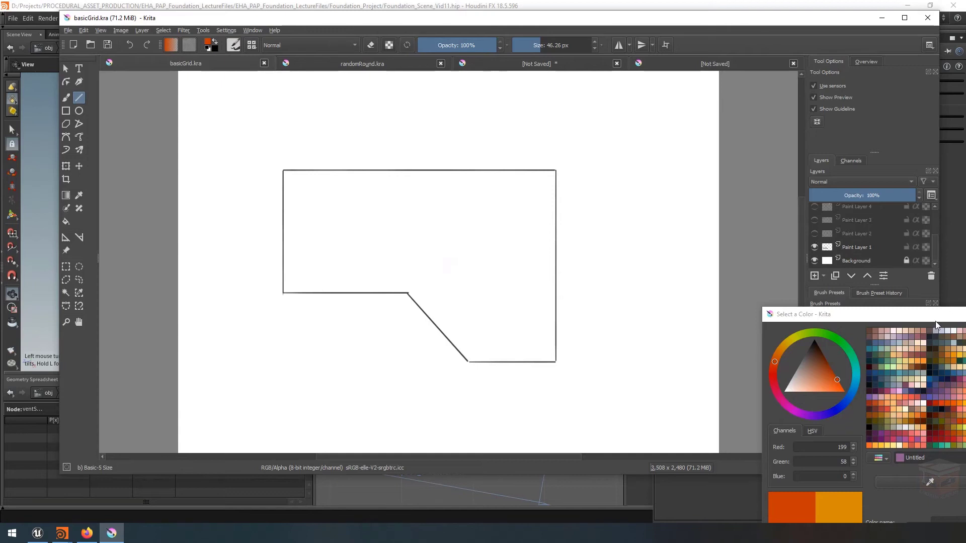
mouse_move(935, 320)
mouse_down()
mouse_move(810, 365)
mouse_move(834, 457)
mouse_up()
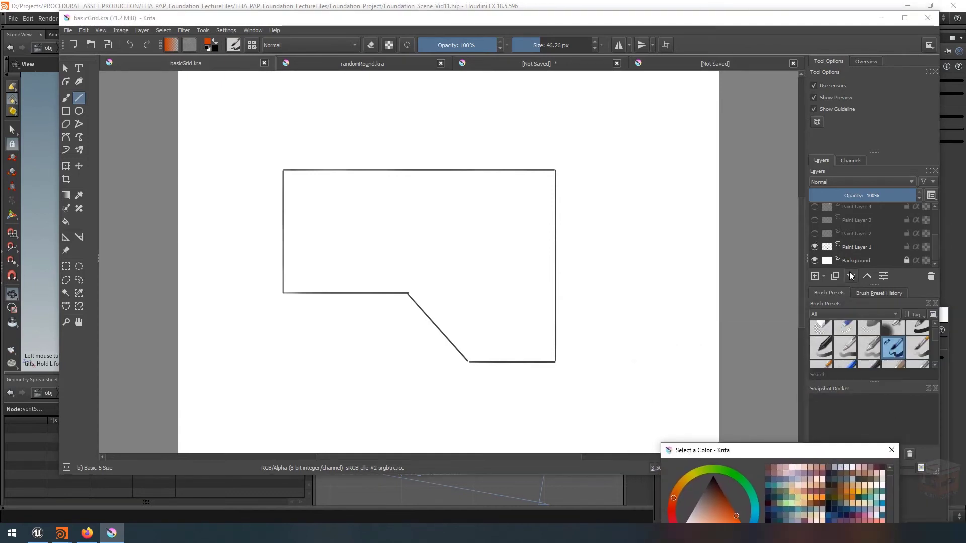
click(814, 233)
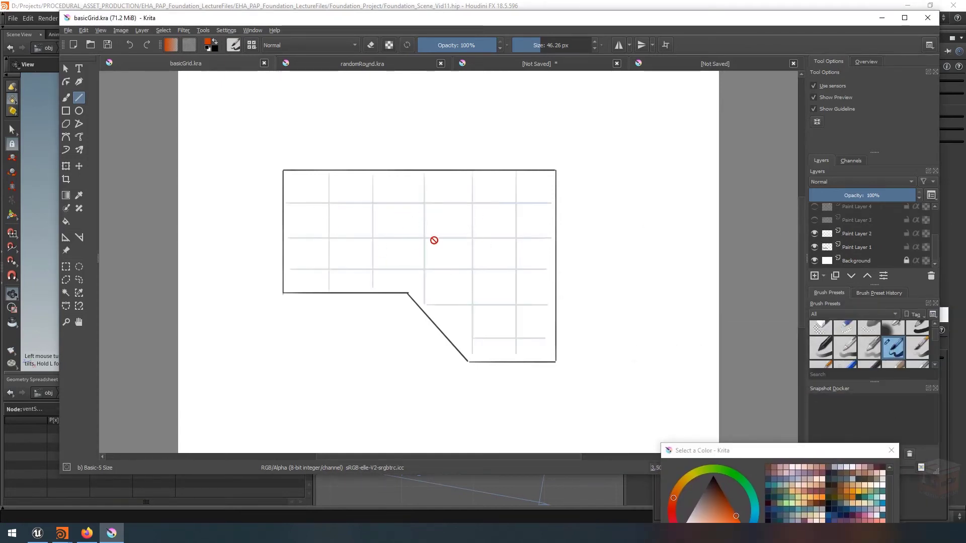
click(816, 221)
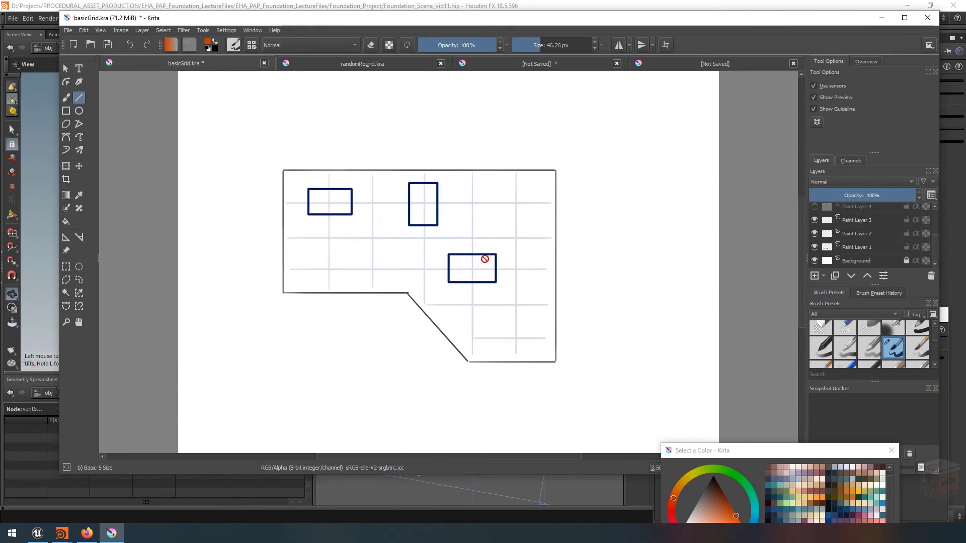
scroll(841, 243, up, 1)
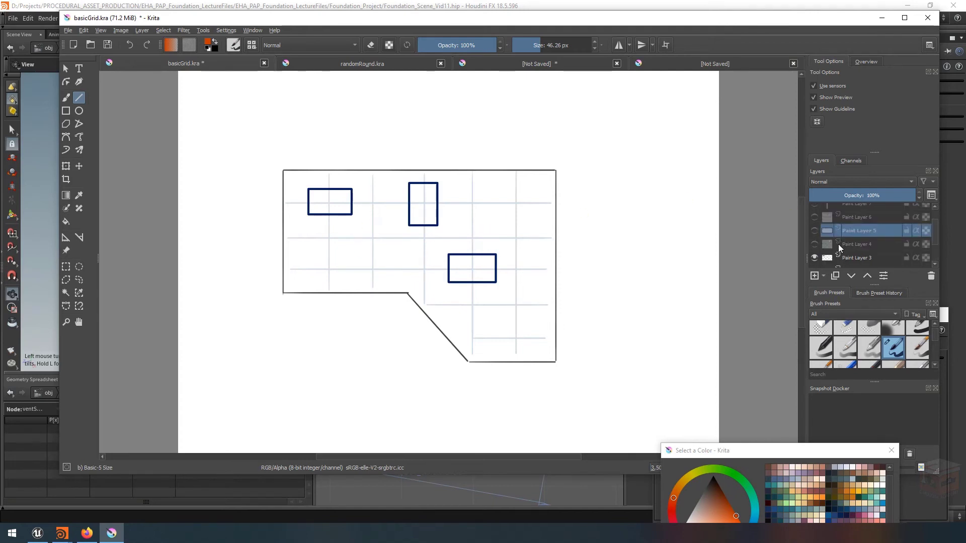
click(815, 244)
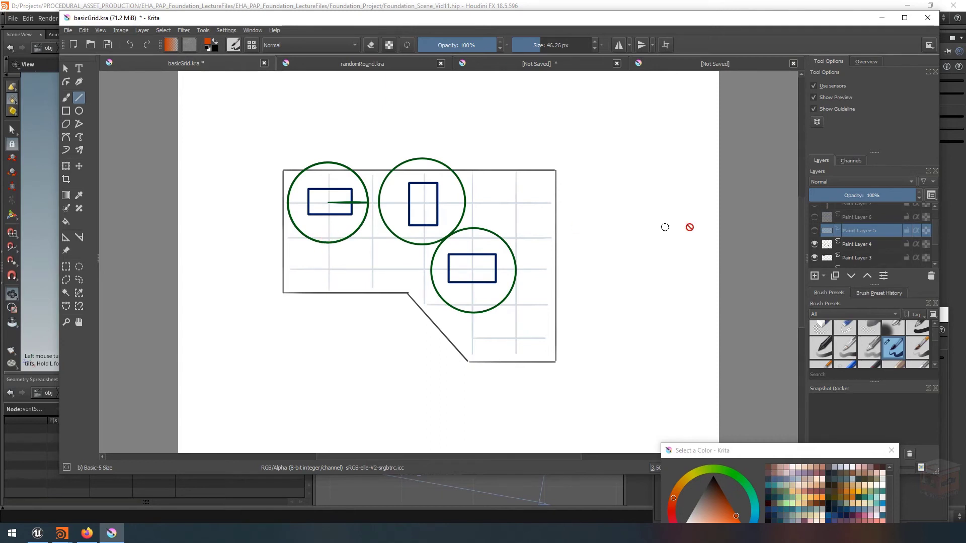
click(815, 232)
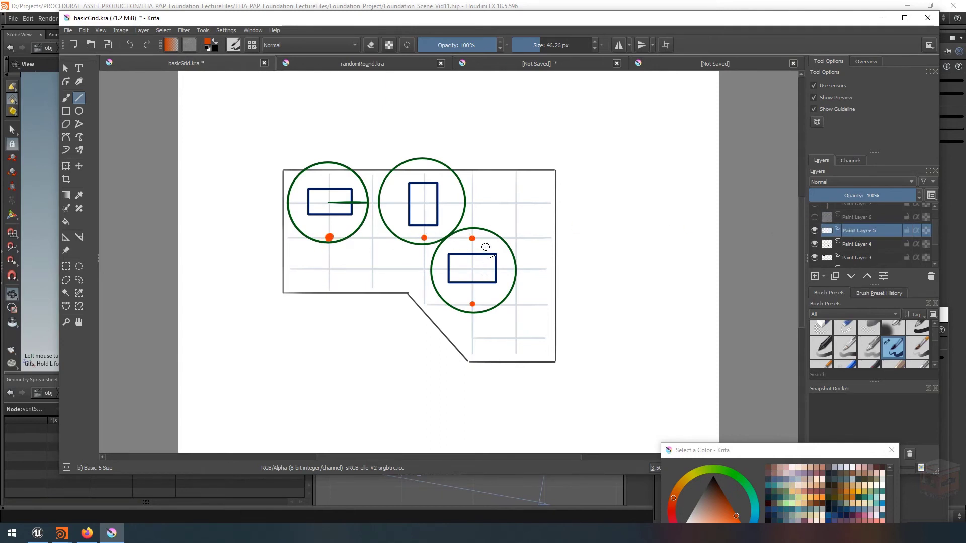
- Show Paint Layers 6, 7 and 8 of the sketch to examine the spacing between neighbouring vents
scroll(835, 235, up, 1)
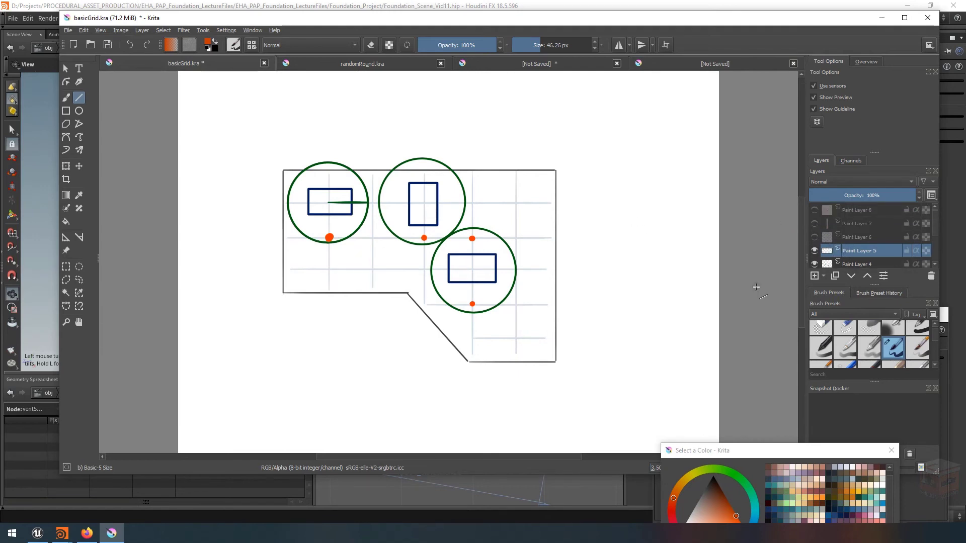
click(814, 237)
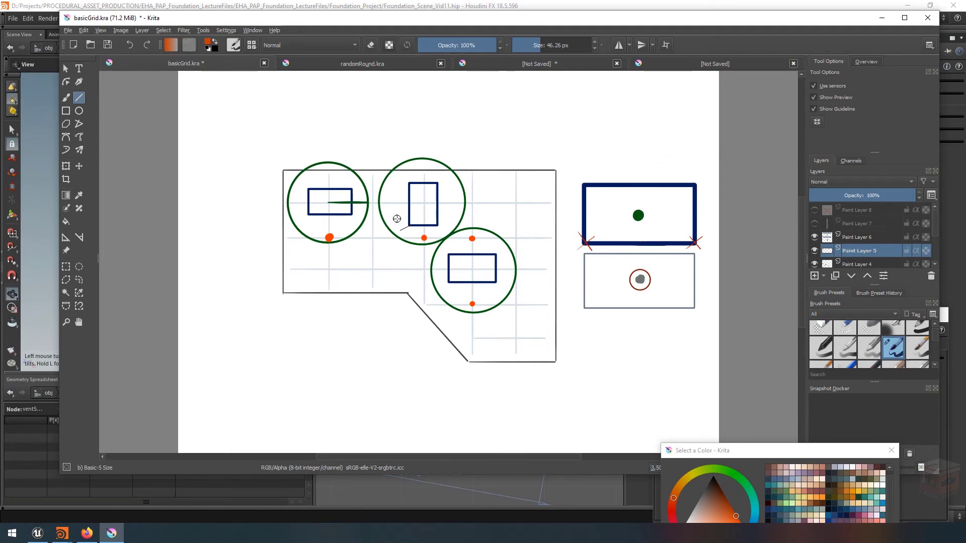
click(815, 224)
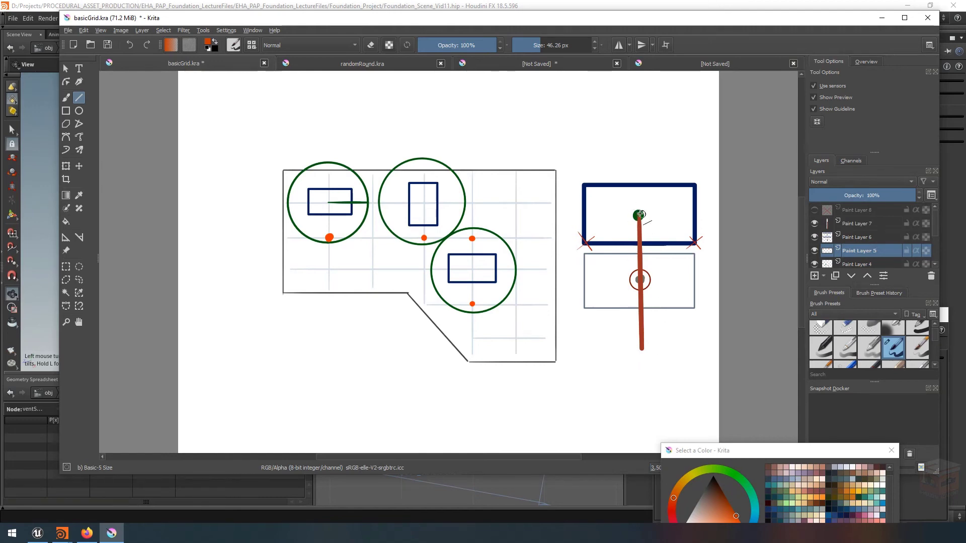
click(815, 211)
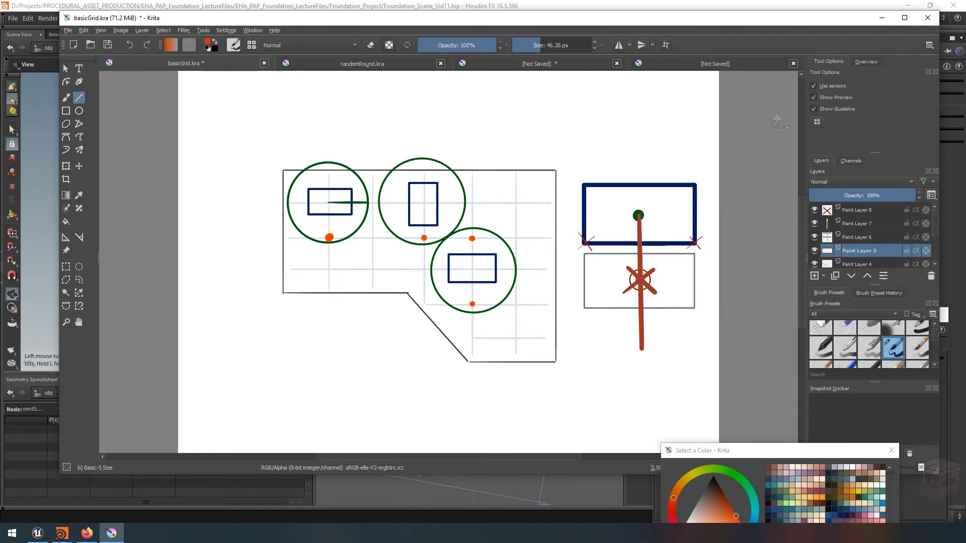
- Return to Houdini and open the type properties of the STUD_TOOL_FoundationBuilding asset at its Props parameter folder
click(882, 20)
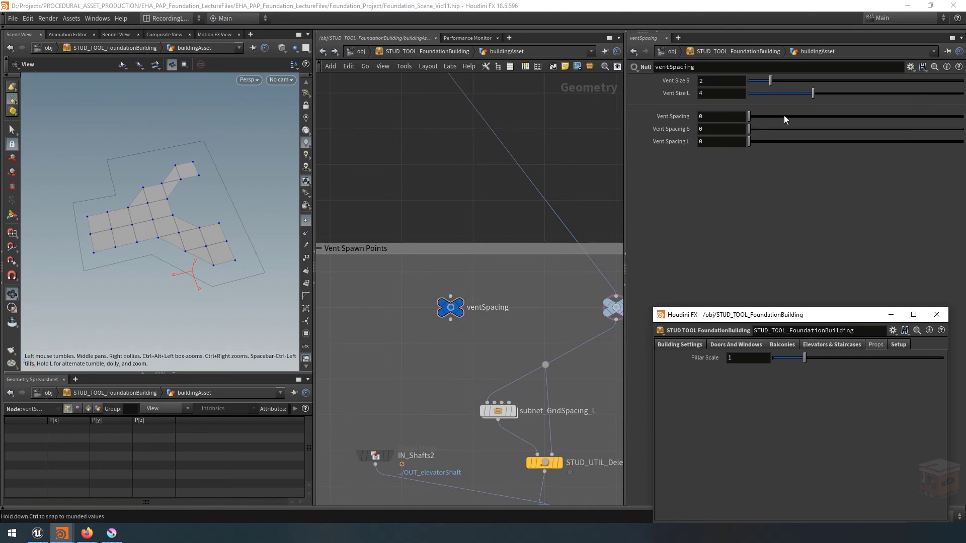
drag(784, 116, 788, 125)
drag(872, 121, 803, 125)
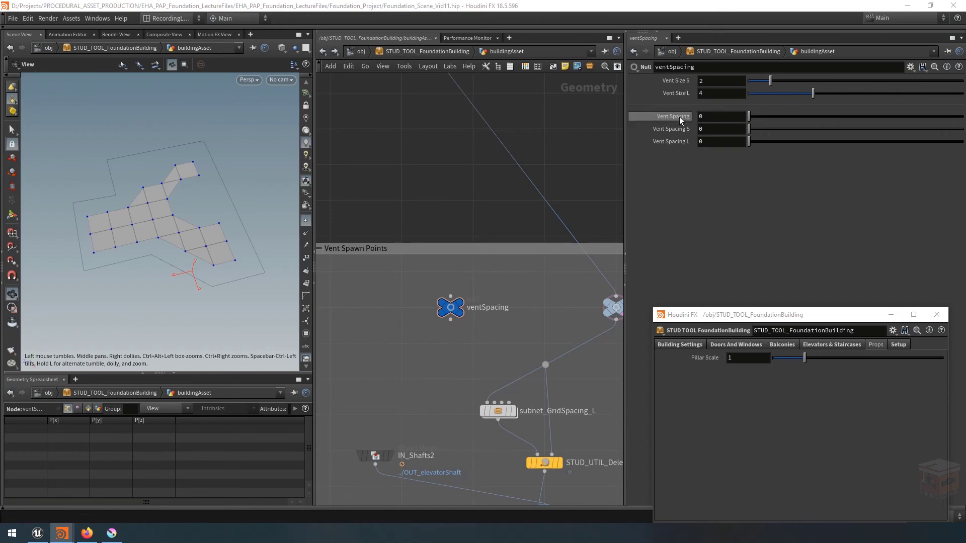
click(660, 332)
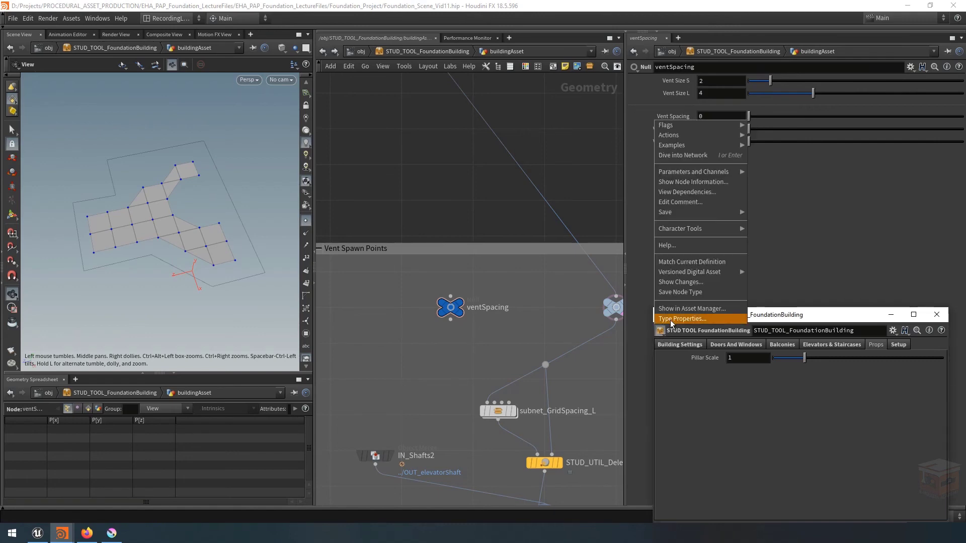
click(672, 319)
drag(451, 70, 484, 64)
scroll(329, 261, down, 10)
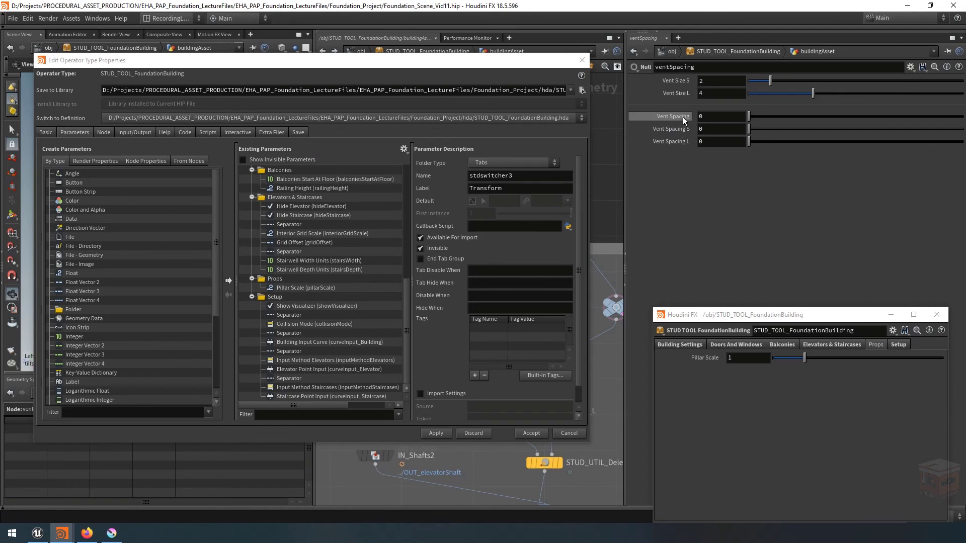
- Promote the null's Vent Spacing parameter into the asset's Props folder above Pillar Scale, with a separator between them
drag(683, 117, 291, 286)
scroll(106, 346, down, 4)
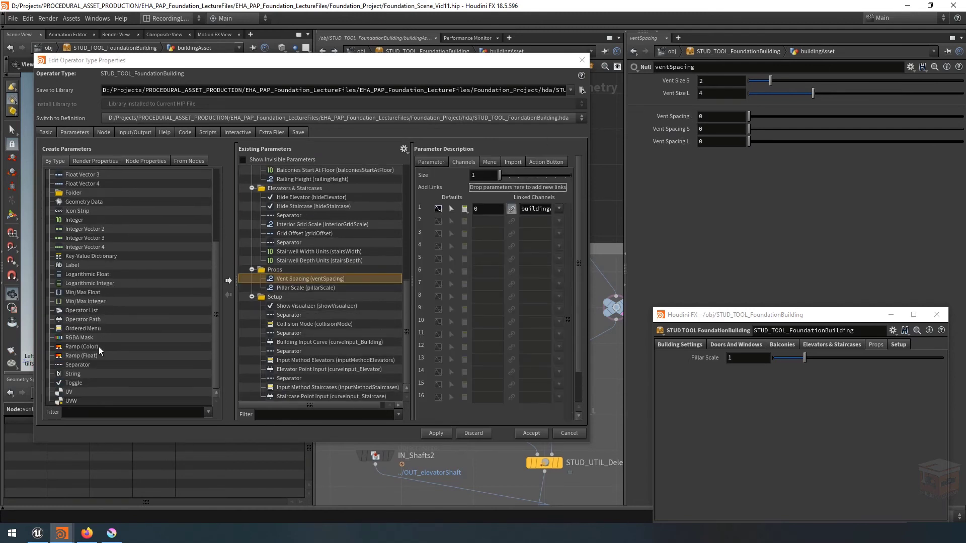
drag(80, 366, 288, 285)
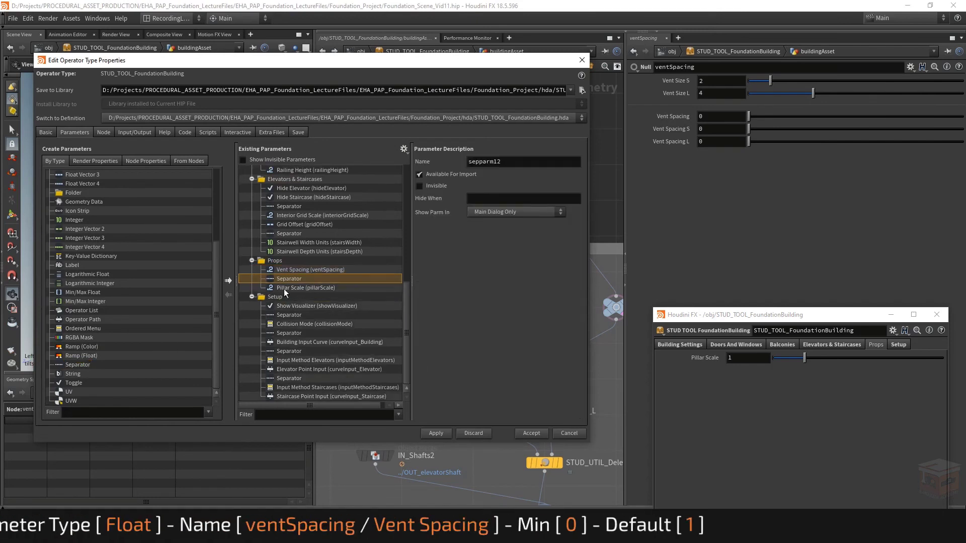
- Set the promoted Vent Spacing parameter's default to 1, apply the change and close the type properties
click(300, 271)
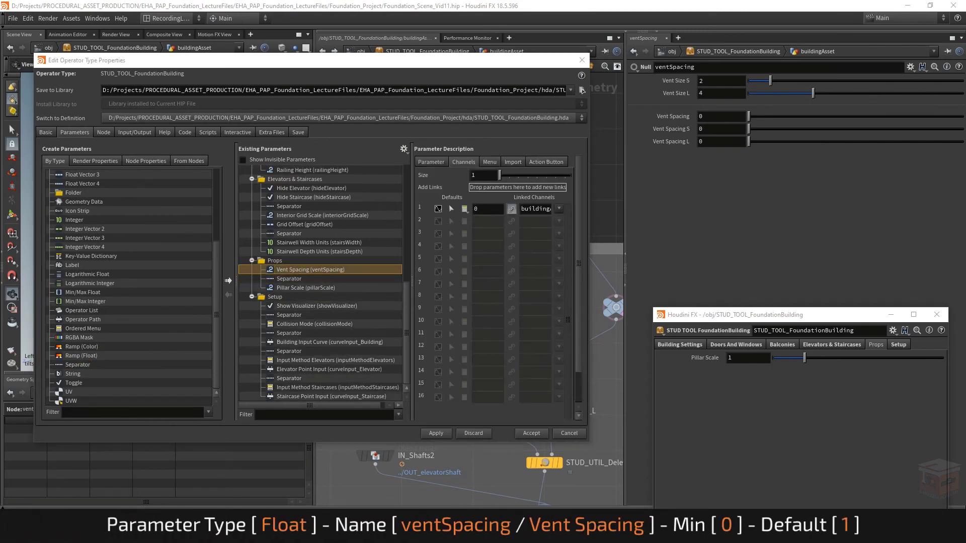
click(432, 162)
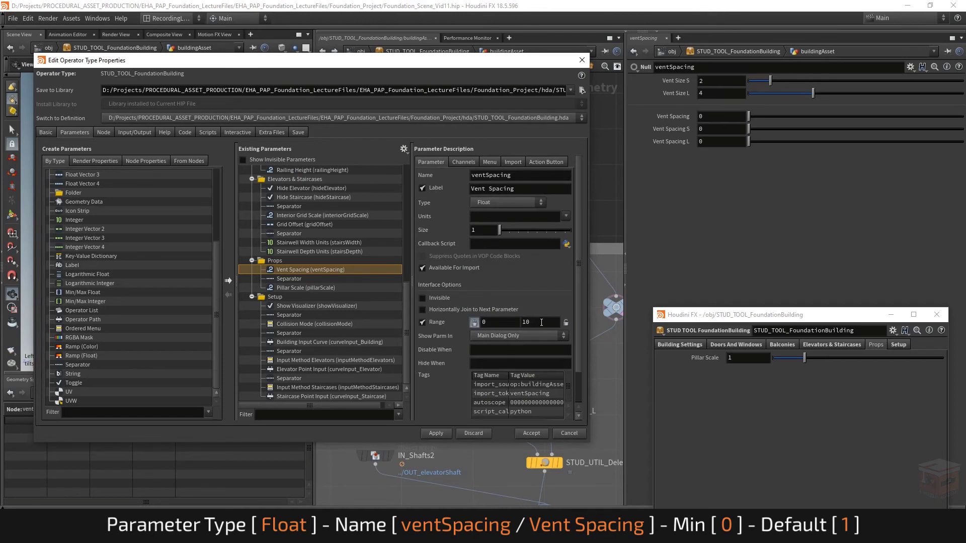
click(464, 162)
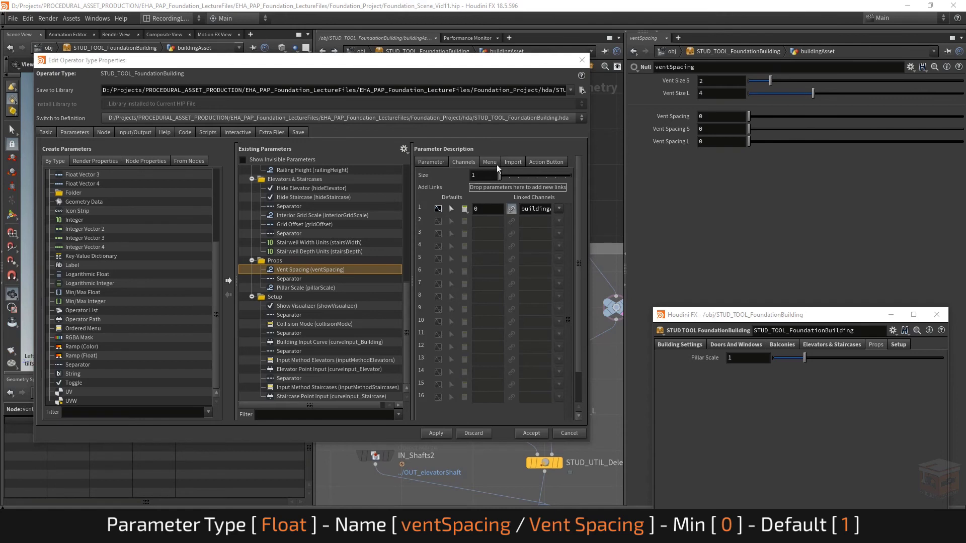
double_click(477, 209)
text(1)
key(Return)
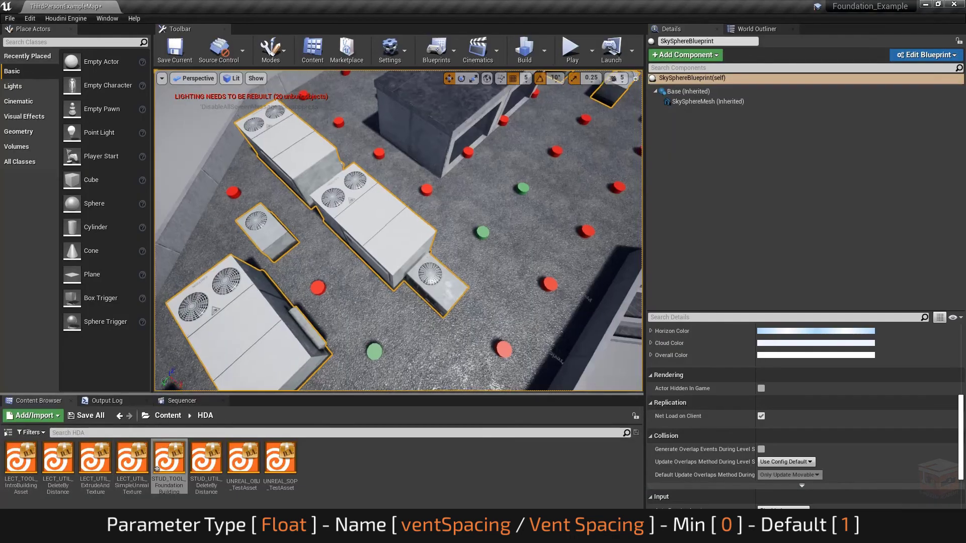
right_drag(403, 227, 437, 228)
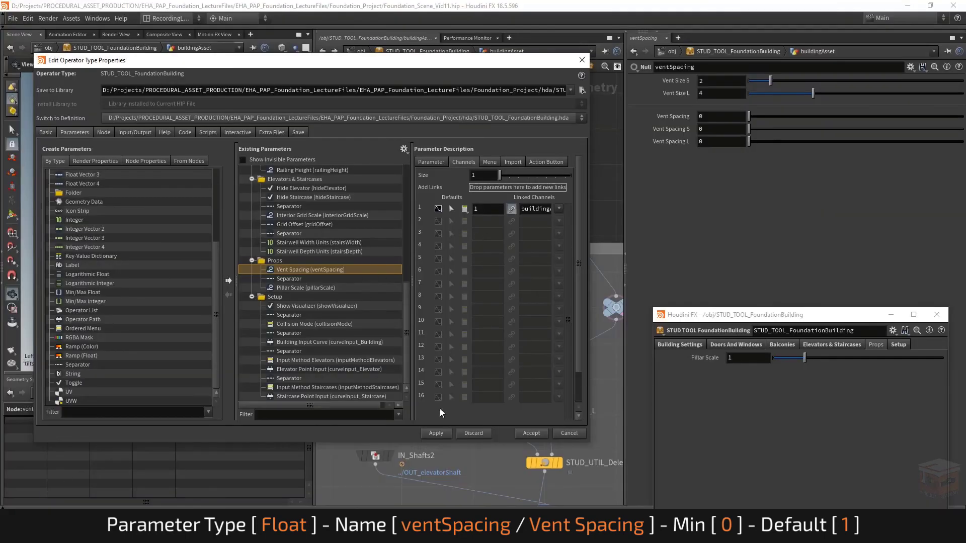
click(440, 434)
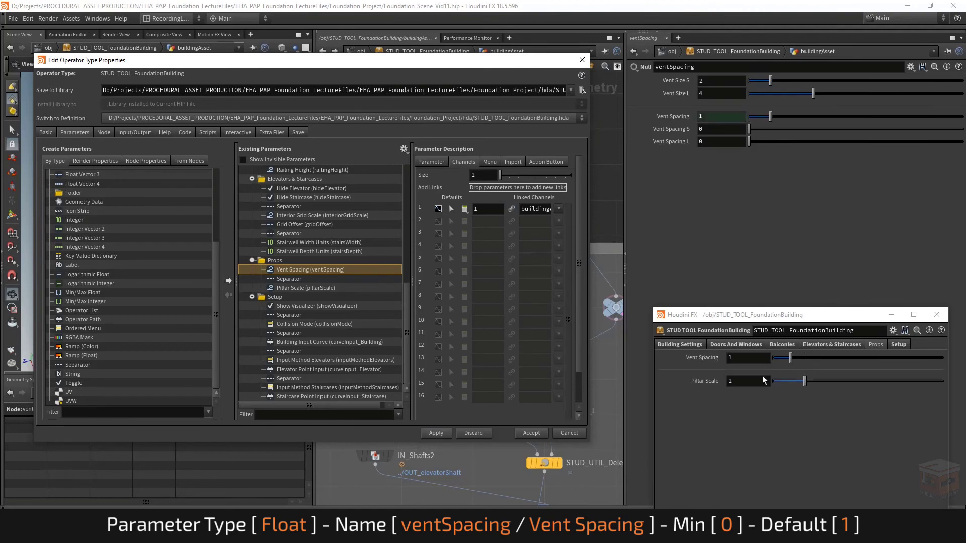
click(582, 61)
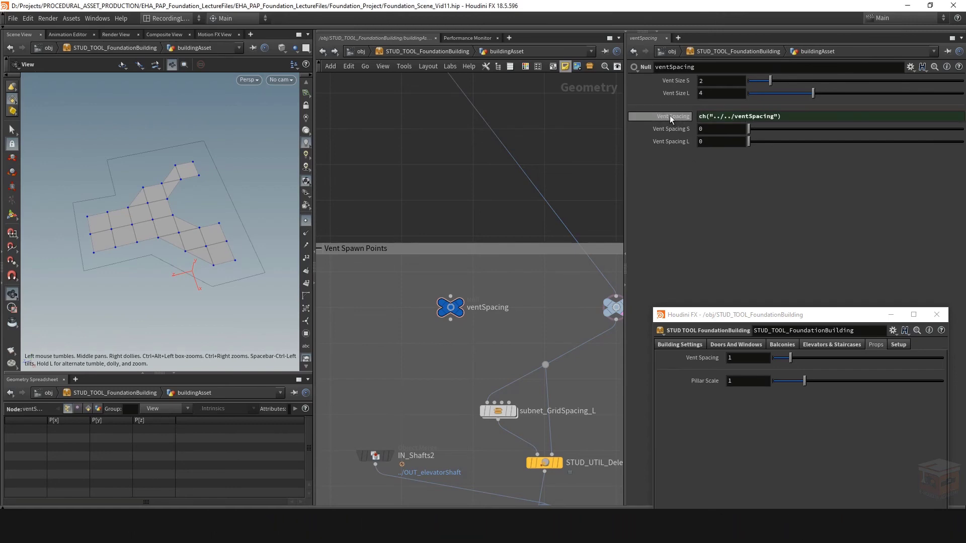
- Copy the null's Vent Spacing parameter and paste it as a relative reference into Vent Spacing S and Vent Spacing L
right_click(669, 116)
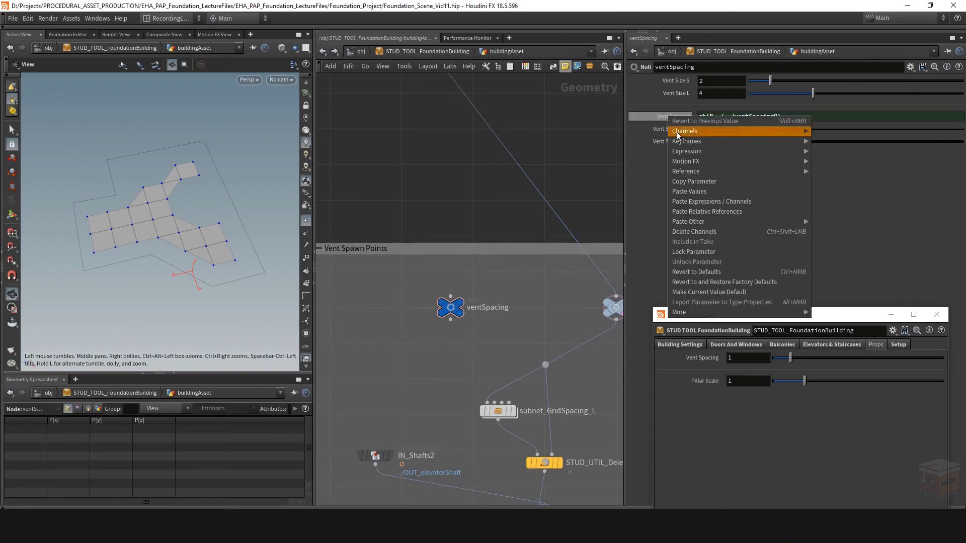
click(706, 182)
right_click(711, 126)
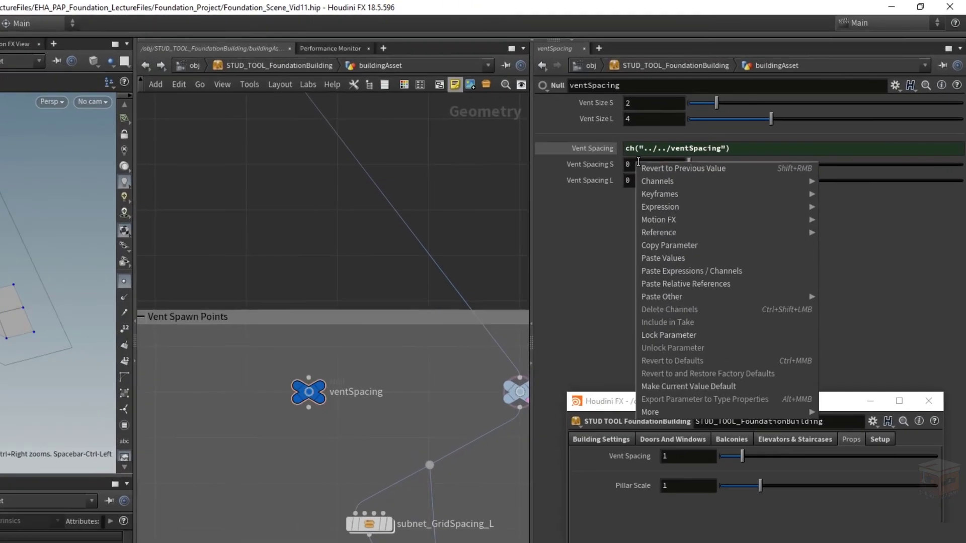
click(686, 284)
right_click(667, 179)
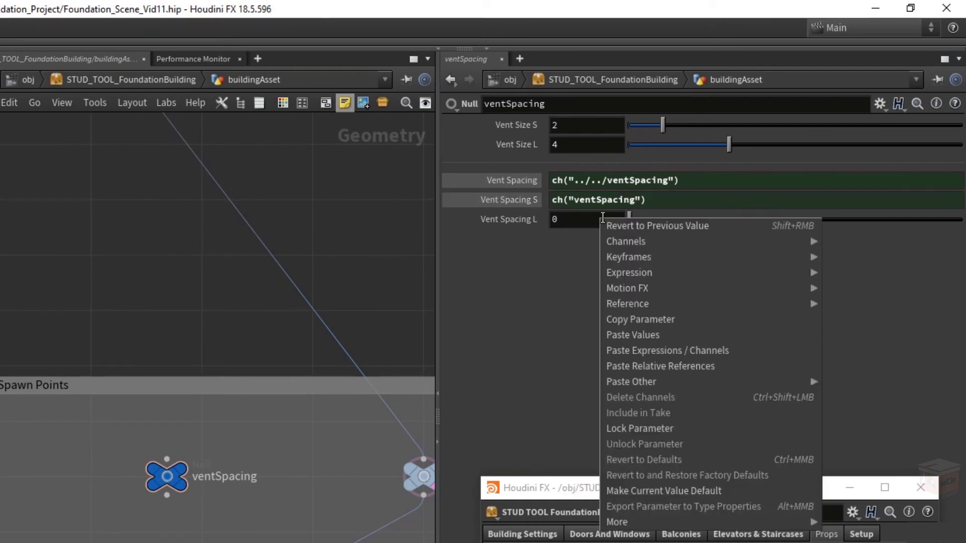
click(670, 365)
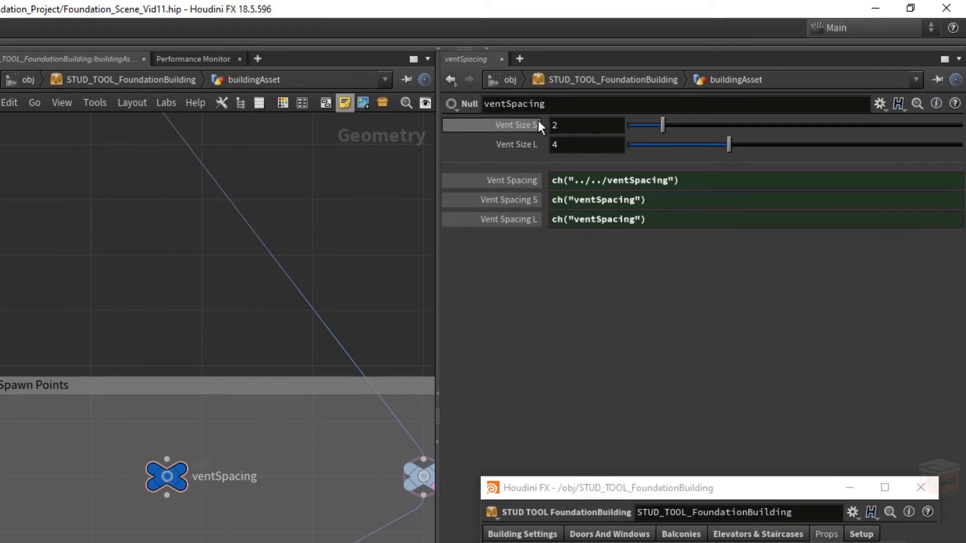
- Extend the Vent Spacing S expression to ch("ventSpacing") + ch("ventSize_S") using a relative reference to Vent Size S
right_click(509, 130)
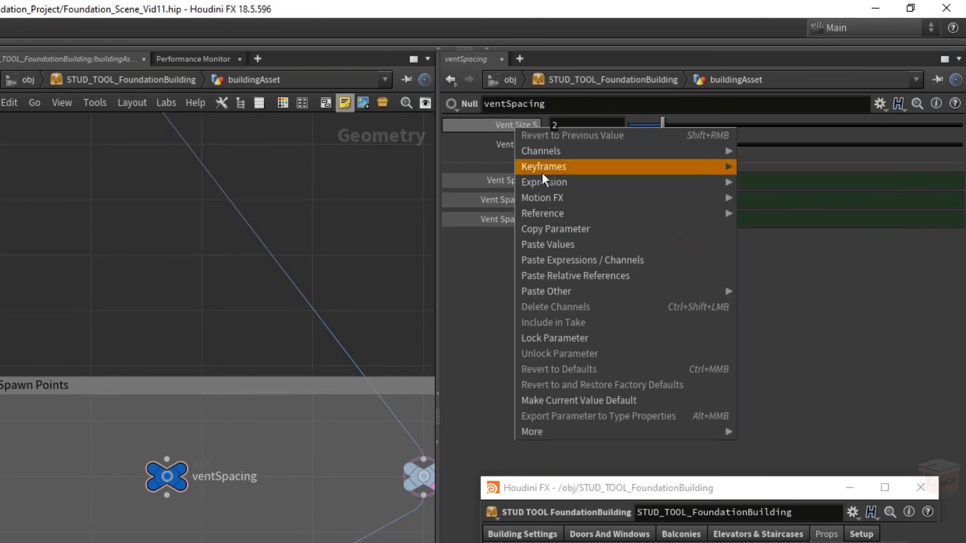
click(579, 225)
click(686, 194)
text(+)
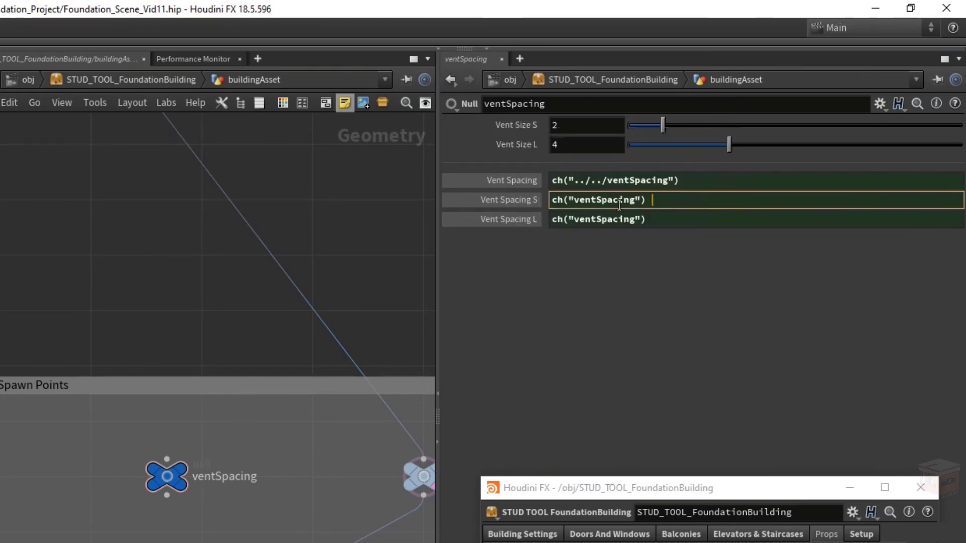
right_click(681, 200)
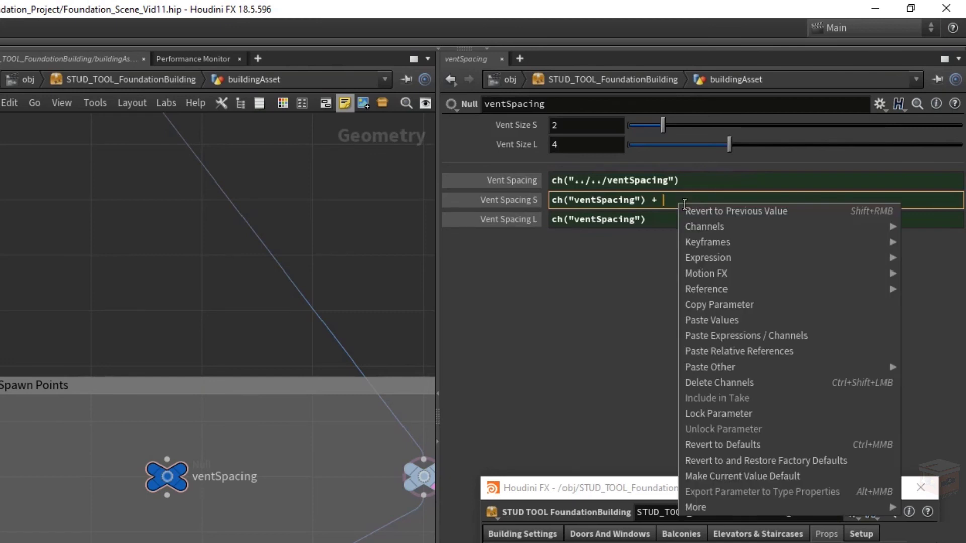
click(740, 350)
key(Return)
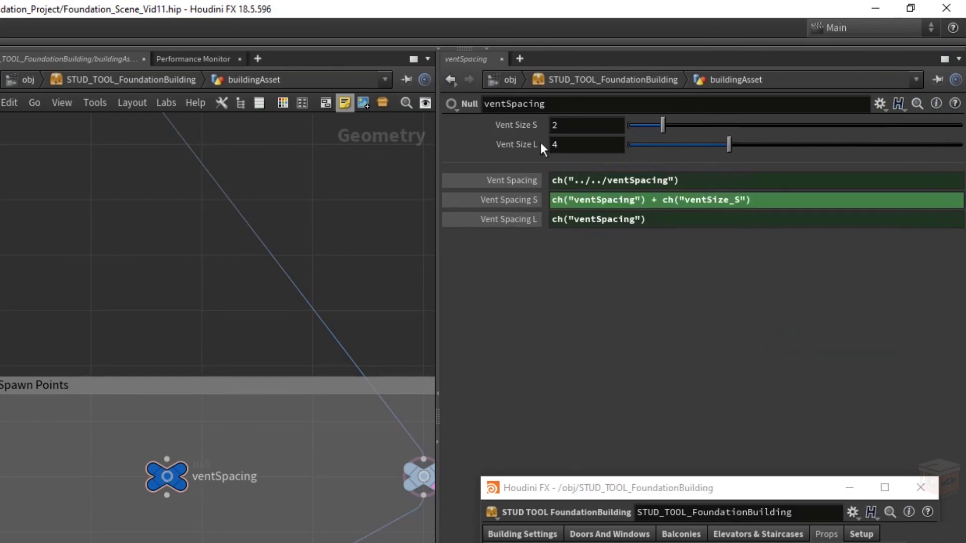
- Extend the Vent Spacing L expression by adding a relative reference to Vent Size L to ch("ventSpacing")
right_click(519, 147)
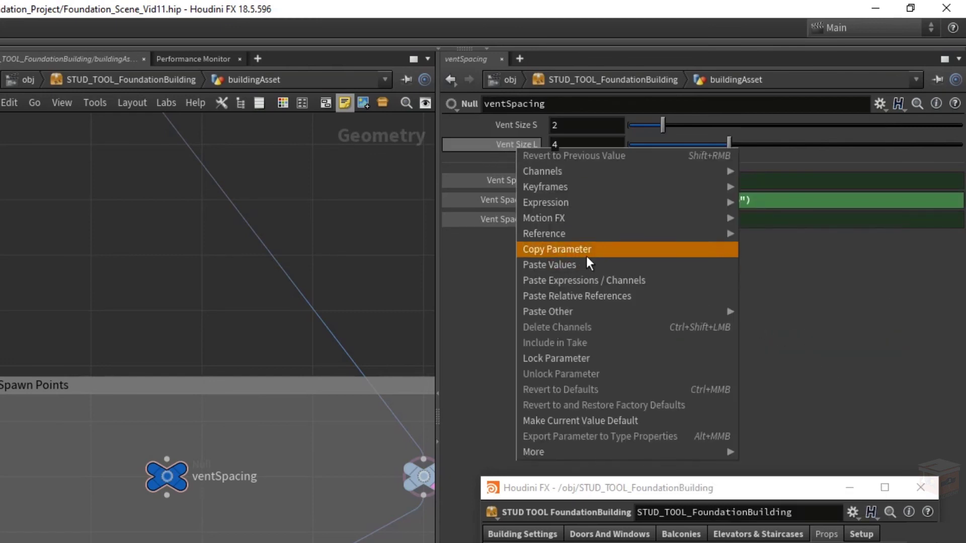
click(587, 250)
click(694, 225)
text(+)
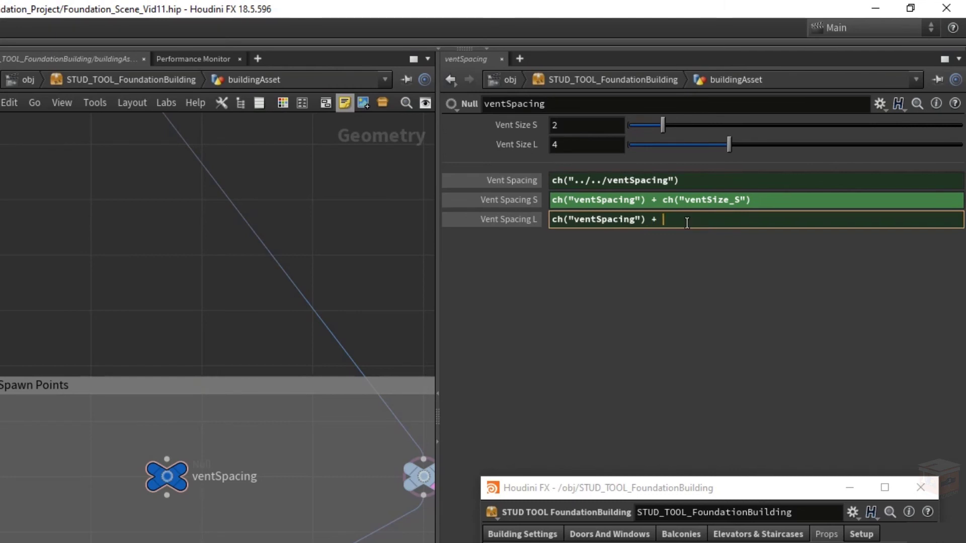
right_click(687, 223)
click(801, 371)
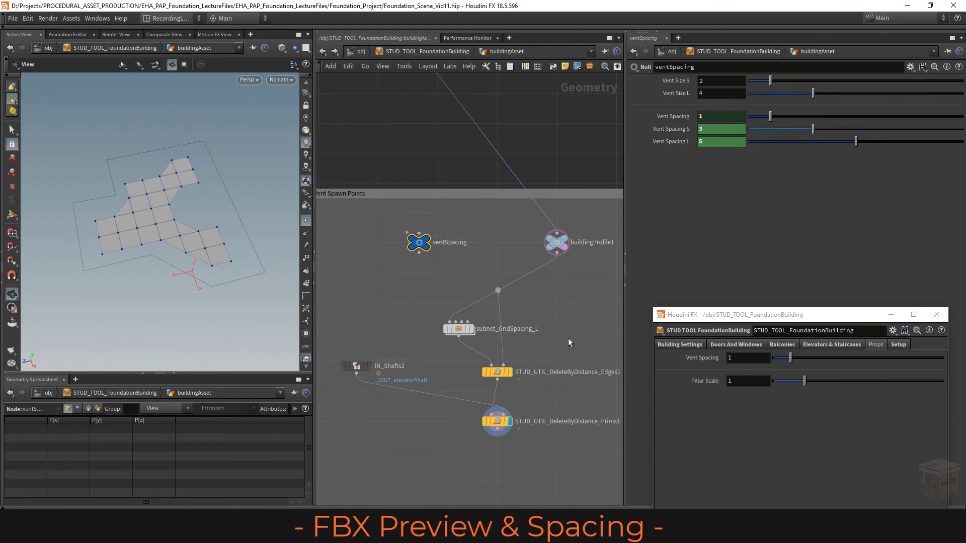
- Add a Copy to Points node below STUD_UTIL_DeleteByDistance_Prims1 in the Vent Spawn Points network
middle_drag(559, 367, 532, 294)
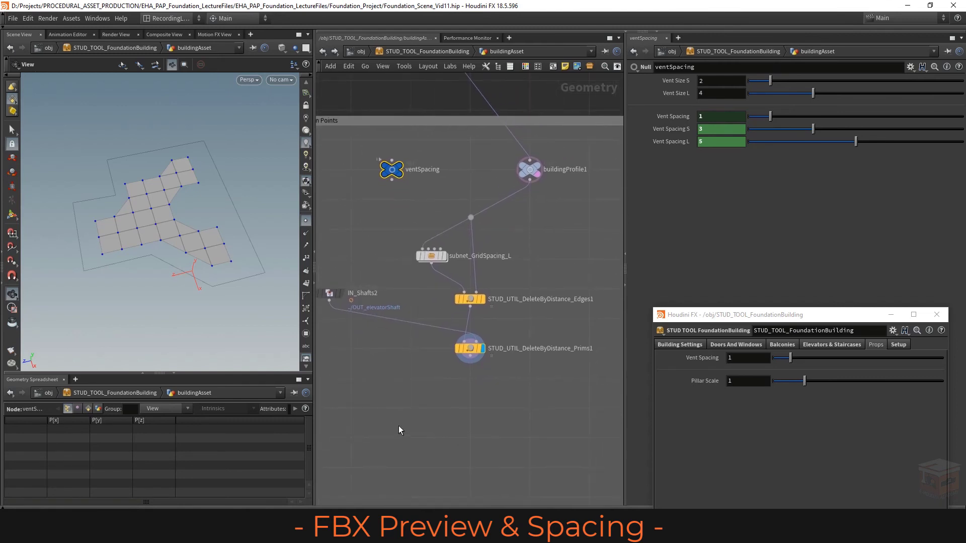
key(Tab)
text(copyto)
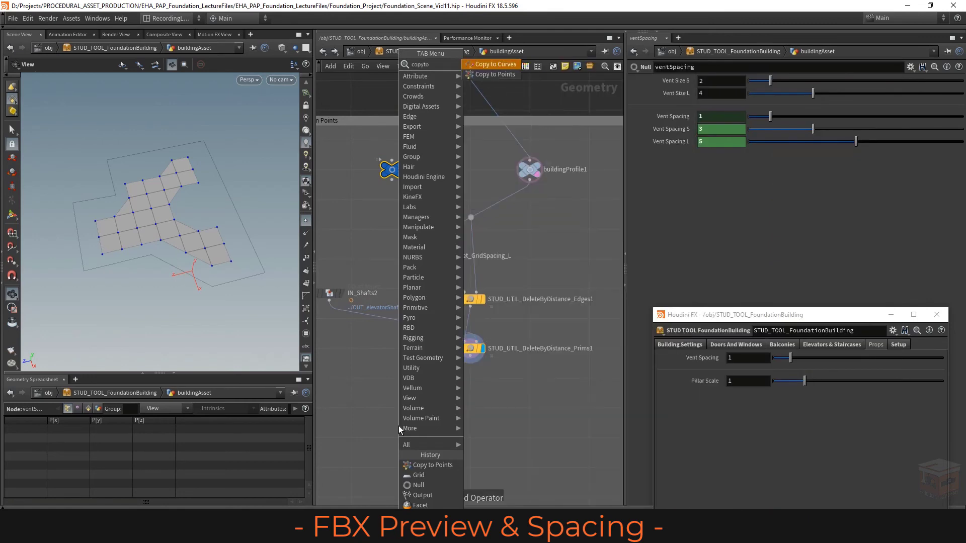
key(Down)
key(Return)
click(402, 409)
middle_drag(444, 394, 486, 398)
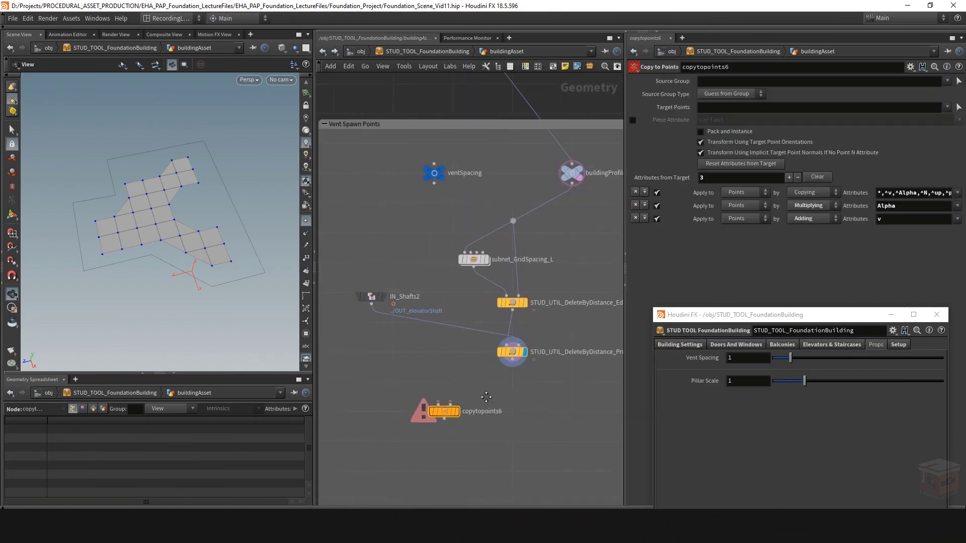
- Add a File node as the Copy to Points source and connect STUD_UTIL_DeleteByDistance_Prims1 as its target points
key(Tab)
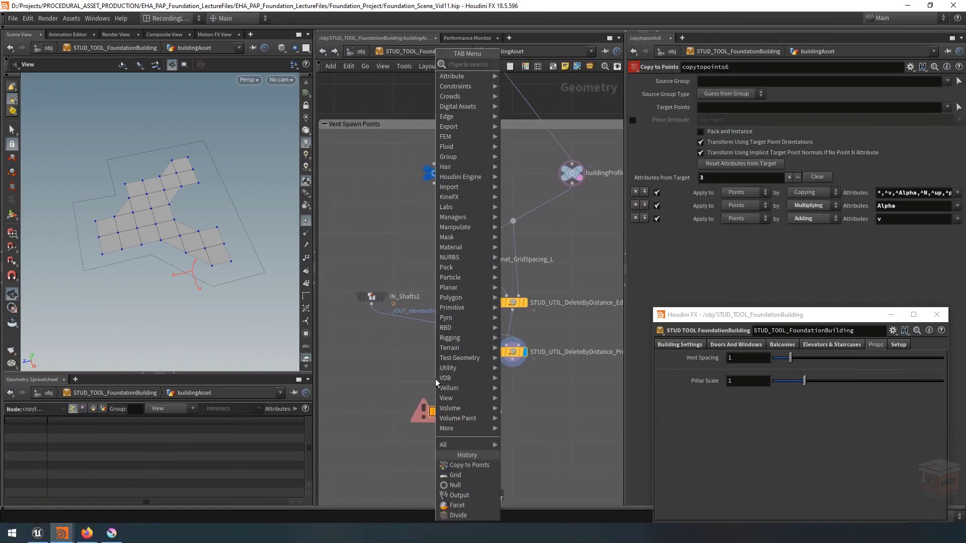
text(file)
key(Return)
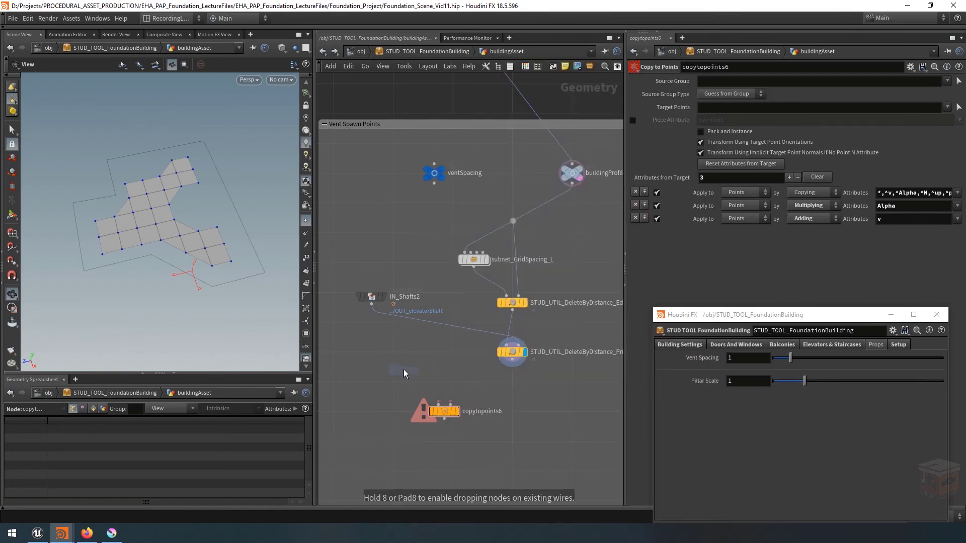
click(418, 363)
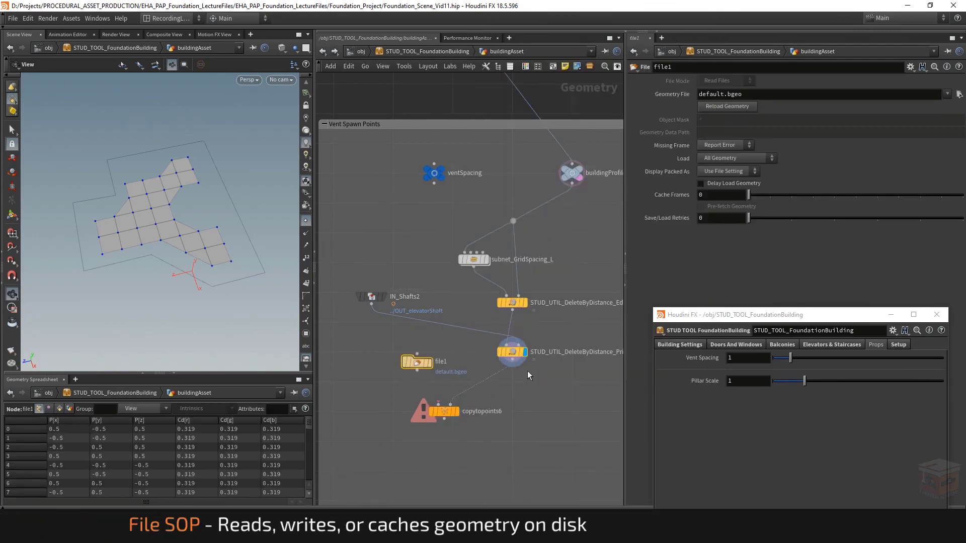
click(438, 405)
click(417, 371)
drag(420, 365, 414, 376)
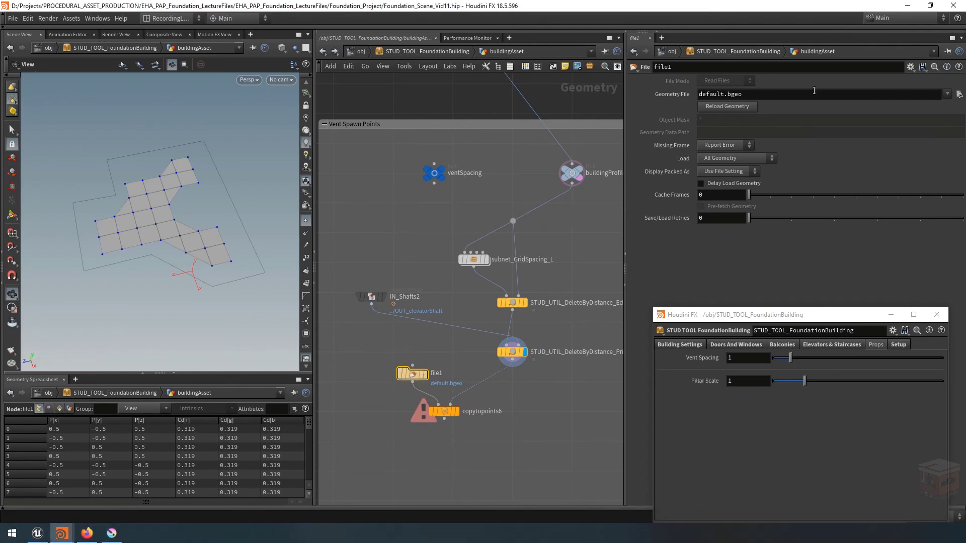
- Load $JOB/geo/Prefabs/Roof/RoofDeco_HVAC_Large.FBX as the geometry of the file1 node
click(959, 94)
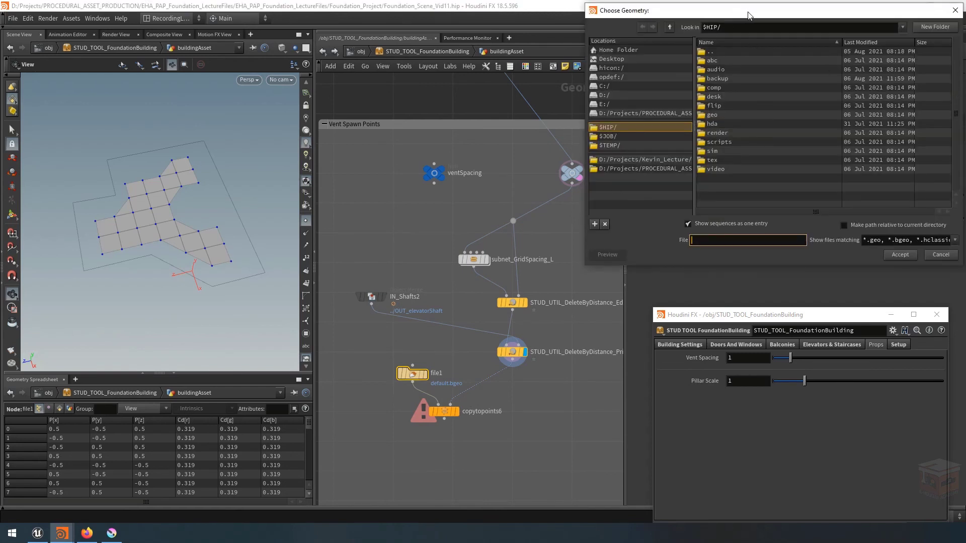
drag(734, 16, 473, 66)
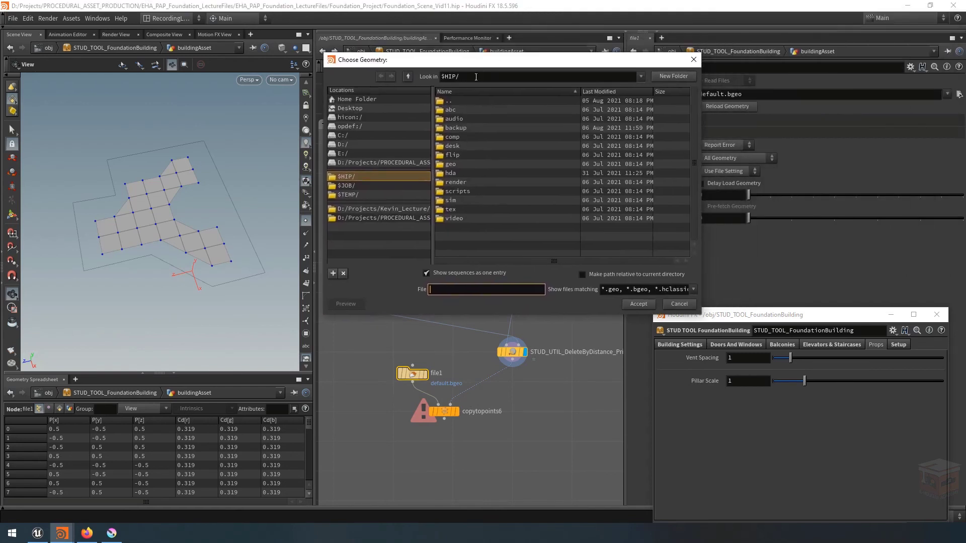
click(356, 185)
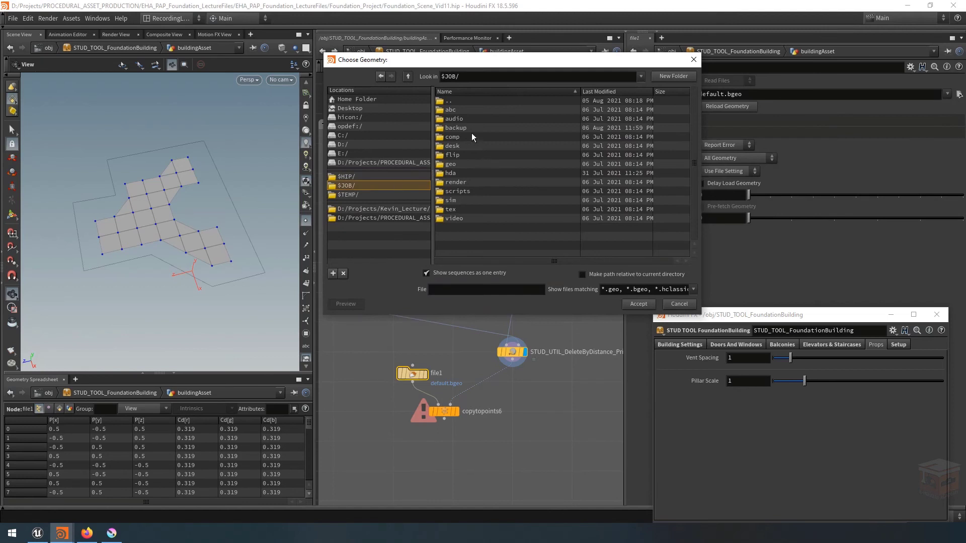
double_click(464, 164)
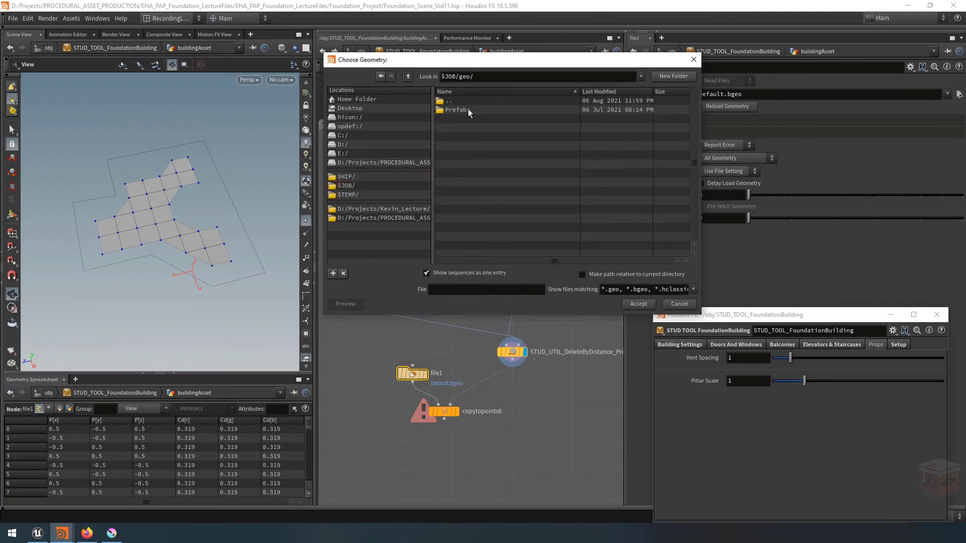
double_click(468, 108)
double_click(466, 110)
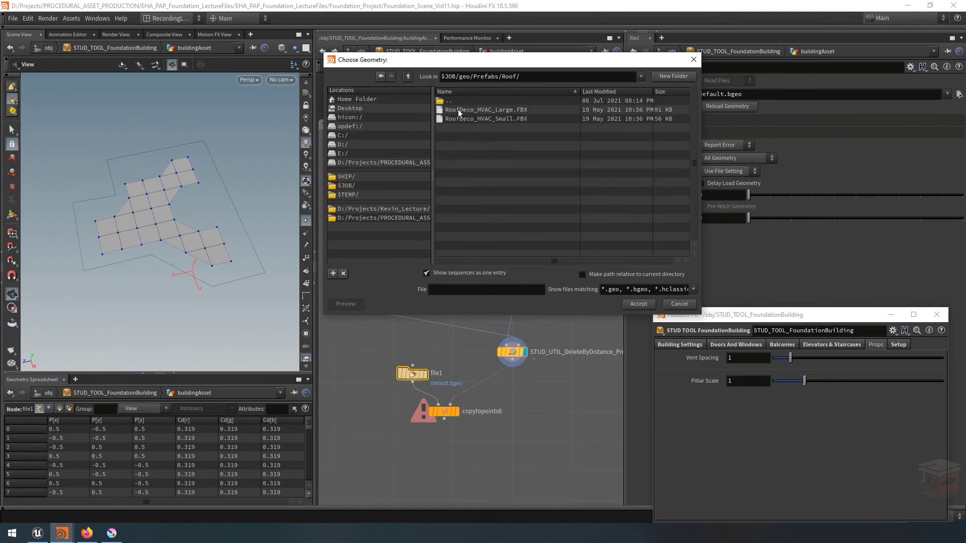
click(508, 111)
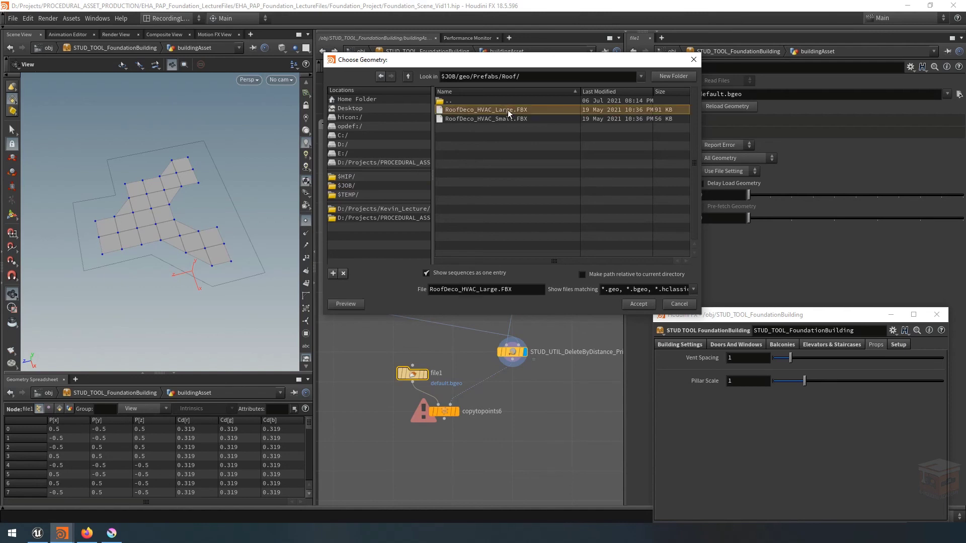
click(643, 305)
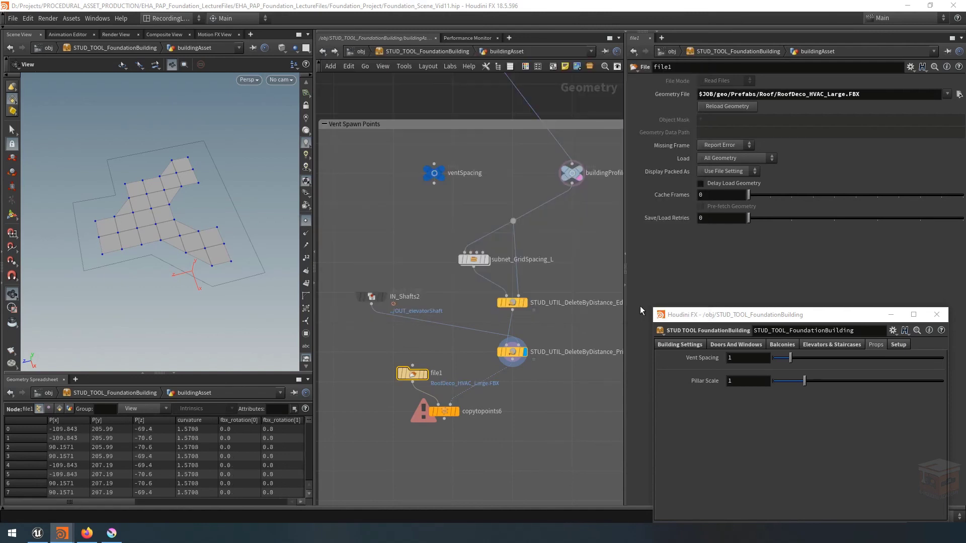
- Display the copytopoints6 output and frame the copied vent geometry in the viewport
click(442, 412)
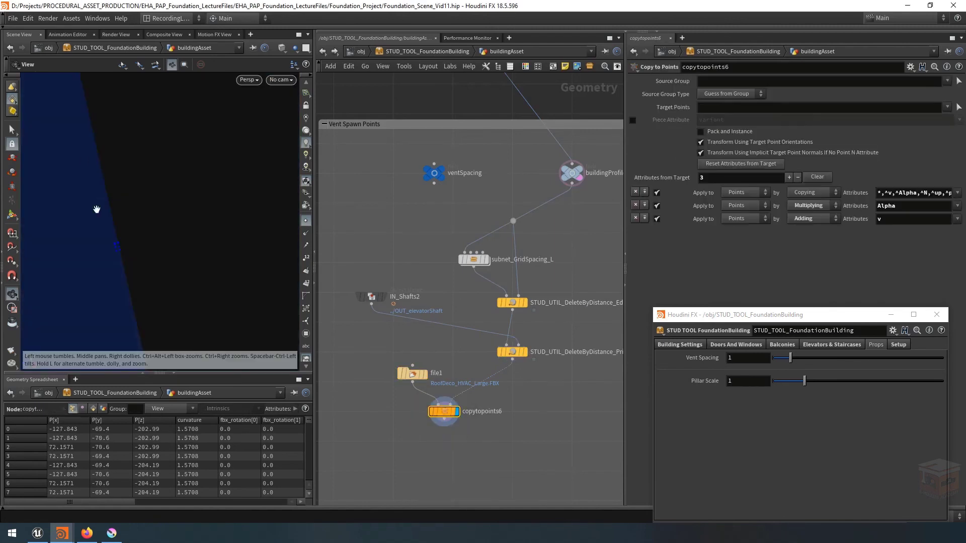
right_drag(95, 216, 60, 181)
drag(101, 201, 196, 200)
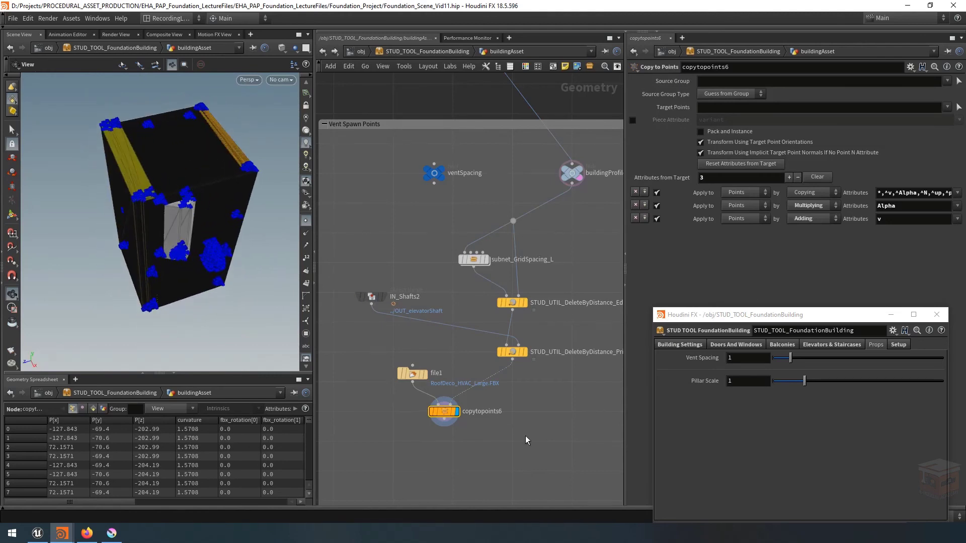
- Spread the file1 and copytopoints6 nodes apart to make room in the Vent Spawn Points network
scroll(525, 436, down, 3)
middle_drag(538, 440, 532, 418)
drag(450, 372, 426, 360)
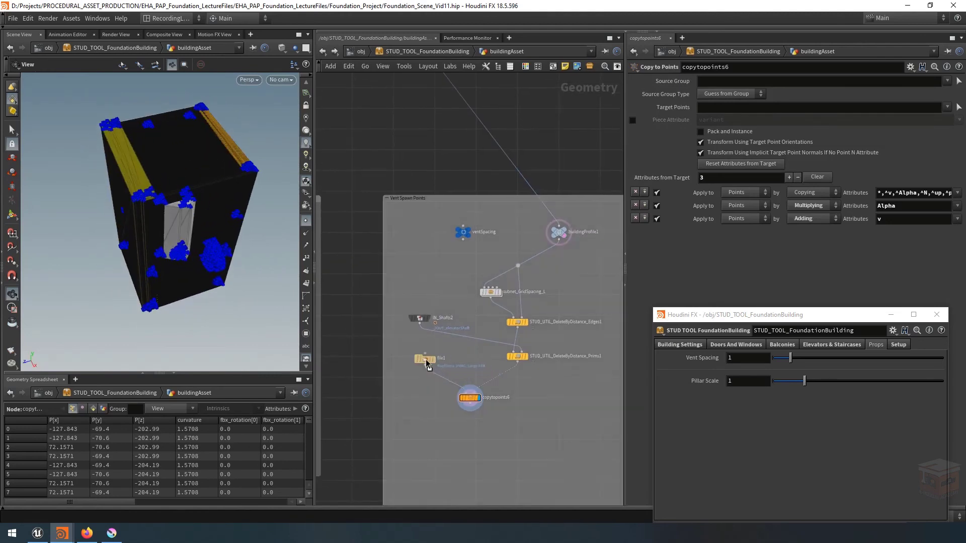
mouse_move(470, 403)
mouse_down()
mouse_move(455, 403)
mouse_move(472, 400)
mouse_move(459, 411)
mouse_up()
- Copy the setNormals wrangle from the Support Pillars network and insert it between STUD_UTIL_DeleteByDistance_Prims1 and copytopoints6
scroll(507, 428, down, 2)
middle_drag(507, 428, 623, 426)
scroll(414, 380, up, 4)
click(408, 386)
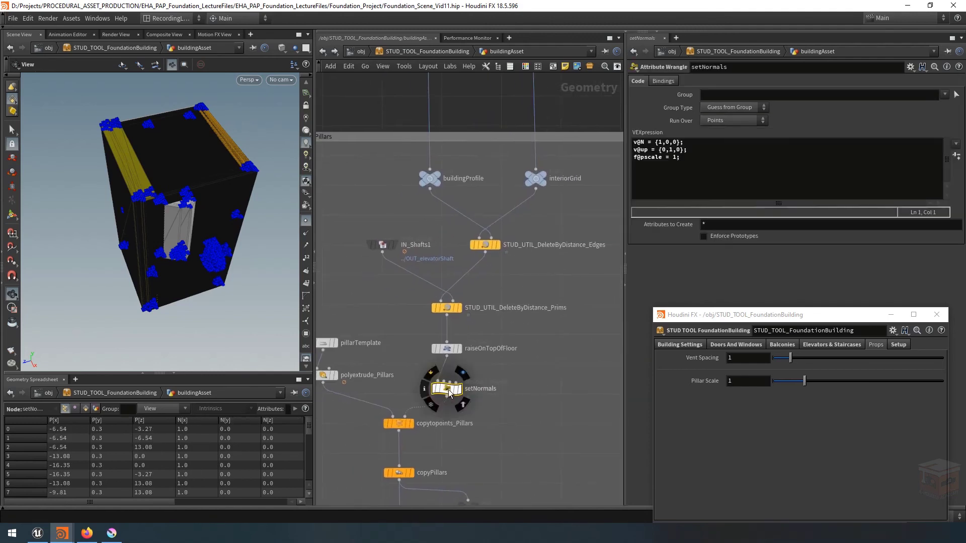
key(ctrl+c)
scroll(505, 409, down, 6)
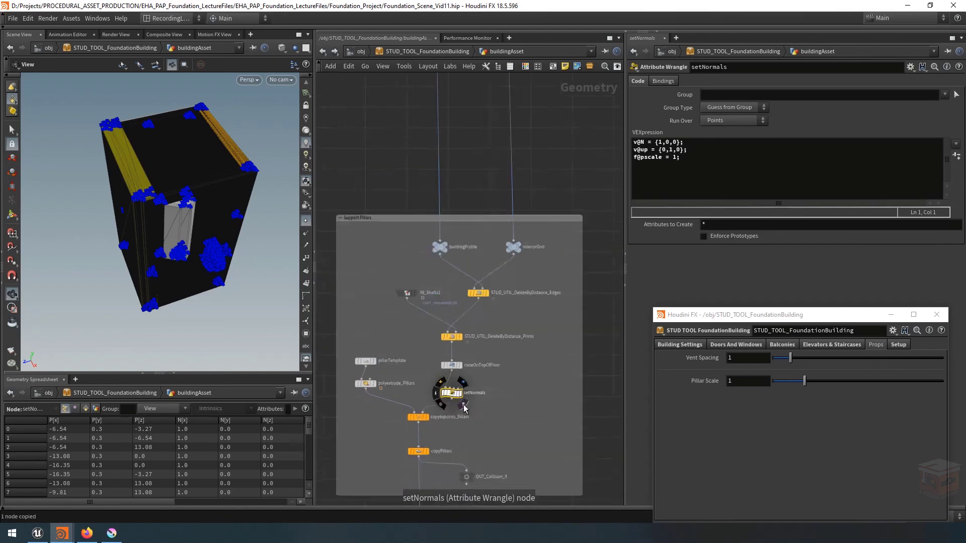
scroll(500, 374, up, 5)
scroll(500, 374, up, 2)
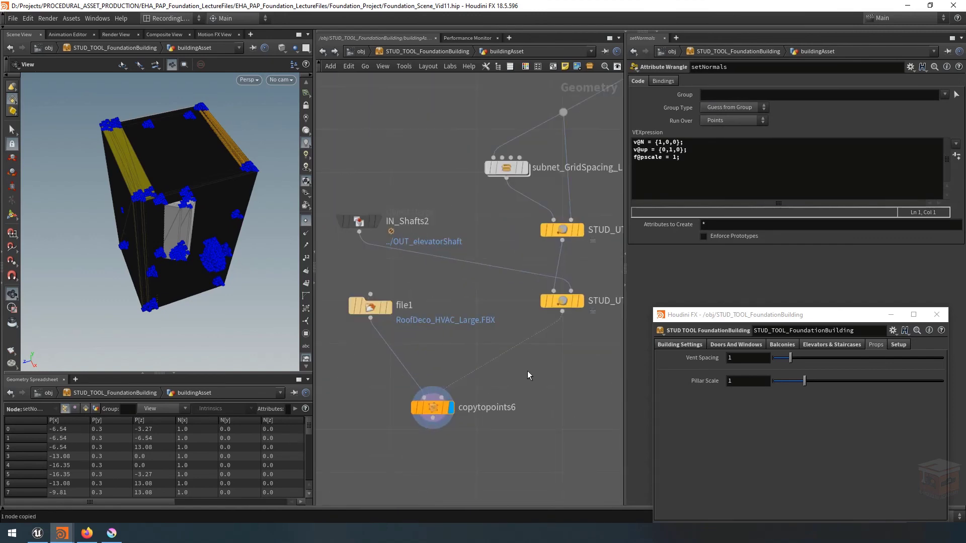
key(ctrl+v)
drag(525, 339, 504, 357)
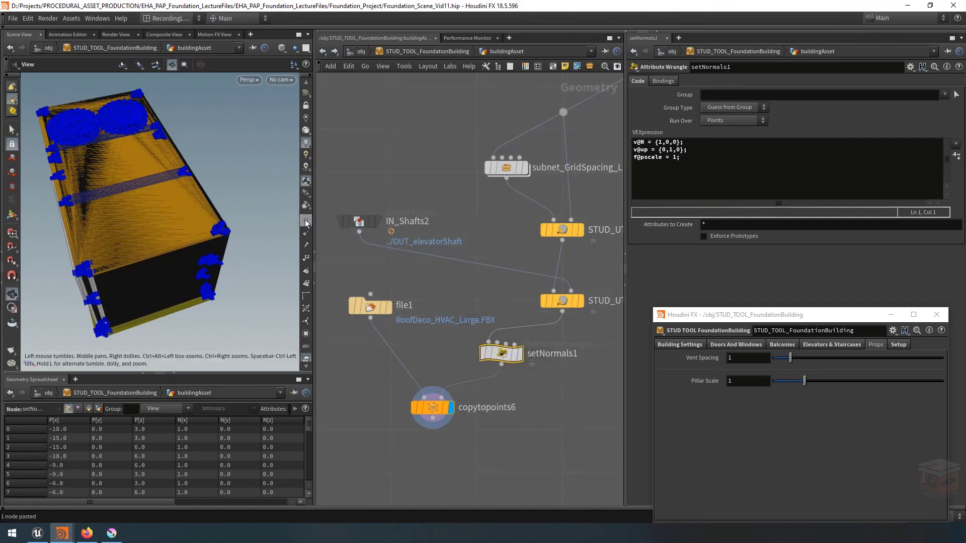
- Set f@pscale to 0.01 in the setNormals1 wrangle and tidy the setNormals1 and file1 nodes
click(673, 157)
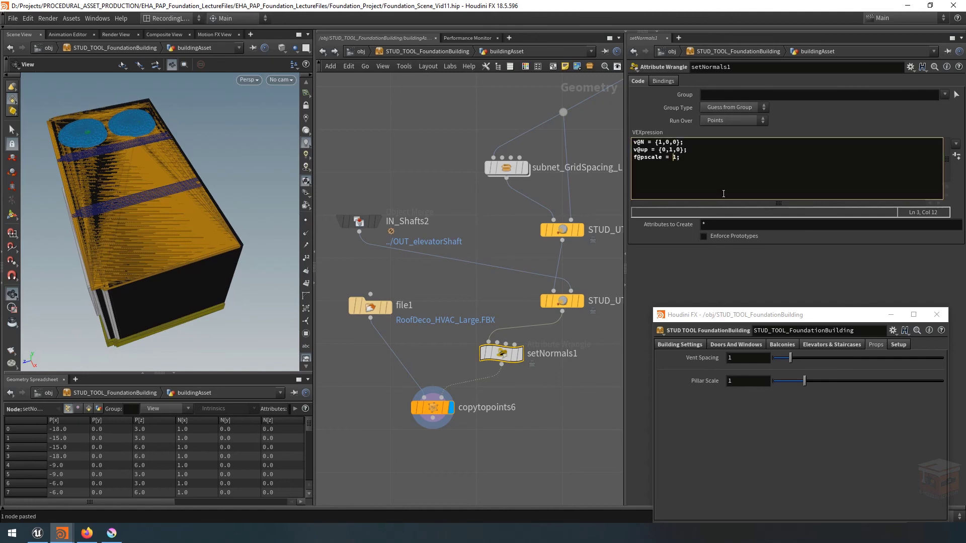
text(0.0)
drag(503, 354, 463, 363)
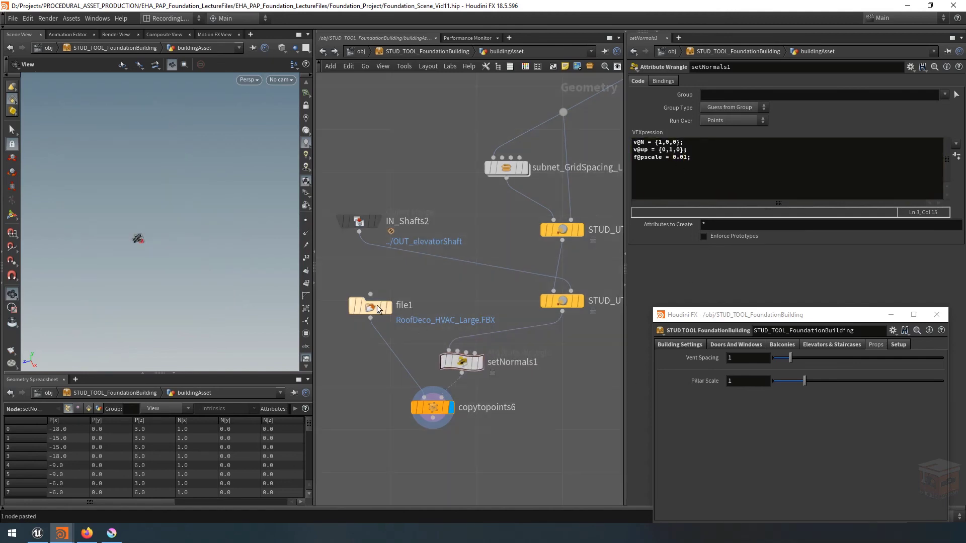
drag(377, 305, 385, 327)
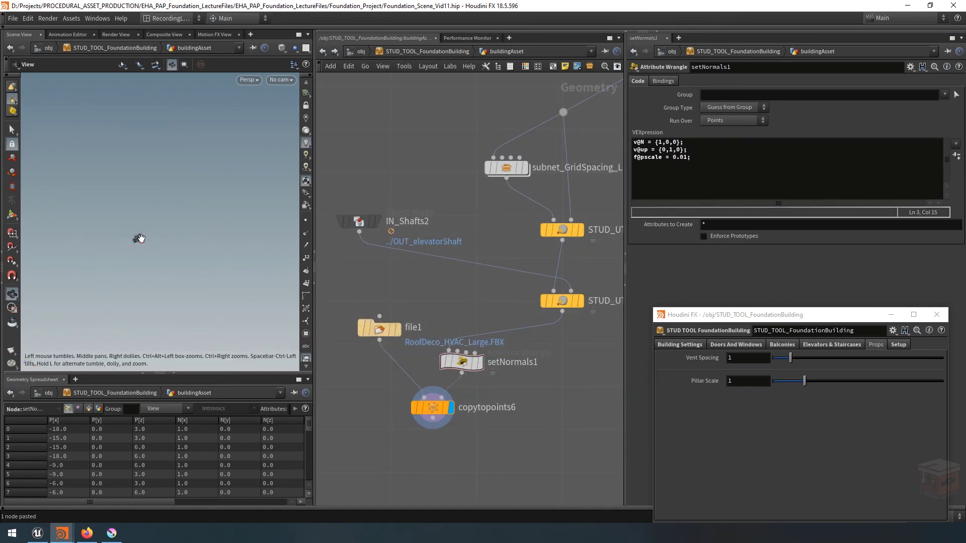
scroll(139, 239, up, 10)
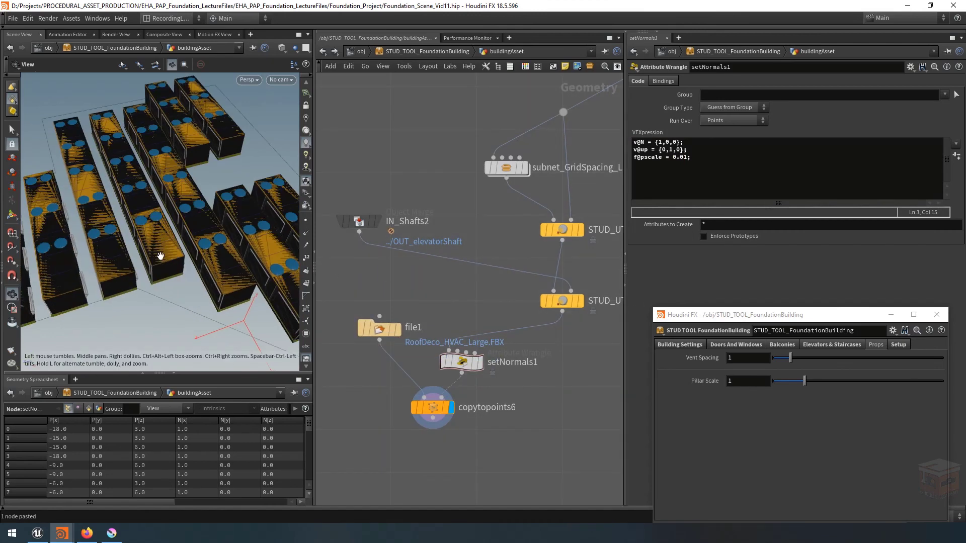
scroll(200, 256, down, 5)
drag(181, 257, 173, 237)
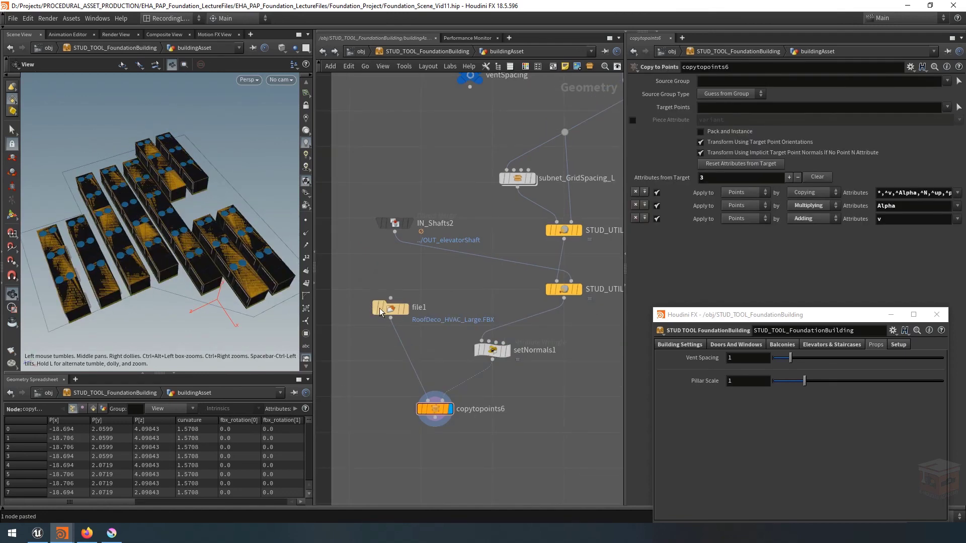
- Insert a Blast node between file1 and copytopoints6
drag(393, 312, 391, 311)
key(Tab)
text(blast)
key(Return)
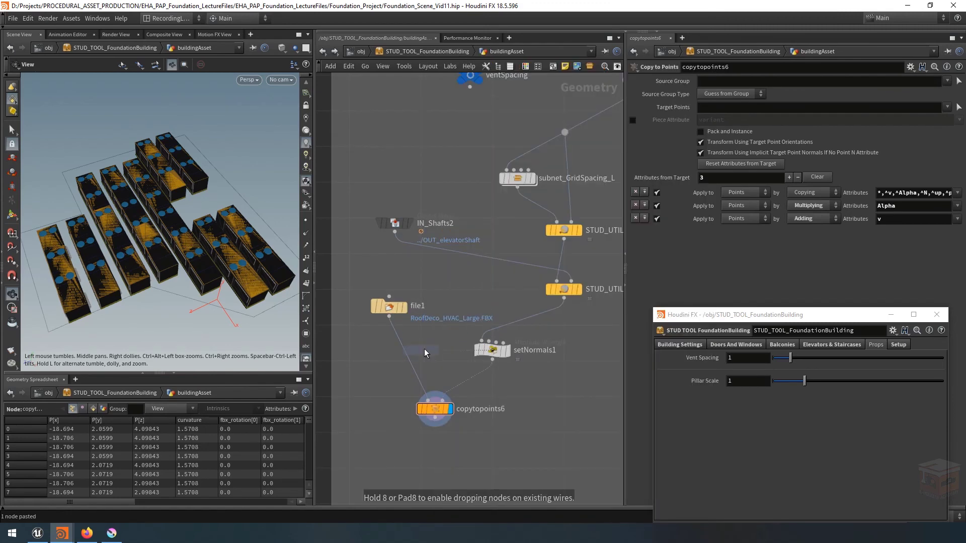
click(382, 365)
drag(381, 366, 388, 361)
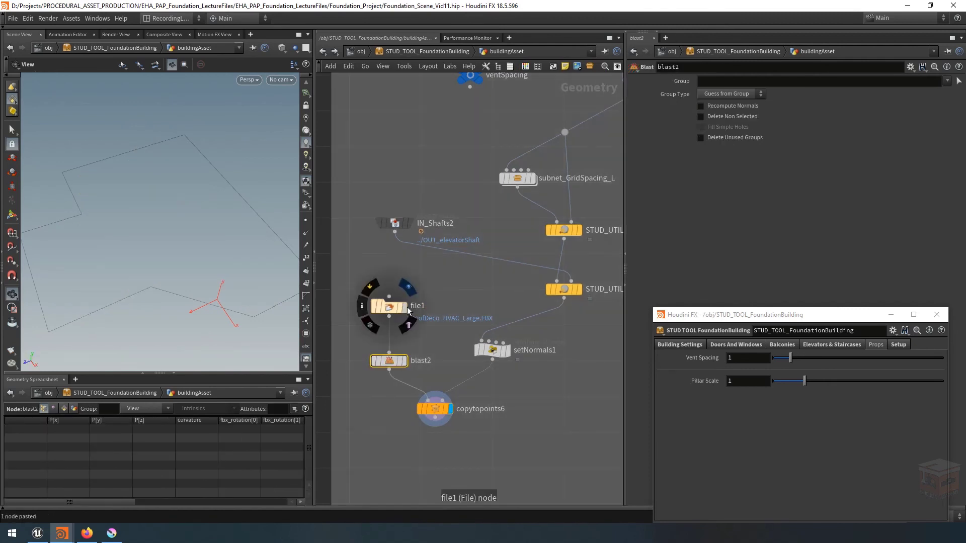
- Examine the primitive name attribute of file1 in the Geometry Spreadsheet, sorted by name
click(405, 307)
click(394, 314)
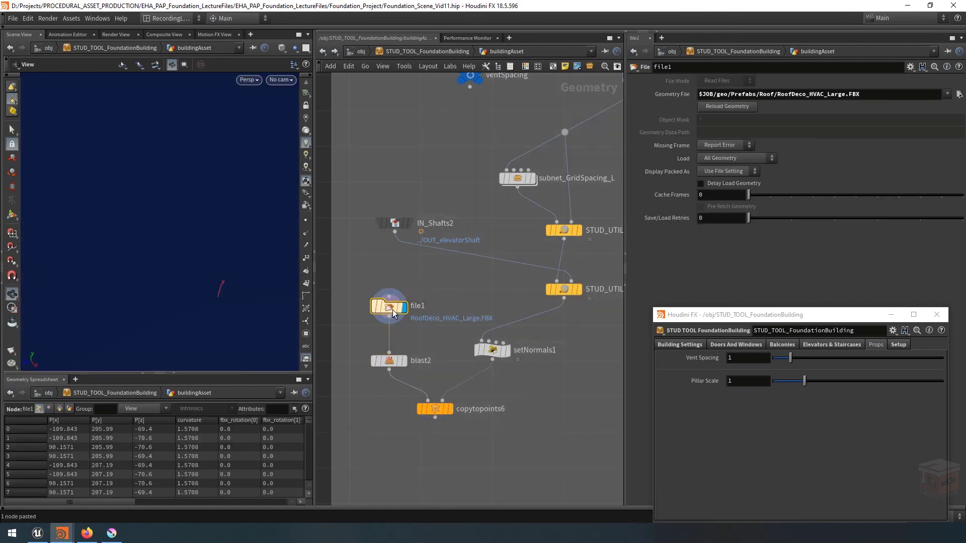
click(60, 409)
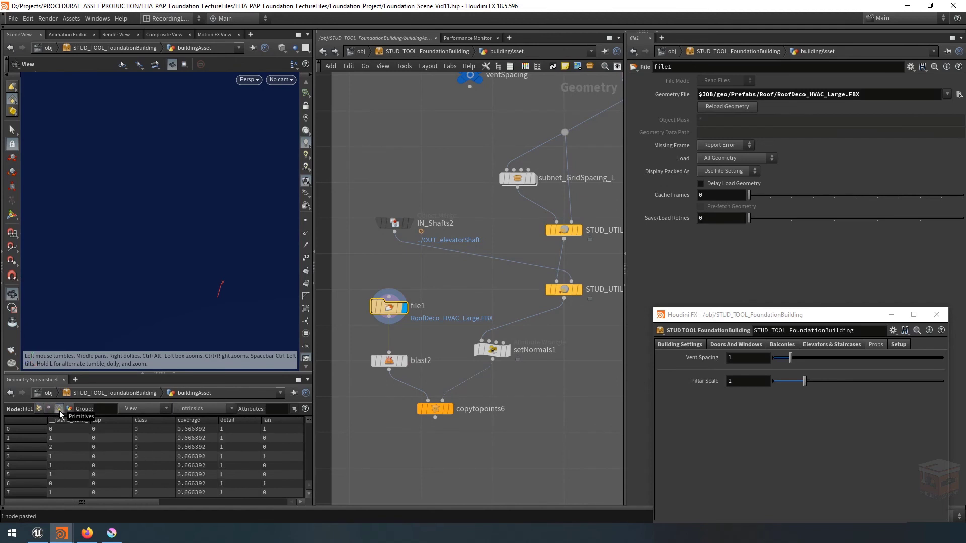
drag(121, 501, 235, 517)
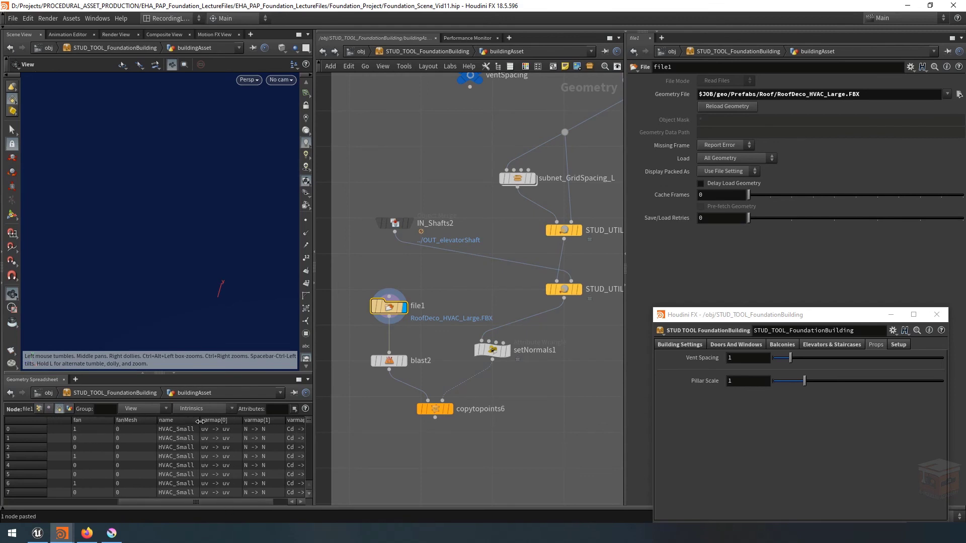
drag(200, 422, 222, 421)
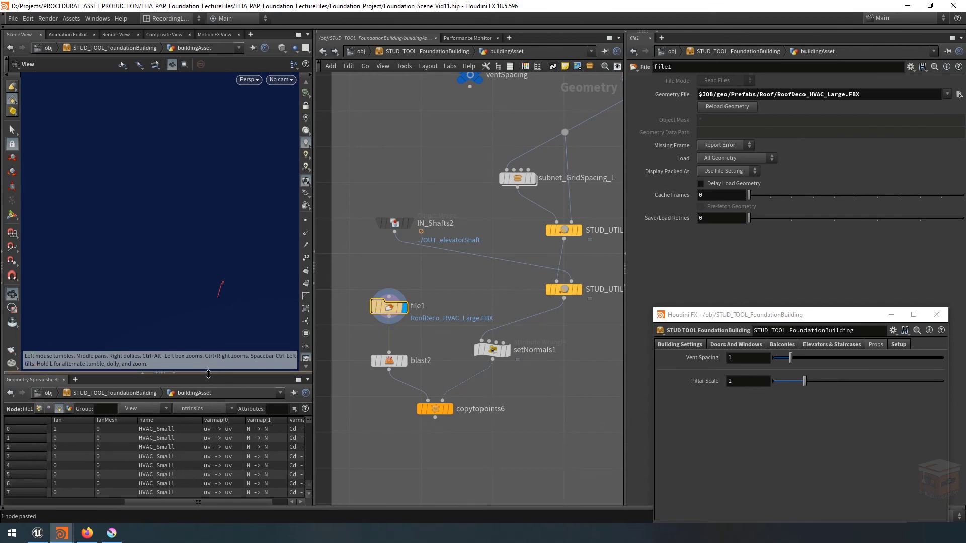
drag(209, 373, 209, 227)
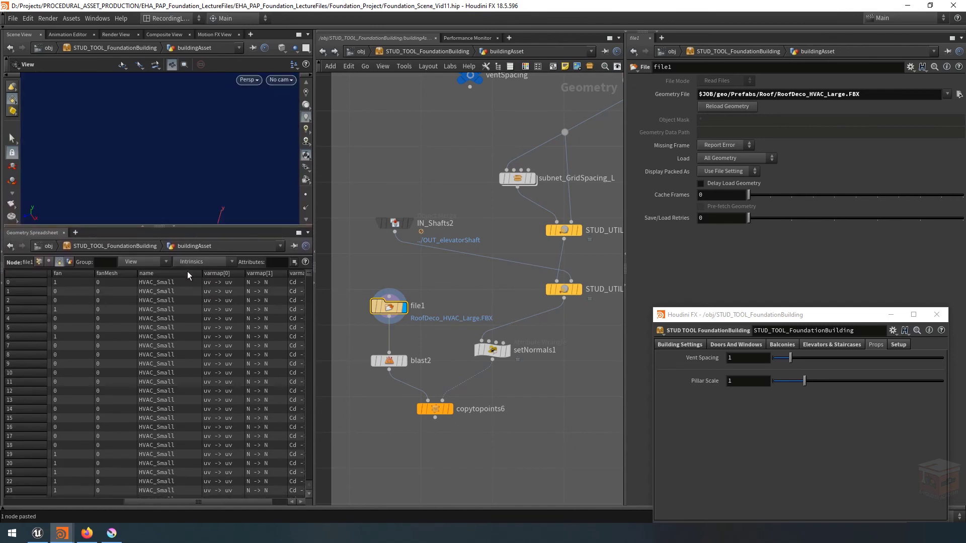
click(189, 274)
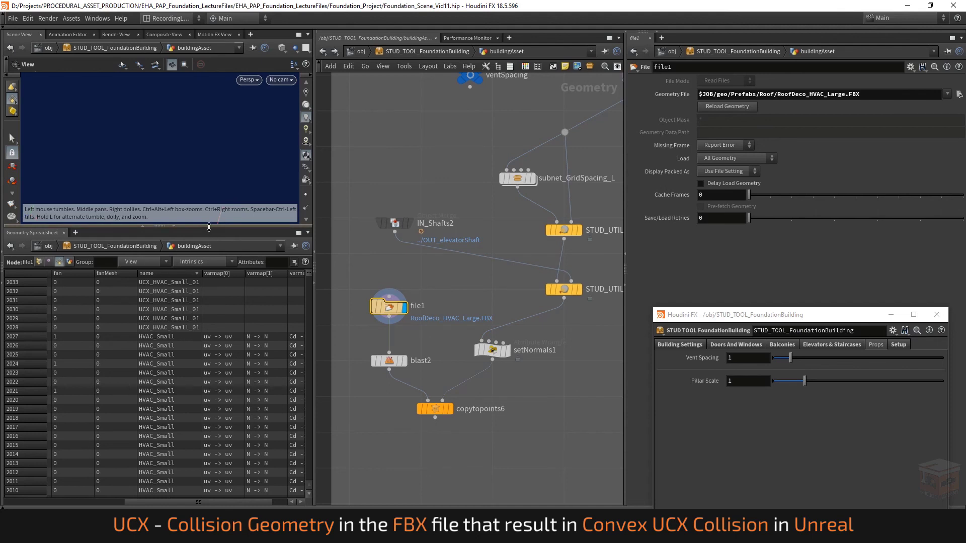
drag(209, 226, 197, 379)
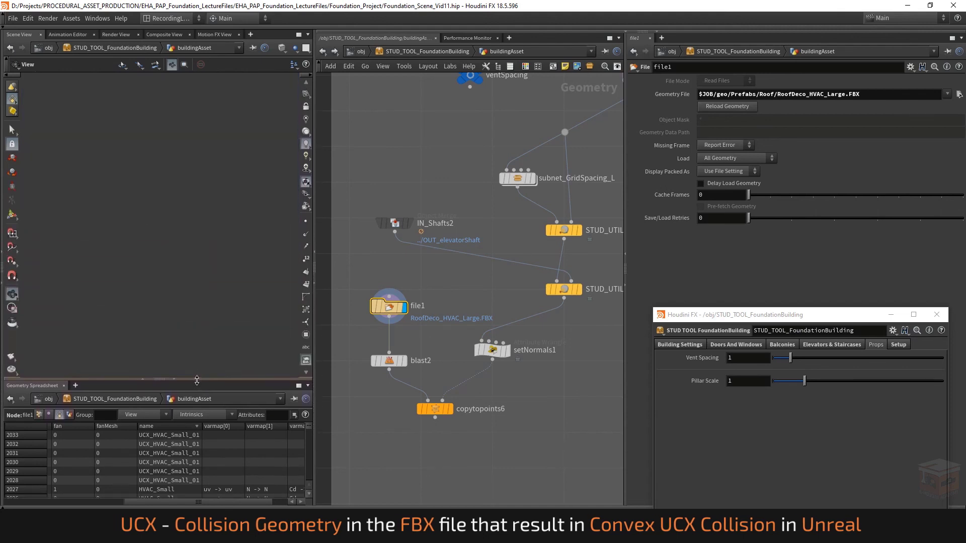
click(404, 361)
click(389, 362)
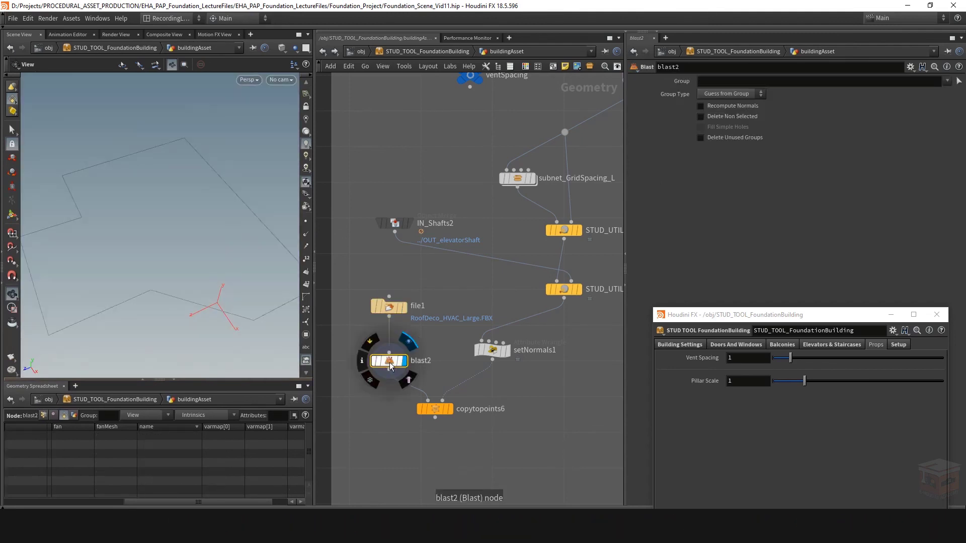
click(722, 95)
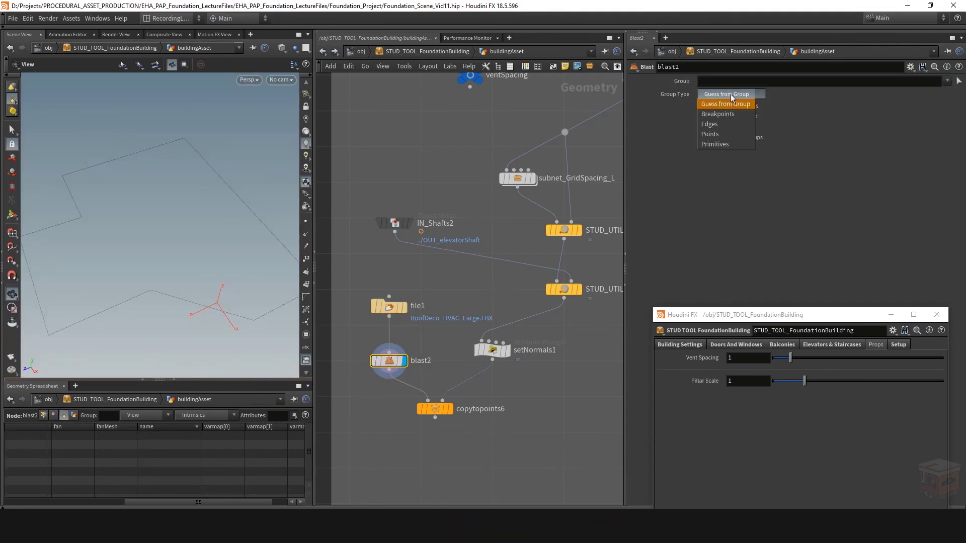
click(728, 144)
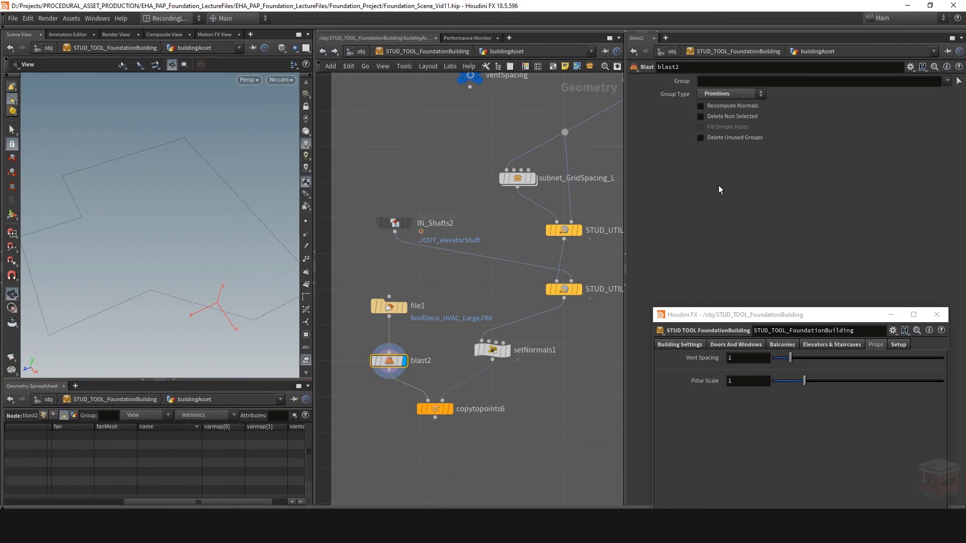
click(751, 79)
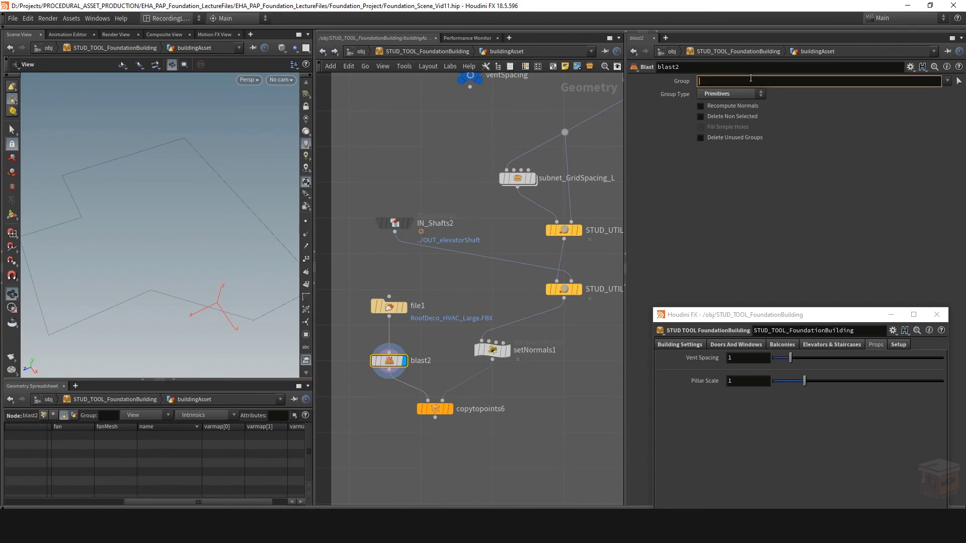
text(@name=UCX*)
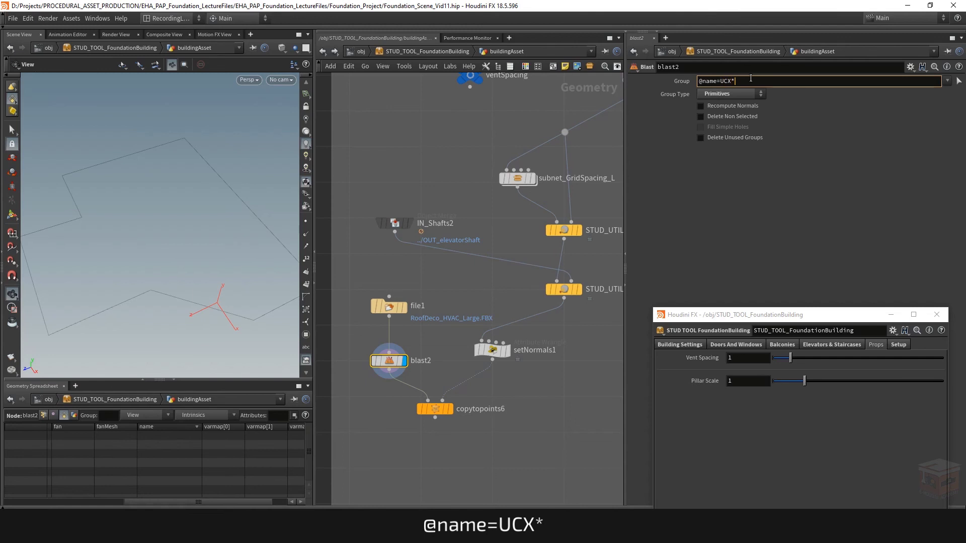
key(Return)
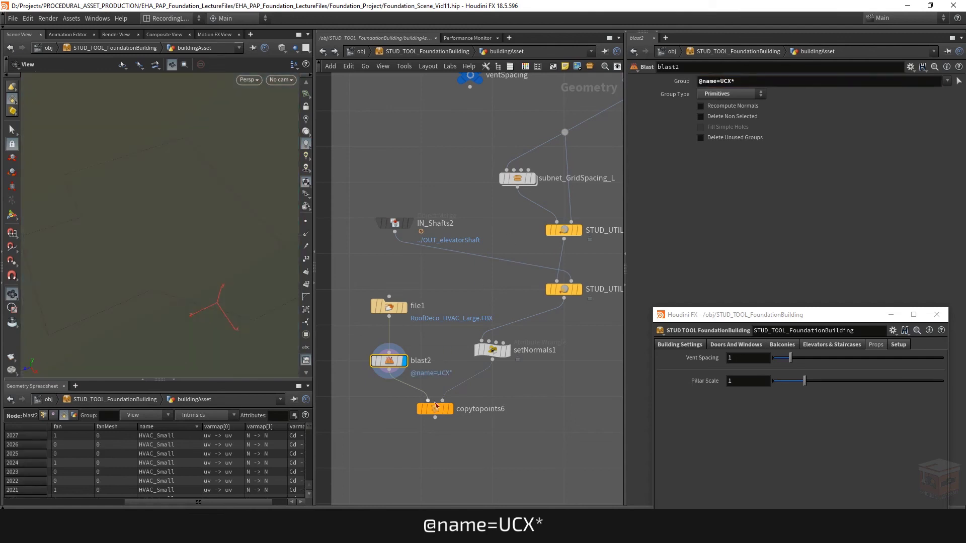
- Display the copytopoints6 result again and reselect the blast2 node
click(449, 410)
click(434, 410)
drag(435, 343, 380, 385)
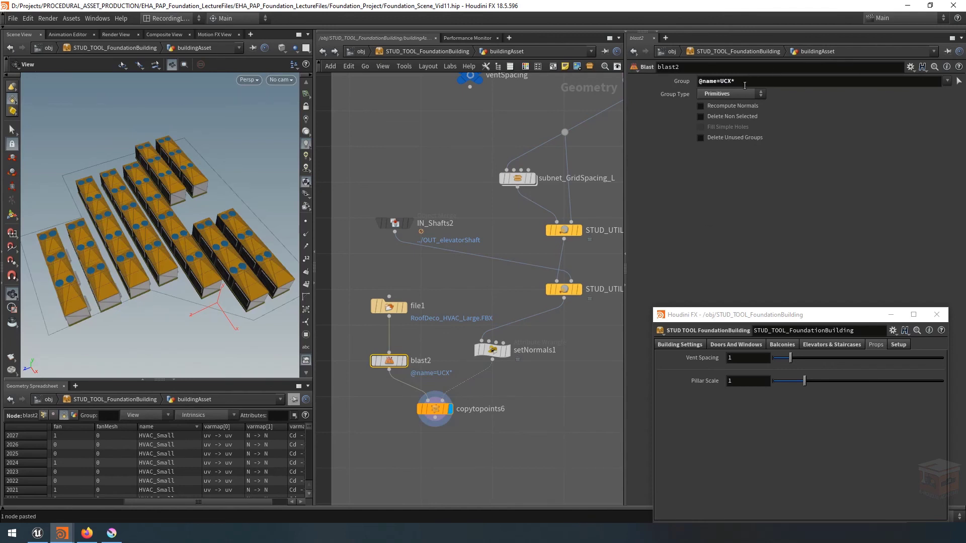
- Examine the copied HVAC vents on the roof grid from several angles and distances for overlaps and leftover collision geometry
drag(732, 80, 749, 79)
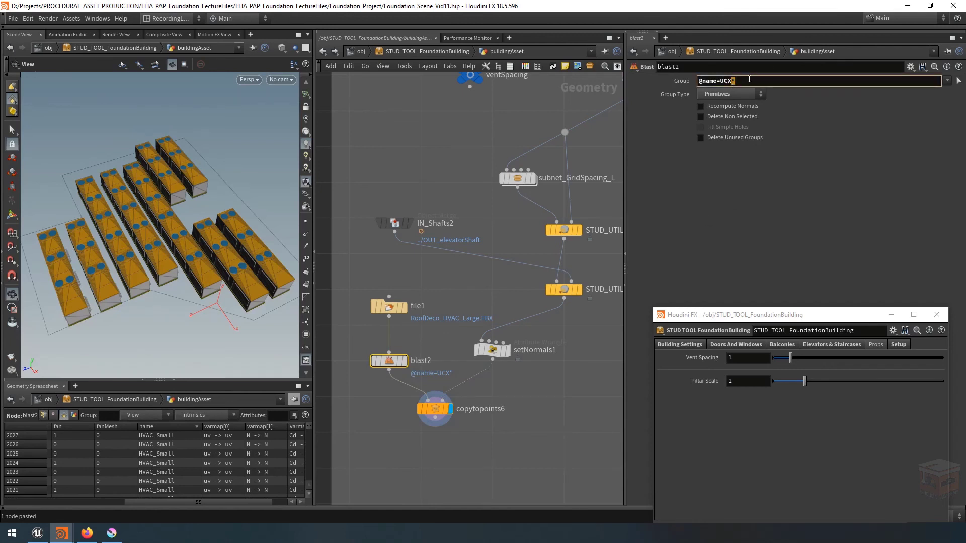
click(717, 209)
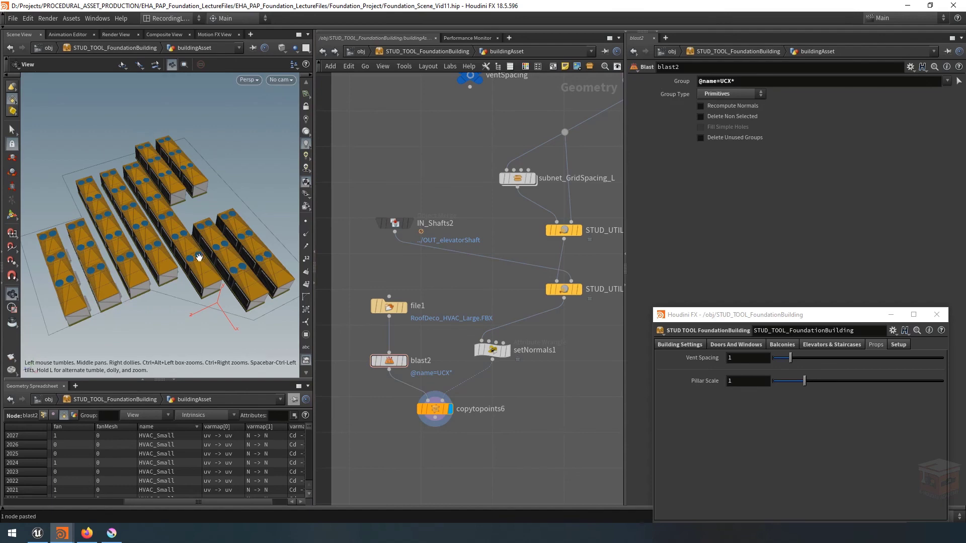
mouse_move(199, 259)
mouse_down()
mouse_move(209, 239)
mouse_move(181, 261)
mouse_up()
right_drag(181, 261, 269, 269)
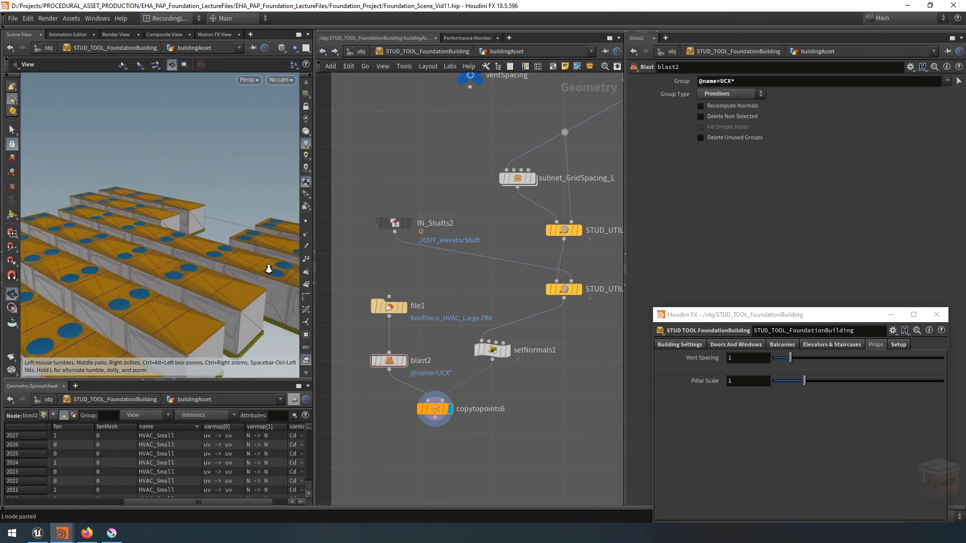
middle_drag(268, 269, 172, 270)
drag(173, 270, 203, 285)
middle_drag(203, 285, 176, 292)
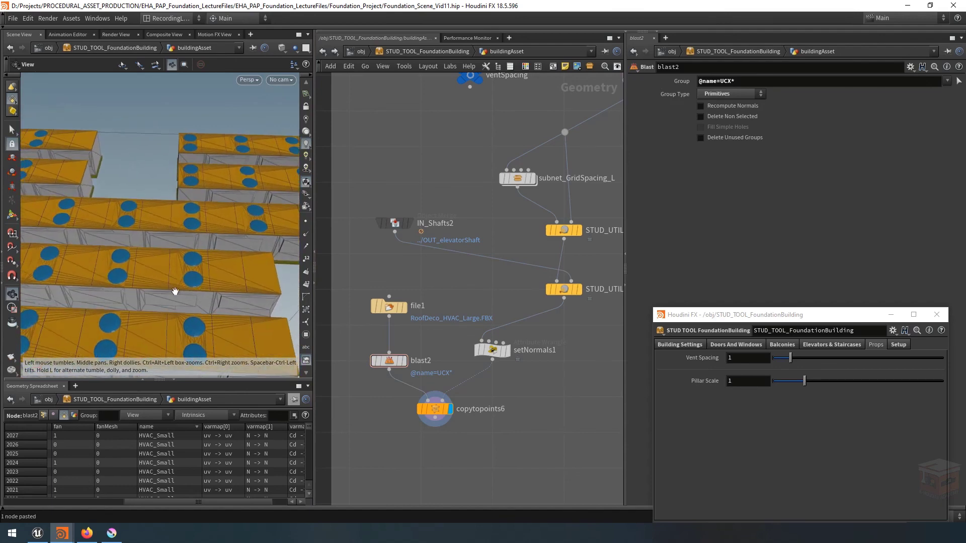
right_drag(175, 292, 99, 246)
drag(99, 246, 159, 252)
middle_drag(160, 252, 122, 236)
right_drag(122, 236, 189, 230)
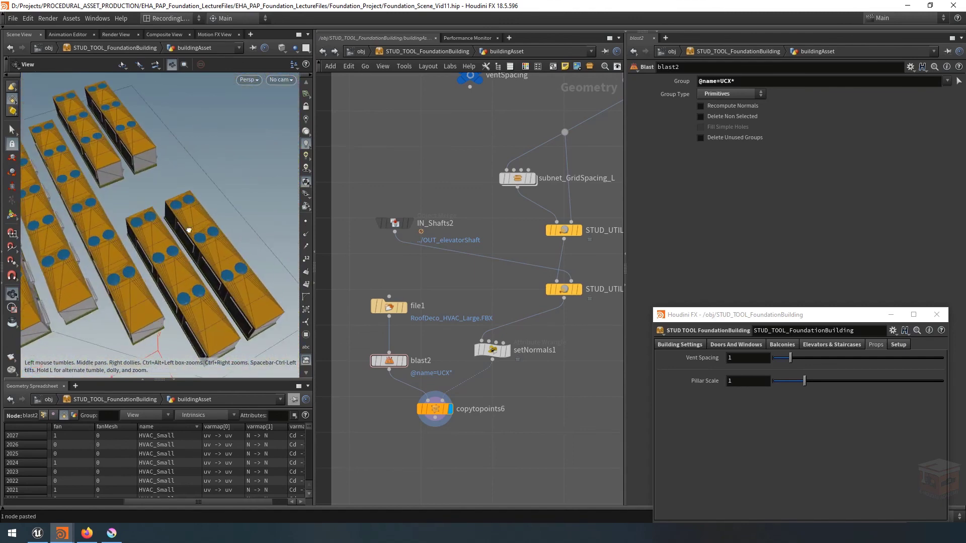
drag(189, 230, 92, 211)
middle_drag(188, 228, 138, 233)
right_drag(138, 233, 289, 252)
drag(198, 311, 167, 240)
- Increase the Grid Spacing of subnet_GridSpacing_L to about 4.6 to spread the vents apart
middle_drag(583, 328, 527, 354)
scroll(528, 350, down, 1)
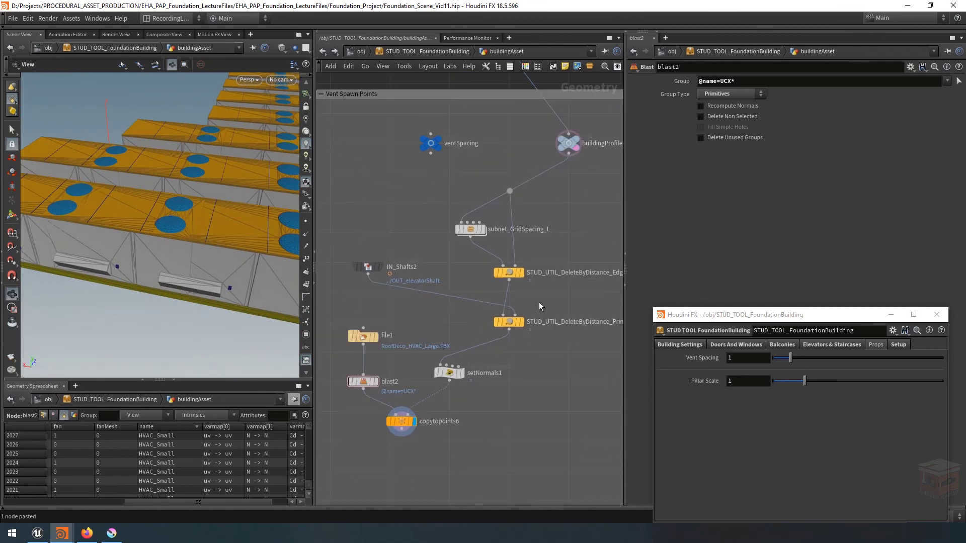
drag(557, 259, 482, 365)
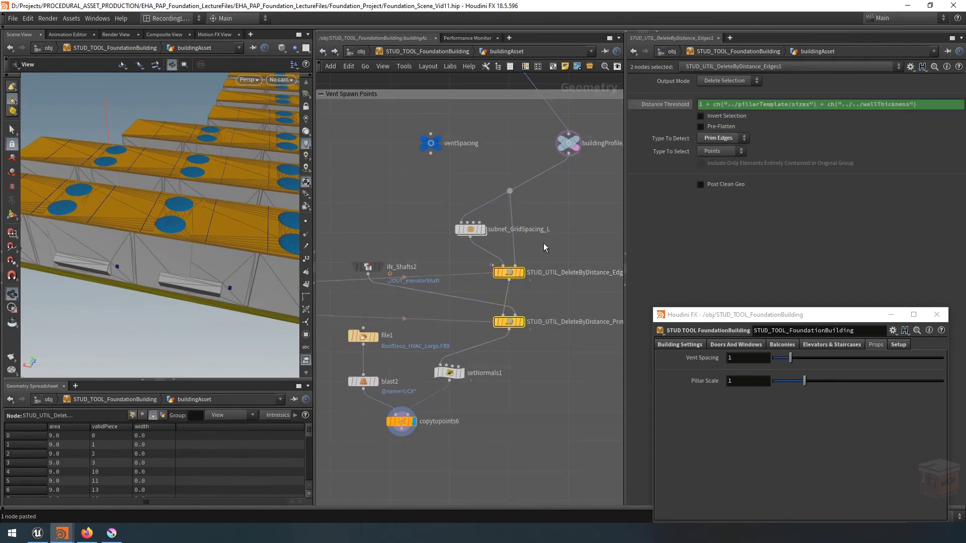
click(511, 233)
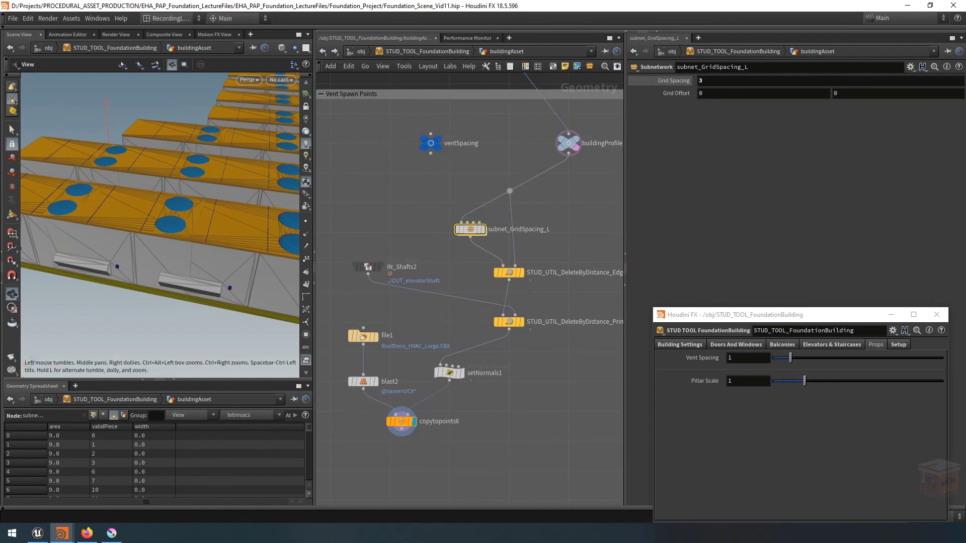
middle_drag(582, 216, 579, 233)
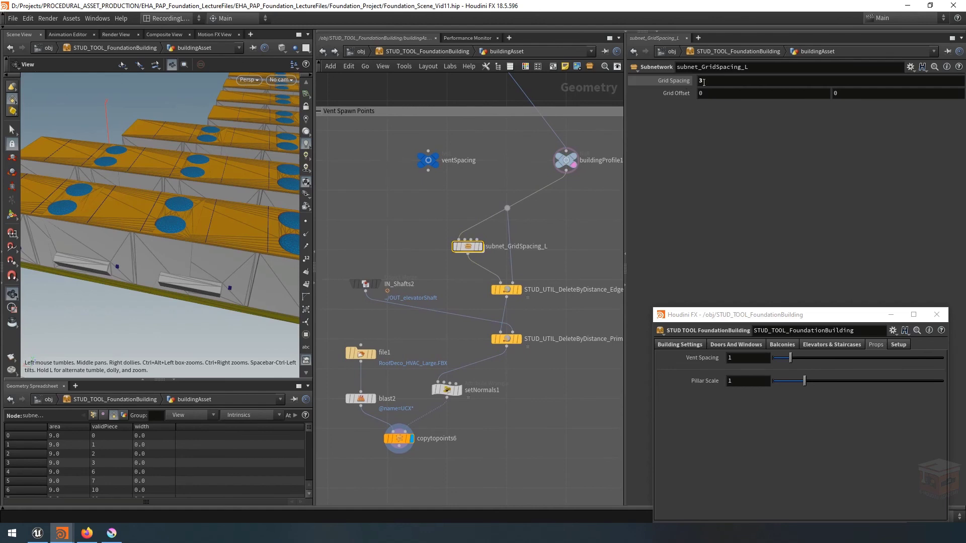
middle_drag(707, 80, 770, 81)
drag(142, 215, 171, 221)
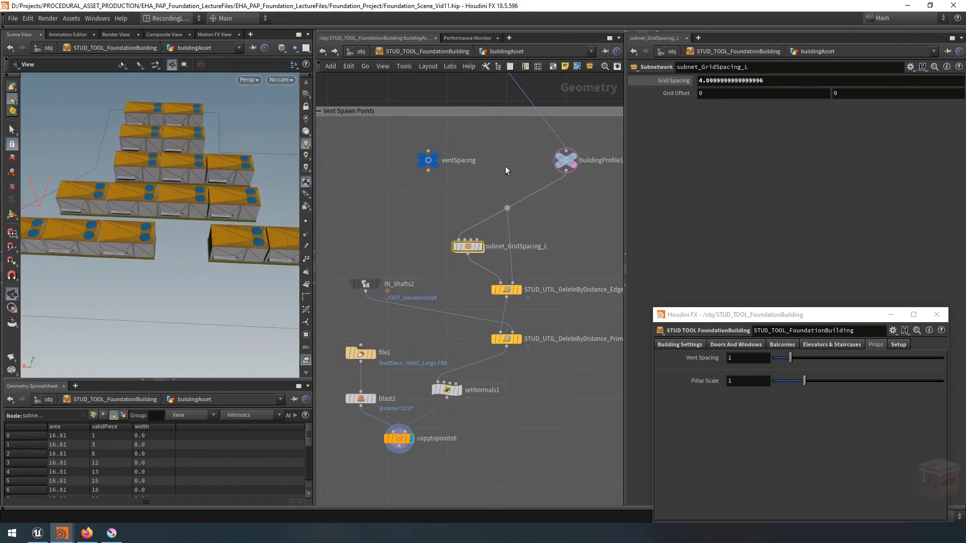
mouse_move(717, 80)
middle_down()
mouse_move(732, 81)
mouse_move(716, 83)
middle_up()
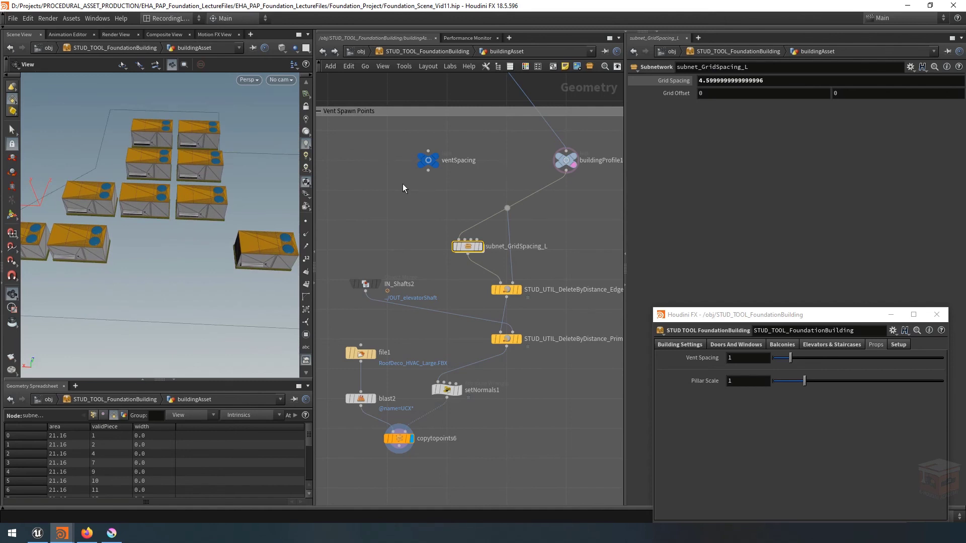
- Link the Grid Spacing of subnet_GridSpacing_L to ventSpacing's Vent Spacing L with ch("../ventSpacing/ventSpacing_L") and check the vent layout
click(428, 160)
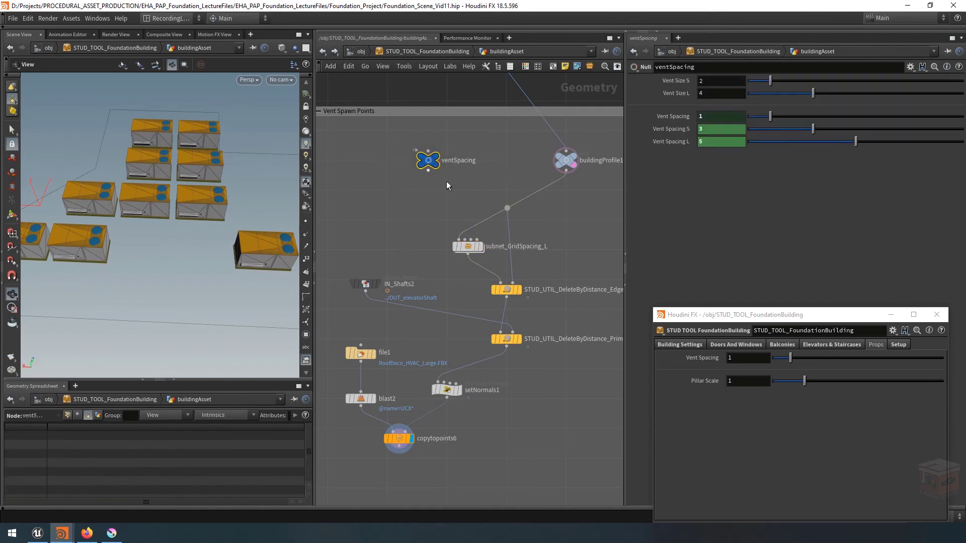
right_click(671, 141)
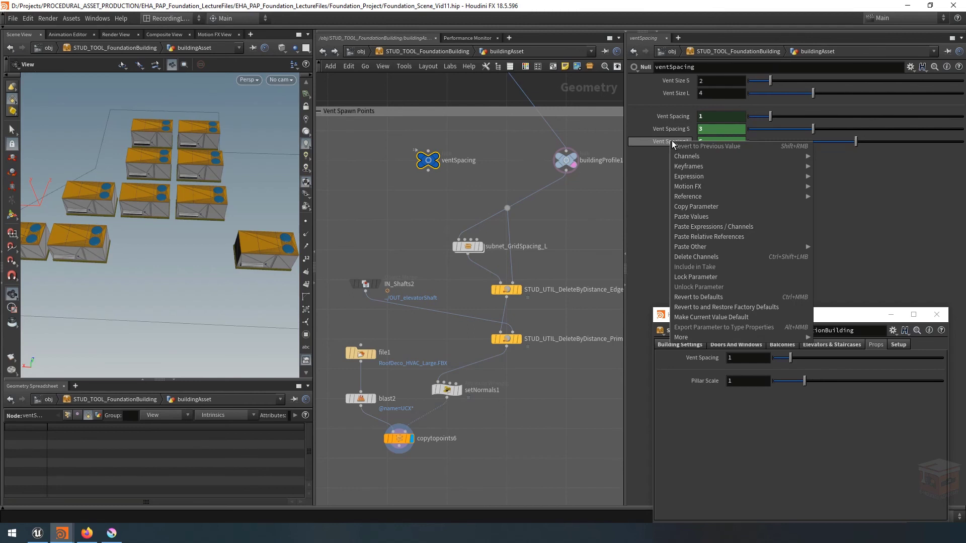
click(693, 207)
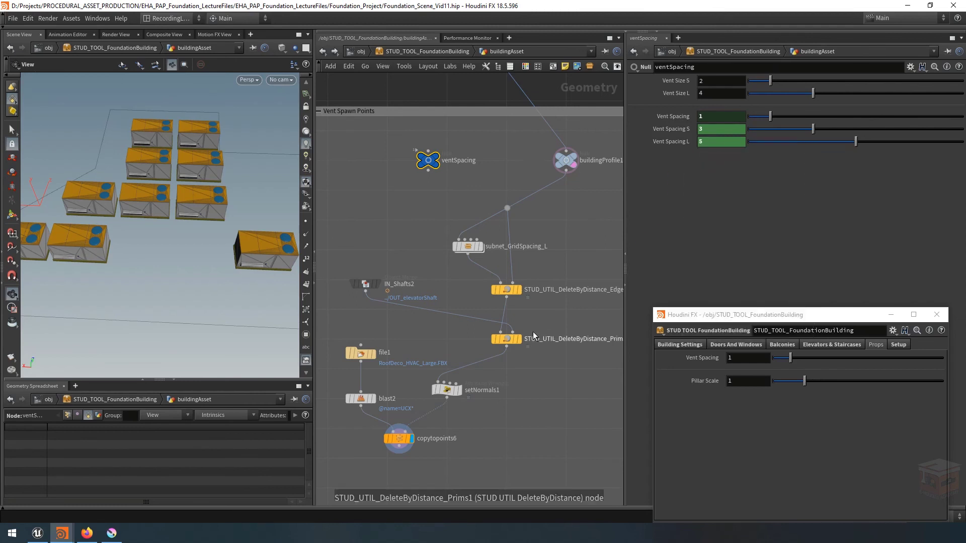
click(468, 246)
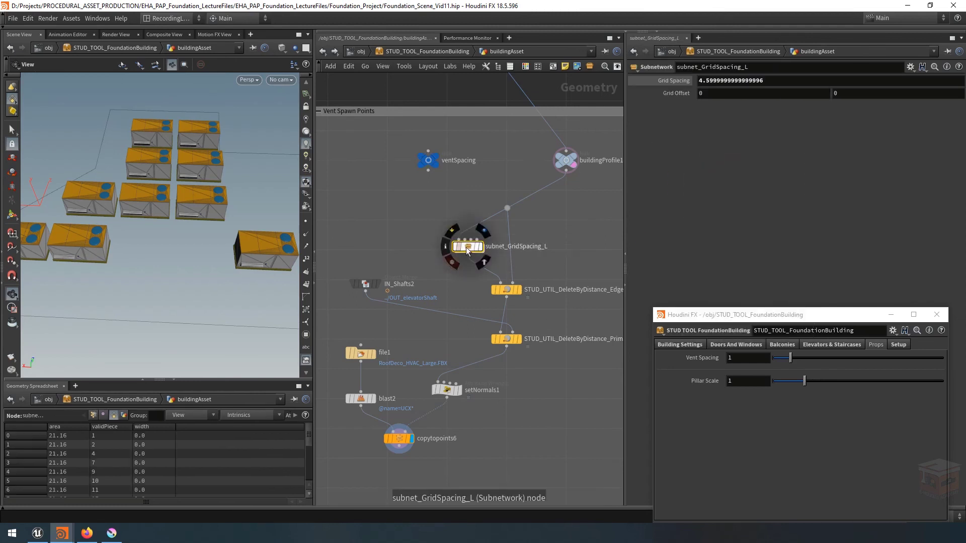
right_click(743, 81)
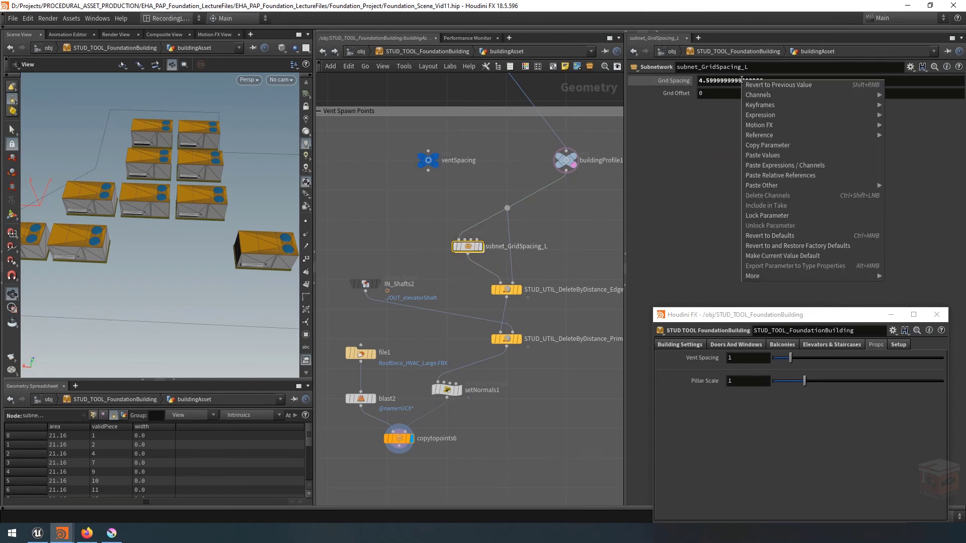
click(762, 166)
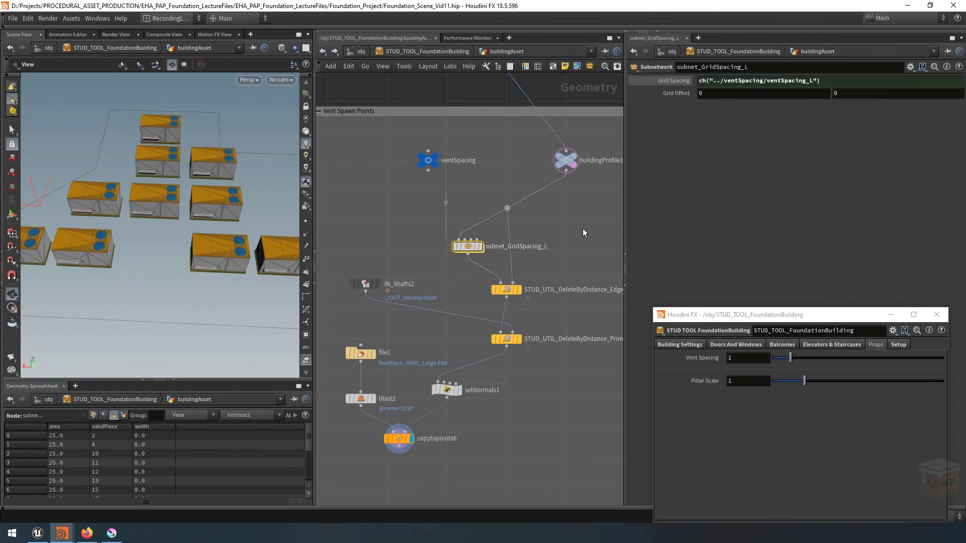
drag(169, 222, 131, 264)
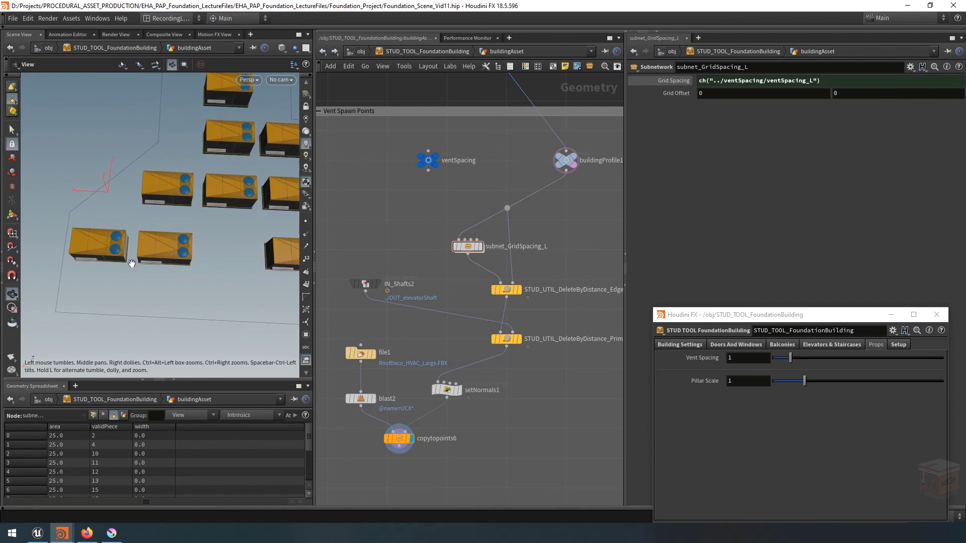
drag(196, 159, 176, 188)
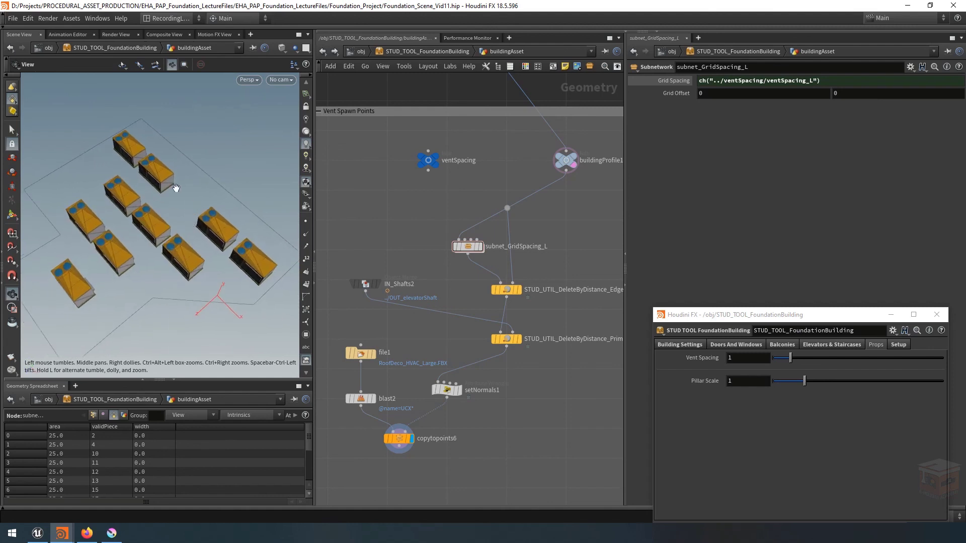
- Undo the last parameter change, try a different Grid Offset on subnet_GridSpacing_L, and undo it
key(ctrl+z)
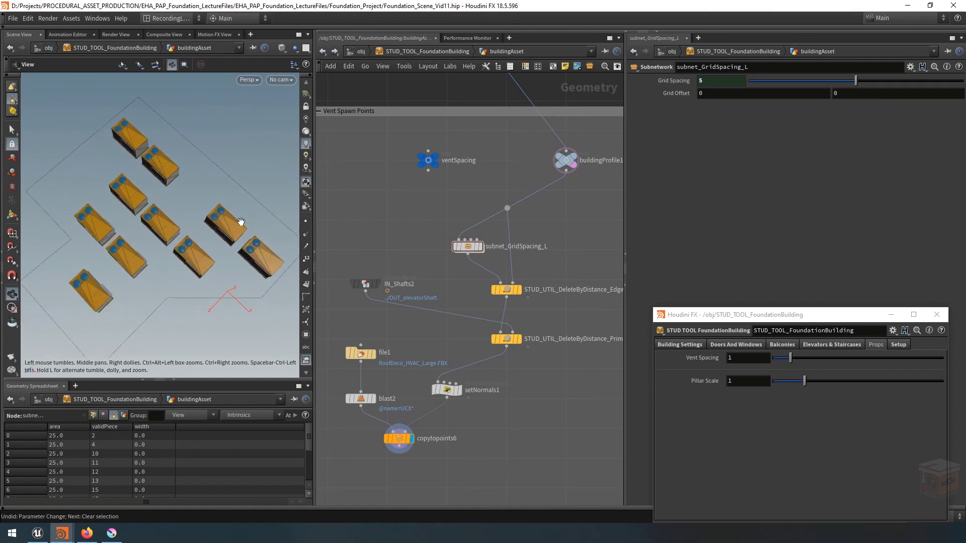
drag(243, 220, 265, 253)
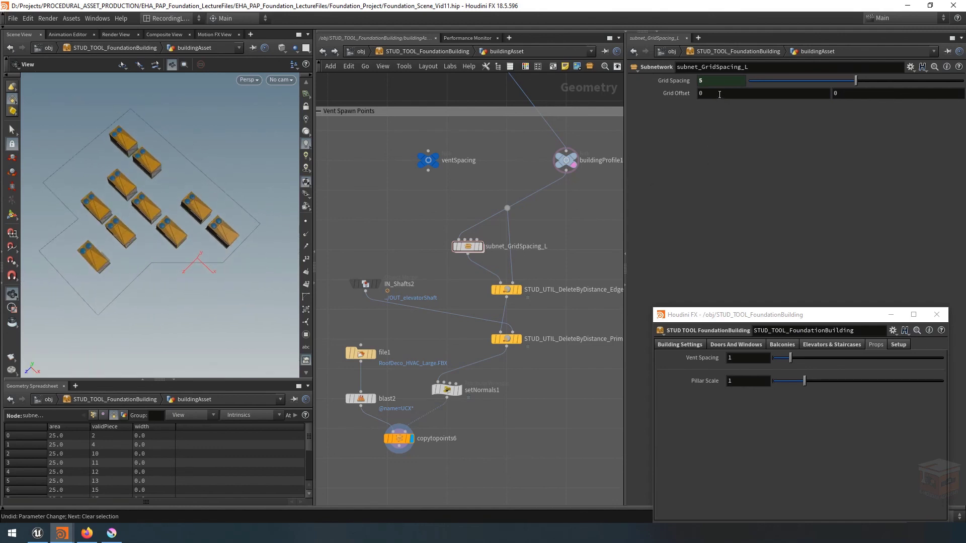
middle_drag(720, 94, 763, 126)
key(ctrl+z)
- Check the Distance Threshold of STUD_UTIL_DeleteByDistance_Edges1 and copy the Vent Spacing L parameter from the ventSpacing node
scroll(587, 252, down, 1)
middle_drag(587, 252, 530, 258)
drag(546, 279, 434, 312)
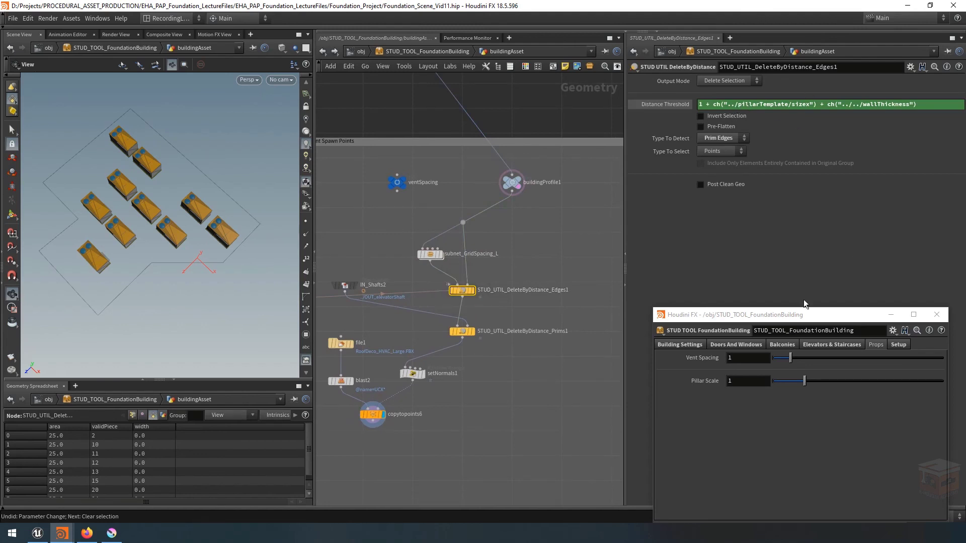
scroll(405, 168, up, 1)
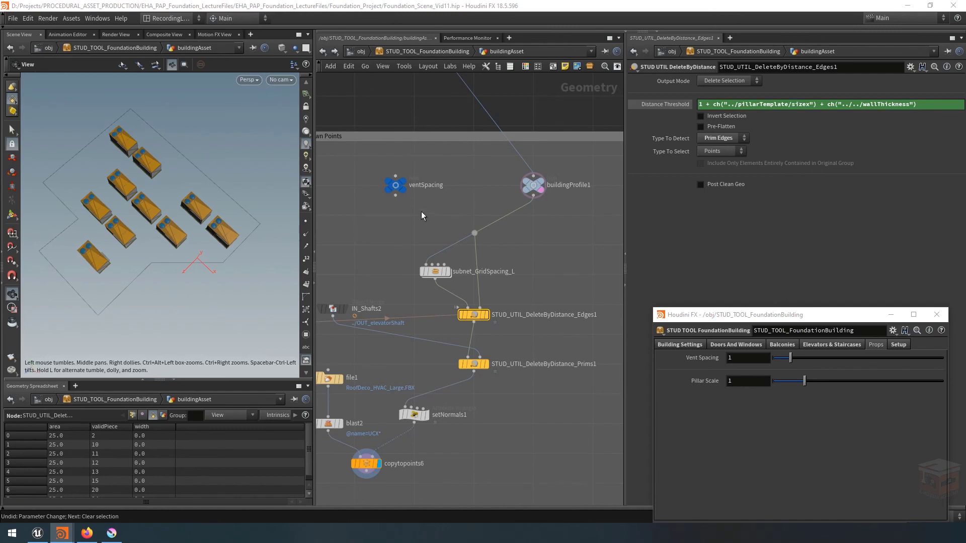
drag(446, 167, 357, 210)
right_click(671, 142)
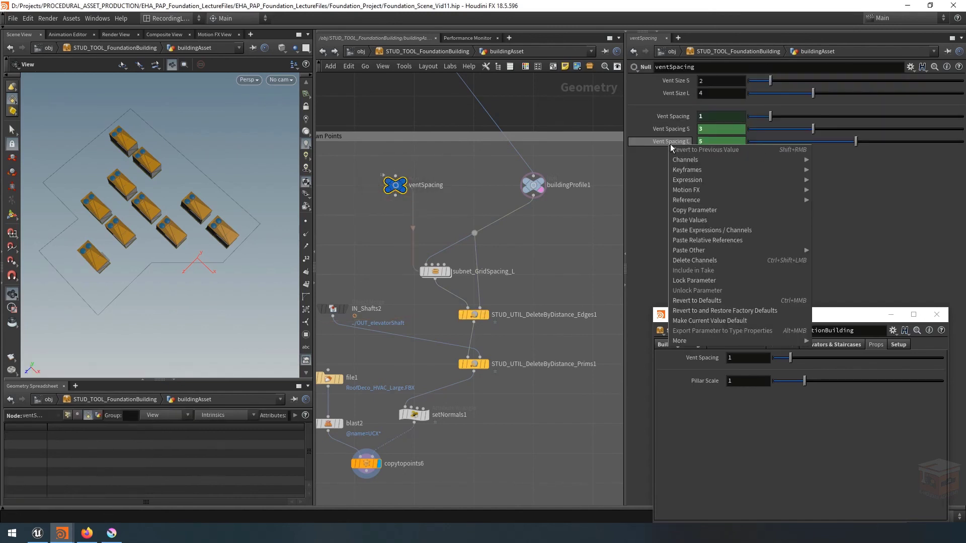
click(697, 209)
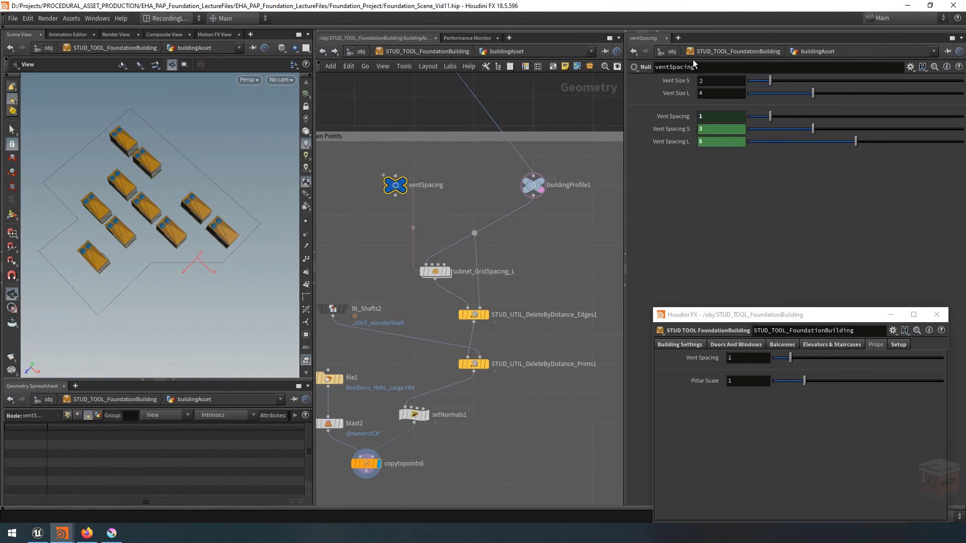
- Open the ventSpacing parameters in a separate floating window and place it over the Geometry Spreadsheet
click(634, 67)
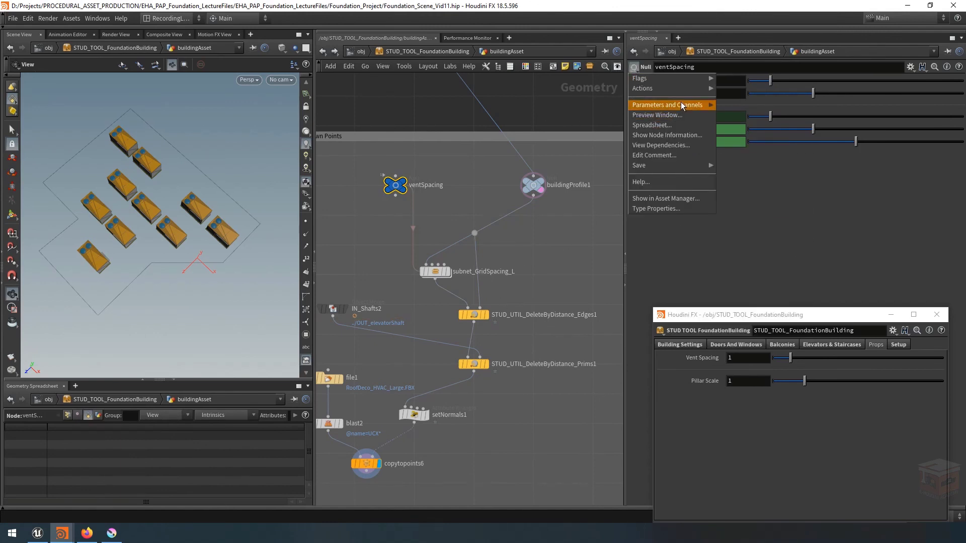
mouse_move(684, 105)
click(744, 106)
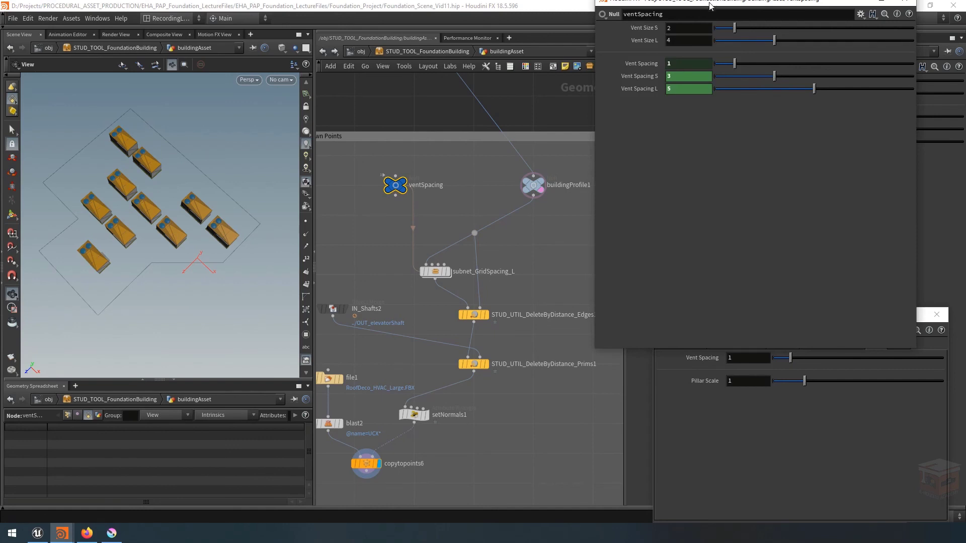
drag(711, 6, 168, 366)
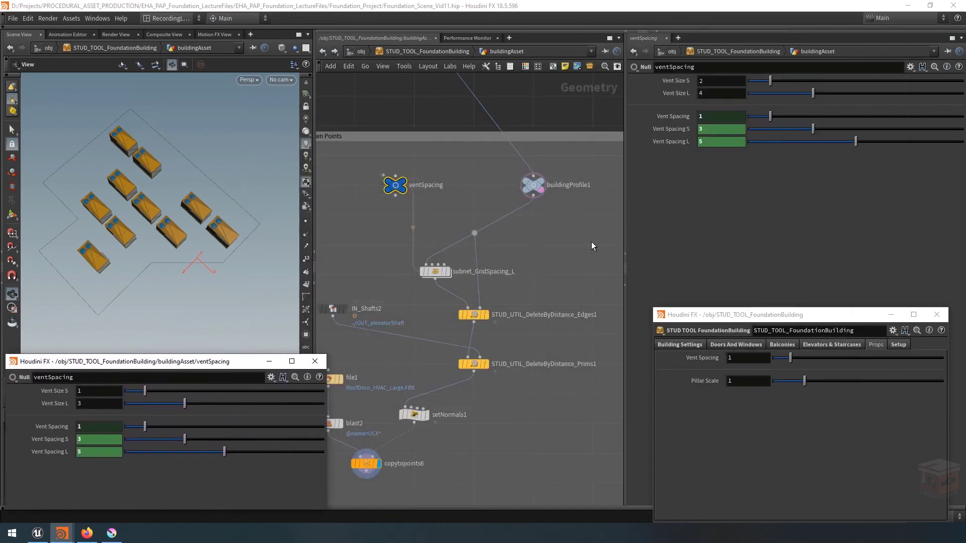
- Replace the Distance Threshold of STUD_UTIL_DeleteByDistance_Edges1 with a relative reference to Vent Spacing L and inspect the remaining vents
key(ctrl+z)
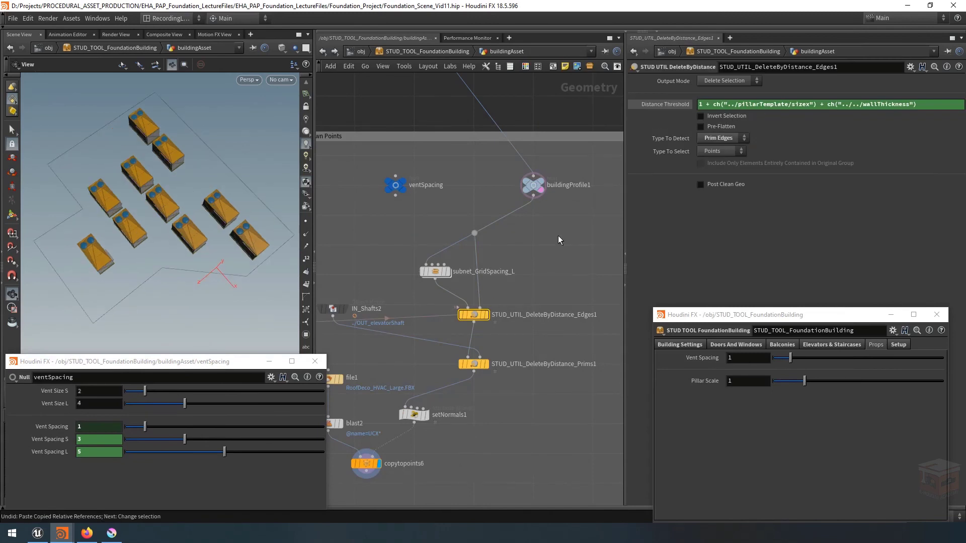
right_click(753, 106)
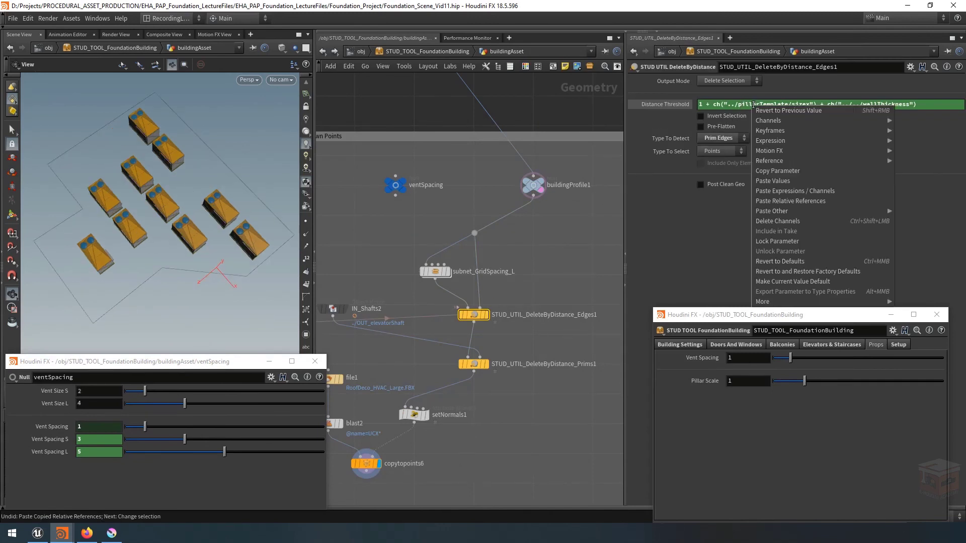
click(793, 201)
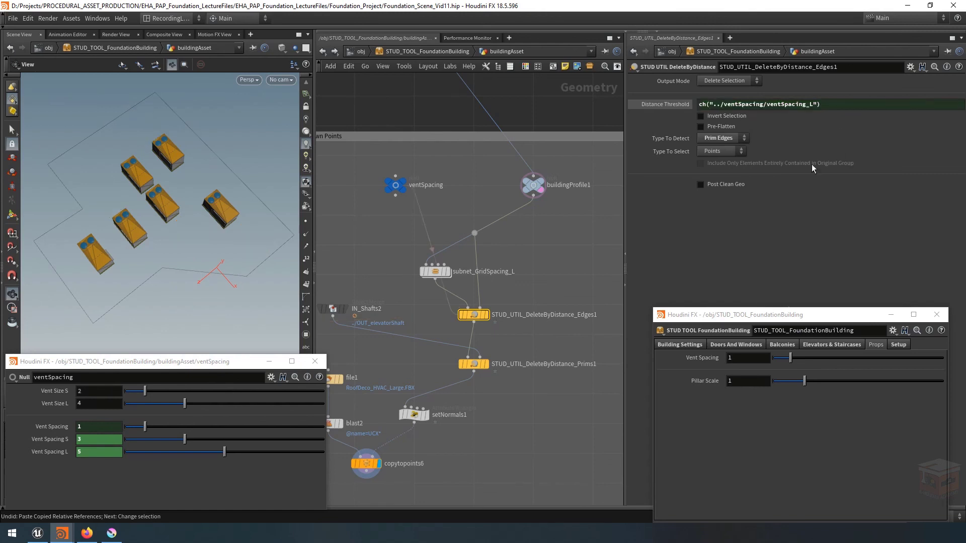
drag(163, 244, 160, 249)
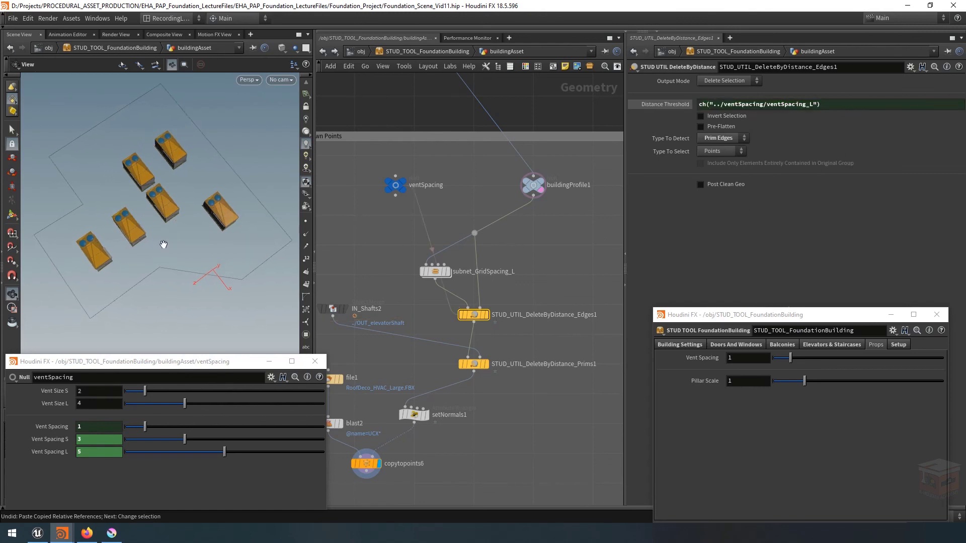
drag(107, 273, 108, 272)
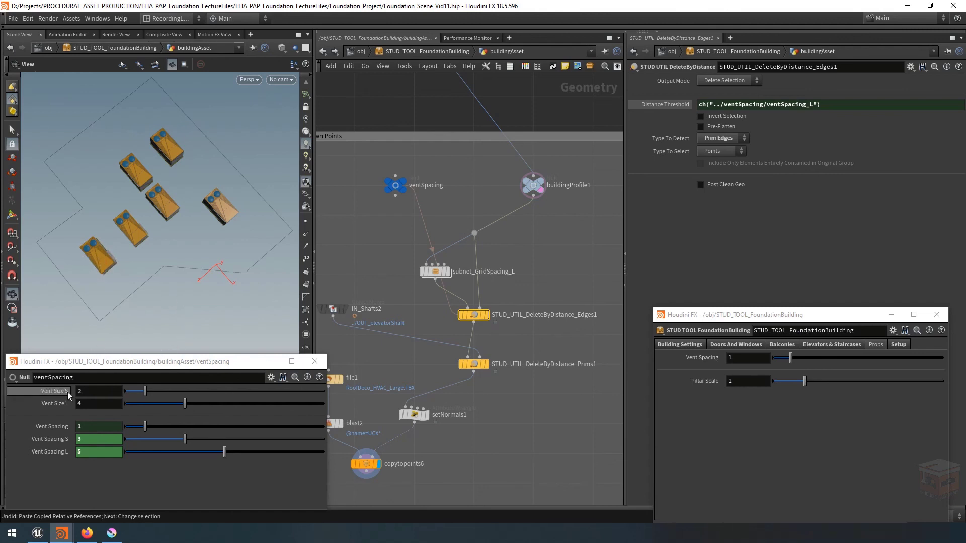
- Extend the Distance Threshold expression of STUD_UTIL_DeleteByDistance_Edges1 by subtracting a relative reference to Vent Size L multiplied by 0.5
right_click(51, 405)
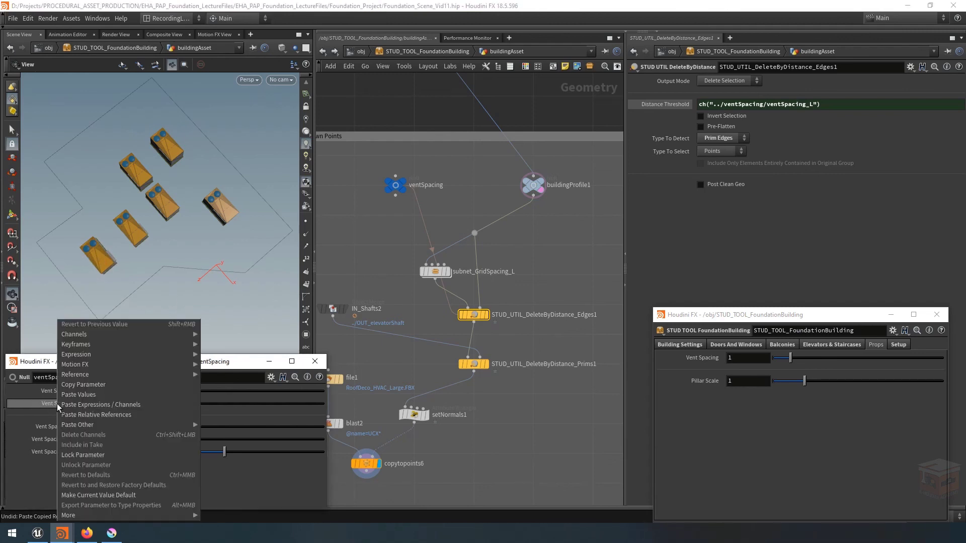
click(89, 384)
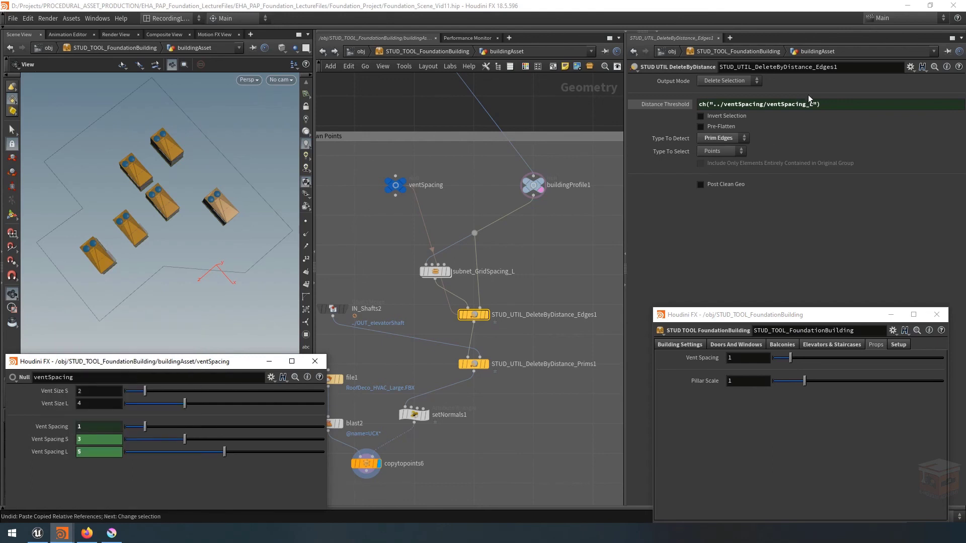
click(851, 107)
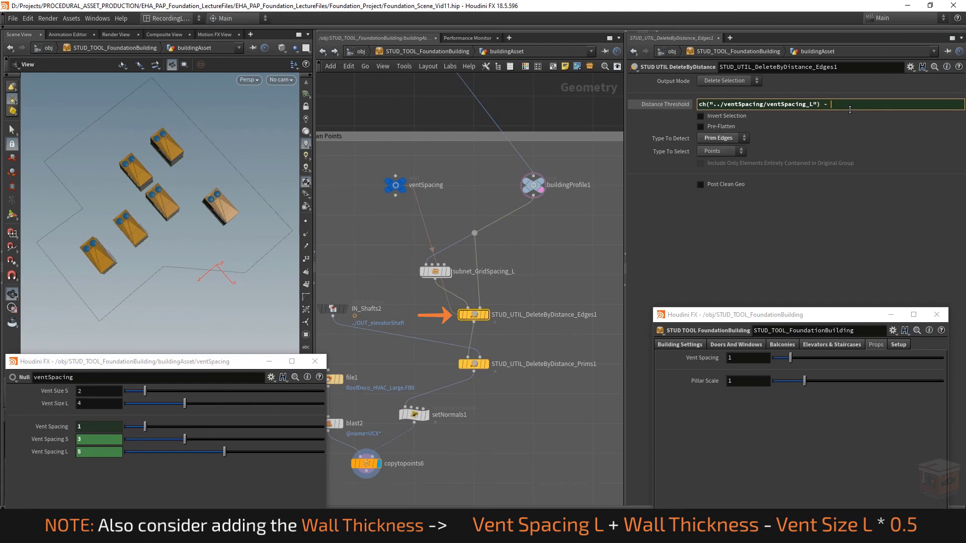
text(-)
right_click(849, 109)
click(896, 203)
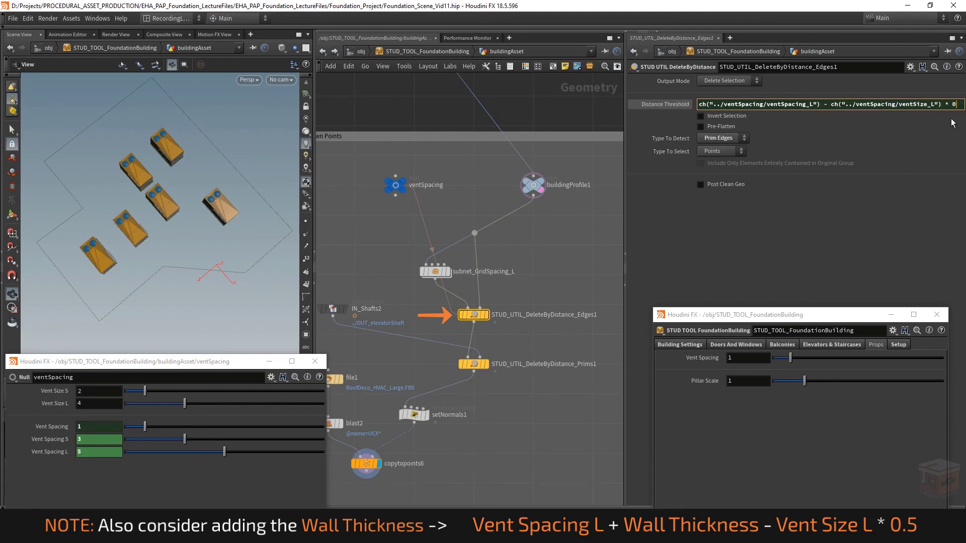
text(* 0.5)
key(Return)
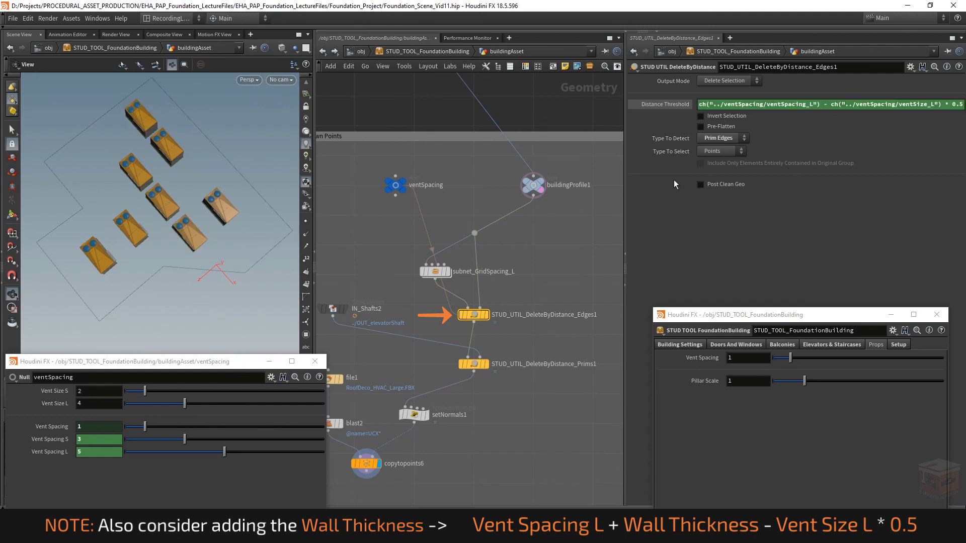
- Widen the parameter pane to review the full Distance Threshold expression and display its evaluated value
drag(624, 179, 573, 178)
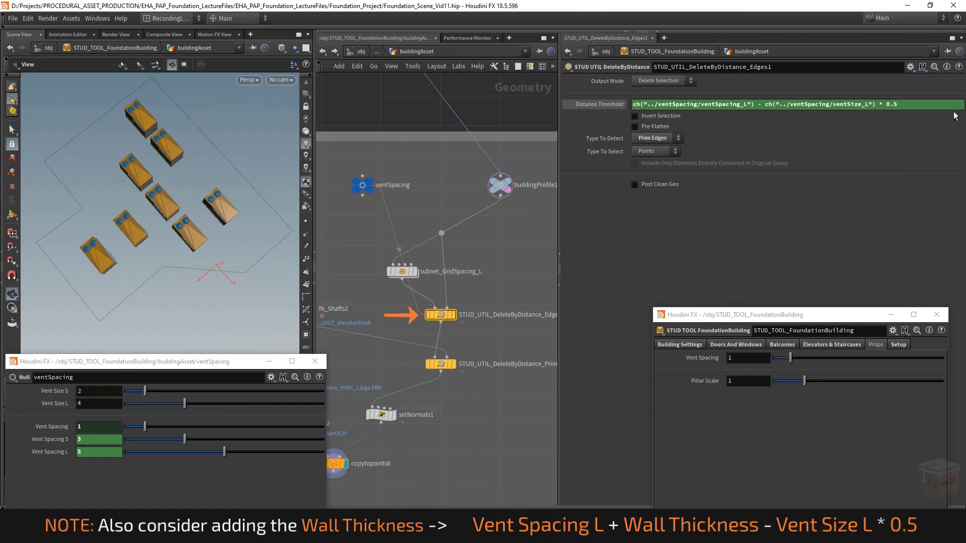
click(761, 104)
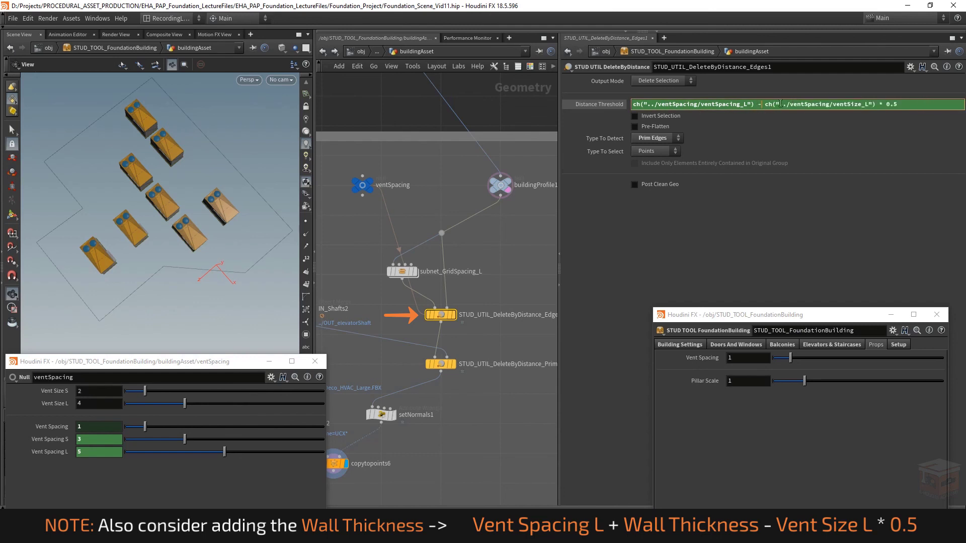
key(Return)
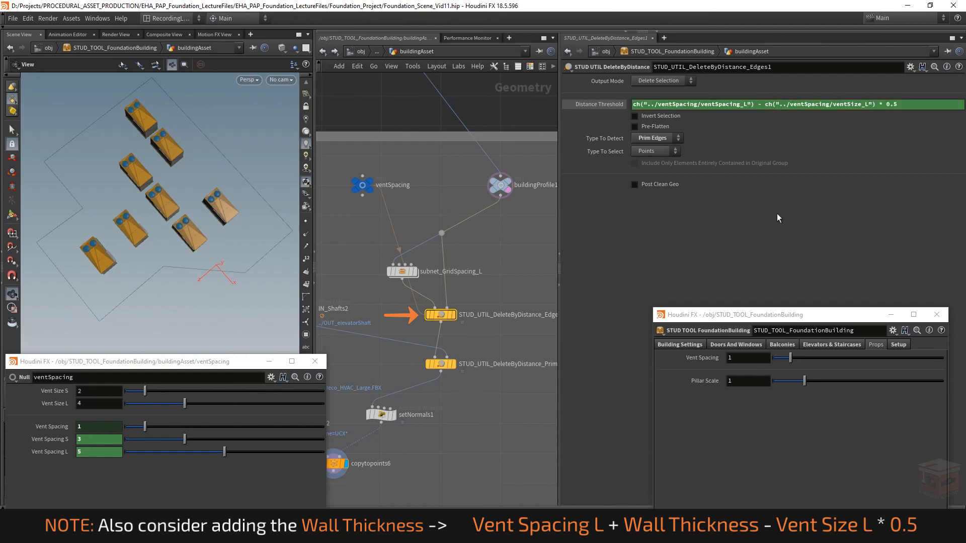
click(593, 102)
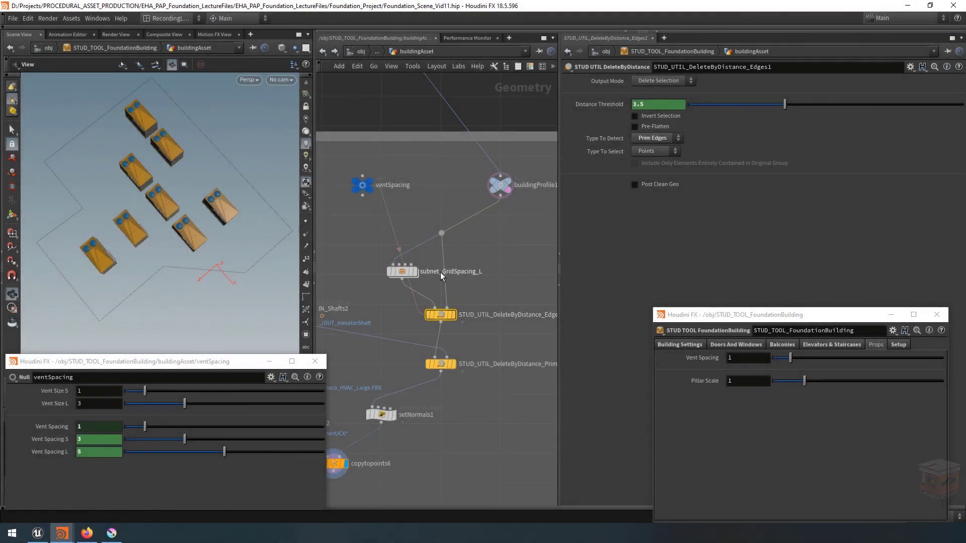
- Try a different Grid Offset on subnet_GridSpacing_L to test the new edge threshold, and undo it
click(398, 274)
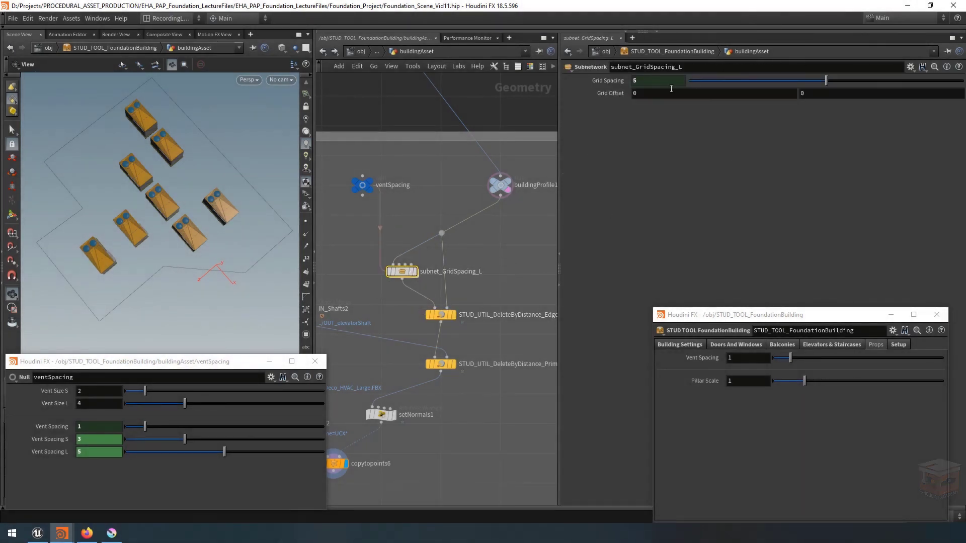
middle_drag(666, 92, 520, 116)
key(ctrl+z)
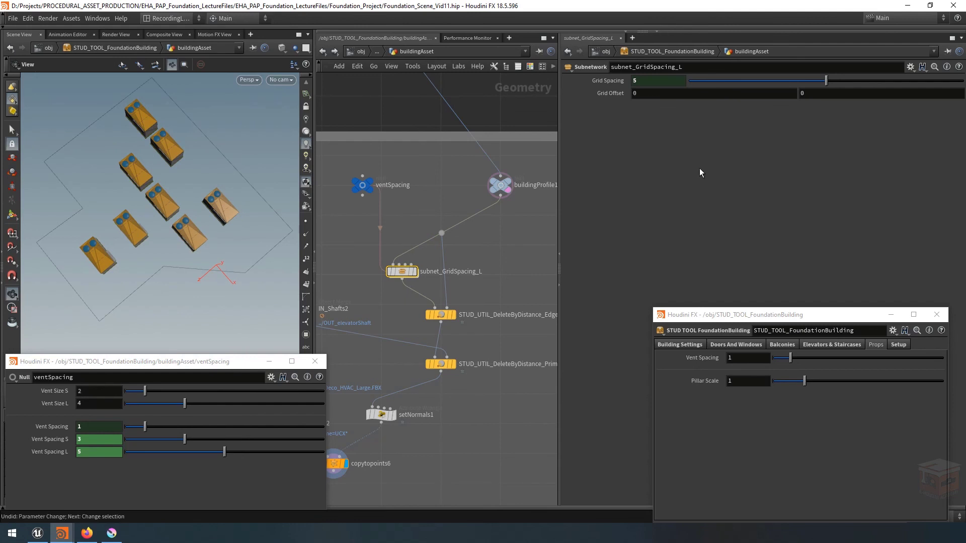
- Copy the Distance Threshold expression from STUD_UTIL_DeleteByDistance_Edges1 and use it to replace the Distance Threshold of STUD_UTIL_DeleteByDistance_Prims1
click(515, 252)
middle_drag(491, 353, 492, 311)
scroll(490, 322, down, 2)
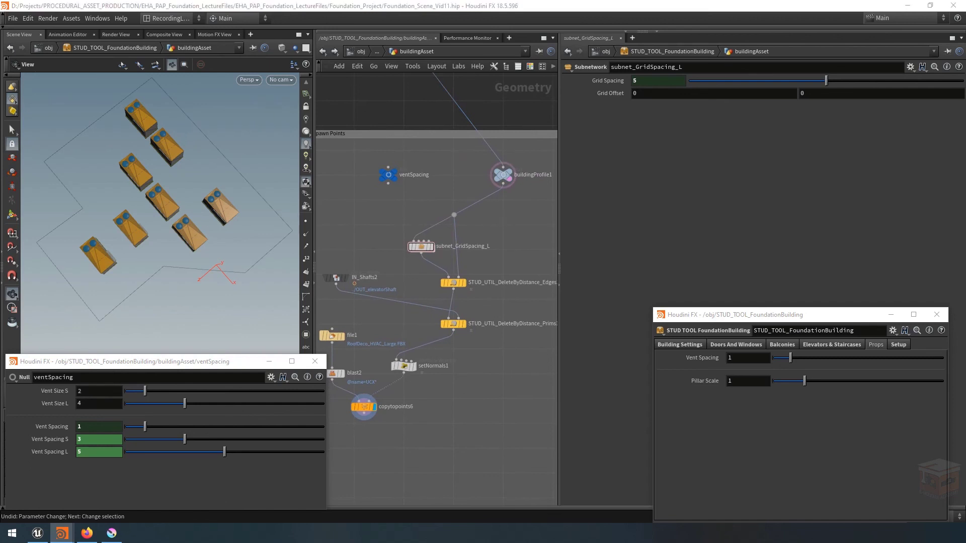
click(453, 283)
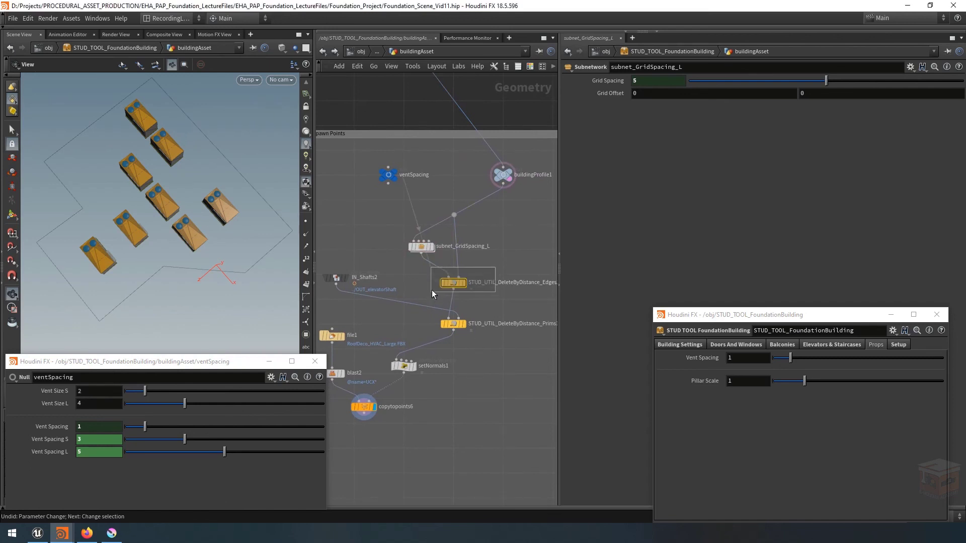
click(599, 104)
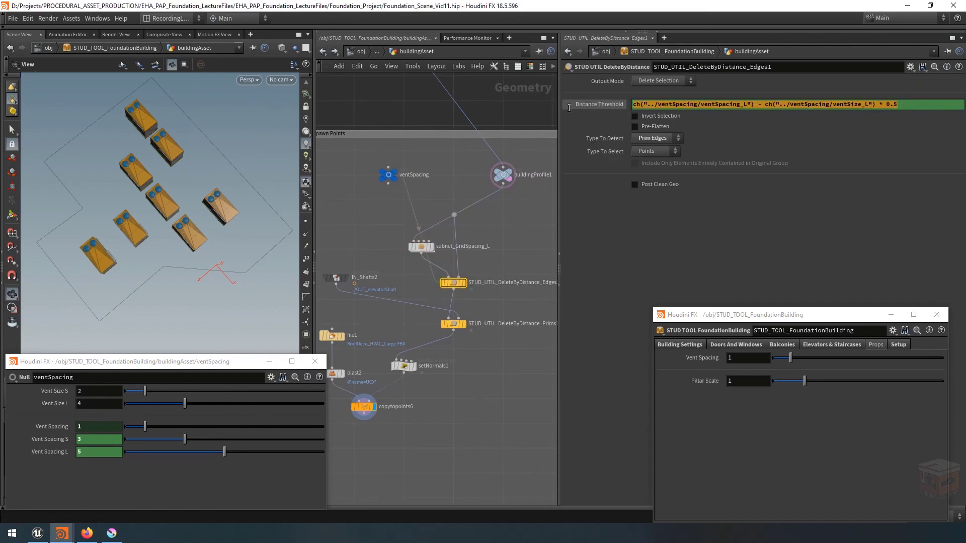
click(453, 323)
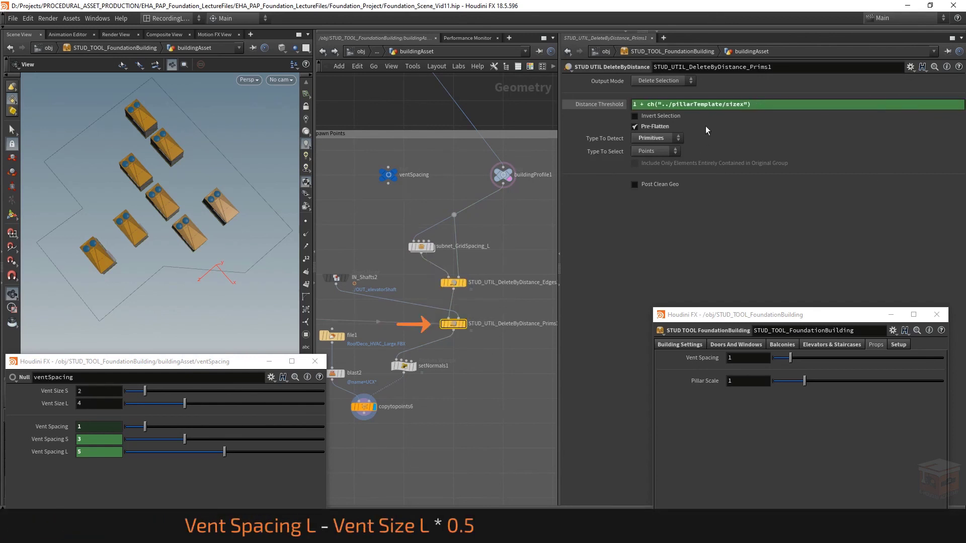
text(ch("../ventSpacing/ventSpacing_L") - ch("../ventSpacing/ventSize_L") * 0.5)
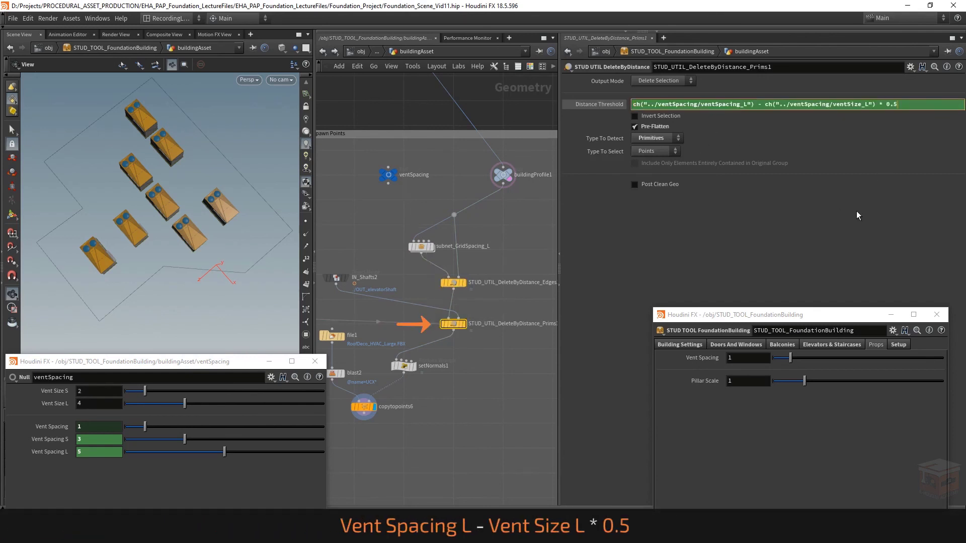
key(Return)
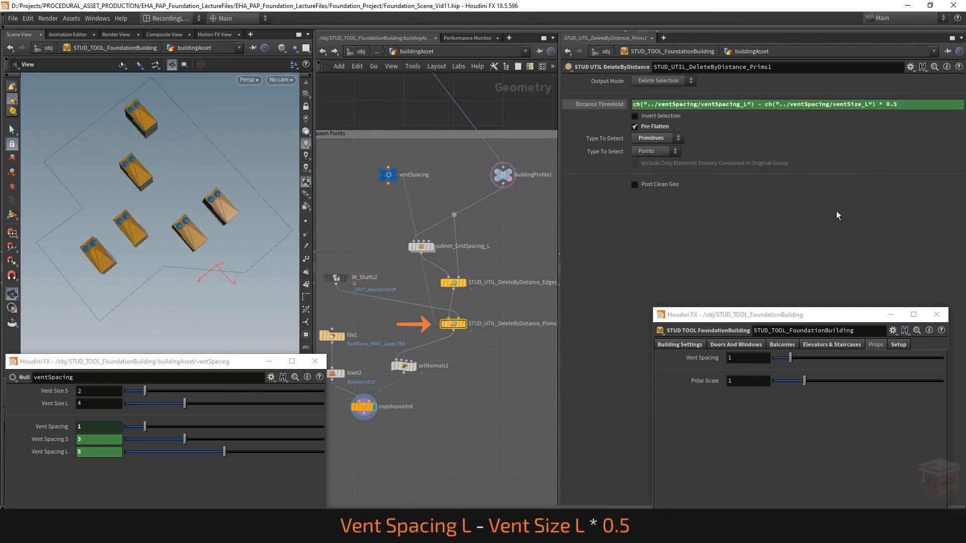
- Show IN_Shafts2 as the template and test different Grid Offset values on subnet_GridSpacing_L against the shafts, undoing the offset changes
click(343, 278)
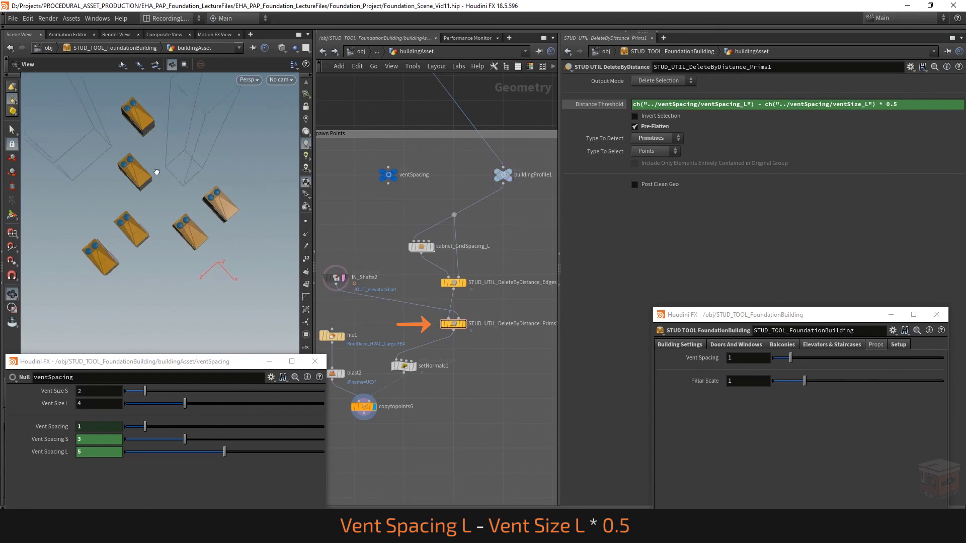
right_drag(157, 172, 220, 194)
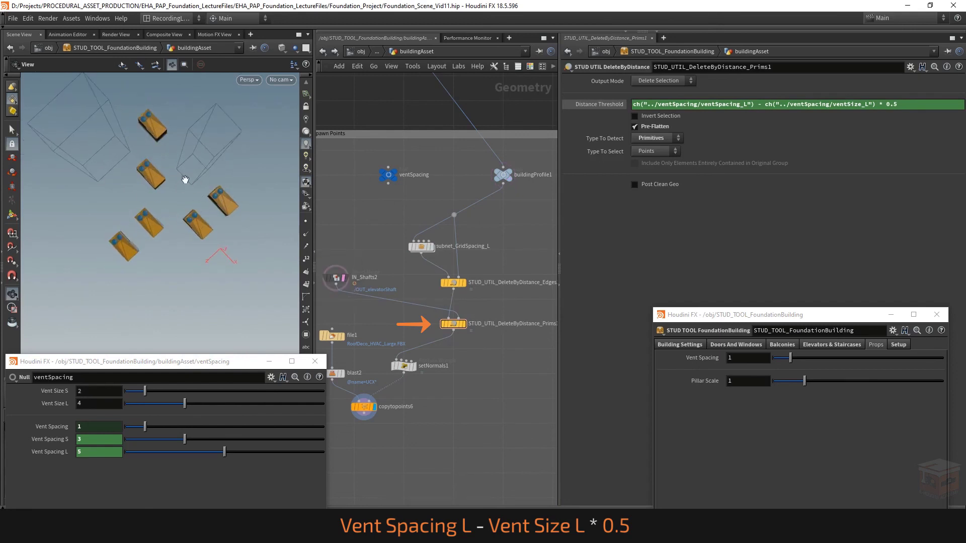
click(418, 247)
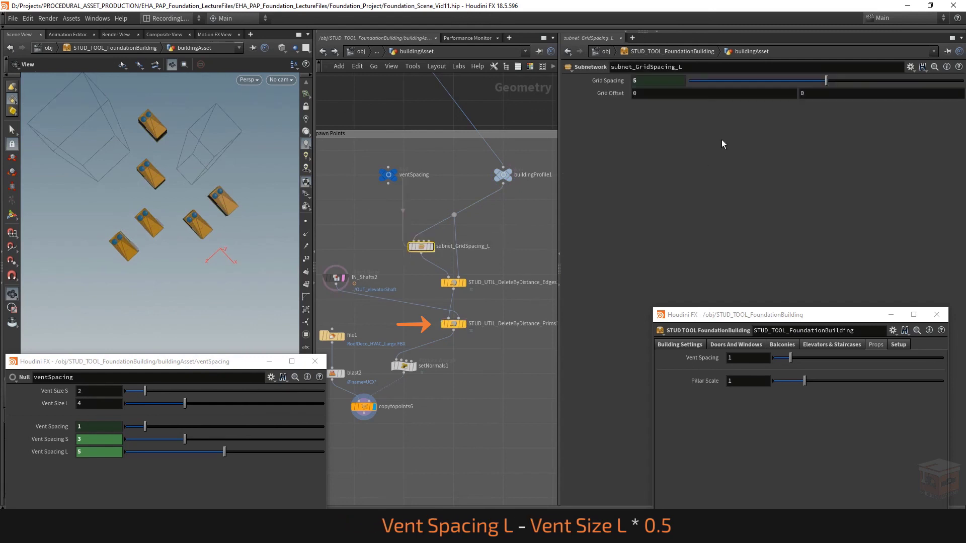
middle_drag(660, 93, 662, 114)
middle_drag(846, 95, 853, 116)
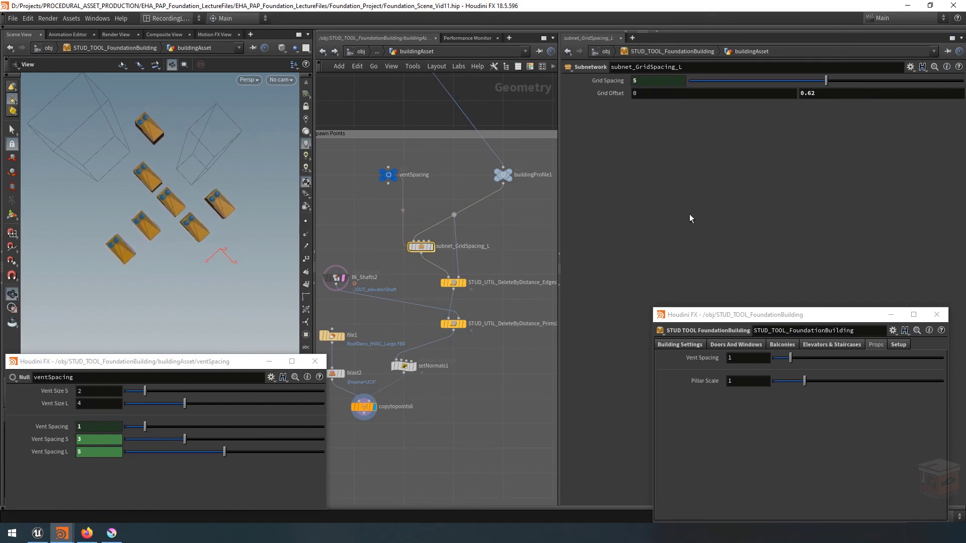
key(ctrl+z)
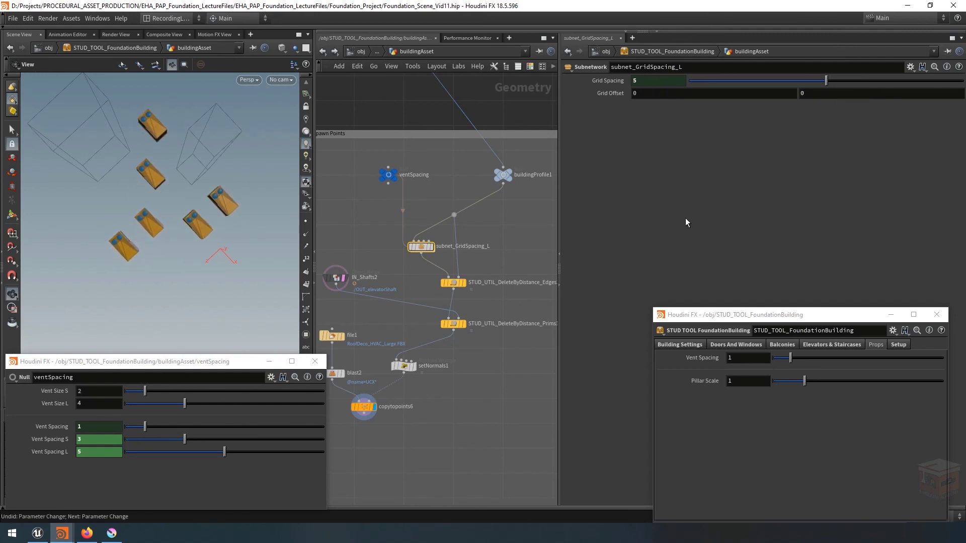
- Enclose the ventSpacing node in a new, slightly enlarged network box titled "Vent Controls"
click(487, 401)
scroll(488, 405, down, 3)
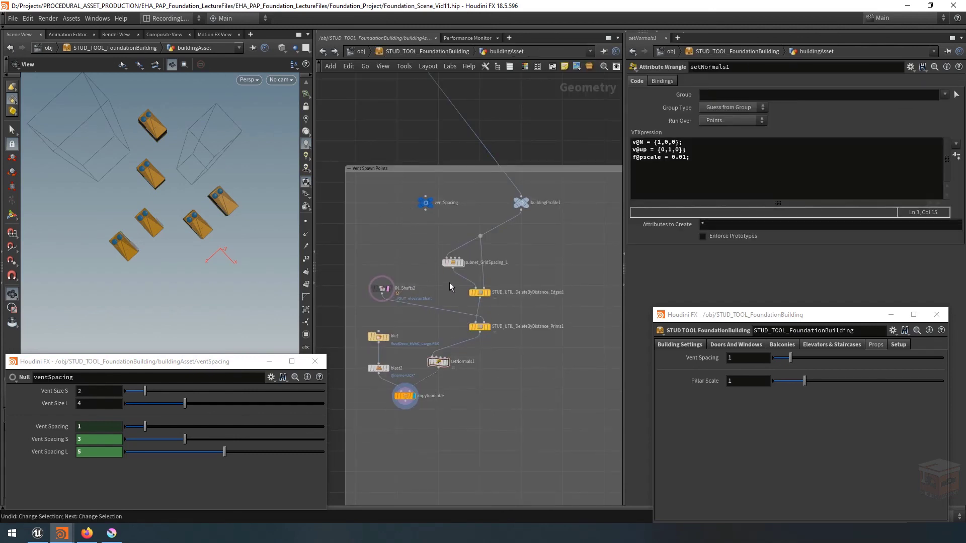
drag(410, 187, 463, 217)
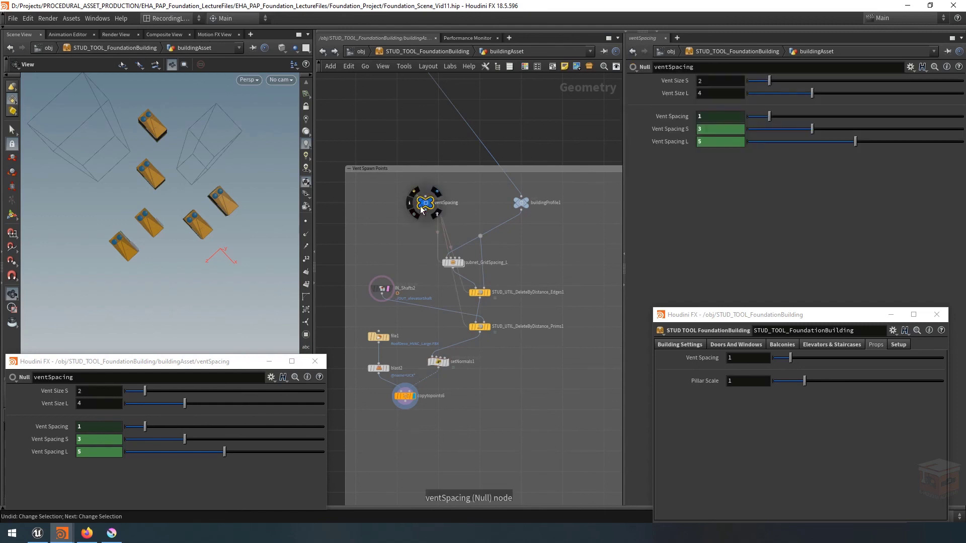
click(553, 66)
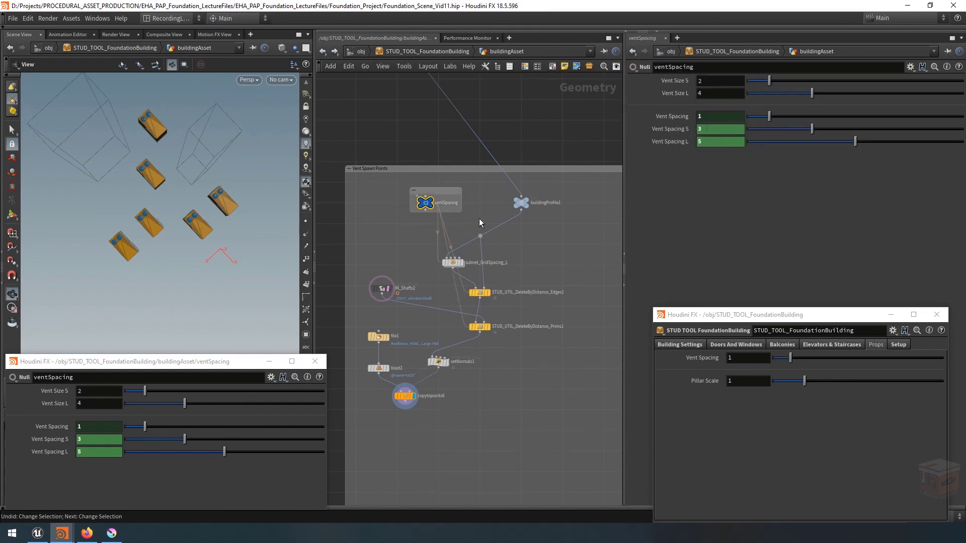
drag(462, 213, 471, 219)
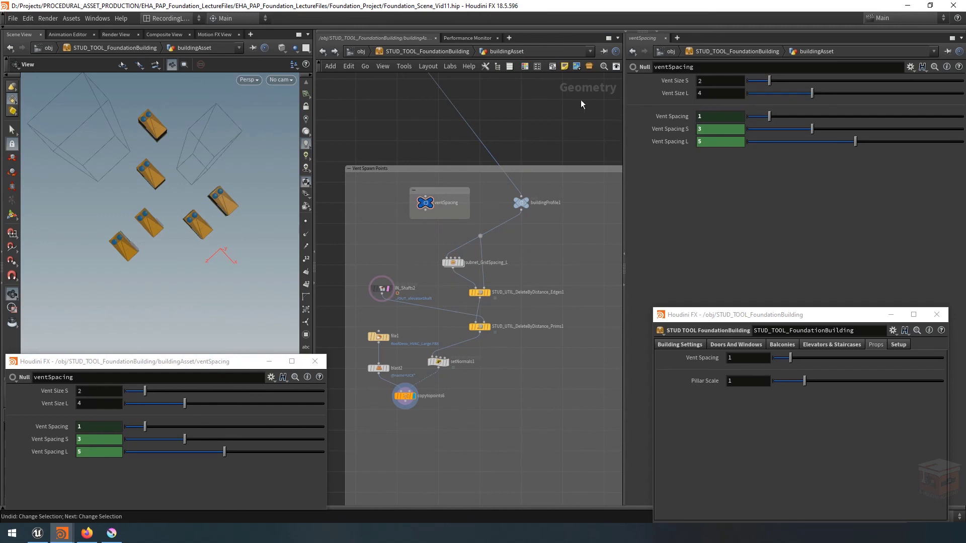
double_click(421, 192)
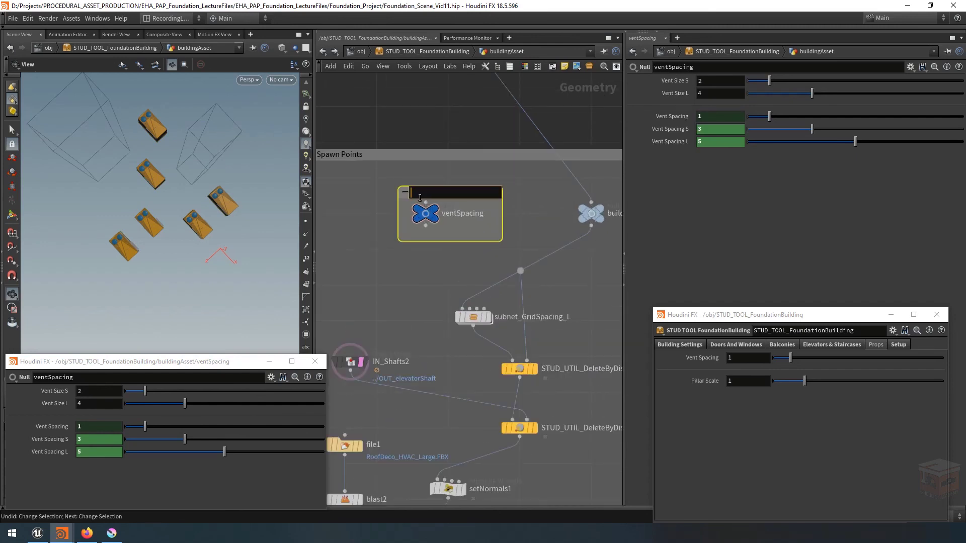
text(Vent Controls)
key(Return)
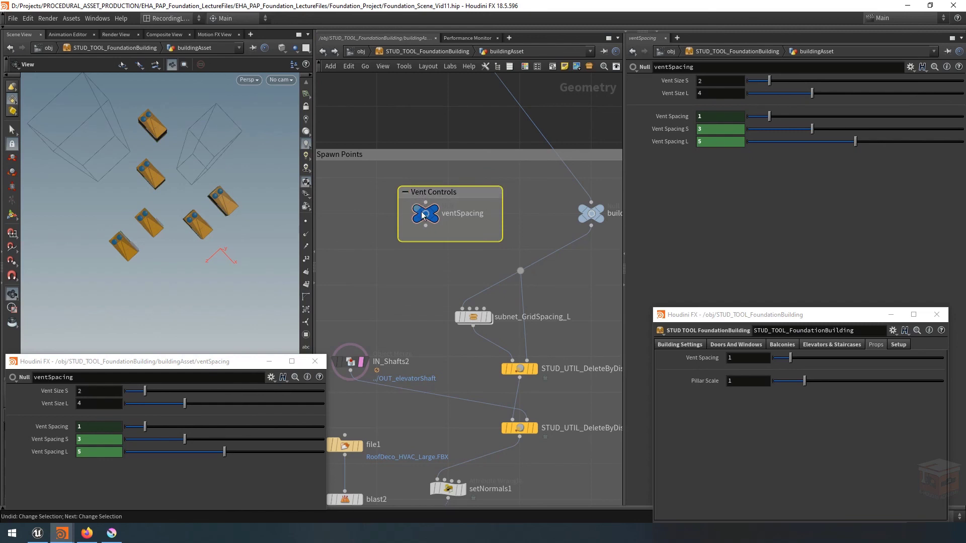
- Reposition ventSpacing inside the Vent Controls network box and colour the box blue
drag(422, 215, 427, 223)
click(524, 66)
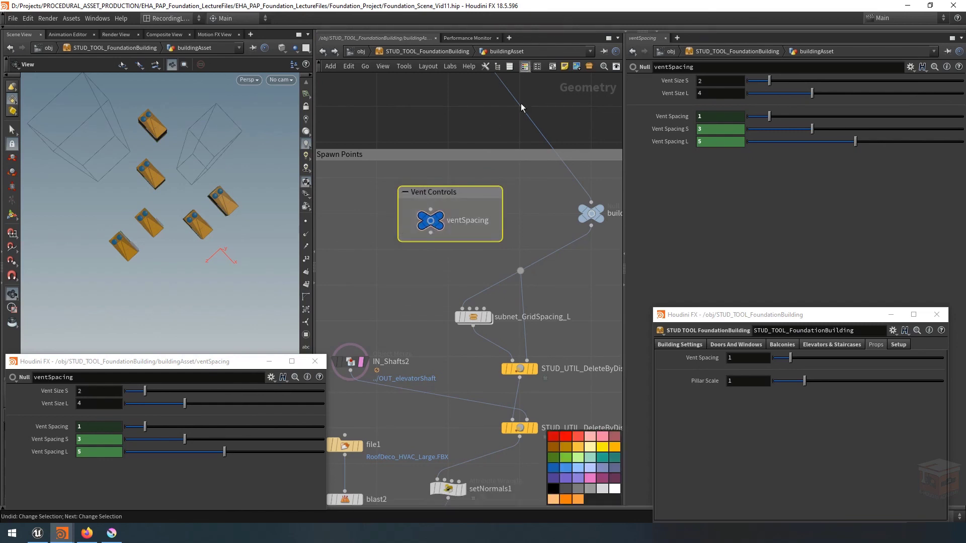
click(565, 468)
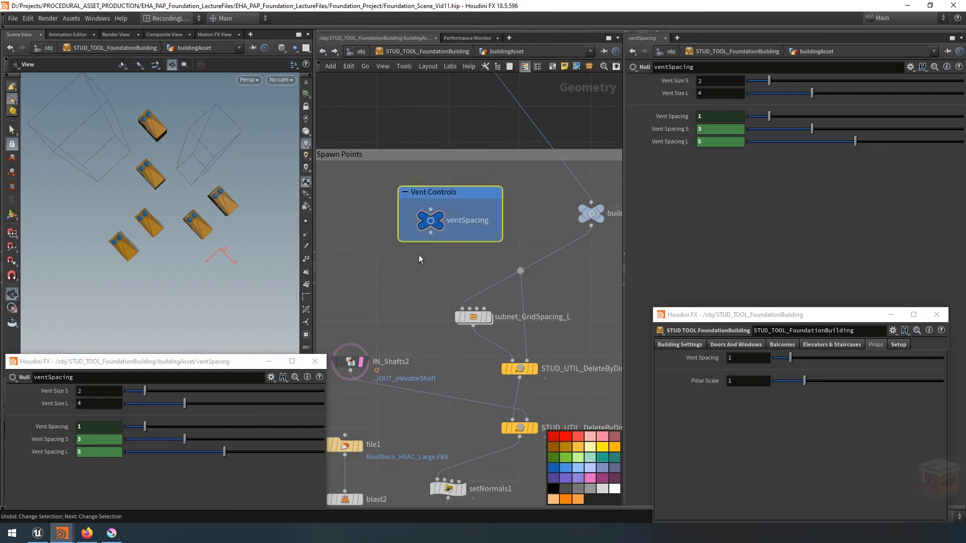
- Enclose file1, blast2, setNormals1 and copytopoints6 in a network box, adjust its size and position, and widen the Vent Spawn Points box around it
scroll(419, 254, down, 4)
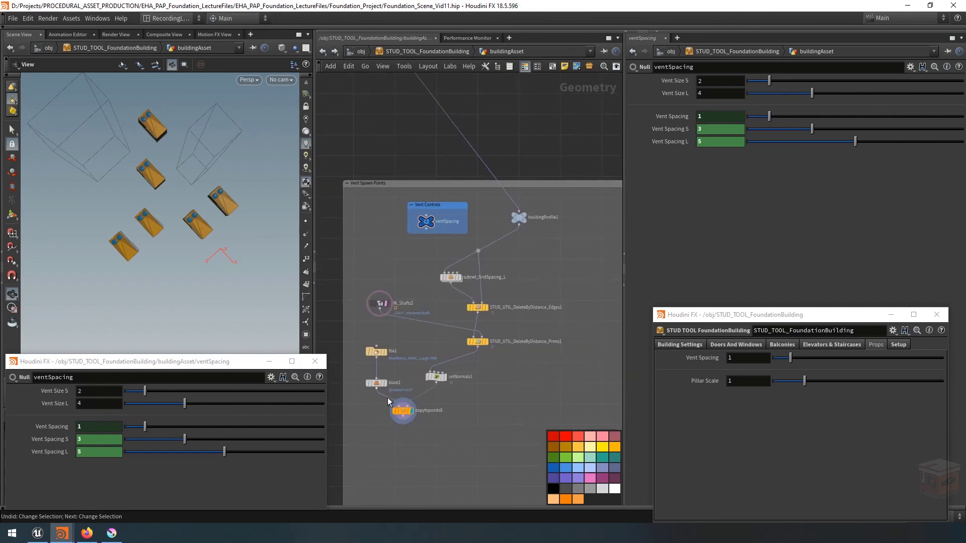
drag(354, 340, 450, 429)
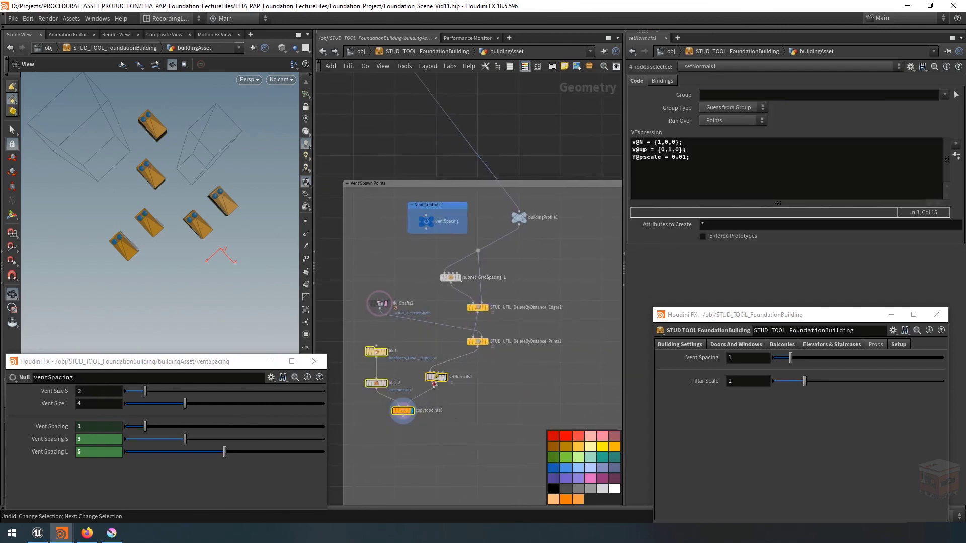
click(552, 66)
click(509, 401)
drag(474, 395, 469, 395)
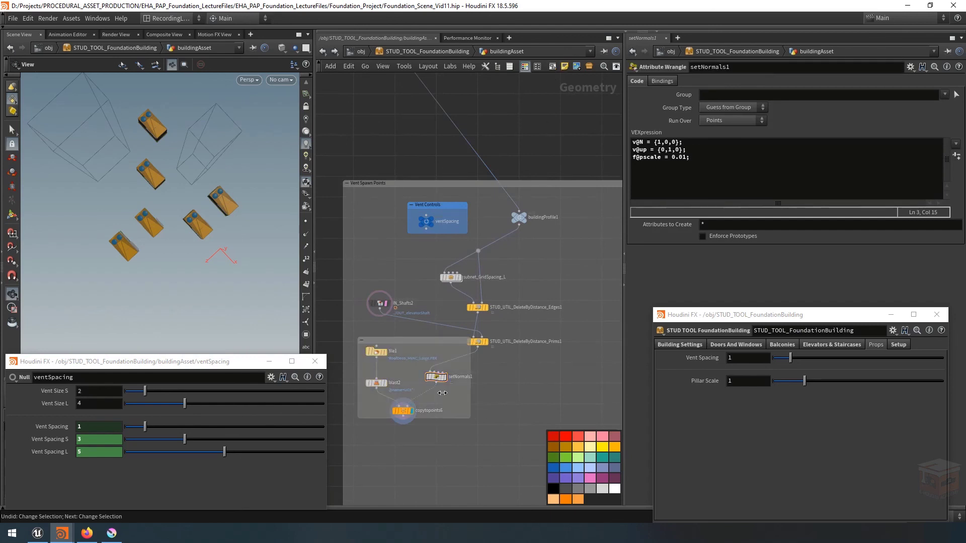
drag(443, 342, 428, 356)
middle_drag(486, 387, 509, 375)
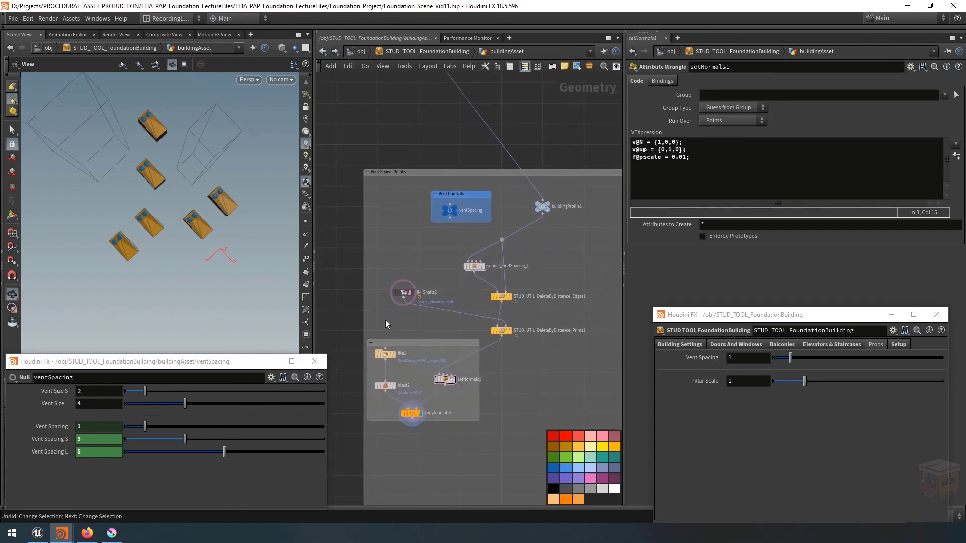
drag(364, 327, 348, 327)
click(431, 343)
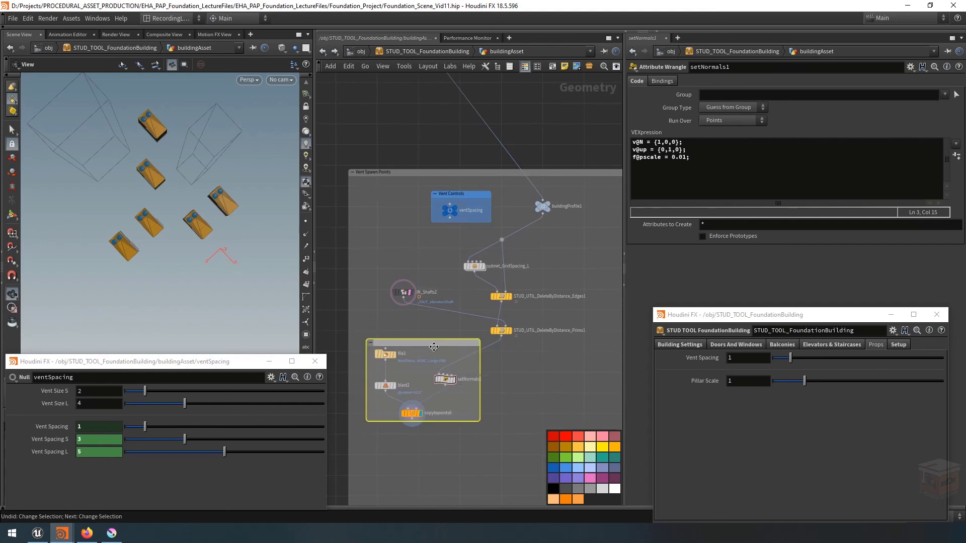
- Title the network box around file1, blast2, setNormals1 and copytopoints6 "Mesh Preview" and slightly adjust its size
middle_drag(505, 381, 504, 369)
double_click(417, 332)
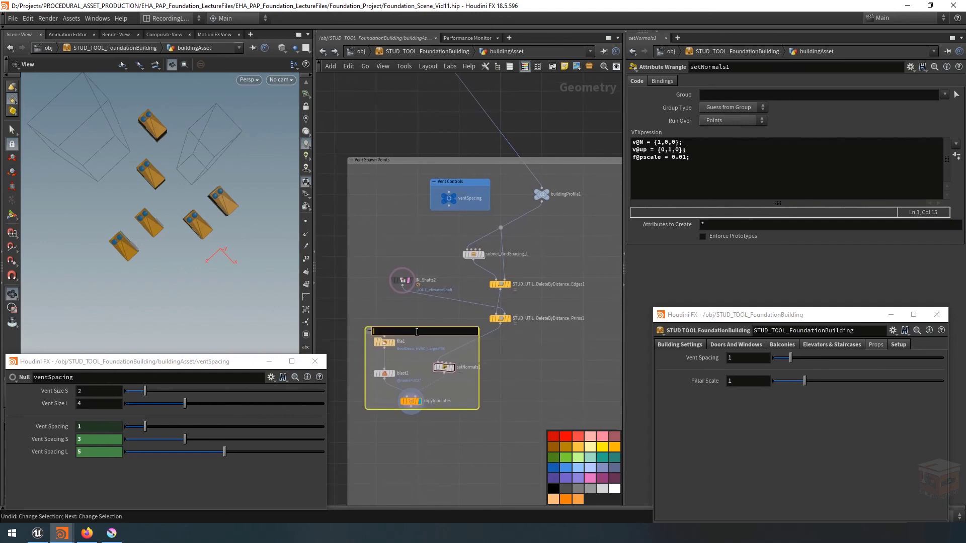
text(Mesh Preview)
key(Return)
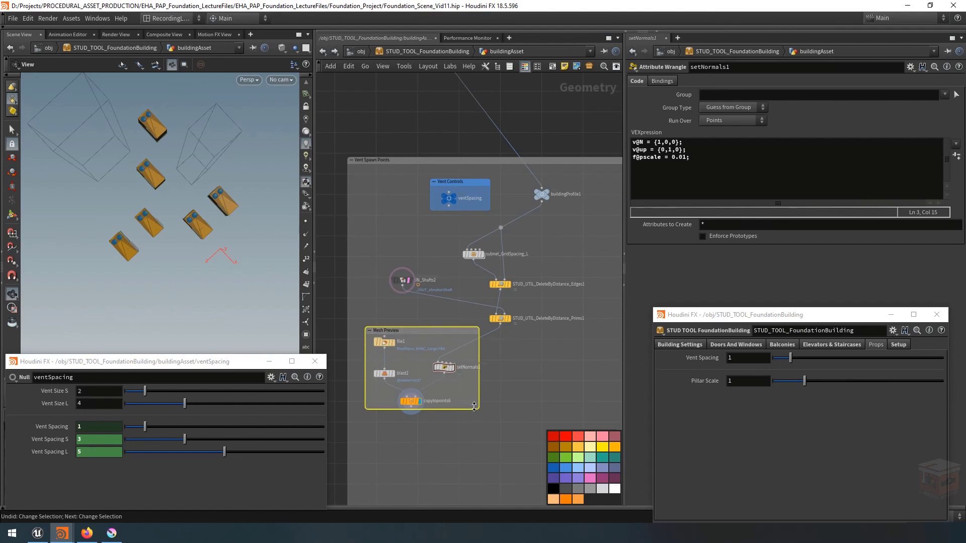
drag(475, 409, 474, 414)
click(529, 373)
- Duplicate subnet_GridSpacing_L, its routing dot, both DeleteByDistance nodes and the Mesh Preview box, placing the copy beside the original chain
scroll(530, 376, down, 2)
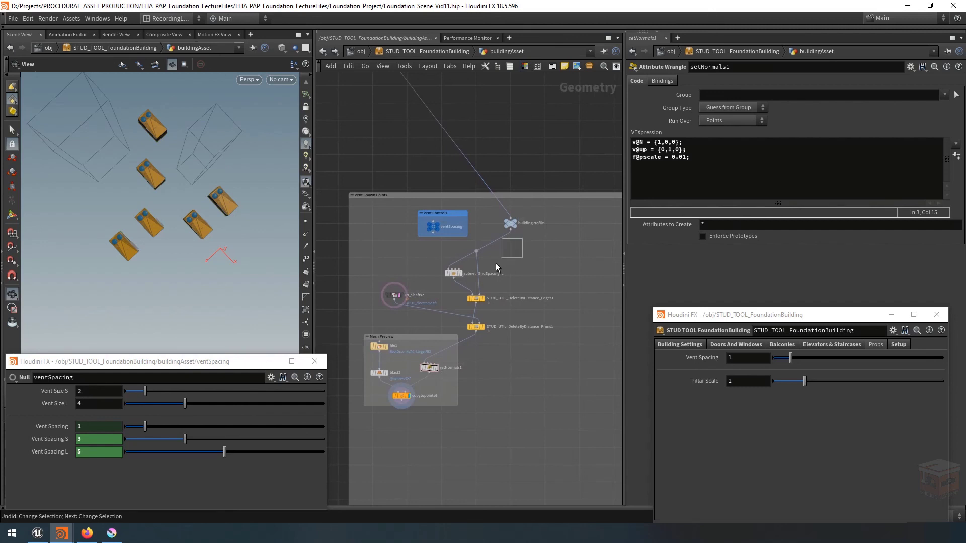
drag(496, 267, 417, 428)
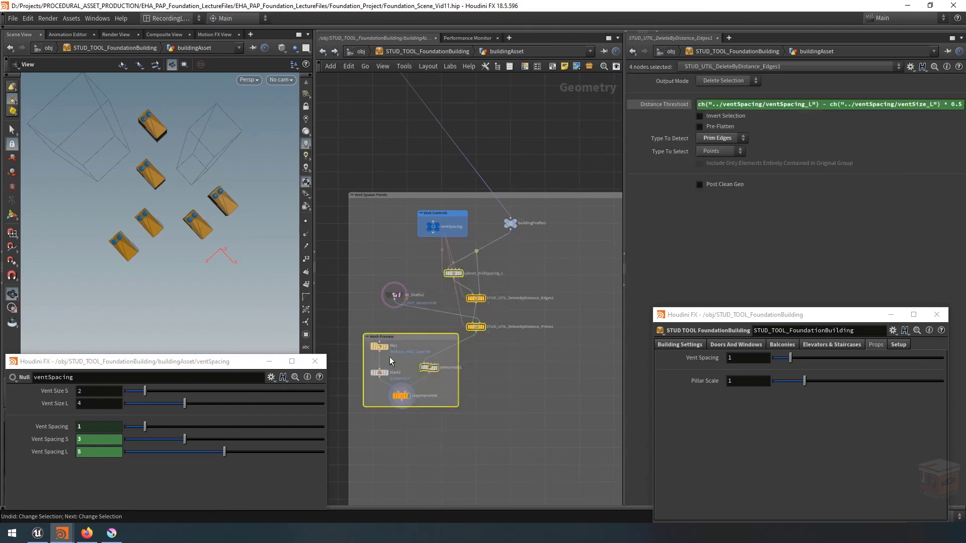
shift+drag(489, 426, 358, 331)
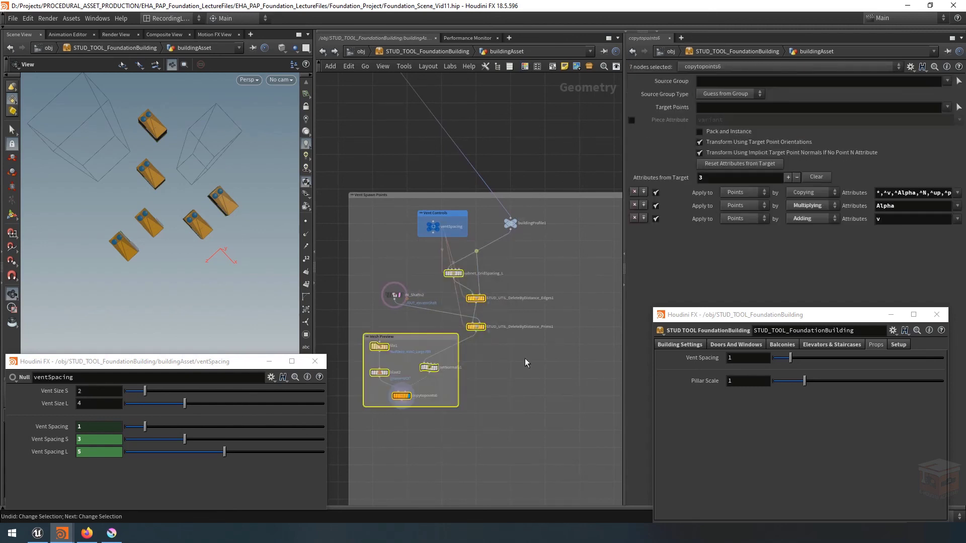
key(ctrl+c)
scroll(519, 358, down, 2)
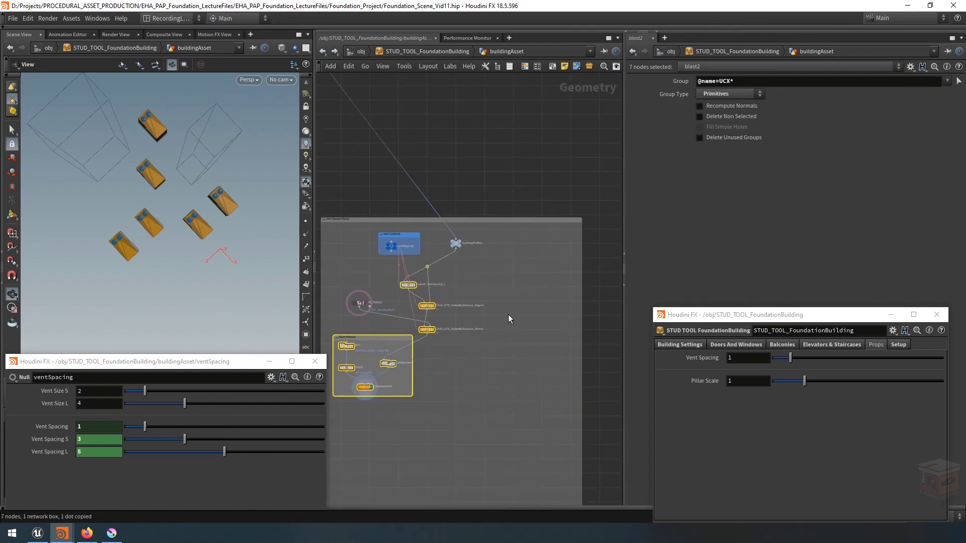
key(ctrl+v)
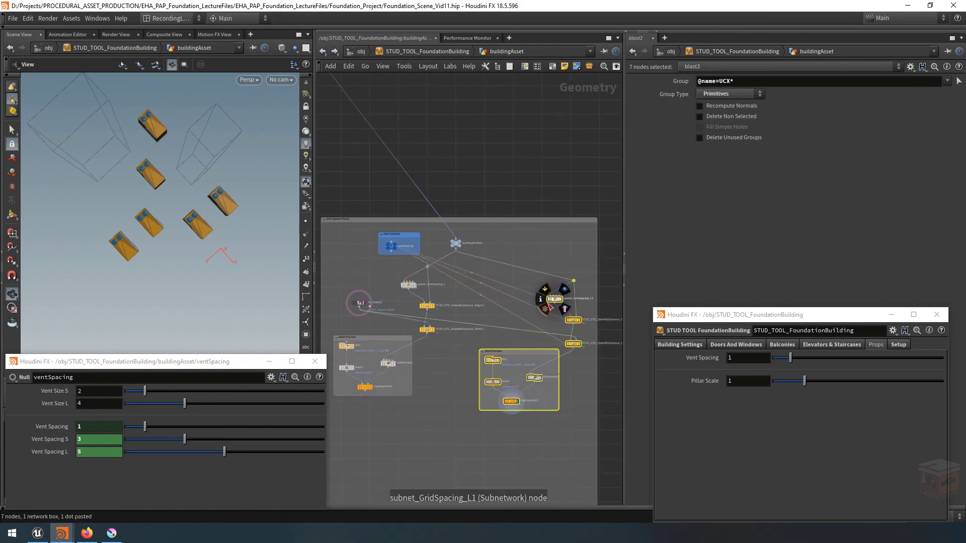
drag(550, 307, 514, 288)
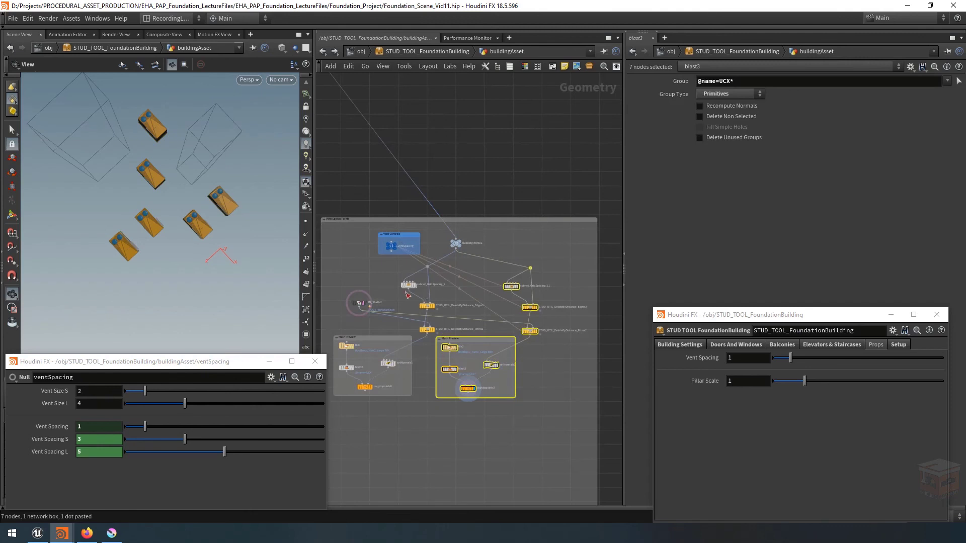
- Move the duplicated Mesh Preview box further from the original and widen the Vent Spawn Points box around it
click(552, 390)
drag(475, 340, 588, 350)
middle_drag(516, 367, 496, 369)
drag(605, 326, 609, 325)
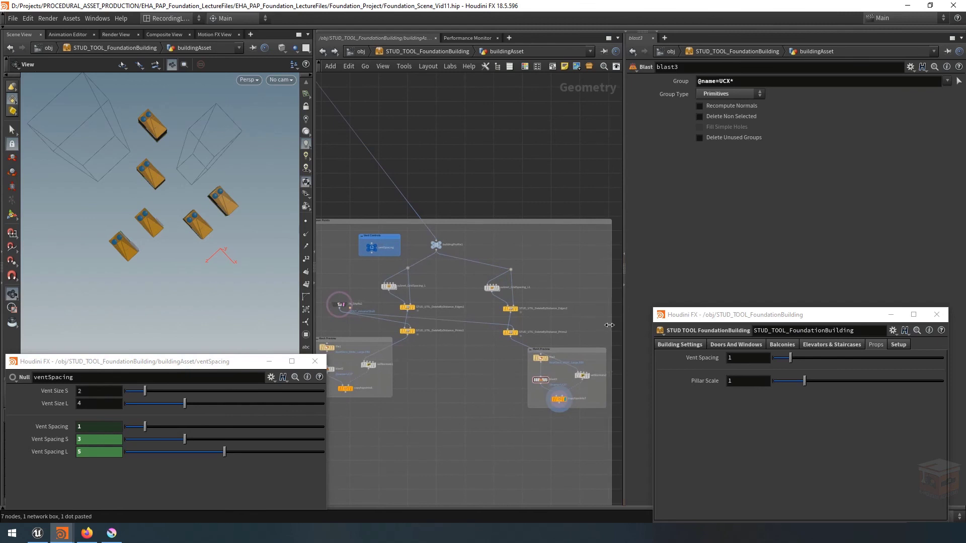
- Rename the duplicated grid spacing subnet as subnet_GridSpacing_S
scroll(549, 355, up, 2)
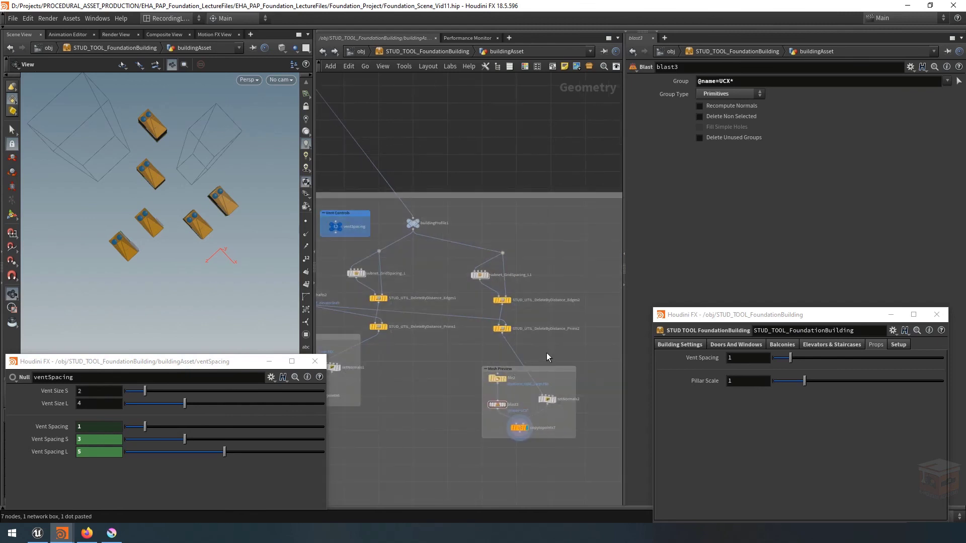
scroll(540, 354, up, 7)
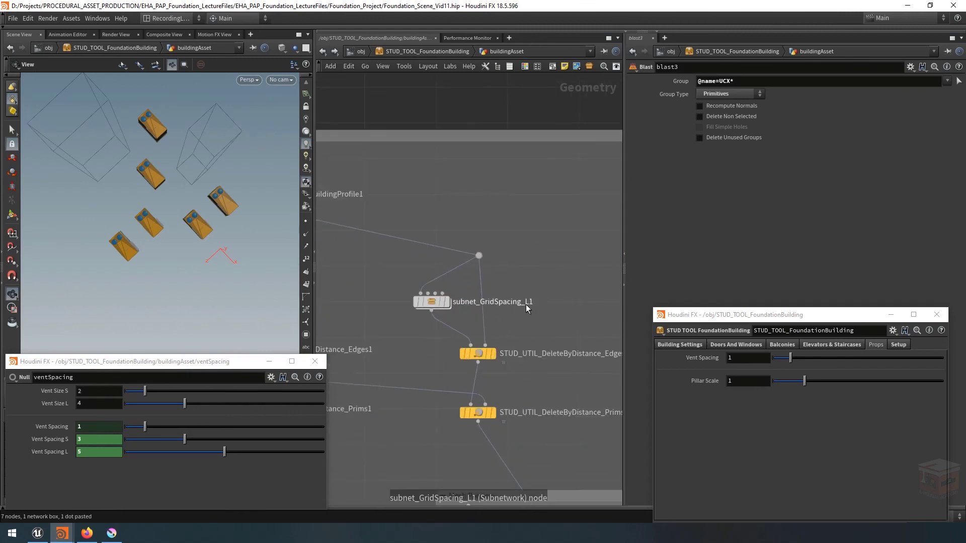
click(526, 306)
text(S)
key(Return)
- Set the Grid Spacing of subnet_GridSpacing_S to the expression ch("../ventSpacing/ventSpacing_S")
drag(544, 279, 419, 315)
scroll(466, 362, down, 2)
middle_drag(465, 361, 495, 300)
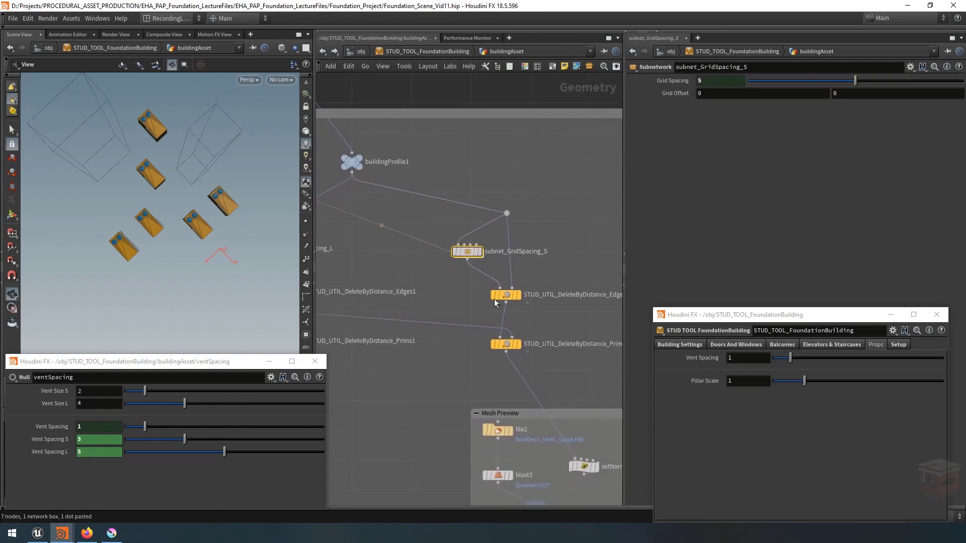
scroll(478, 317, down, 2)
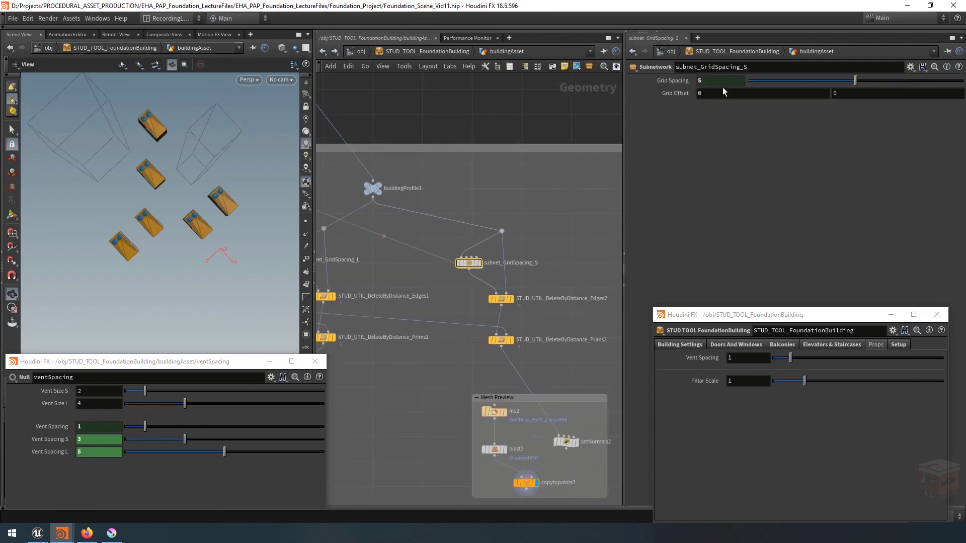
click(674, 81)
click(809, 82)
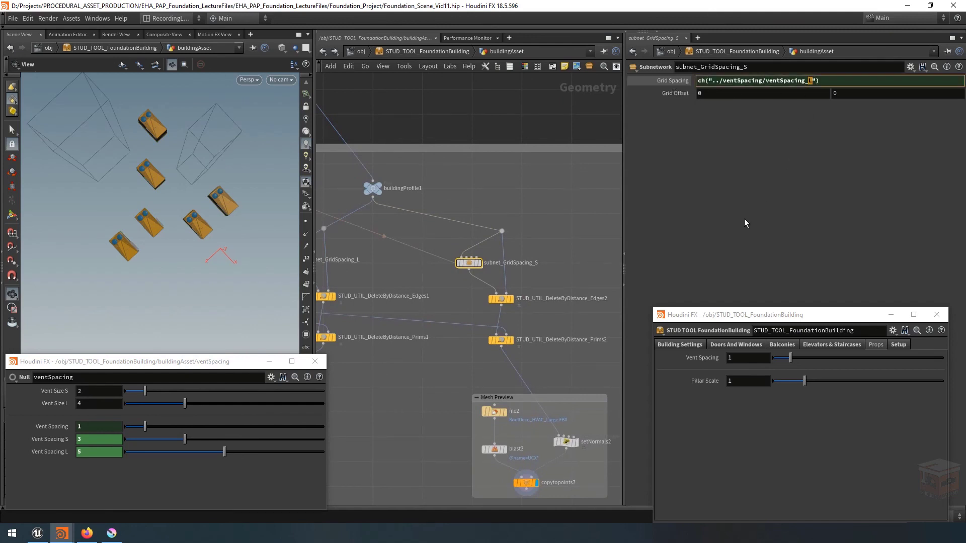
key(BackSpace)
text(S)
click(548, 286)
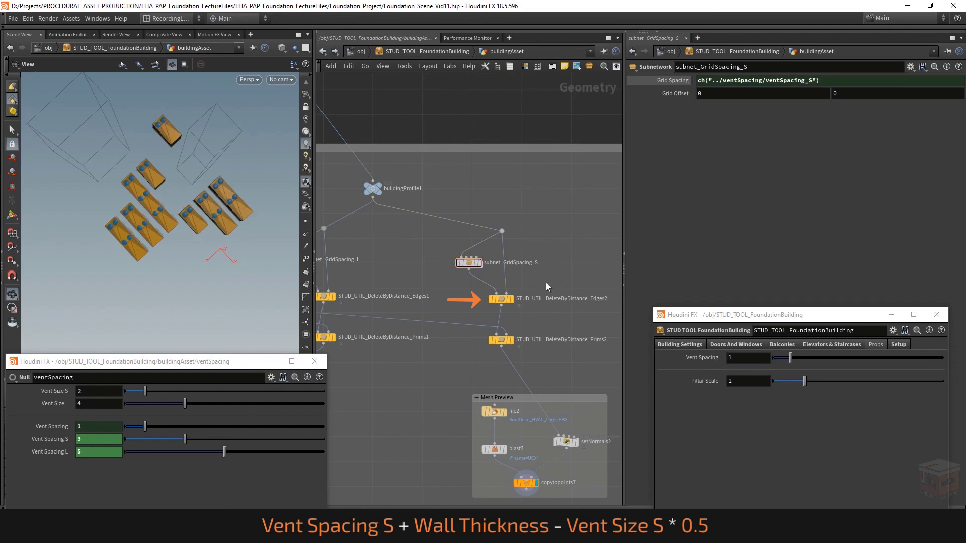
- Set the Distance Threshold of STUD_UTIL_DeleteByDistance_Edges2 to ch("../ventSpacing/ventSpacing_S") - ch("../ventSpacing/ventSize_S") * 0.5
drag(503, 303, 502, 303)
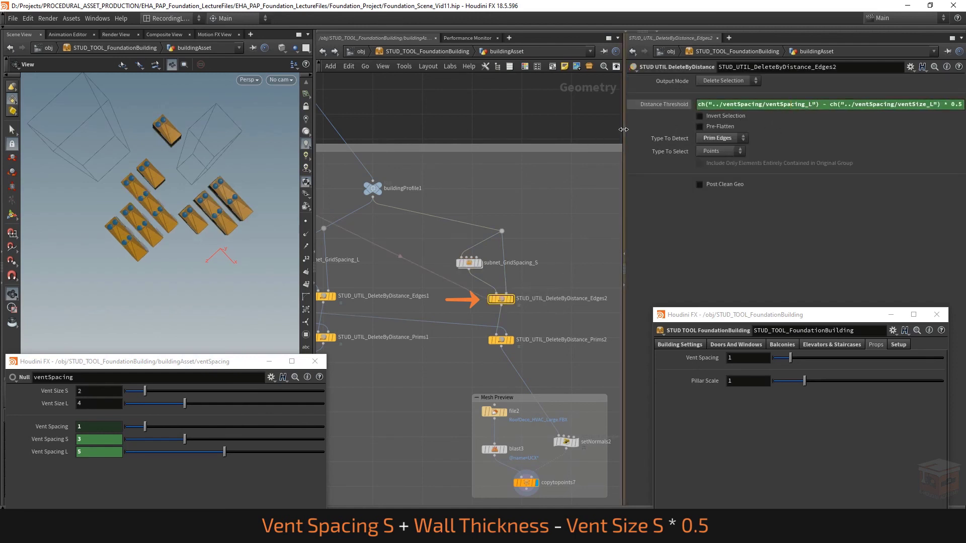
drag(624, 132, 491, 132)
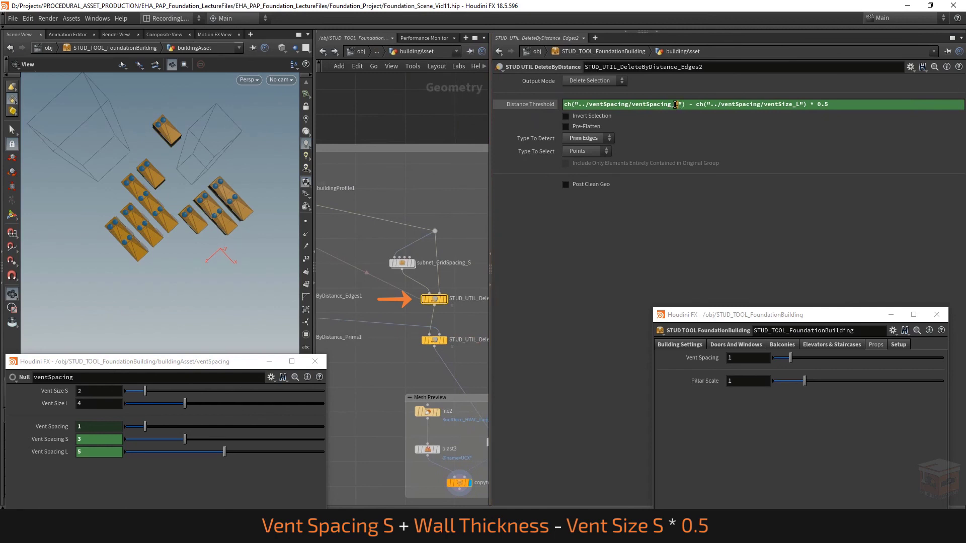
text(Size_S)
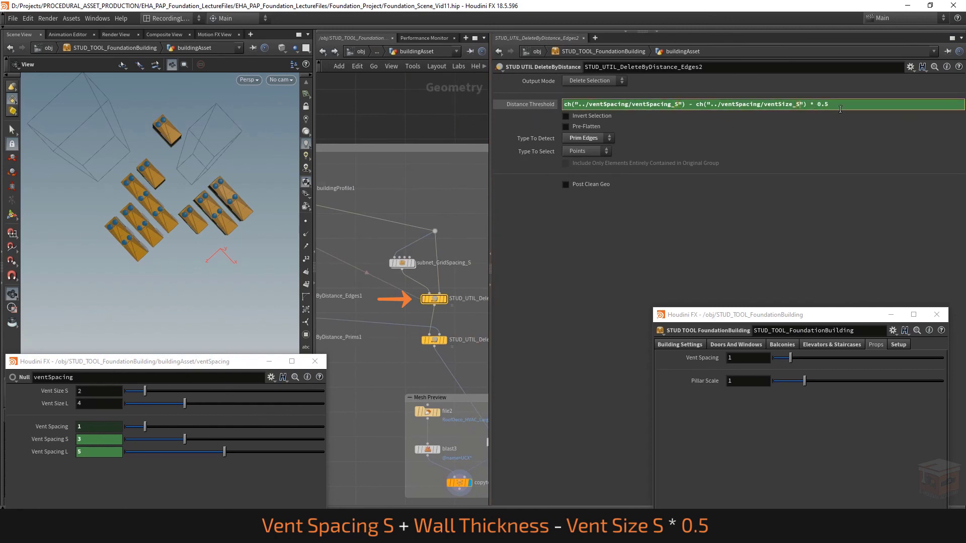
key(Return)
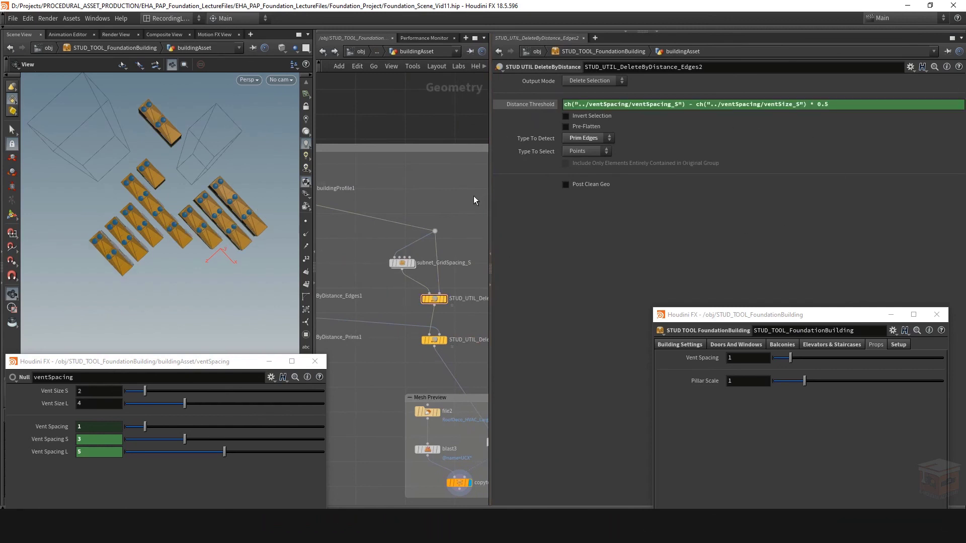
- Paste ch("../ventSpacing/ventSpacing_S") - ch("../ventSpacing/ventSize_S") * 0.5 as the Distance Threshold of STUD_UTIL_DeleteByDistance_Prims2
middle_drag(473, 195, 455, 174)
drag(457, 307, 393, 334)
click(547, 108)
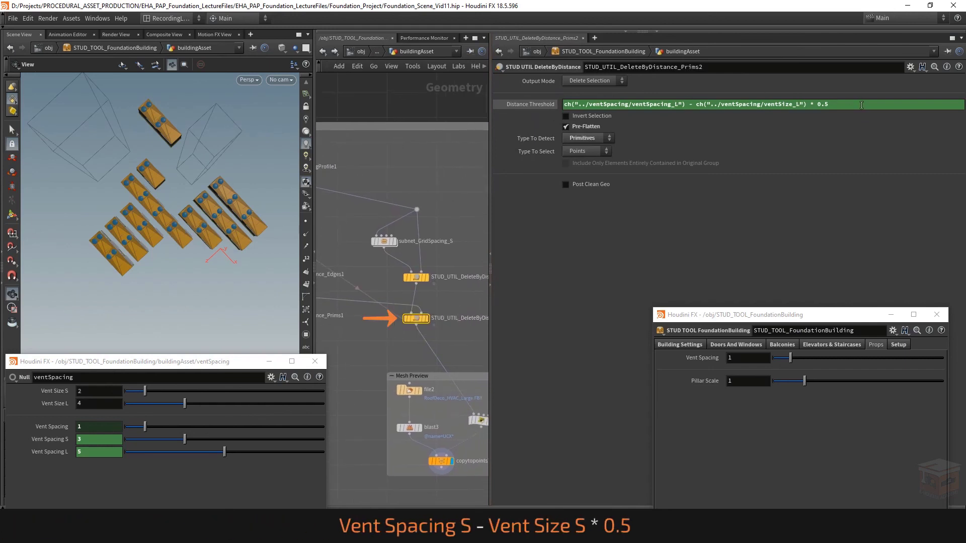
drag(861, 106, 541, 118)
key(ctrl+v)
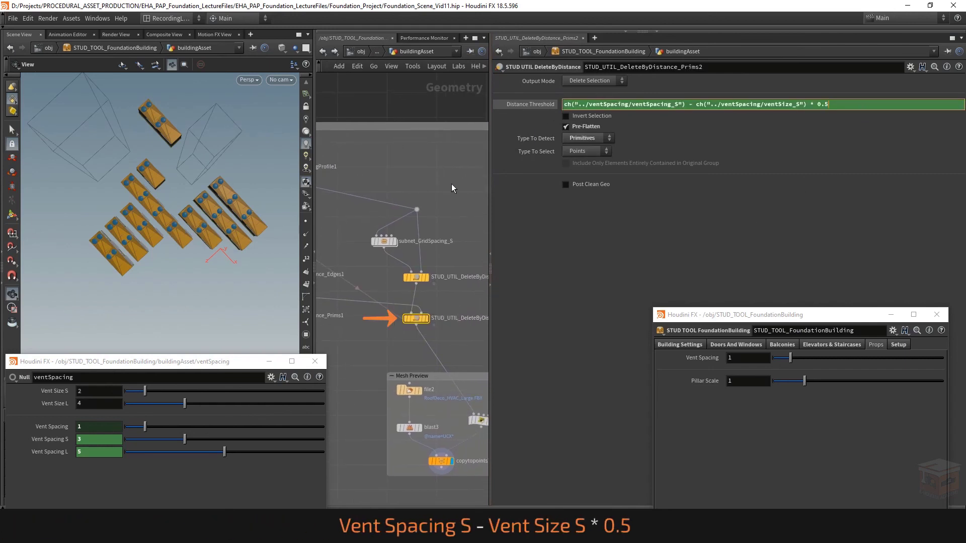
key(Return)
- Load RoofDeco_HVAC_Small.FBX from $JOB/geo/Prefabs/Roof as the geometry file of file2 in the duplicated Mesh Preview box
drag(490, 219, 700, 220)
middle_drag(583, 341, 577, 286)
scroll(578, 285, up, 1)
drag(162, 220, 127, 250)
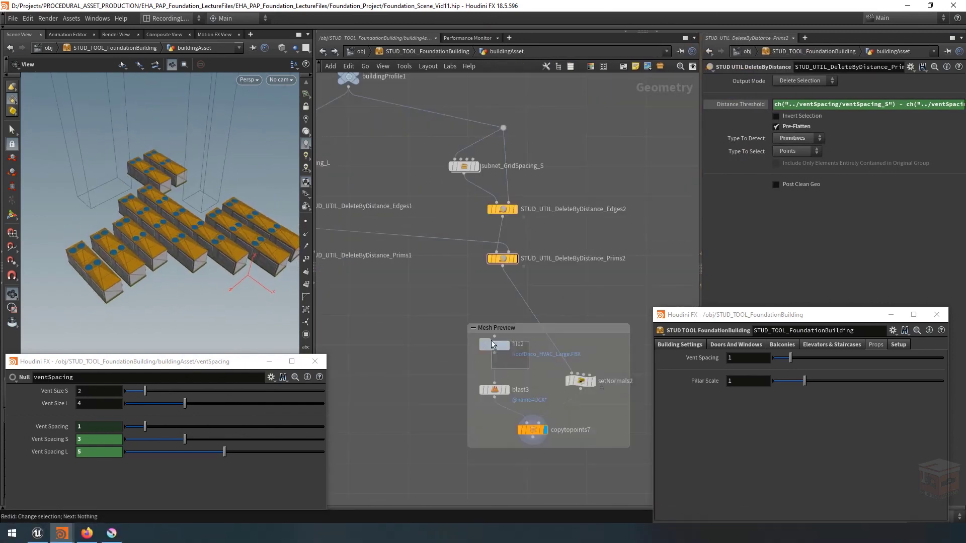
drag(529, 369, 492, 343)
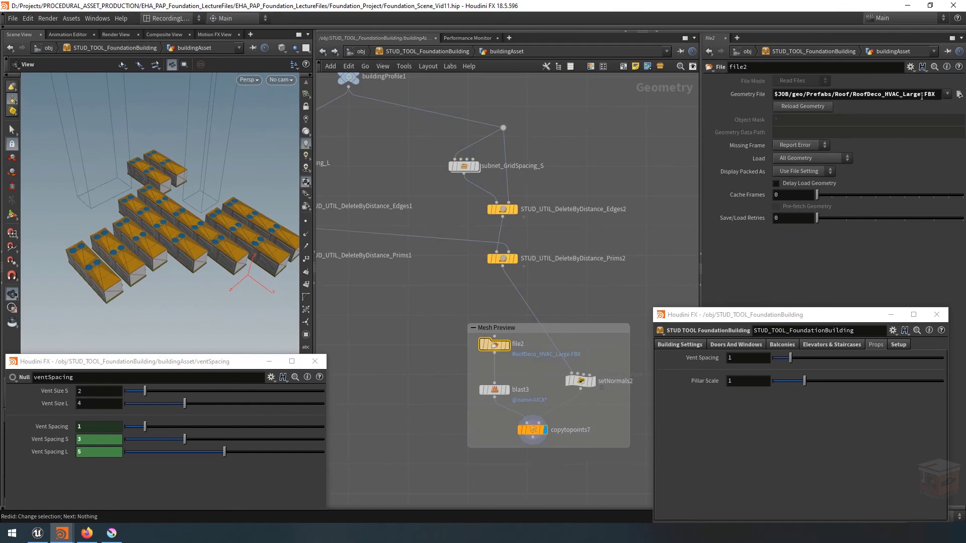
drag(921, 96, 904, 96)
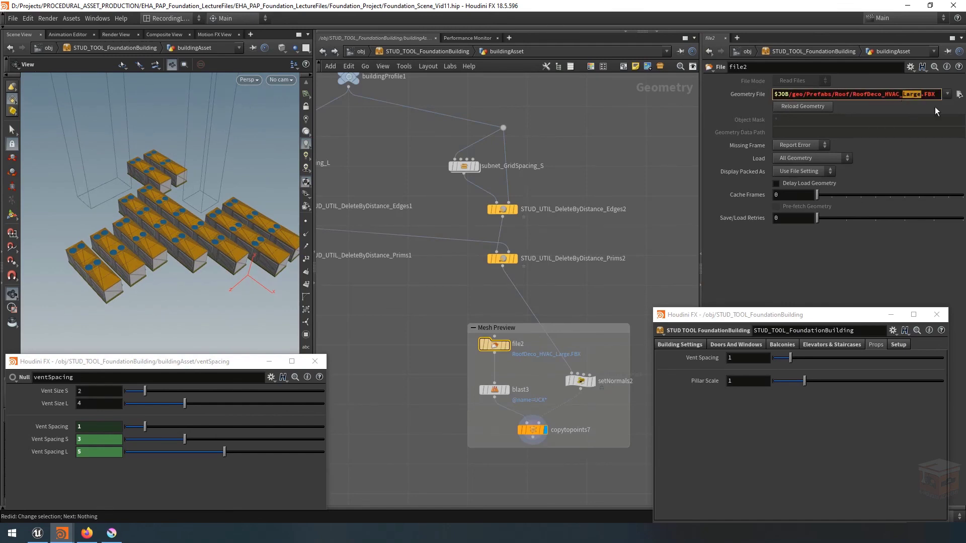
click(959, 94)
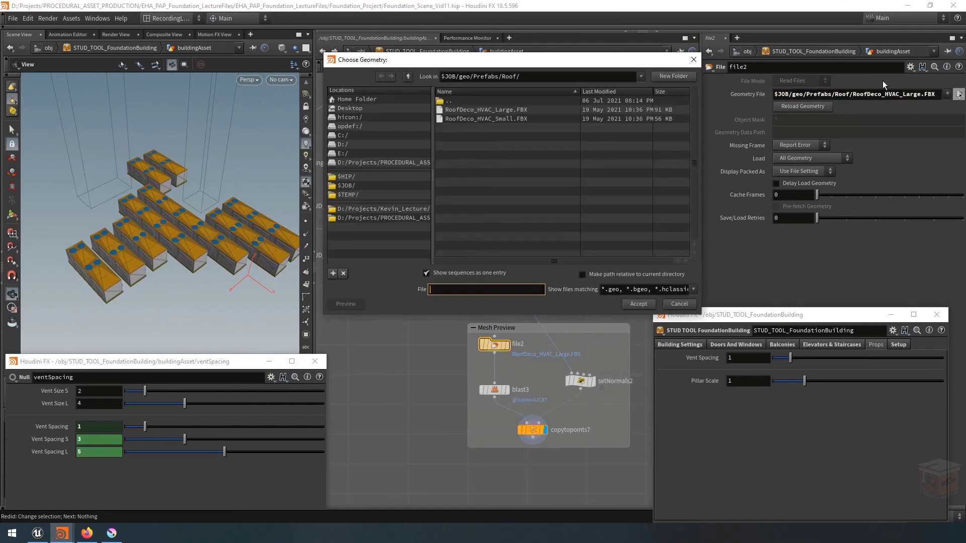
click(474, 120)
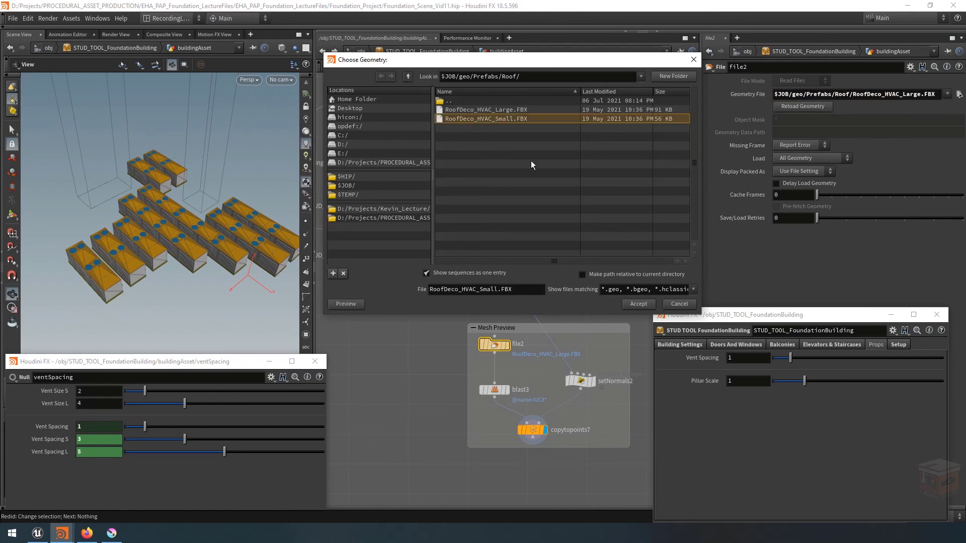
click(637, 304)
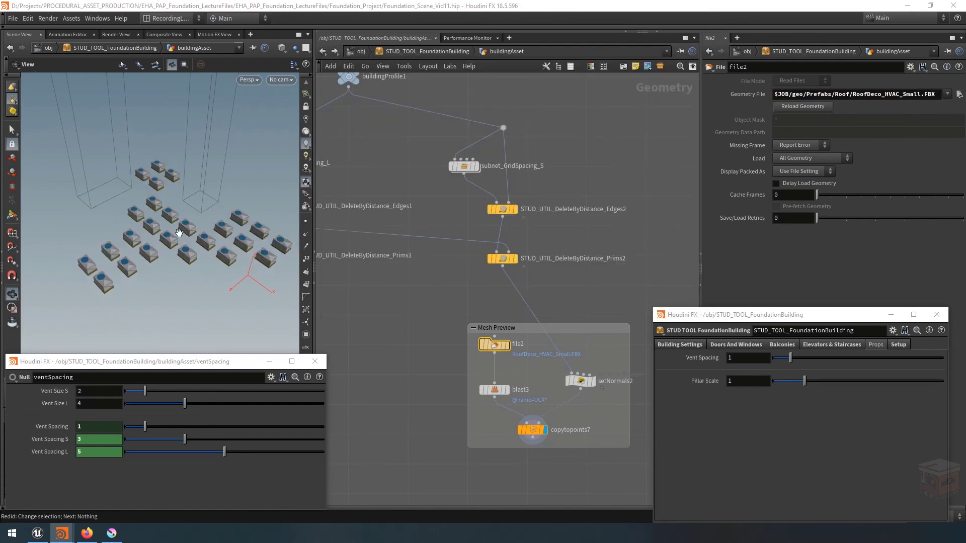
- Enlarge the scene view and set the building tool's Vent Spacing to 0.62
scroll(177, 231, up, 1)
drag(375, 238, 384, 239)
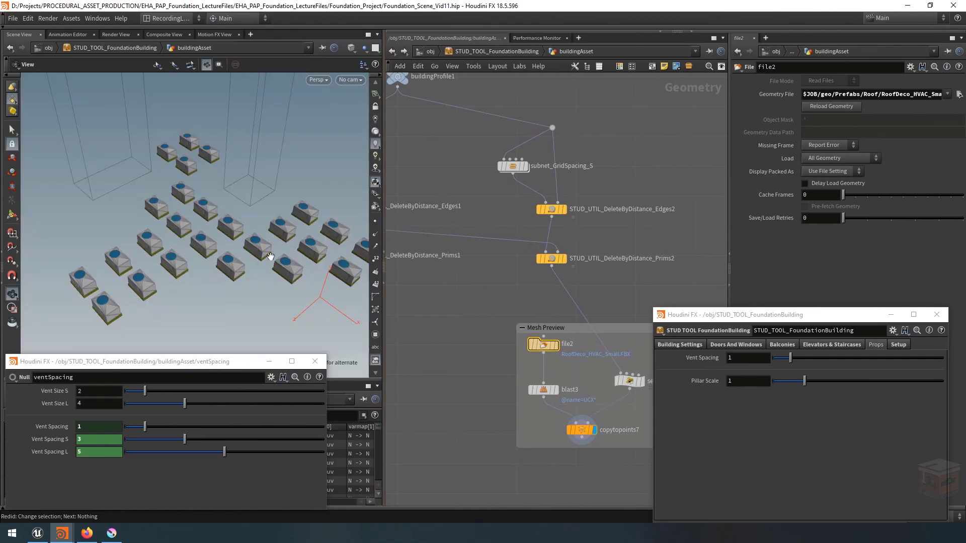
scroll(212, 246, down, 2)
drag(240, 220, 198, 246)
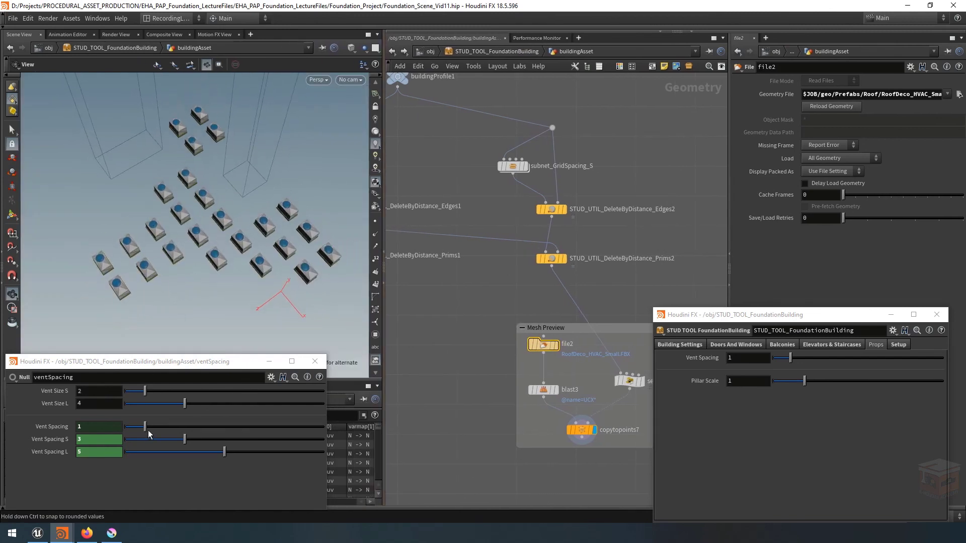
drag(790, 358, 784, 359)
- Show buildingProfile1 as a template to compare the small vents with the building outline
scroll(475, 324, down, 5)
scroll(491, 275, up, 5)
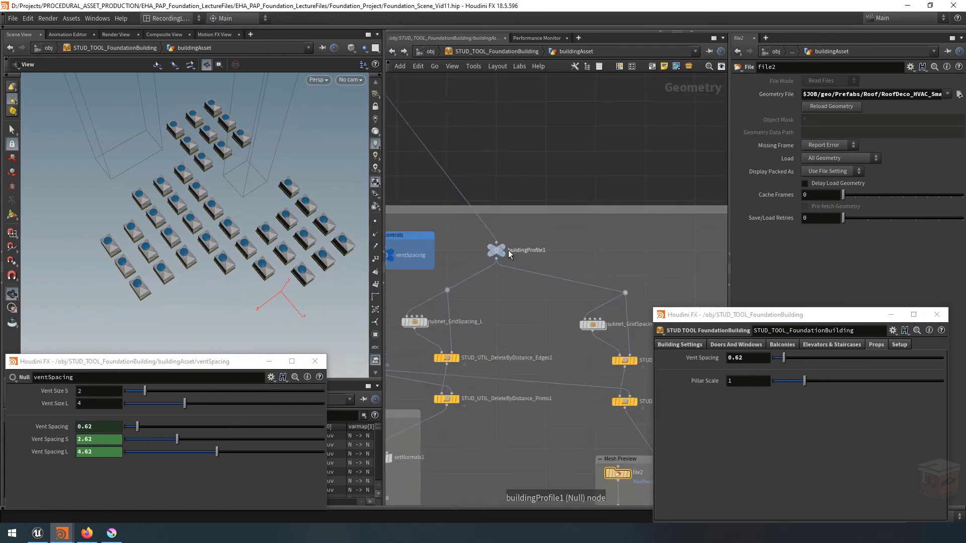
click(506, 254)
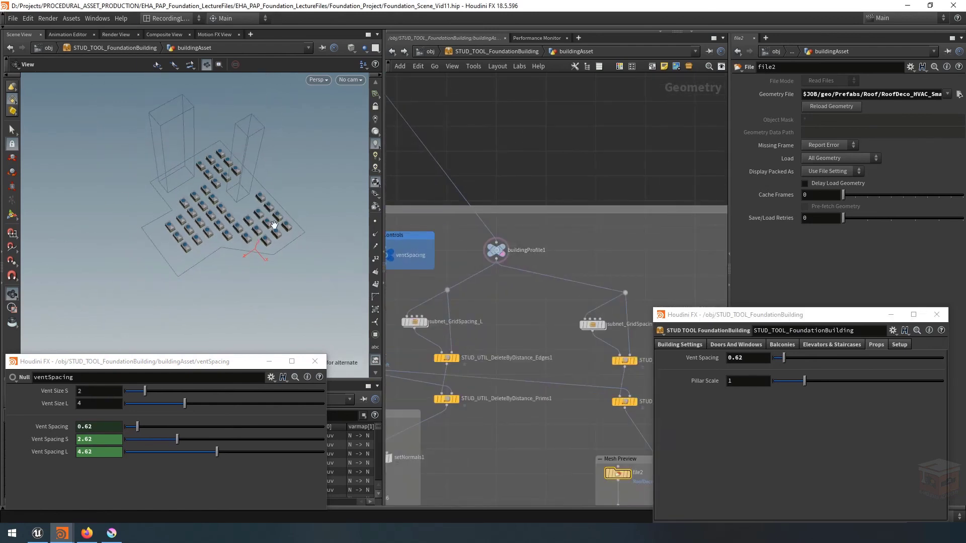
scroll(568, 360, down, 5)
- Change file2's geometry file to the nonexistent $JOB/geo/Prefabs/Roof/RoofDeco_HVAC_Small2.FBX to test a missing mesh
middle_drag(576, 395, 558, 365)
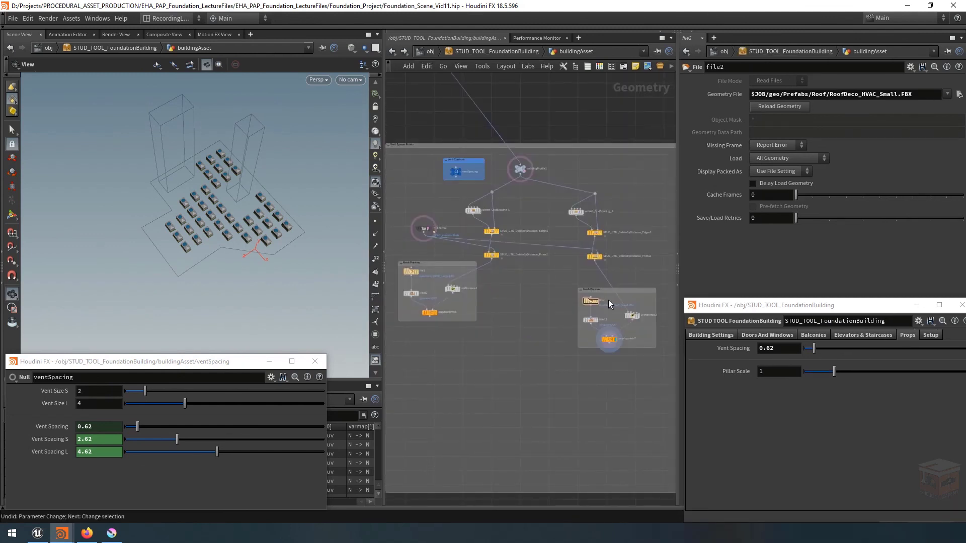
scroll(608, 300, up, 5)
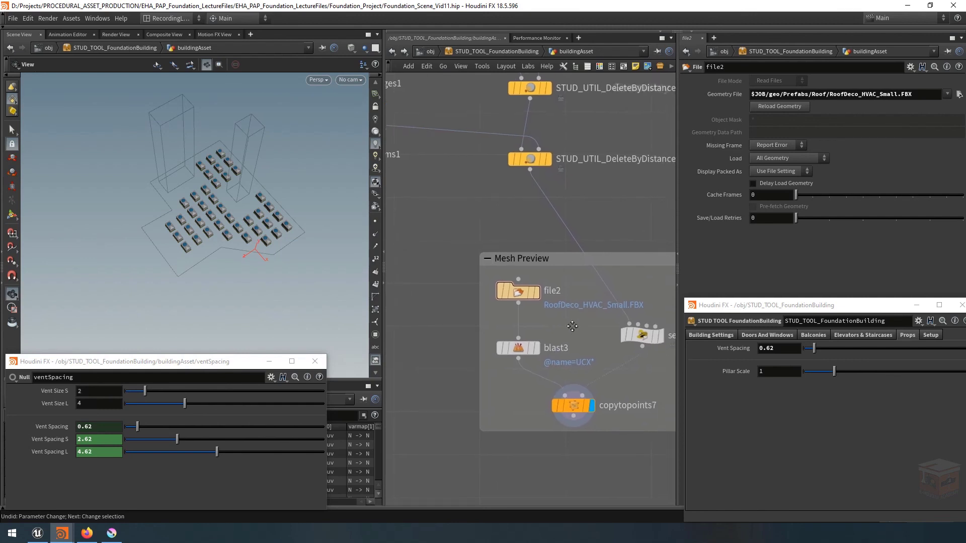
middle_drag(572, 326, 568, 322)
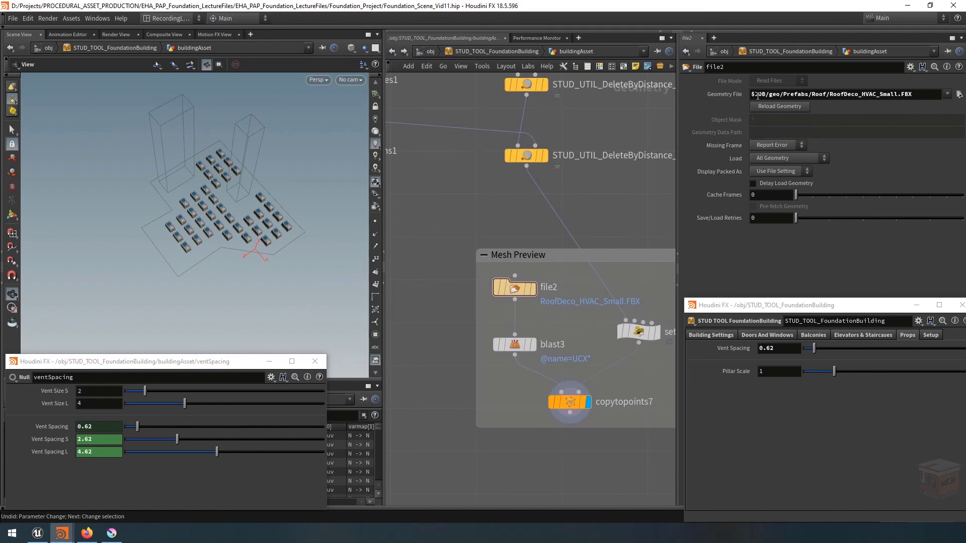
click(898, 94)
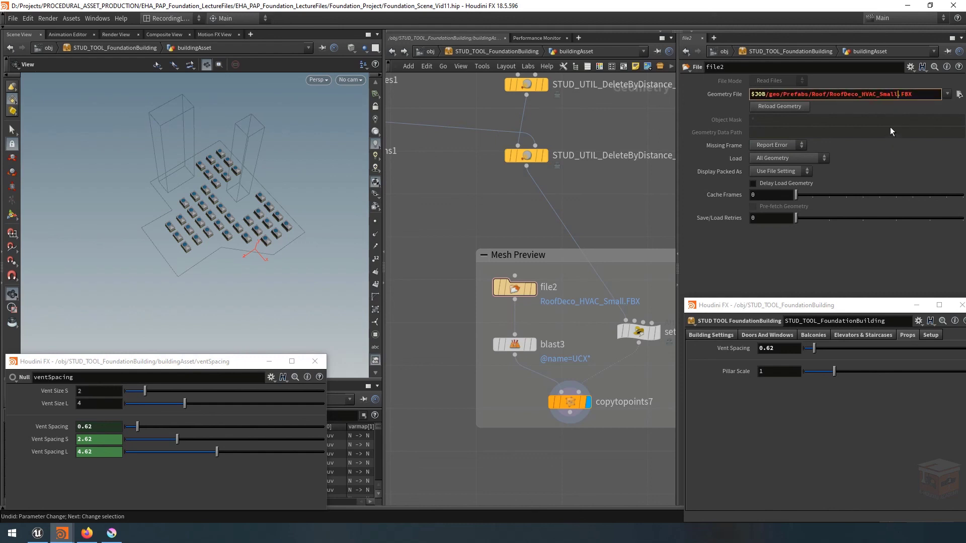
text(2)
key(Return)
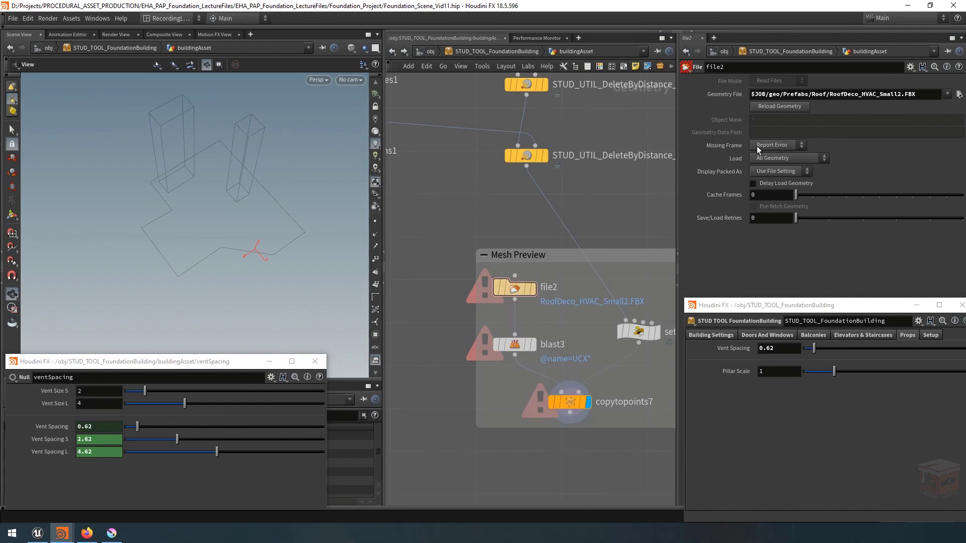
- Set file2's Missing Frame option to No Geometry and check the node's error status
mouse_move(519, 291)
click(776, 146)
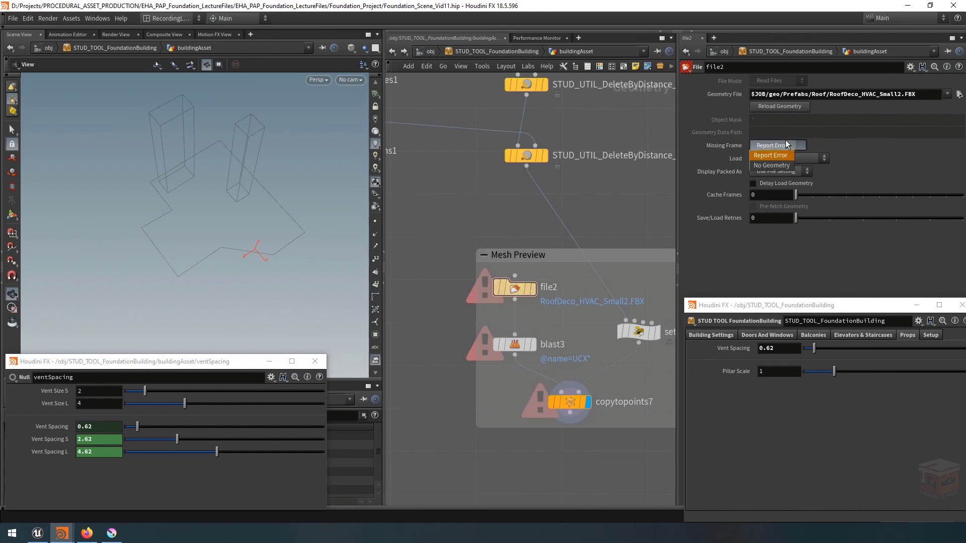
click(784, 167)
mouse_move(516, 298)
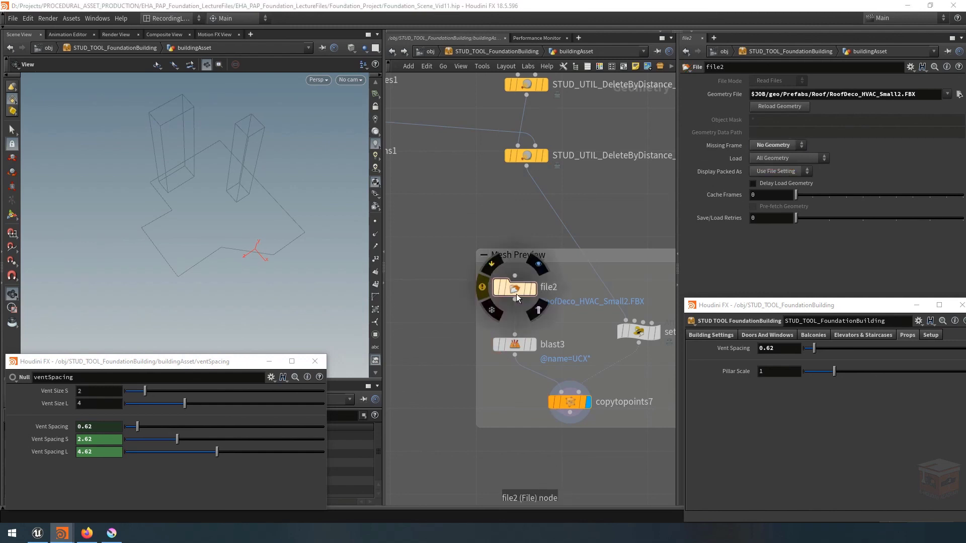
- Restore file2's geometry file to $JOB/geo/Prefabs/Roof/RoofDeco_HVAC_Small.FBX
click(901, 94)
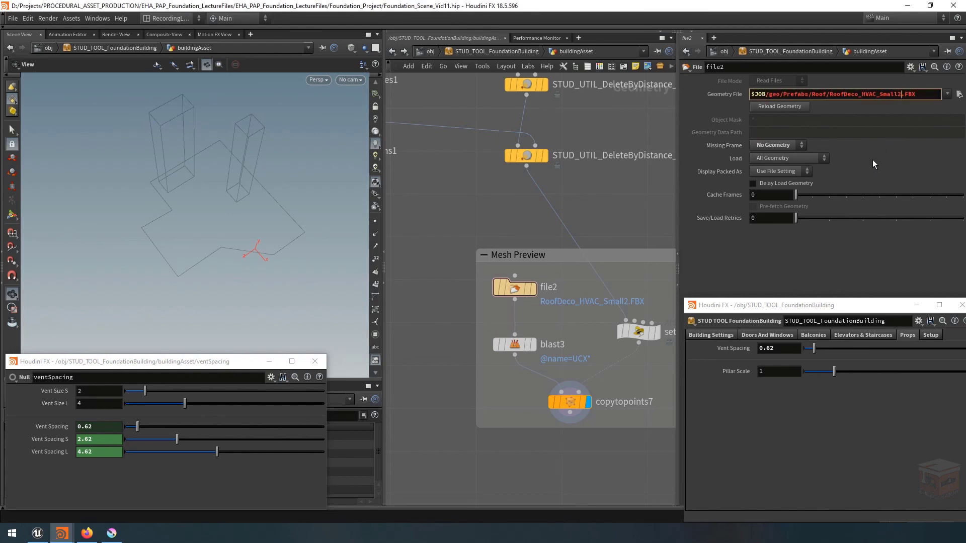
key(BackSpace)
key(Return)
- Set the Missing Frame option of file1 in the large vent's Mesh Preview box to No Geometry
scroll(533, 232, down, 5)
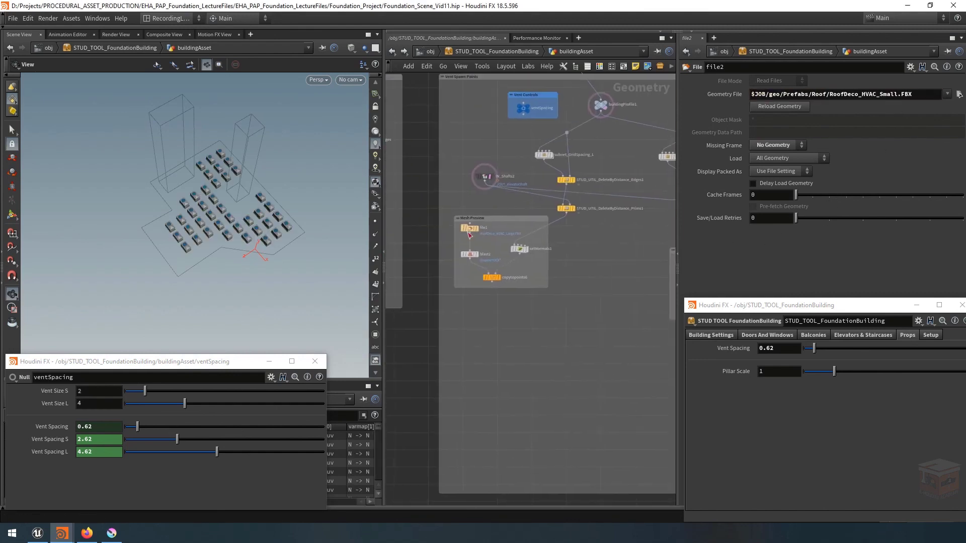
scroll(470, 234, up, 4)
click(458, 224)
click(775, 146)
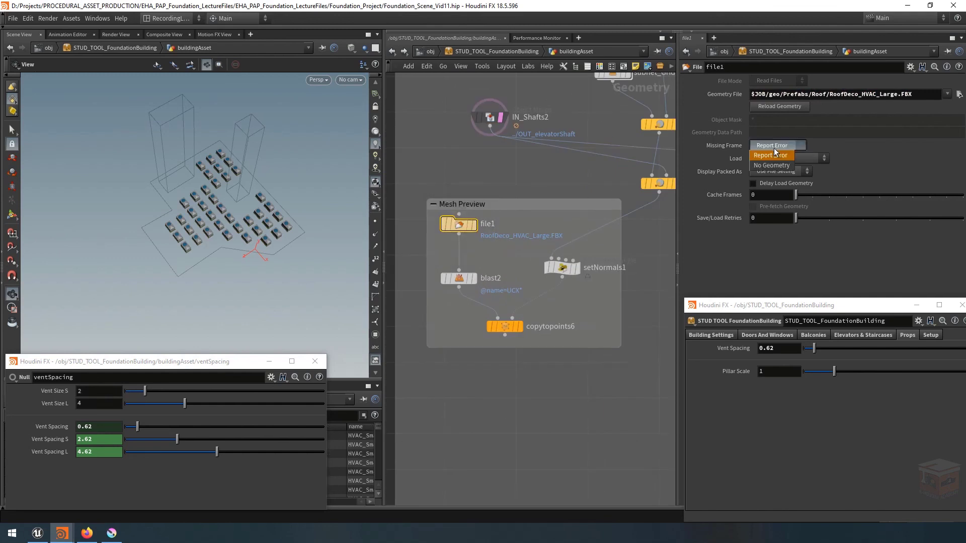
click(771, 165)
- Move the small vent's Mesh Preview box further right, away from the STUD_UTIL_DeleteByDistance_Prims2 branch
scroll(630, 386, down, 5)
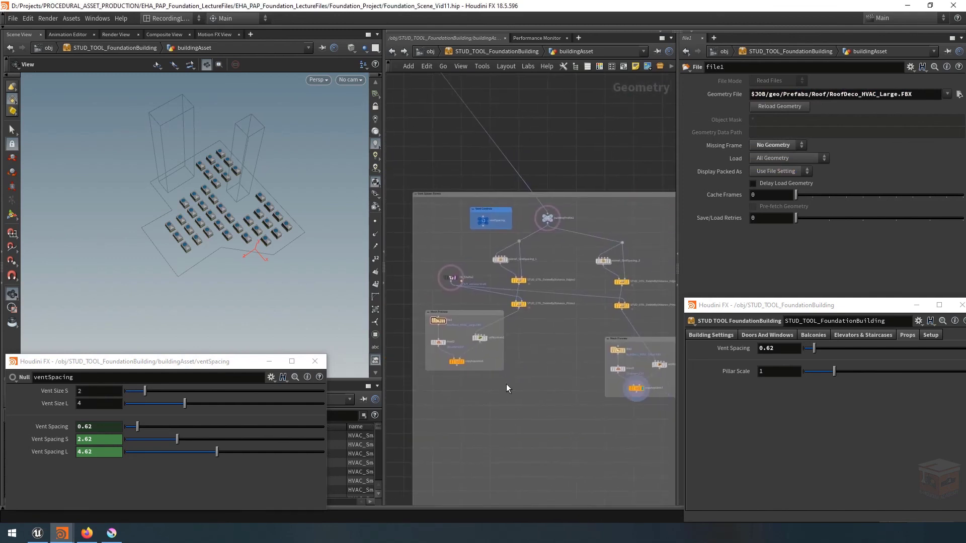
middle_drag(572, 370, 507, 339)
drag(578, 306, 646, 302)
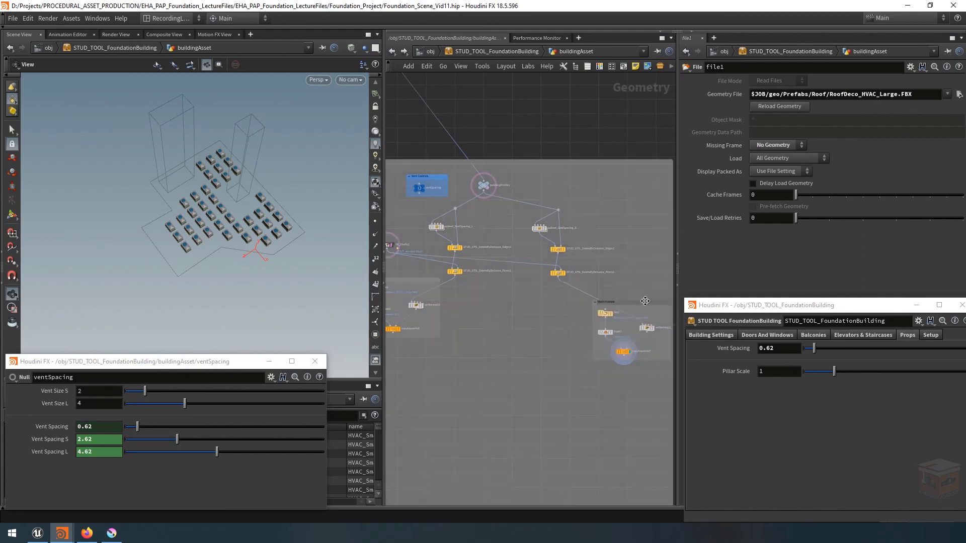
scroll(505, 316, up, 3)
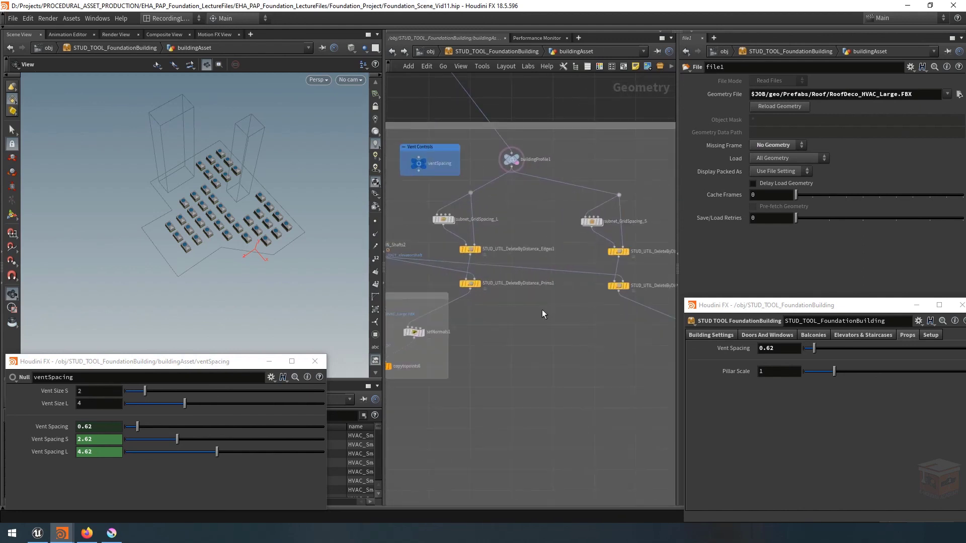
scroll(504, 332, down, 3)
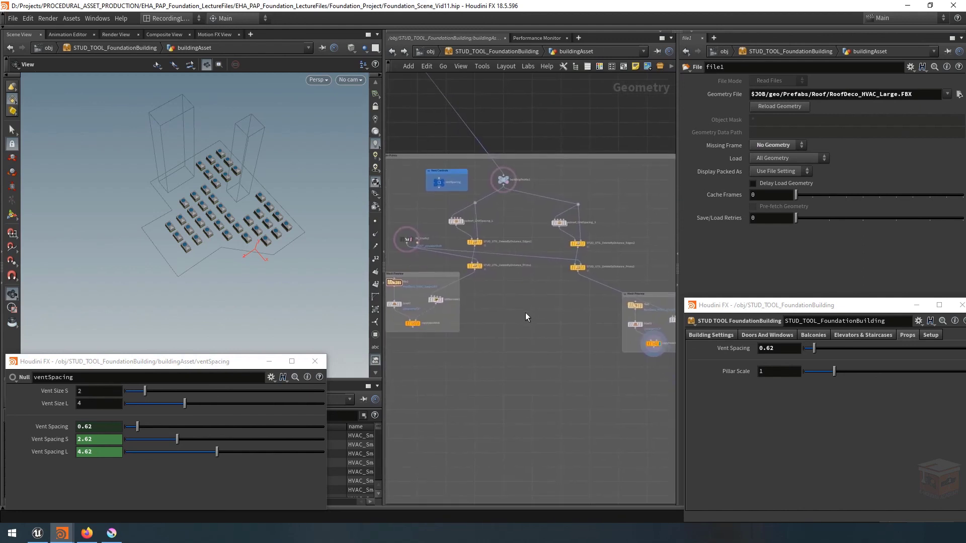